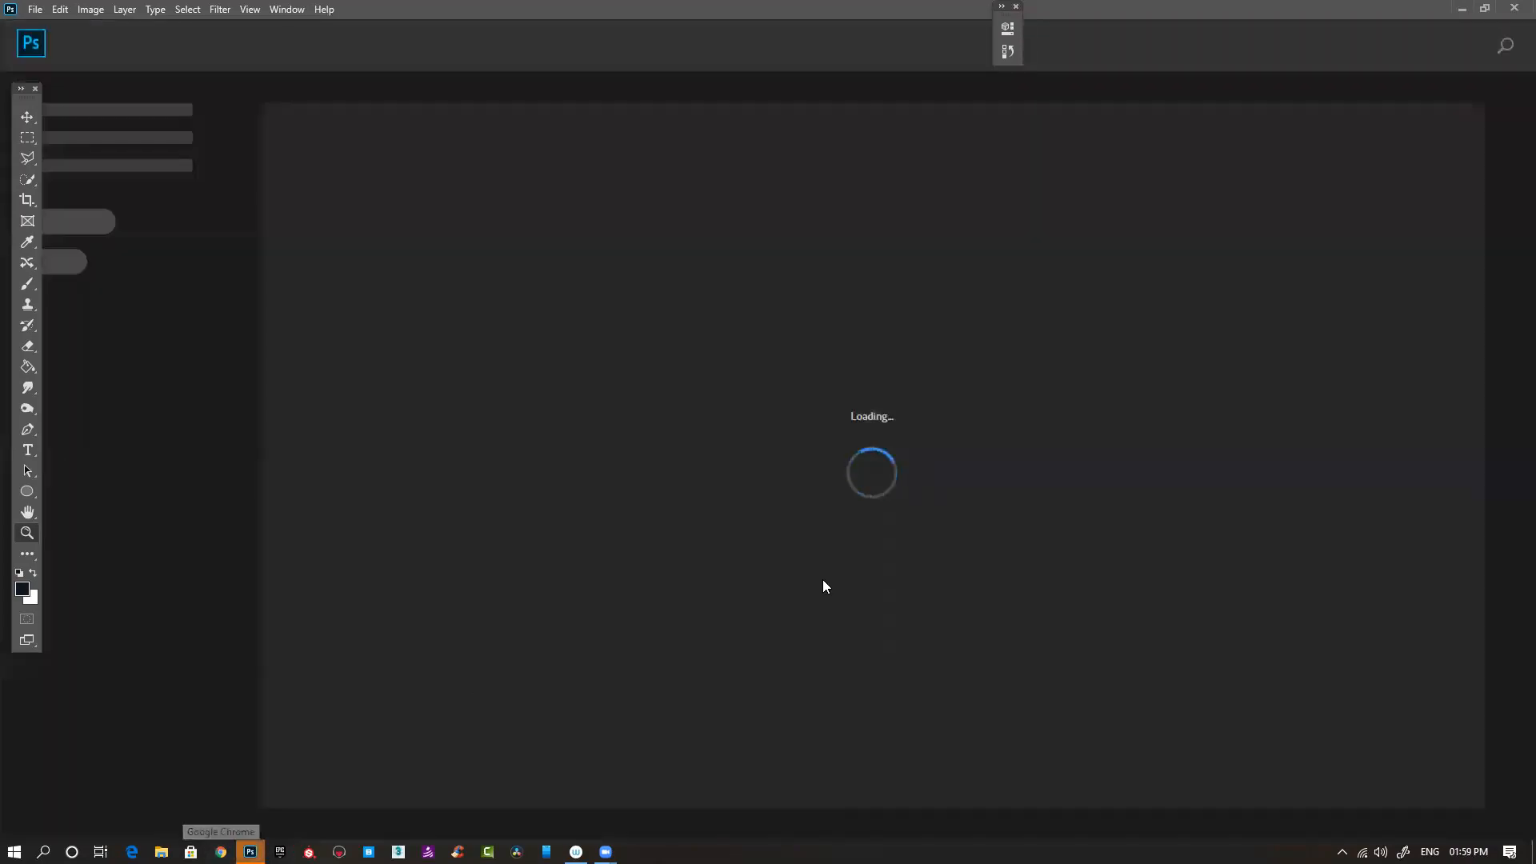
- Open house.psd from the recent files
left_click(220, 852)
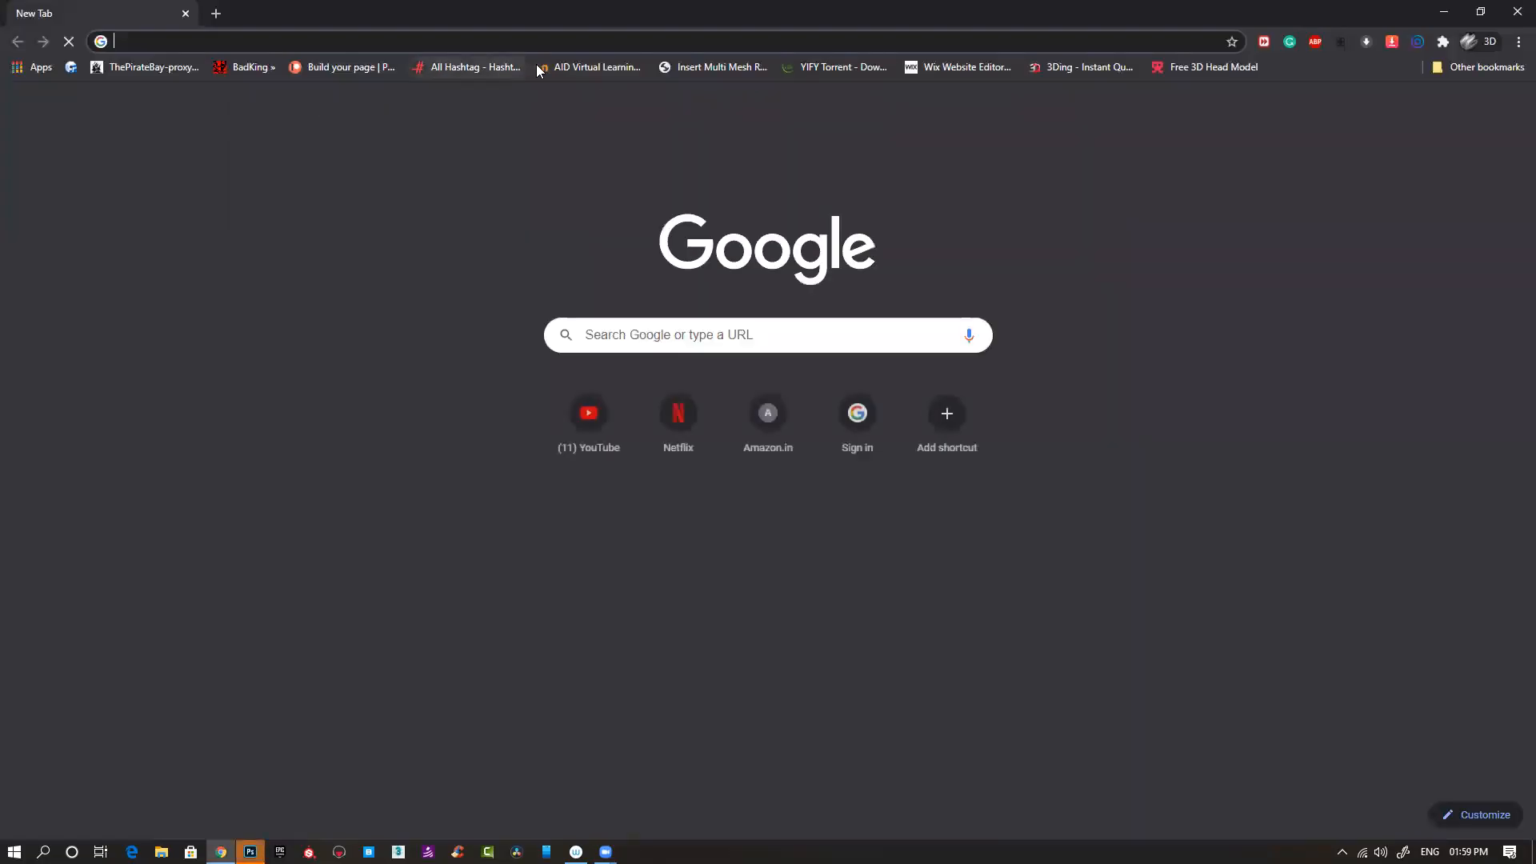
left_click(559, 65)
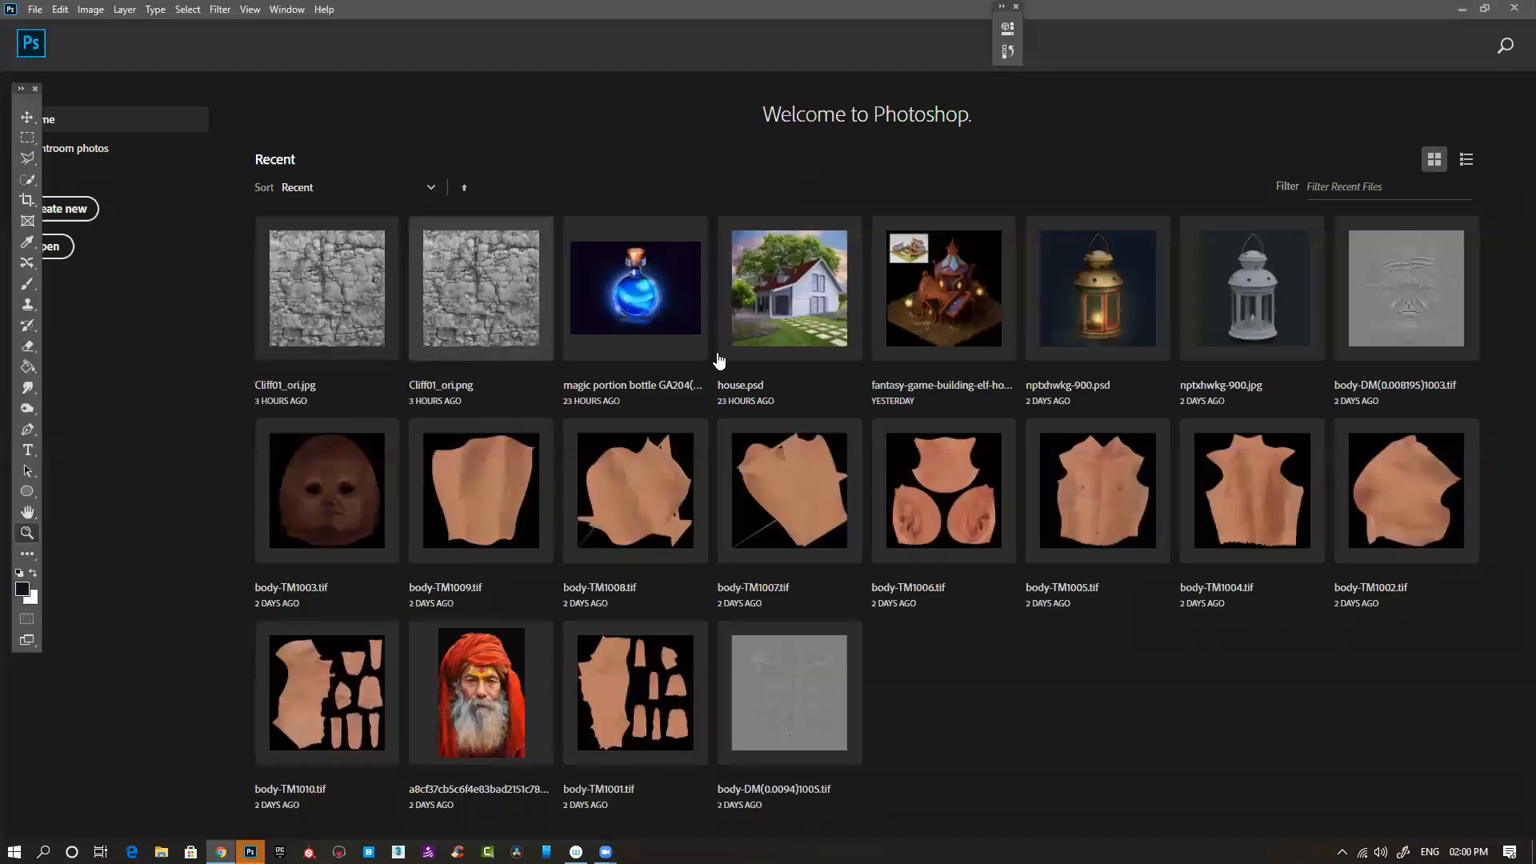
left_click(790, 288)
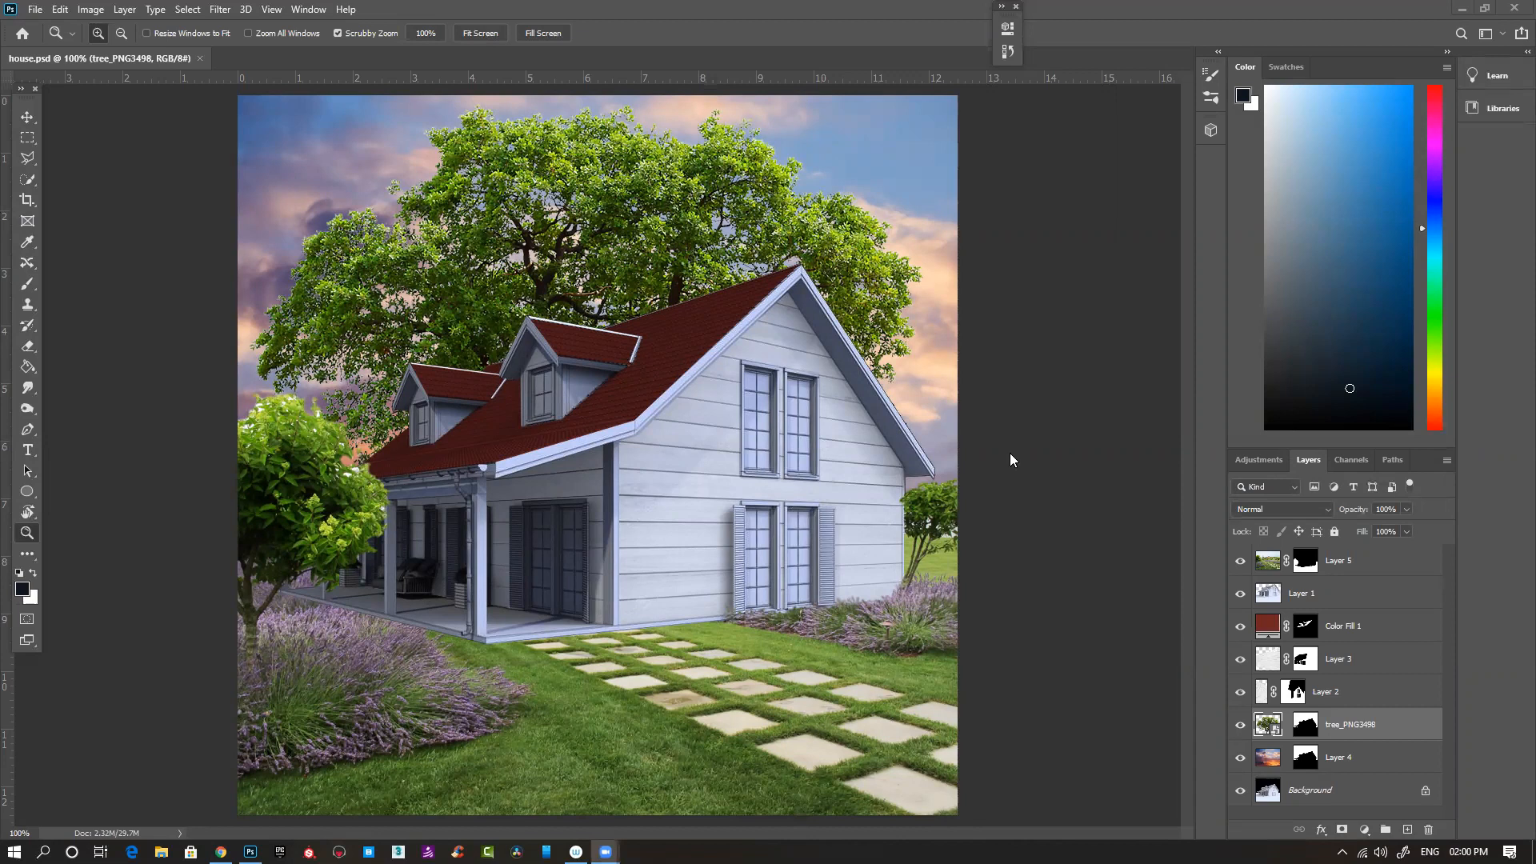
left_click(1064, 454)
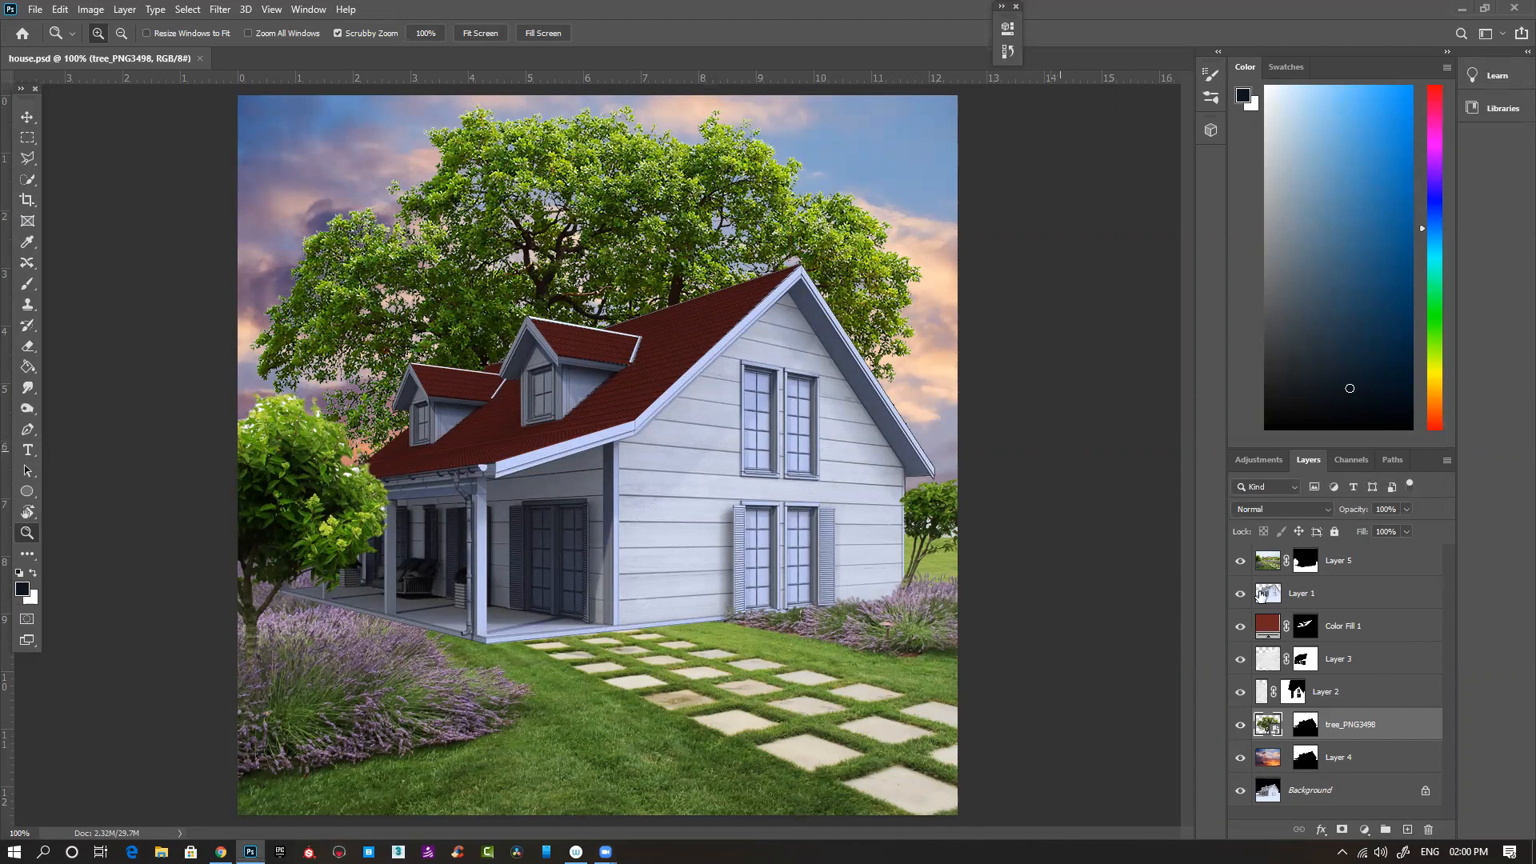
- Hide and show the Background layer repeatedly to compare how it affects the house's shading
left_click(1241, 790)
left_click(1241, 791)
left_click(1241, 790)
left_click(1241, 790)
left_click(1241, 791)
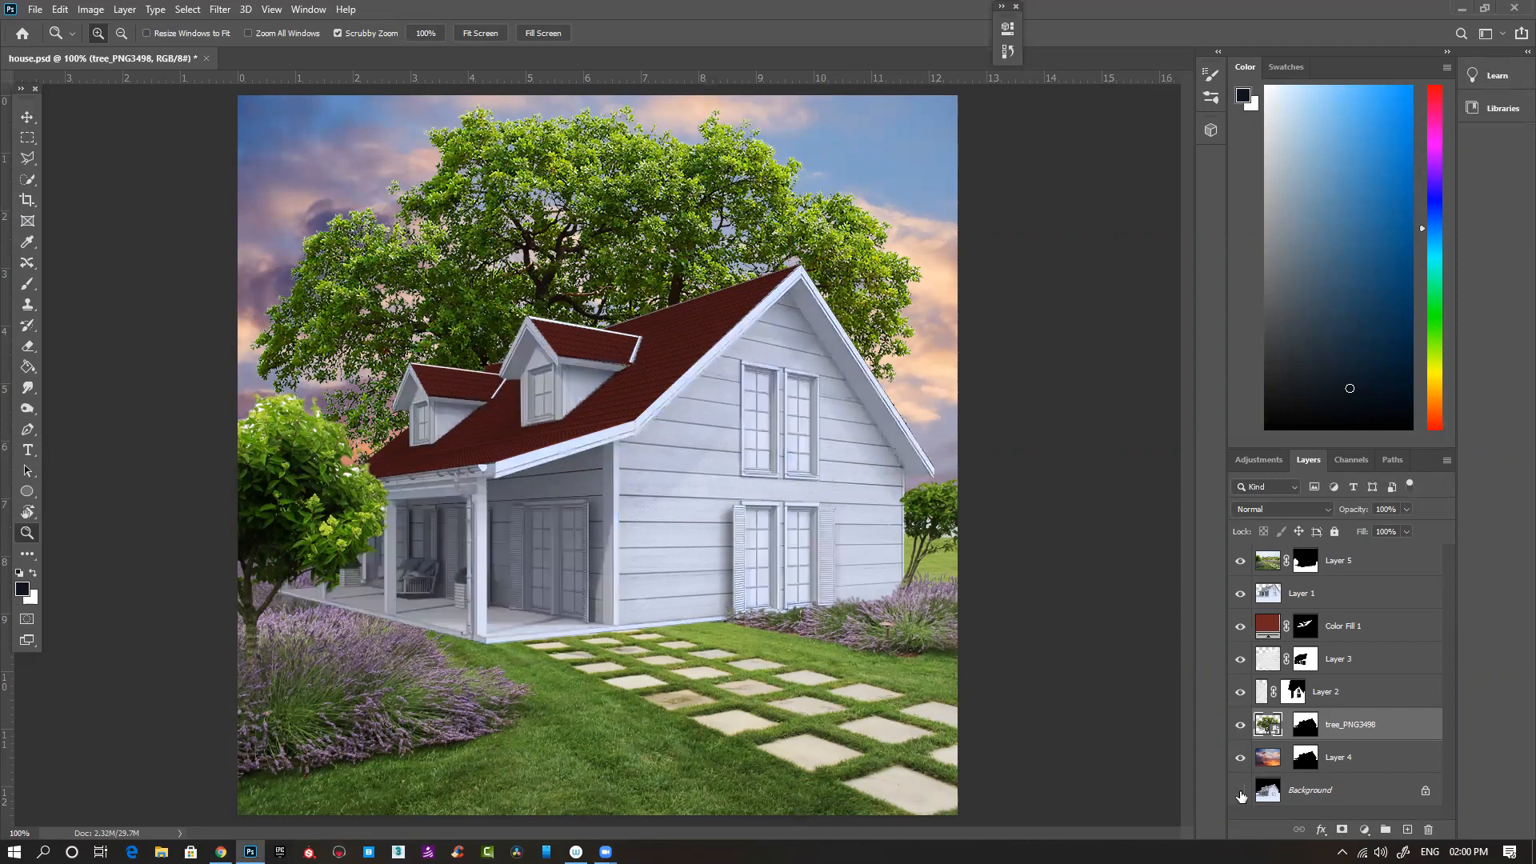
left_click(1241, 792)
left_click(1241, 792)
left_click(1241, 793)
left_click(1241, 793)
left_click(1241, 793)
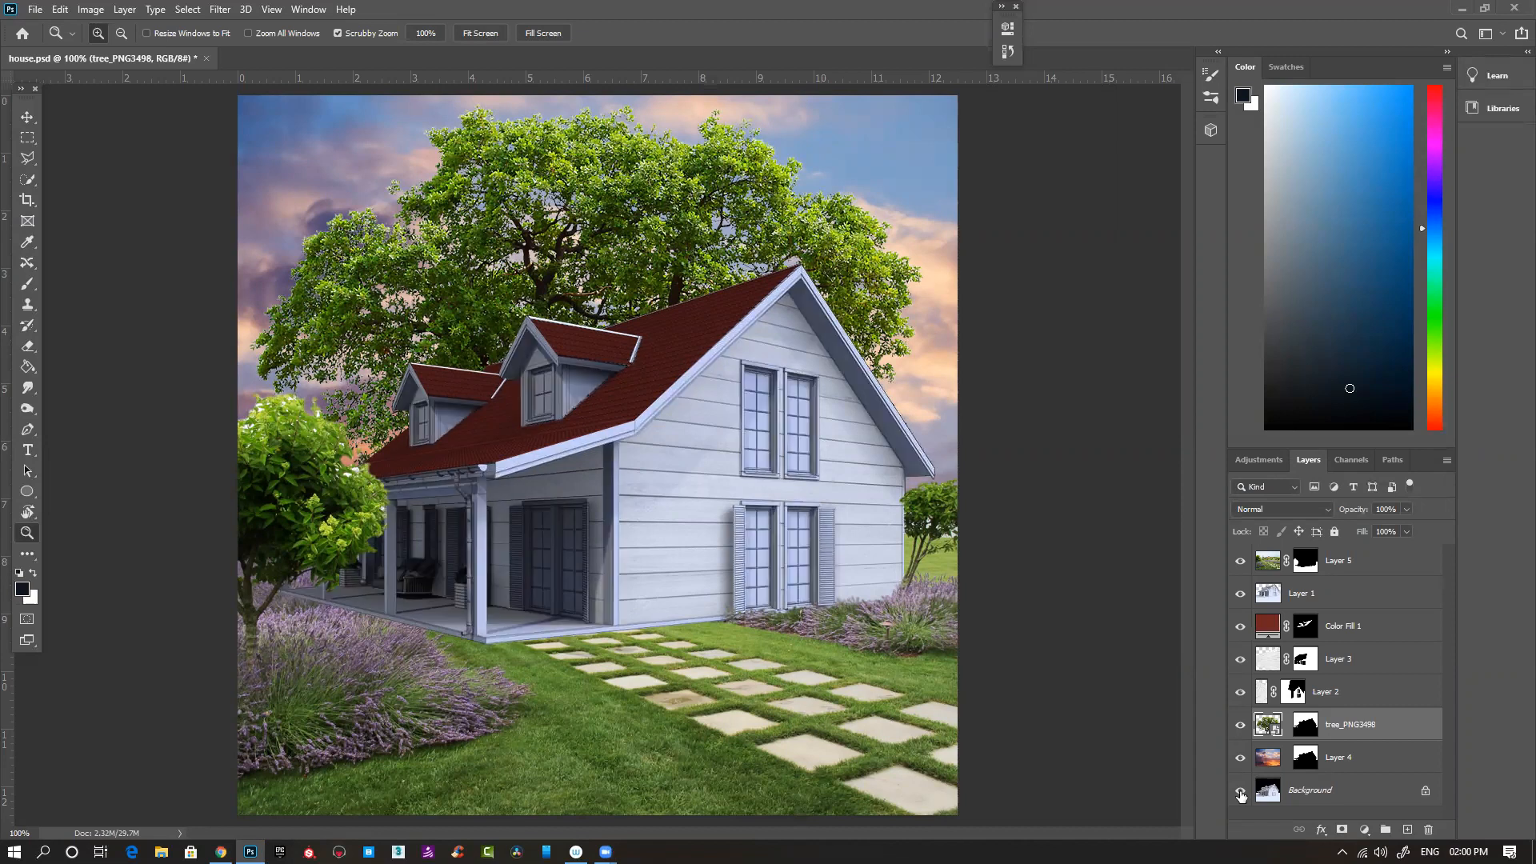
left_click(1241, 793)
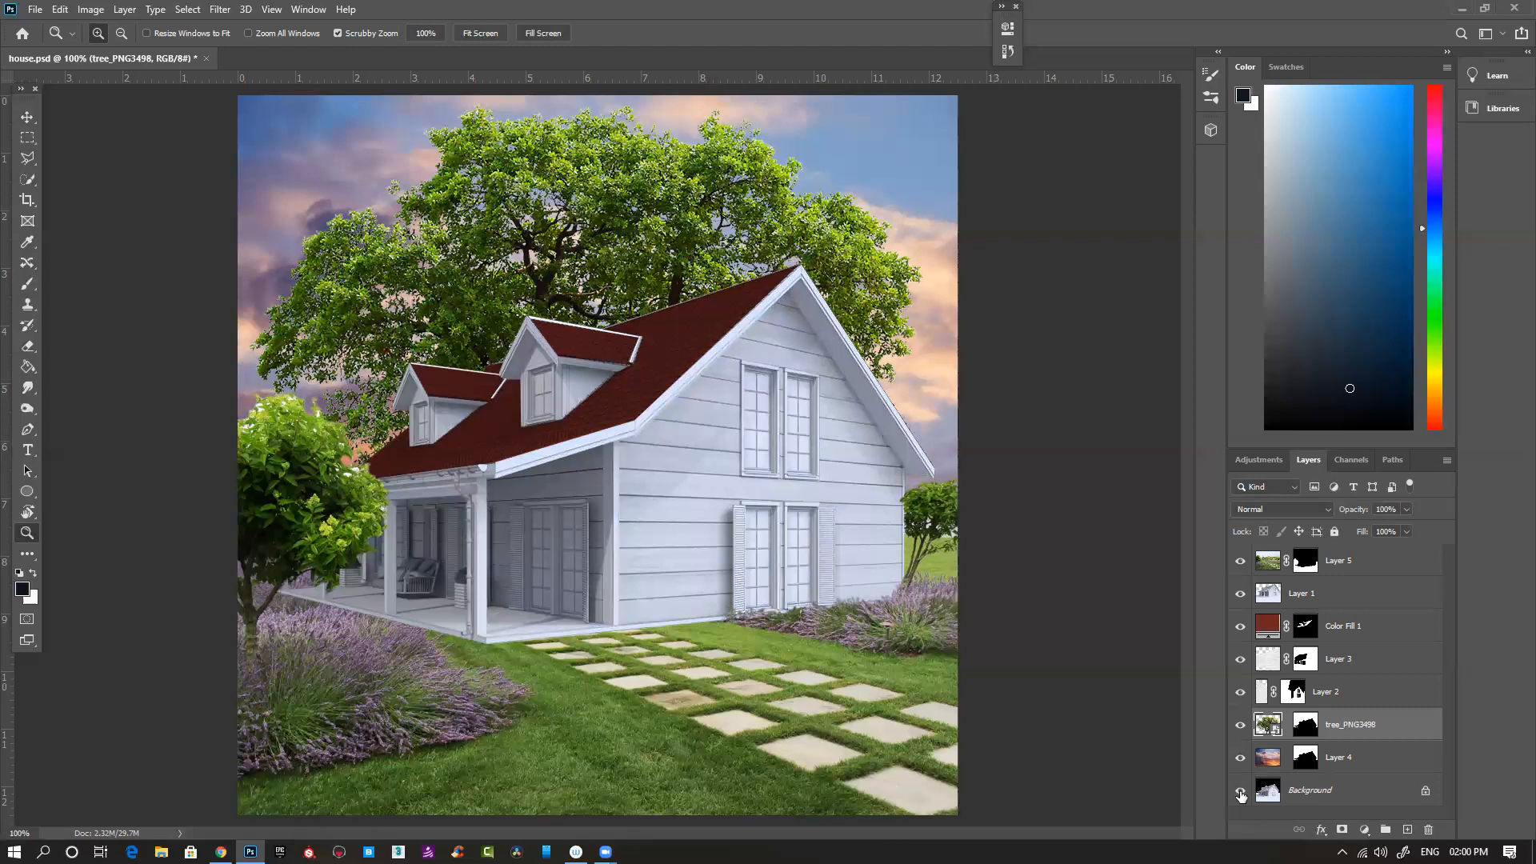
left_click(1241, 793)
left_click(1241, 793)
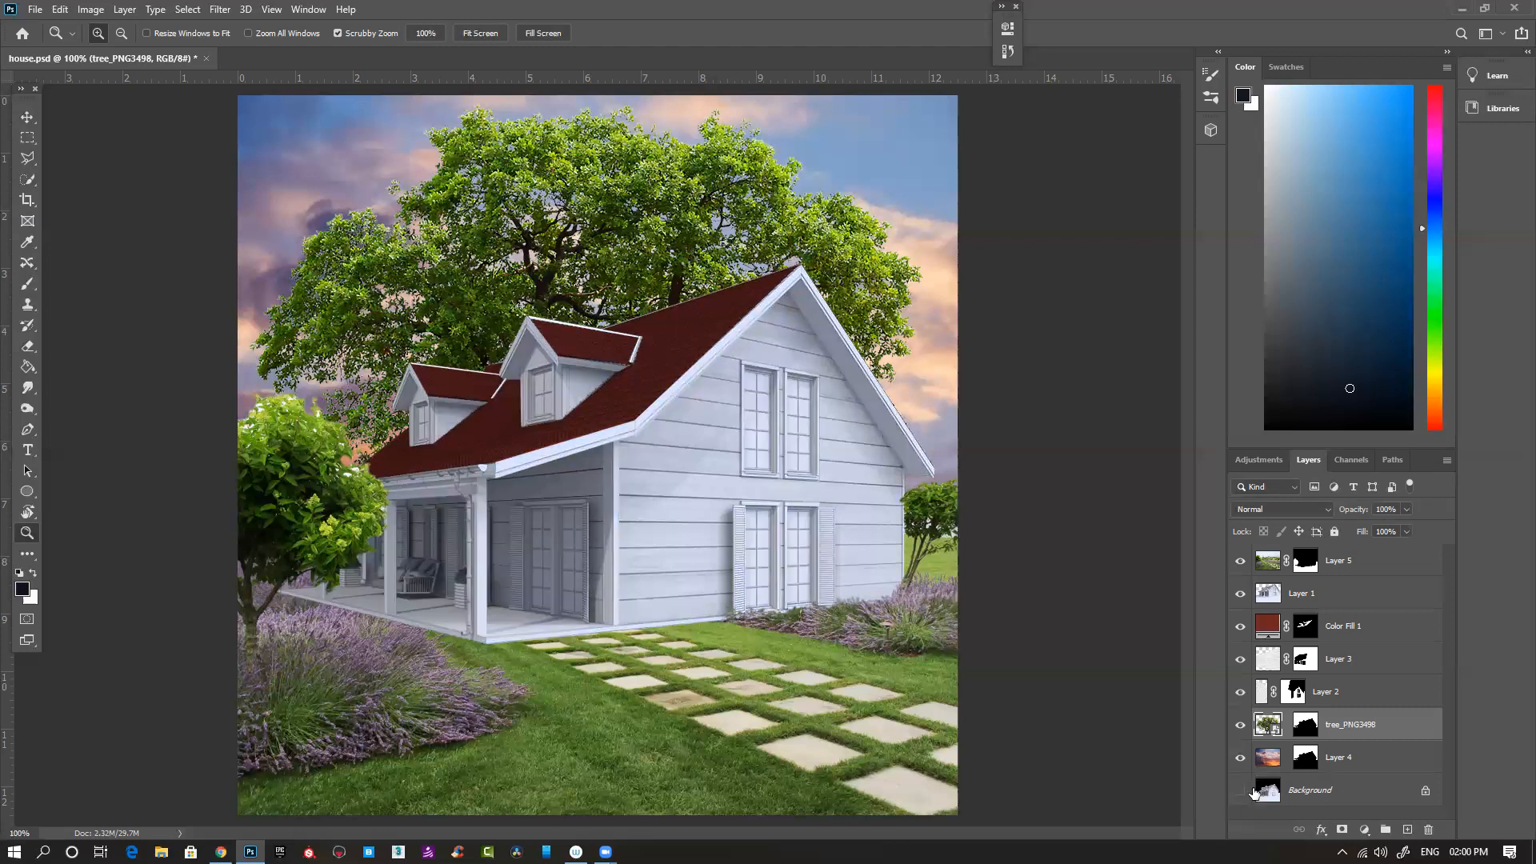
- Disable and re-enable Layer 4's mask to check its effect on the house, and show the Background layer again
left_click(1304, 759, "shift")
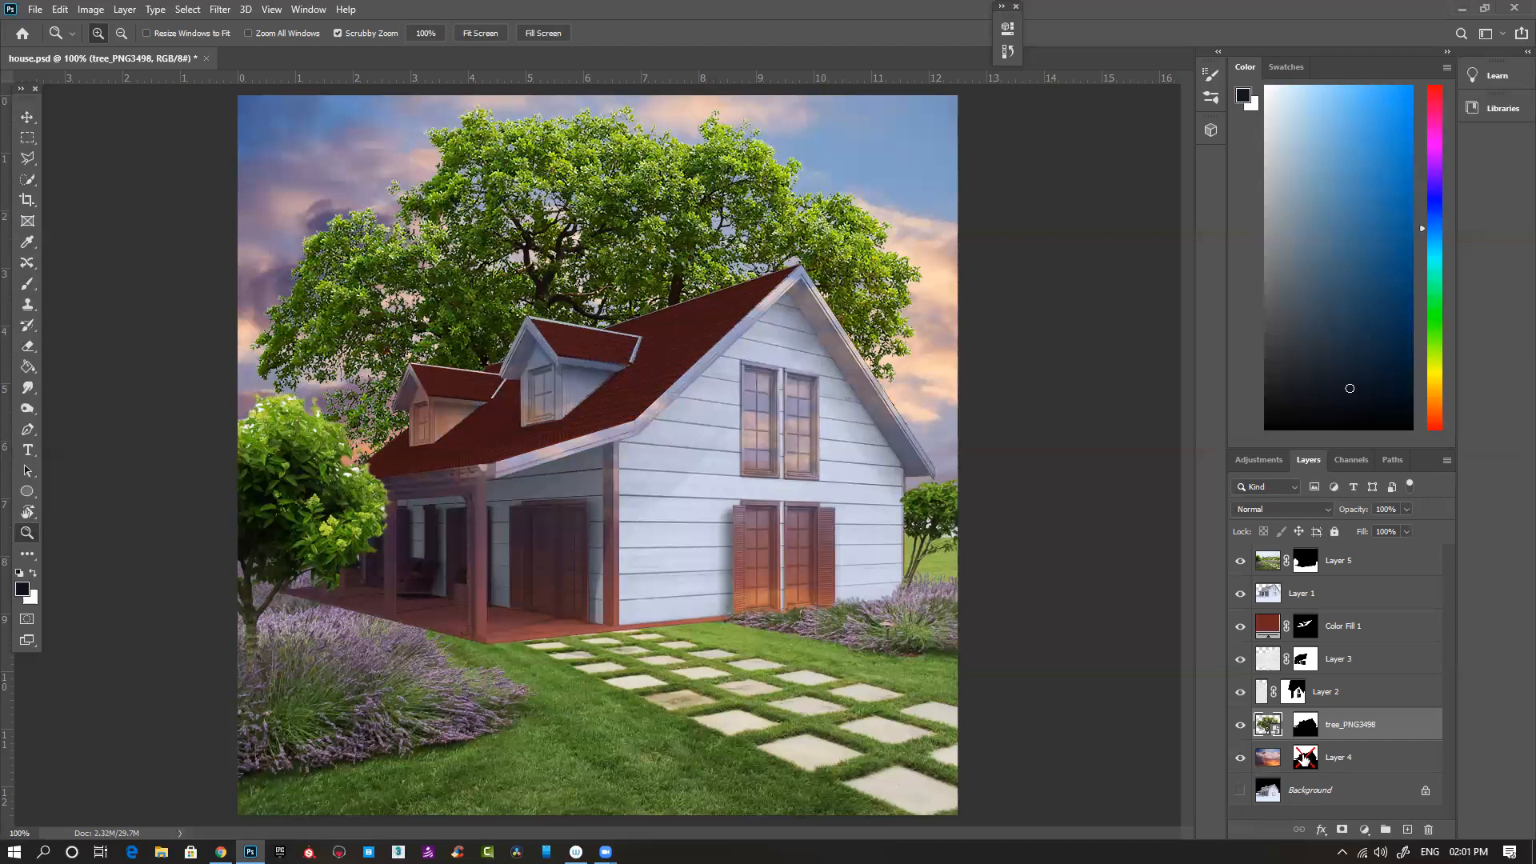
left_click(1305, 758, "shift")
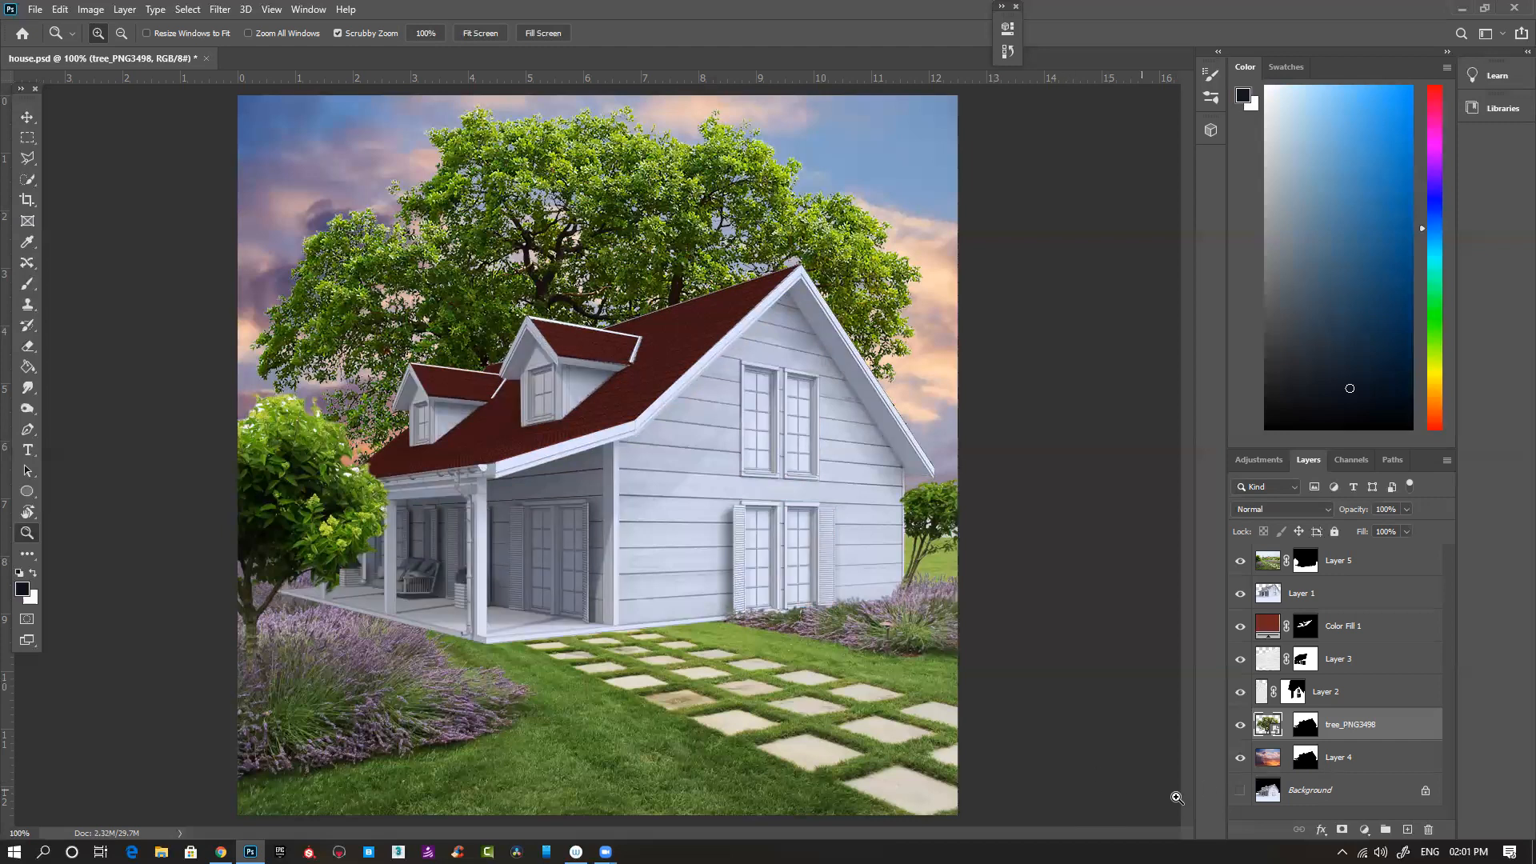
left_click(1241, 791)
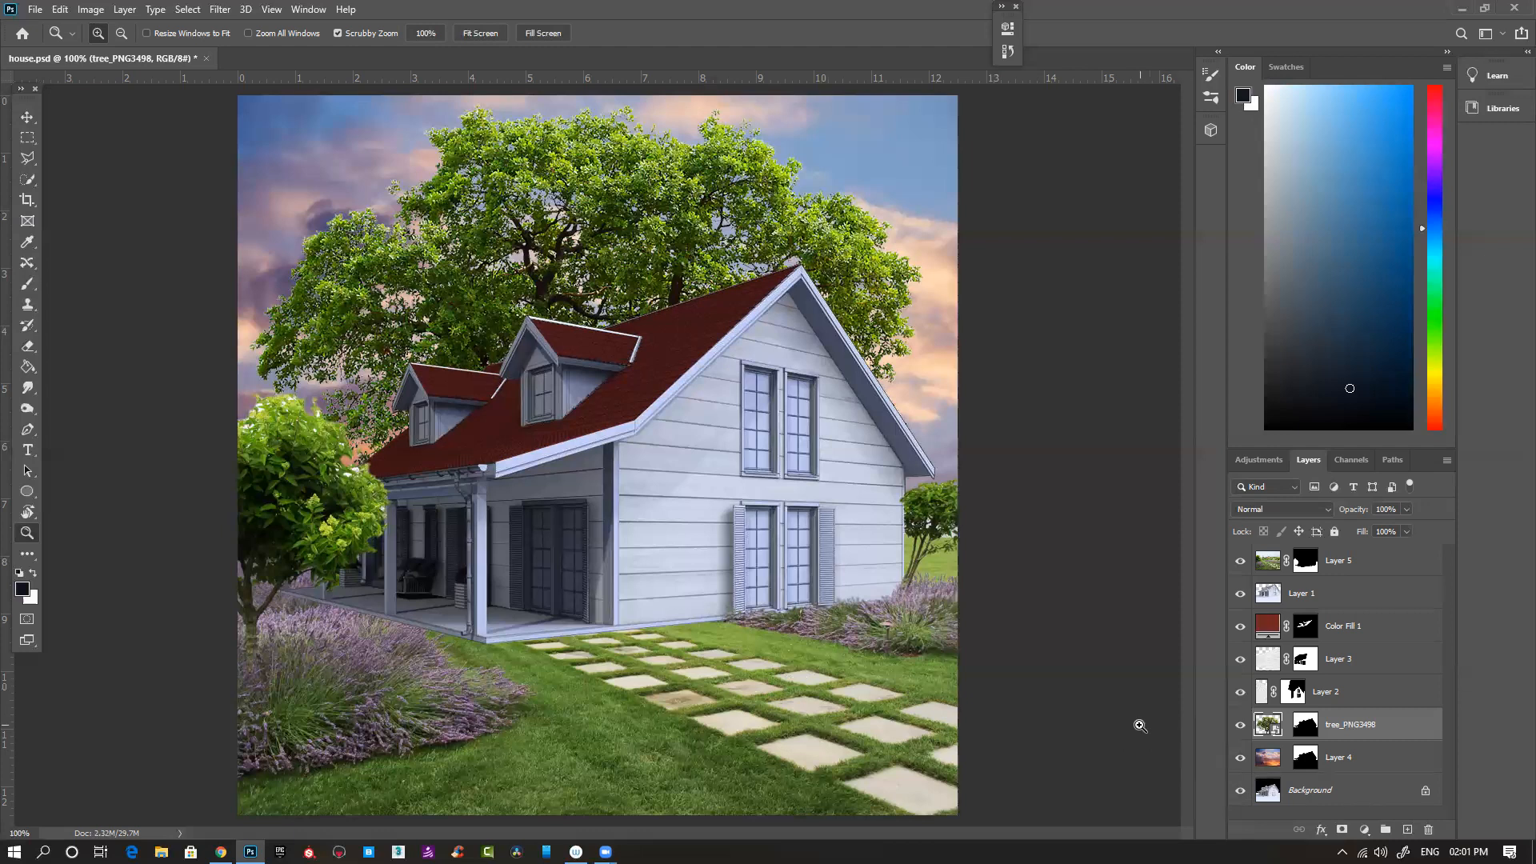
- Paint black on Layer 5's mask over the white spots in the large bush beside the roof's edge
left_click(1240, 563)
left_click(1240, 562)
left_click(1306, 562)
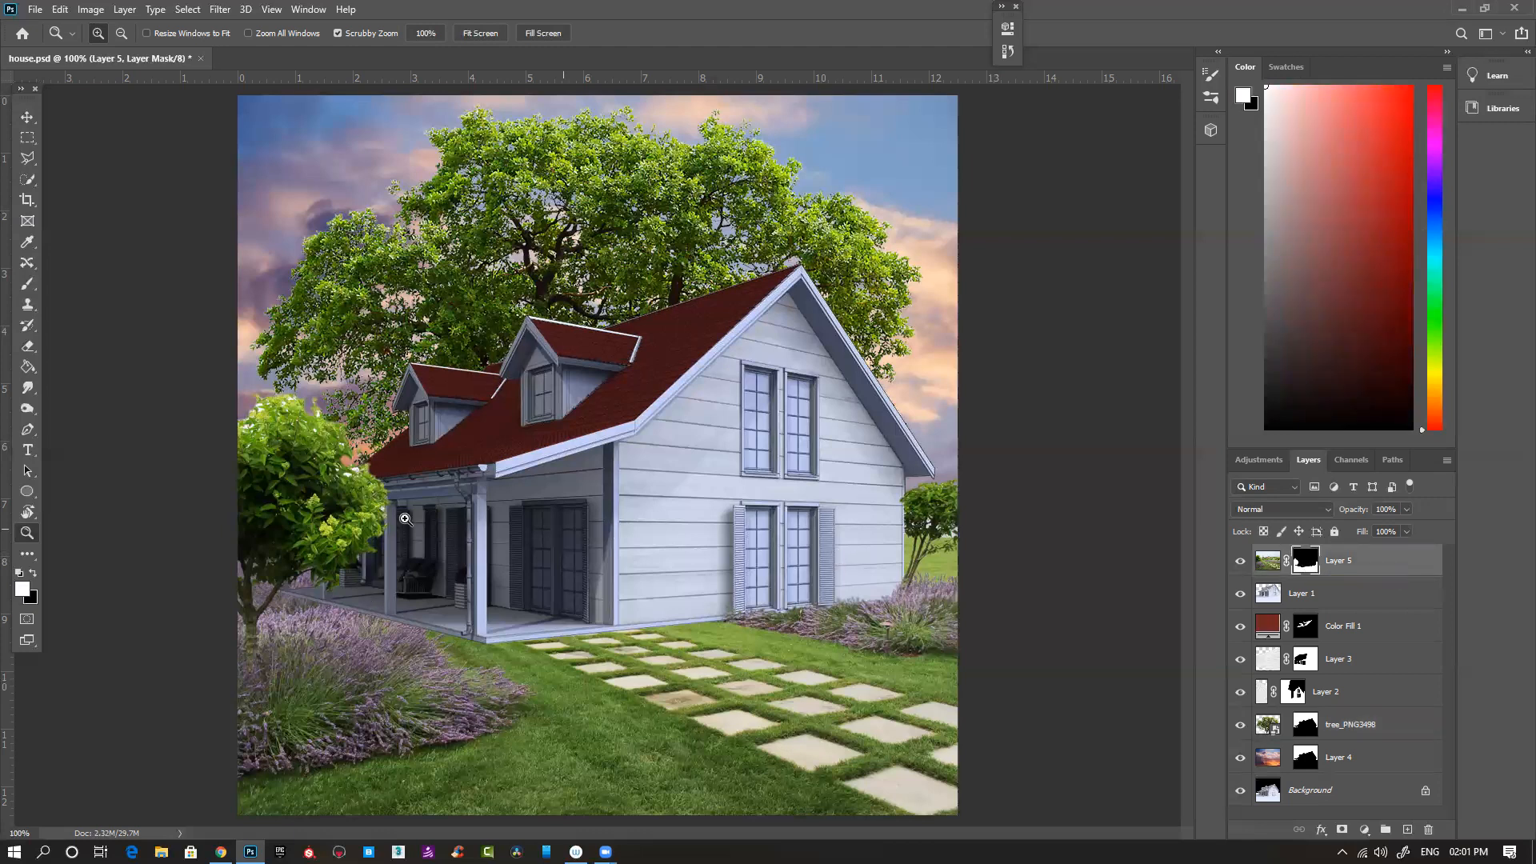
key("b")
scroll(350, 472, "up", 4)
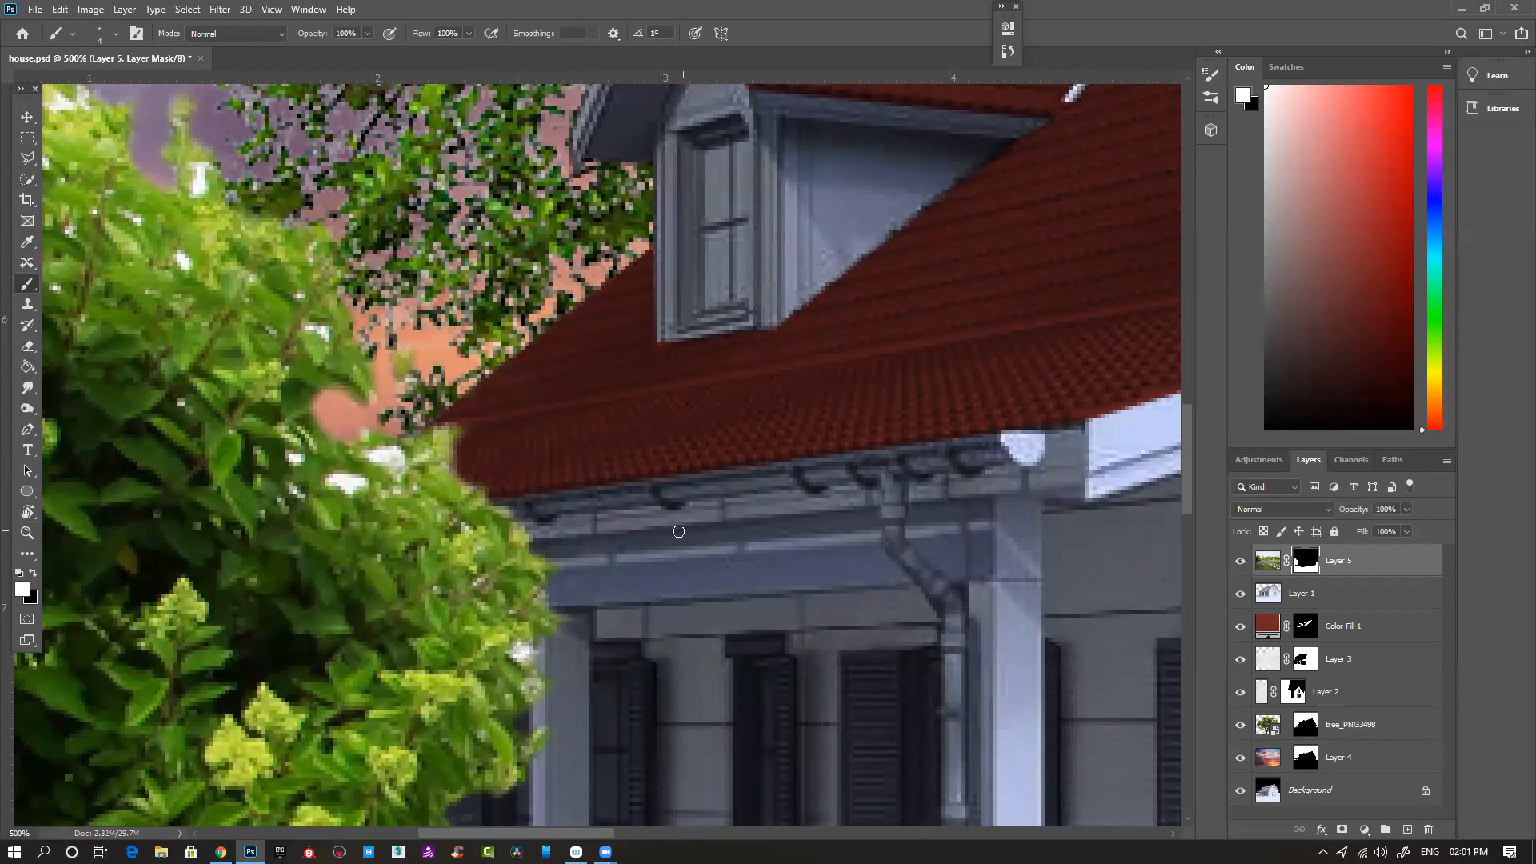
key("x")
mouse_move(536, 654)
left_mouse_down()
mouse_move(516, 650)
mouse_move(535, 678)
mouse_move(559, 666)
left_mouse_up()
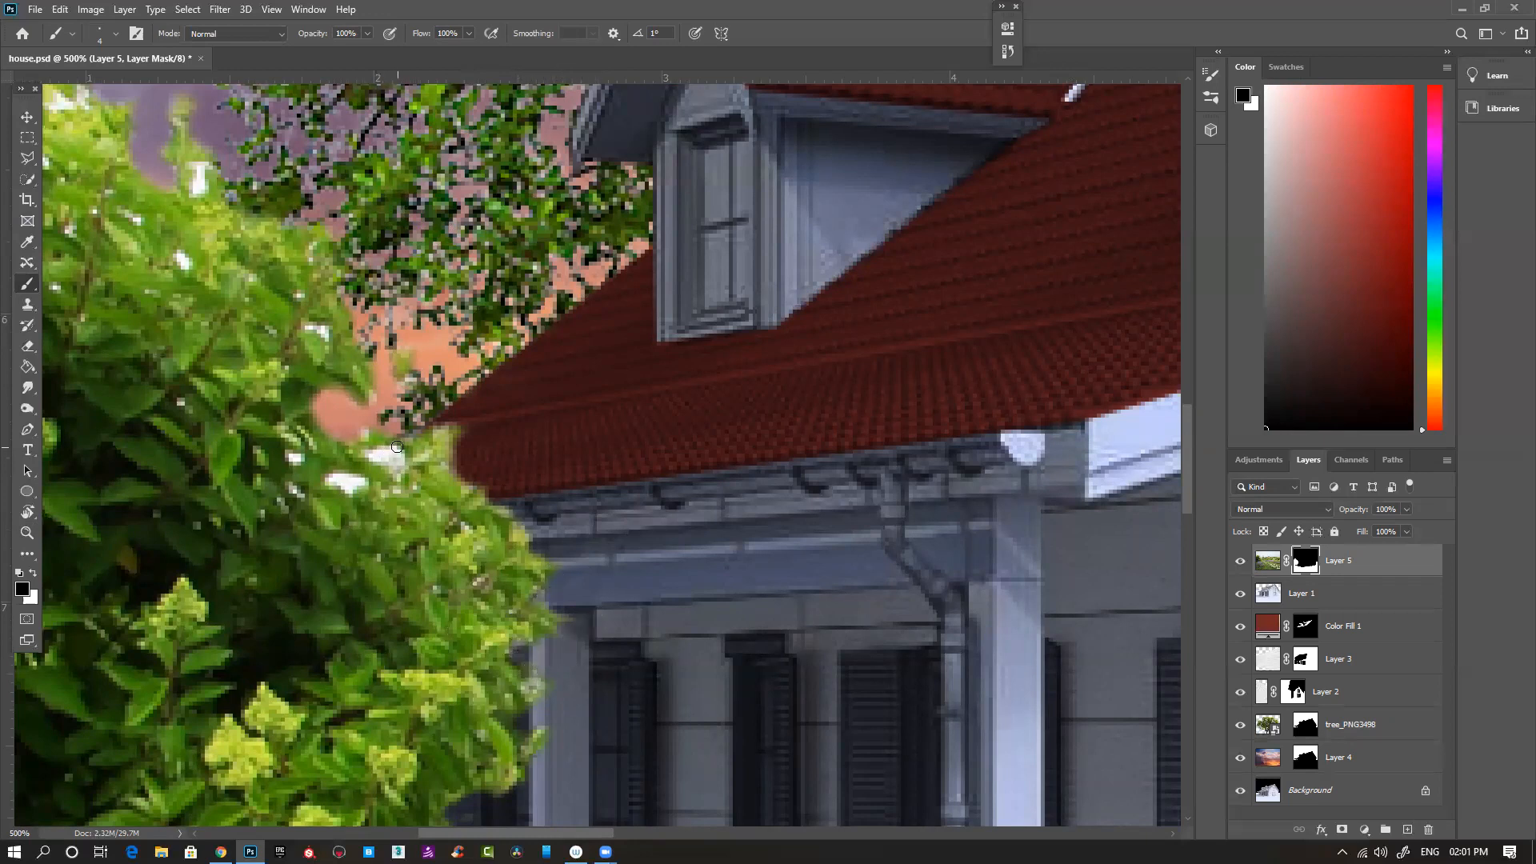
mouse_move(377, 460)
left_mouse_down()
mouse_move(370, 425)
mouse_move(358, 433)
mouse_move(430, 367)
mouse_move(366, 475)
mouse_move(331, 475)
mouse_move(342, 494)
mouse_move(363, 481)
mouse_move(249, 518)
left_mouse_up()
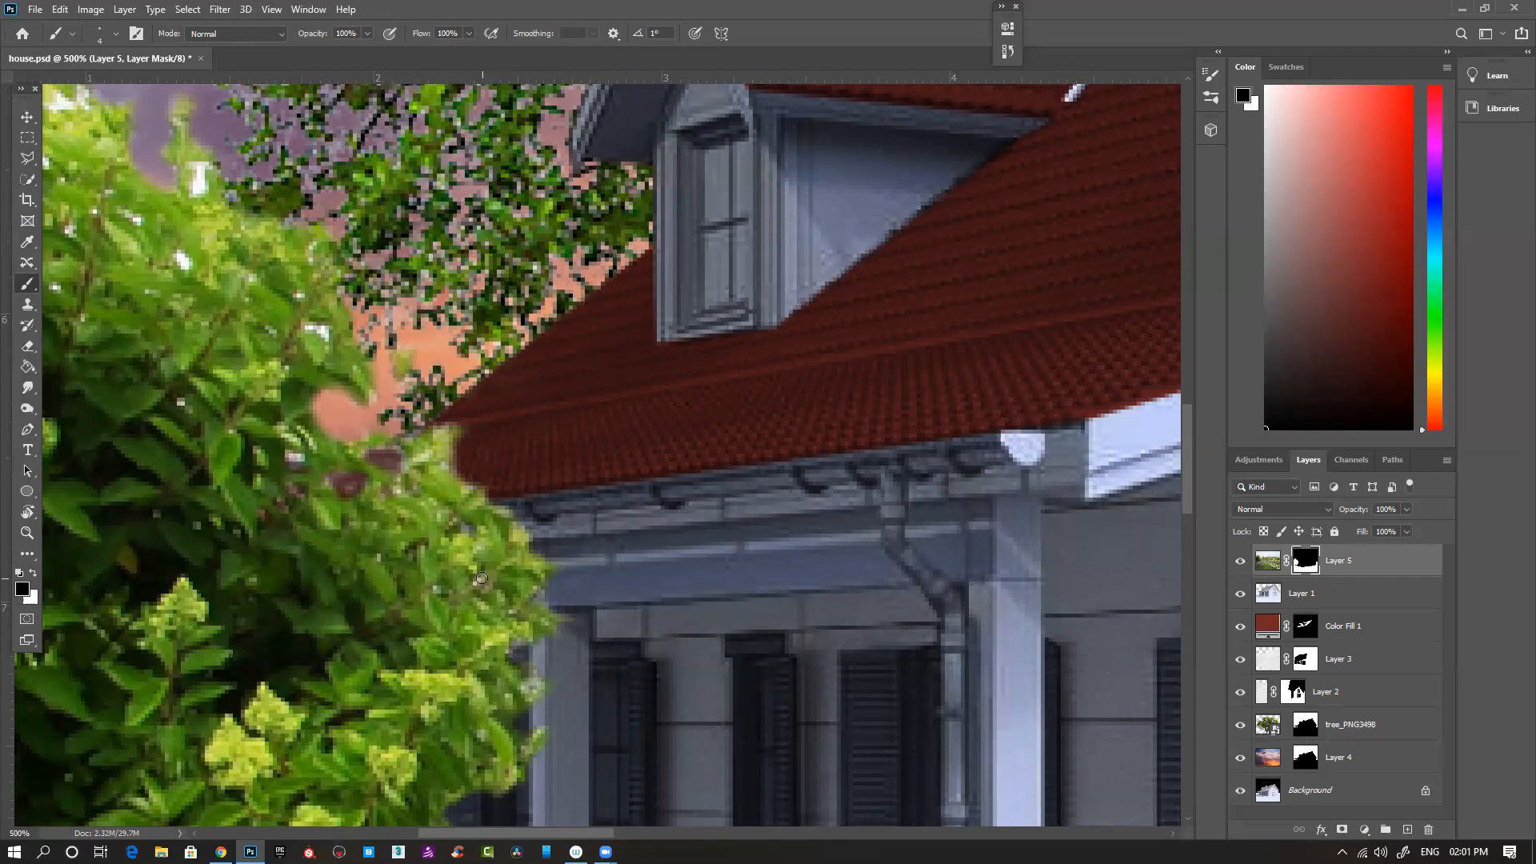
left_click_drag(297, 322, 459, 471)
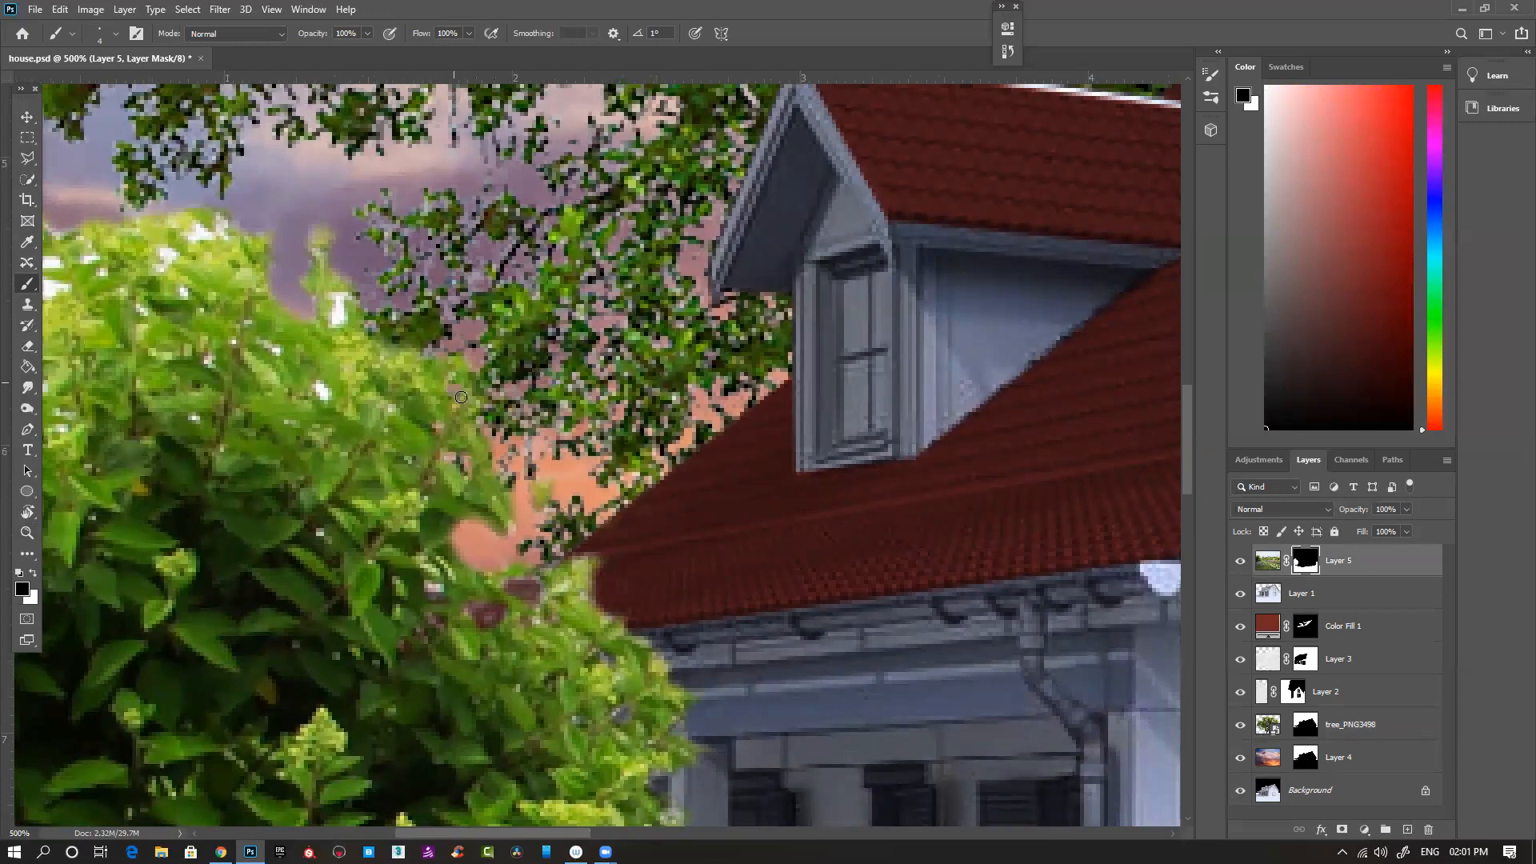
- Mask out the remaining white spots along the upper and outer foliage of the large bush on Layer 5
mouse_move(334, 295)
left_mouse_down()
mouse_move(322, 212)
mouse_move(302, 256)
mouse_move(306, 234)
mouse_move(289, 248)
mouse_move(272, 219)
mouse_move(219, 216)
left_mouse_up()
key("space")
left_click_drag(329, 223, 613, 308)
mouse_move(472, 308)
left_mouse_down()
mouse_move(421, 299)
mouse_move(429, 336)
mouse_move(456, 341)
mouse_move(443, 359)
mouse_move(483, 397)
mouse_move(574, 437)
mouse_move(525, 424)
mouse_move(488, 451)
left_mouse_up()
mouse_move(315, 351)
left_mouse_down()
mouse_move(384, 342)
mouse_move(320, 357)
mouse_move(346, 373)
mouse_move(309, 360)
mouse_move(275, 384)
mouse_move(303, 370)
mouse_move(324, 404)
mouse_move(305, 416)
mouse_move(308, 403)
mouse_move(200, 430)
mouse_move(264, 450)
mouse_move(243, 462)
mouse_move(300, 446)
mouse_move(277, 465)
mouse_move(327, 431)
mouse_move(256, 424)
left_mouse_up()
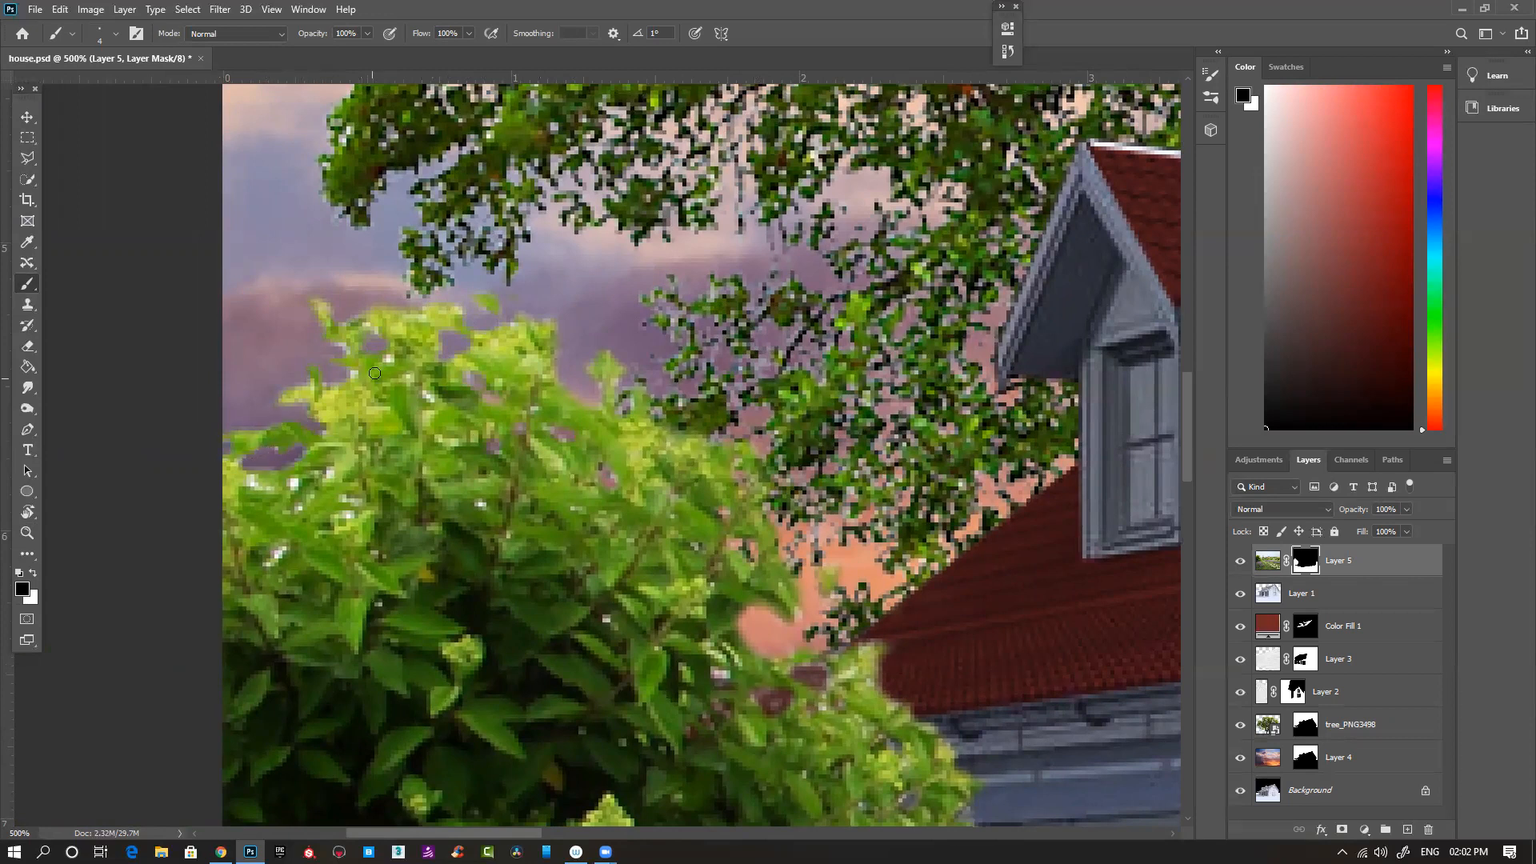
mouse_move(352, 372)
left_mouse_down()
mouse_move(353, 348)
mouse_move(307, 343)
mouse_move(389, 360)
left_mouse_up()
mouse_move(250, 482)
left_mouse_down()
mouse_move(330, 470)
mouse_move(270, 559)
left_mouse_up()
left_click_drag(345, 522, 353, 503)
left_click(480, 504)
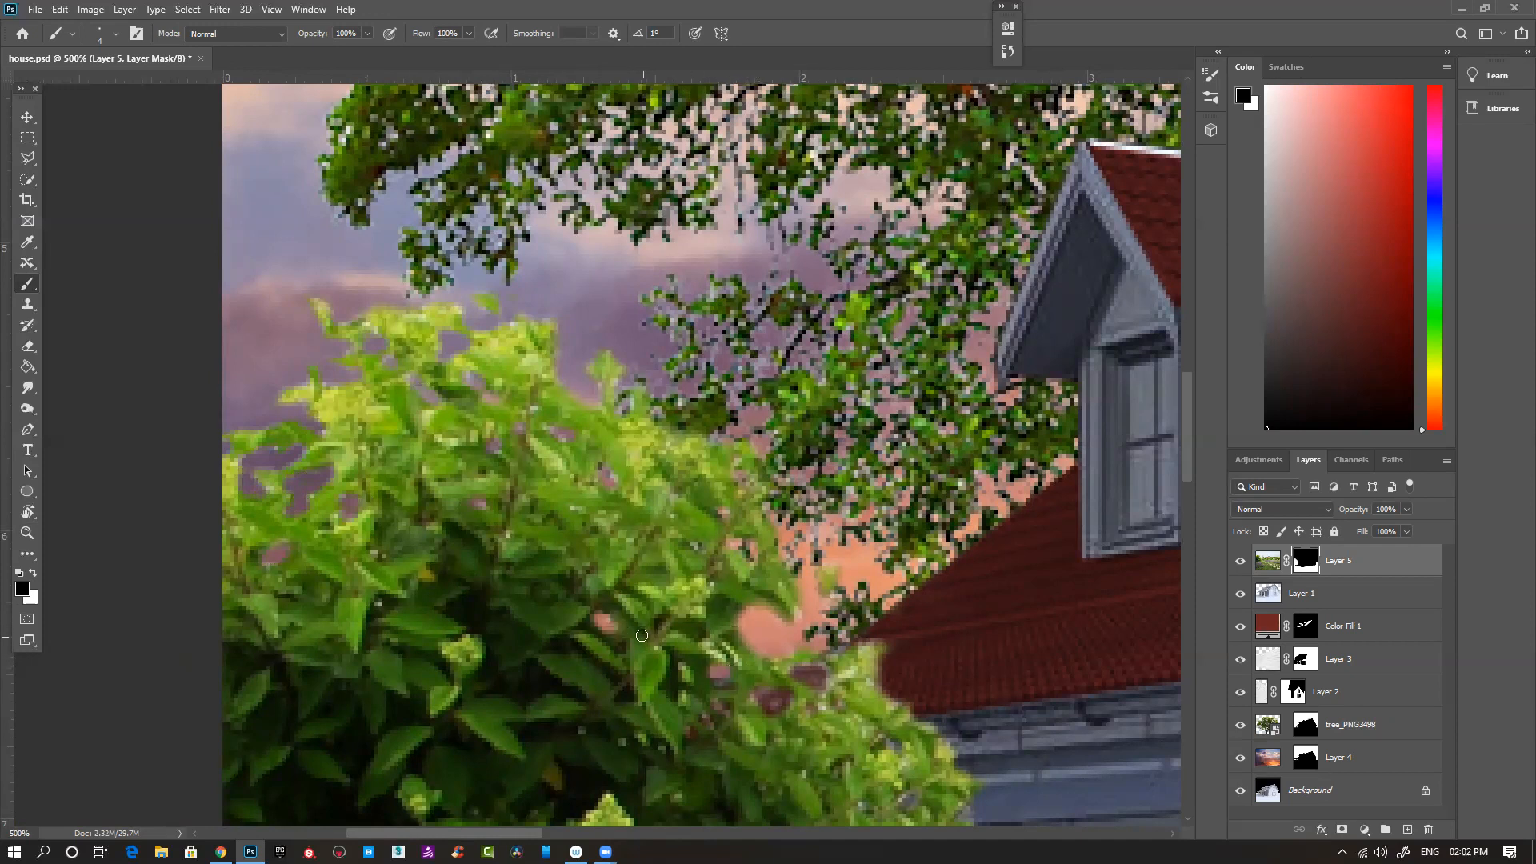
- Try masking the white gap under the small tree's foliage beside the house on Layer 5, and paint it back with white
scroll(592, 620, "down", 3)
scroll(592, 620, "right", 2)
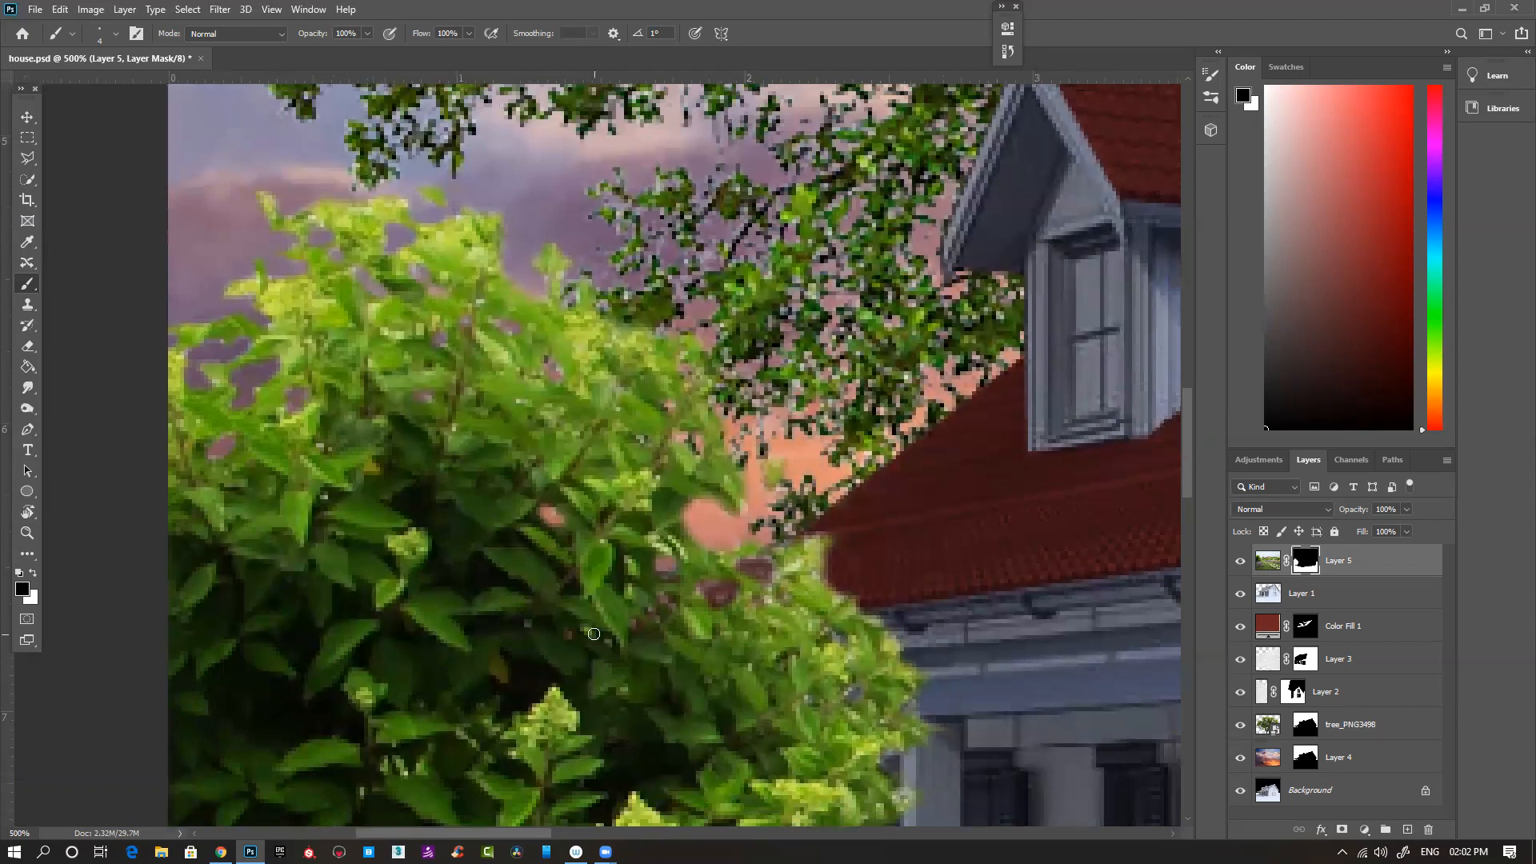
scroll(595, 640, "down", 5)
scroll(595, 640, "down", 2)
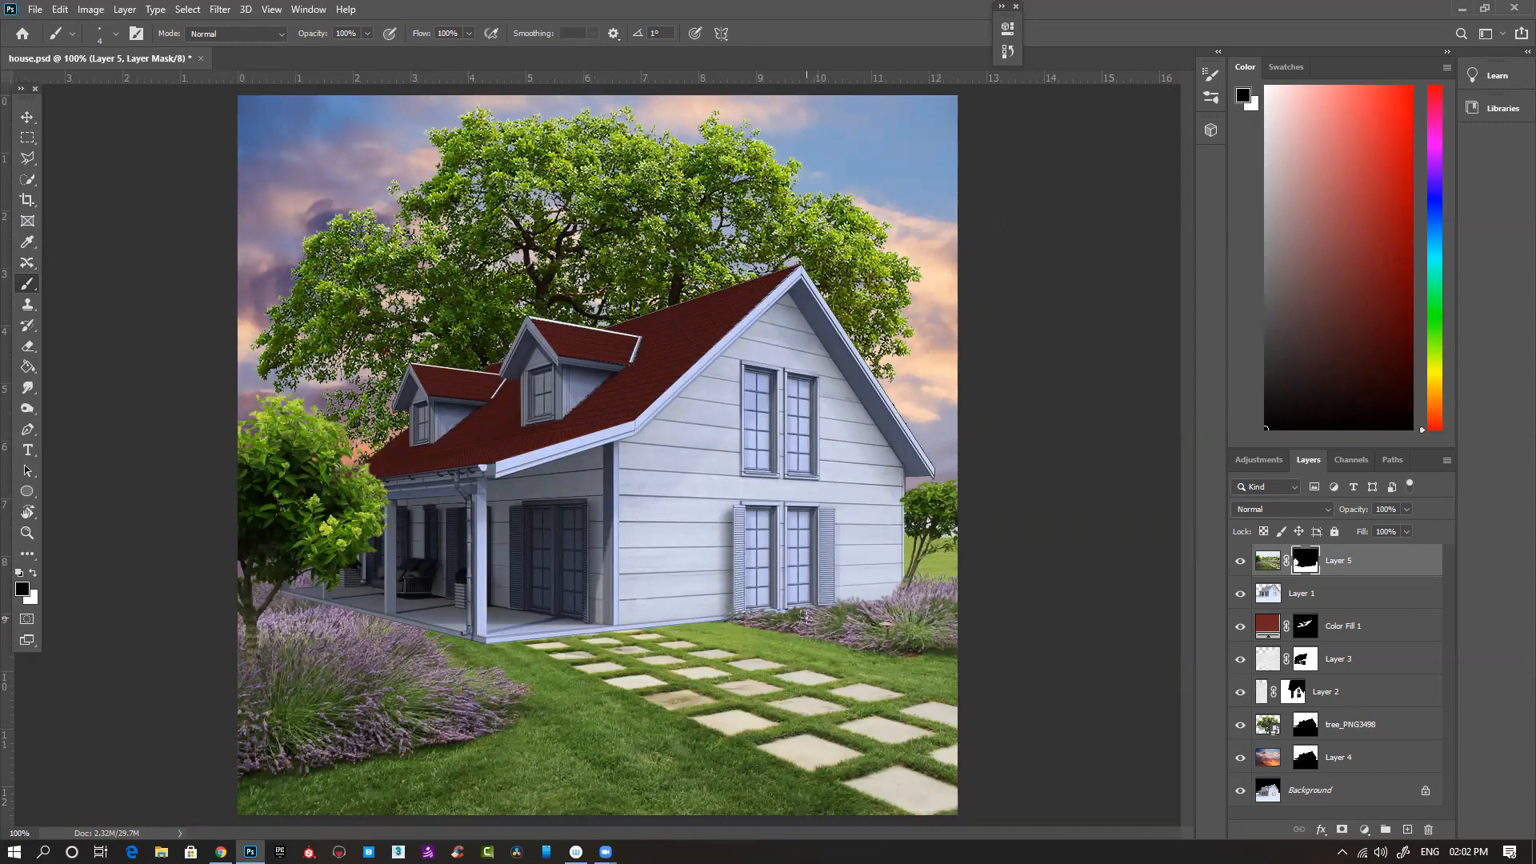
scroll(945, 526, "up", 3)
left_click_drag(920, 591, 666, 540)
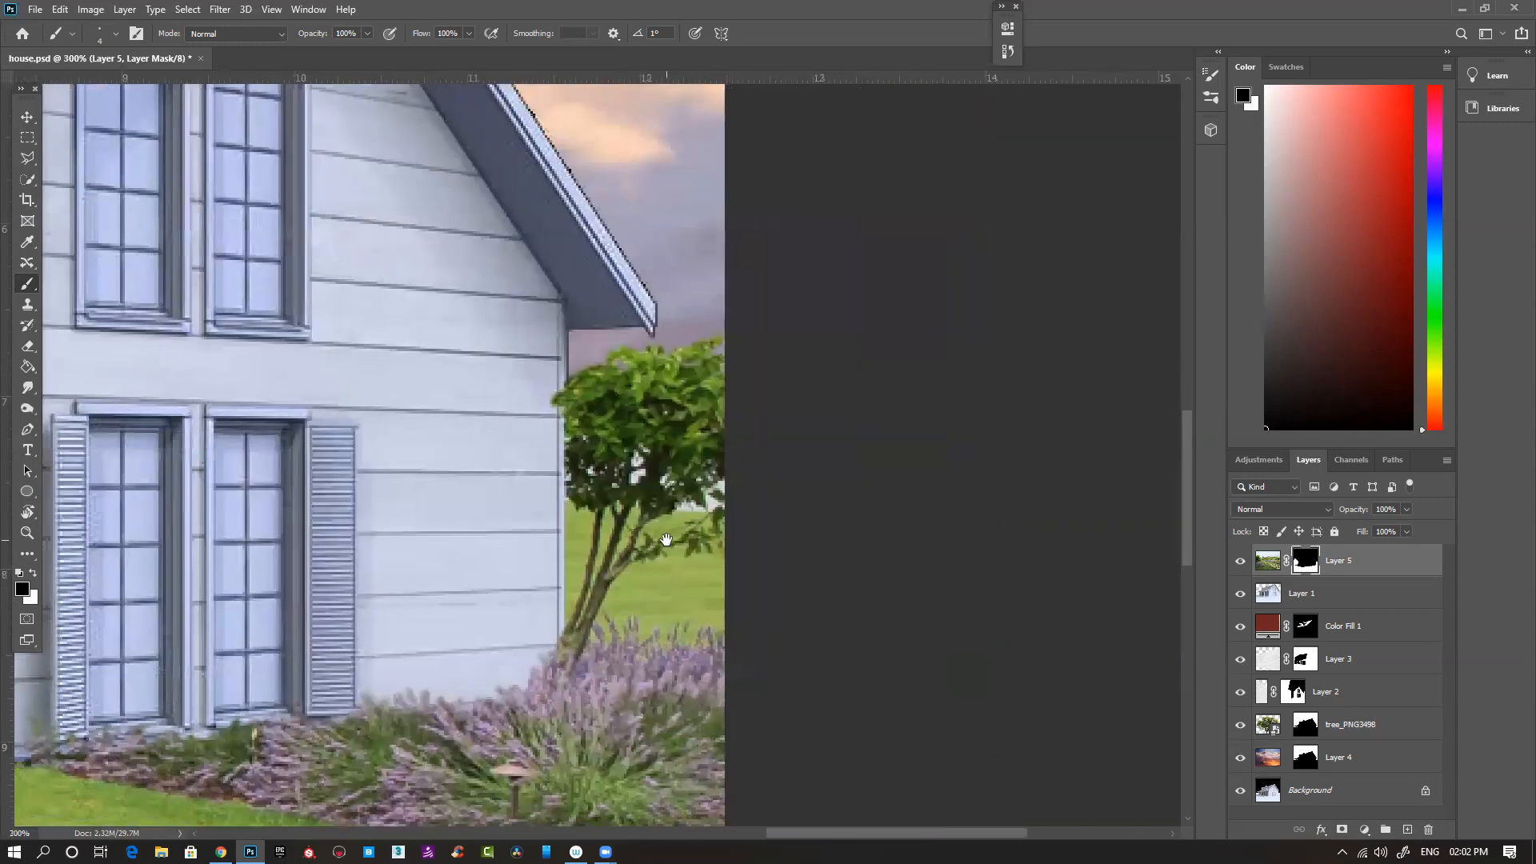
scroll(704, 502, "up", 2)
left_click(655, 480, "ctrl")
left_click(656, 479, "ctrl")
mouse_move(679, 521)
left_mouse_down()
mouse_move(657, 535)
mouse_move(682, 537)
left_mouse_up()
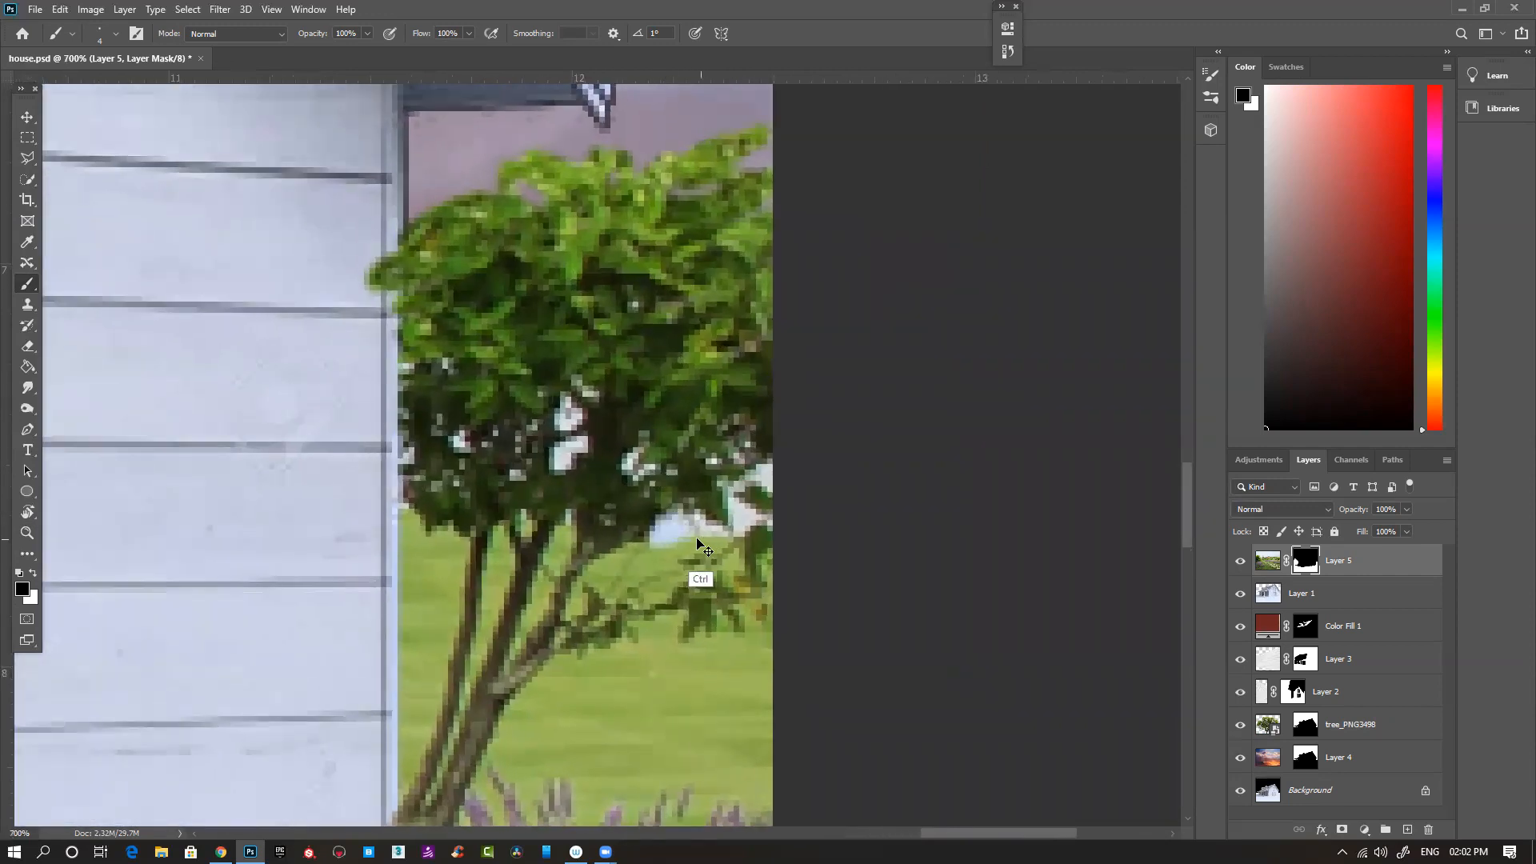
key("x")
left_click_drag(656, 547, 678, 516)
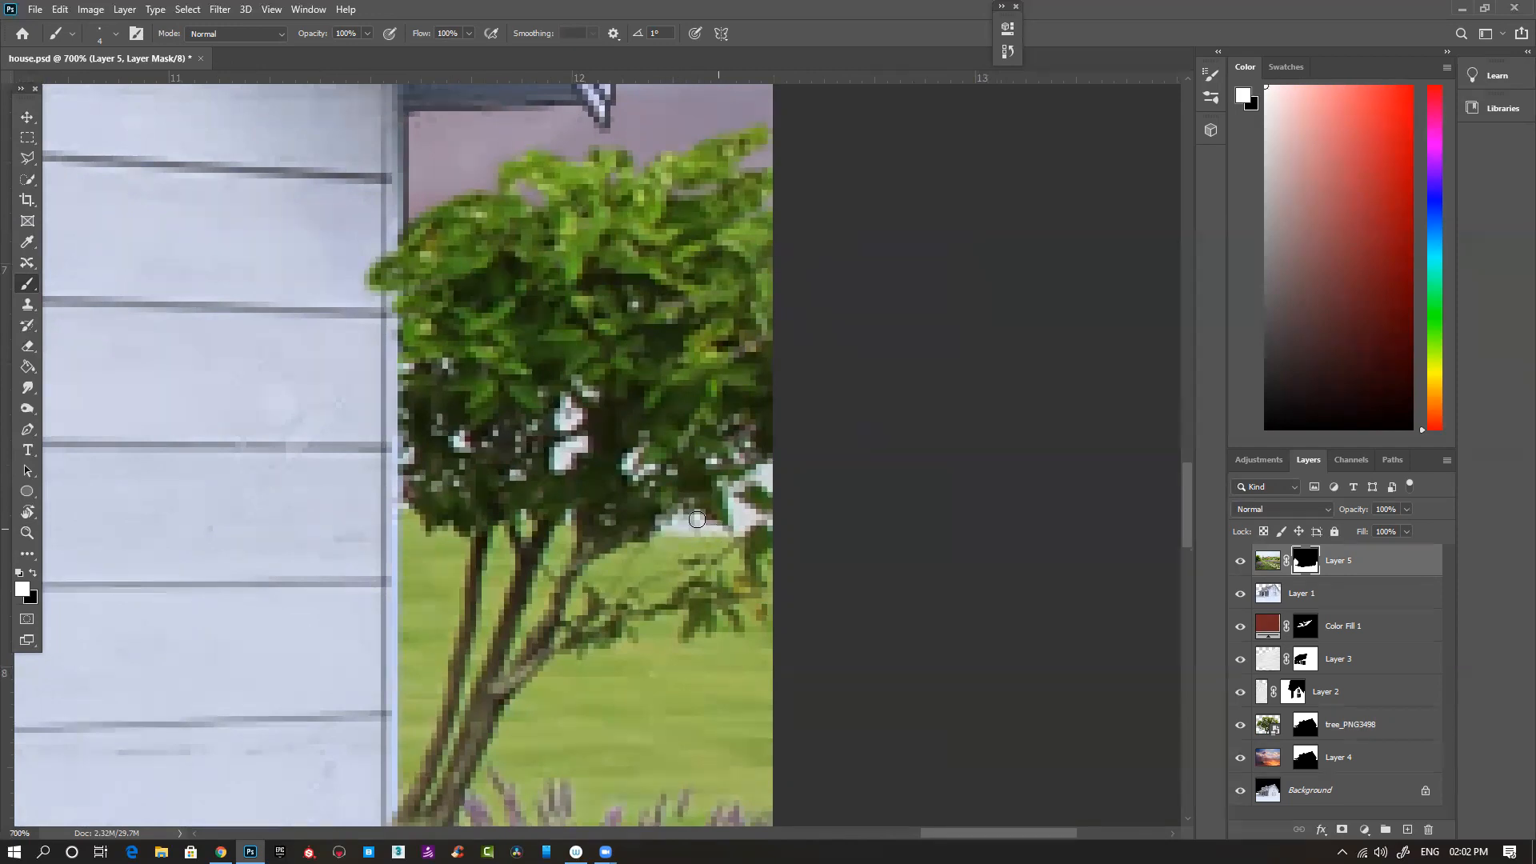
- Paint black on Layer 5's mask over the white gaps in the middle of the small tree beside the house
key("x")
left_click(564, 456)
left_click_drag(564, 456, 576, 404)
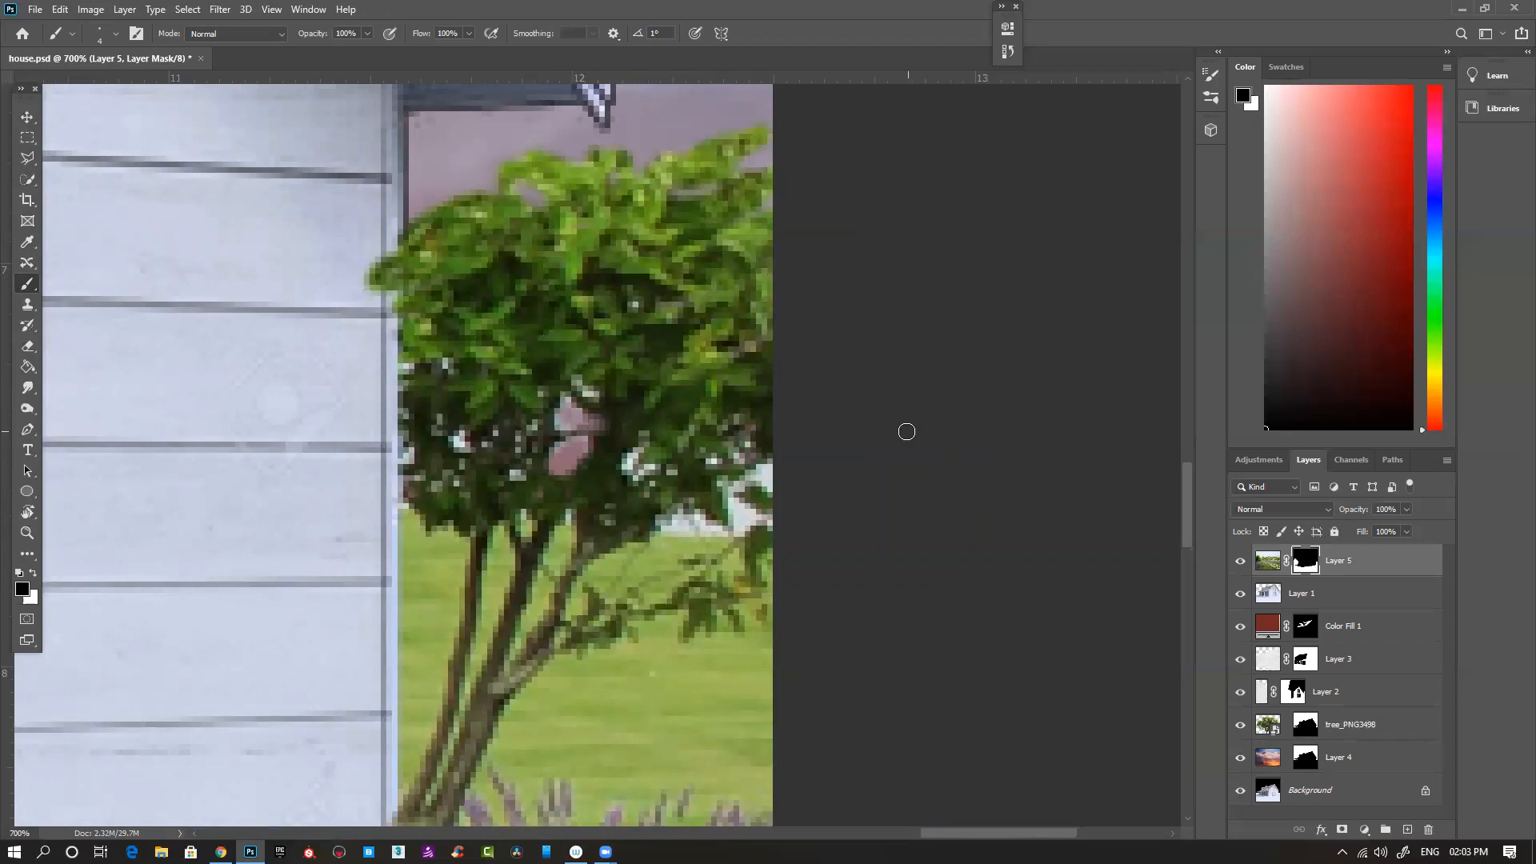
scroll(848, 444, "down", 7)
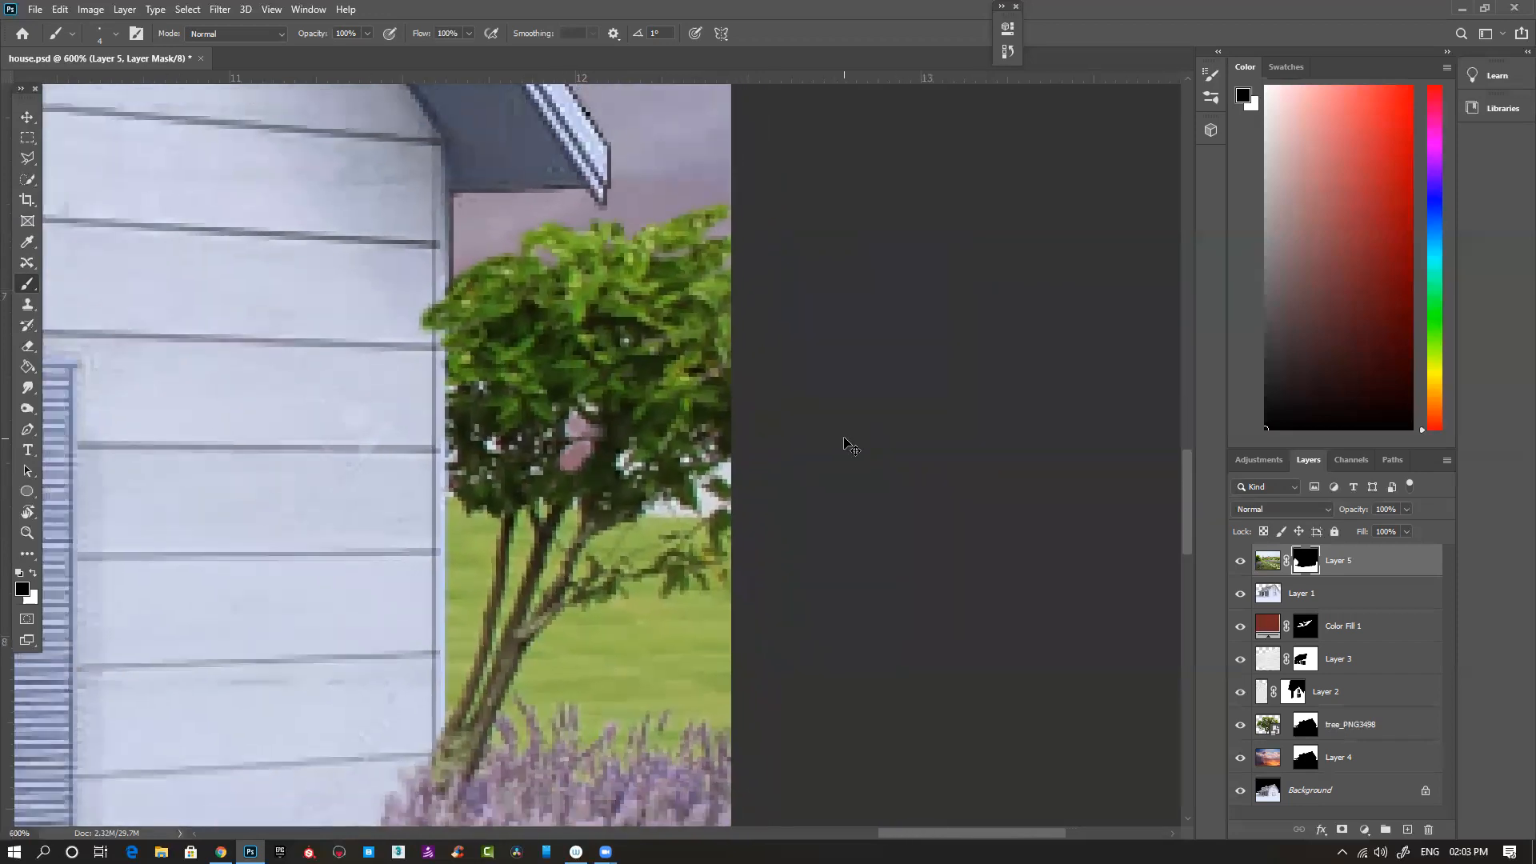
scroll(848, 444, "down", 1)
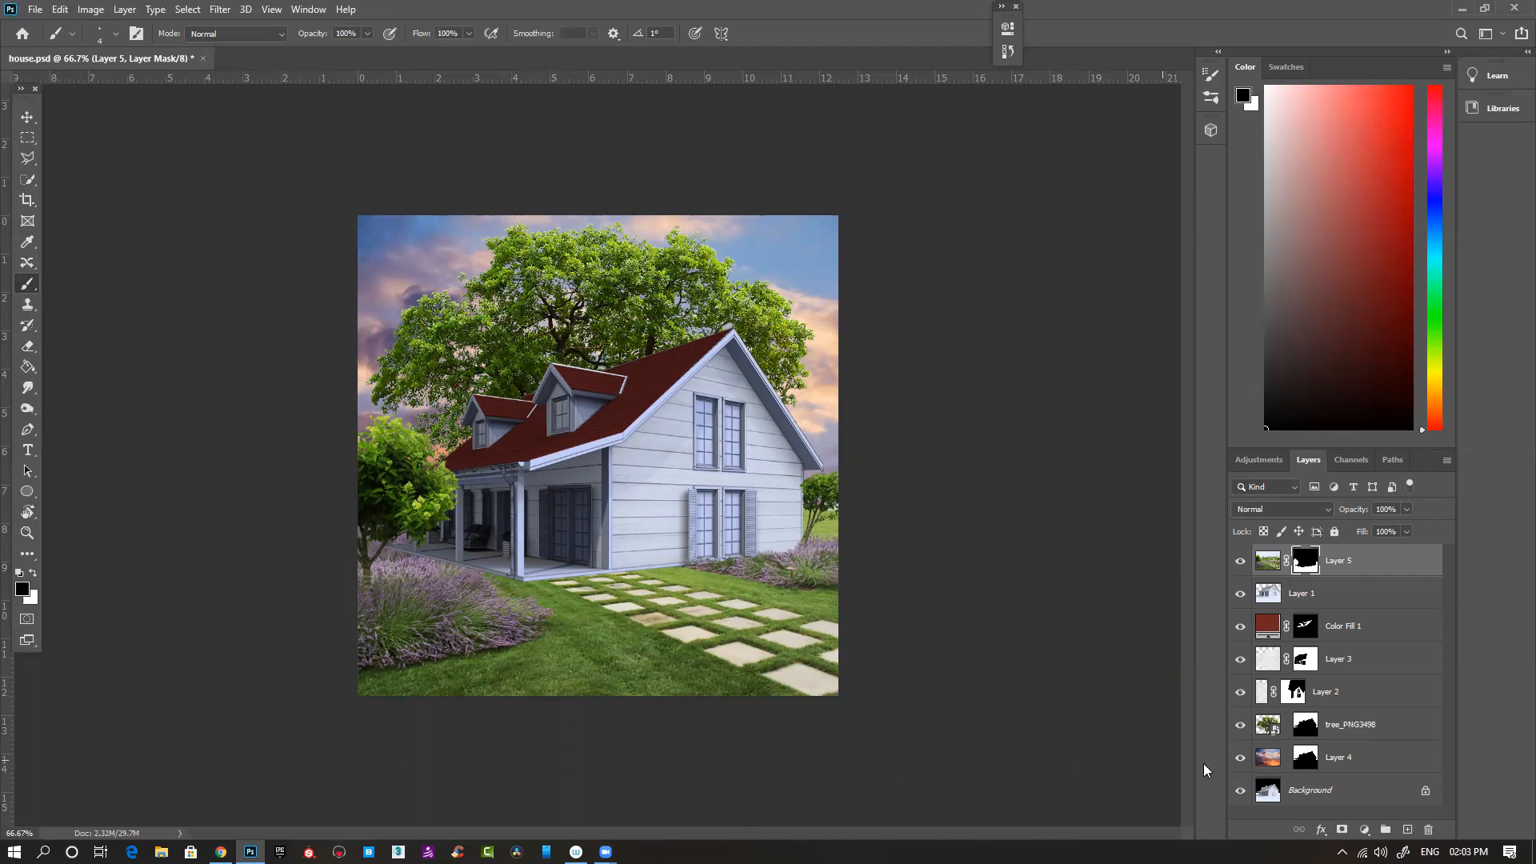
- Try to render a Lens Flare on a new blank layer, and delete that layer
left_click(1407, 830)
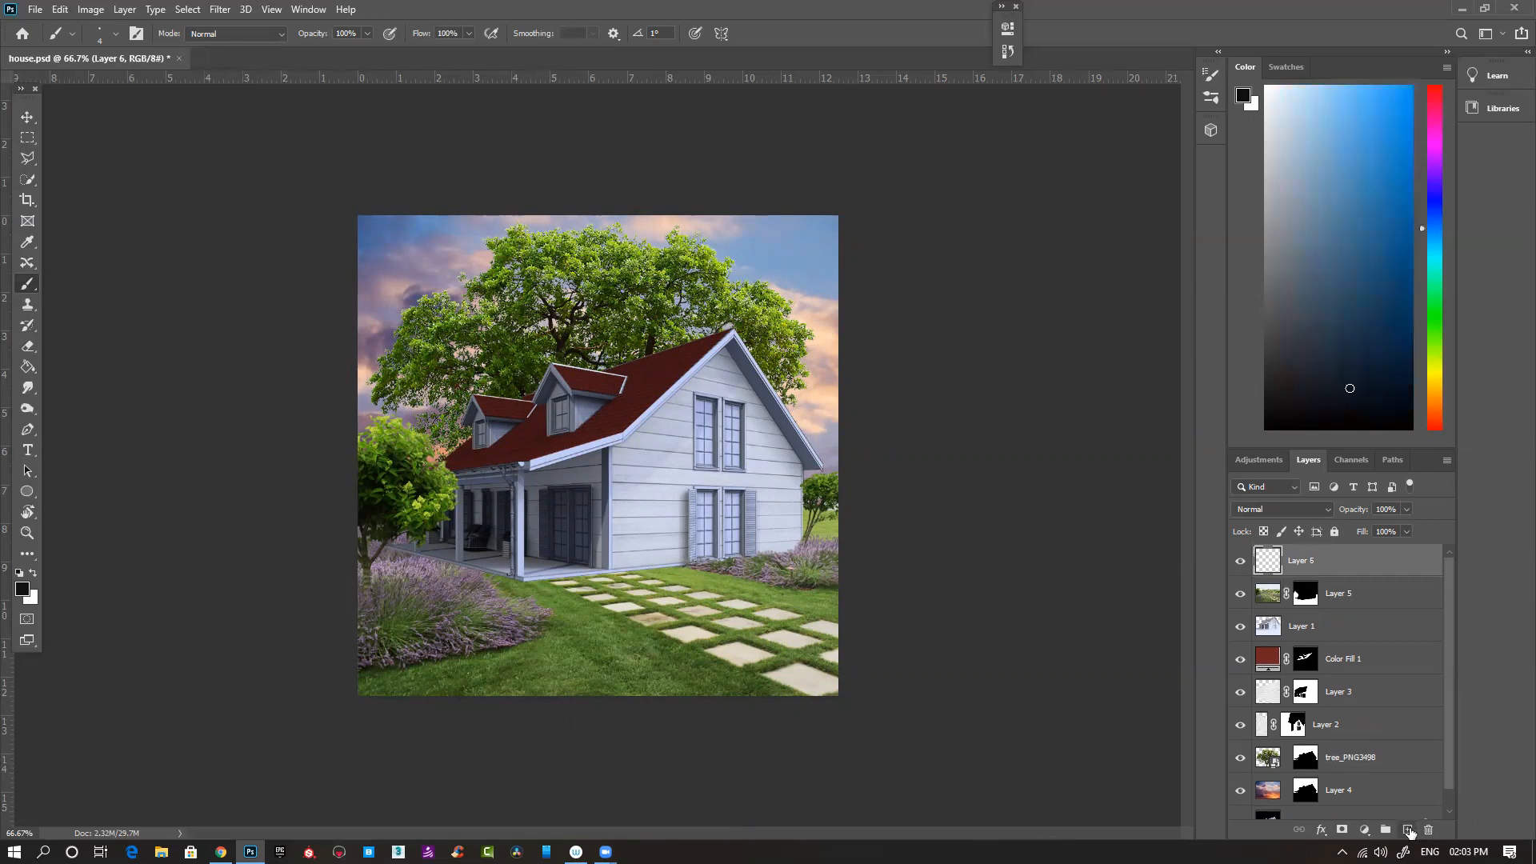
left_click(221, 11)
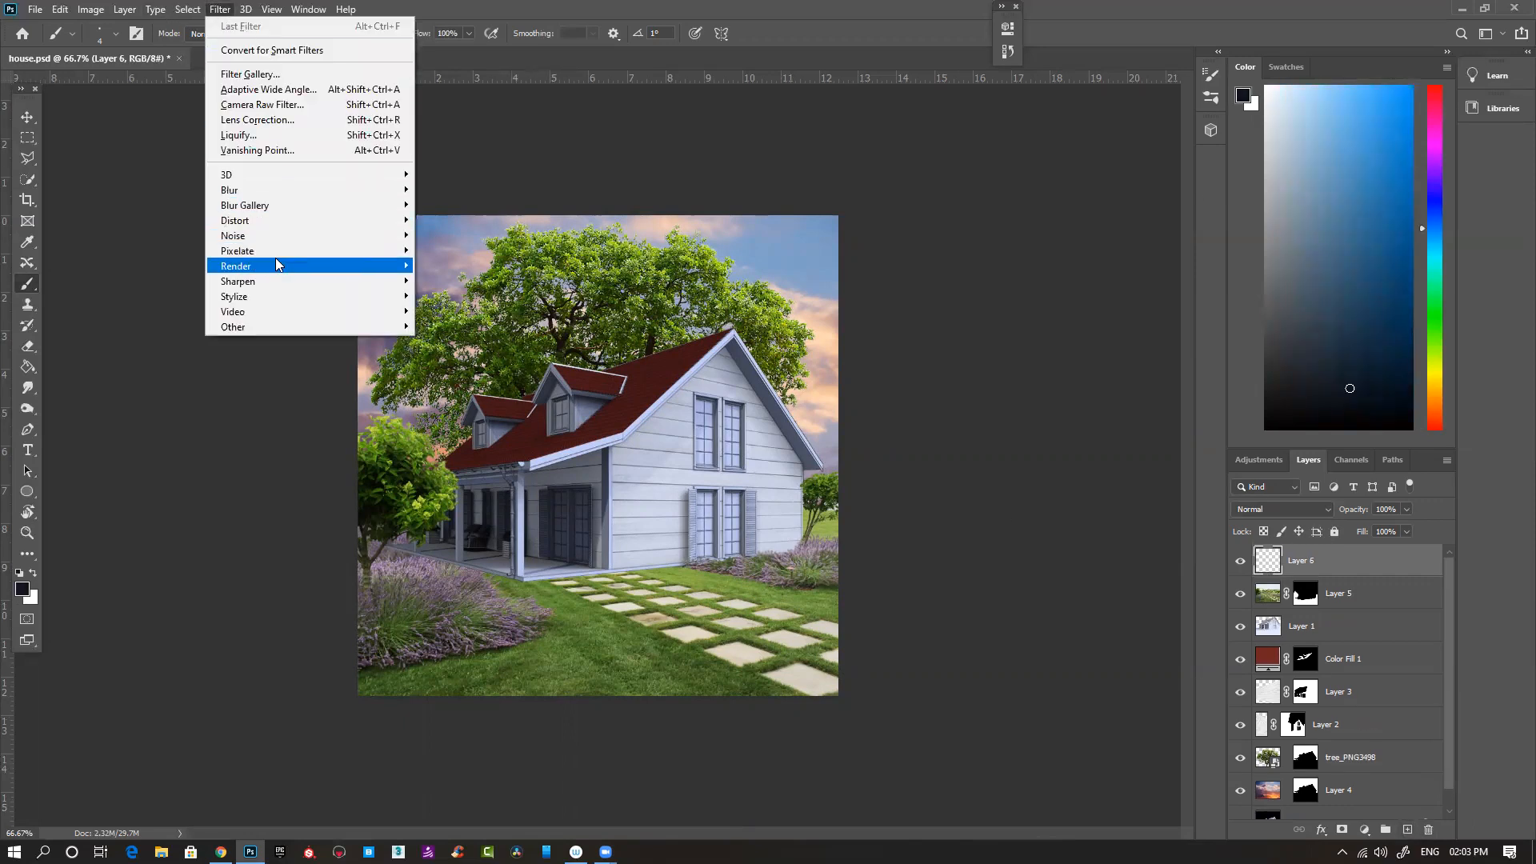
mouse_move(293, 266)
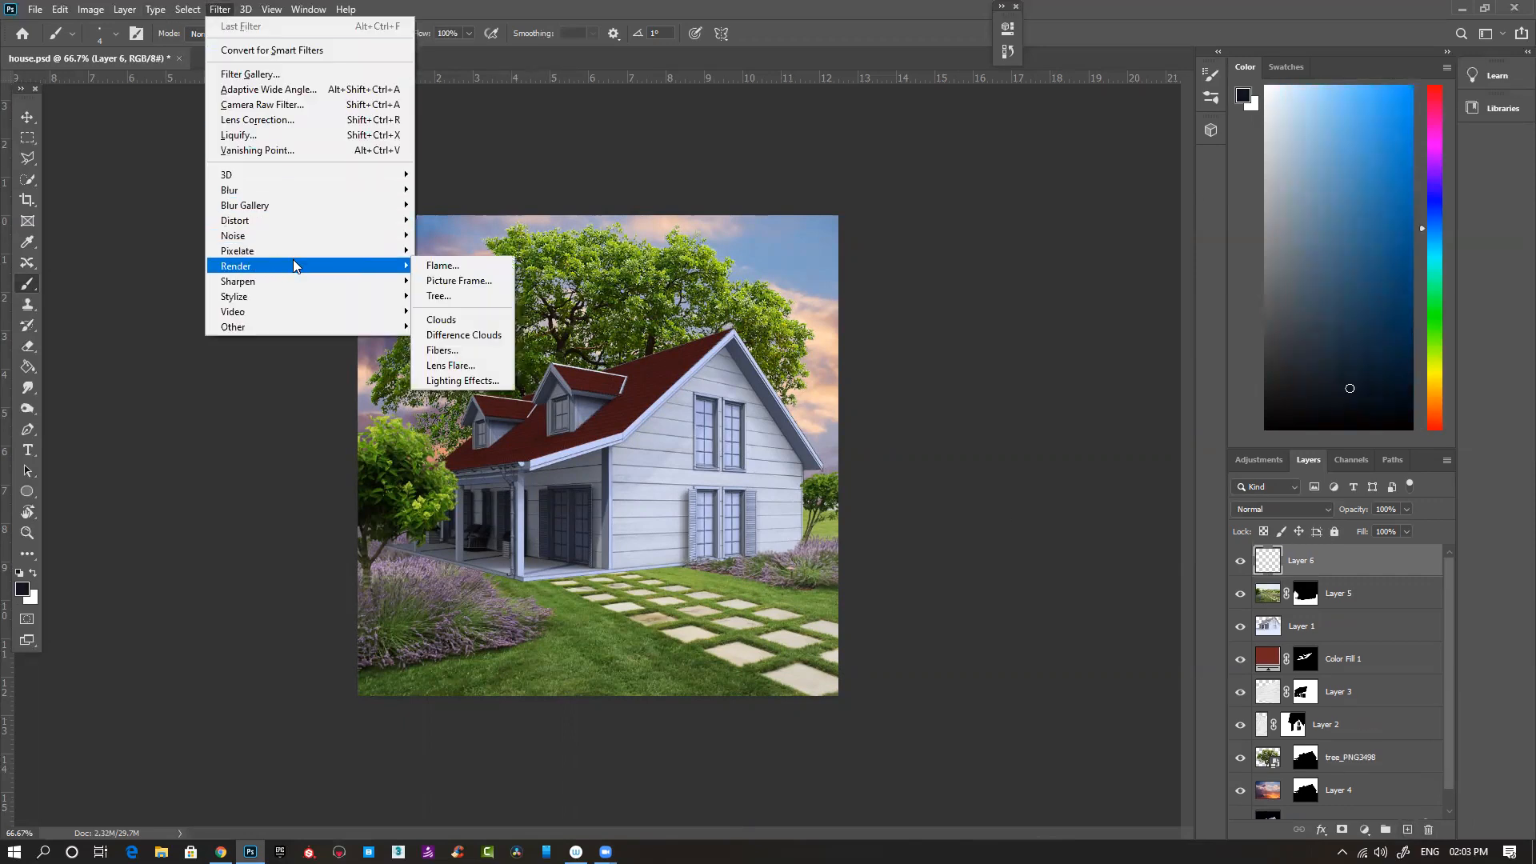
left_click(469, 365)
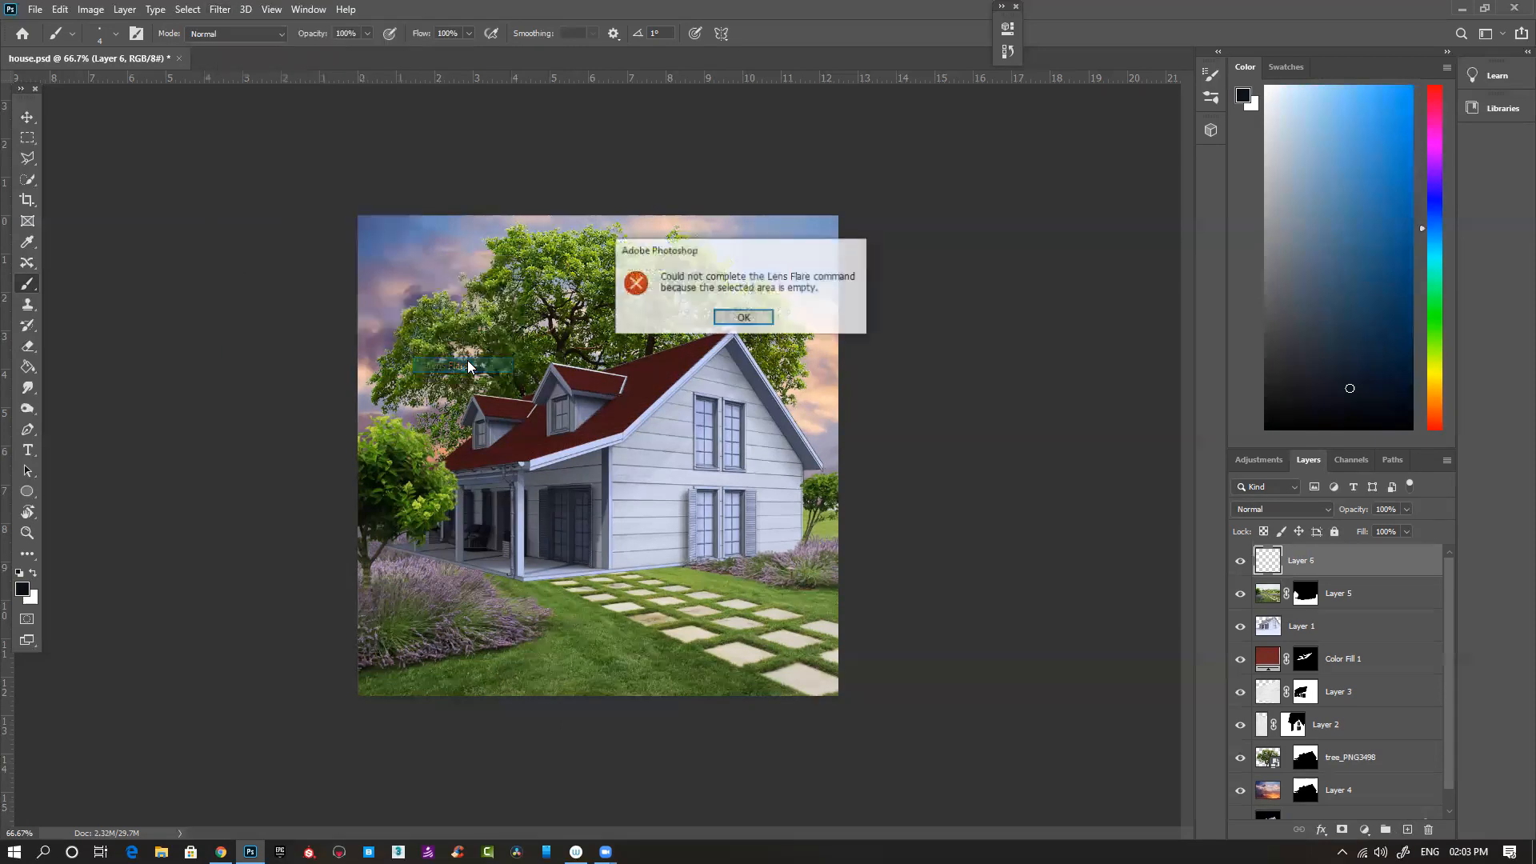
left_click(743, 318)
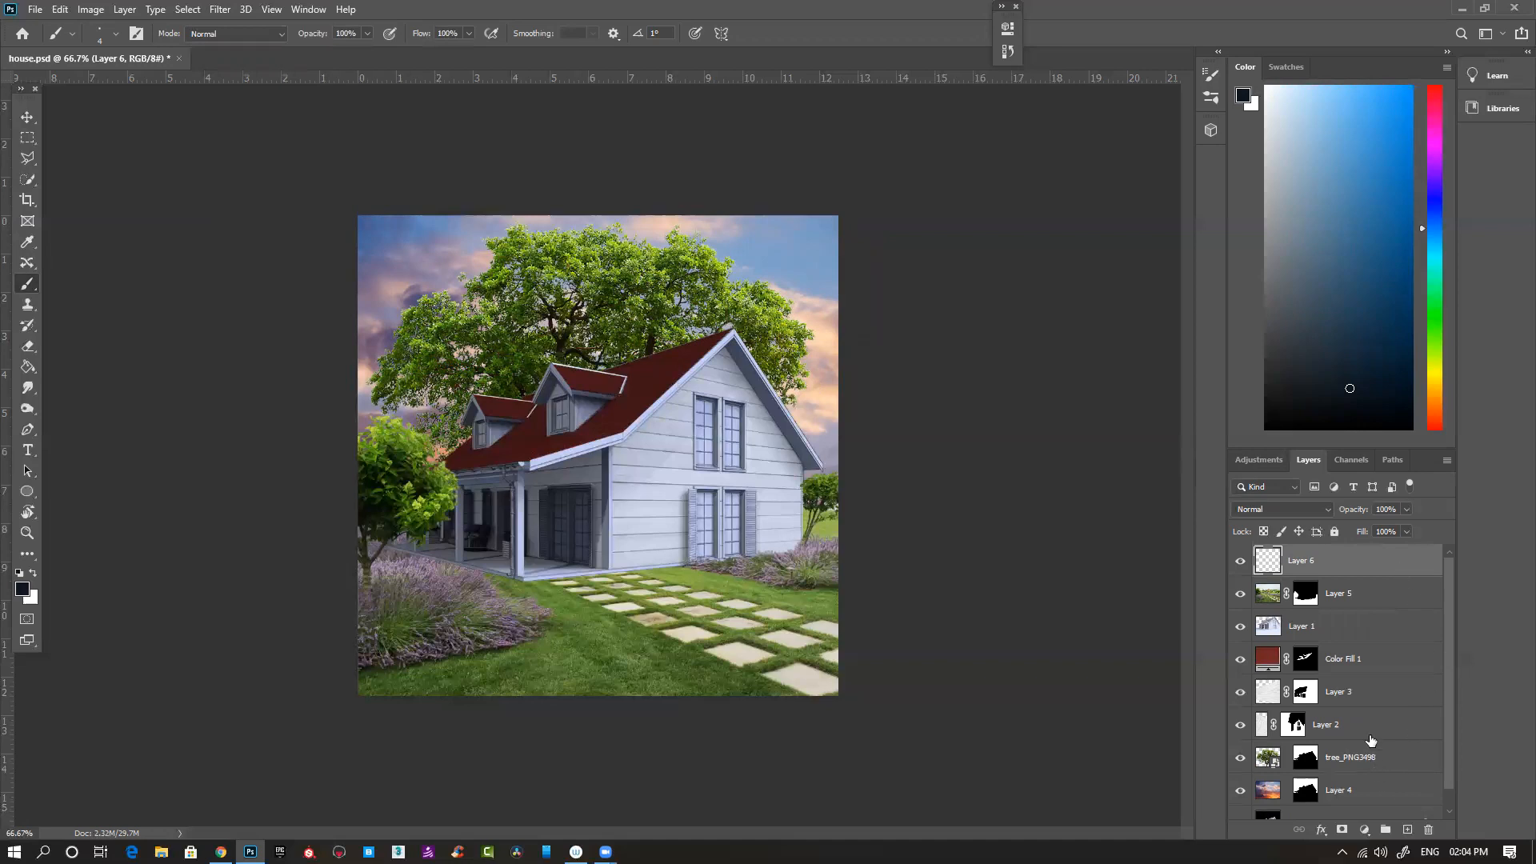
key("Delete")
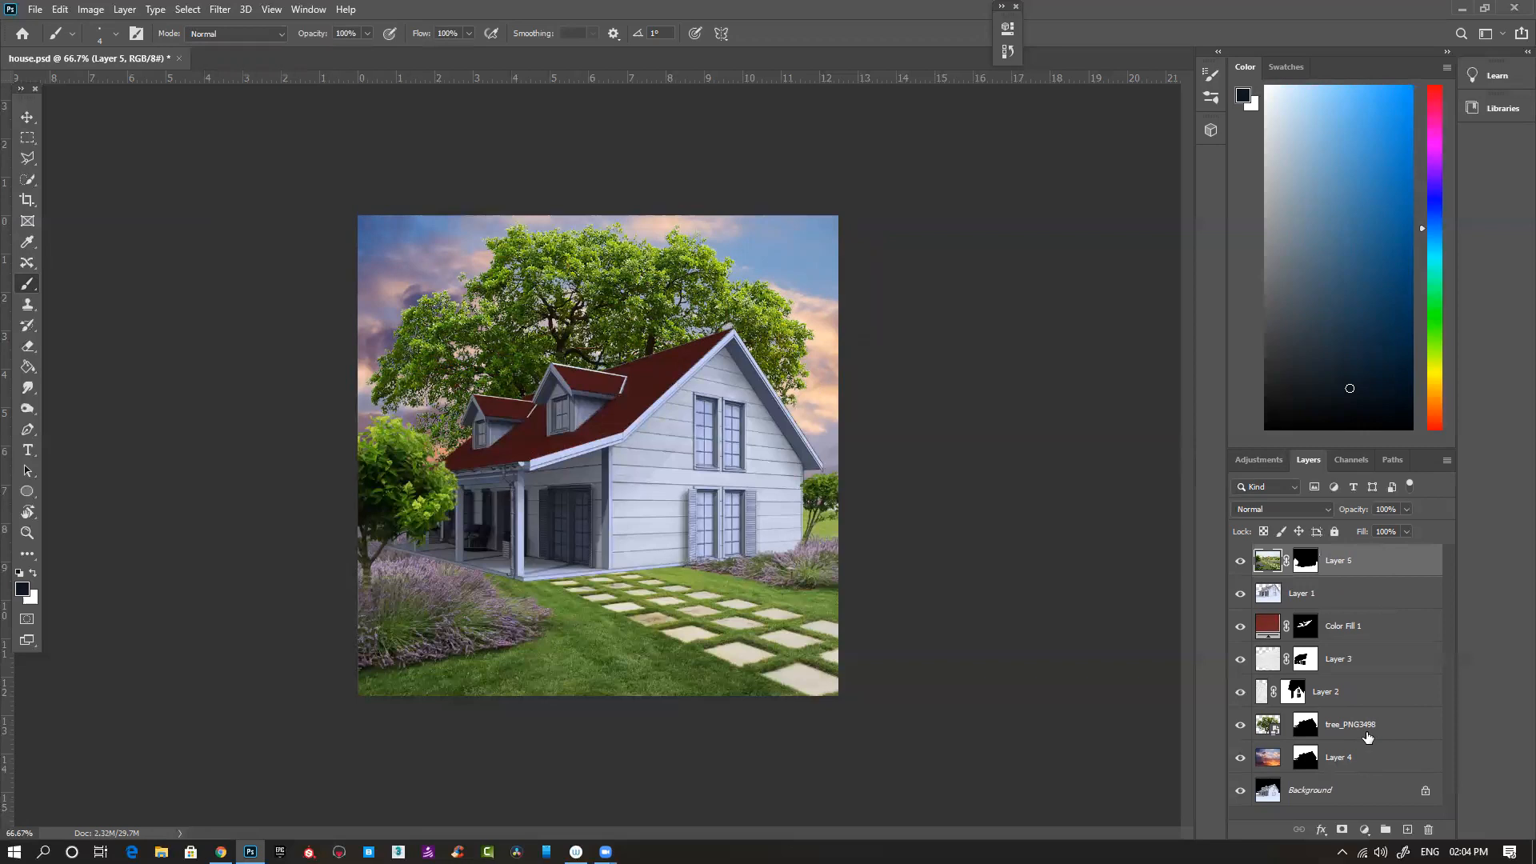
- Duplicate the sky on Layer 4 and render a 50-300mm Zoom Lens Flare at 100% brightness over the right side of the copy
left_click(1360, 757)
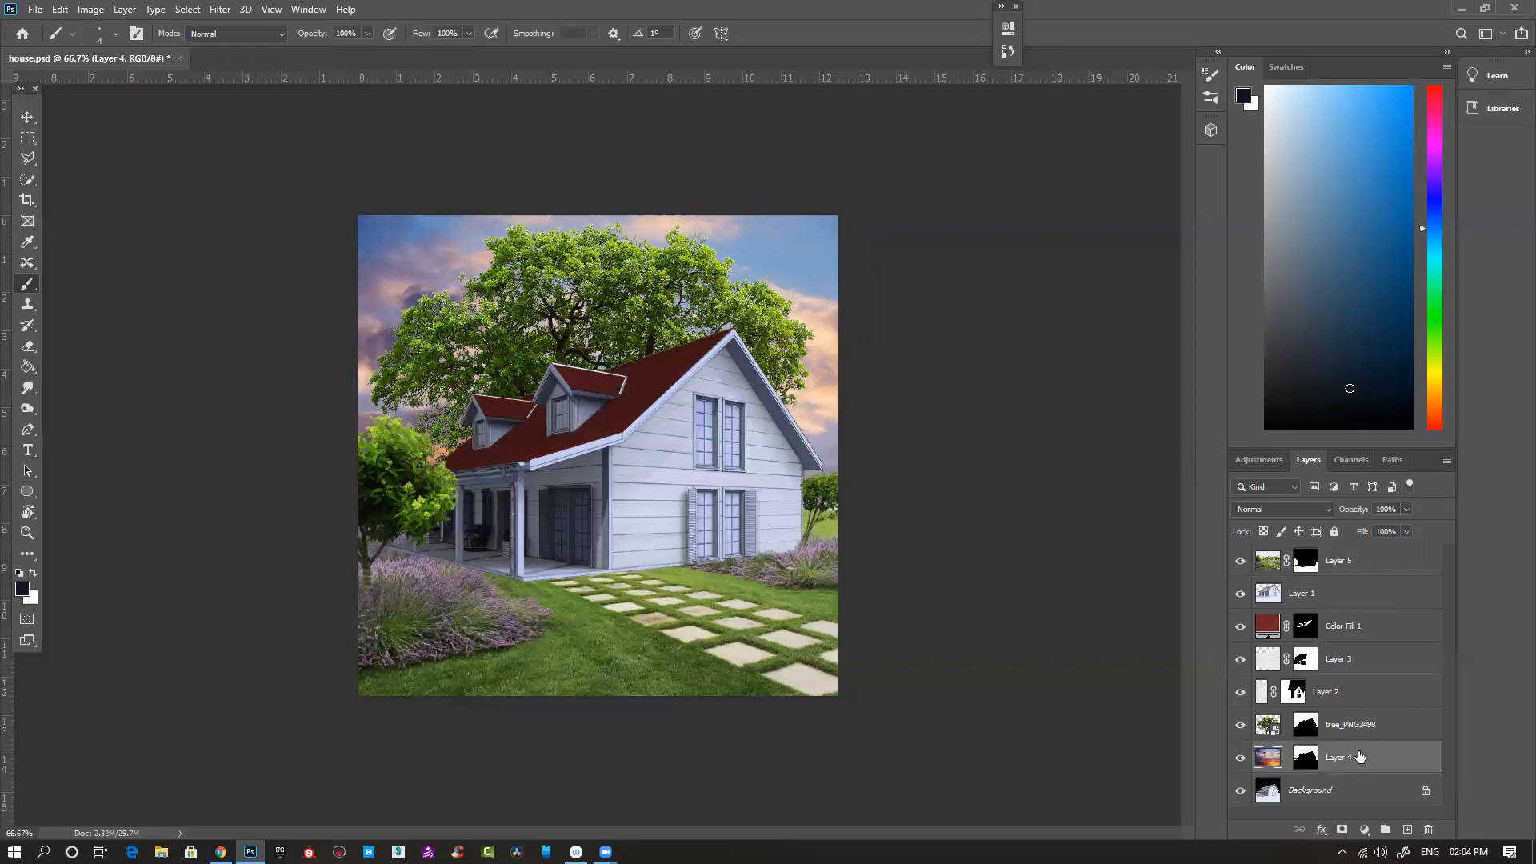
key("ctrl+j")
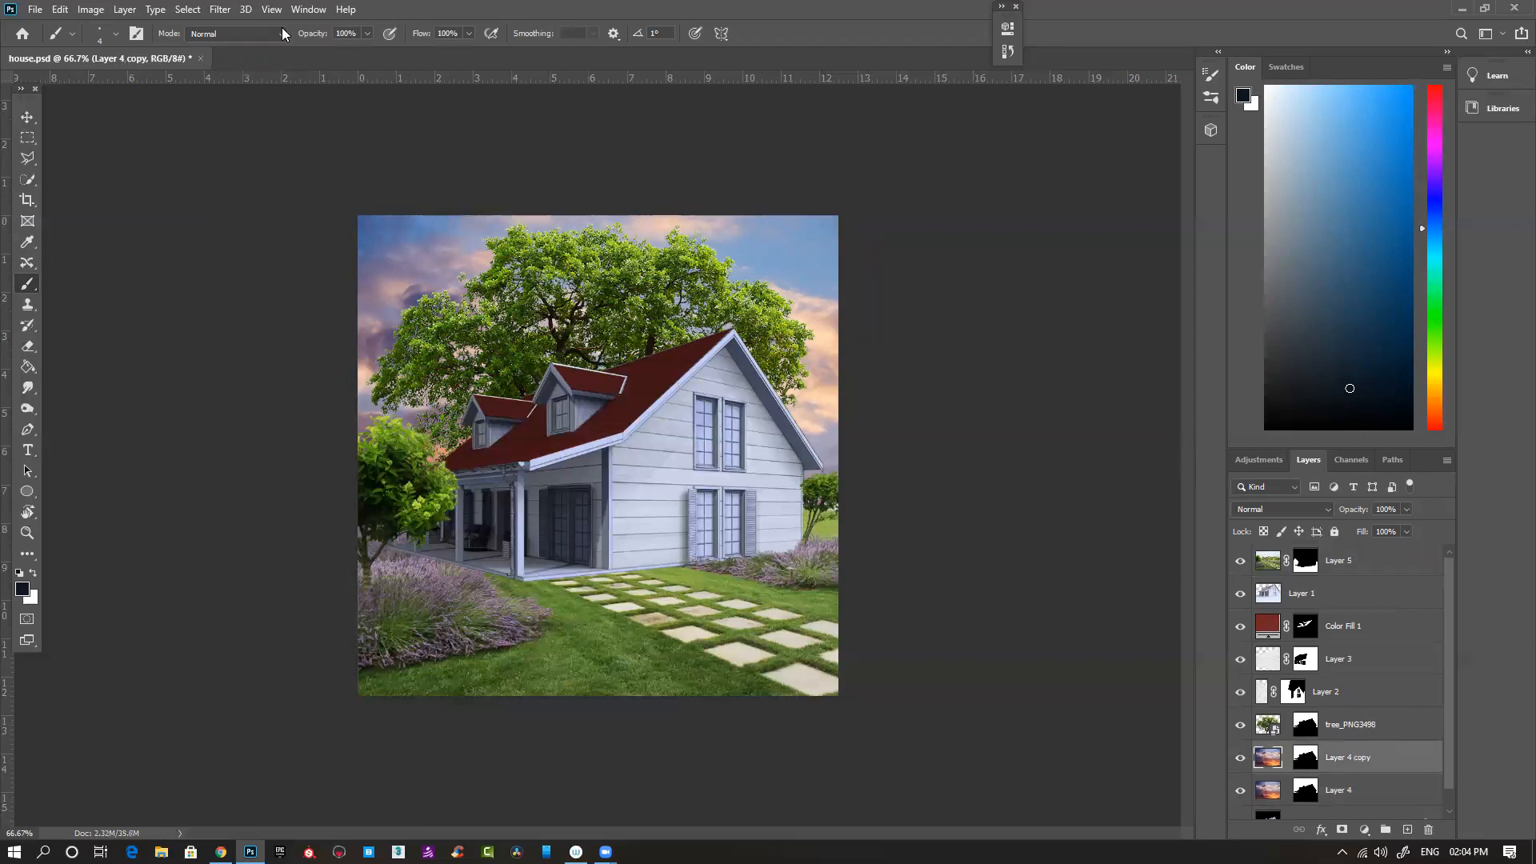
left_click(222, 12)
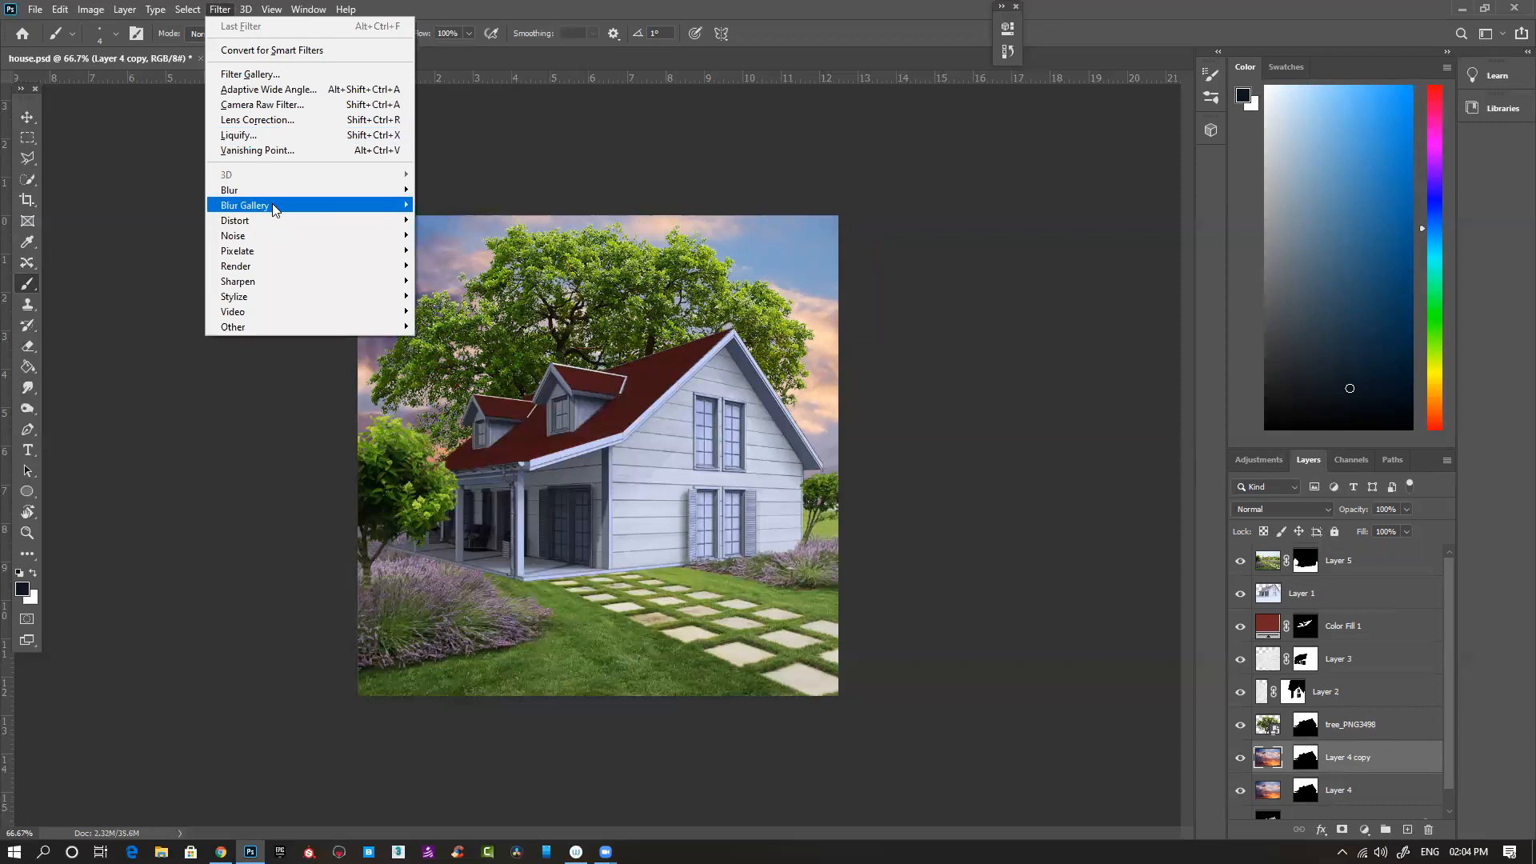
mouse_move(273, 208)
mouse_move(264, 268)
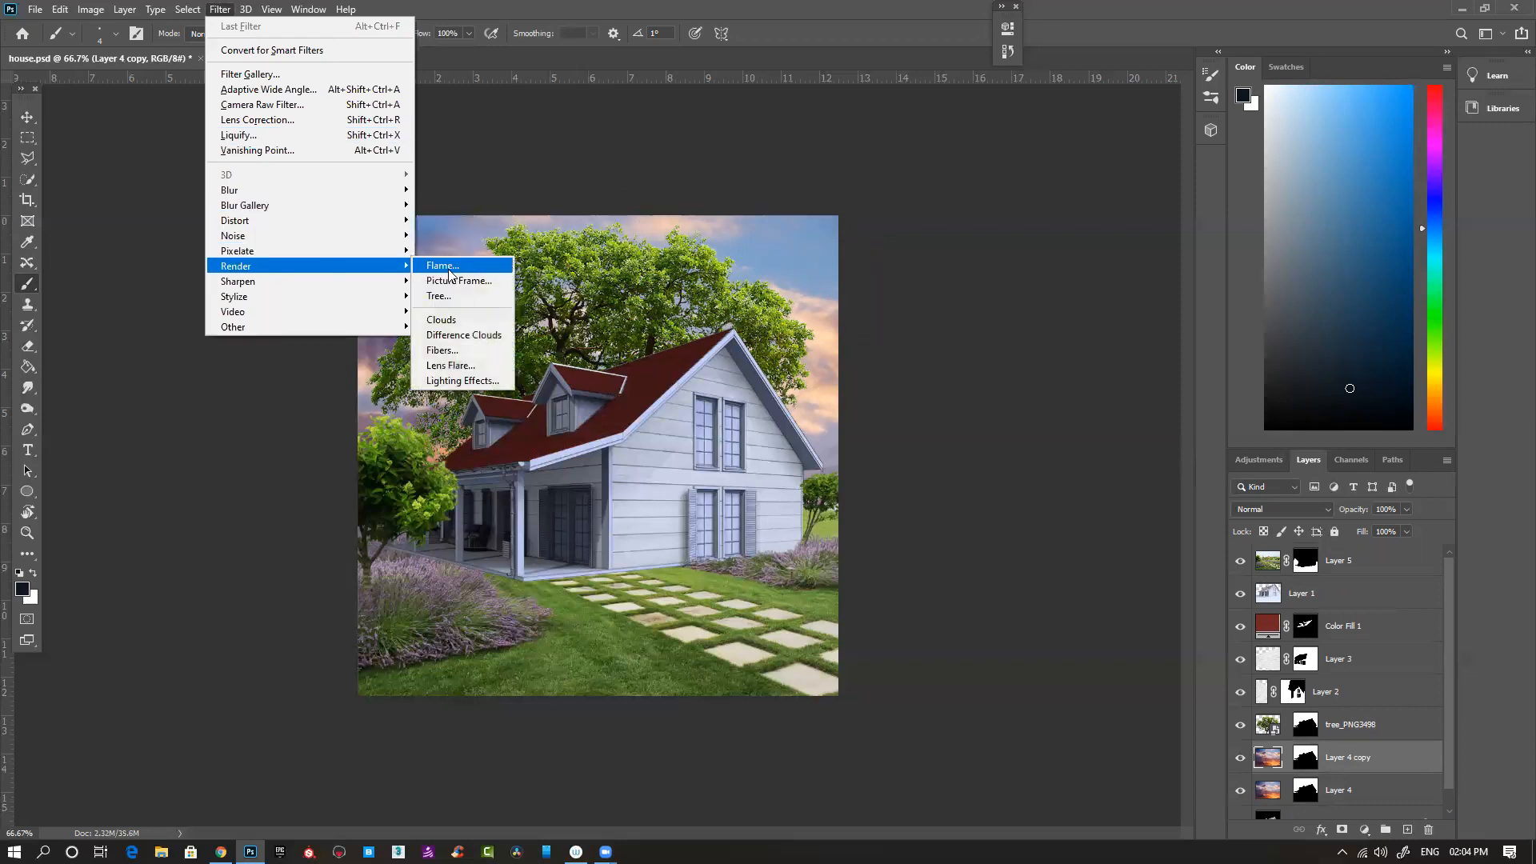
left_click(474, 365)
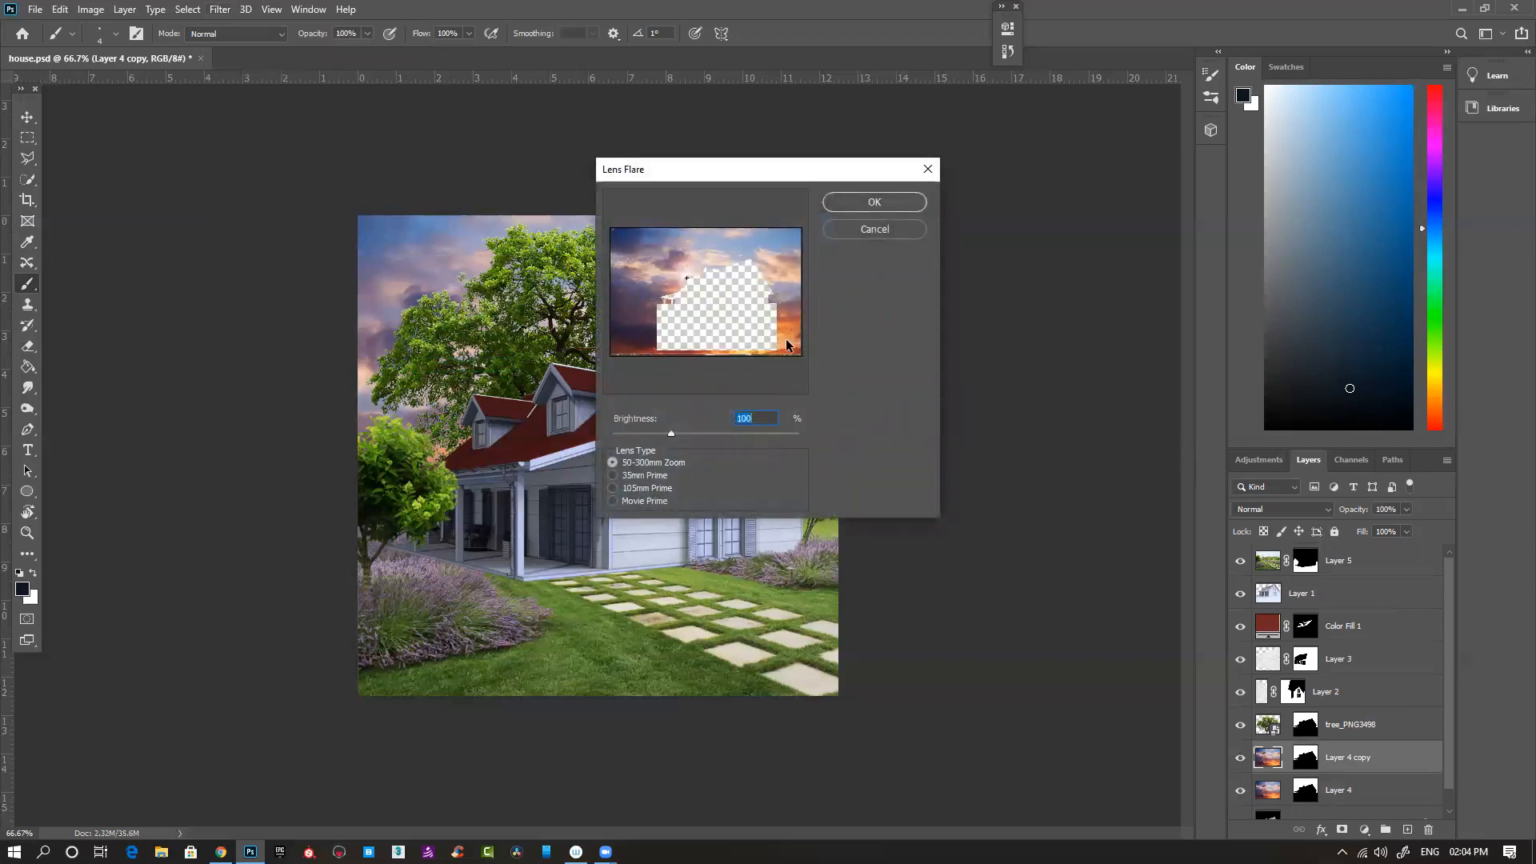
left_click_drag(685, 276, 788, 262)
left_click(875, 204)
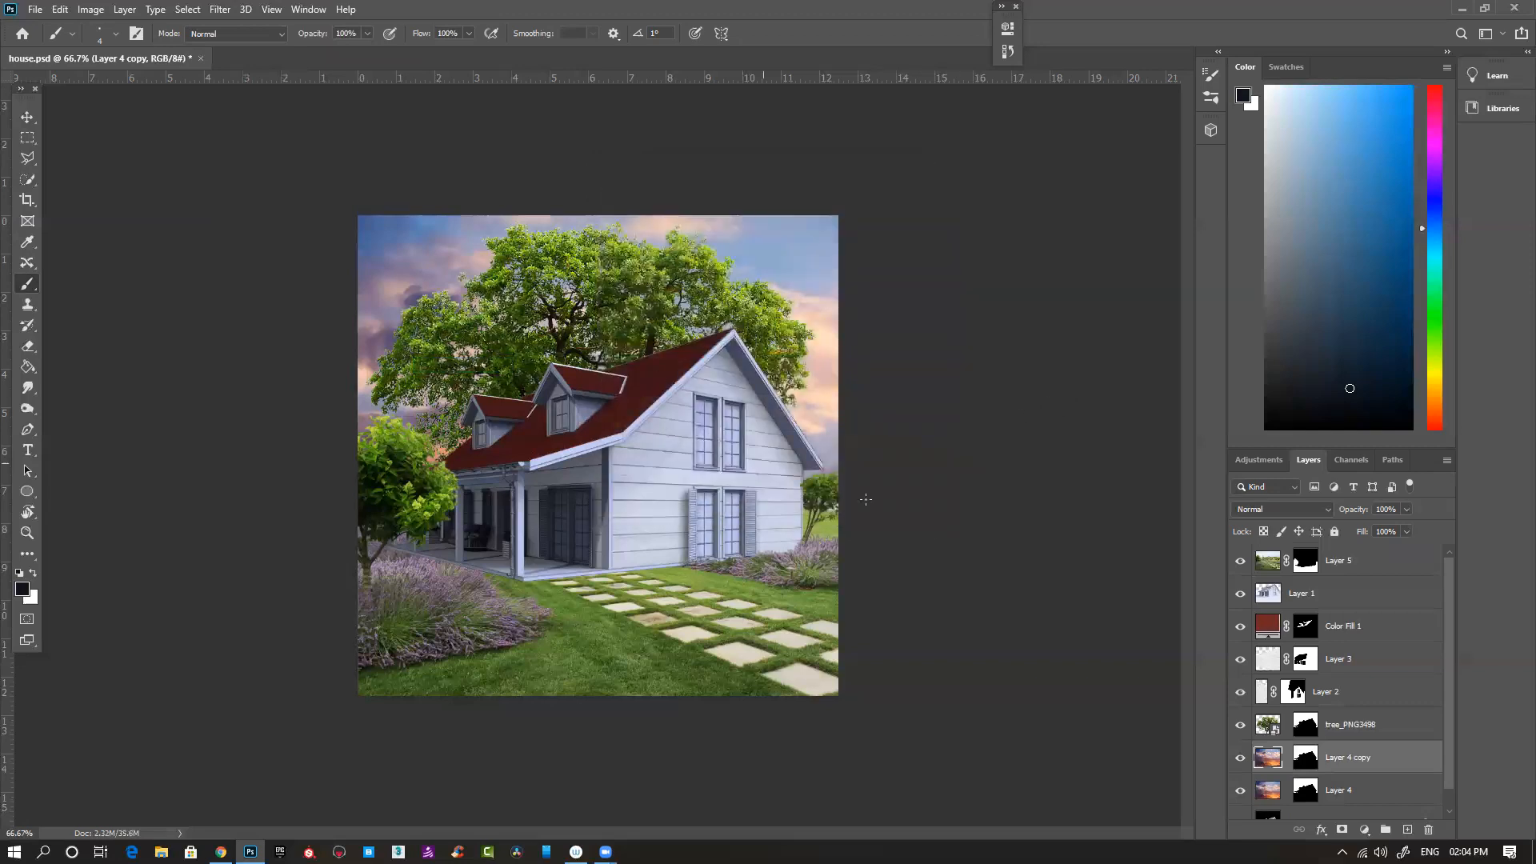
- Move Layer 4 copy to the top of the layer stack, disable its mask to inspect the flare, and delete that layer
left_click_drag(1350, 757, 1351, 550)
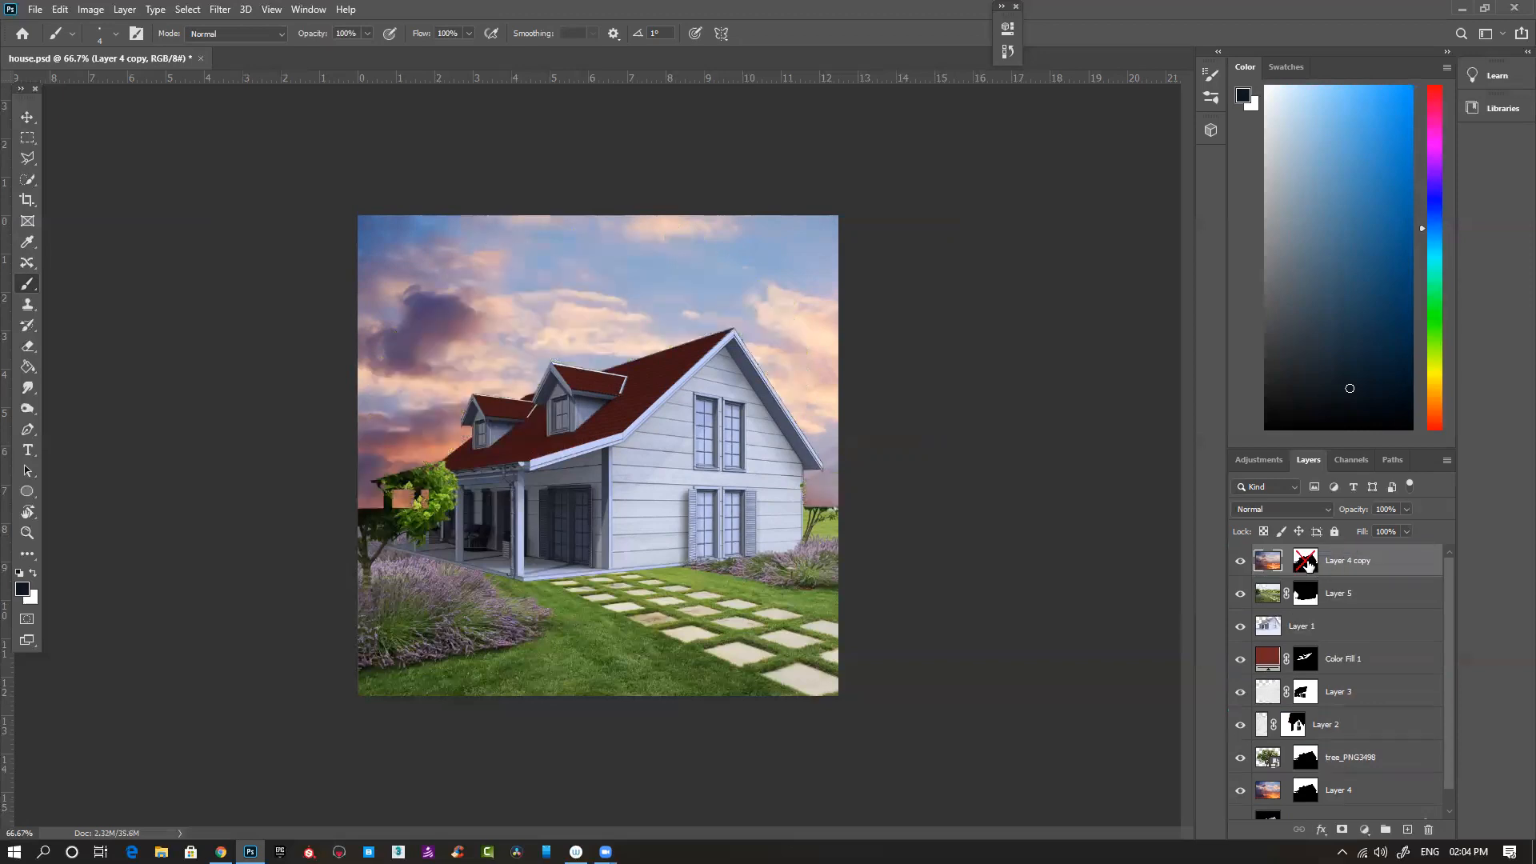
left_click(1306, 561, "shift")
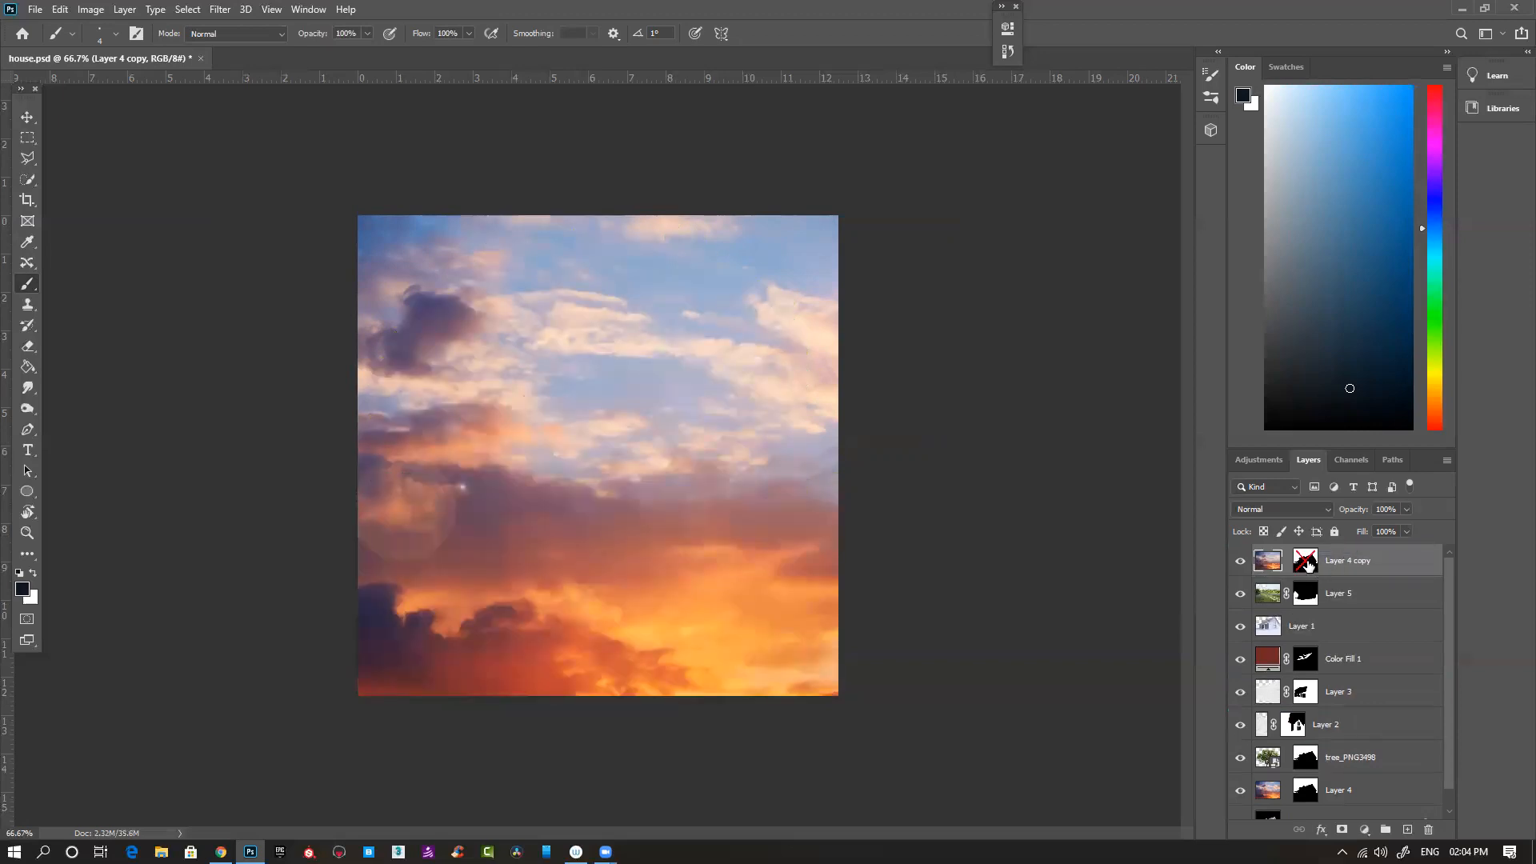
key("Delete")
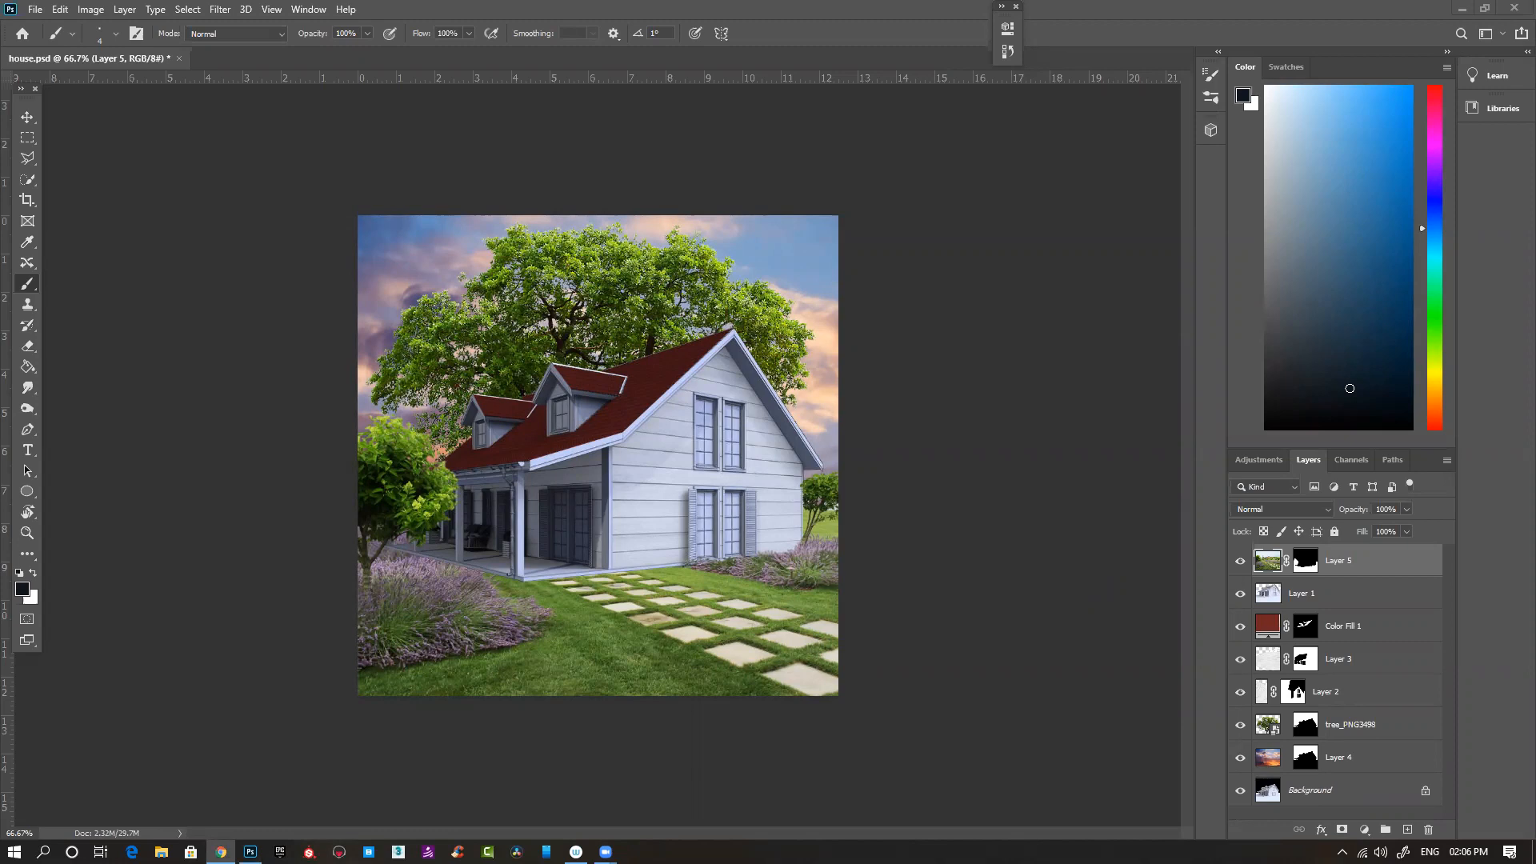
- Switch to Chrome, open the image results for "wood plank", and copy the Pinterest picture of dark brown horizontal planks
key("alt+Tab")
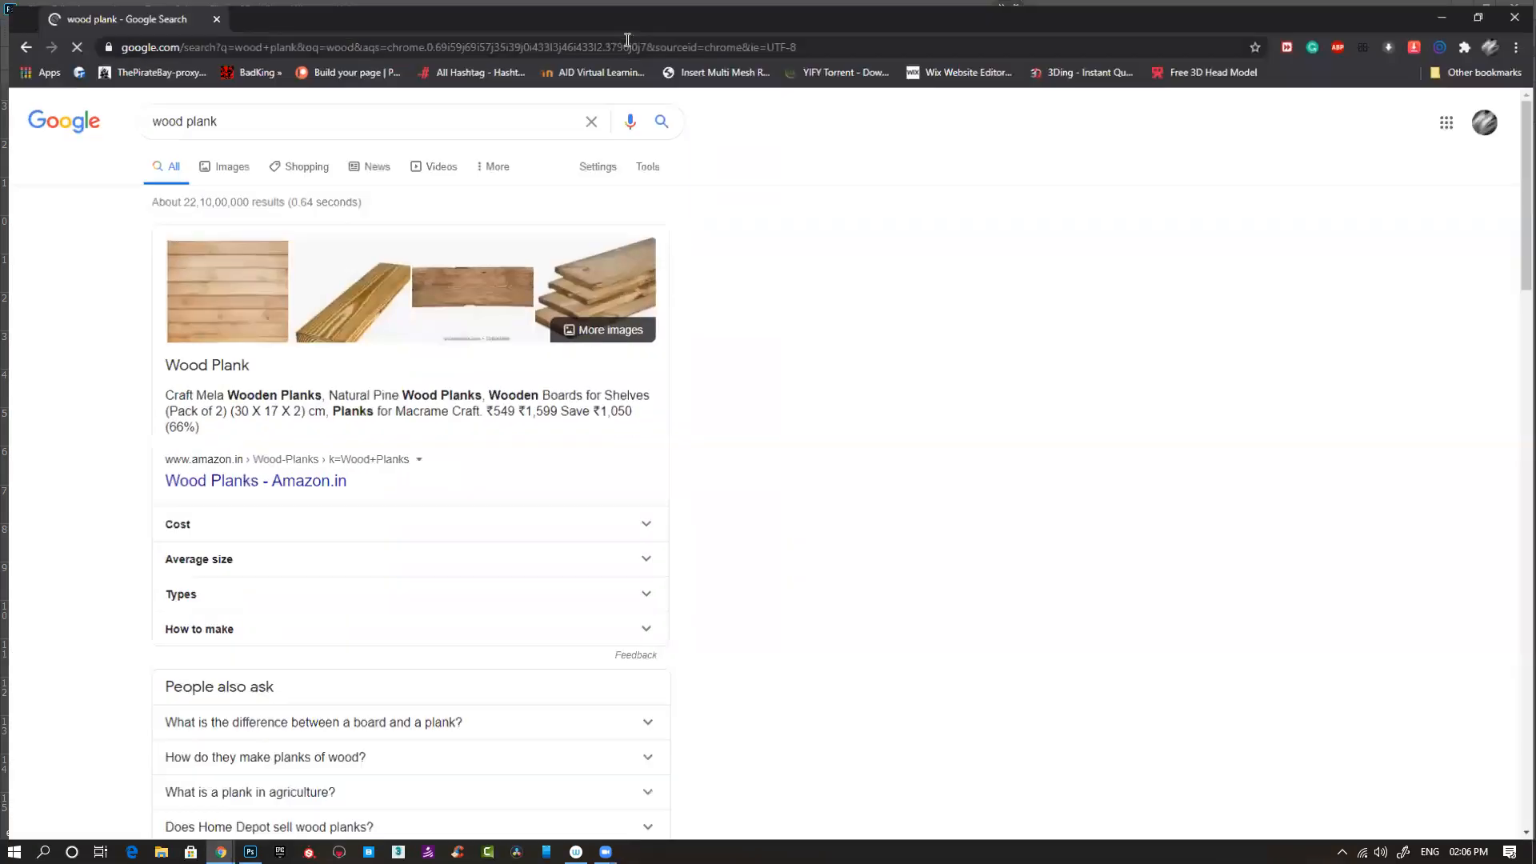
left_click(230, 162)
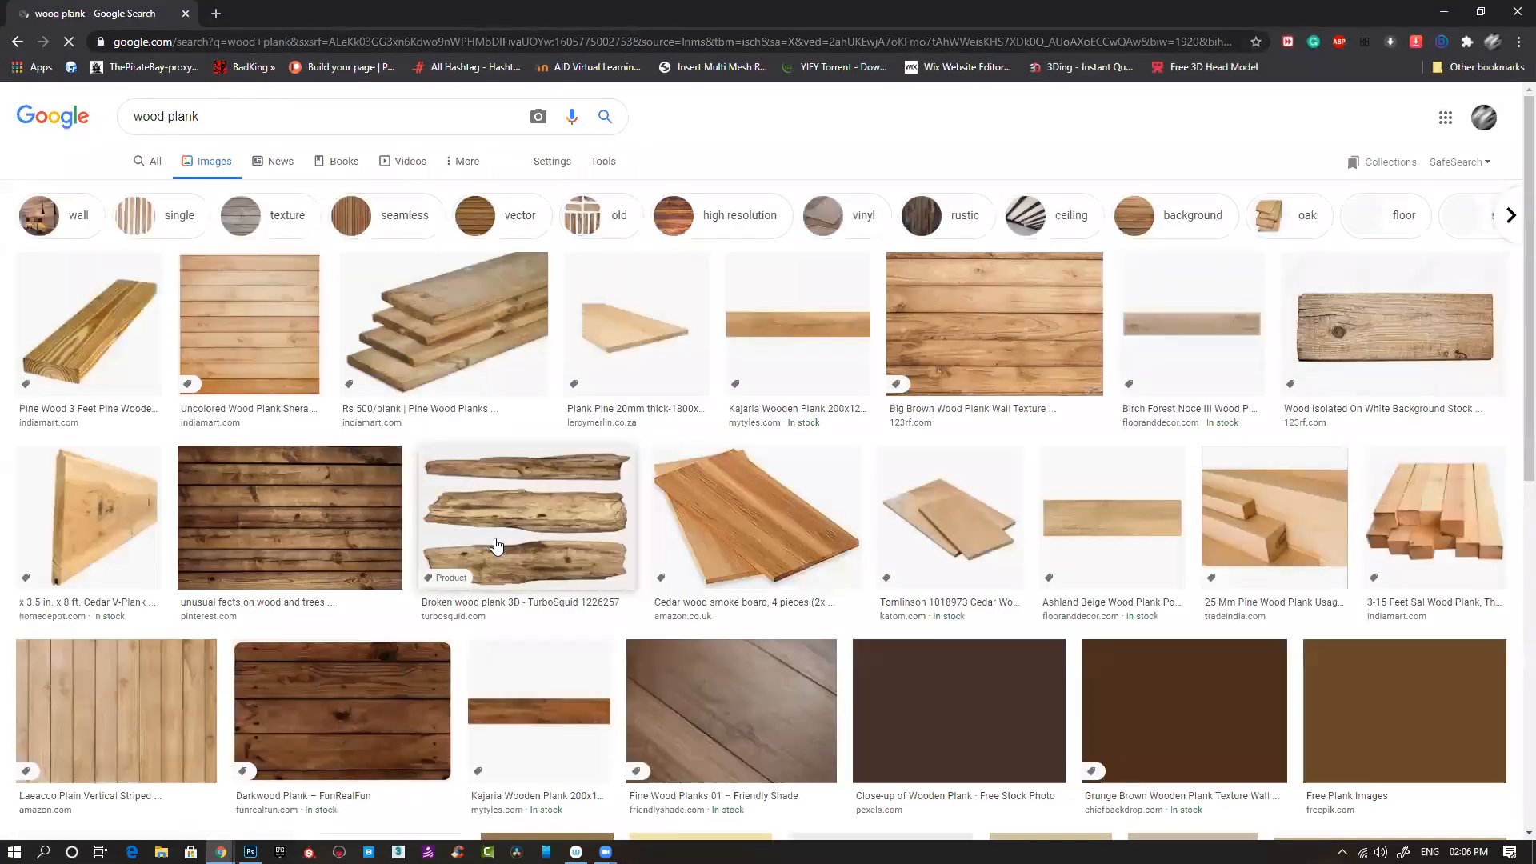
scroll(319, 597, "down", 1)
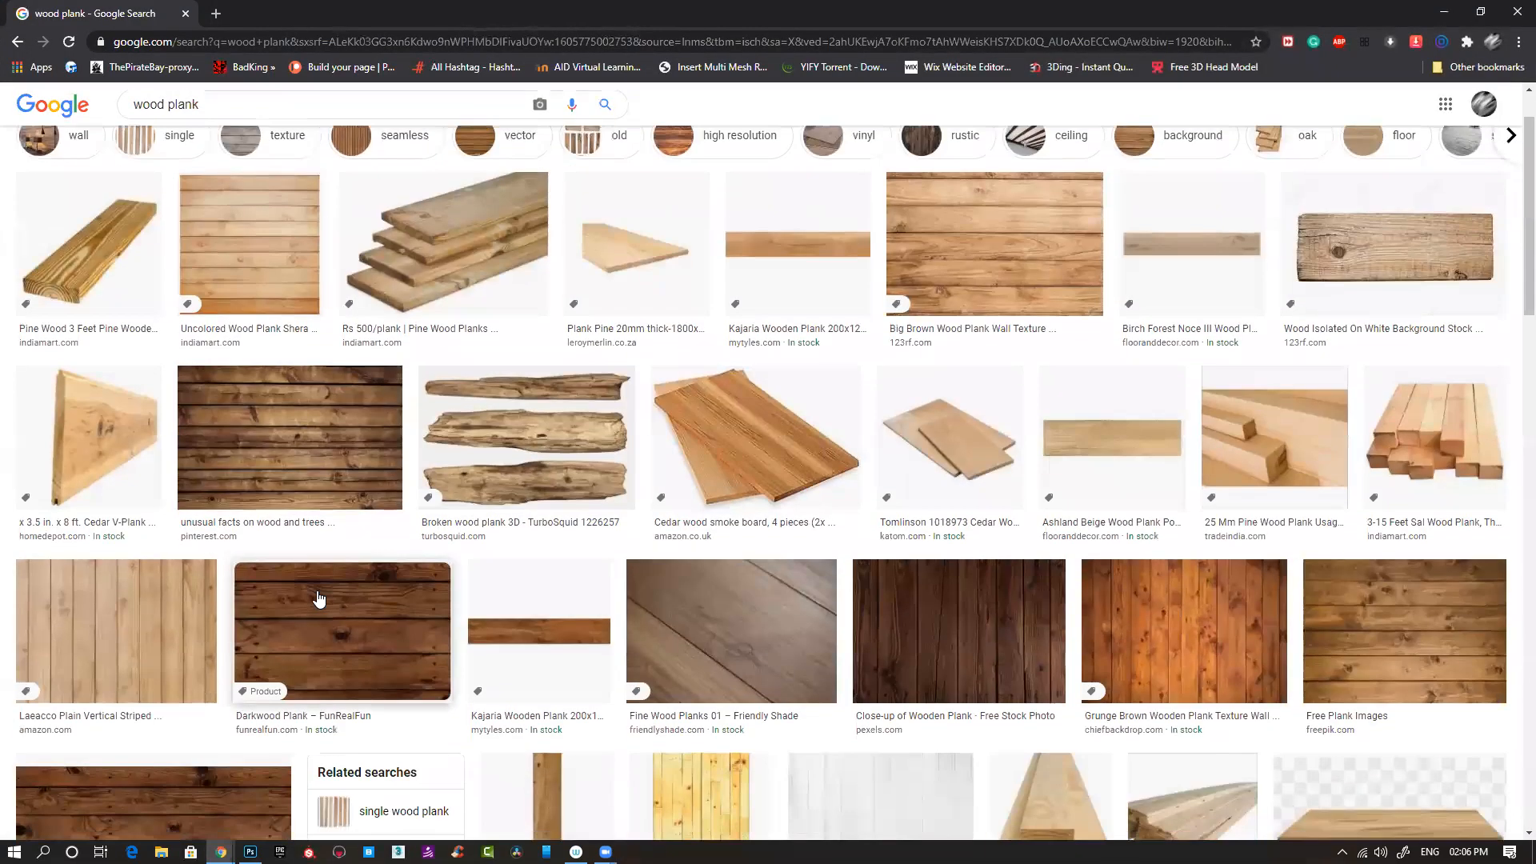
scroll(319, 597, "up", 1)
left_click(332, 514)
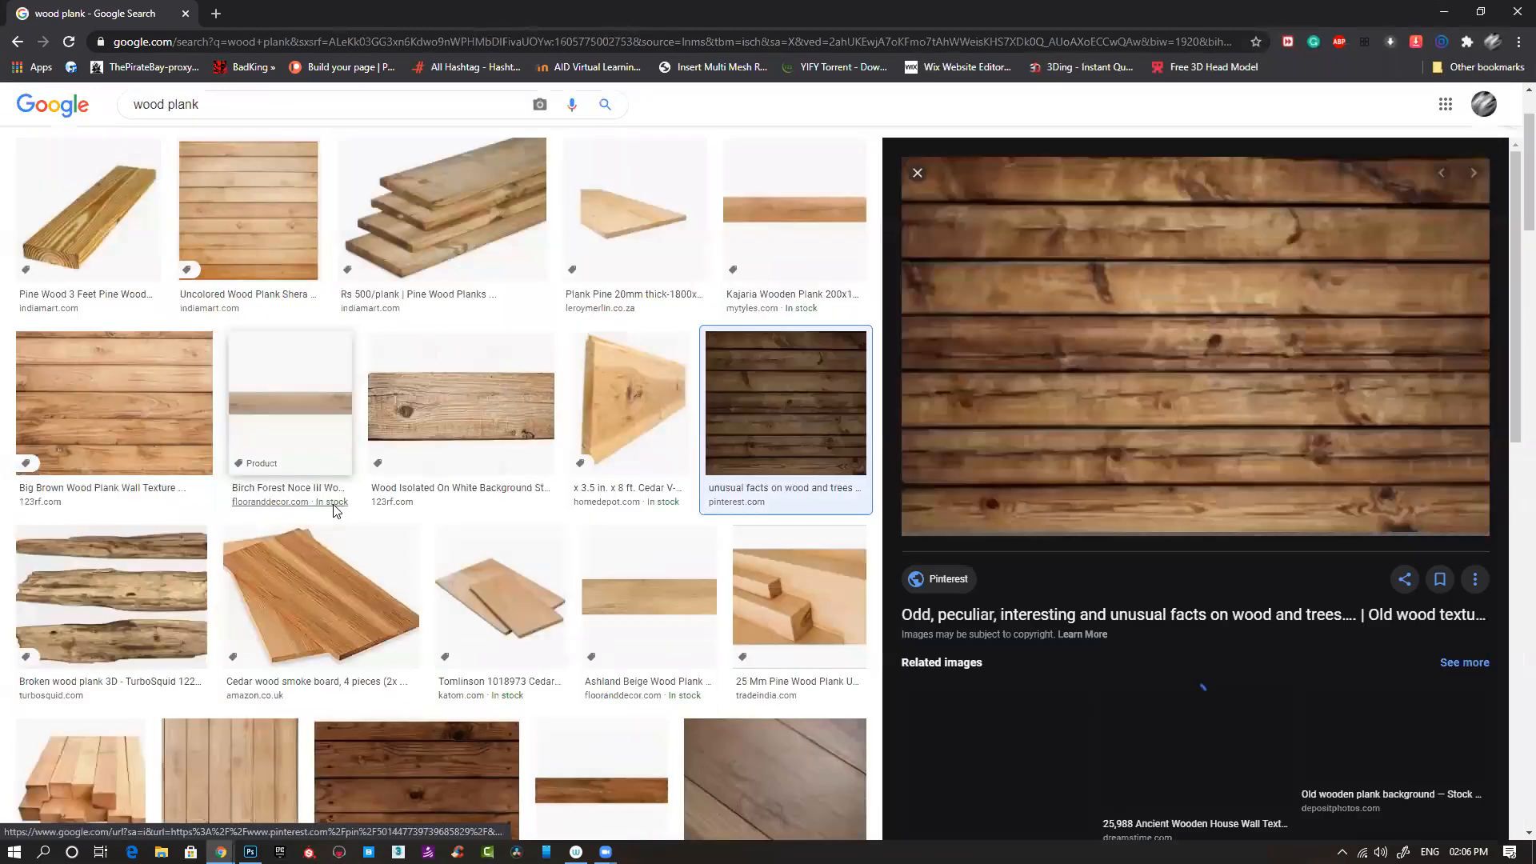
right_click(1317, 354)
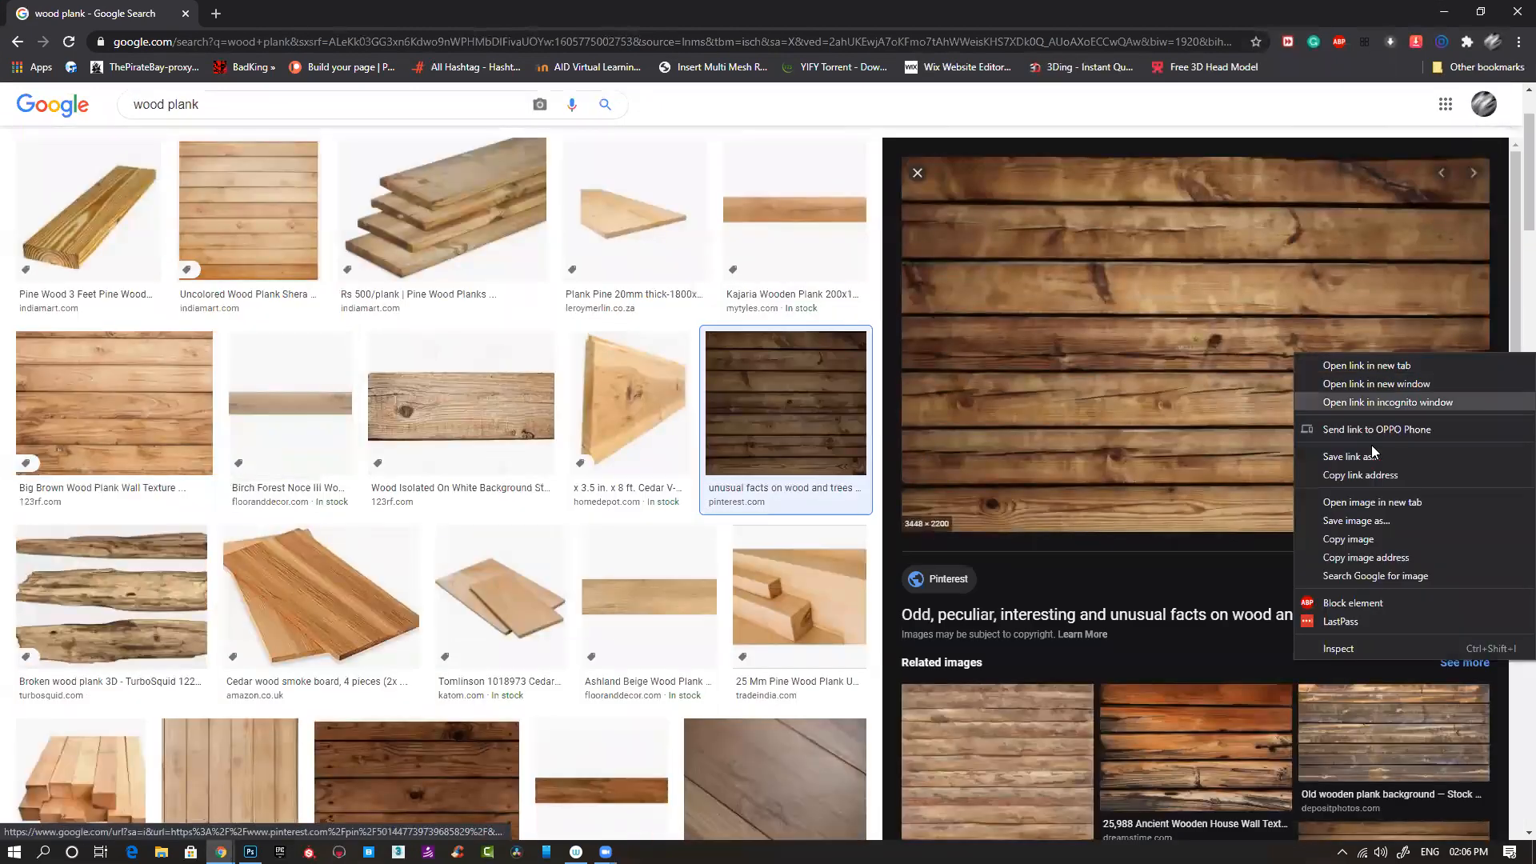
left_click(1360, 535)
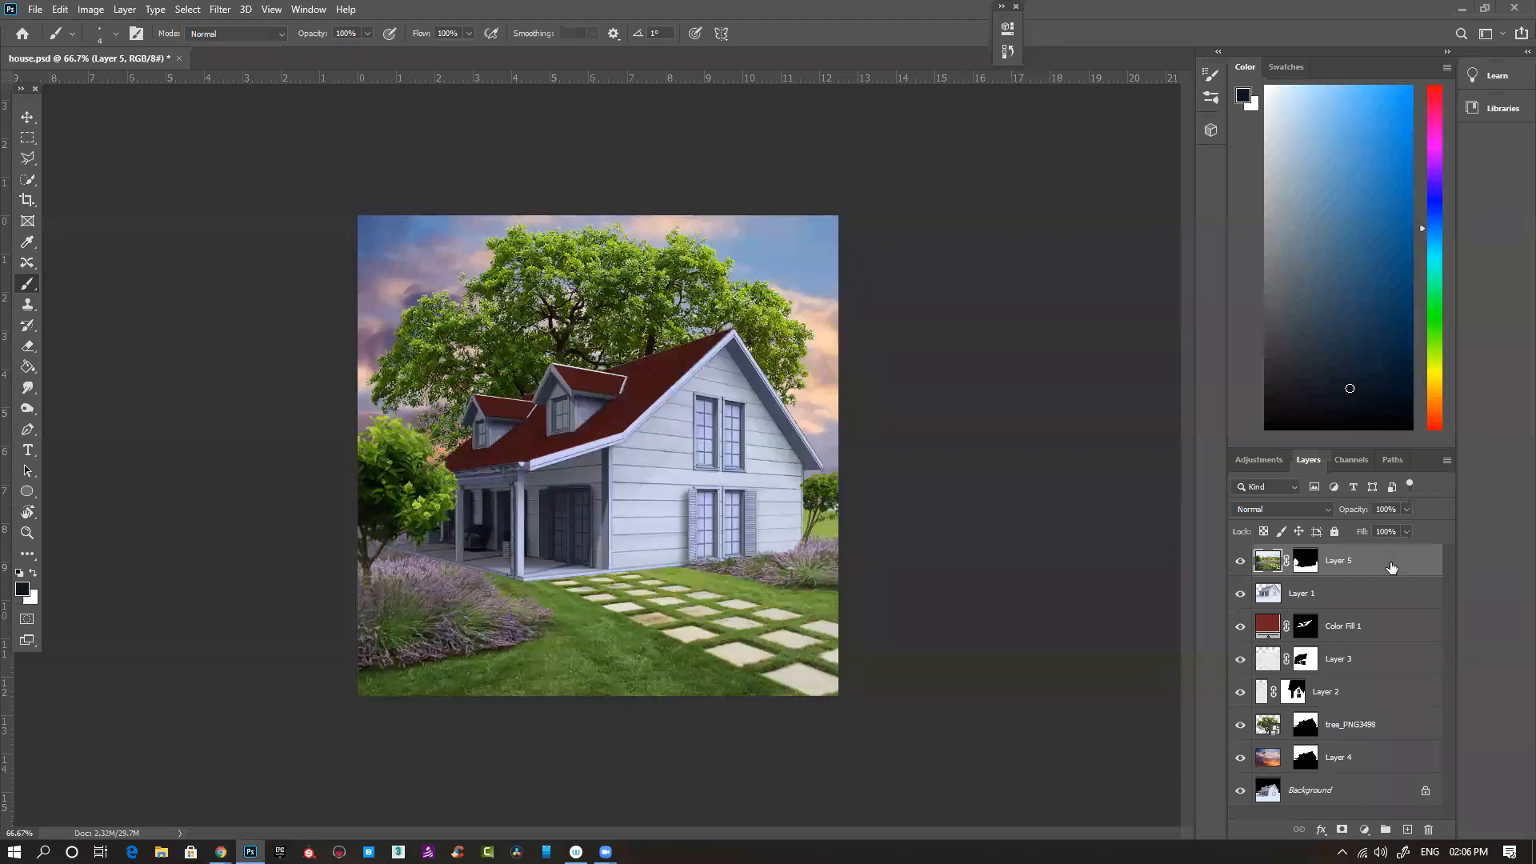
- Paste the plank picture into house.psd above Layer 5, scale it to about 26%, and rotate it -90° so the planks run vertically
key("ctrl+v")
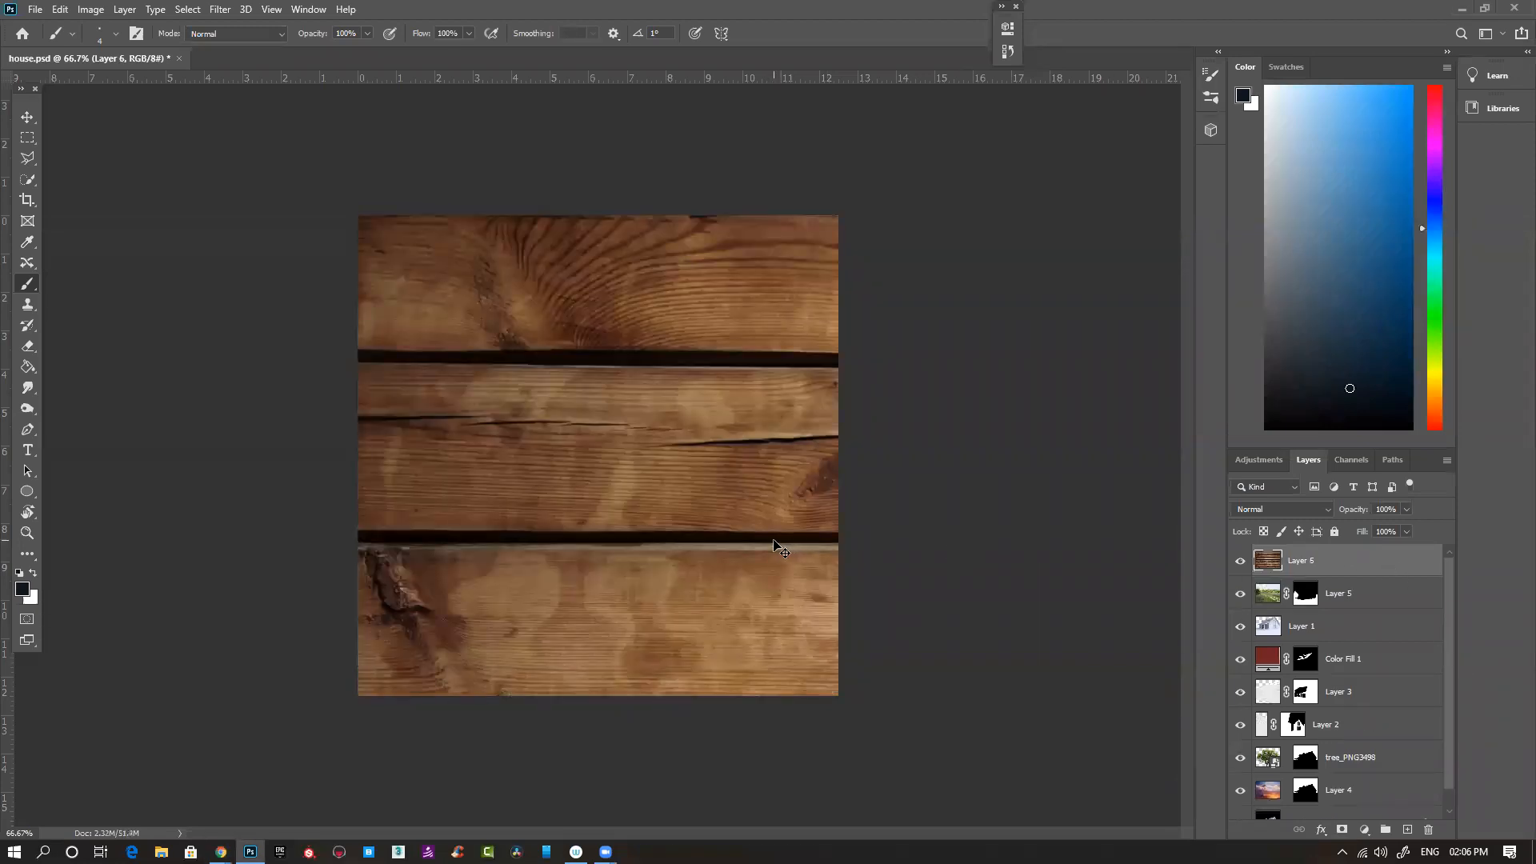
key("ctrl+t")
key("ctrl+minus")
key("ctrl+minus")
key("ctrl+minus")
key("ctrl+minus")
left_click_drag(1001, 691, 629, 513)
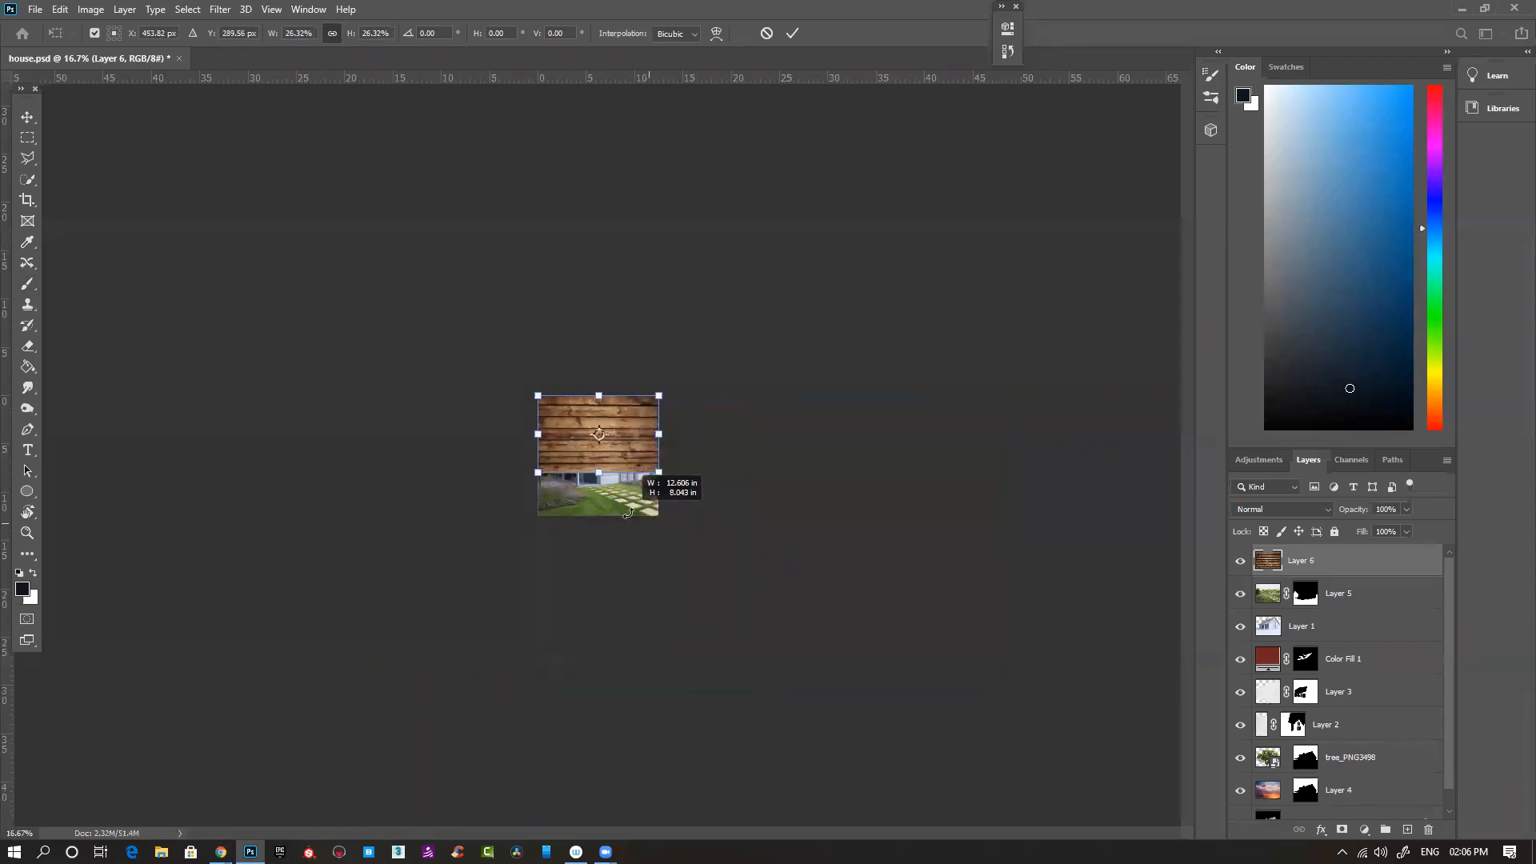
left_click_drag(703, 439, 613, 353)
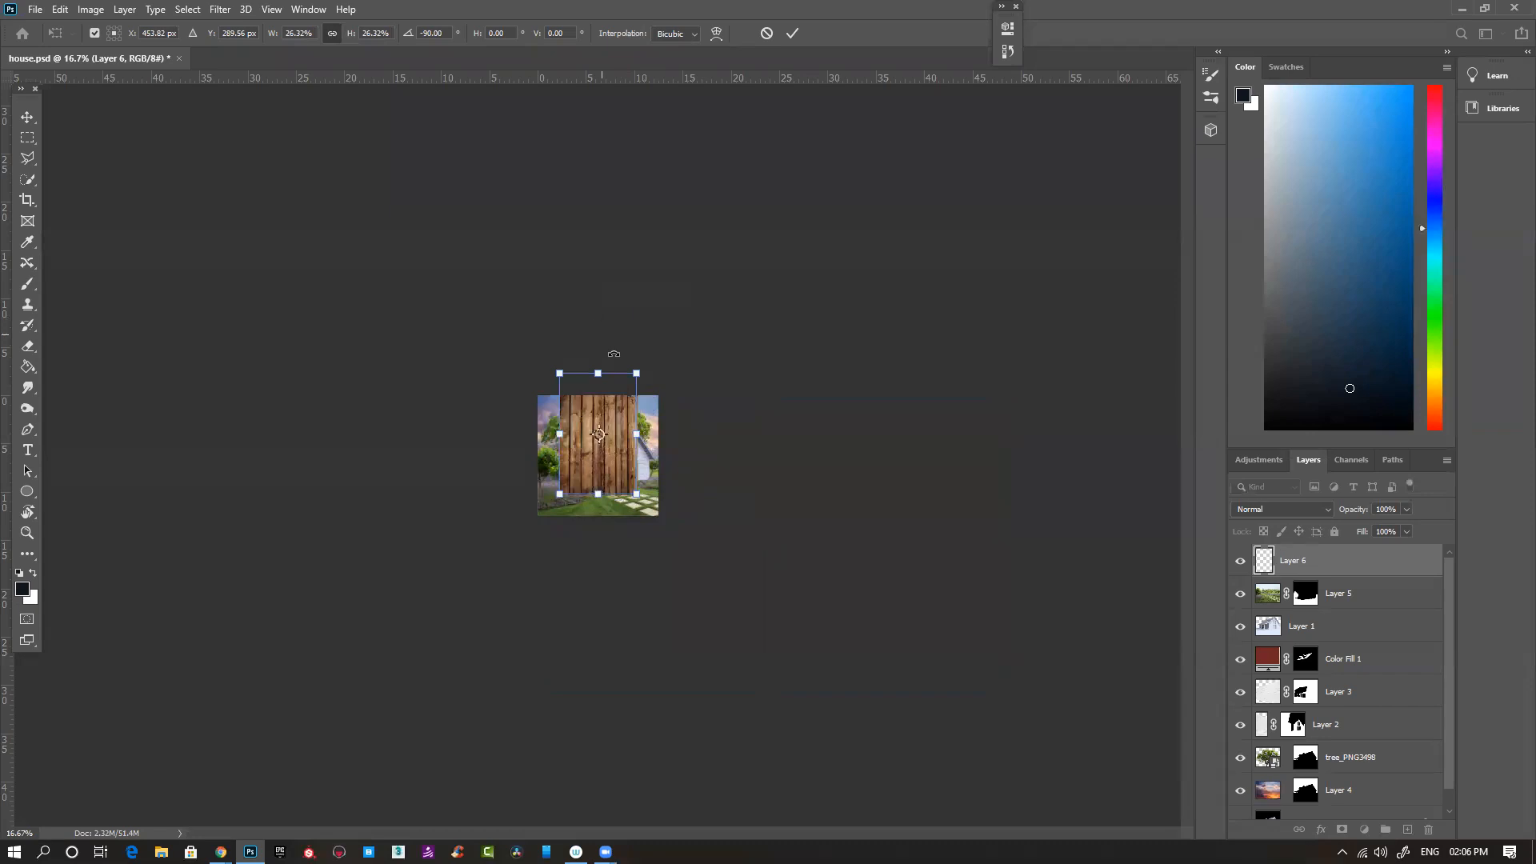
key("Return")
key("b")
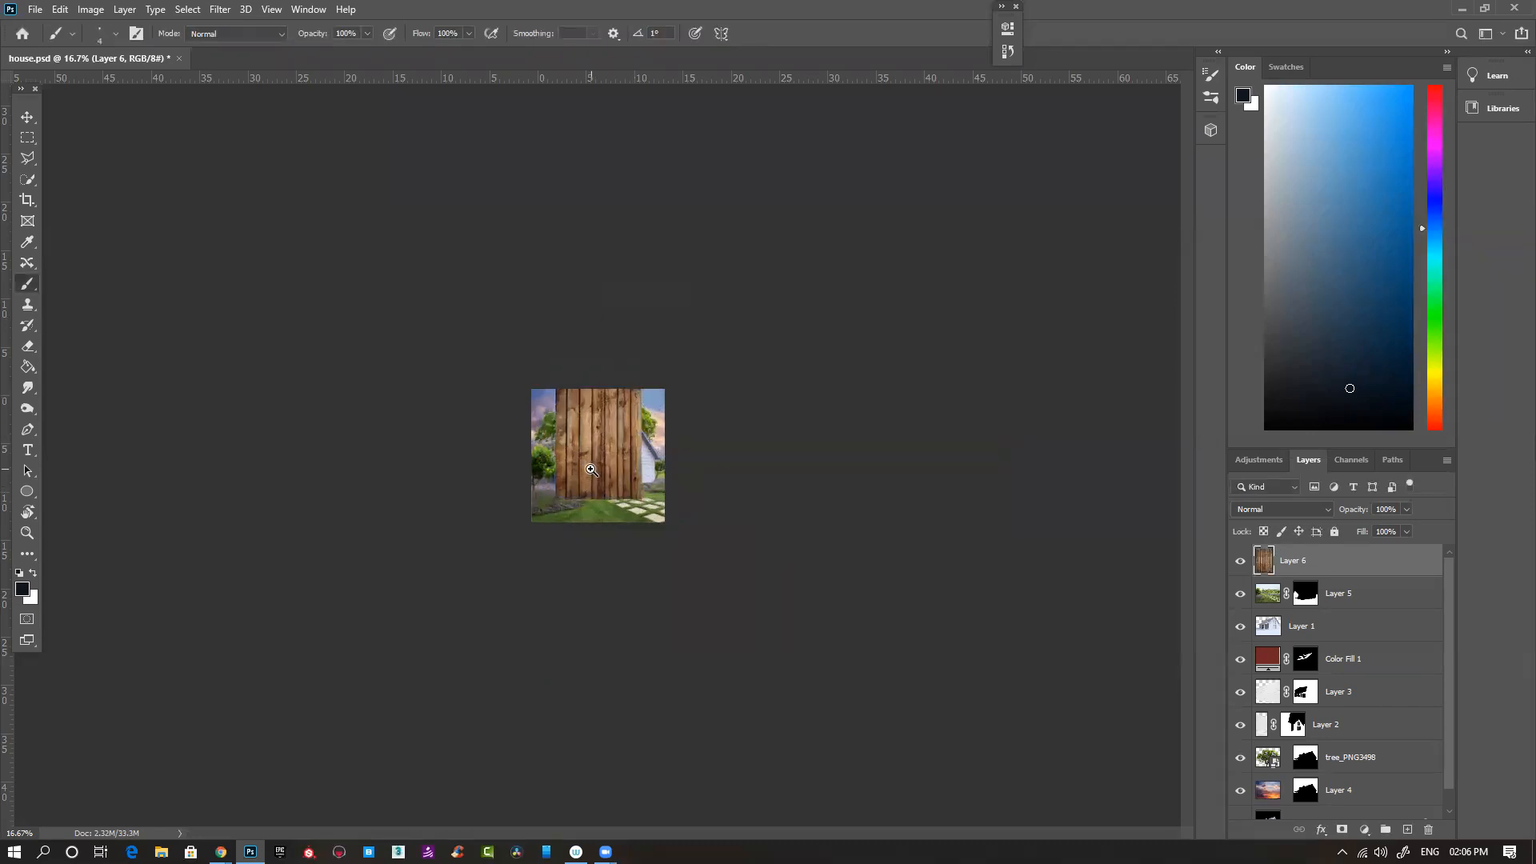
- Move the wood planks over the lower part of the house and scale them to about 78%
scroll(590, 469, "up", 3)
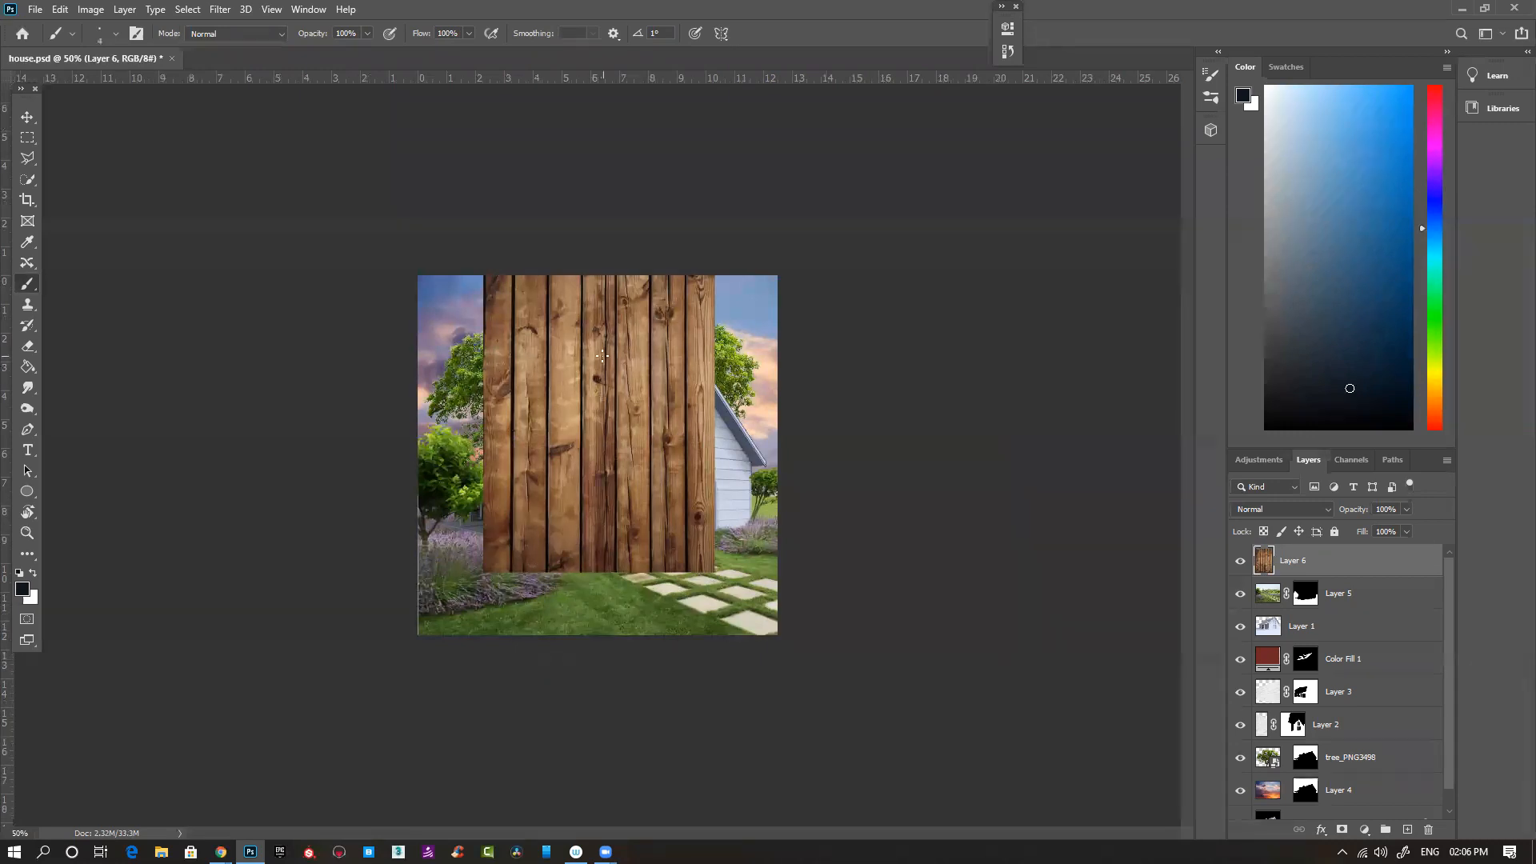
key("v")
left_click_drag(604, 400, 638, 412)
key("ctrl+t")
left_click_drag(754, 267, 705, 352)
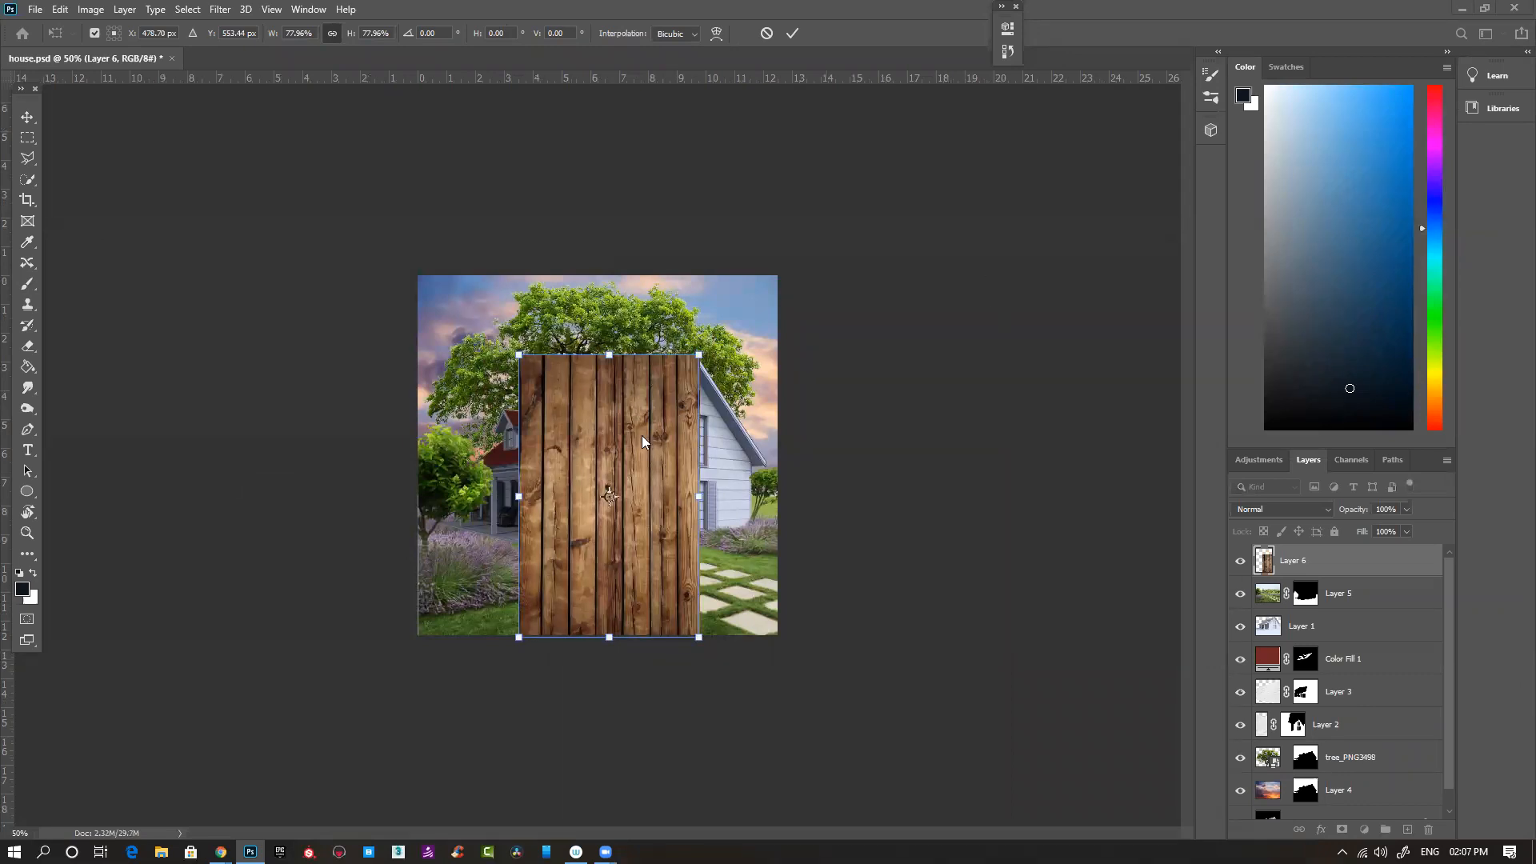
key("Return")
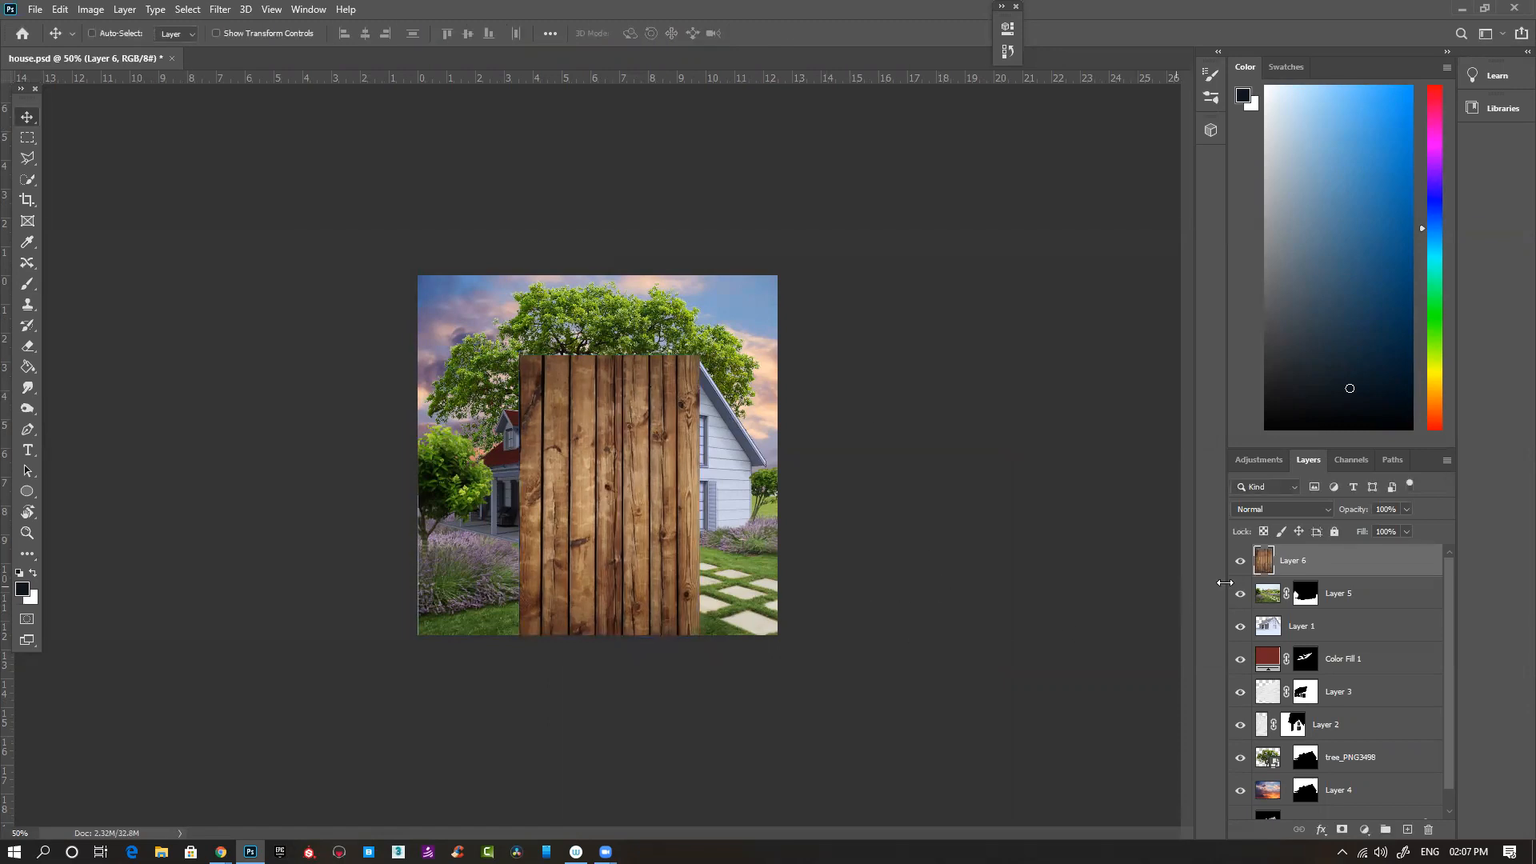
- Hide the wood plank layer and inspect the house's base along the porch, side wall and lavender
left_click(1241, 561)
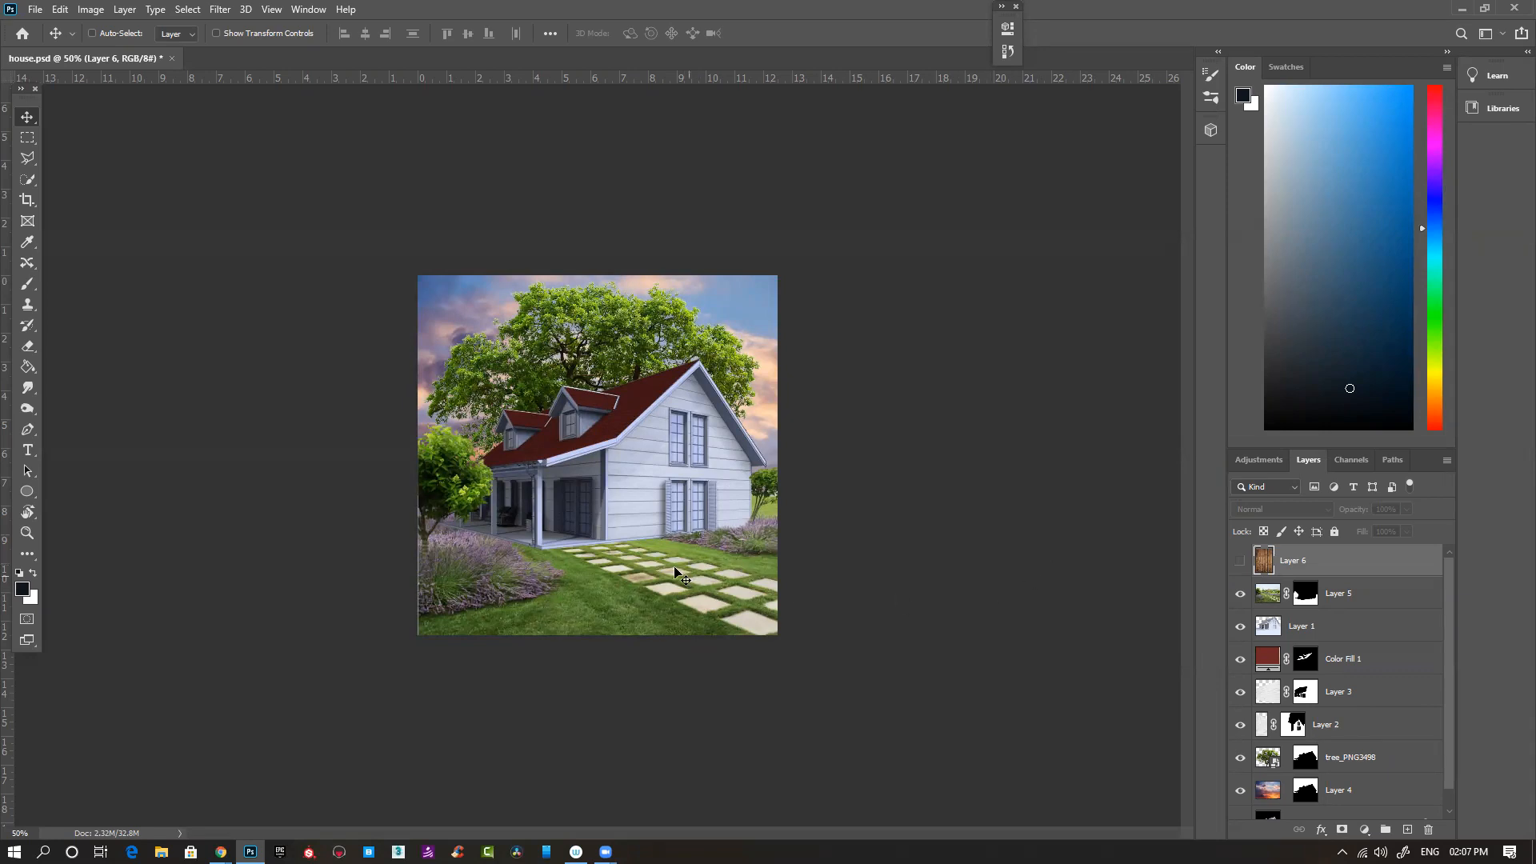
key("ctrl+plus")
key("ctrl+plus")
key("ctrl+plus")
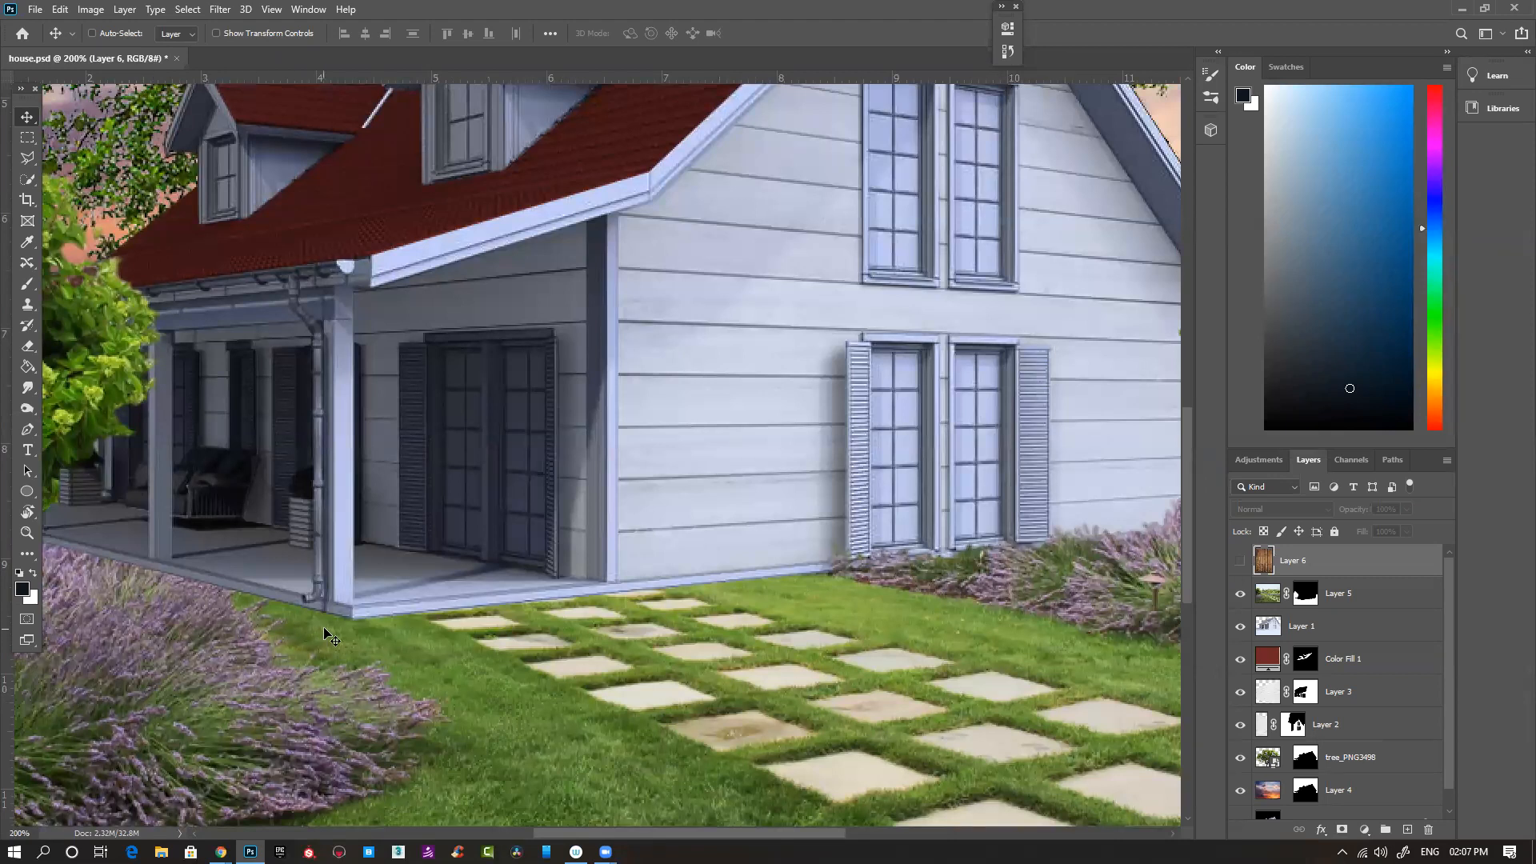
left_click_drag(264, 615, 488, 622)
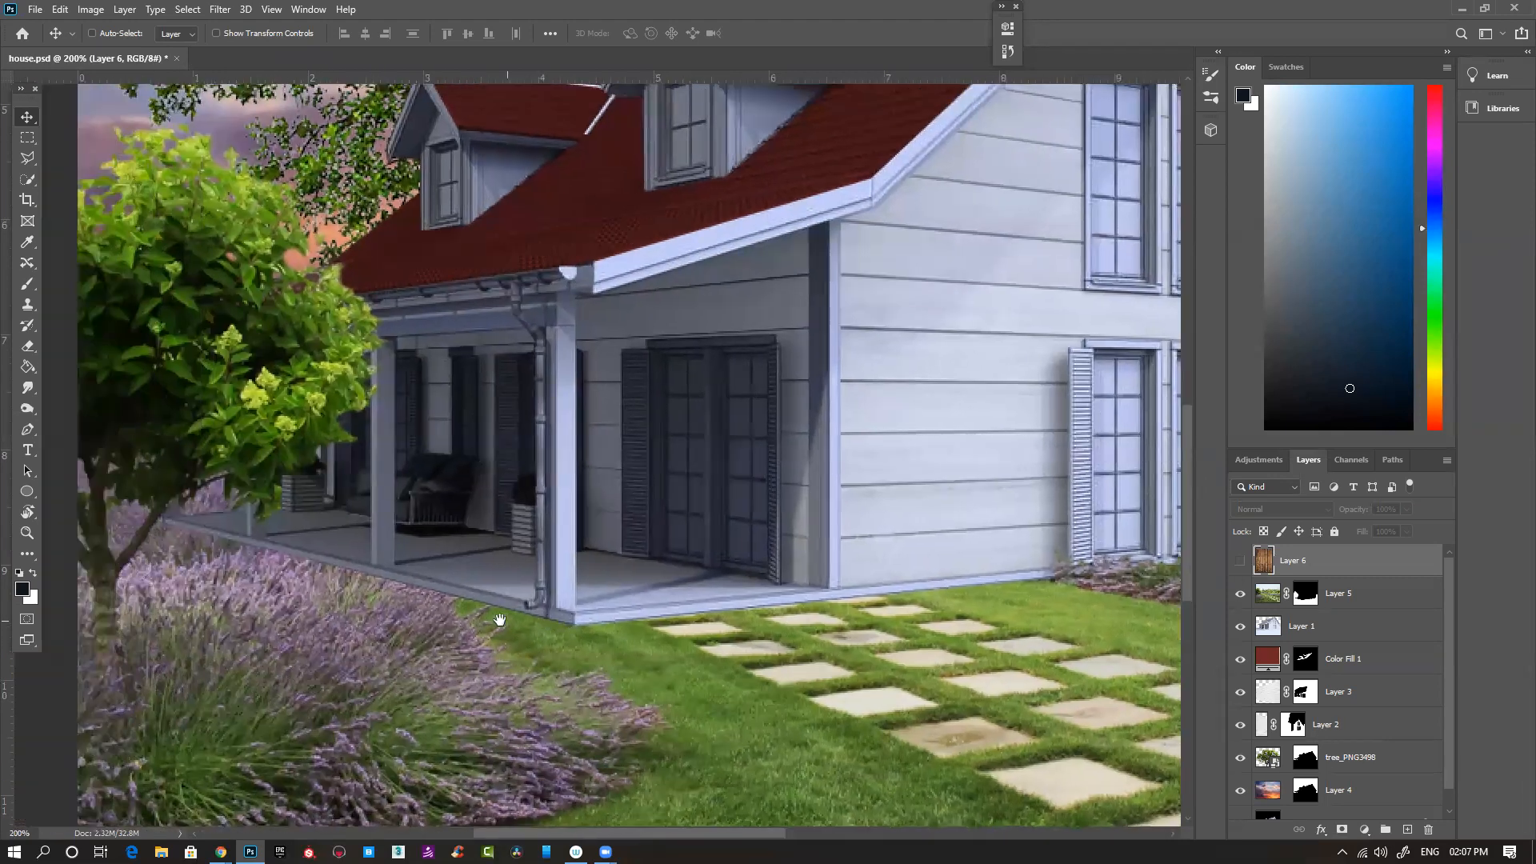
scroll(696, 639, "right", 3)
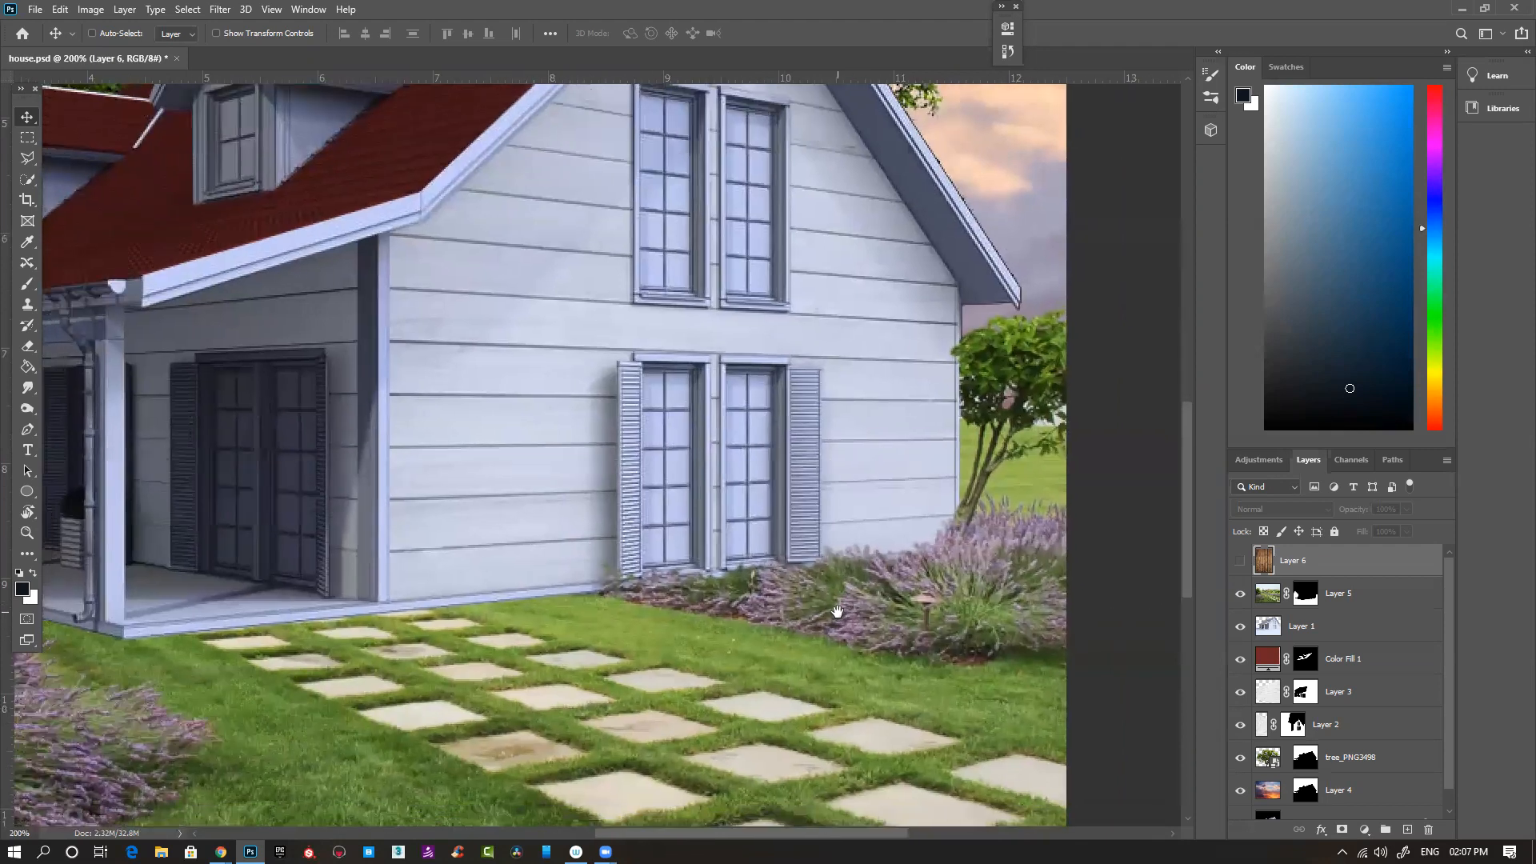
left_click_drag(826, 634, 838, 612)
- Paint white on Layer 5's mask along the base of the side wall to restore the lavender's edge and the farthest stepping stone
left_click(1306, 593)
left_click_drag(595, 626, 637, 618)
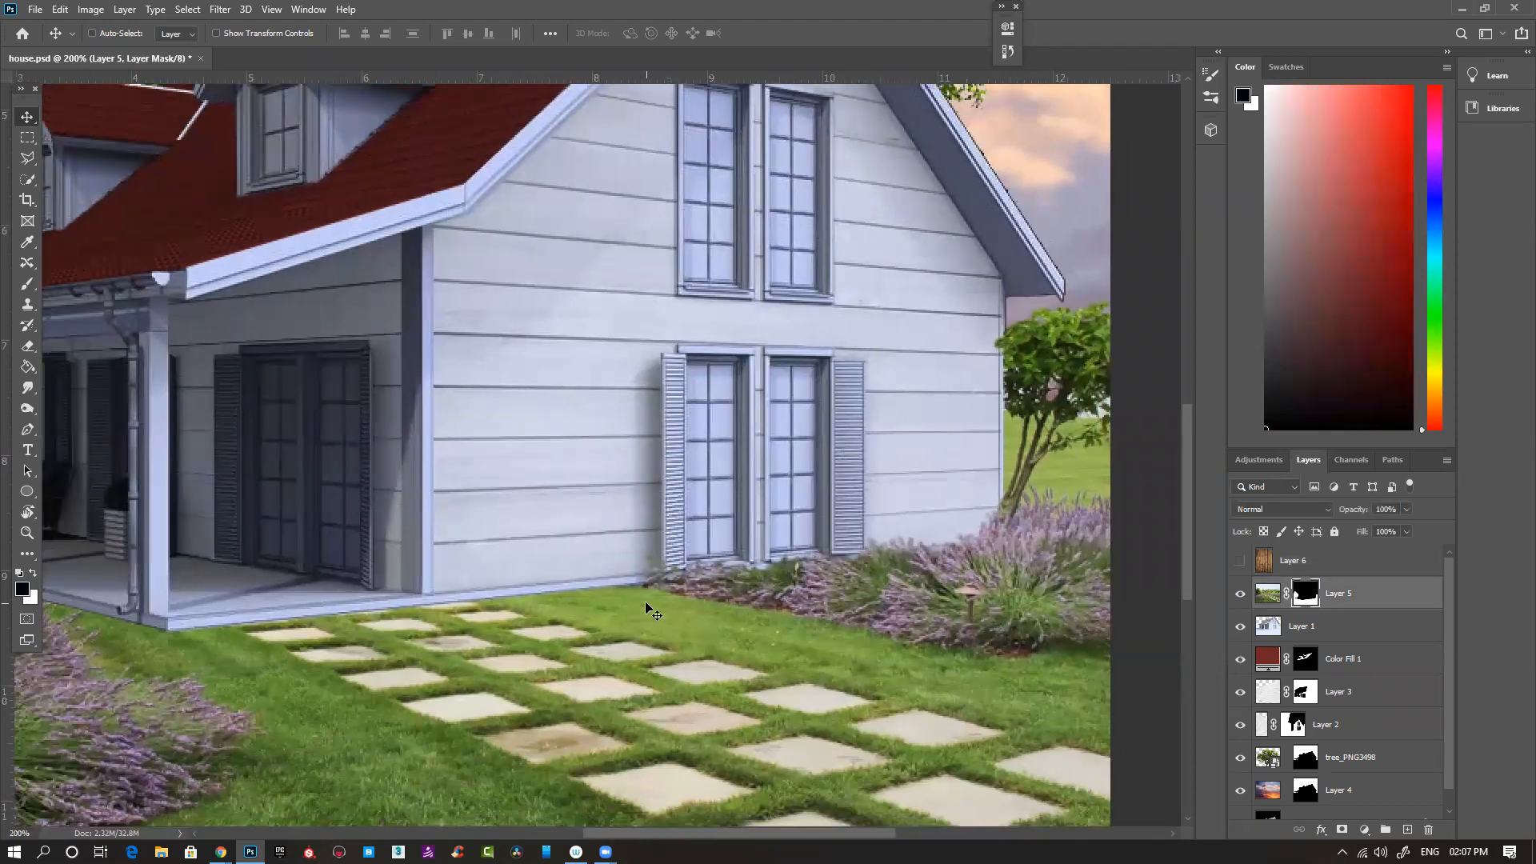
key("b")
right_click(648, 578)
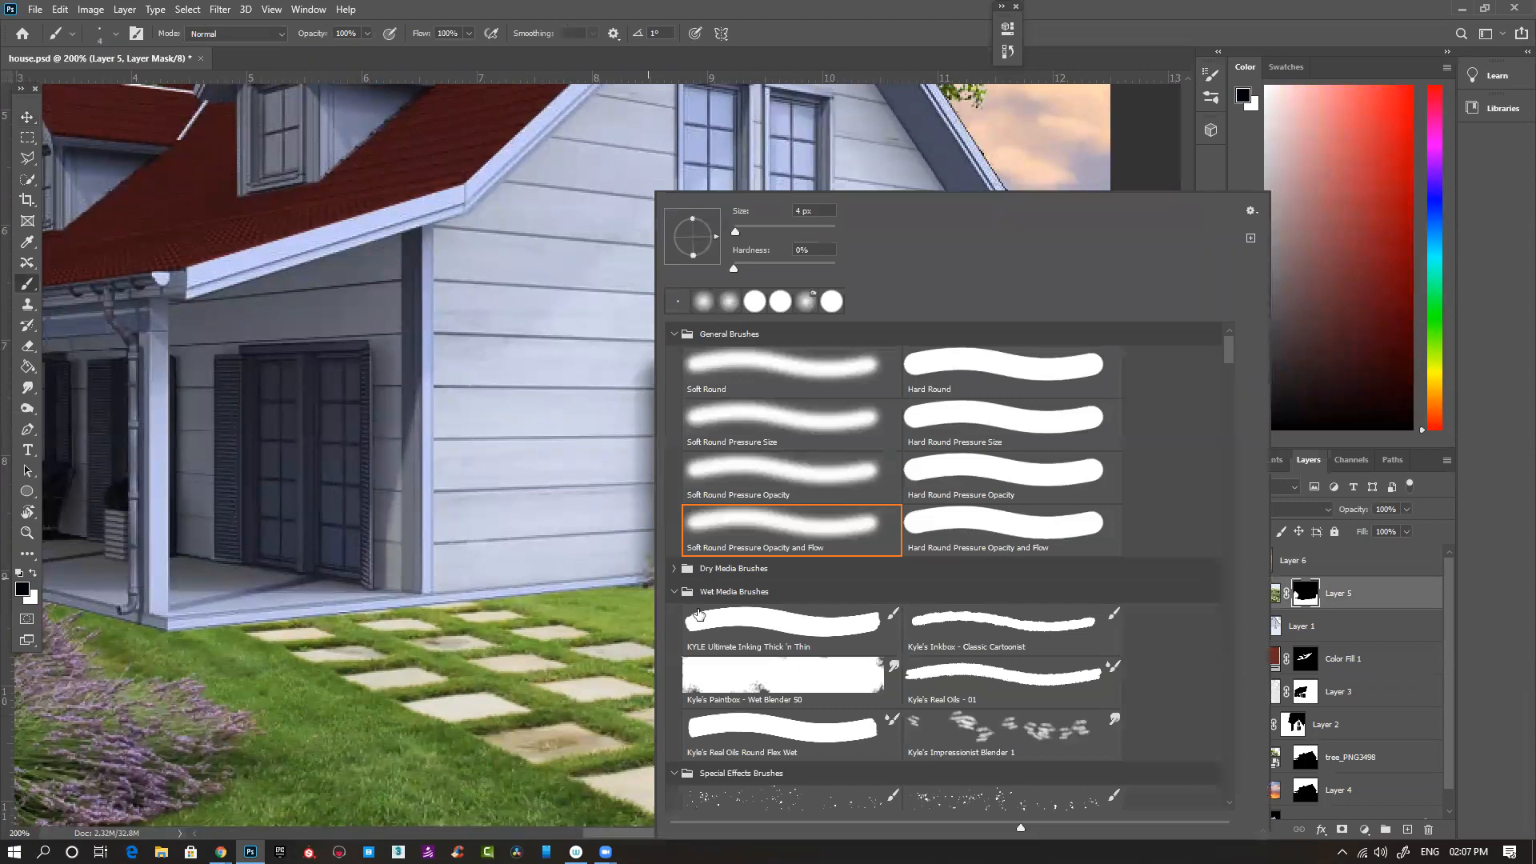
left_click(519, 662)
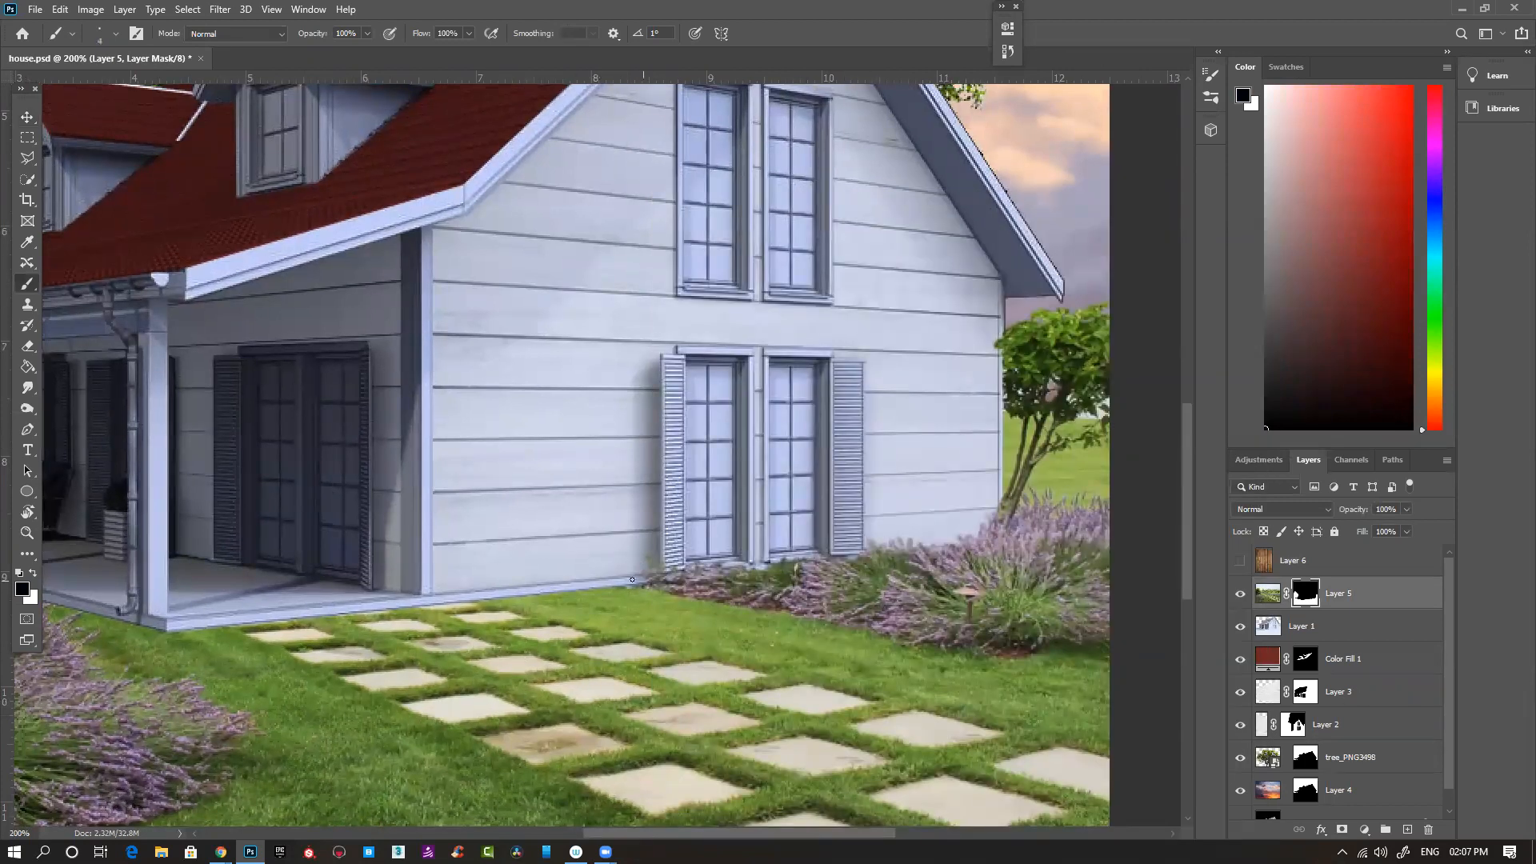
key("x")
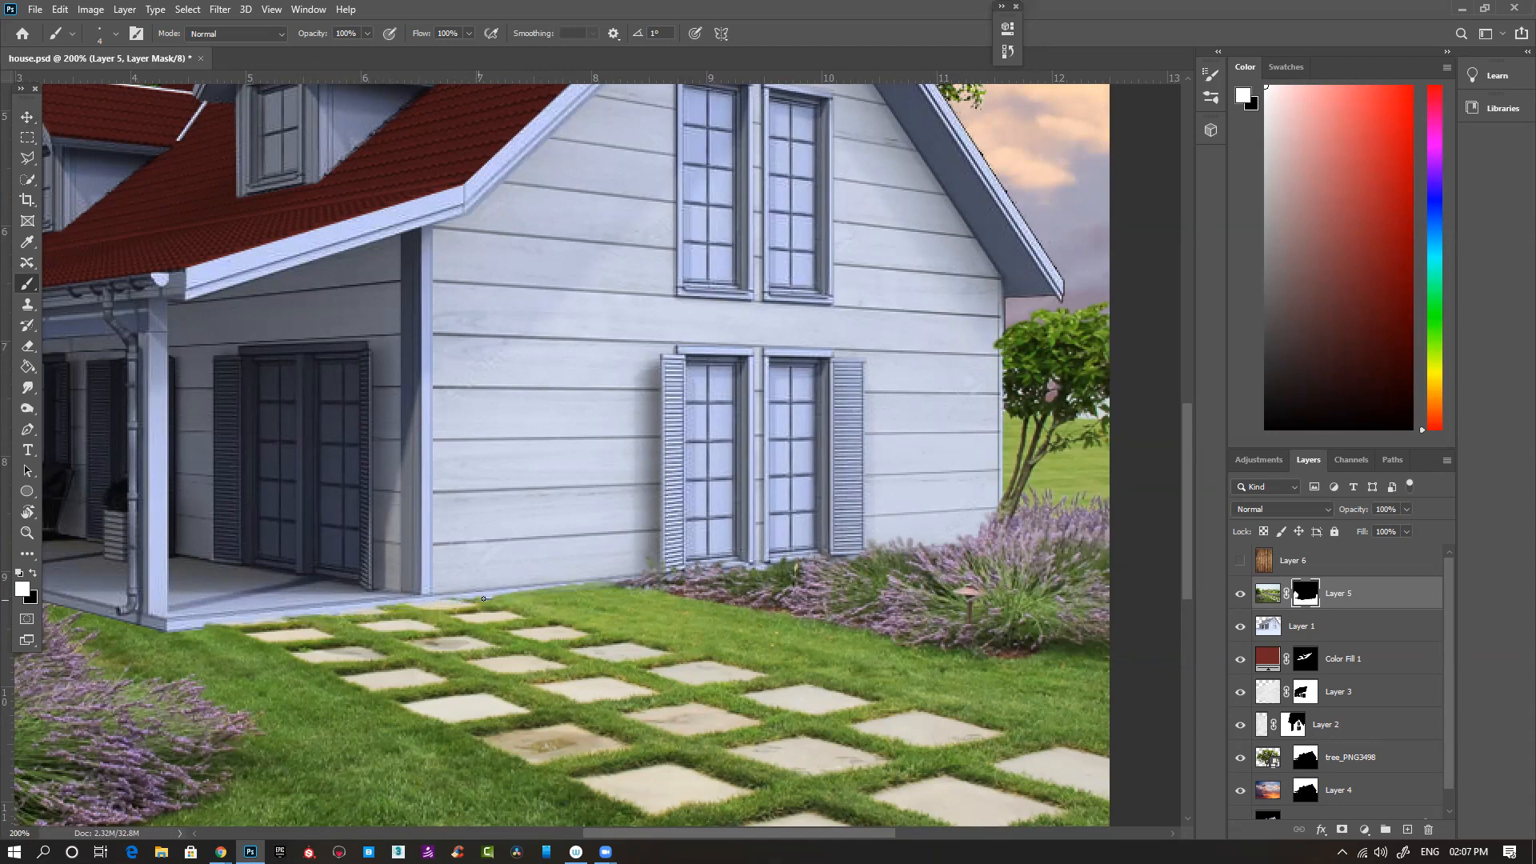
- Select Layer 5's image and disable its mask to view the full garden photo around the stepping-stone path
left_click_drag(448, 594, 652, 498)
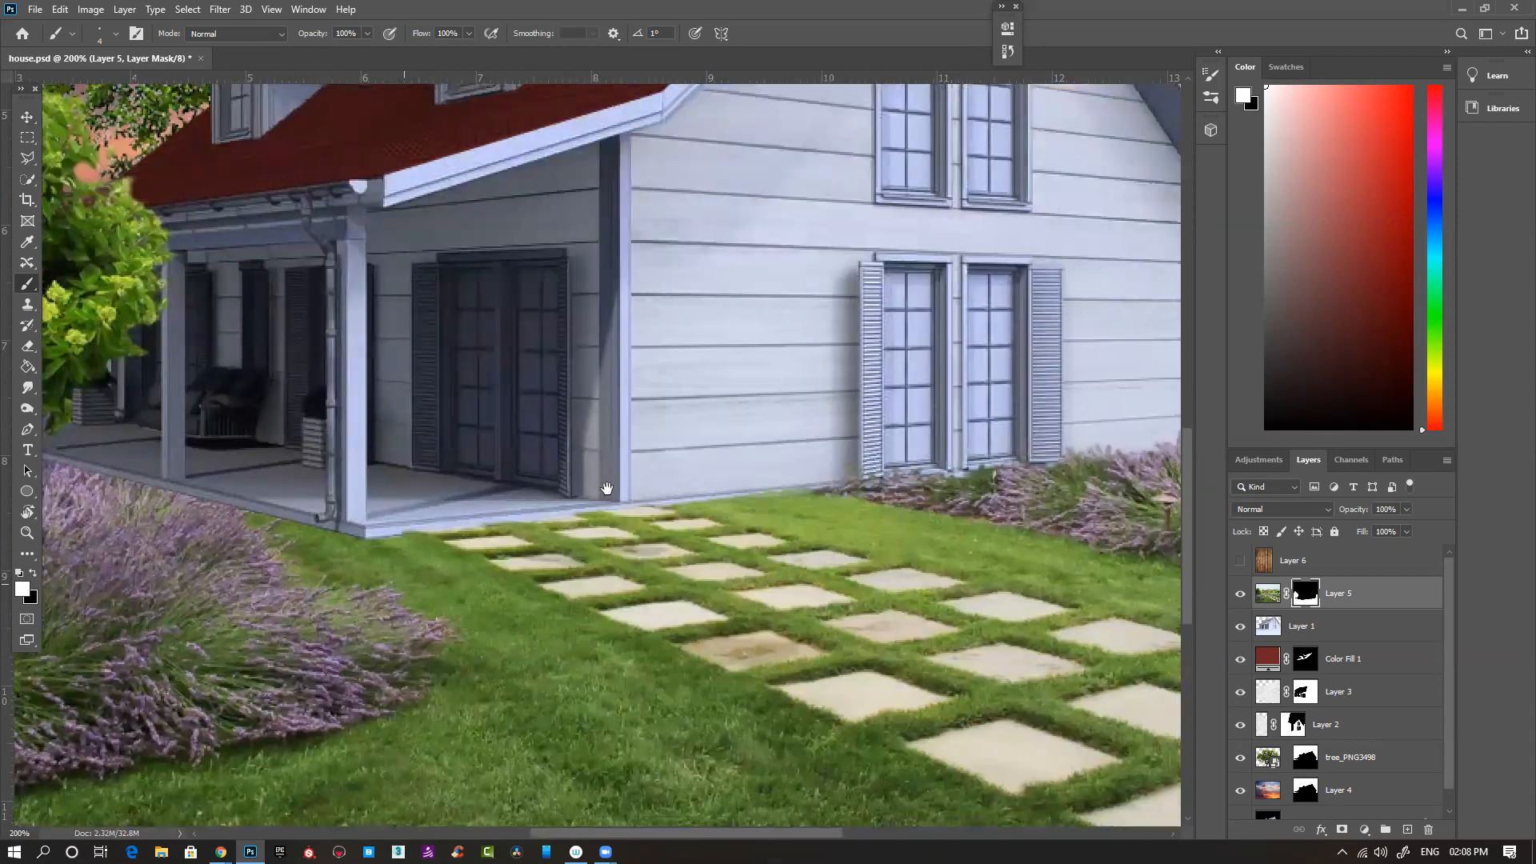
left_click(1264, 596)
key("ctrl+0")
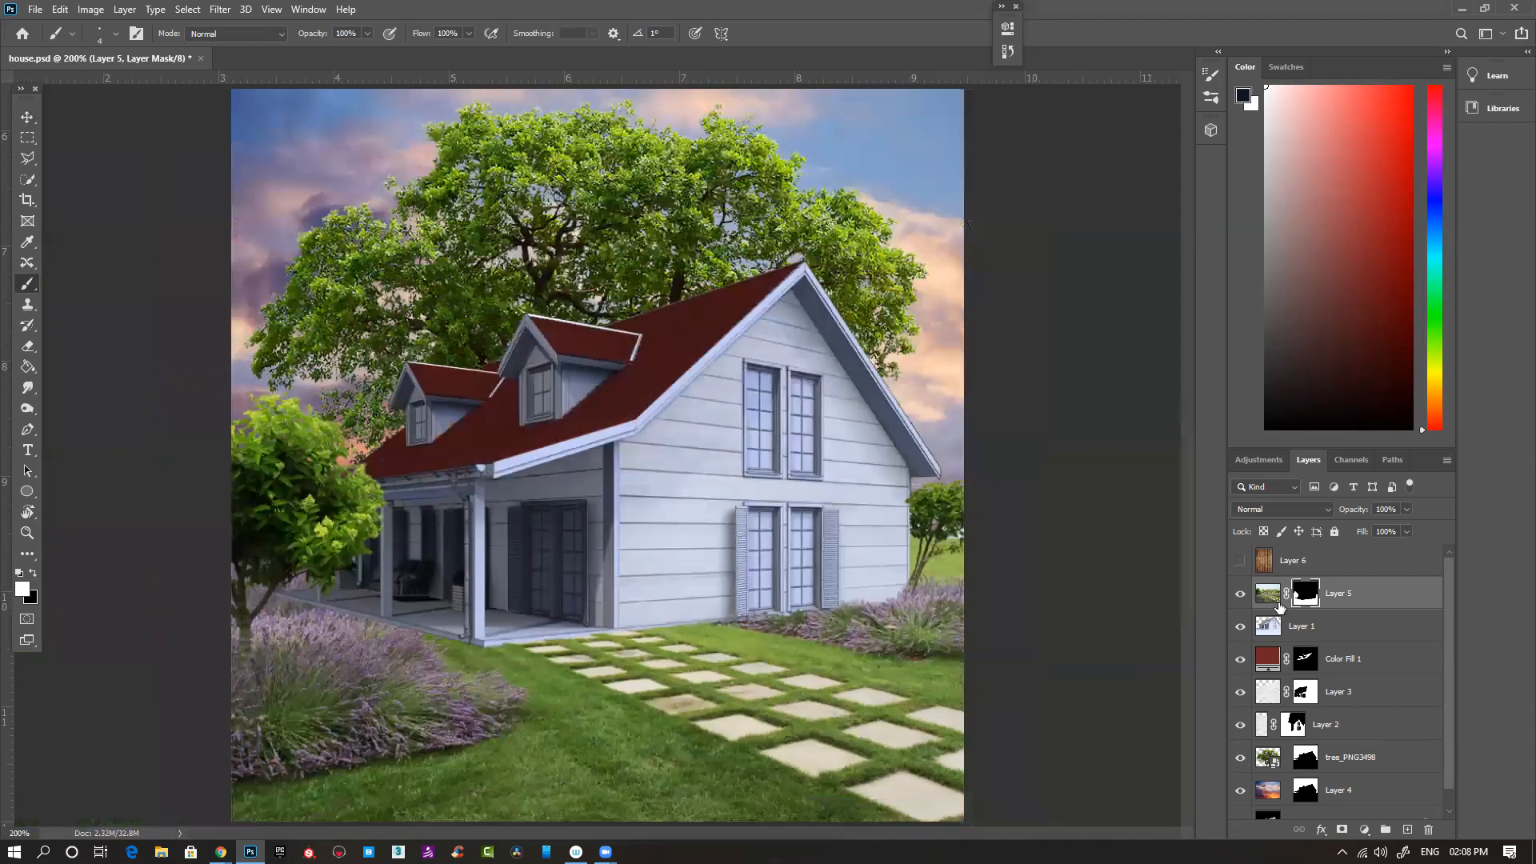
left_click(1309, 599, "shift")
left_click(585, 655, "ctrl")
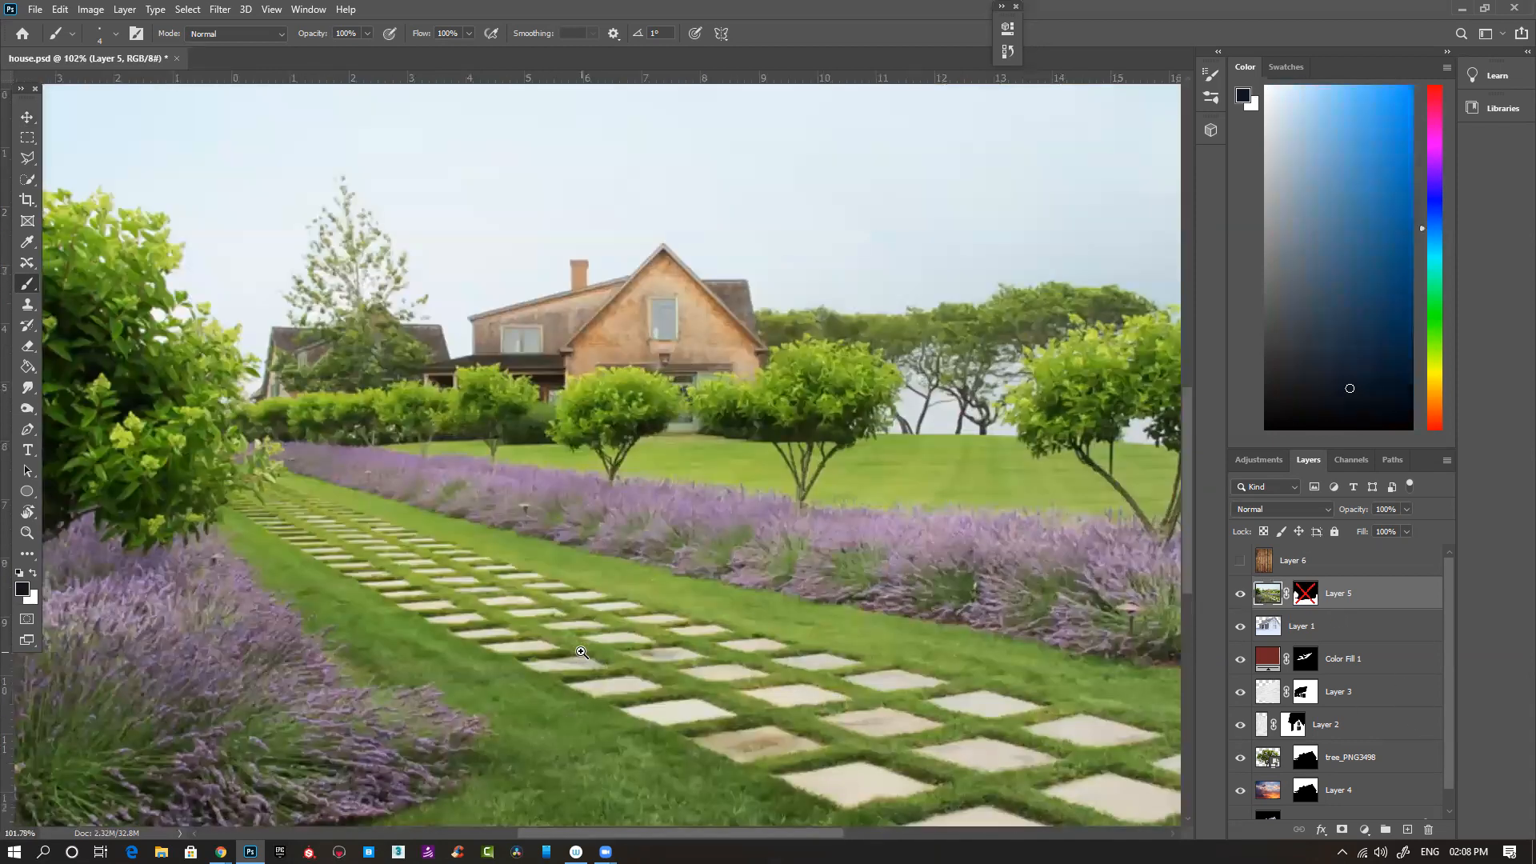
left_click(585, 654, "ctrl")
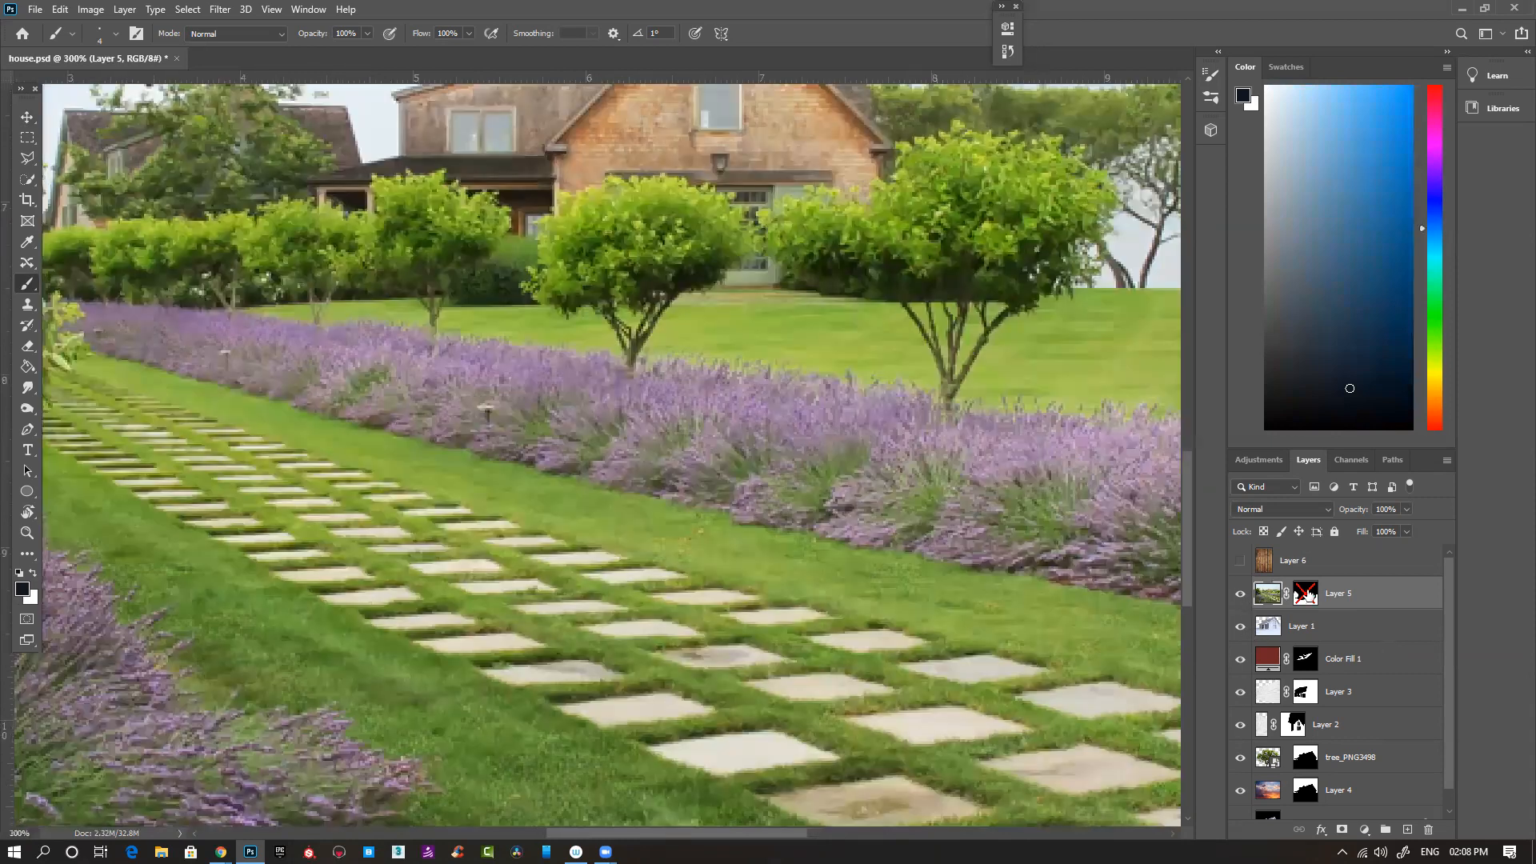
- Re-enable Layer 5's mask, target its image and prepare a smaller Clone Stamp brush for the grass beside the house
left_click(1306, 593, "shift")
left_click(1263, 596)
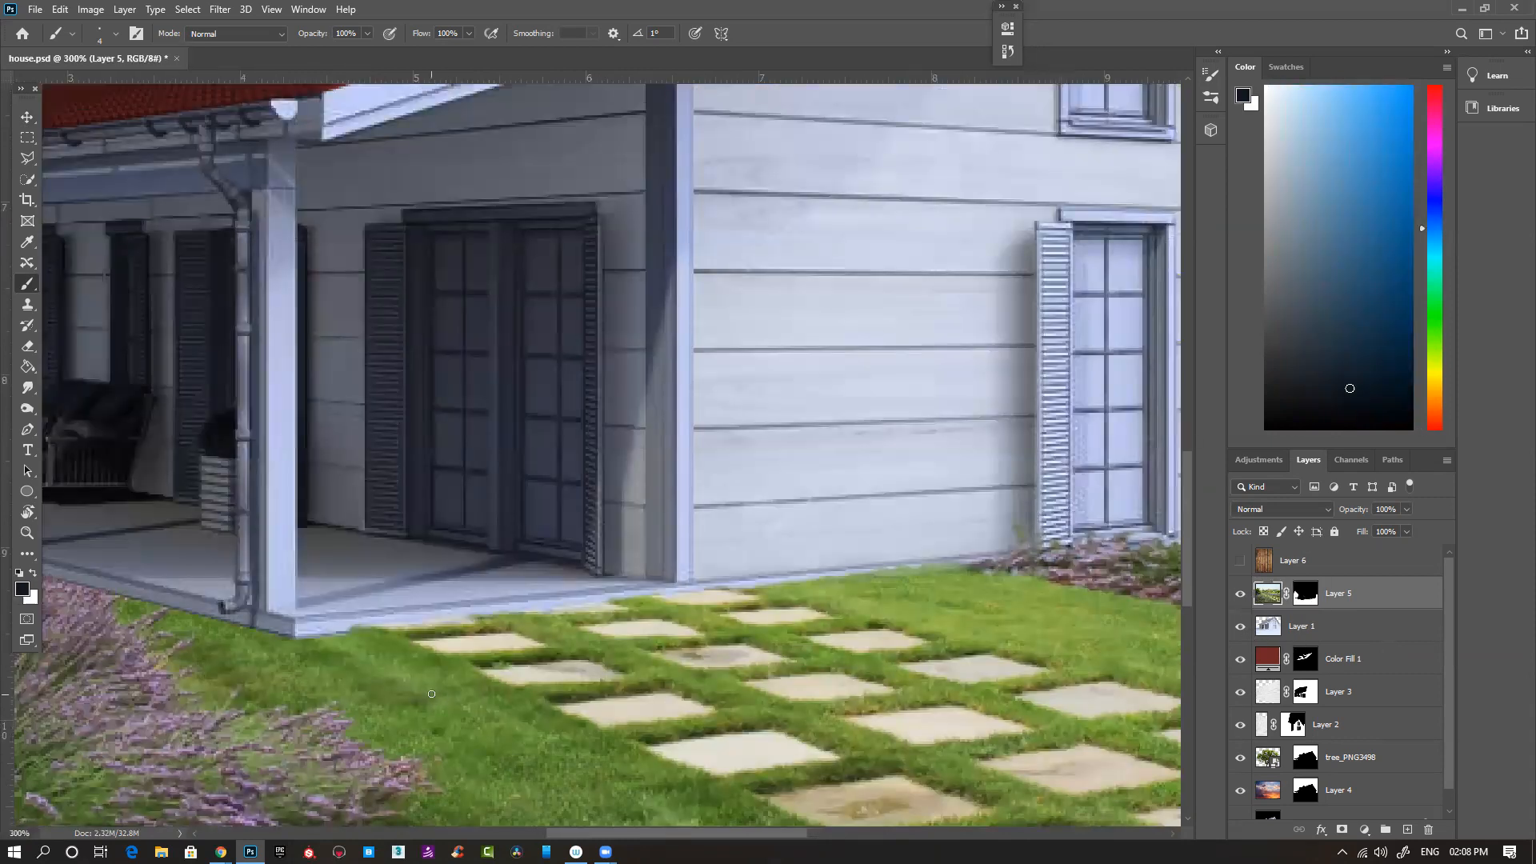
key("s")
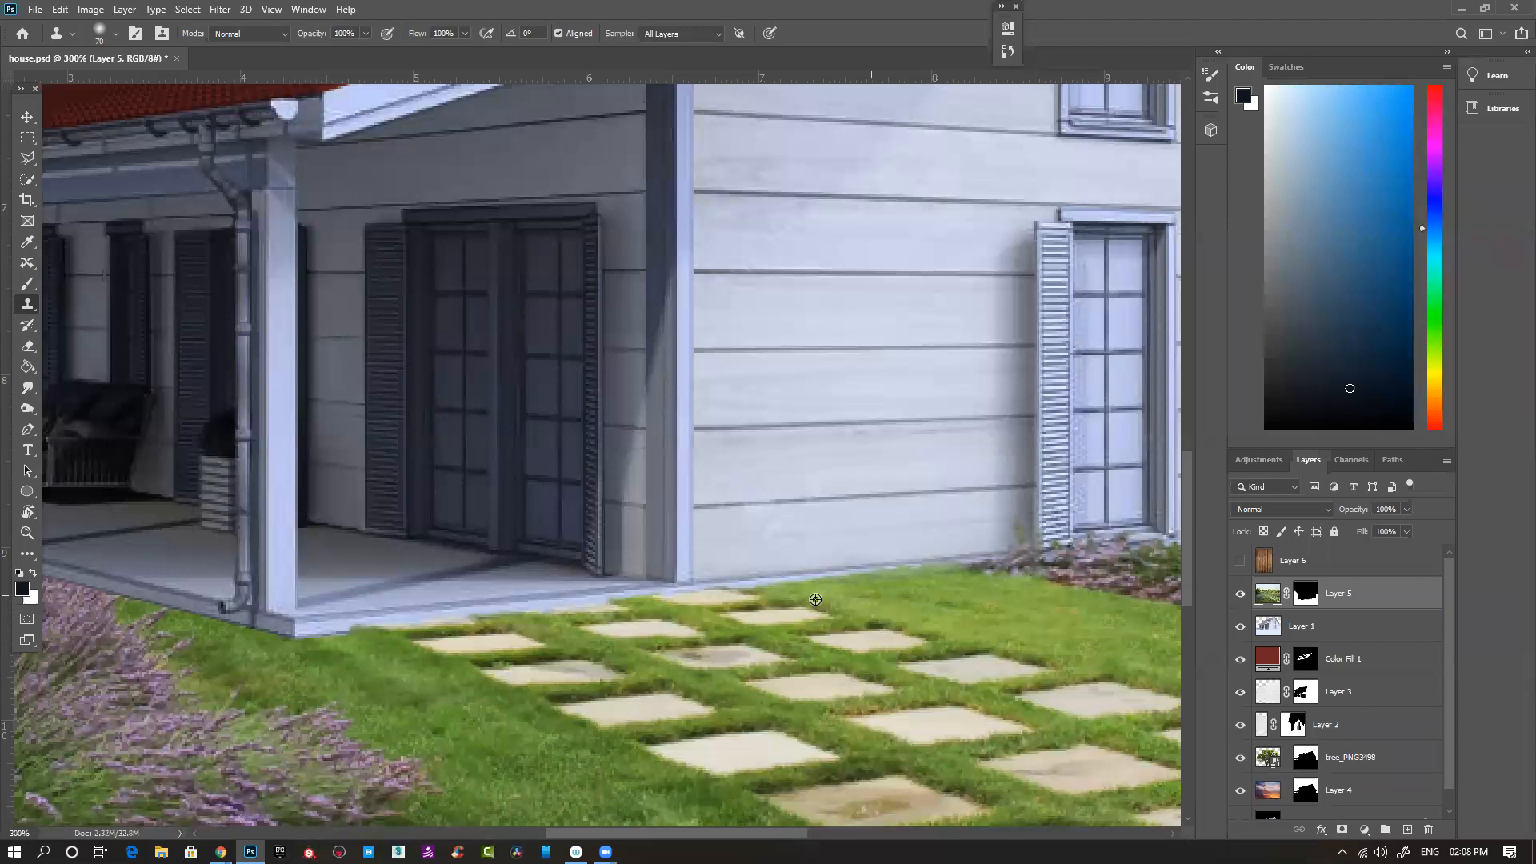
left_click(902, 577, "alt")
key("bracketleft")
key("bracketleft")
key("bracketleft")
key("bracketleft")
key("bracketleft")
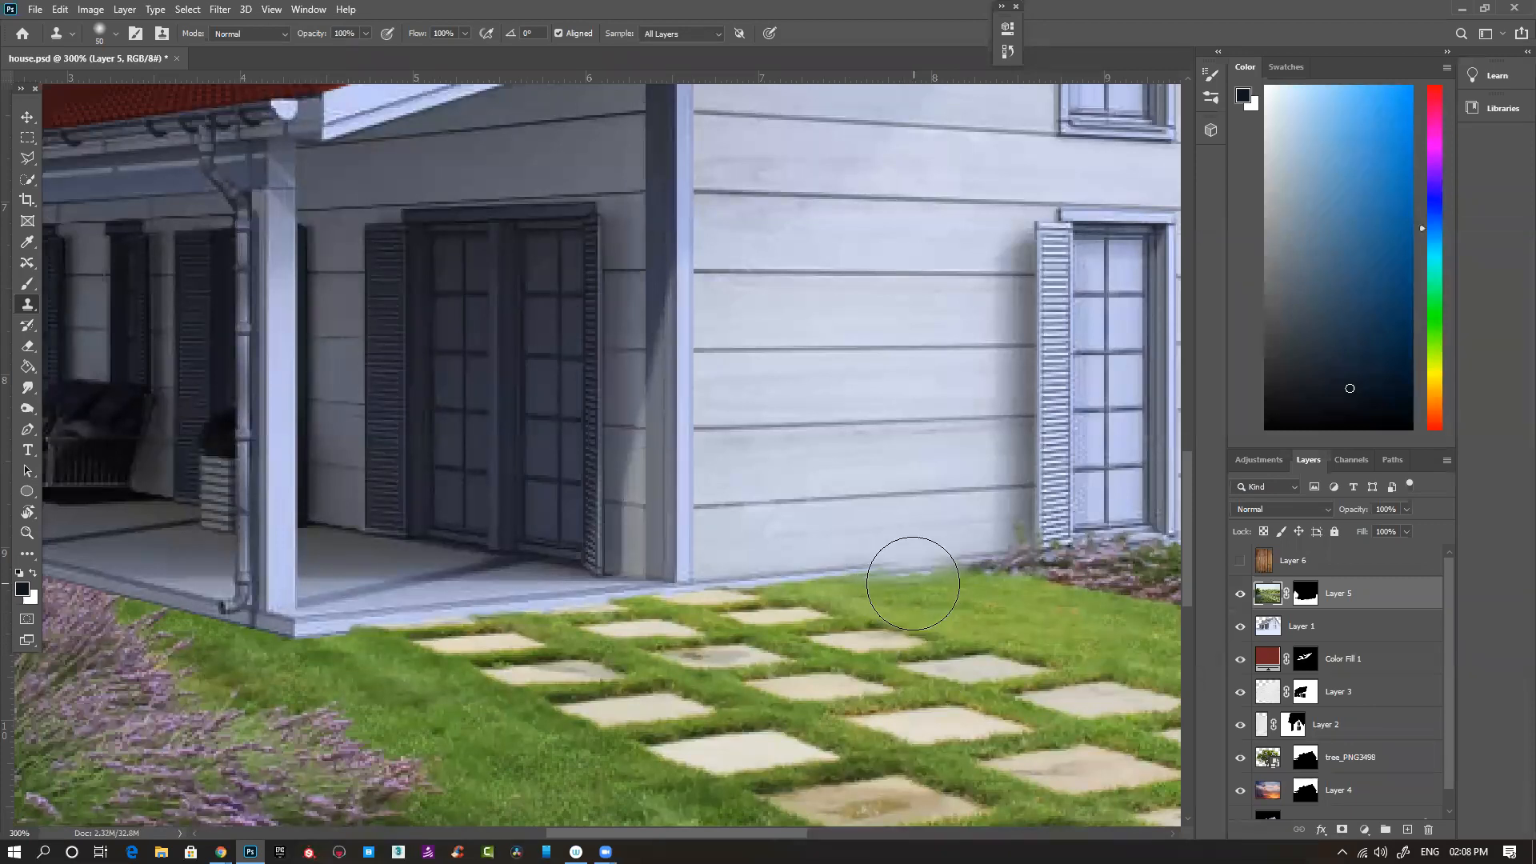
key("bracketleft")
key("bracketleft")
key("bracketleft")
key("bracketleft")
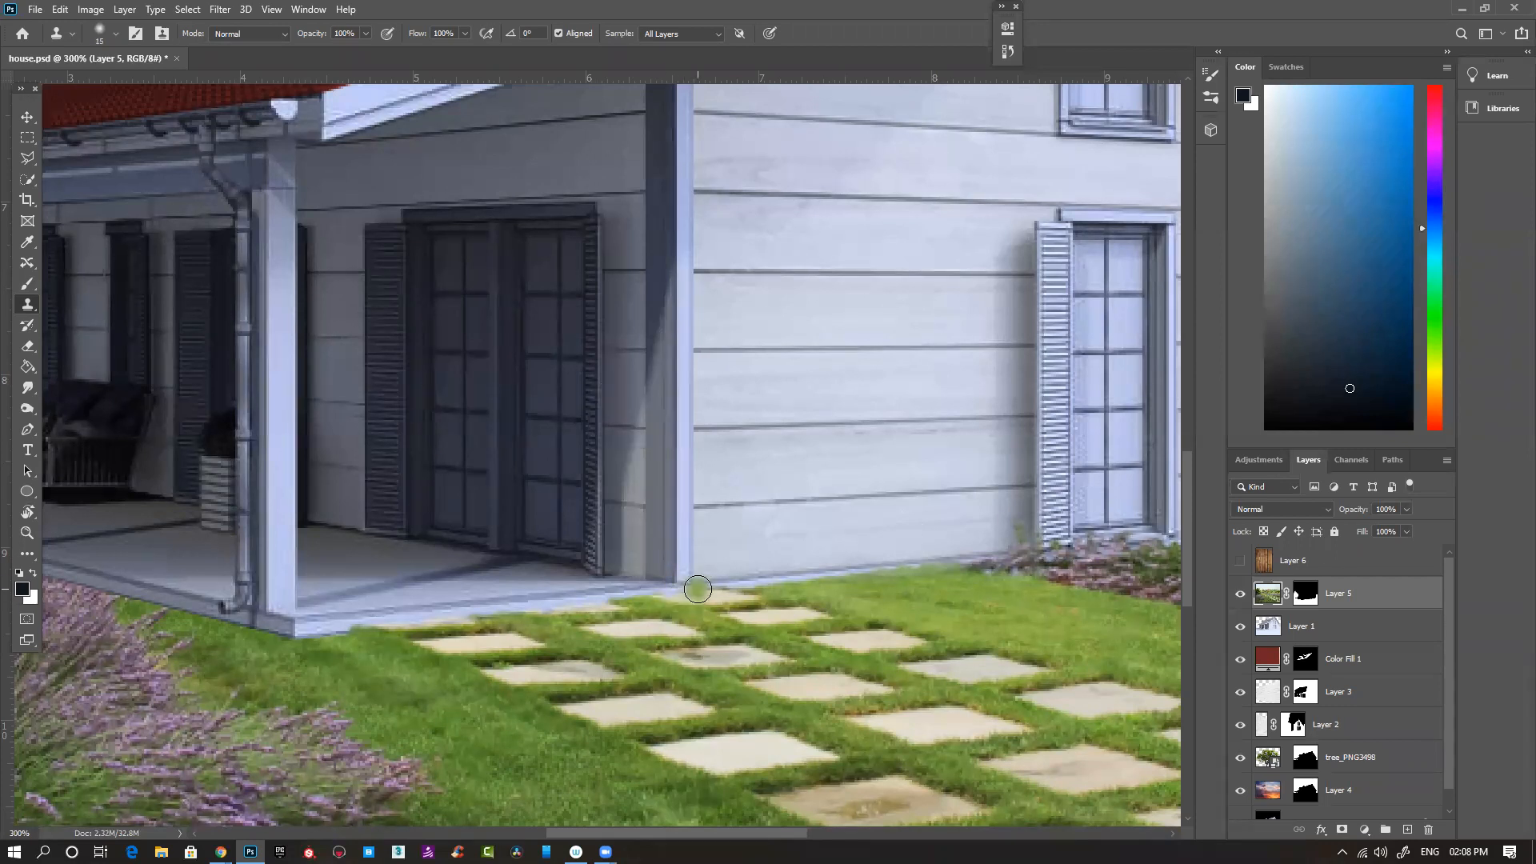
- Clone grass over the cut-off stepping stones and the uneven edge along the base of the porch and side wall
mouse_move(660, 590)
left_mouse_down()
mouse_move(584, 605)
mouse_move(795, 605)
mouse_move(724, 587)
mouse_move(336, 634)
left_mouse_up()
left_click(948, 646, "alt")
left_click(961, 609, "alt")
left_click(1041, 590, "alt")
left_click(1012, 629, "alt")
left_click(1154, 629, "alt")
mouse_move(736, 615)
left_mouse_down()
mouse_move(751, 587)
mouse_move(699, 598)
mouse_move(752, 595)
left_mouse_up()
left_click(1021, 653, "alt")
left_click(1030, 659, "alt")
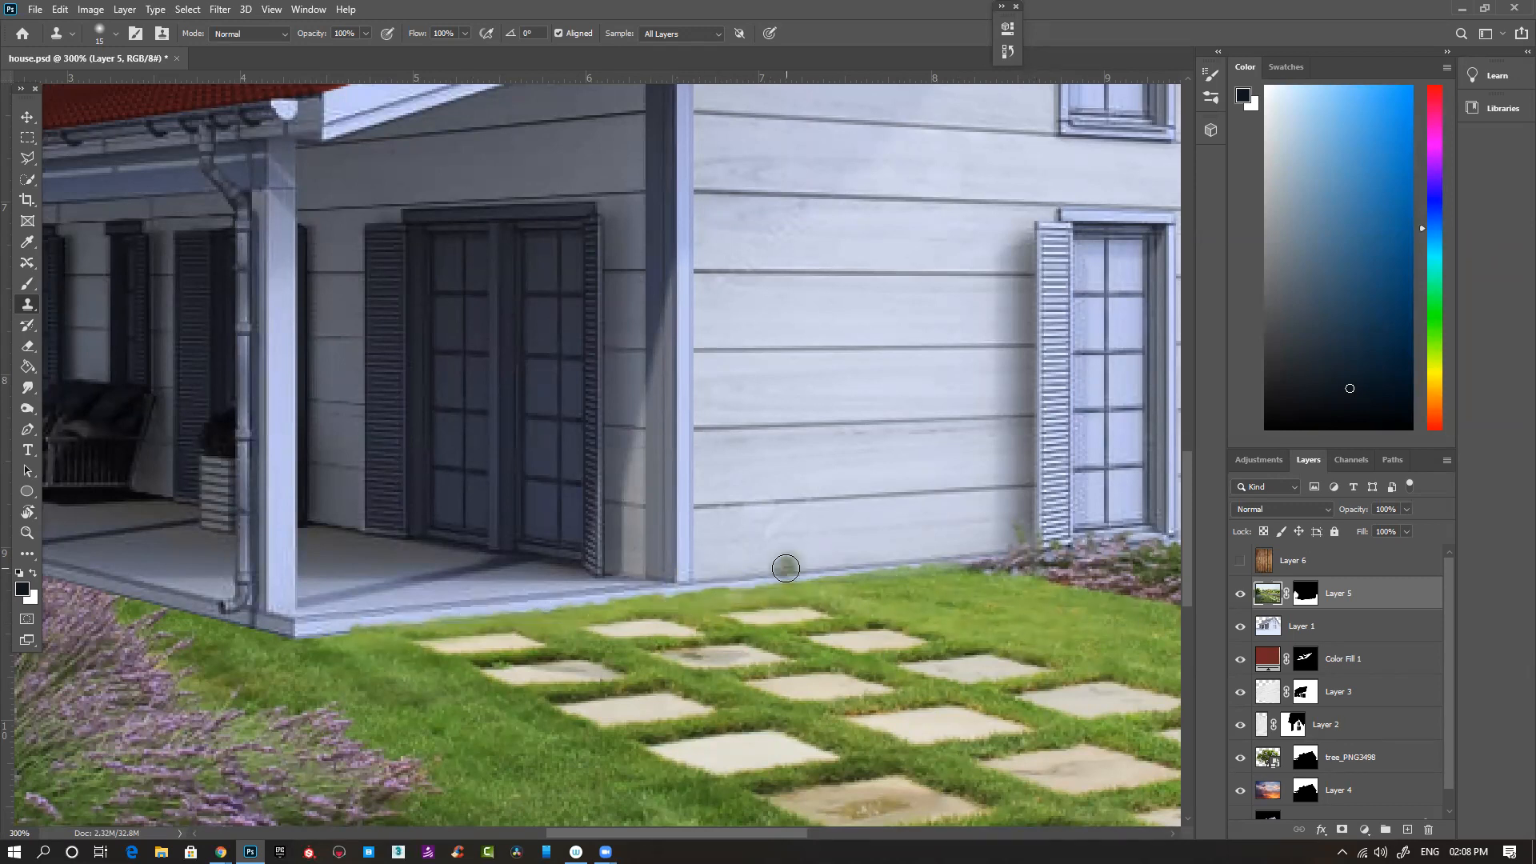
key("ctrl+1")
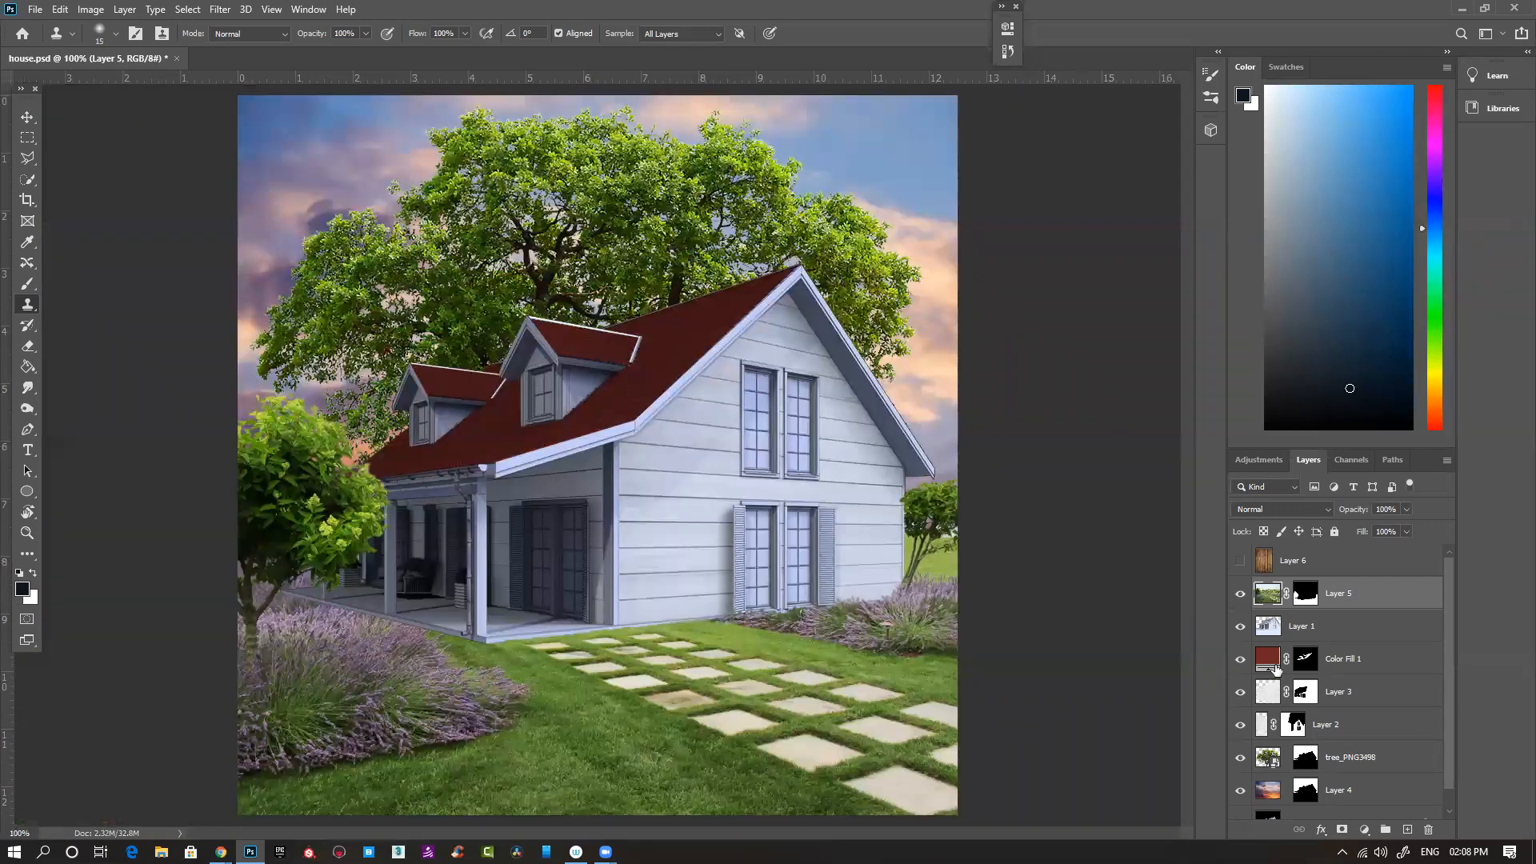
- View Layer 5's mask on its own, and return to the full composite with the layer's image targeted
left_click(1307, 593)
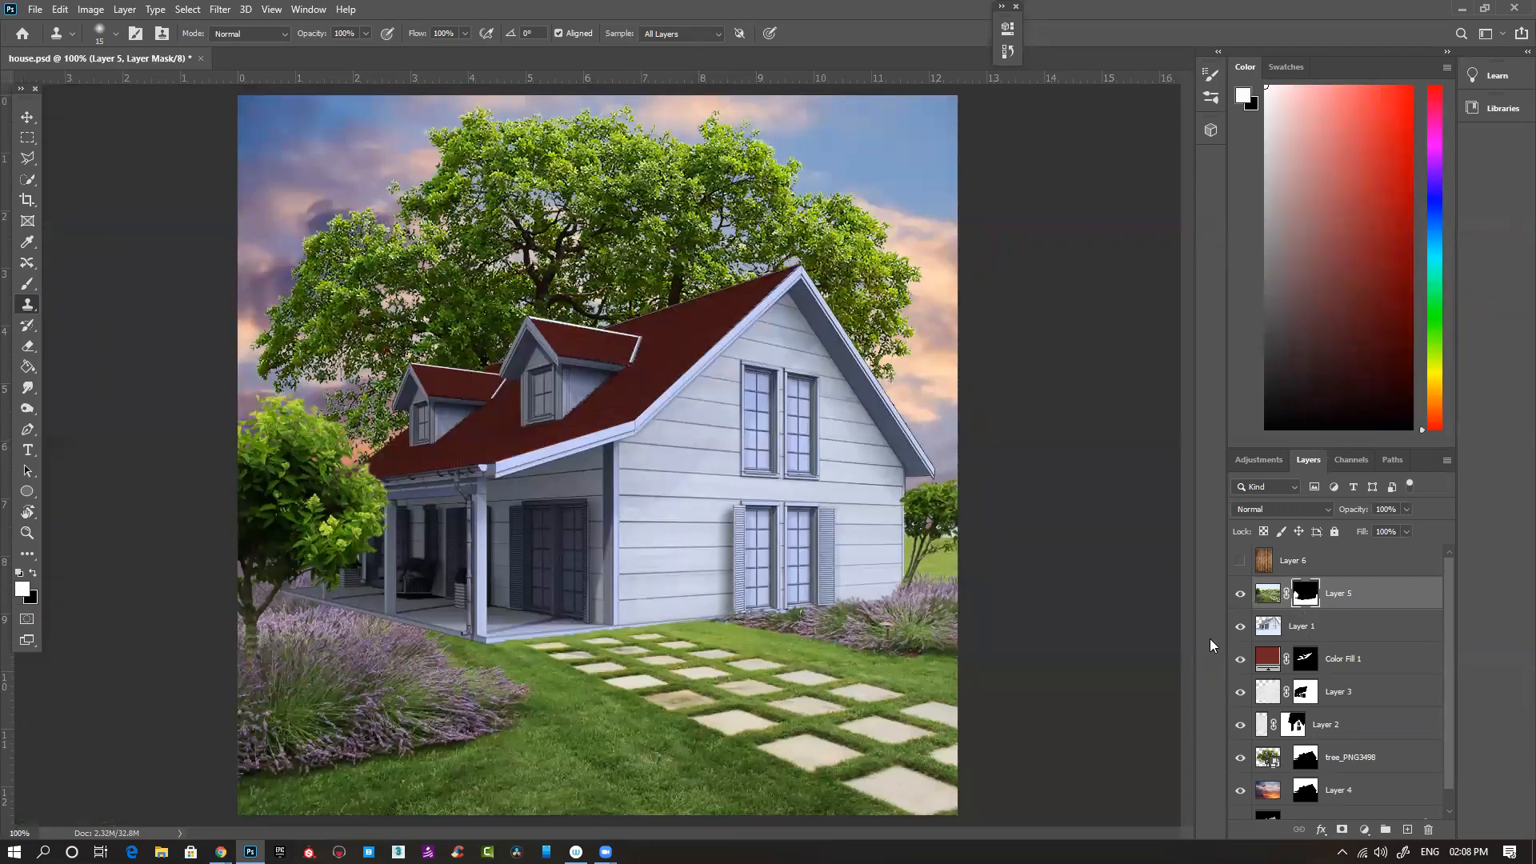
left_click(1308, 601, "alt")
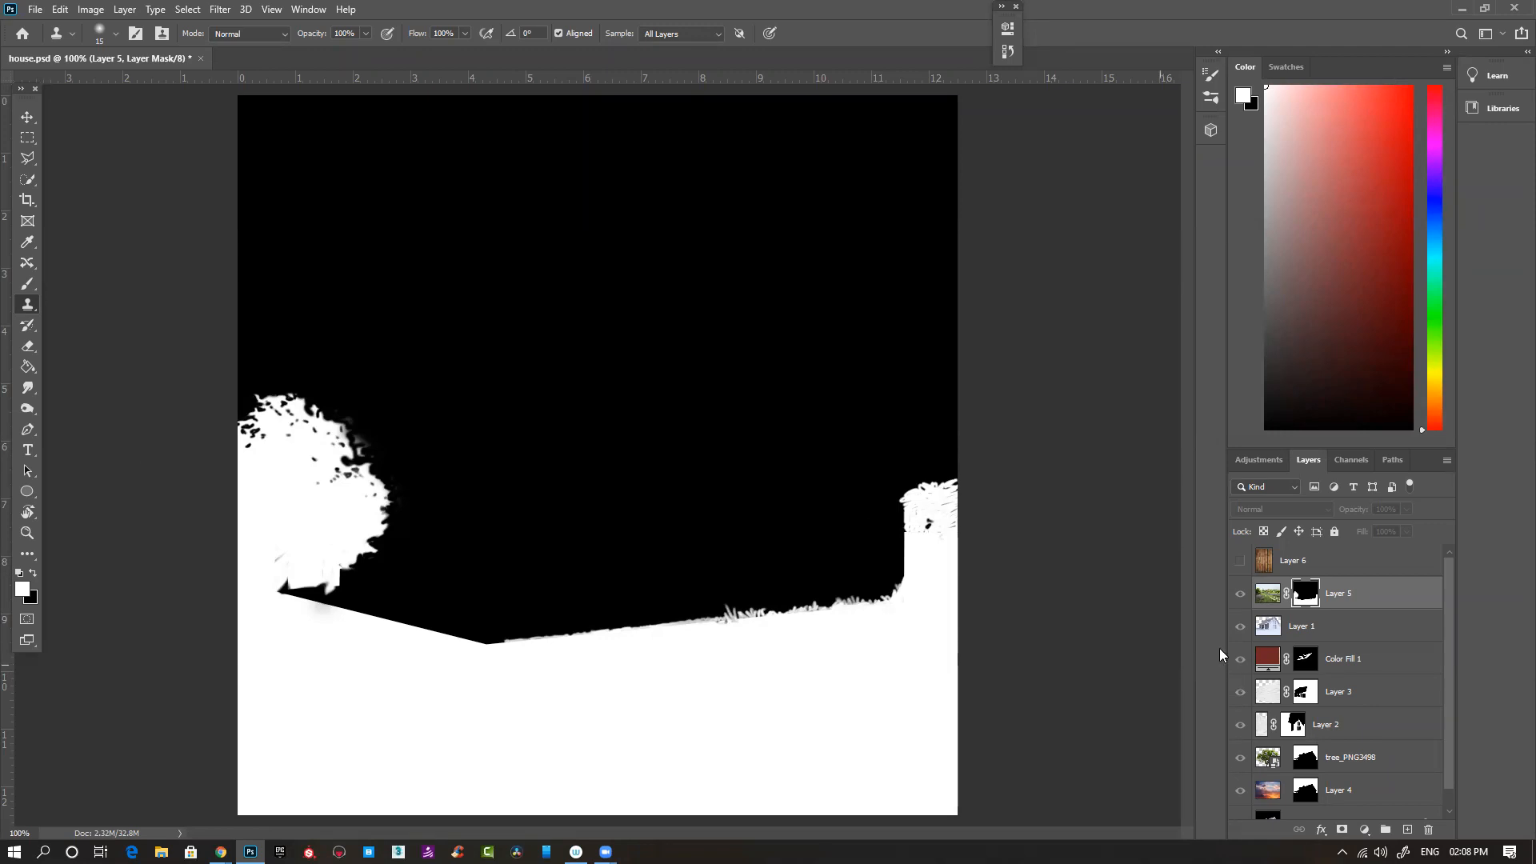
left_click(1267, 593)
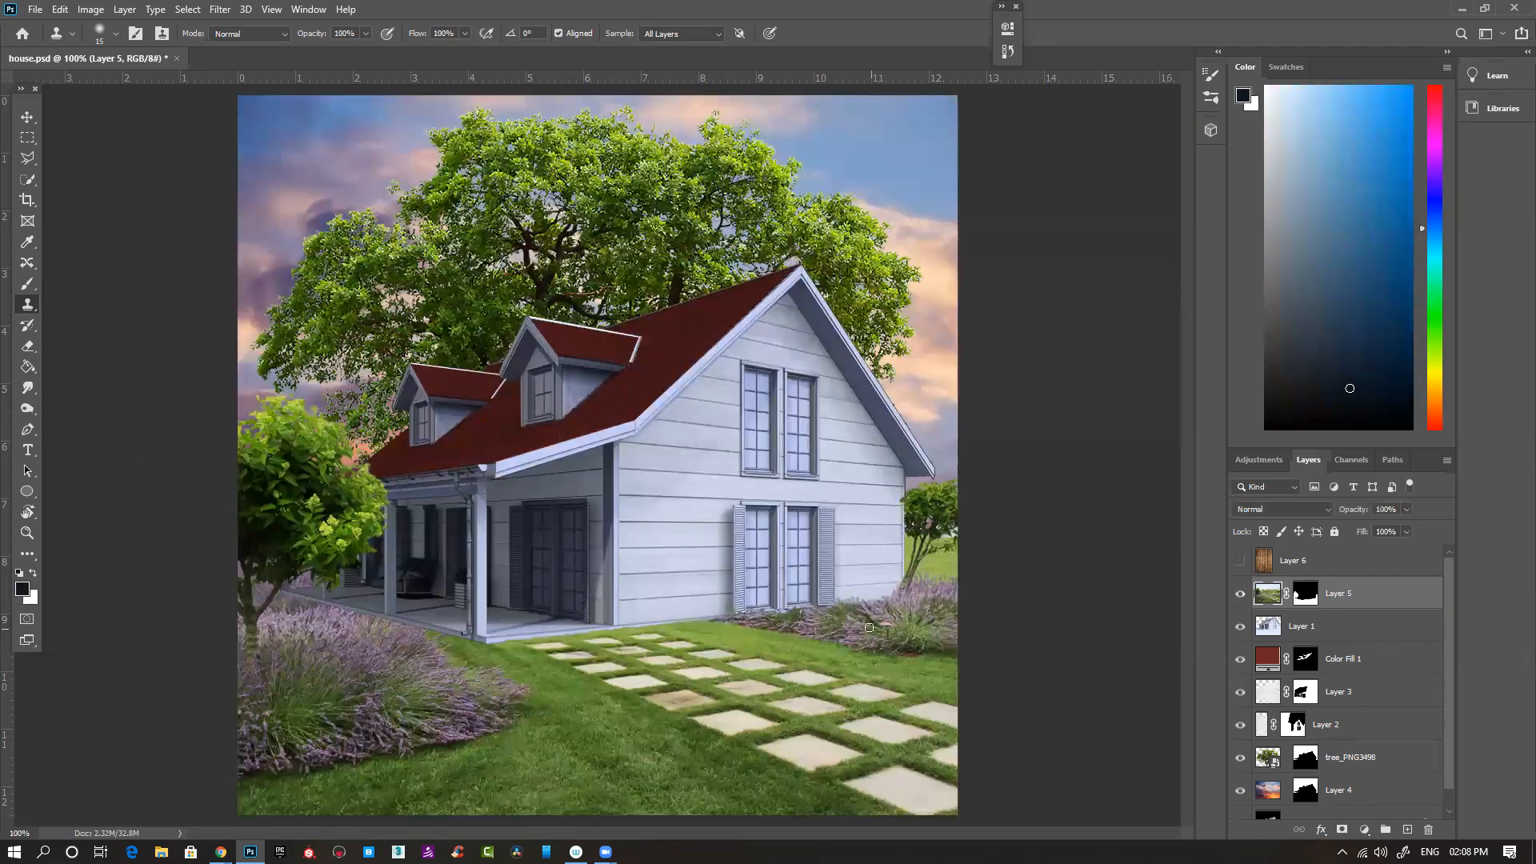
- Target Layer 5's mask and choose the Grass - 2 brush preset at 200 px for painting
left_click(1306, 593)
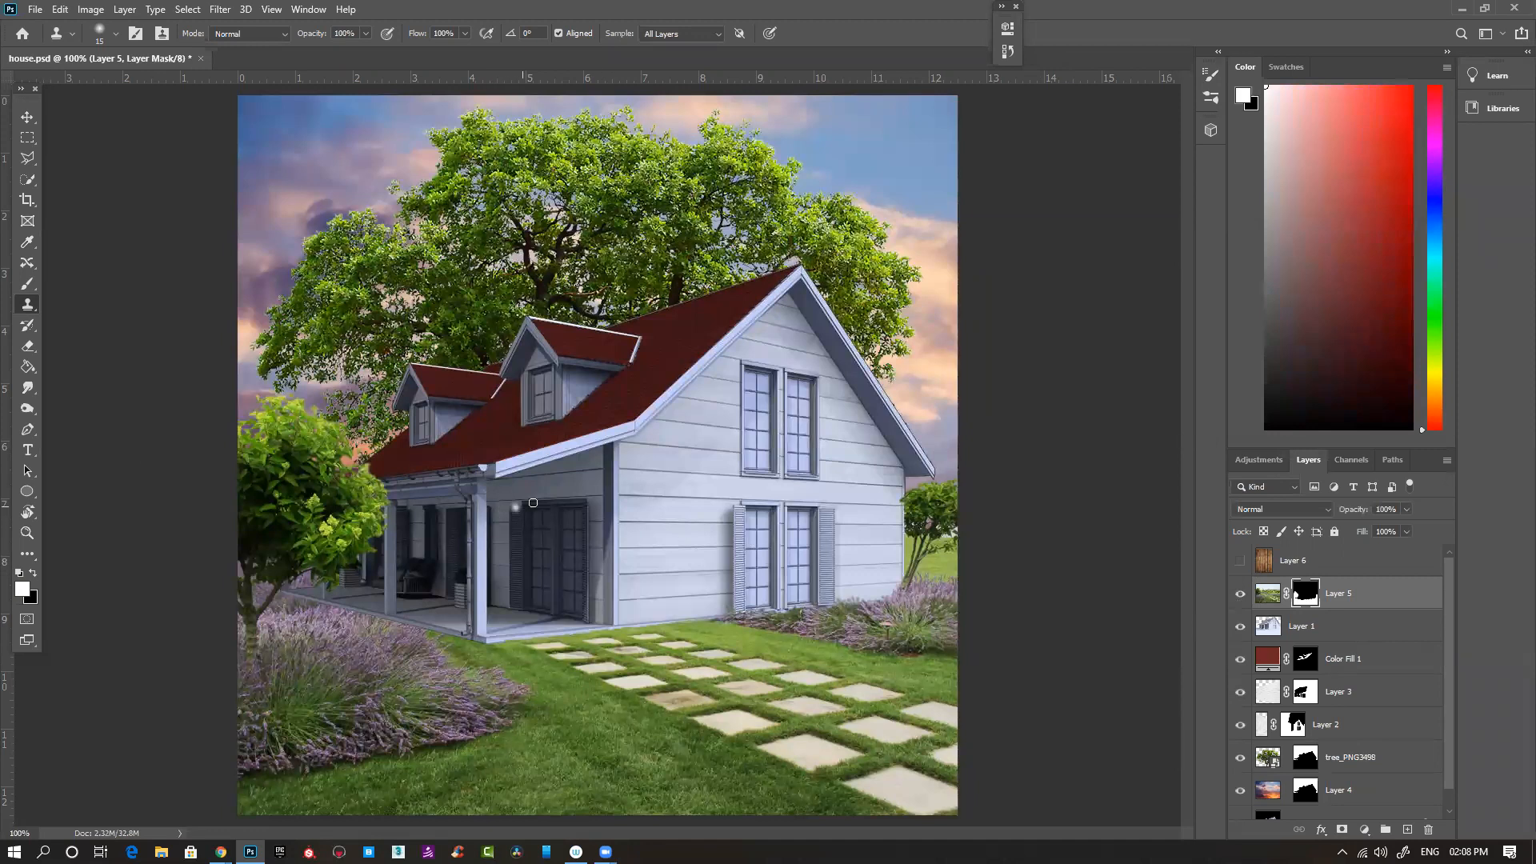
key("b")
right_click(600, 489)
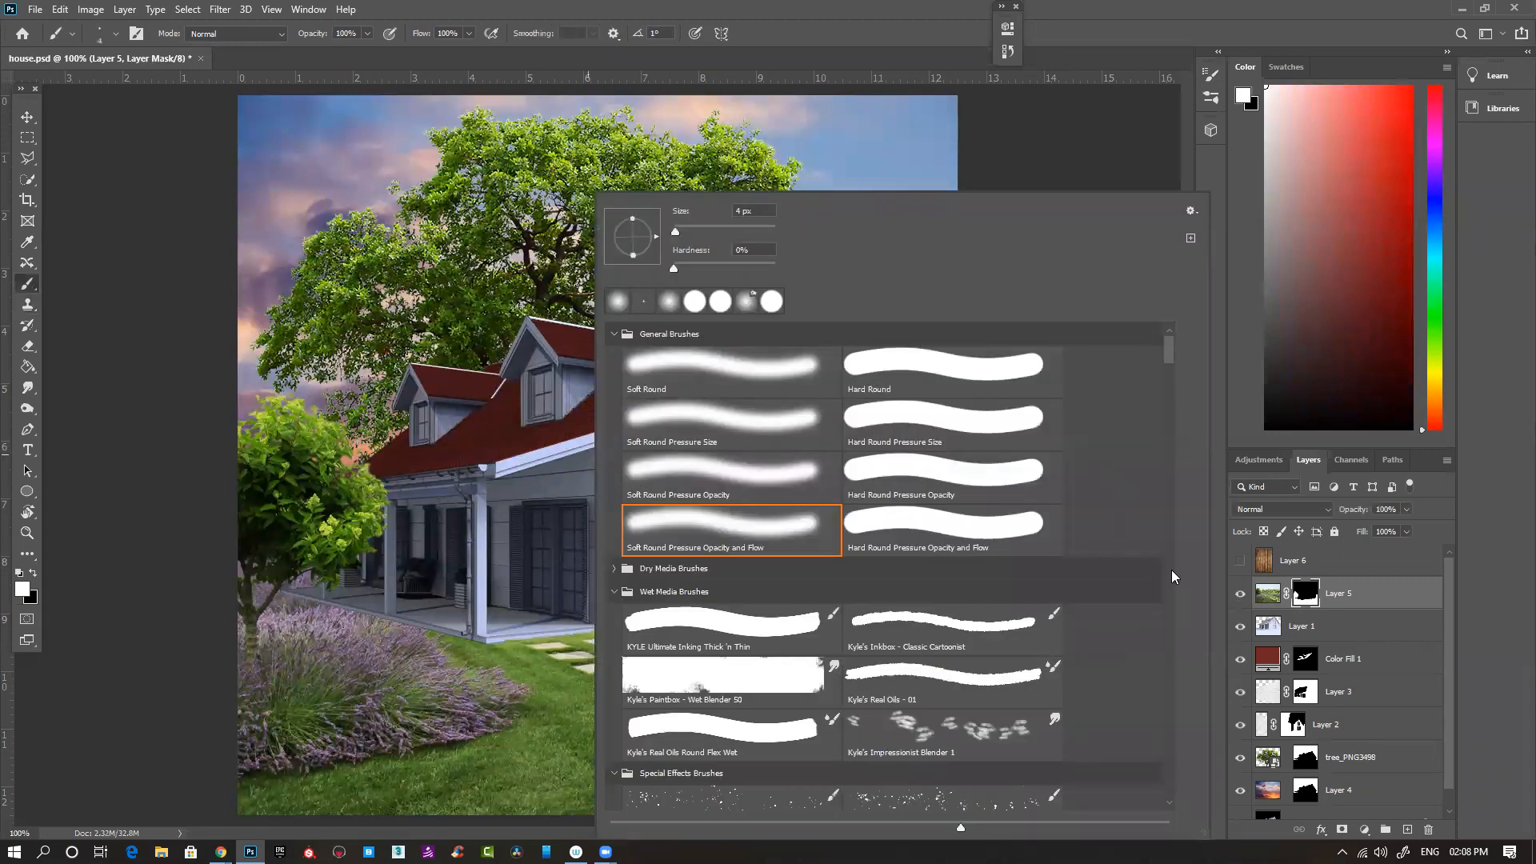
scroll(1172, 570, "down", 2)
left_click_drag(1164, 359, 1154, 679)
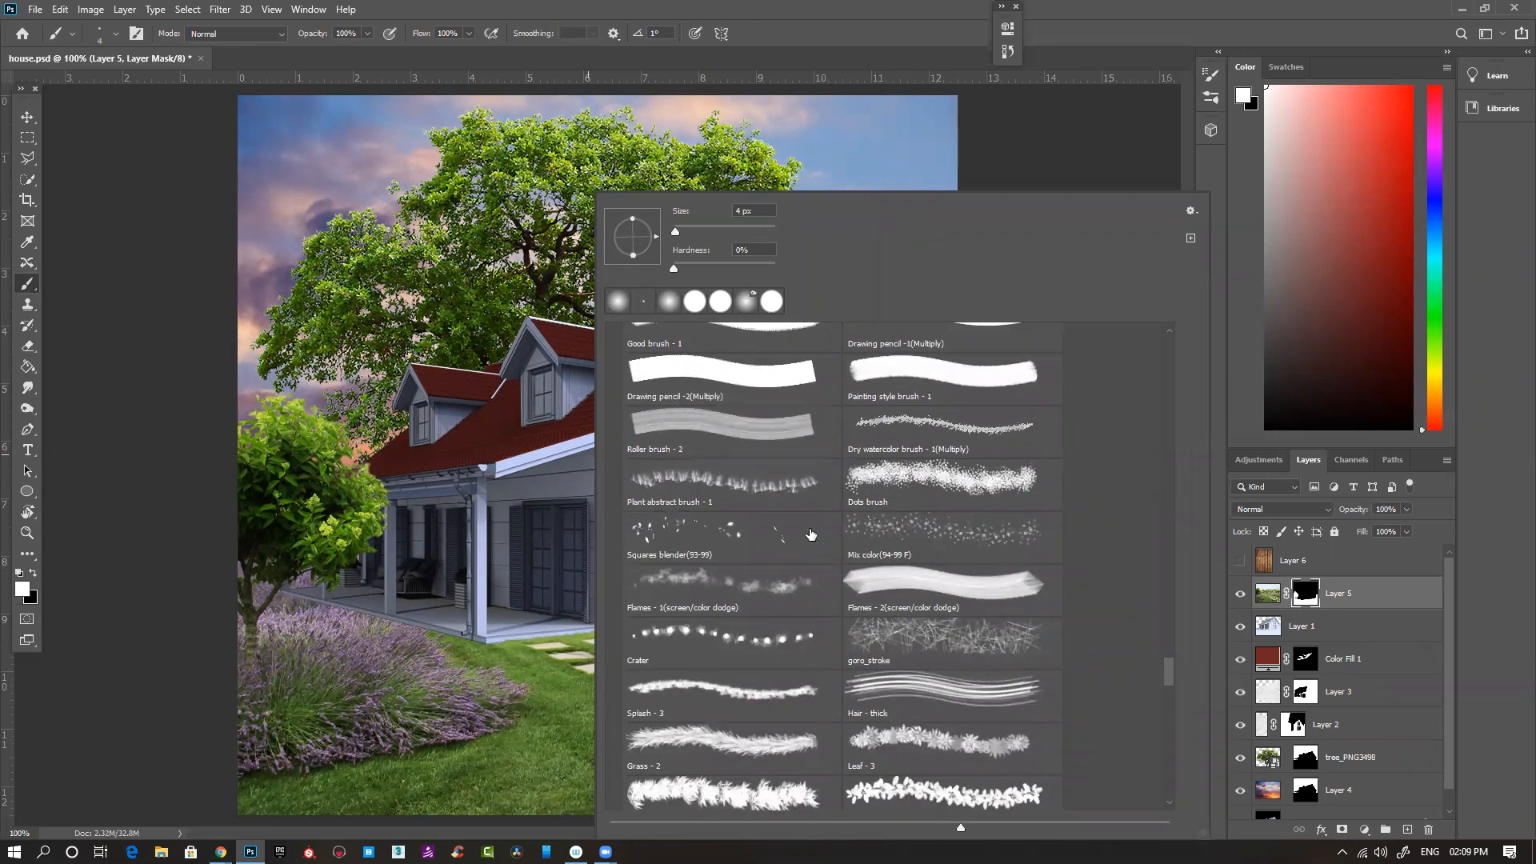
scroll(938, 694, "down", 1)
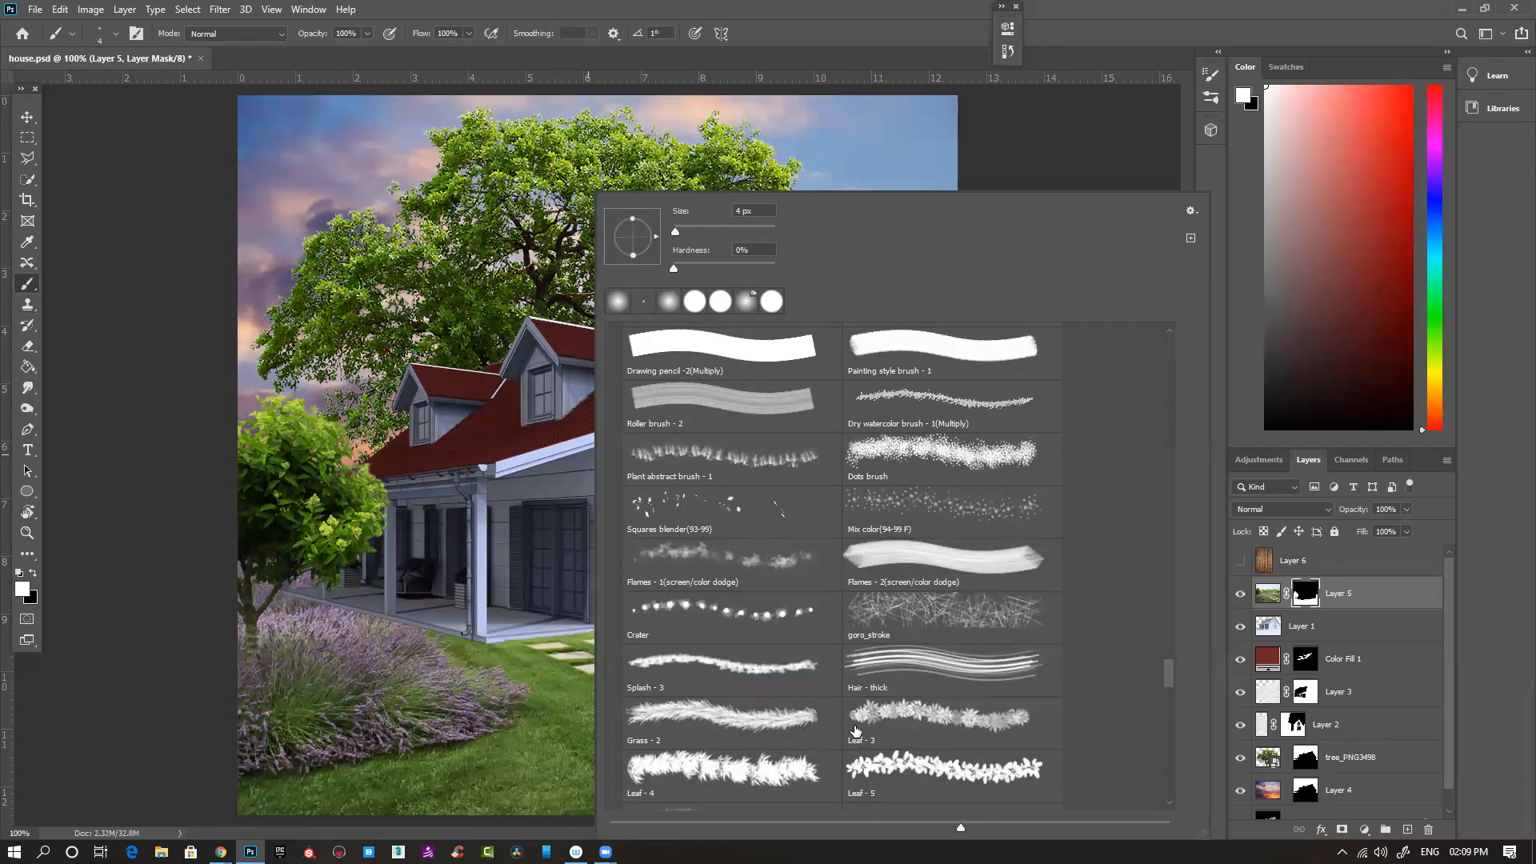
left_click(713, 721)
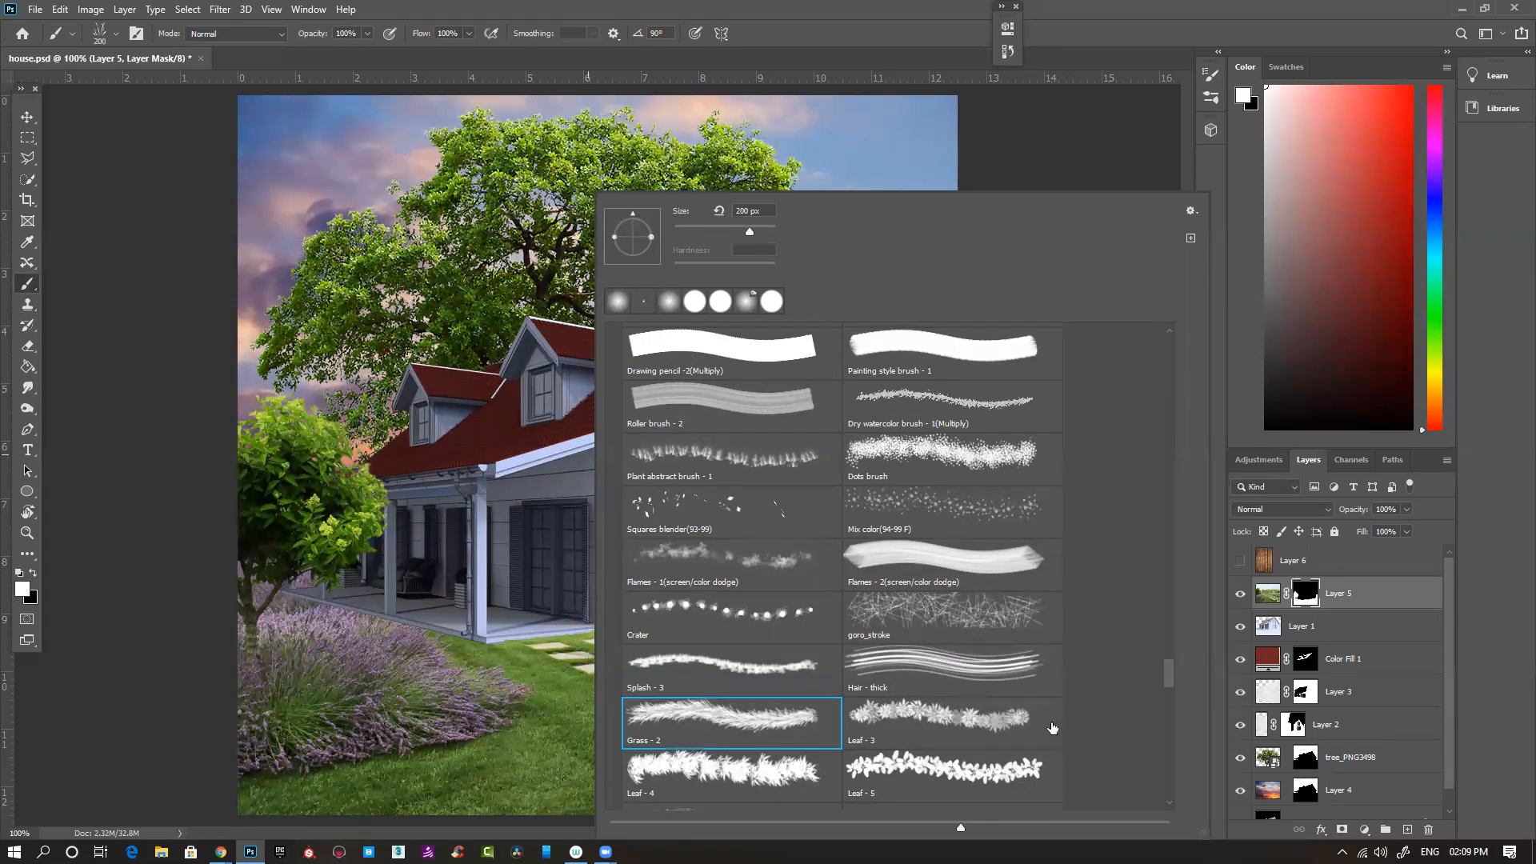
left_click_drag(1170, 680, 1169, 708)
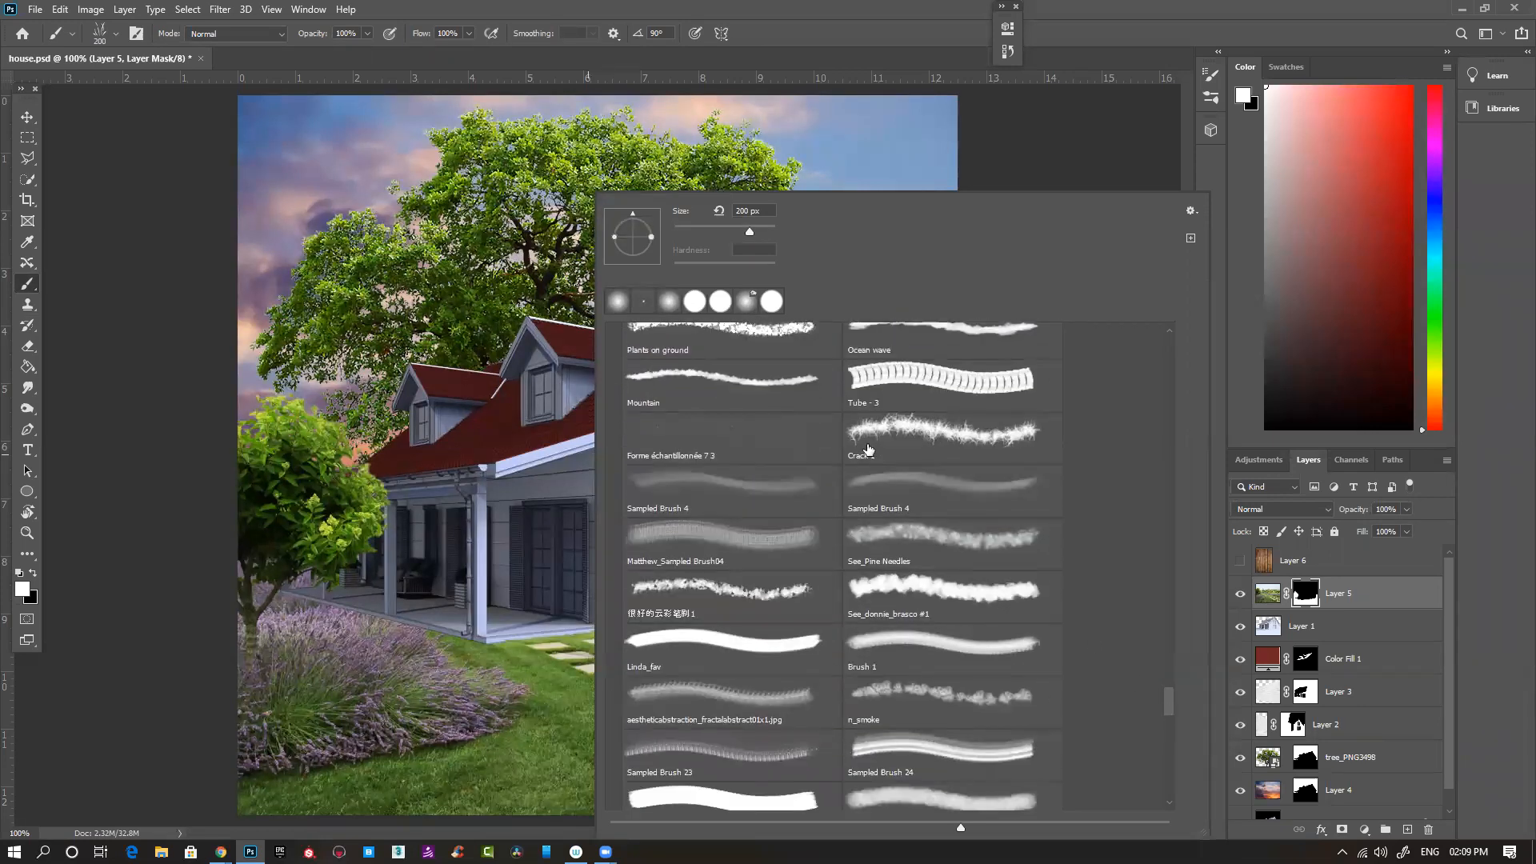
left_click_drag(1169, 707, 1160, 765)
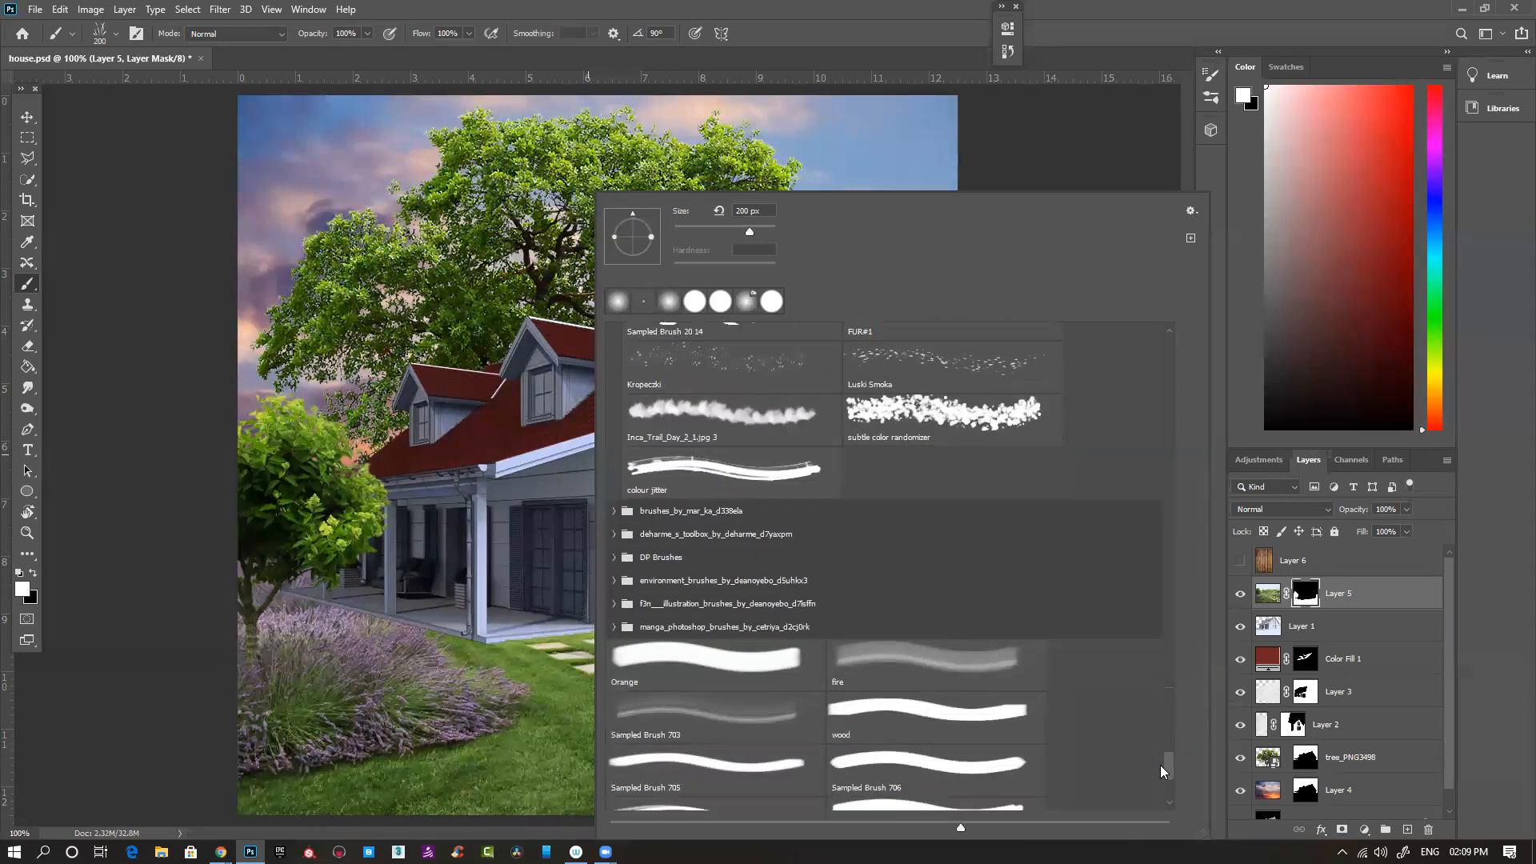
left_click(1074, 32)
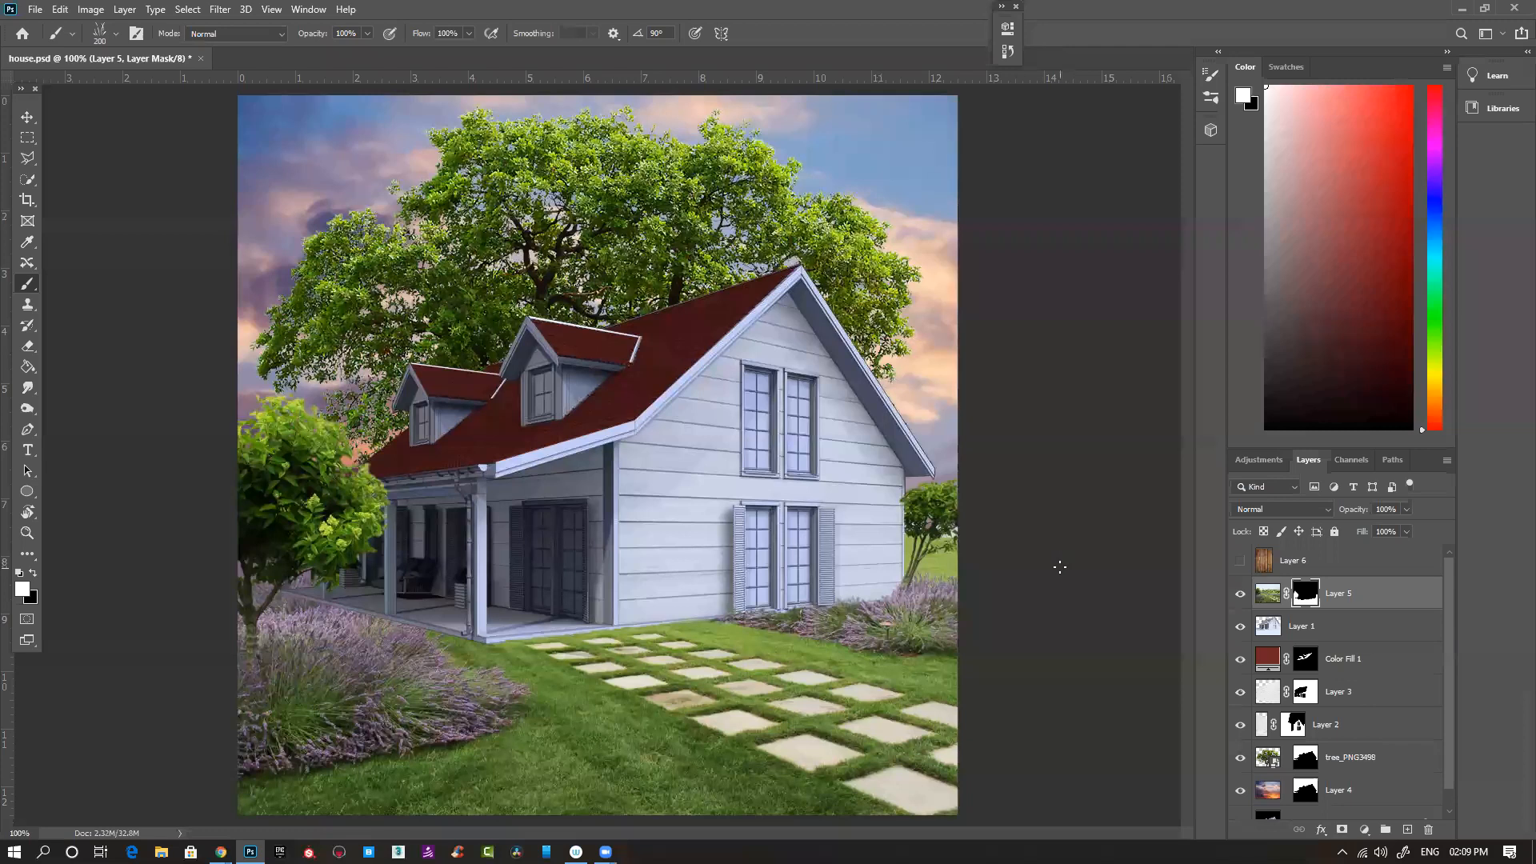
- Paint white on Layer 5's mask with a much smaller Grass - 2 brush to create a grassy edge along the porch's base
left_click(637, 640, "ctrl")
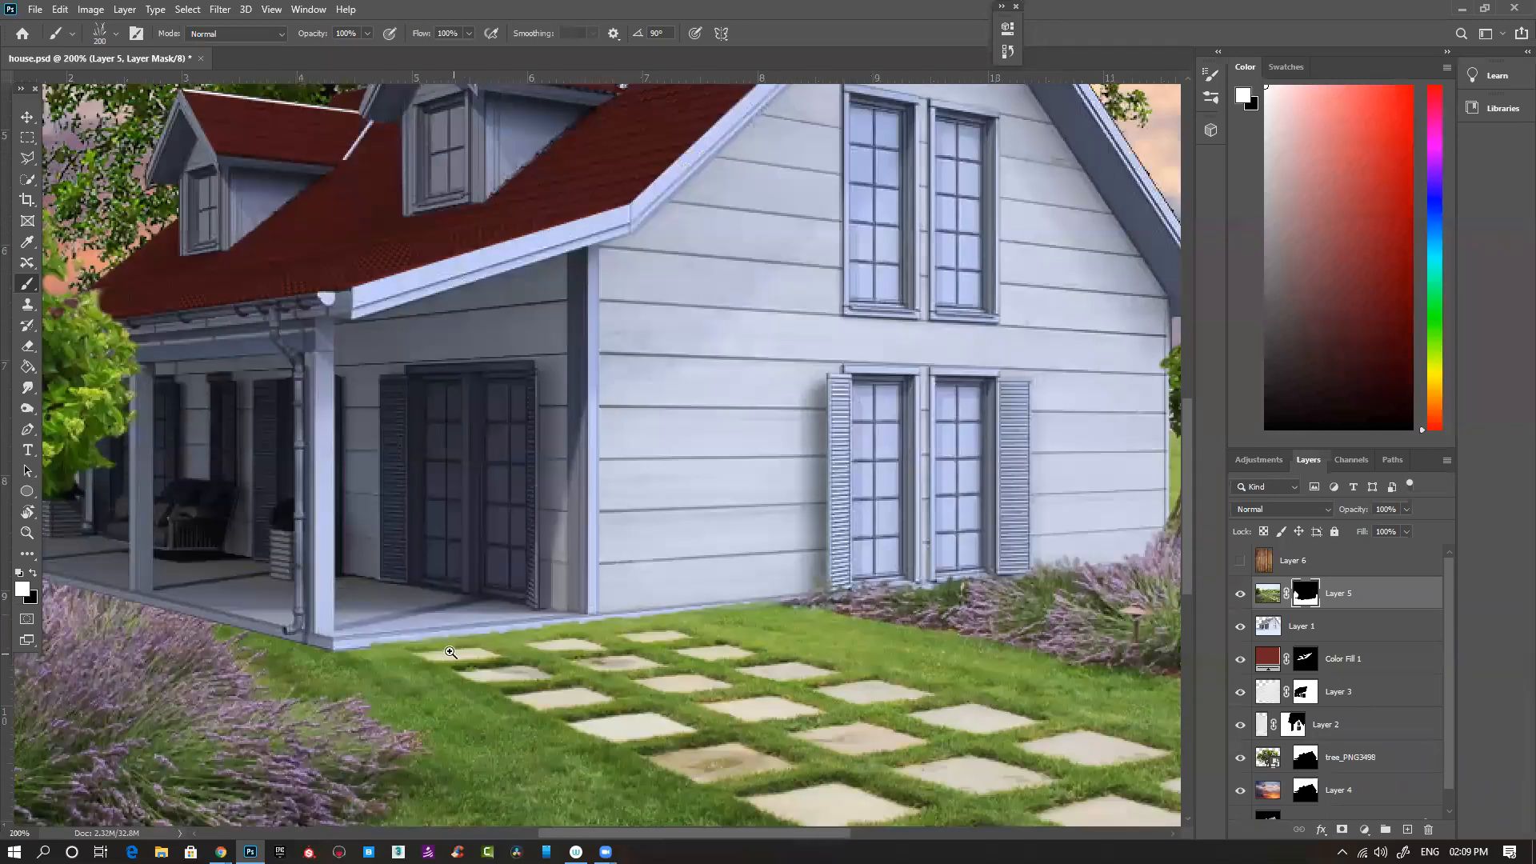
left_click(450, 653, "ctrl")
left_click(433, 641, "ctrl")
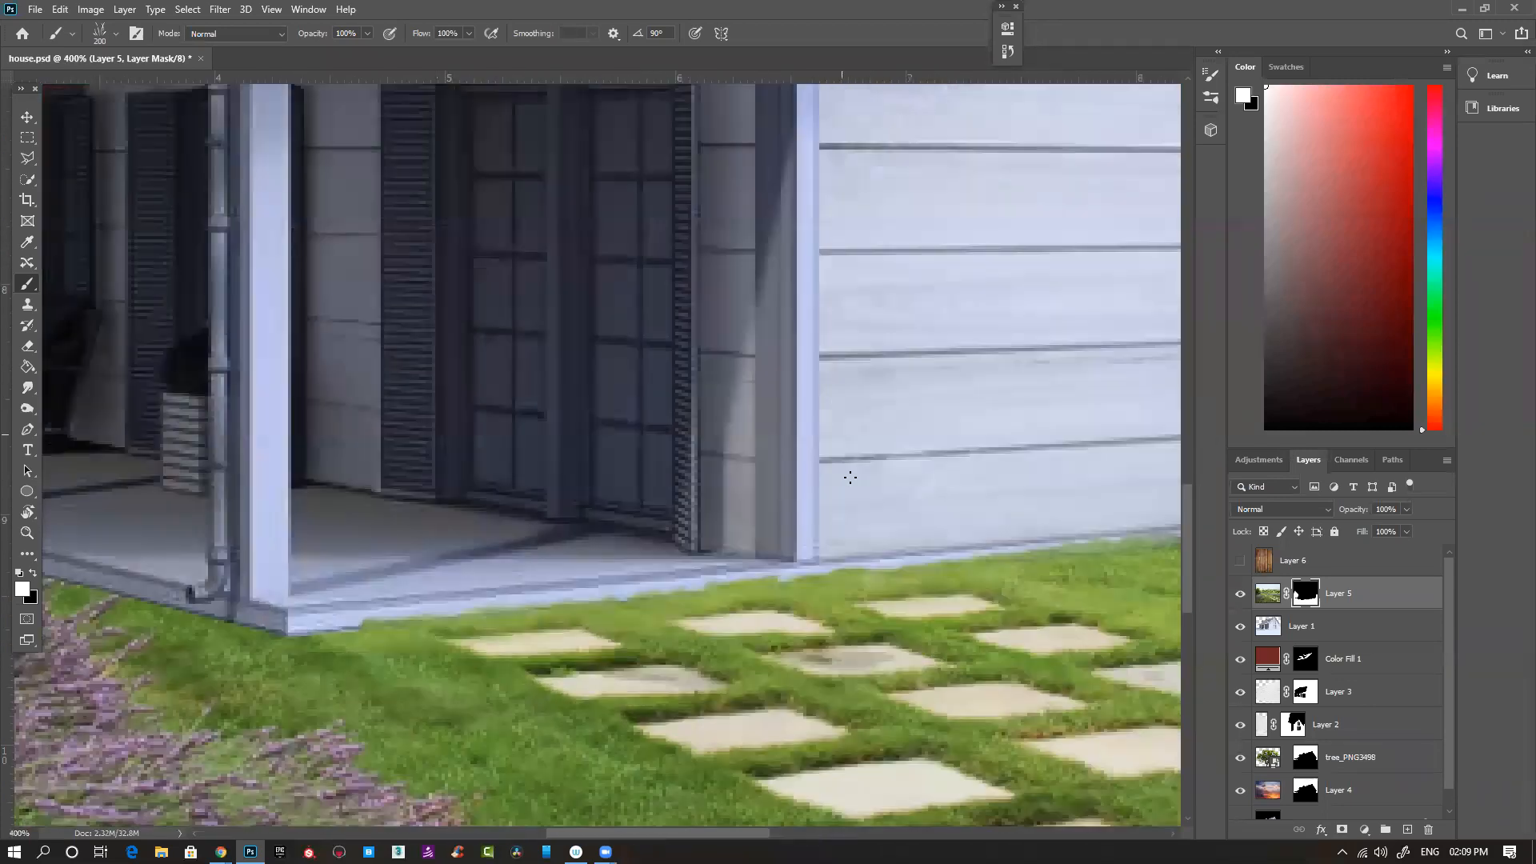
key("bracketright")
key("bracketright")
key("bracketright")
key("bracketright")
key("bracketright")
key("bracketright")
key("bracketright")
key("bracketright")
left_click_drag(580, 592, 601, 591)
key("ctrl+z")
key("bracketright")
key("bracketleft")
key("bracketleft")
key("bracketleft")
key("bracketleft")
mouse_move(264, 640)
left_mouse_down()
mouse_move(384, 620)
mouse_move(352, 648)
mouse_move(504, 606)
mouse_move(472, 620)
mouse_move(660, 600)
left_mouse_up()
key("bracketleft")
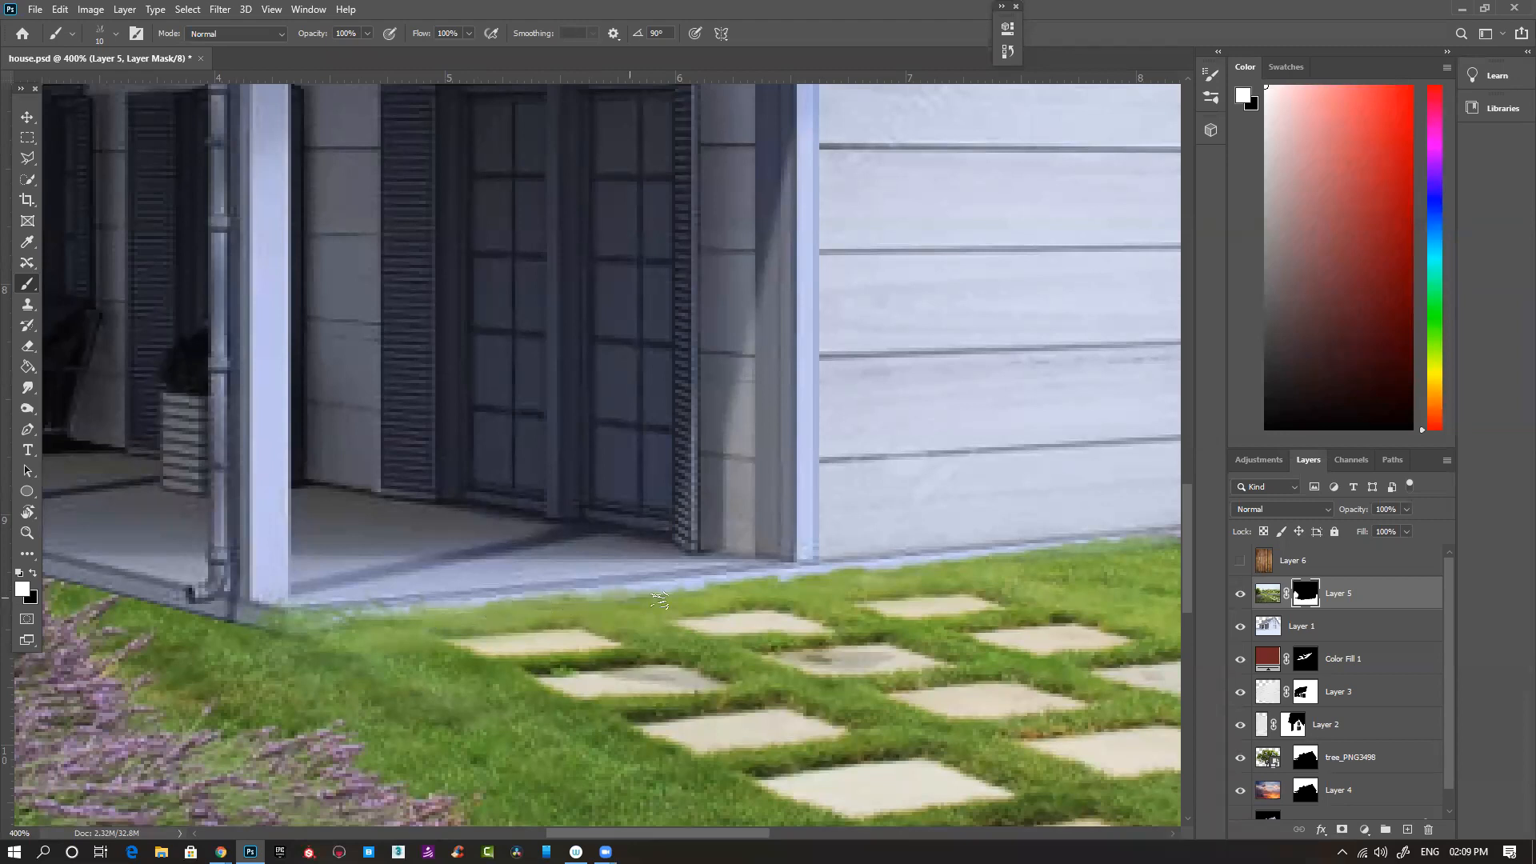
- Paint white grass blades on Layer 5's mask along the base of the side wall with the brush at 25 px
key("bracketright")
key("bracketleft")
key("bracketright")
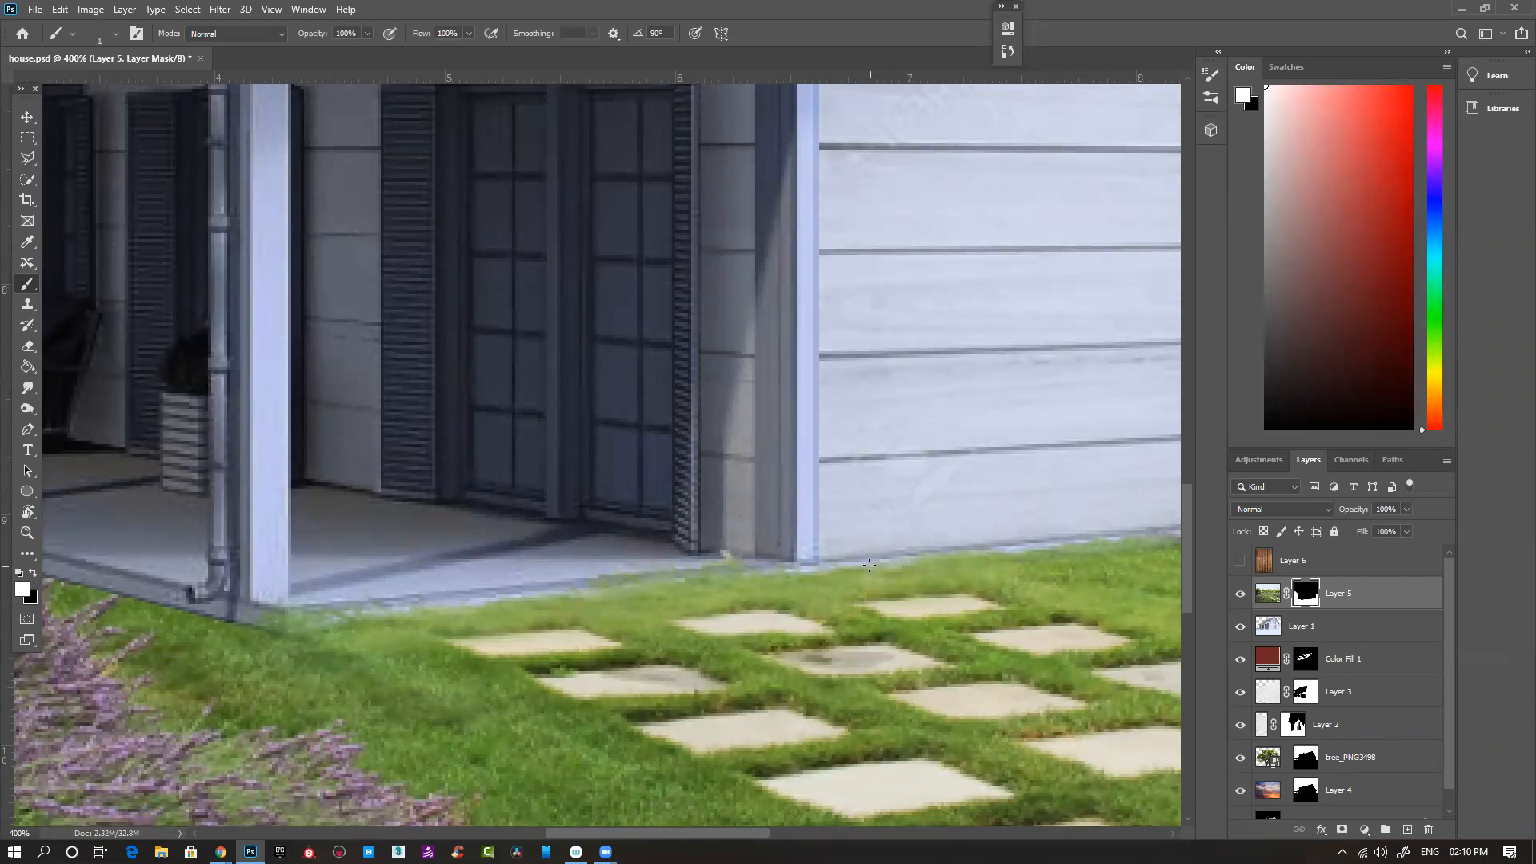
mouse_move(891, 533)
left_mouse_down()
mouse_move(1029, 531)
mouse_move(1064, 556)
mouse_move(1076, 540)
mouse_move(1109, 550)
left_mouse_up()
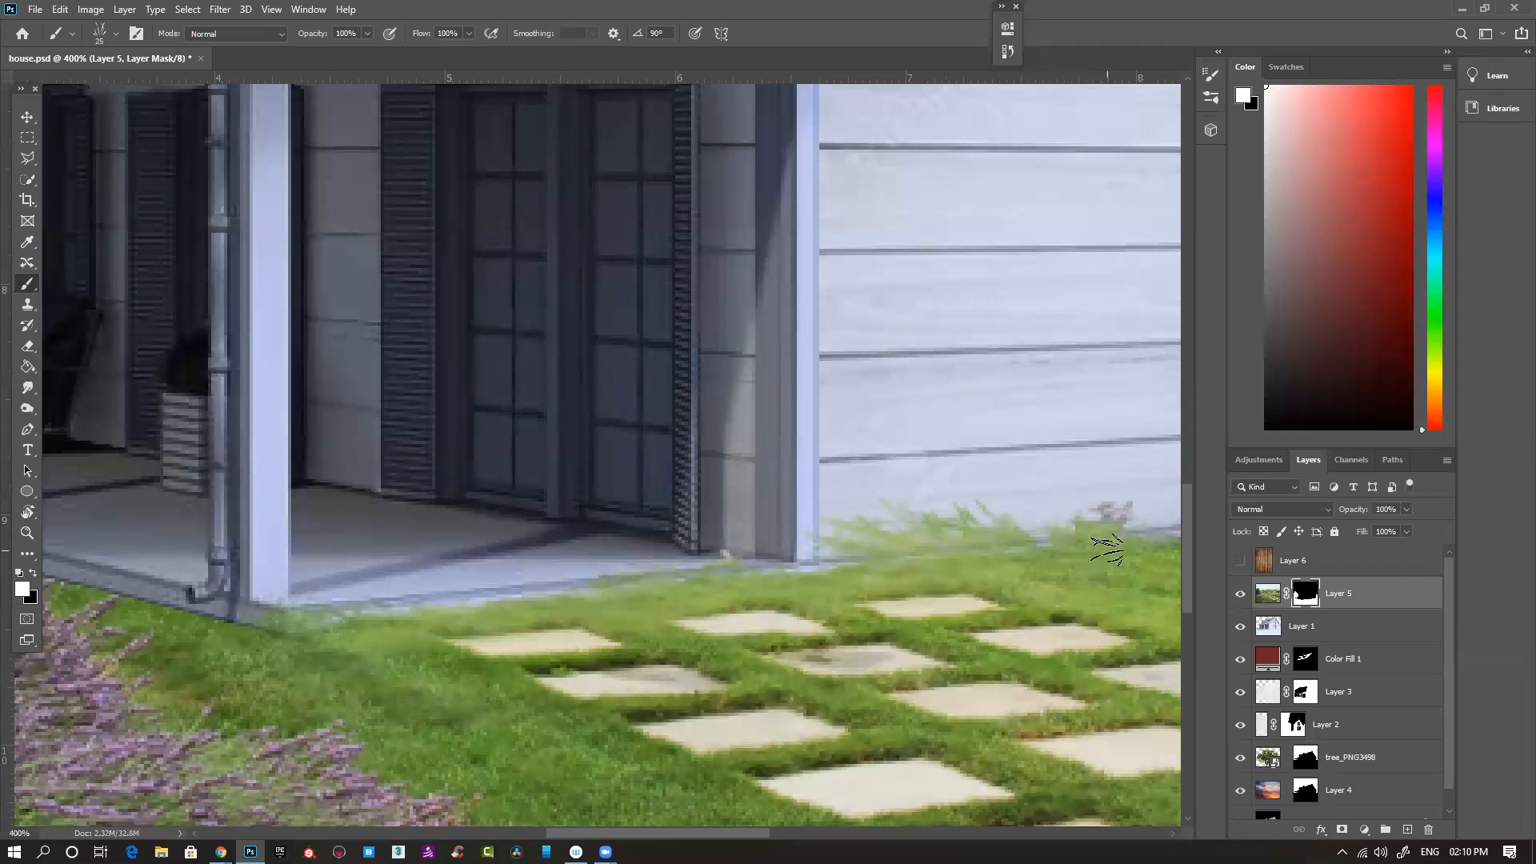
scroll(946, 547, "right", 3)
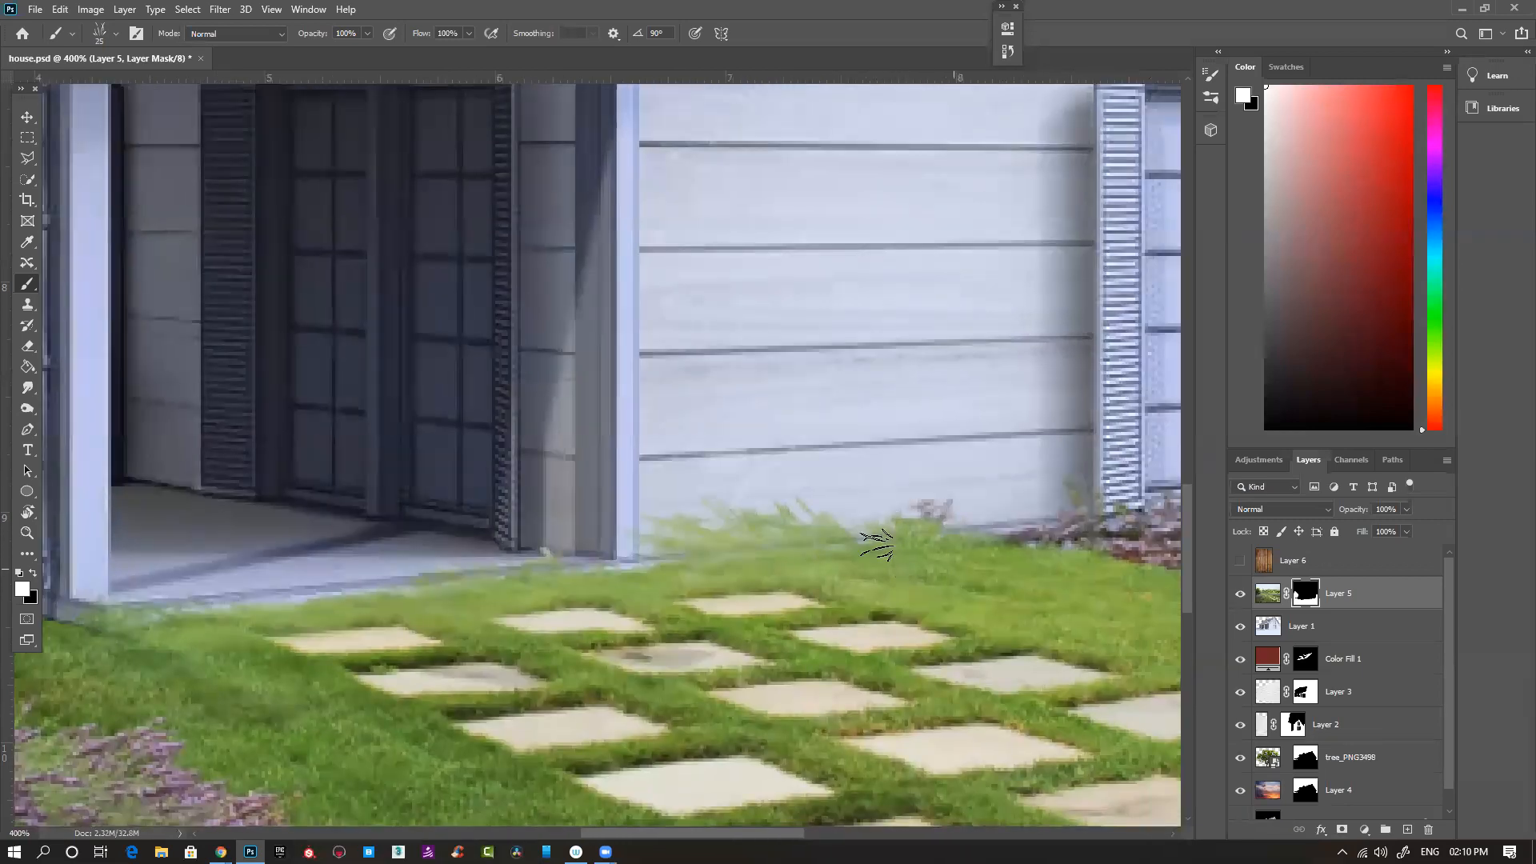
- Adjust the grass brush's scatter amount and lower its flow jitter
left_click(1211, 97)
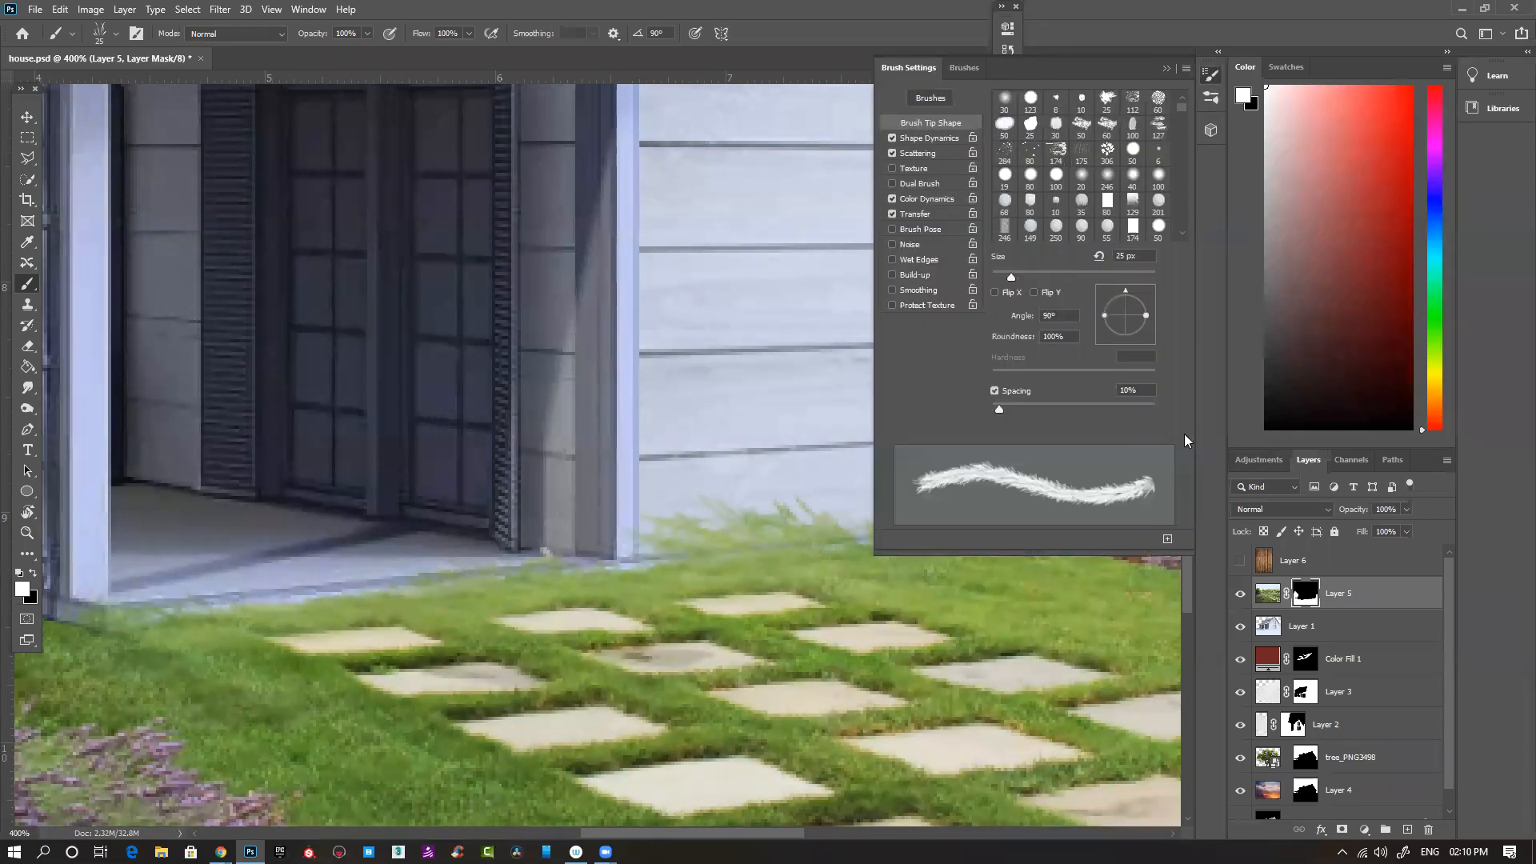
left_click(925, 152)
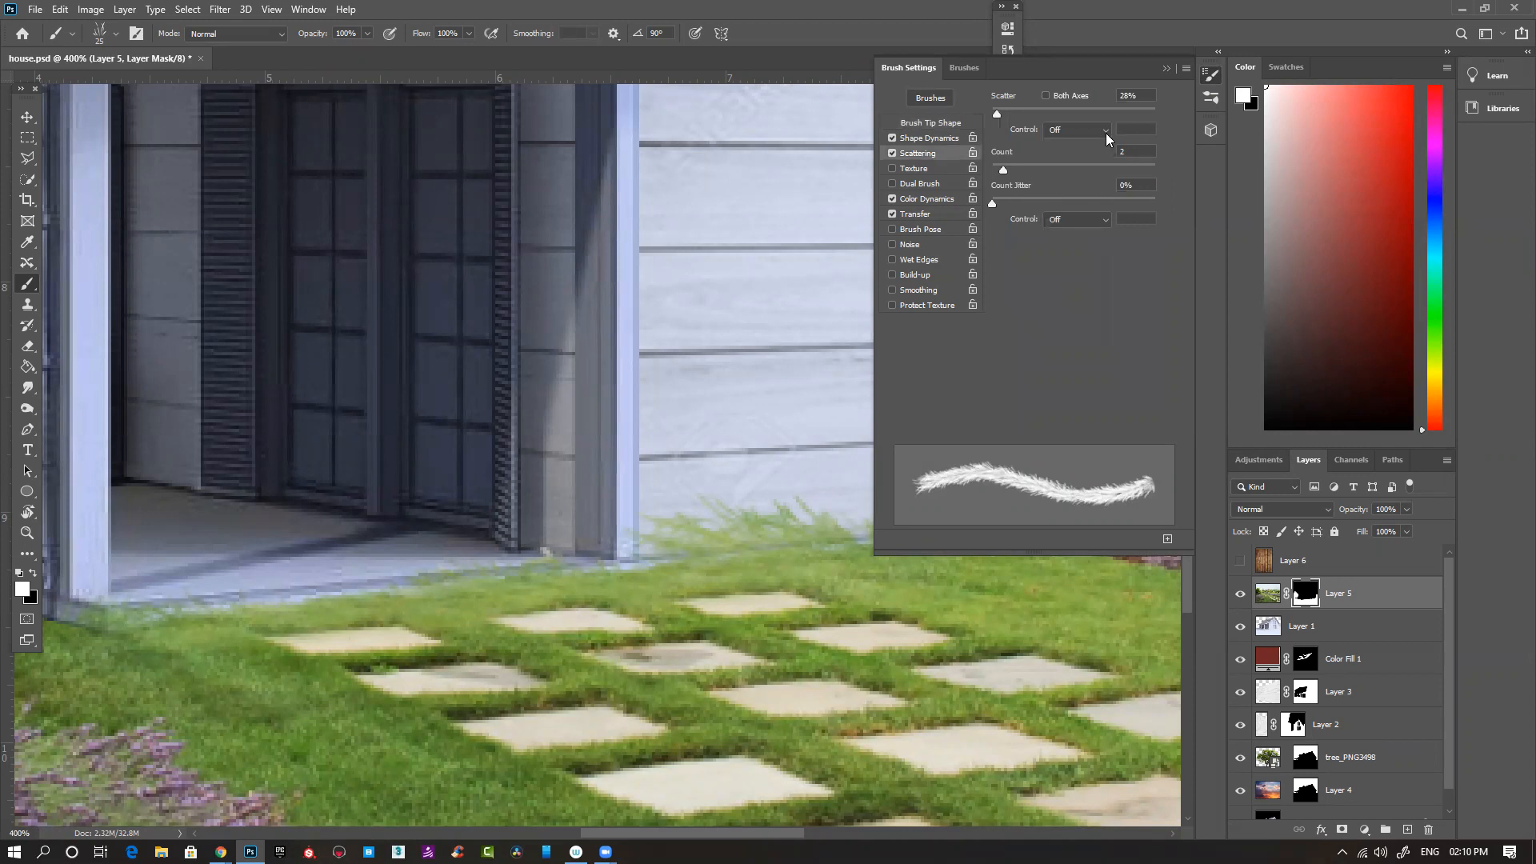
mouse_move(996, 113)
left_mouse_down()
mouse_move(978, 114)
mouse_move(1053, 118)
mouse_move(994, 118)
left_mouse_up()
left_click(917, 213)
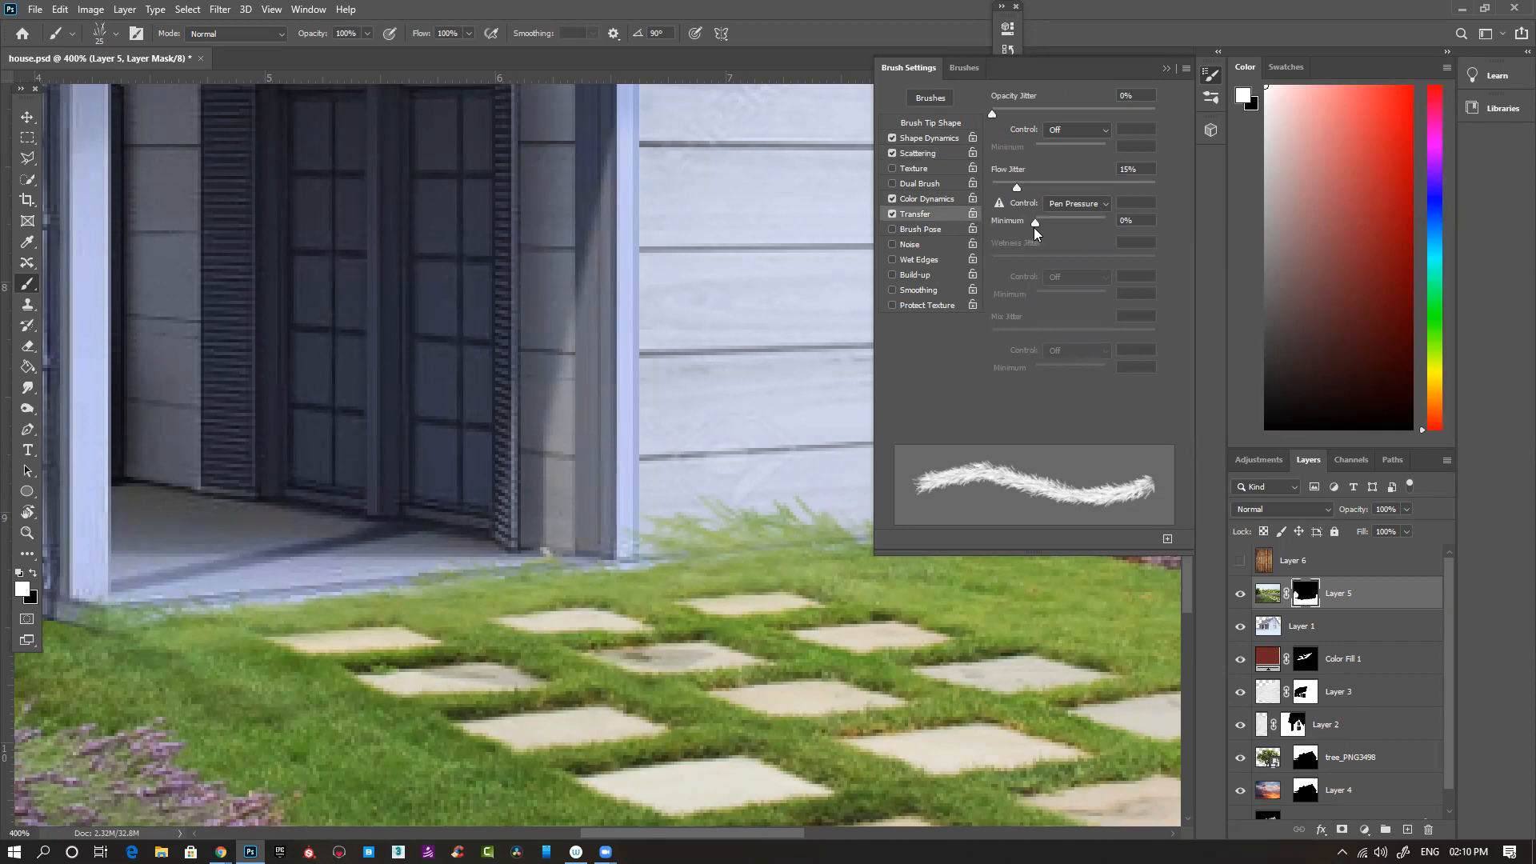
left_click_drag(1017, 187, 947, 187)
- Rotate the grass brush tip to an angle of -1° so its blades point upward
left_click(929, 123)
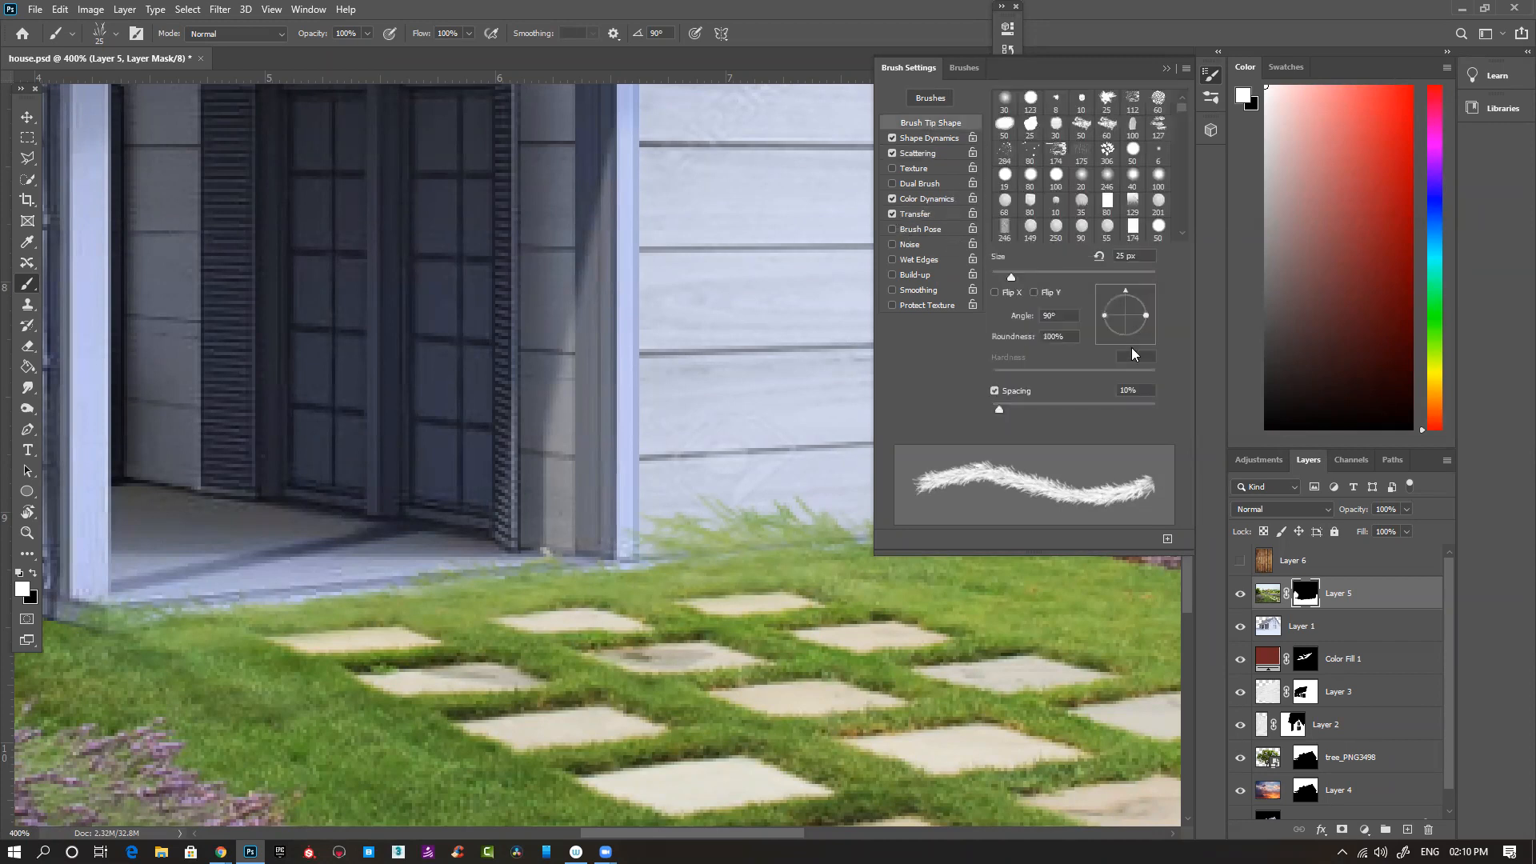
left_click_drag(1127, 288, 1168, 315)
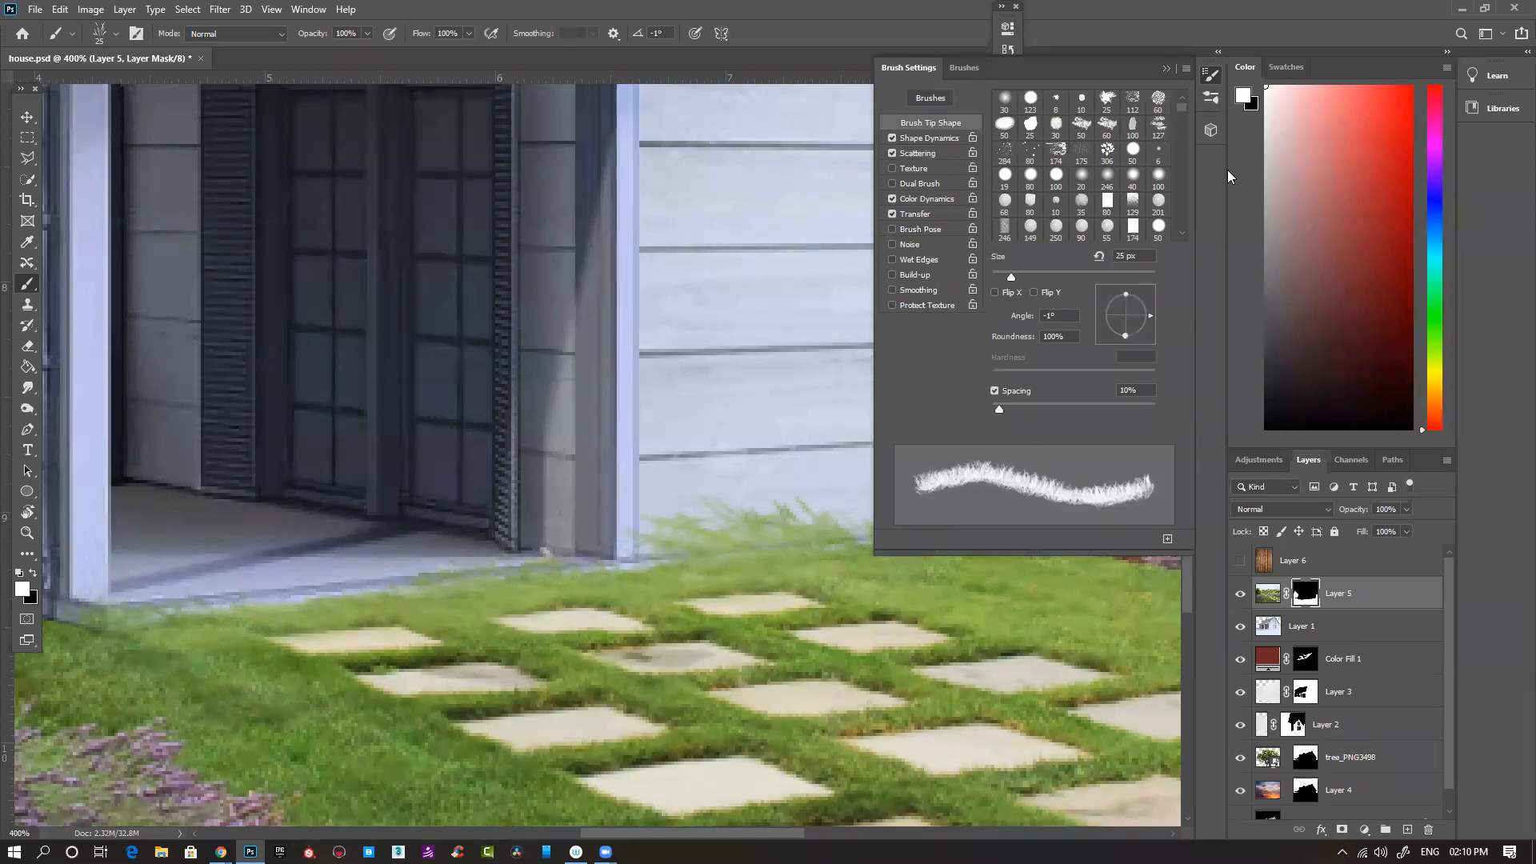
left_click(1168, 69)
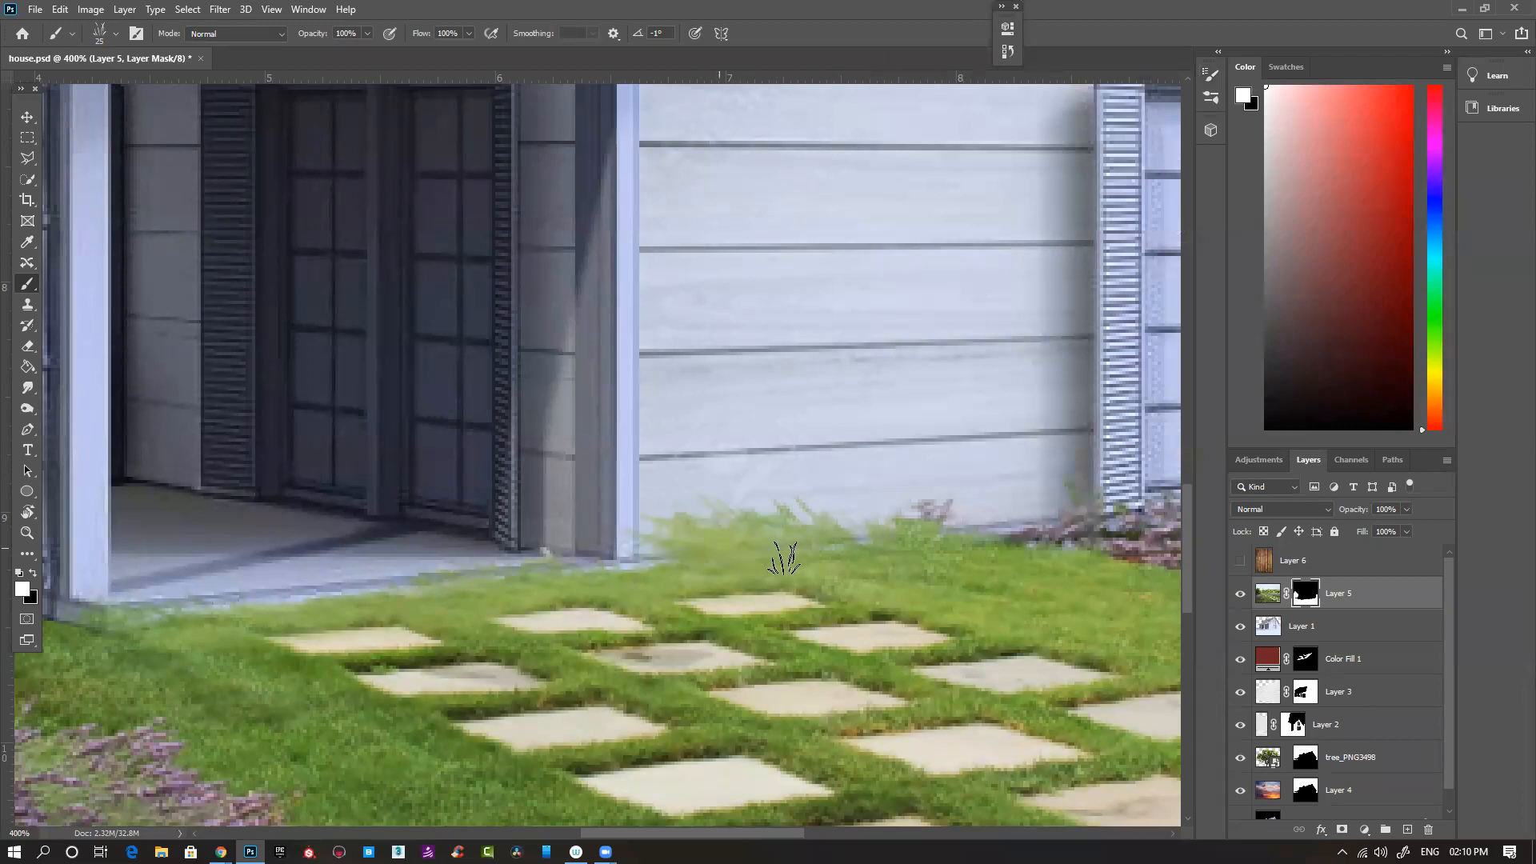
- Paint upright grass and lavender tips on Layer 5's mask along the side wall with larger brush sizes, and undo the last strokes
mouse_move(938, 537)
left_mouse_down()
mouse_move(1046, 528)
mouse_move(984, 520)
mouse_move(897, 548)
left_mouse_up()
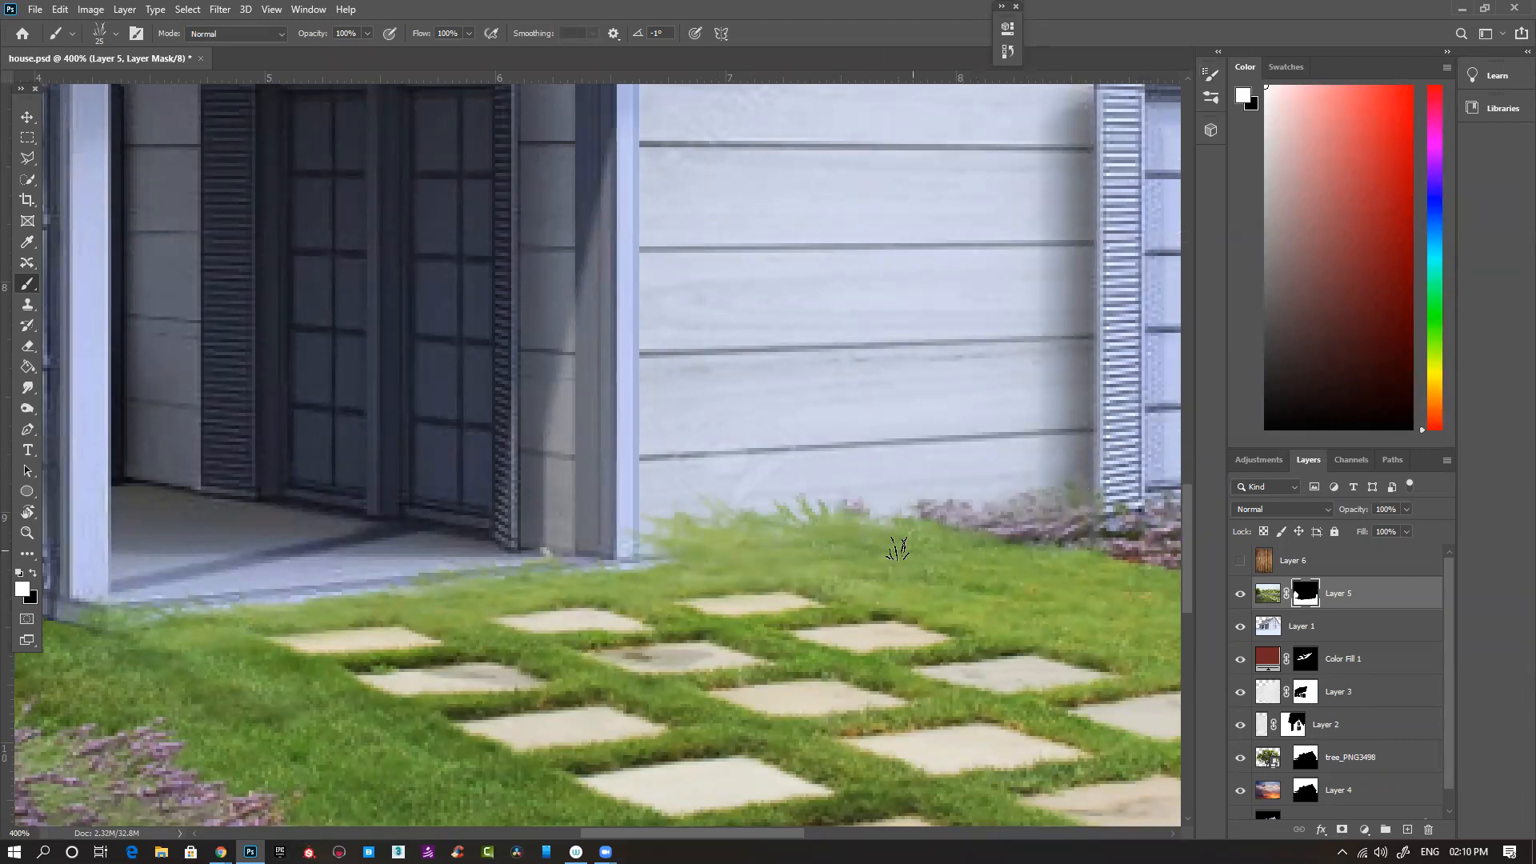
key("bracketright")
key("bracketright")
key("bracketright")
key("bracketleft")
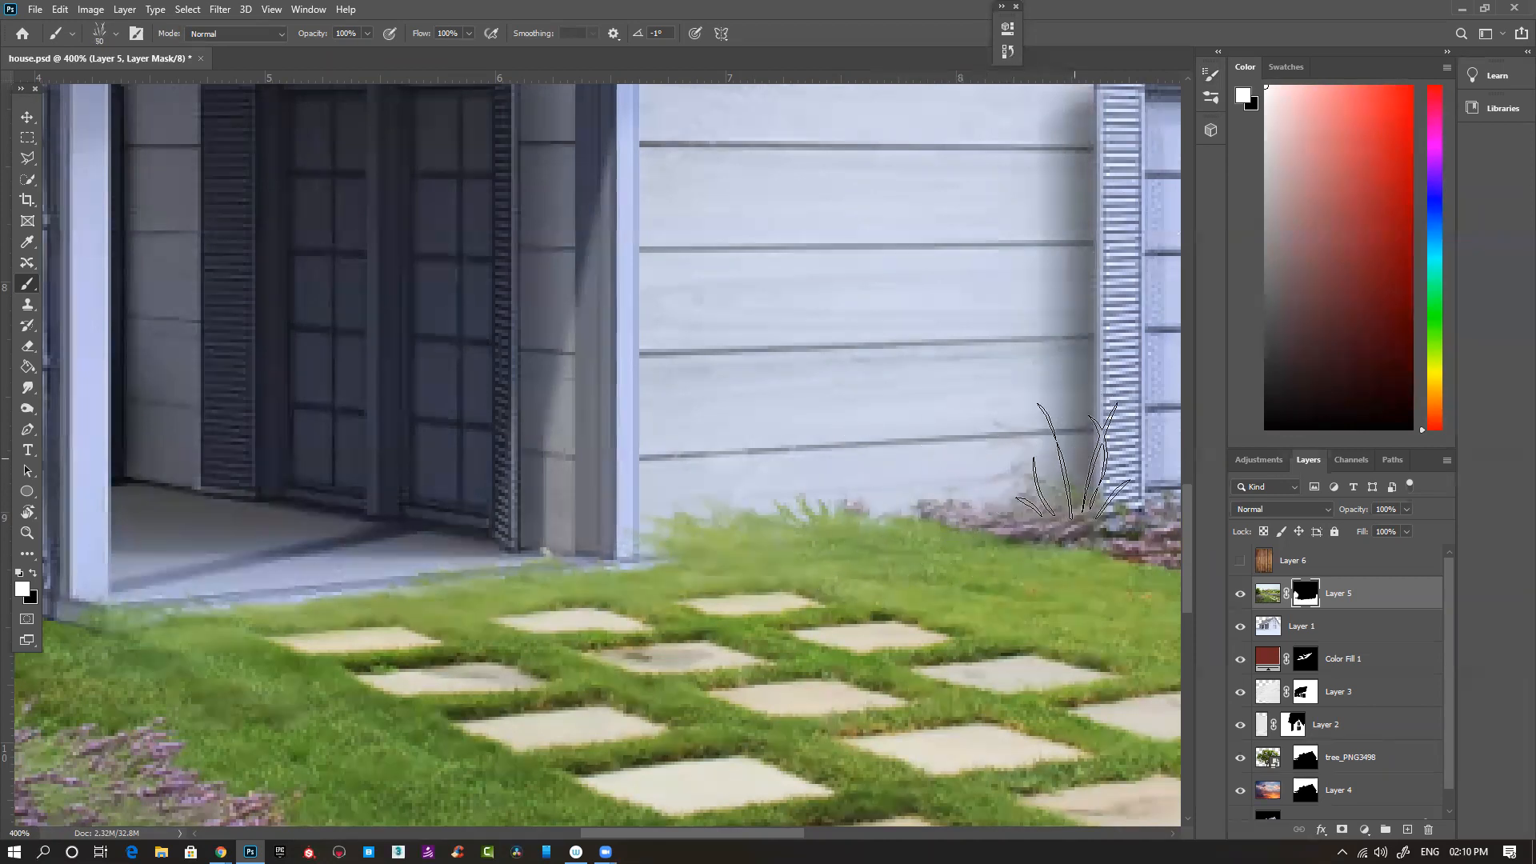
mouse_move(1074, 466)
left_mouse_down()
mouse_move(1012, 508)
mouse_move(808, 512)
left_mouse_up()
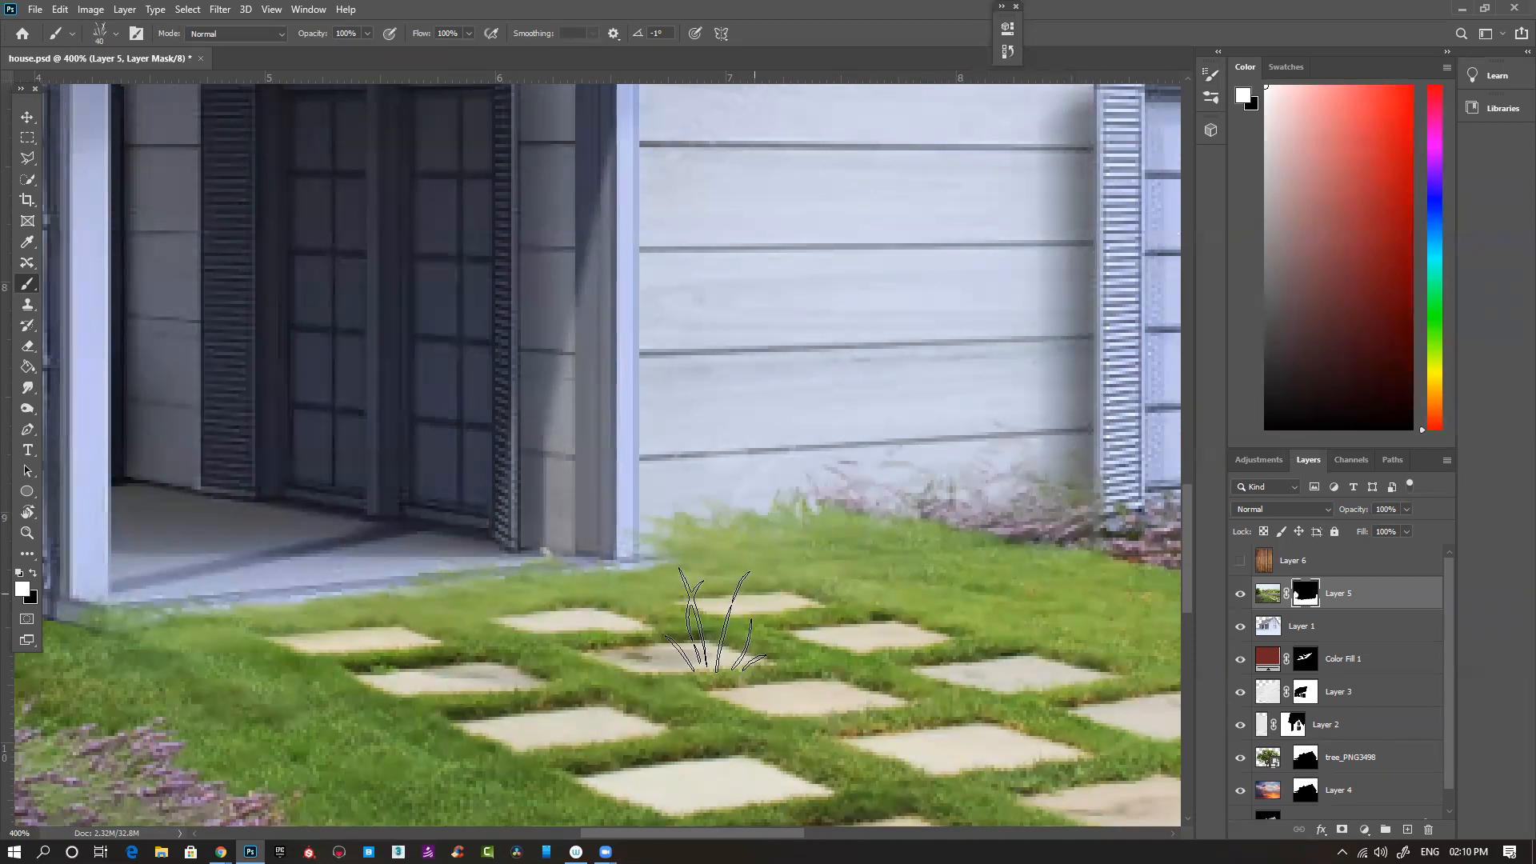
key("ctrl+z")
key("ctrl+z")
key("ctrl+z")
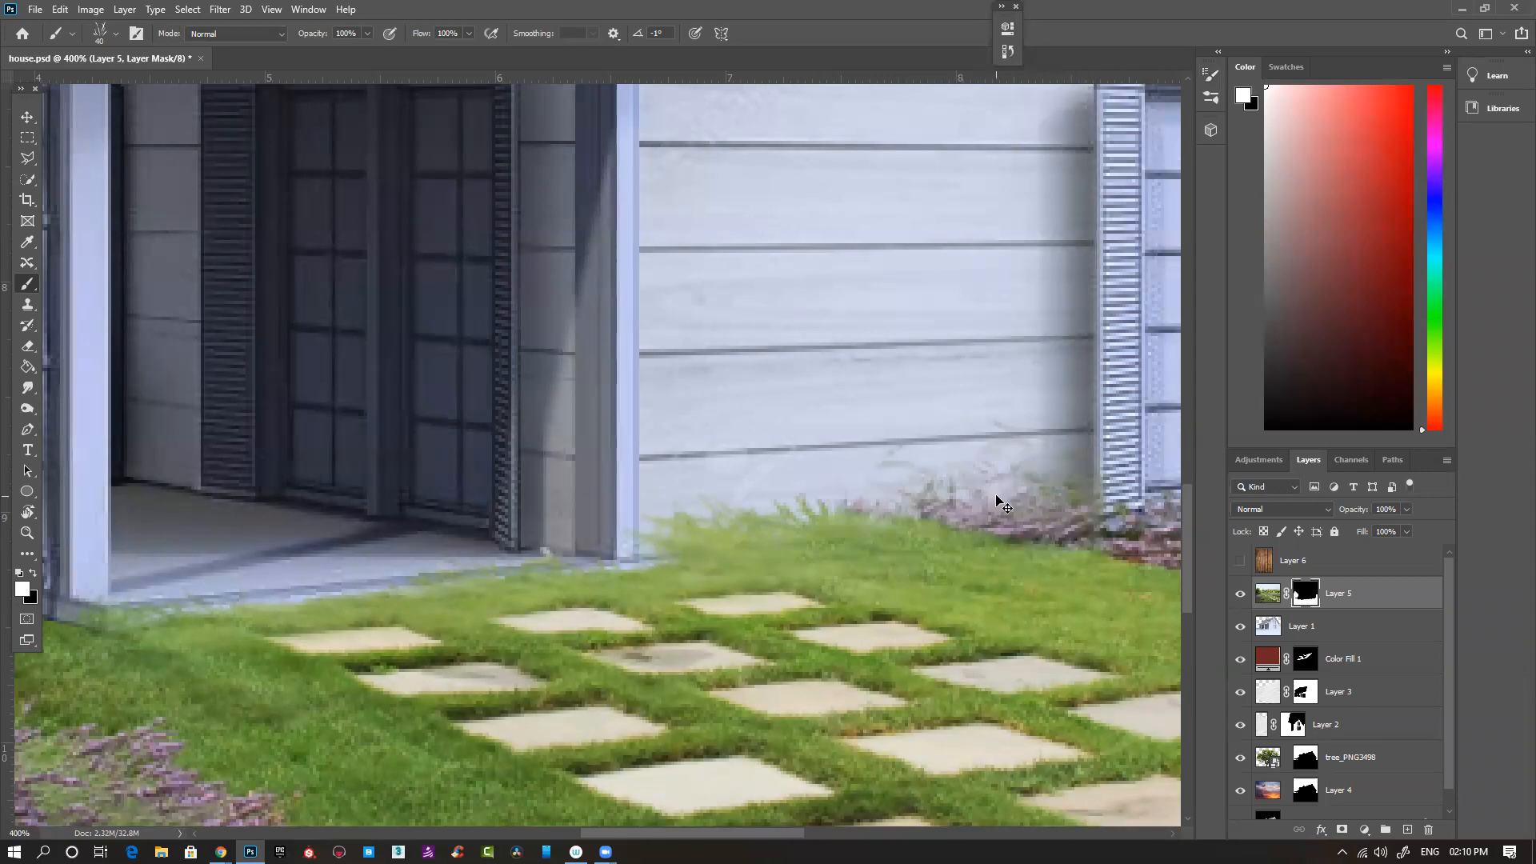
- Set the grass brush's scatter to 0% and count to 1, and turn off its Scattering option
left_click(1210, 74)
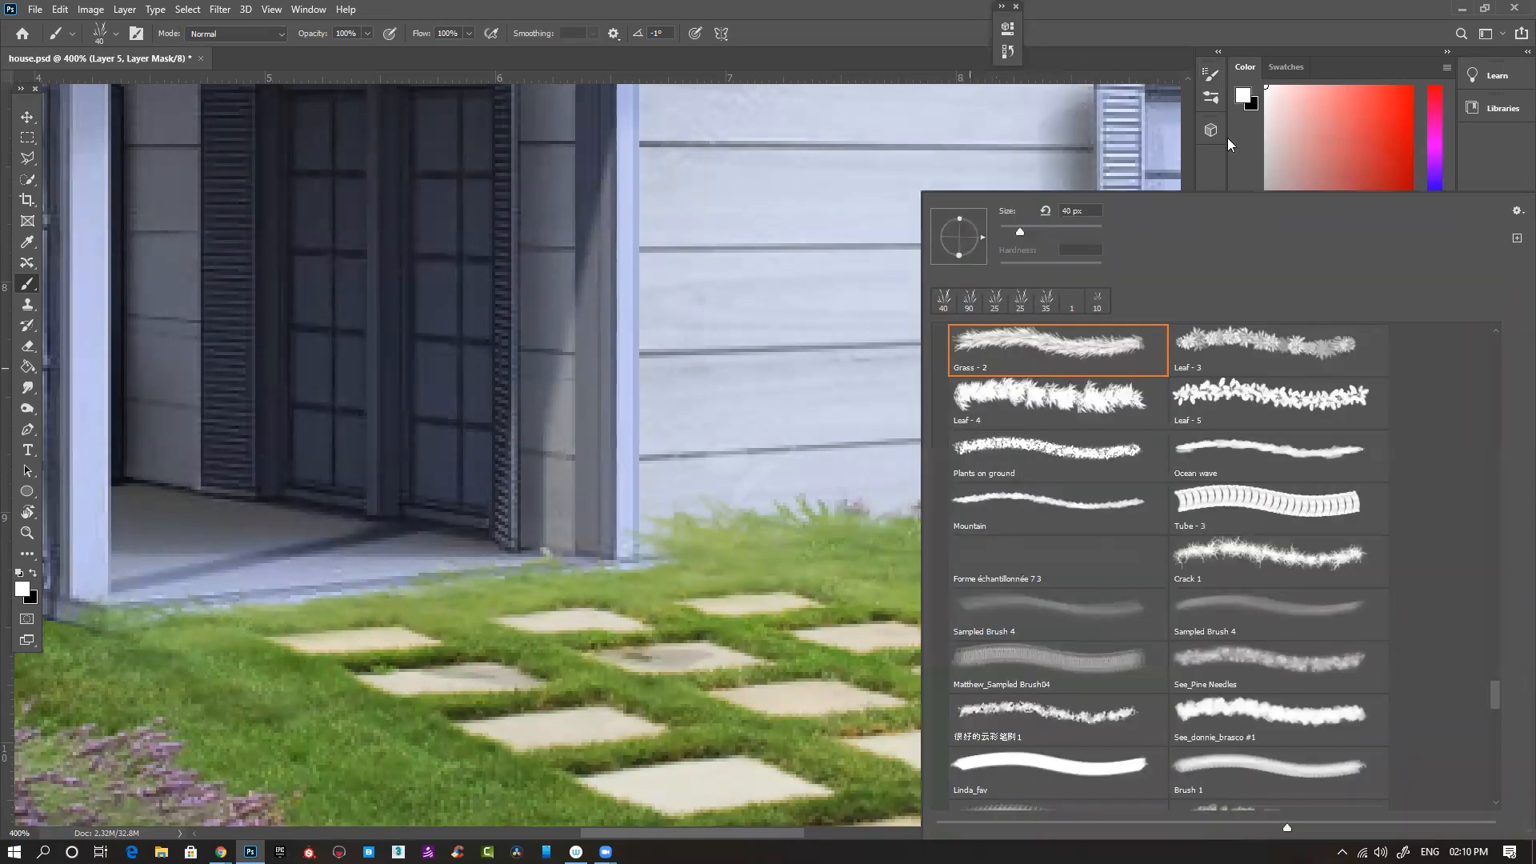
left_click(1212, 77)
left_click(928, 136)
left_click(920, 154)
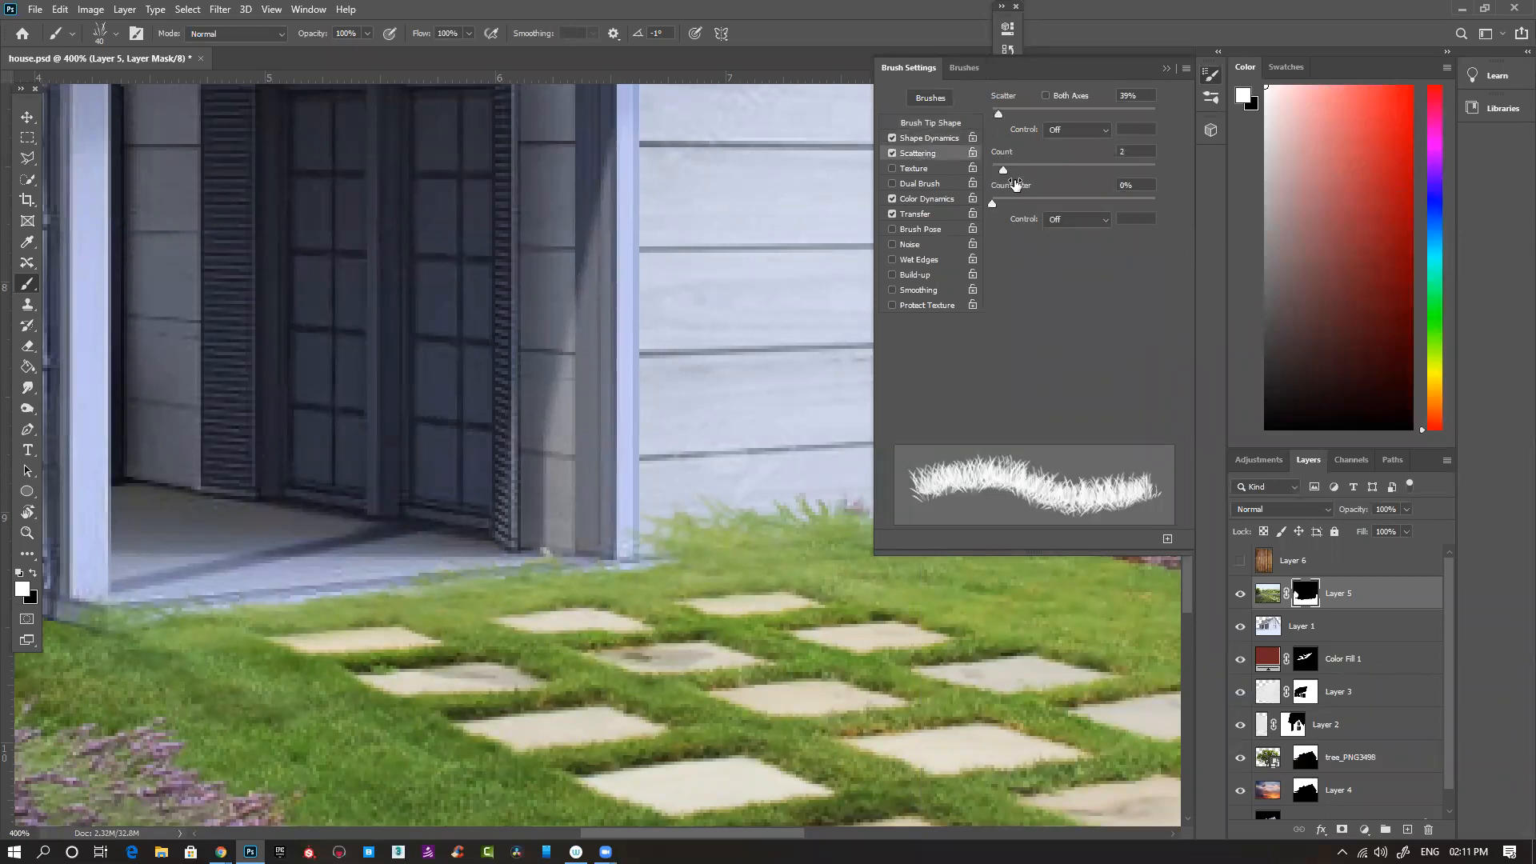
left_click_drag(1002, 171, 992, 175)
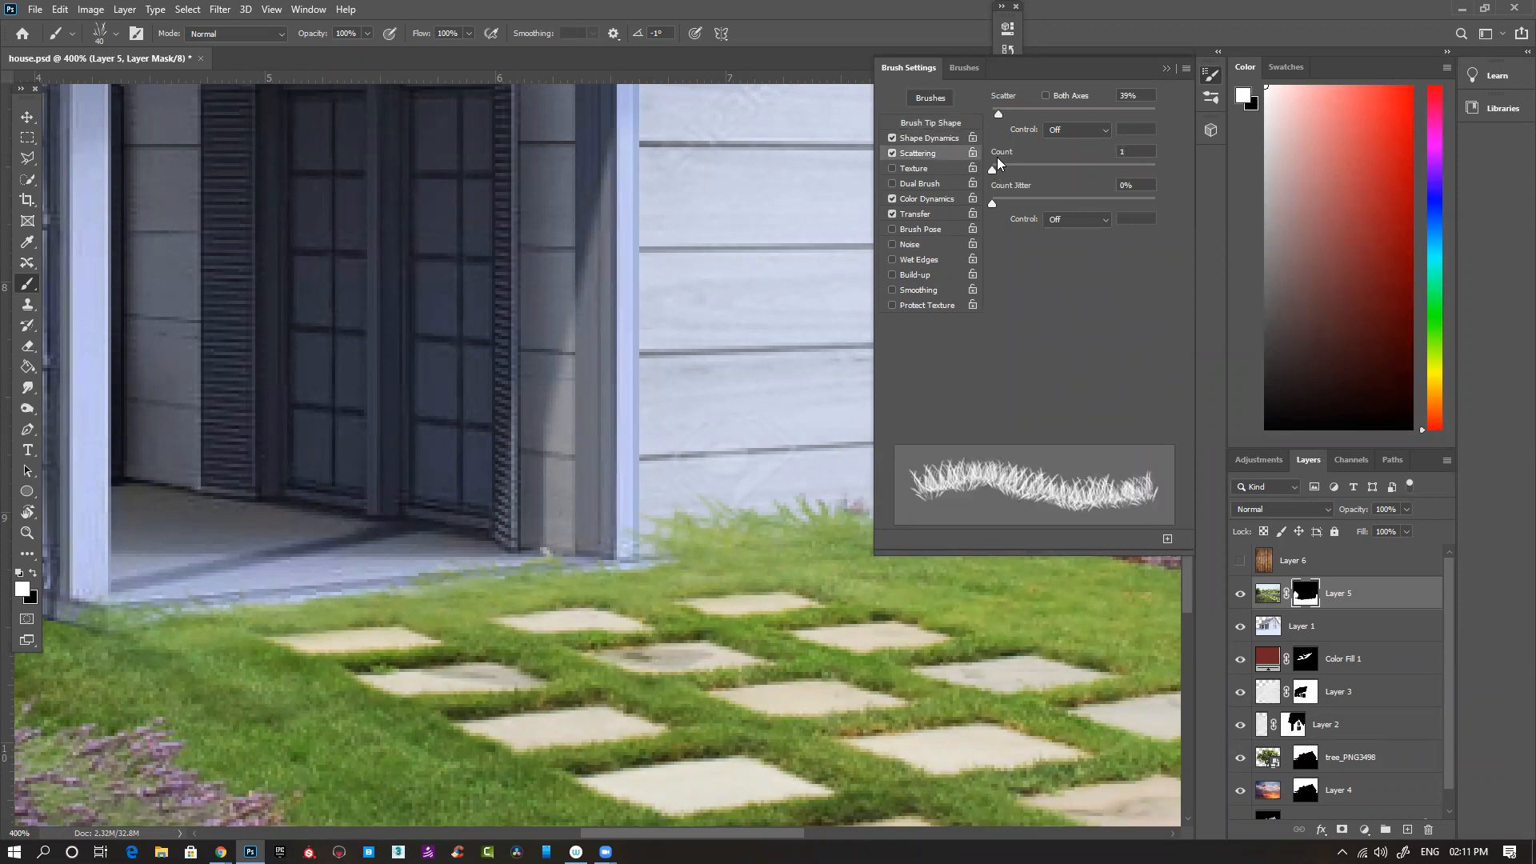
left_click_drag(997, 113, 978, 116)
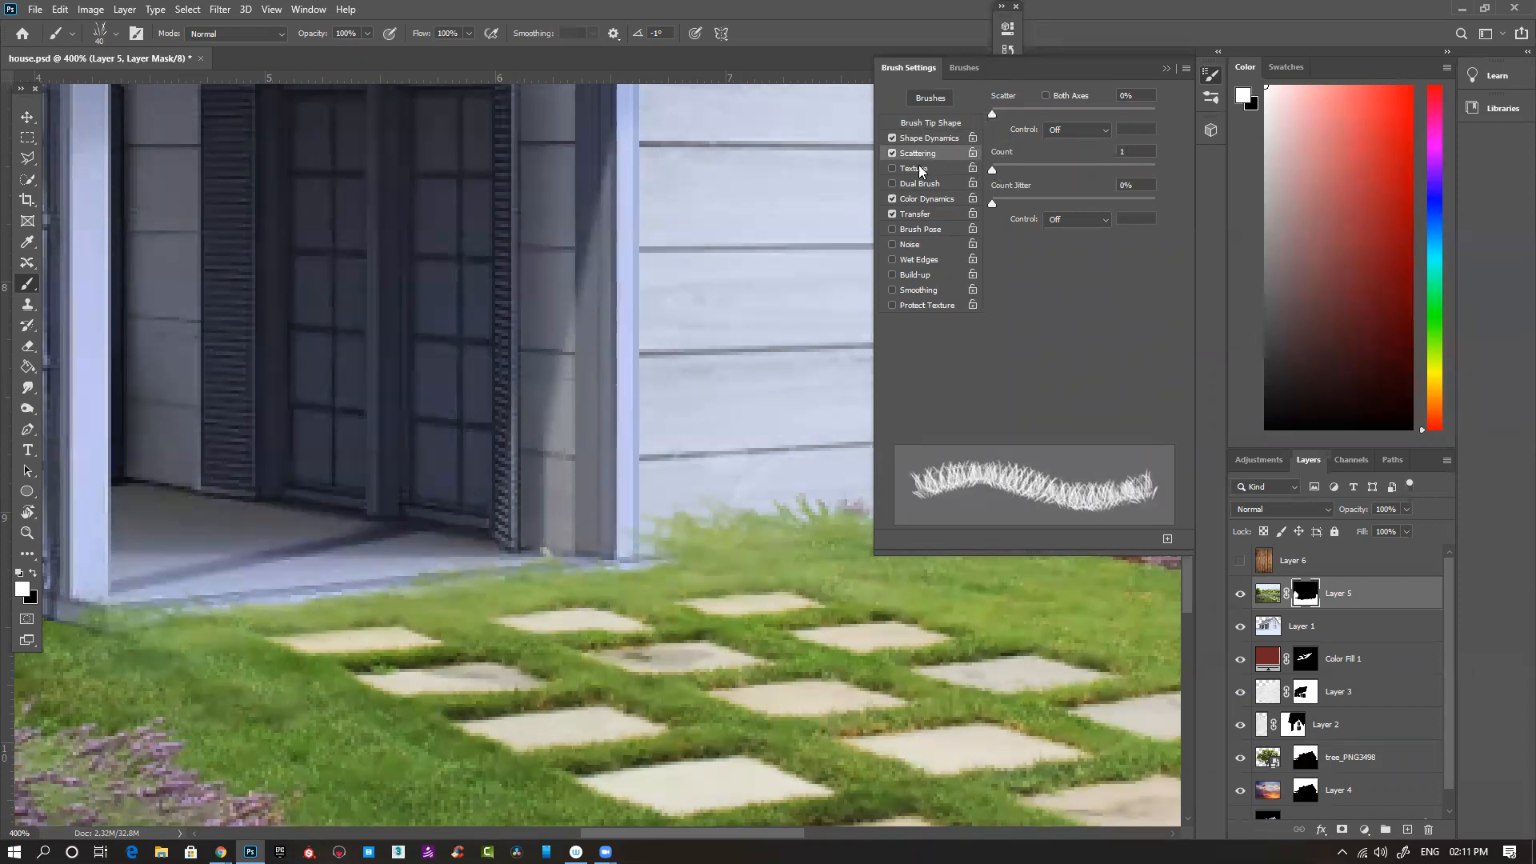
left_click(923, 216)
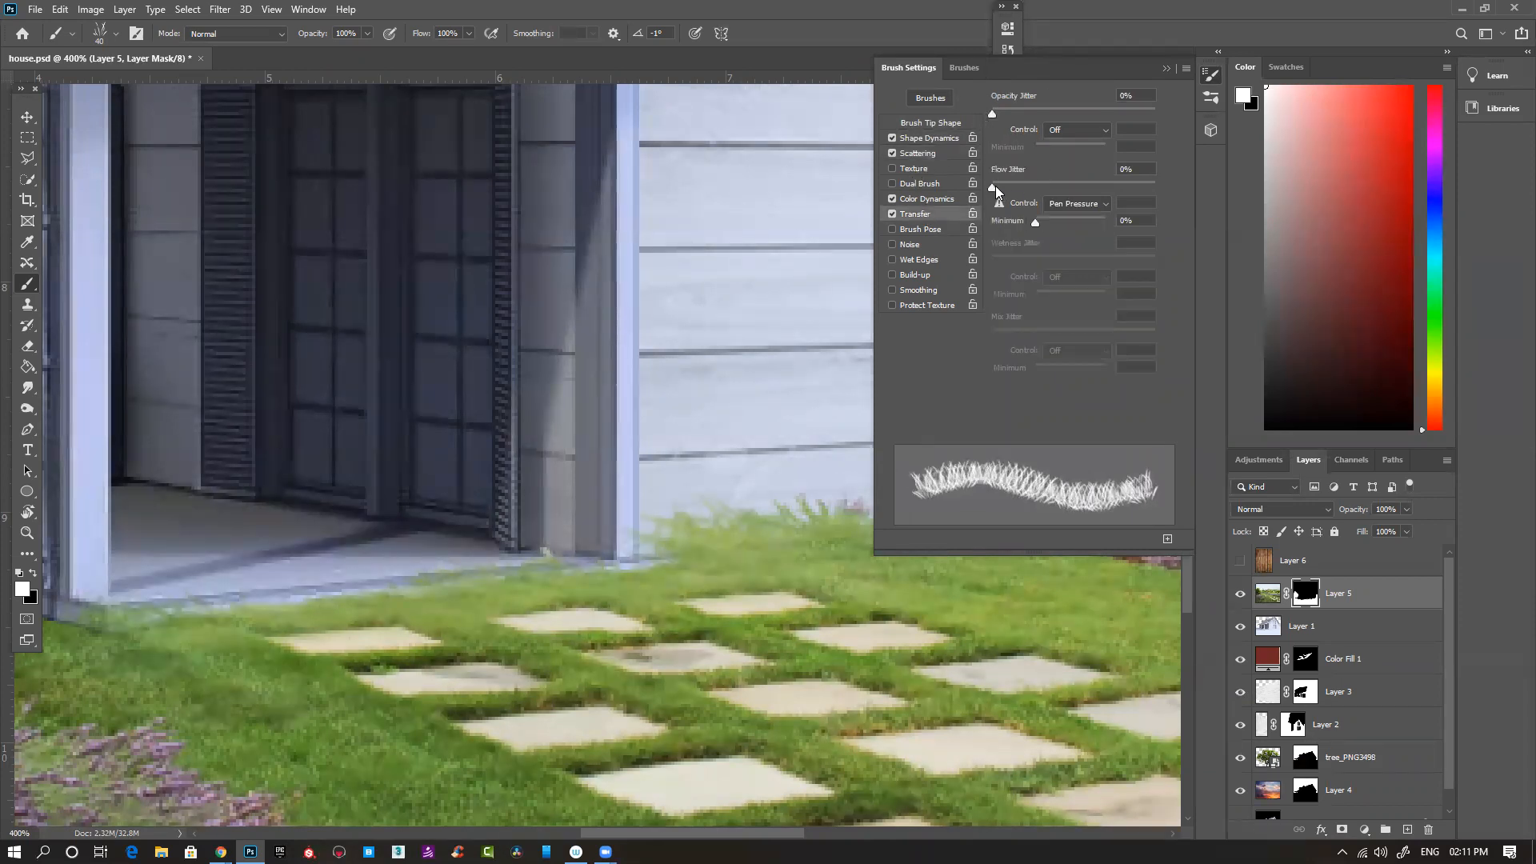
left_click(934, 200)
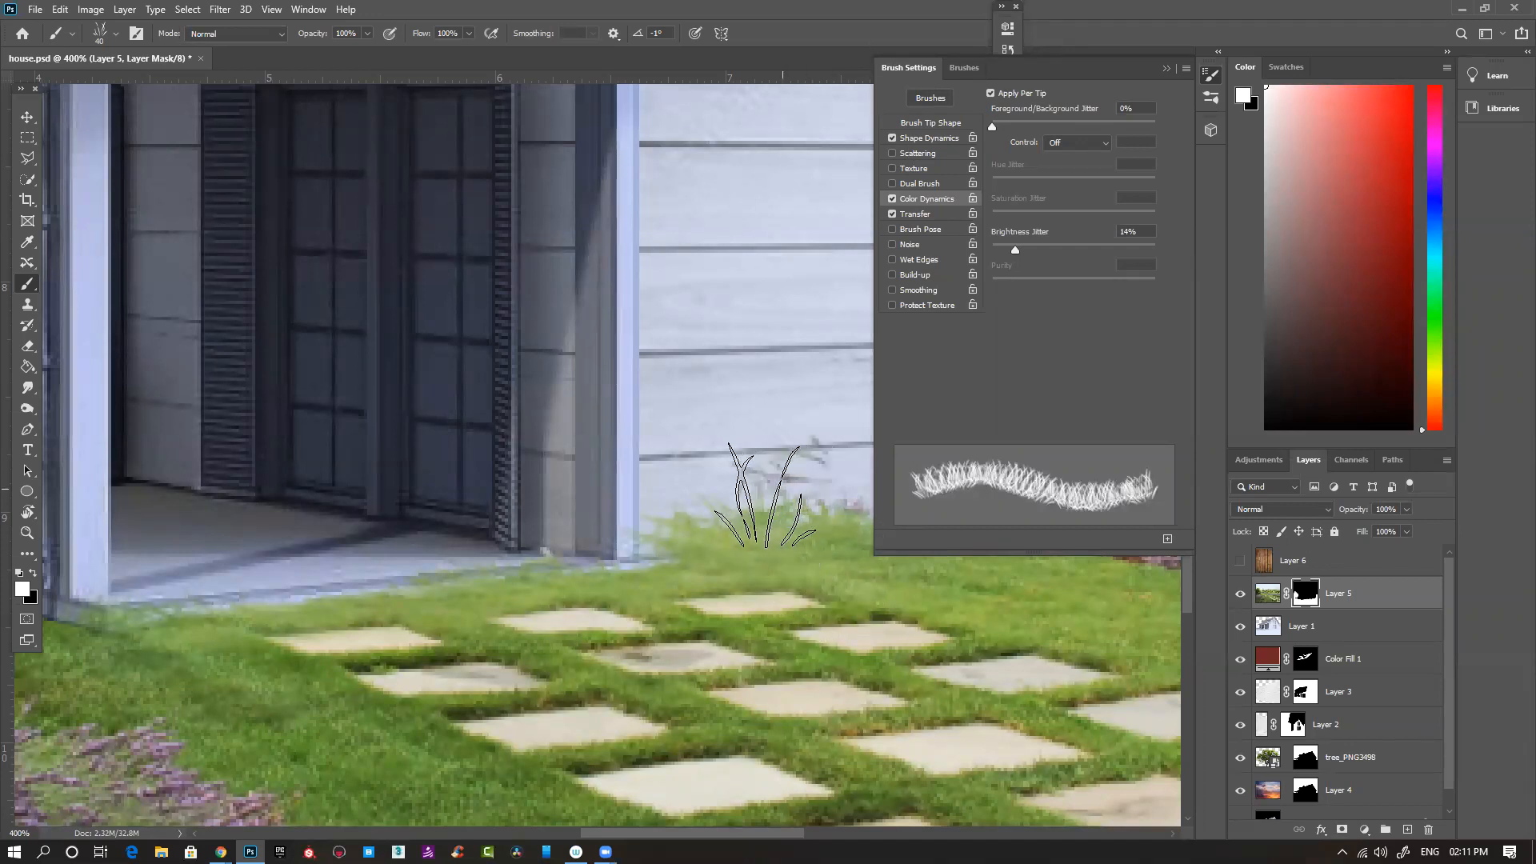
- Set the grass brush's angle and roundness controls to Off in Shape Dynamics
left_click(933, 139)
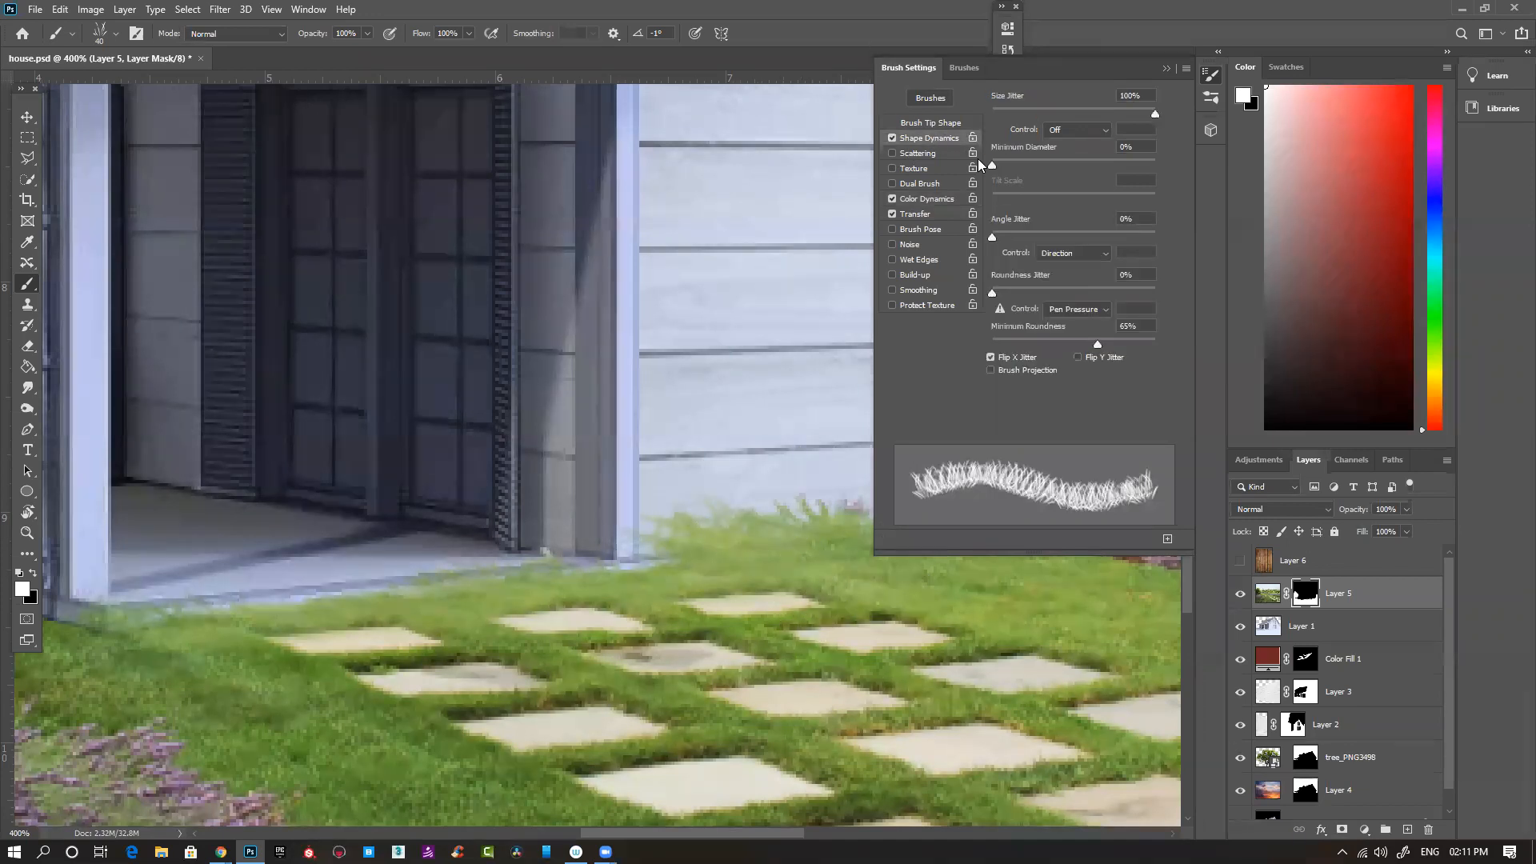
left_click(1080, 310)
left_click(1048, 307)
left_click(1071, 255)
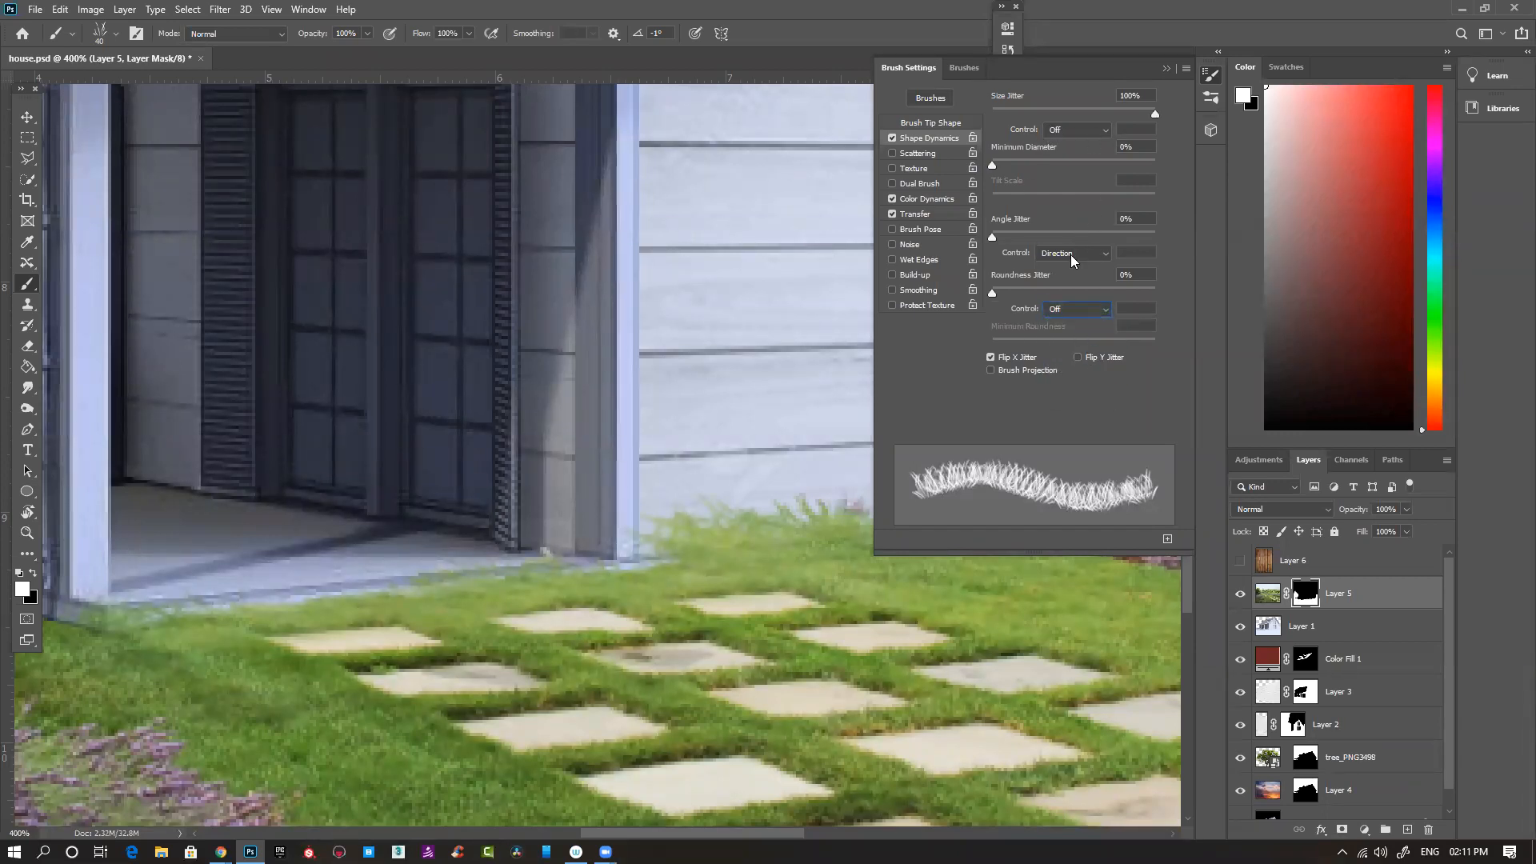
left_click(1060, 255)
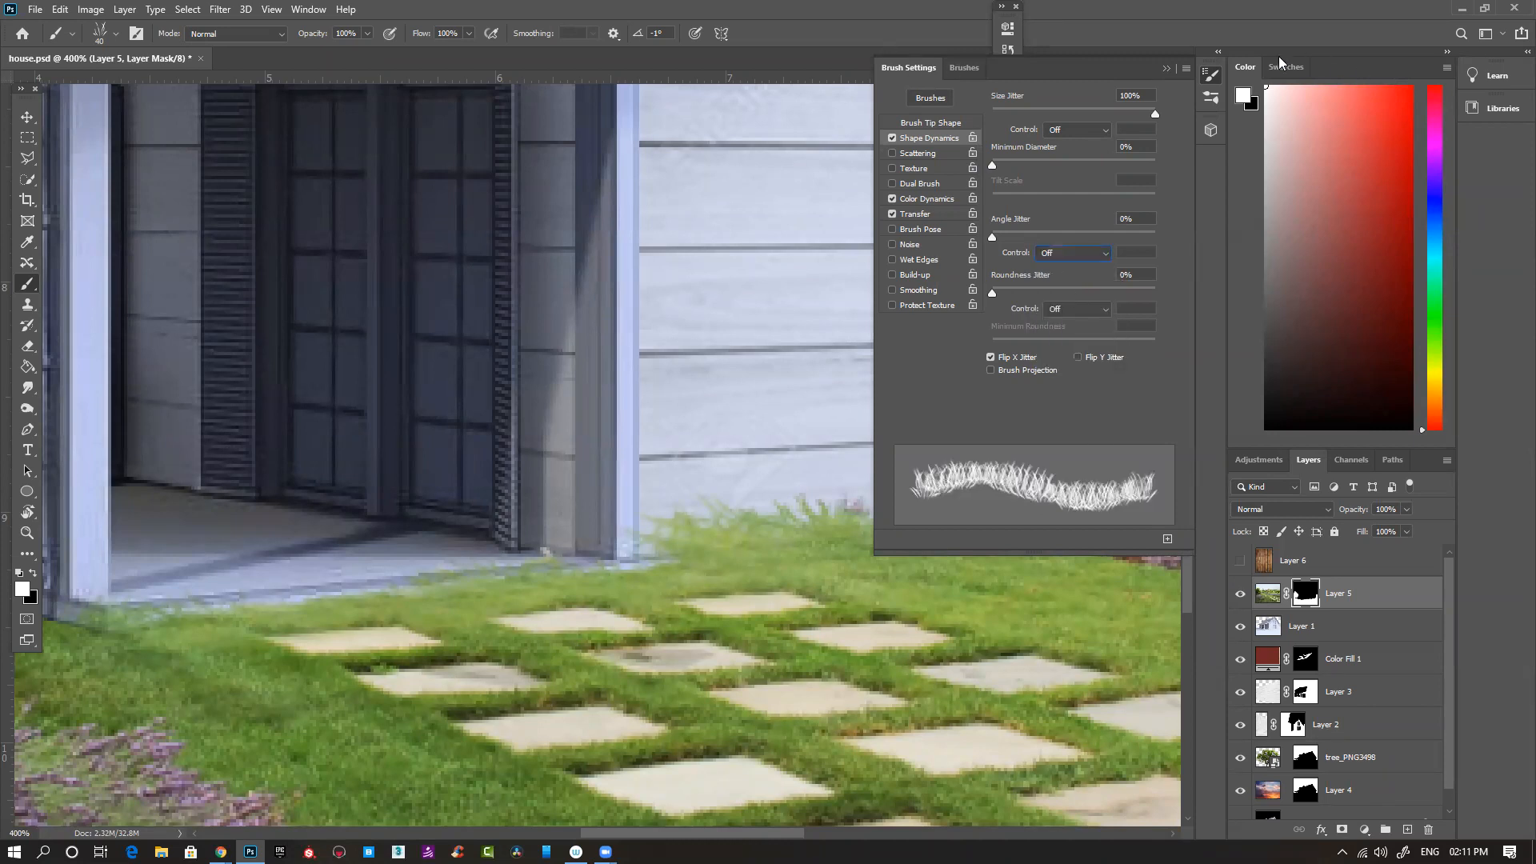
left_click(1165, 68)
- Paint upright lavender tips on Layer 5's mask against the side wall's base and reduce the brush to 25 px
left_click_drag(965, 522, 839, 512)
key("bracketleft")
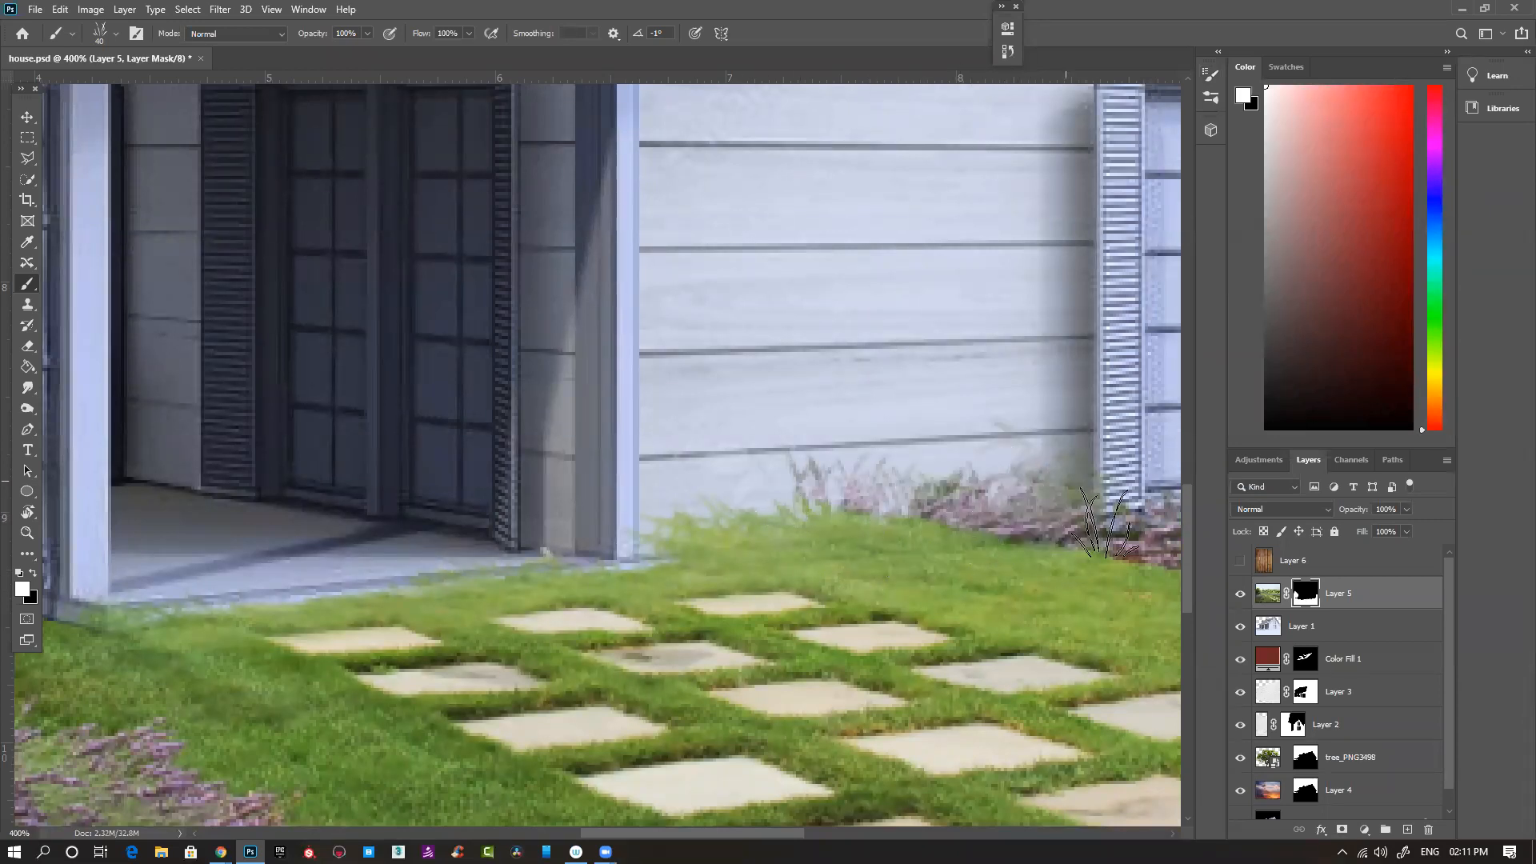
key("bracketleft")
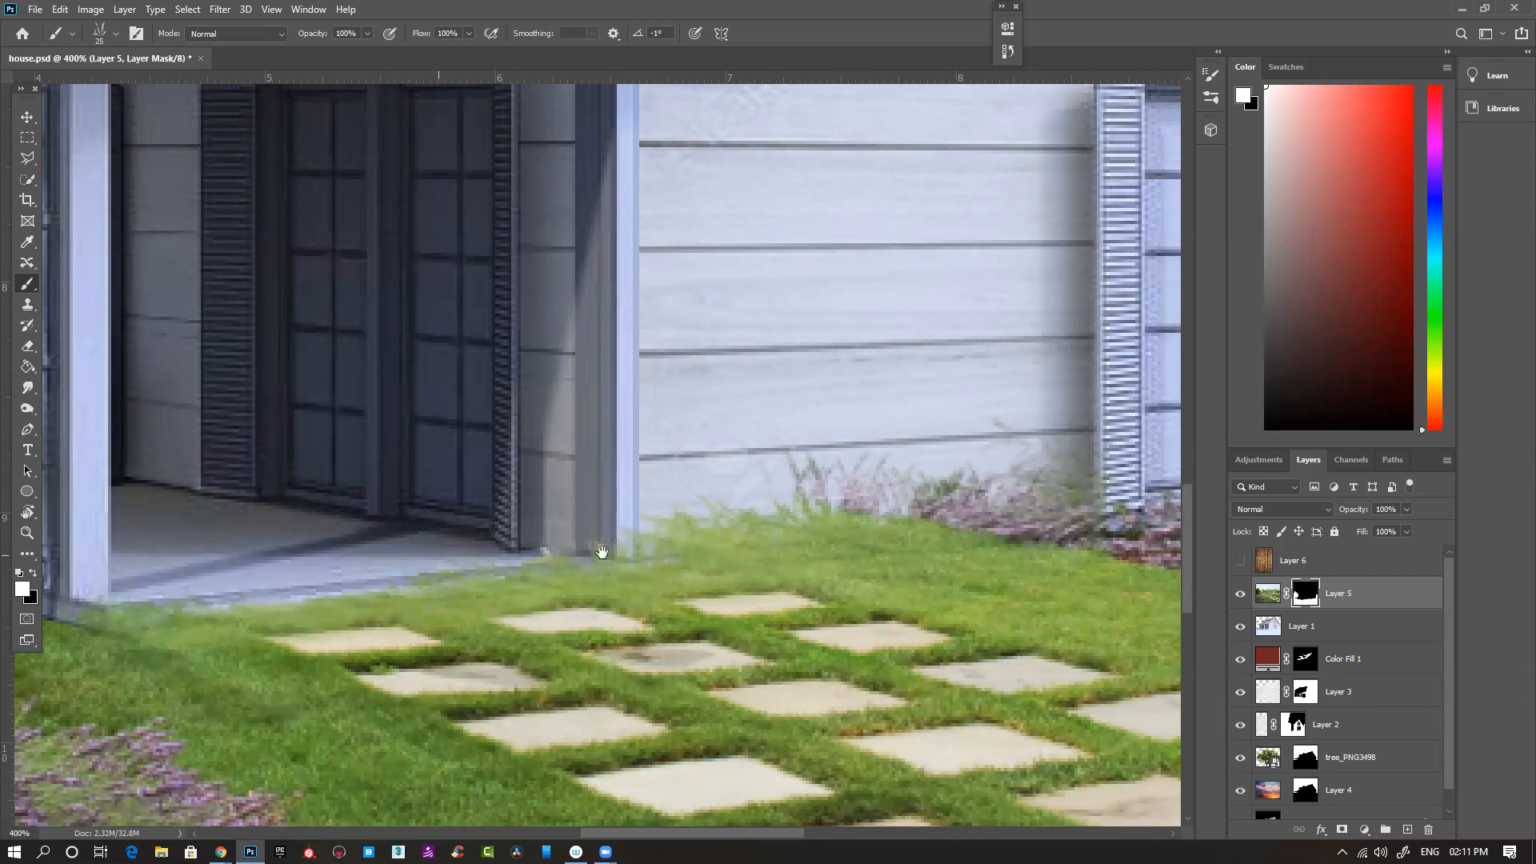
- Paint grass and lavender tips on Layer 5's mask along the outer edge of the porch floor
scroll(400, 616, "left", 3)
scroll(478, 588, "left", 2)
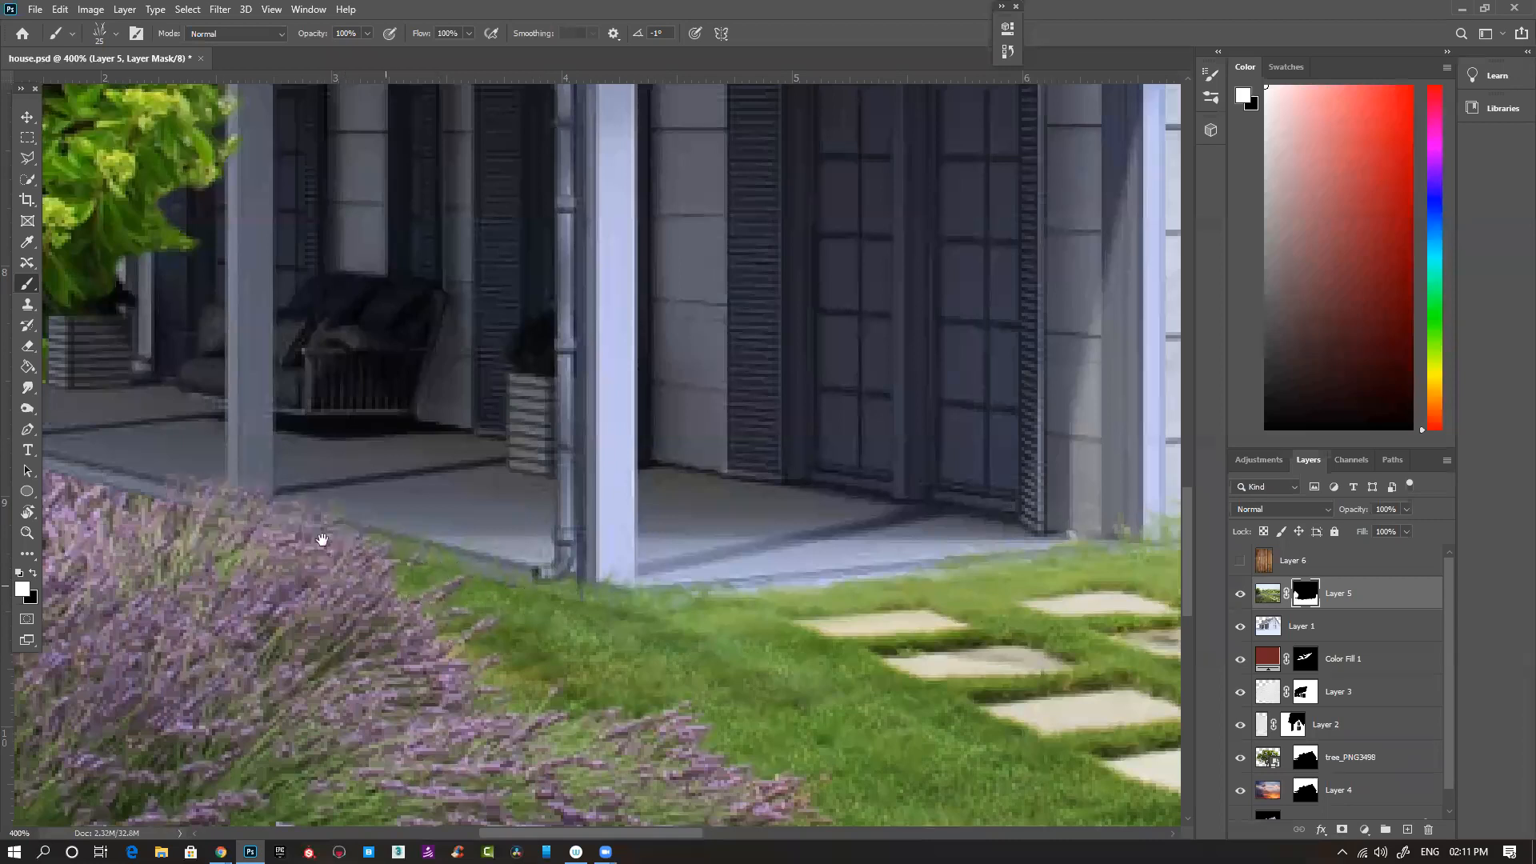
left_click_drag(465, 522, 642, 562)
scroll(560, 553, "left", 2)
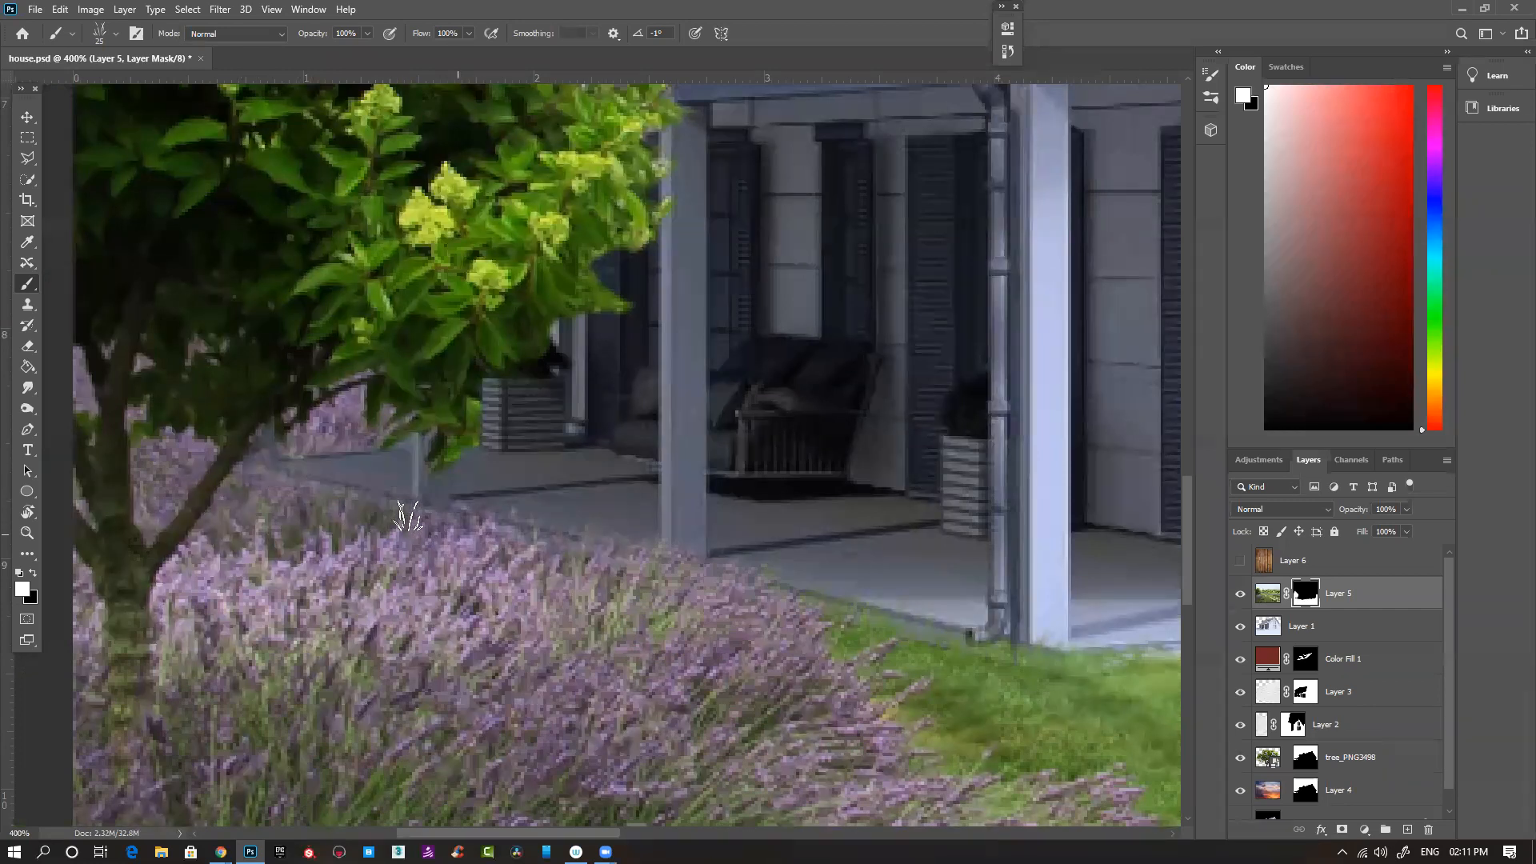
mouse_move(518, 527)
left_mouse_down()
mouse_move(356, 537)
mouse_move(506, 535)
mouse_move(644, 552)
left_mouse_up()
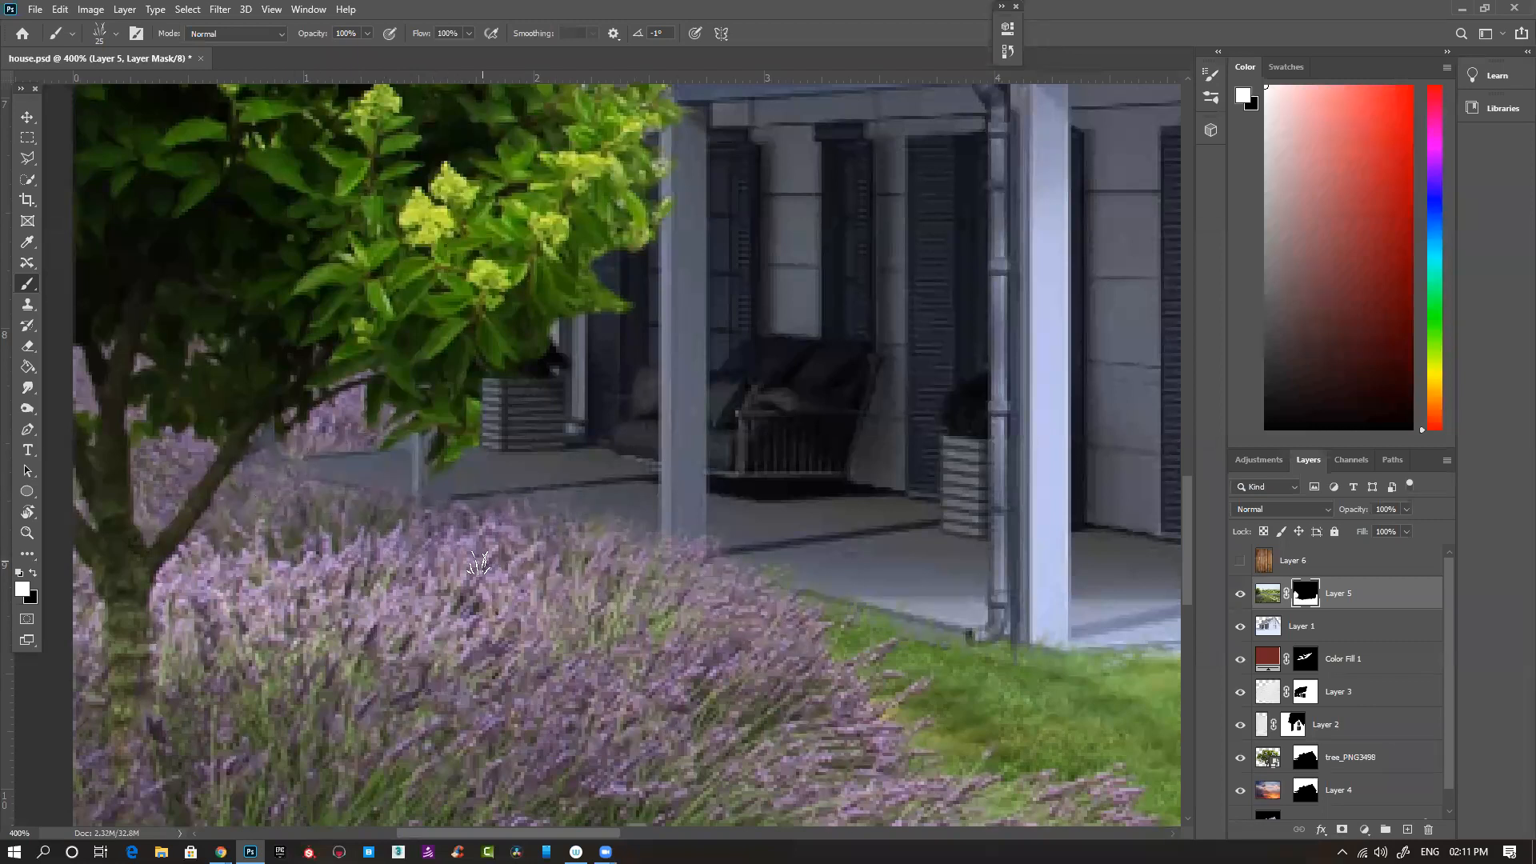
- Reduce the grass brush to 10 px for the fine grass edge around the porch post's base
key("ctrl+minus")
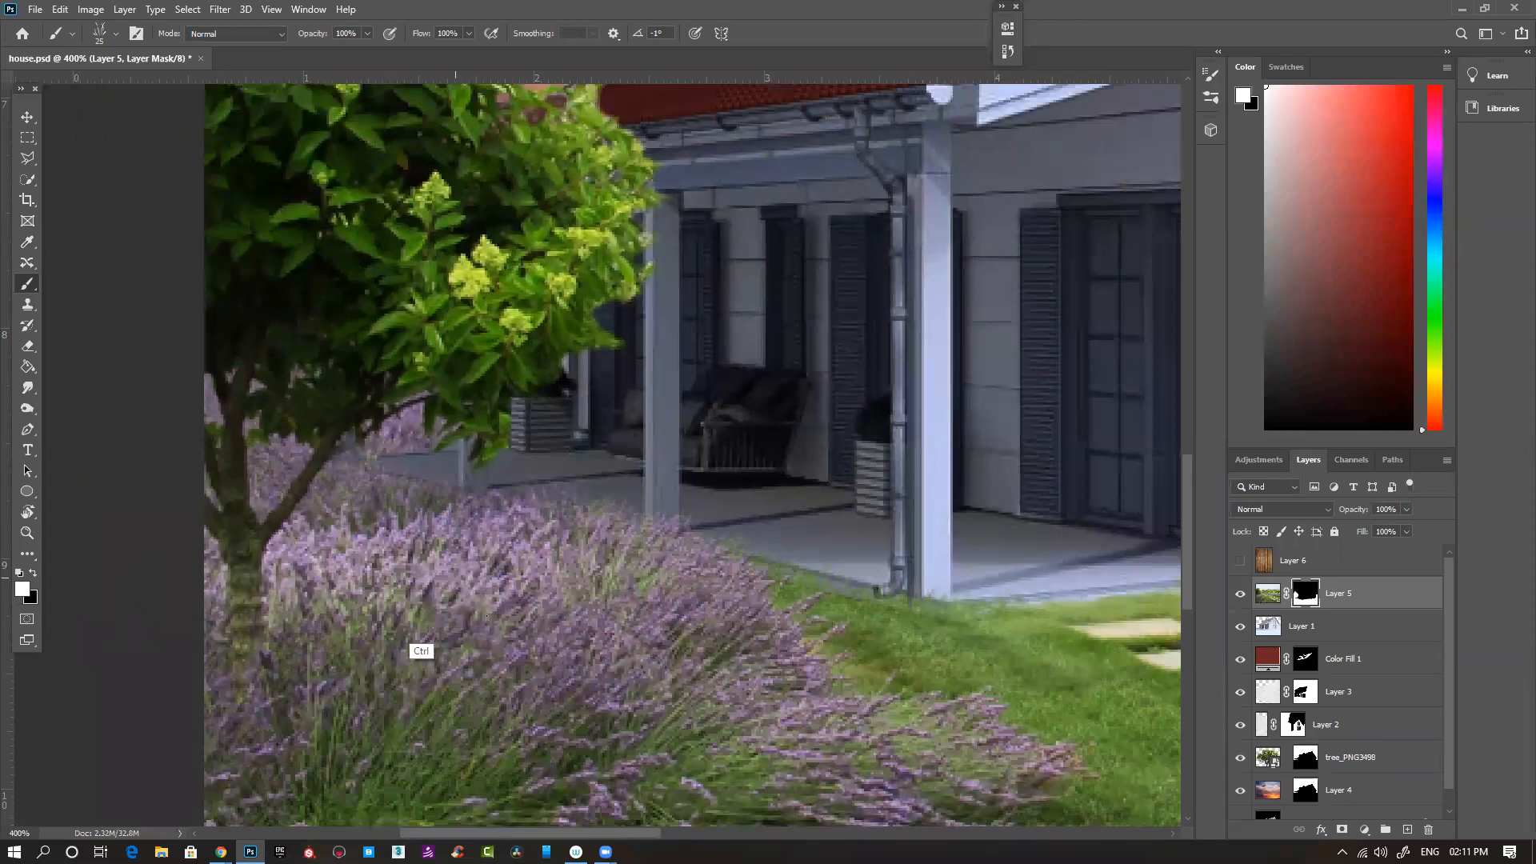
left_click_drag(455, 661, 418, 672)
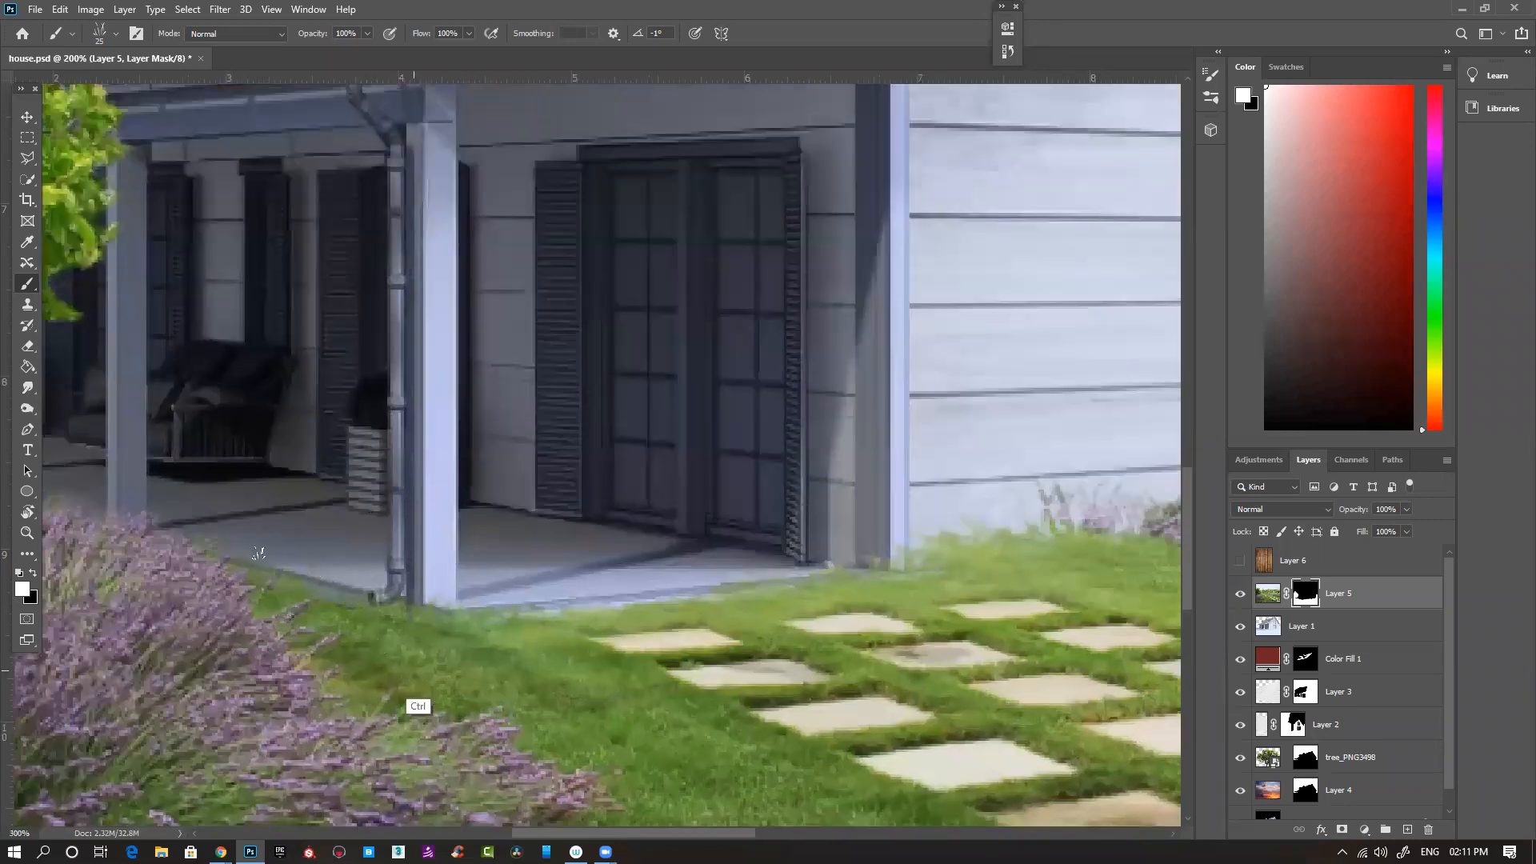
key("[")
key("[")
key("[")
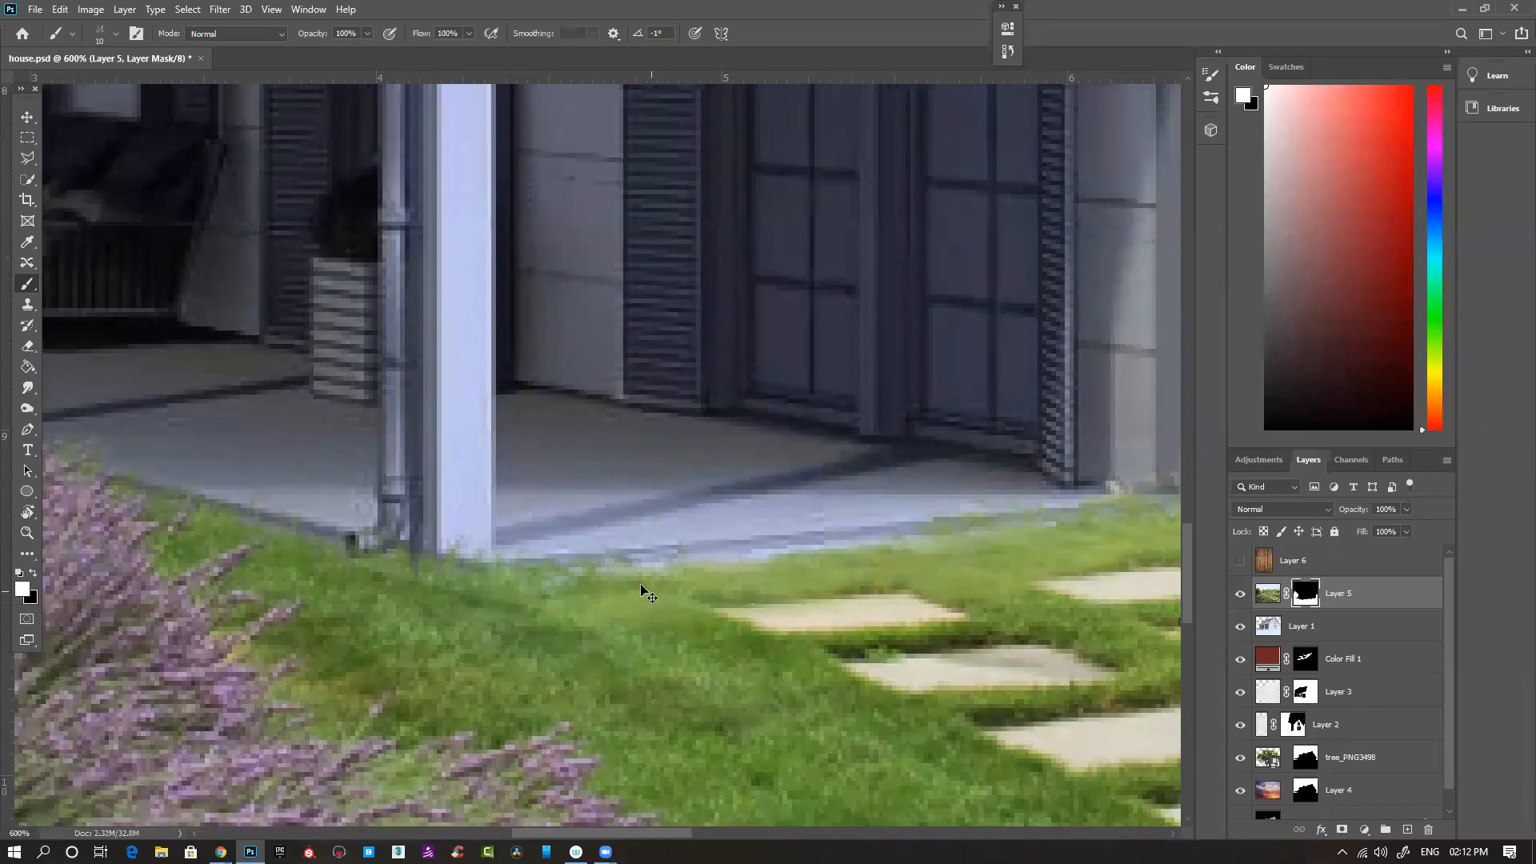
- Compare the whole composite with and without the garden on Layer 5
key("ctrl+minus")
key("ctrl+minus")
key("ctrl+minus")
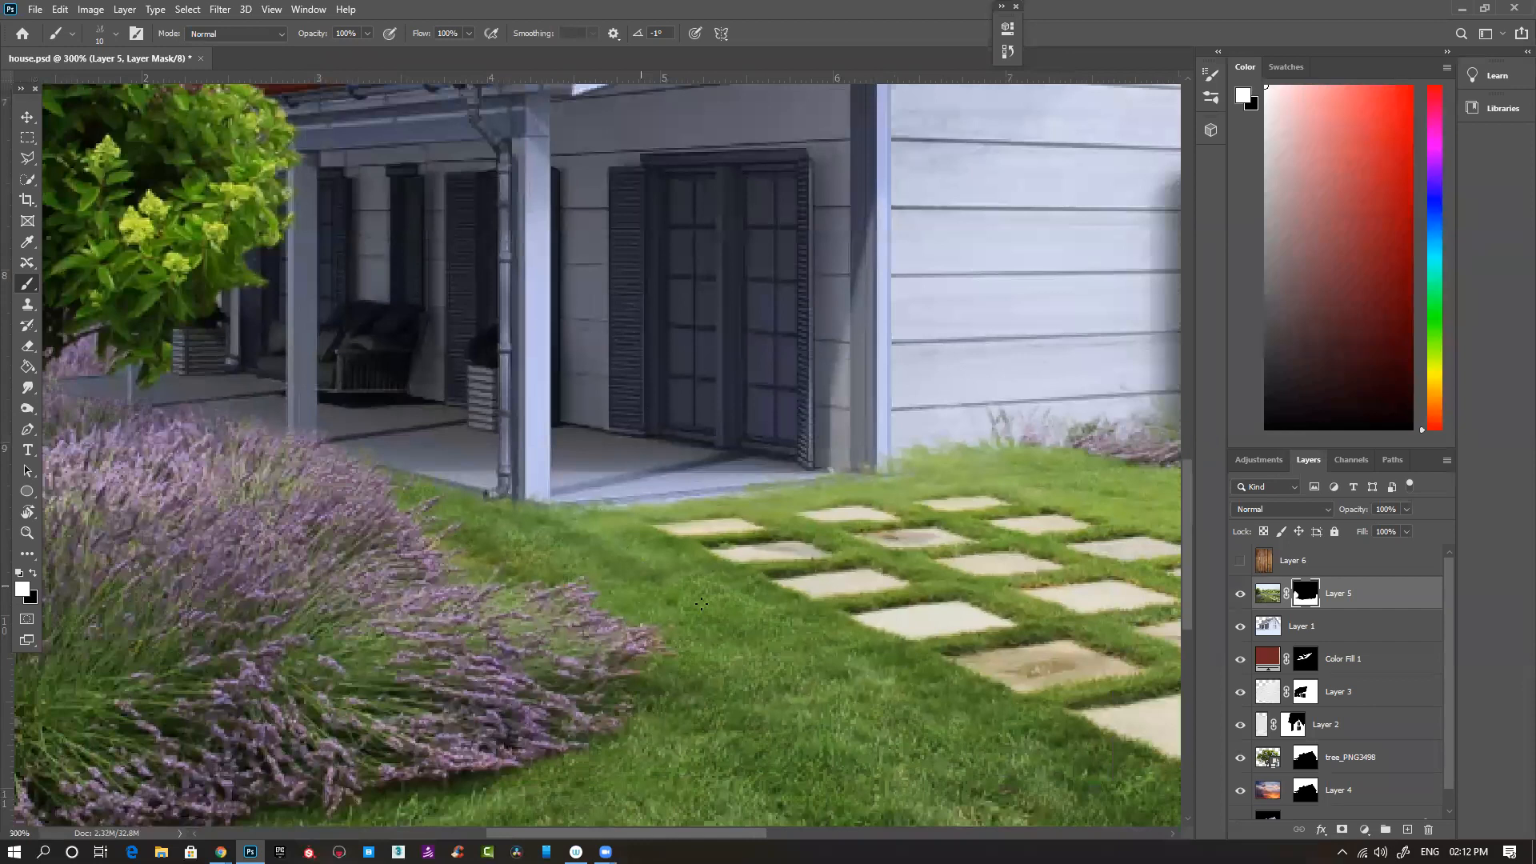
key("ctrl+minus")
key("ctrl+minus")
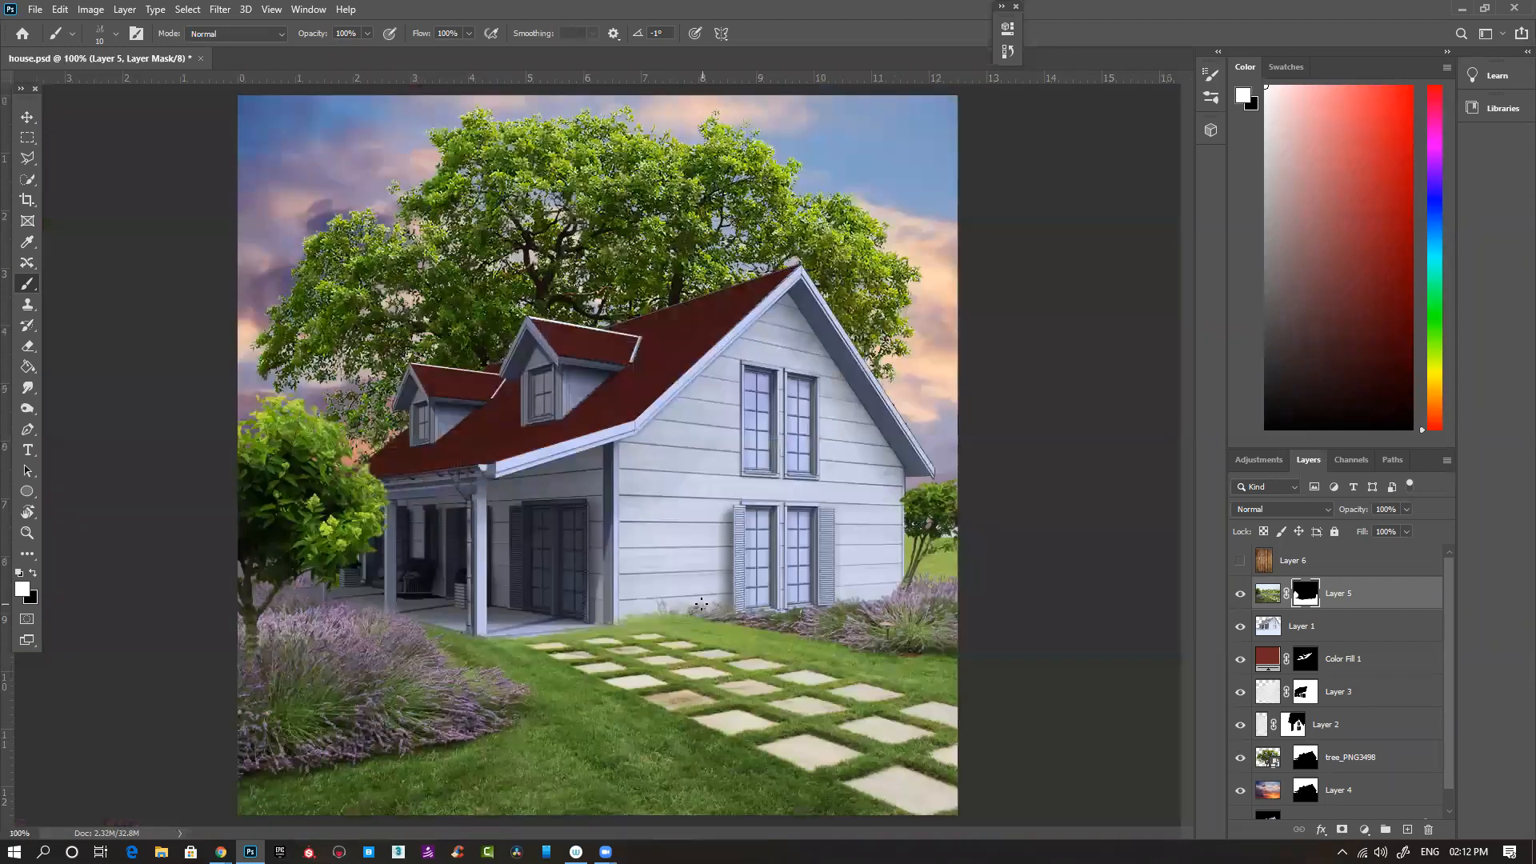
left_click(1241, 594)
left_click(1241, 594)
left_click(1241, 594)
left_click(1241, 594)
- Show the wood planks on Layer 6, duplicate the layer, hide the copy and reselect the original
left_click(1240, 561)
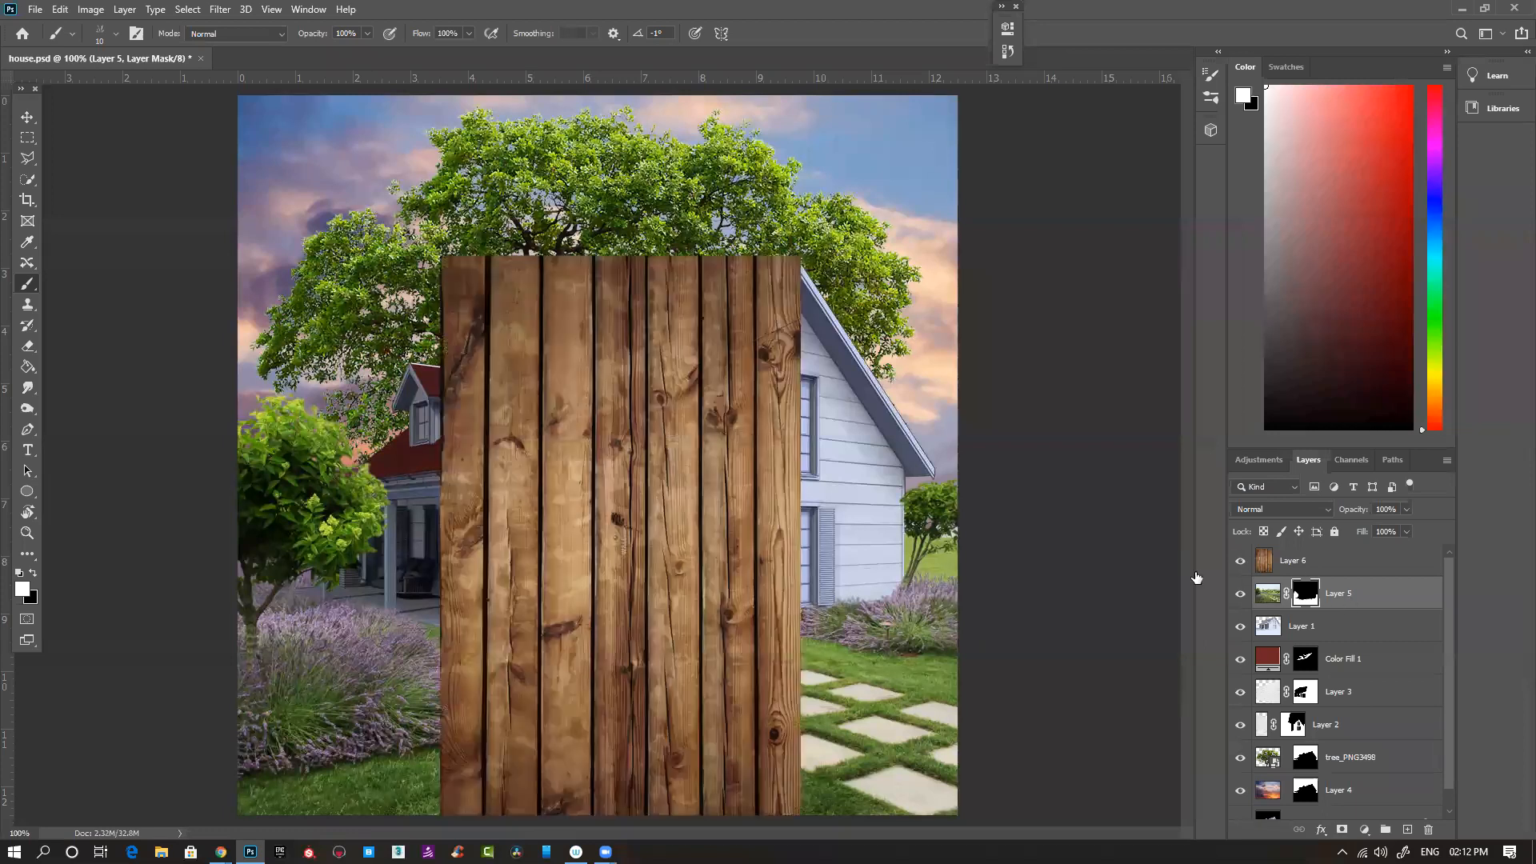
key("alt+]")
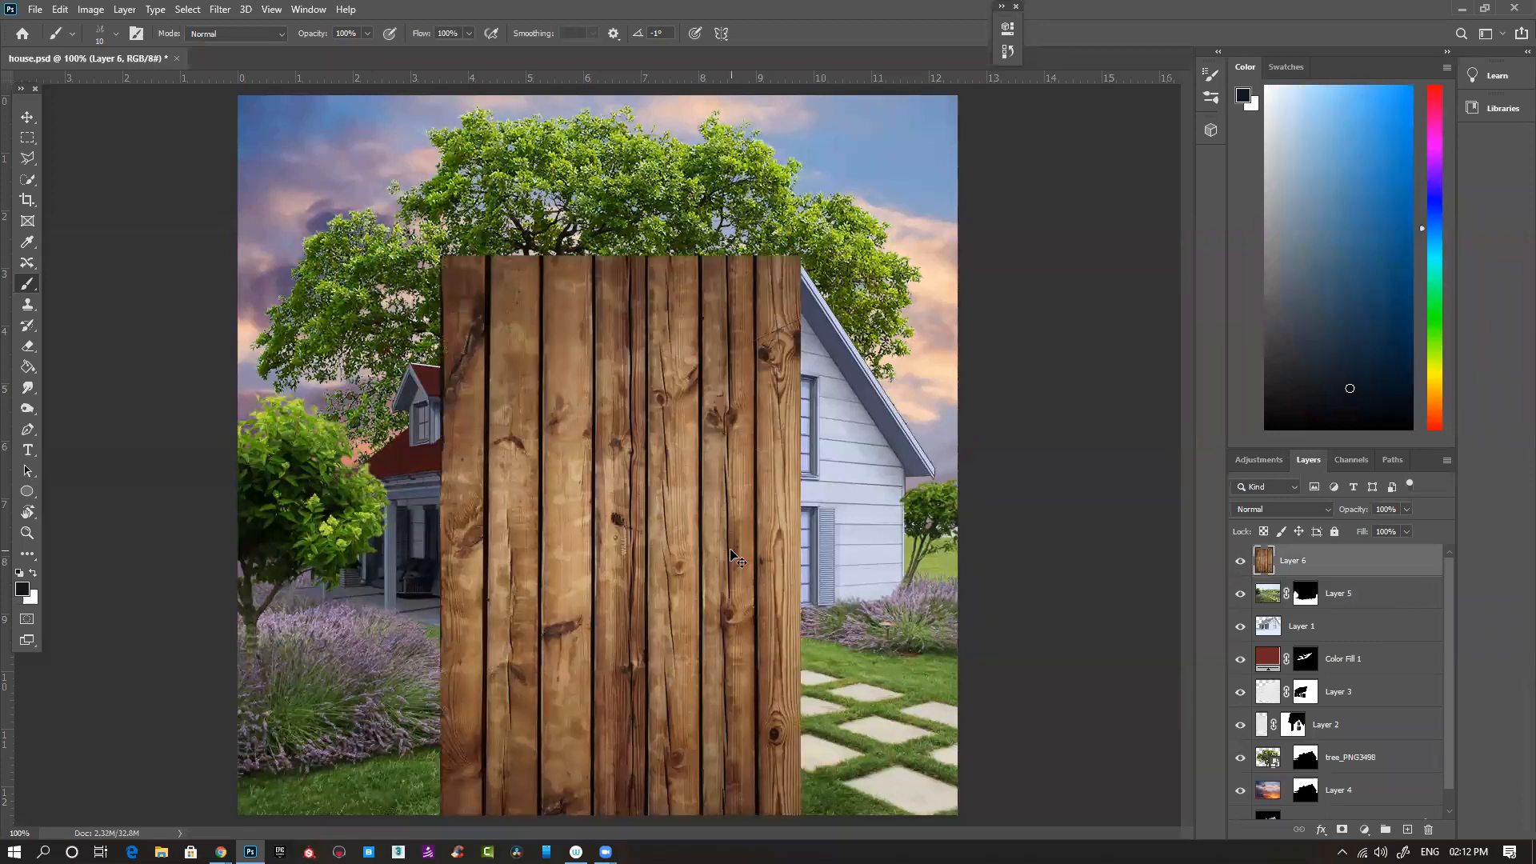
key("ctrl+j")
left_click(1240, 561)
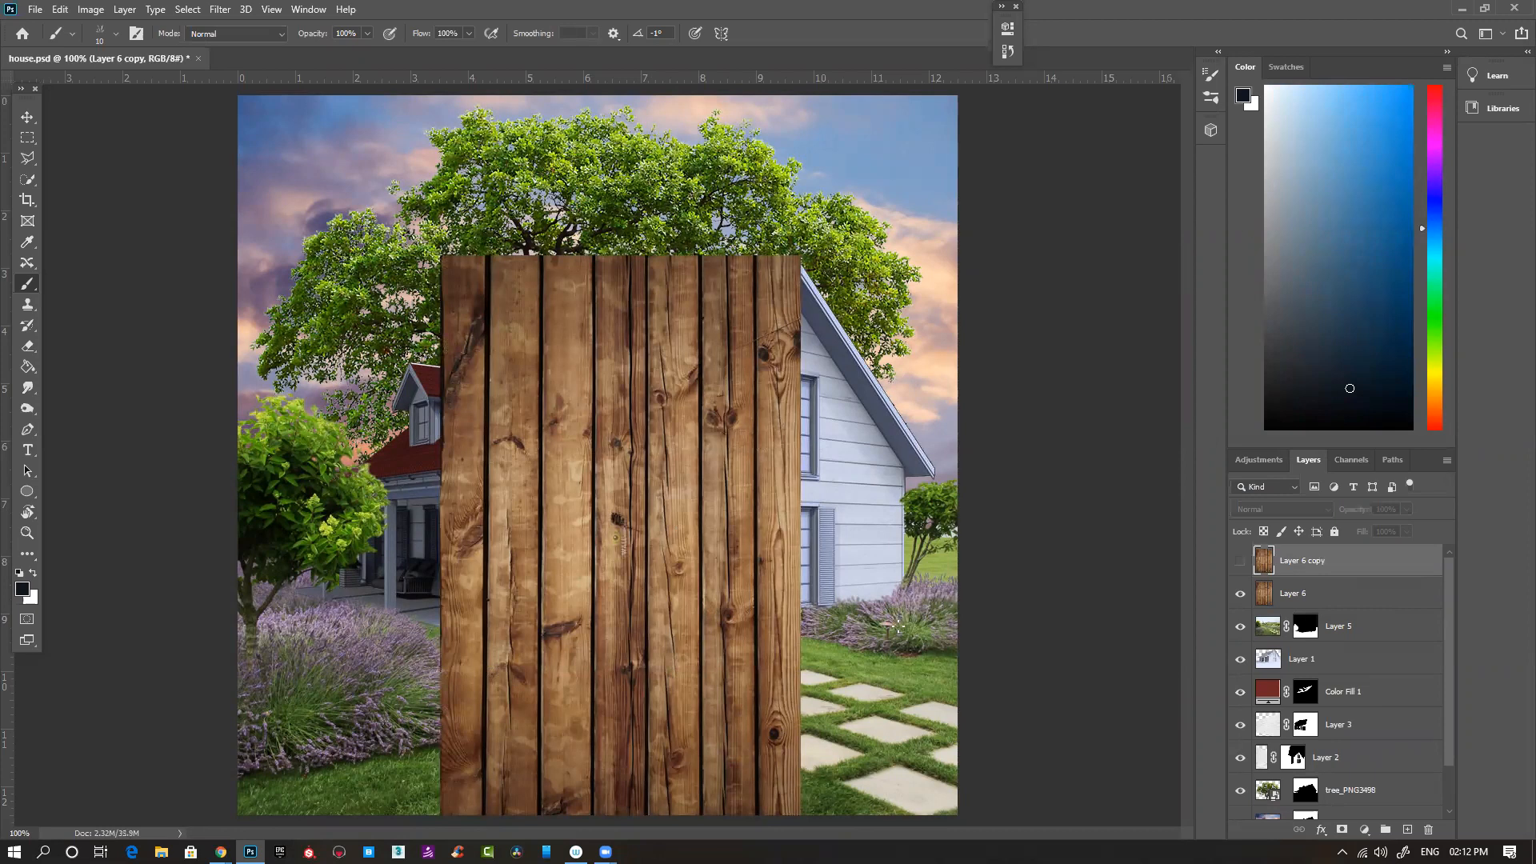
key("alt+[")
key("ctrl+t")
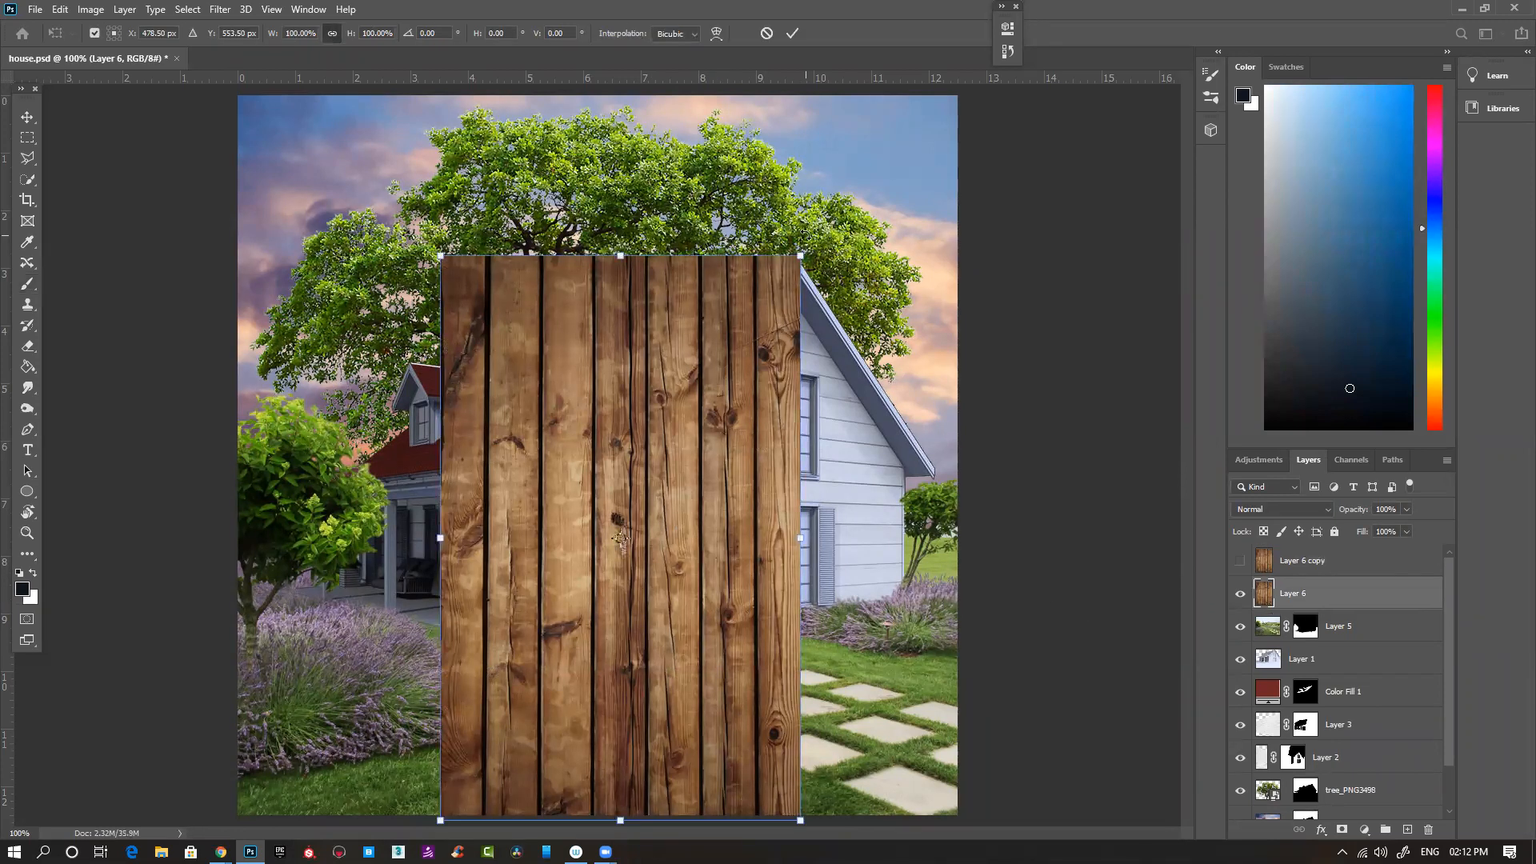
left_click_drag(801, 254, 561, 631)
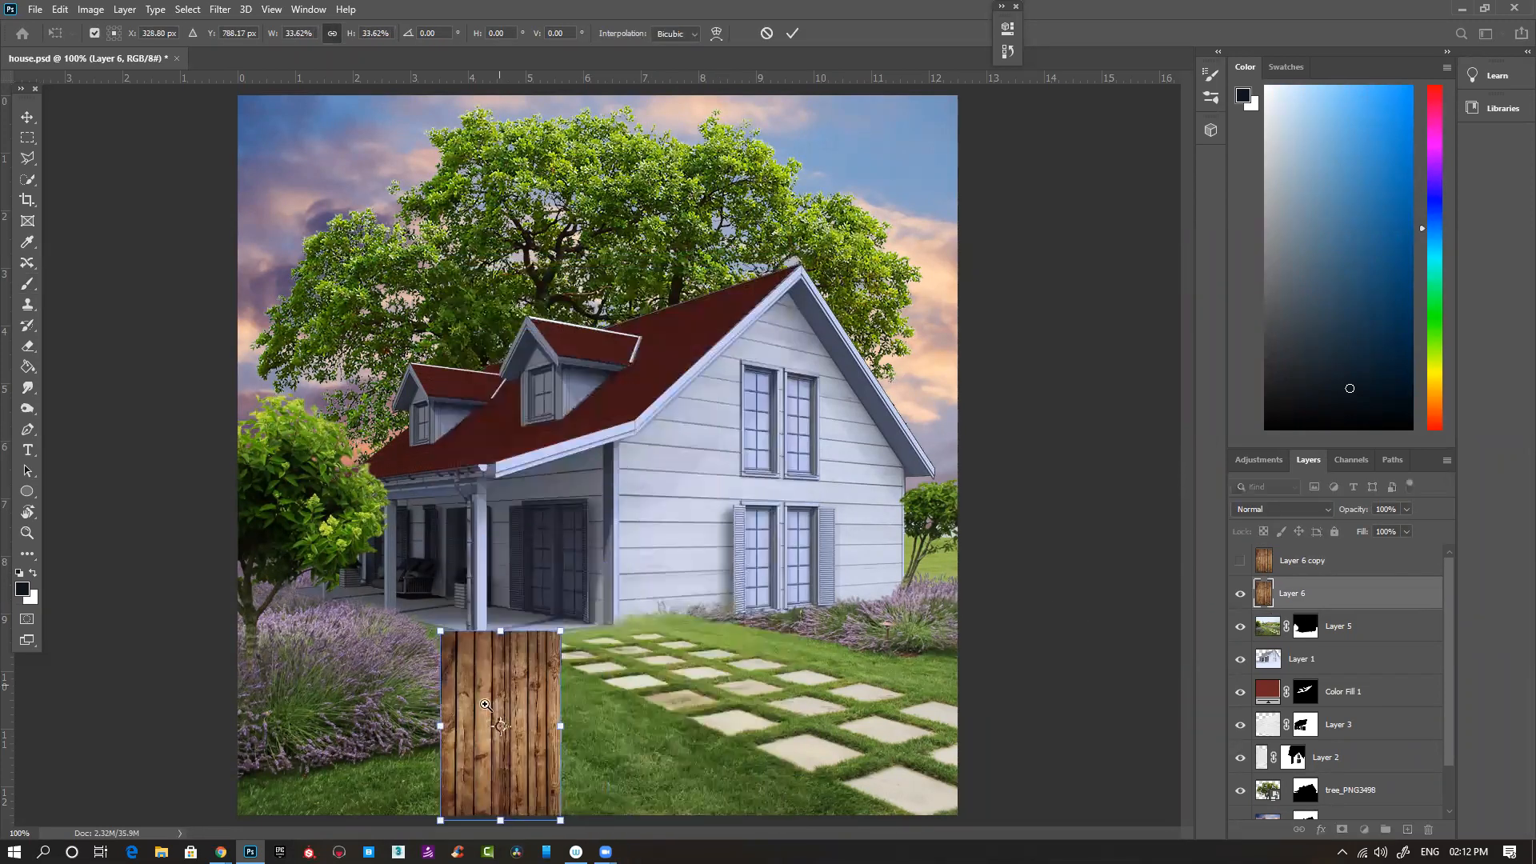
left_click(490, 702, "ctrl")
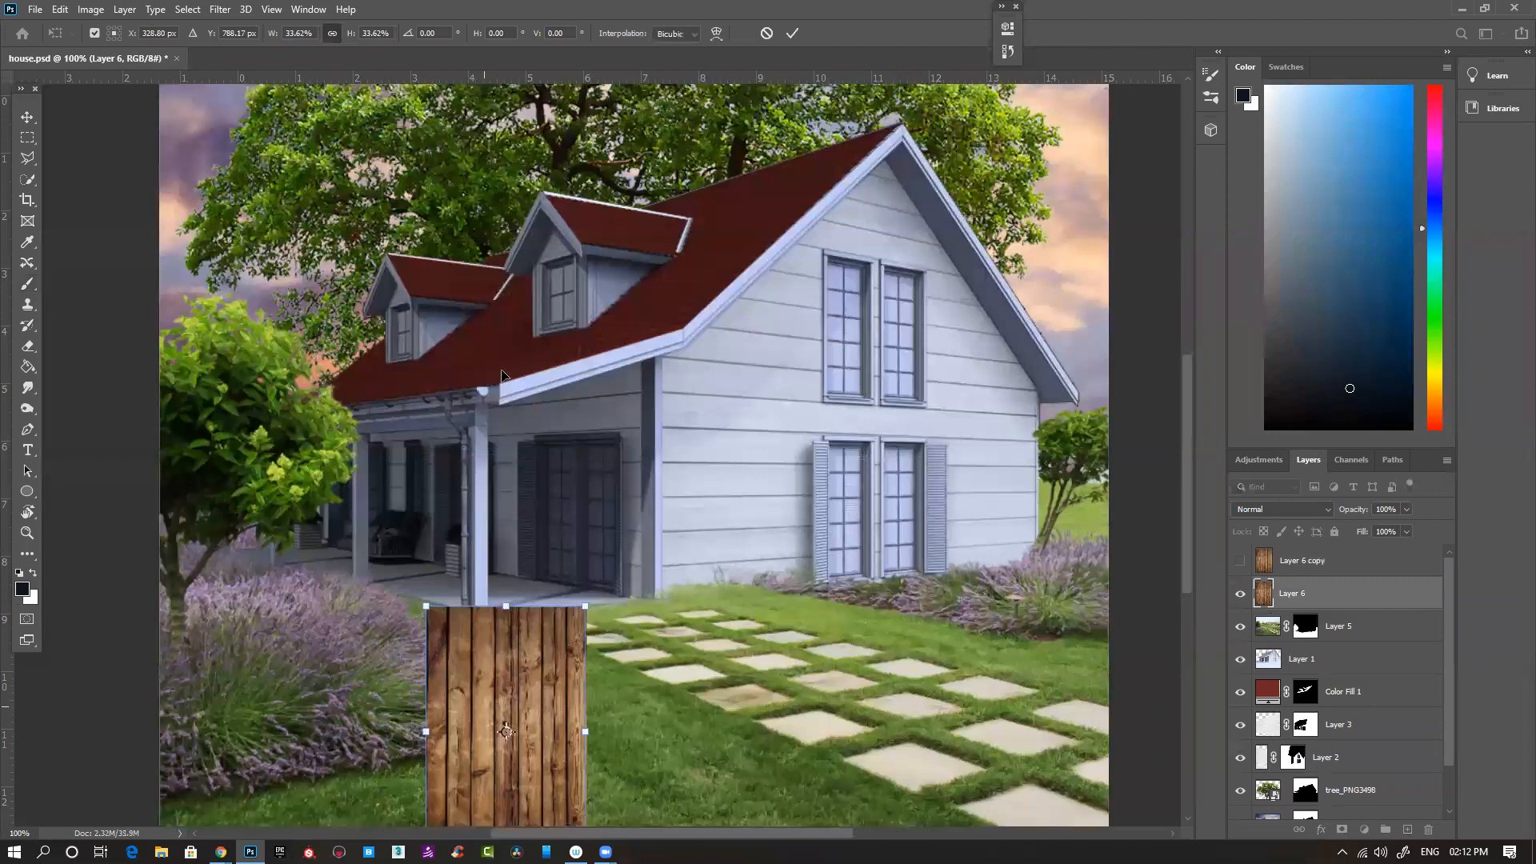
left_click_drag(509, 680, 501, 374)
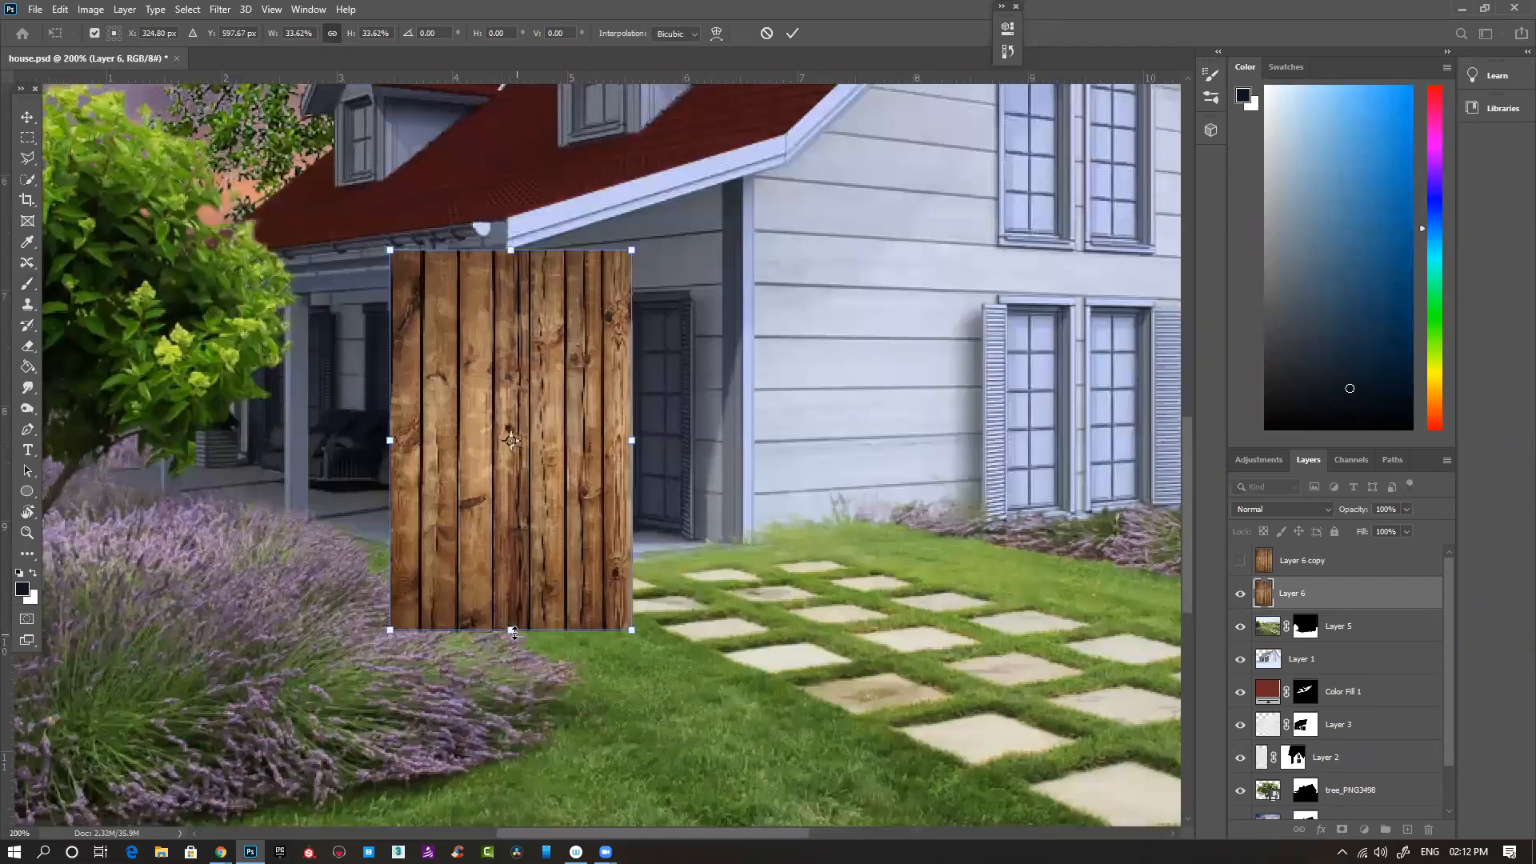
left_click_drag(511, 629, 509, 571)
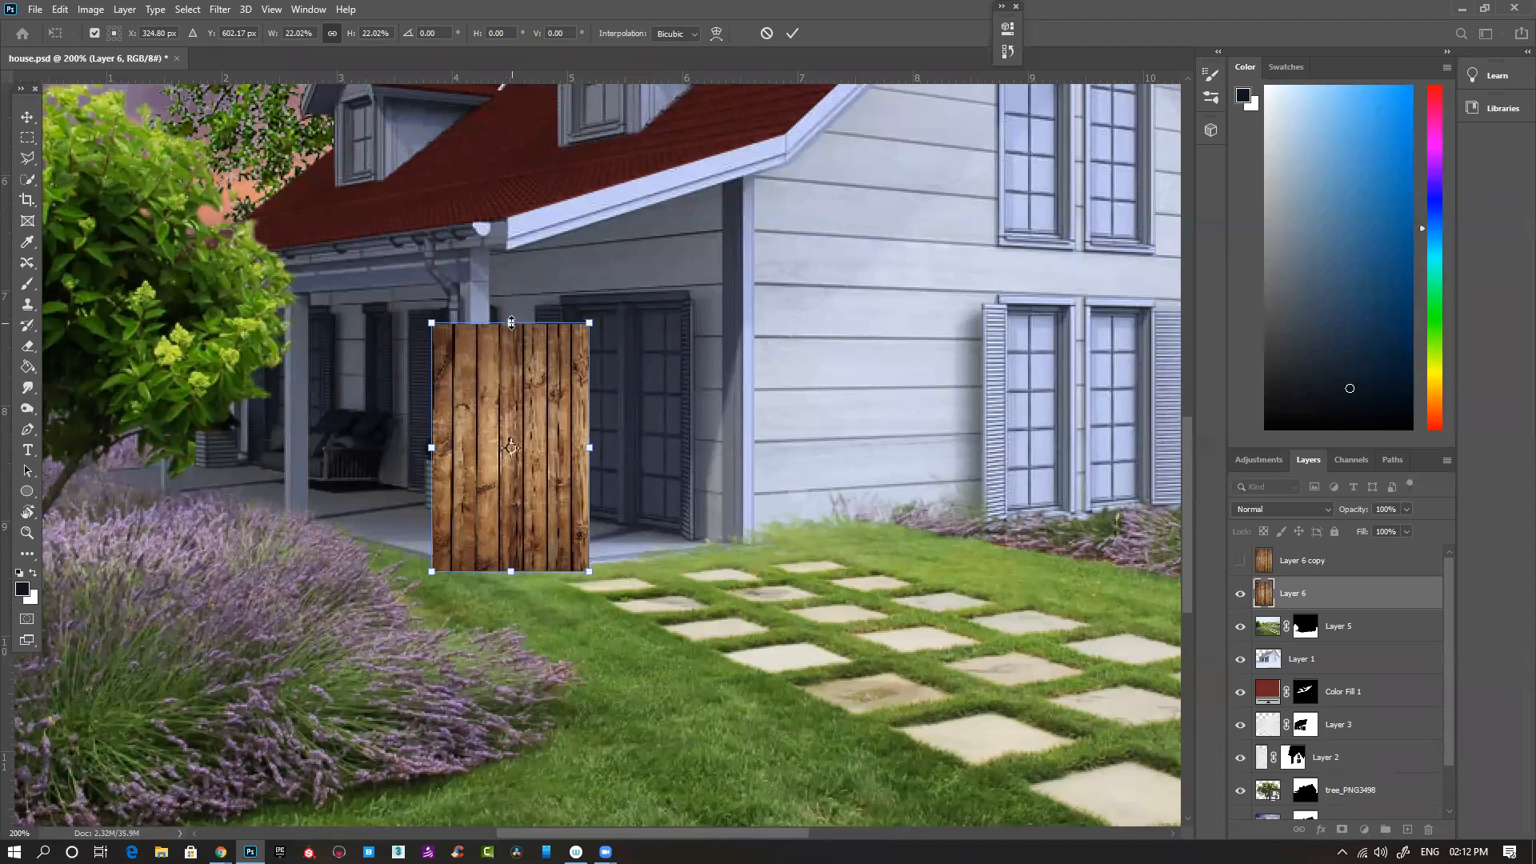
left_click_drag(510, 323, 519, 95)
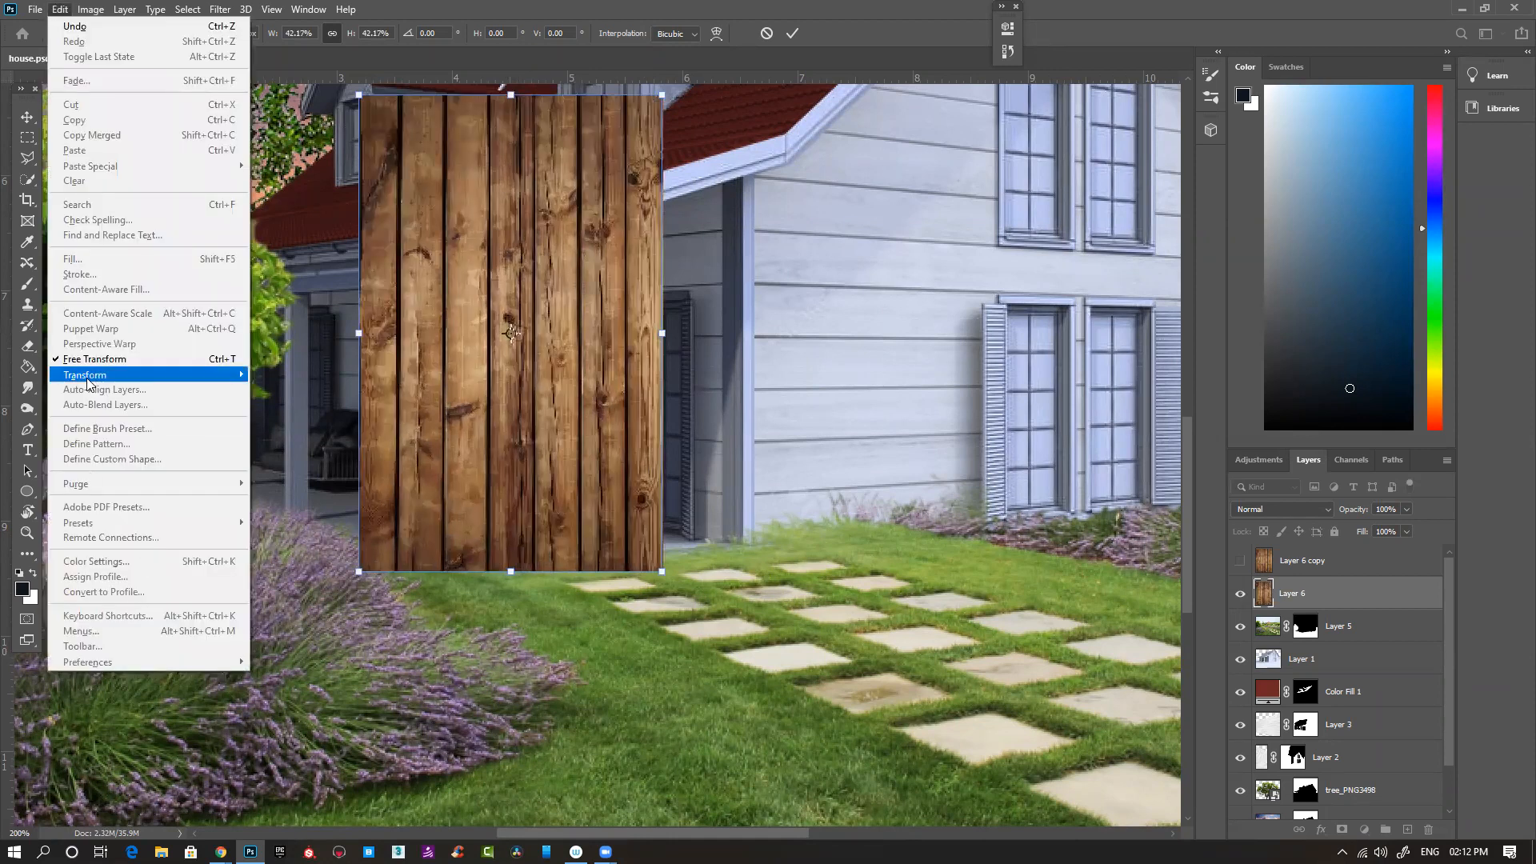
mouse_move(96, 375)
left_click(328, 461)
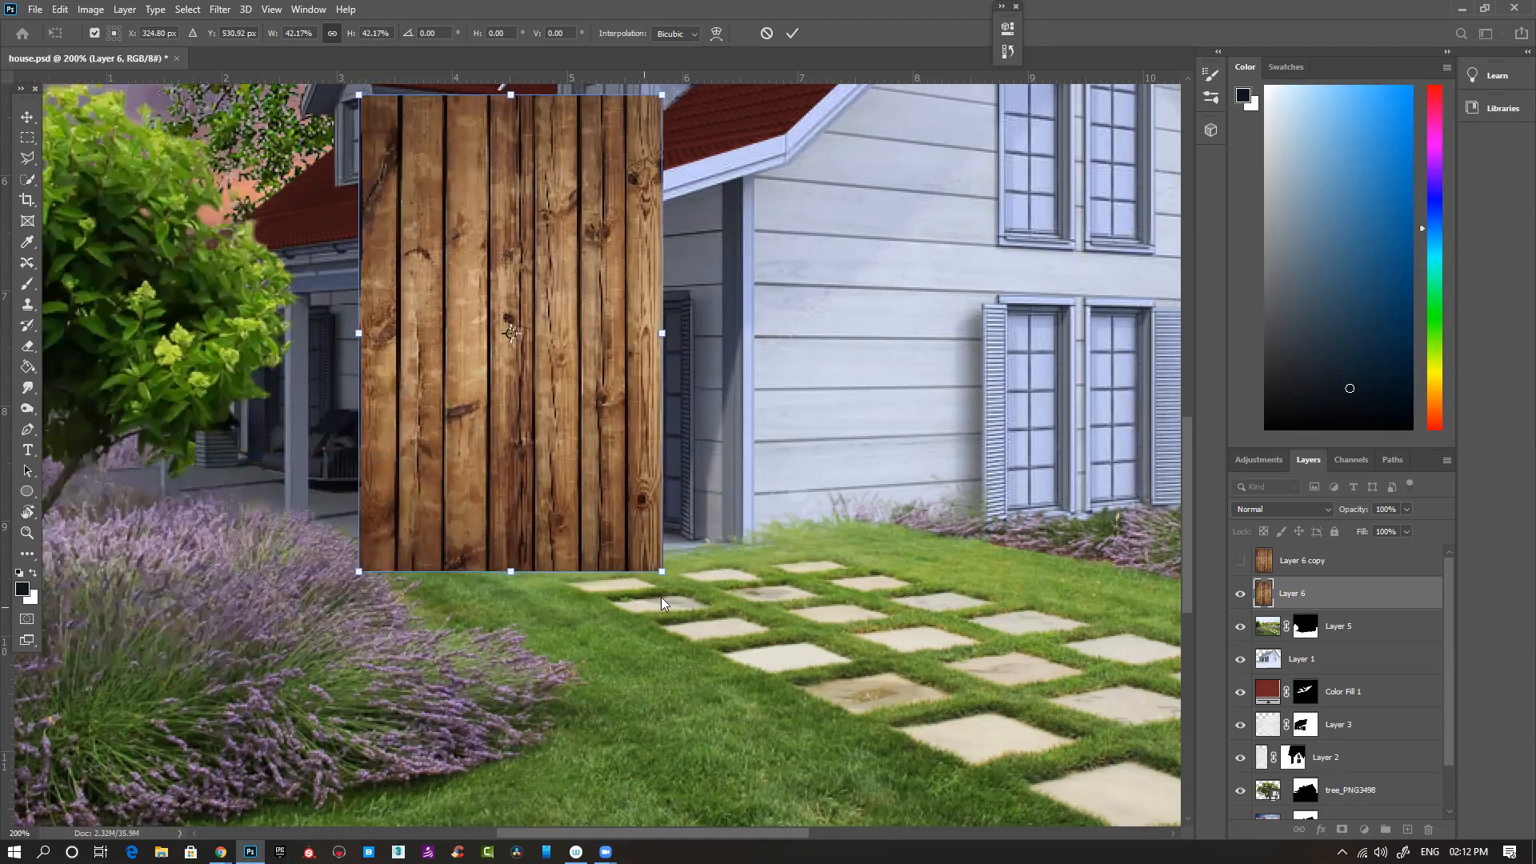
left_click_drag(509, 571, 737, 546)
left_click_drag(526, 573, 491, 574)
left_click_drag(765, 542, 755, 544)
left_click_drag(631, 562, 600, 486)
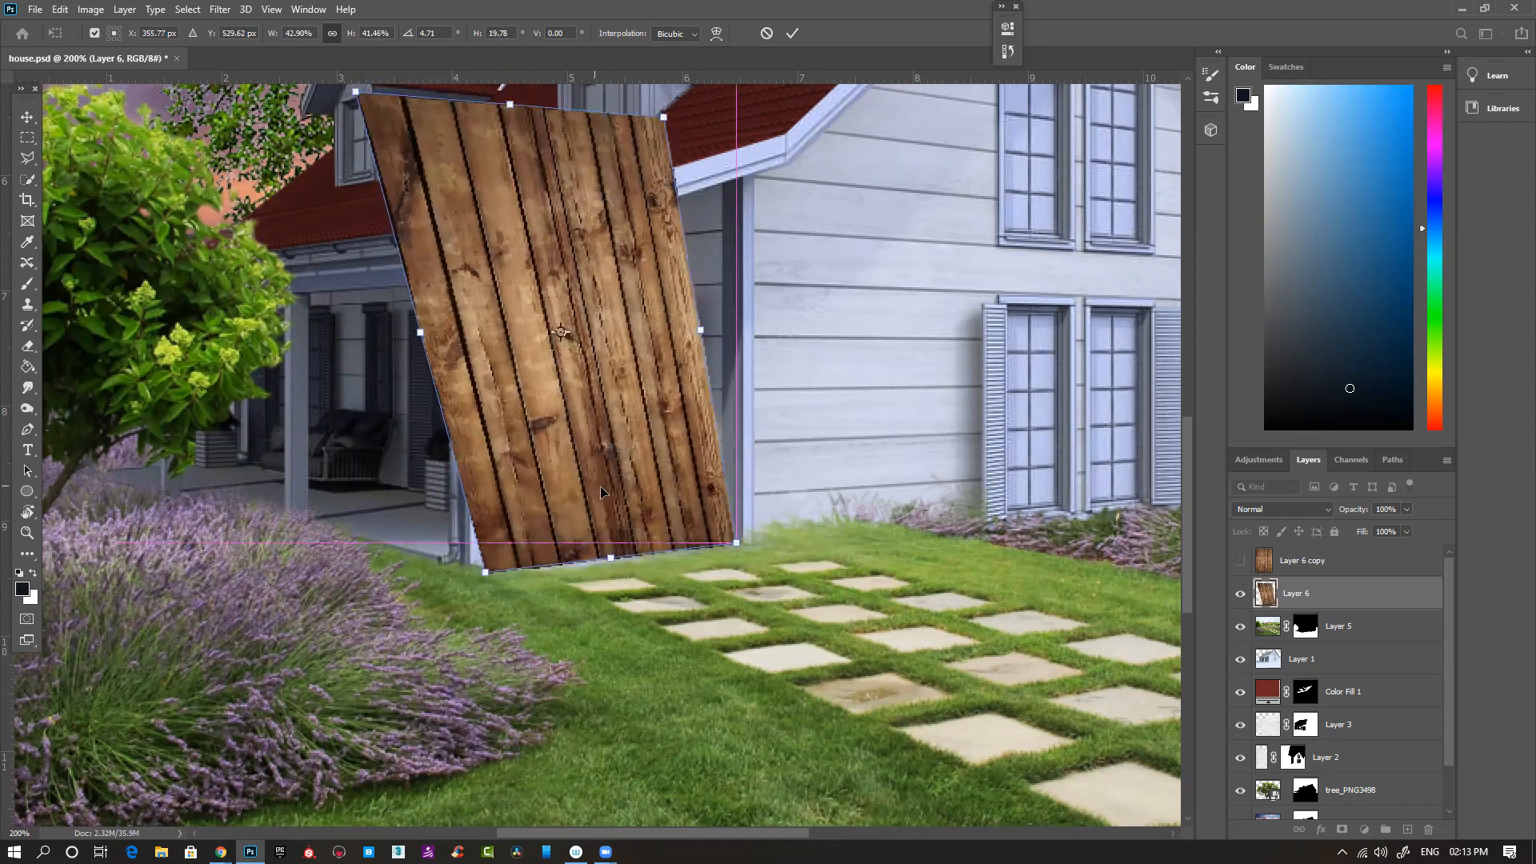
left_click_drag(511, 104, 361, 162)
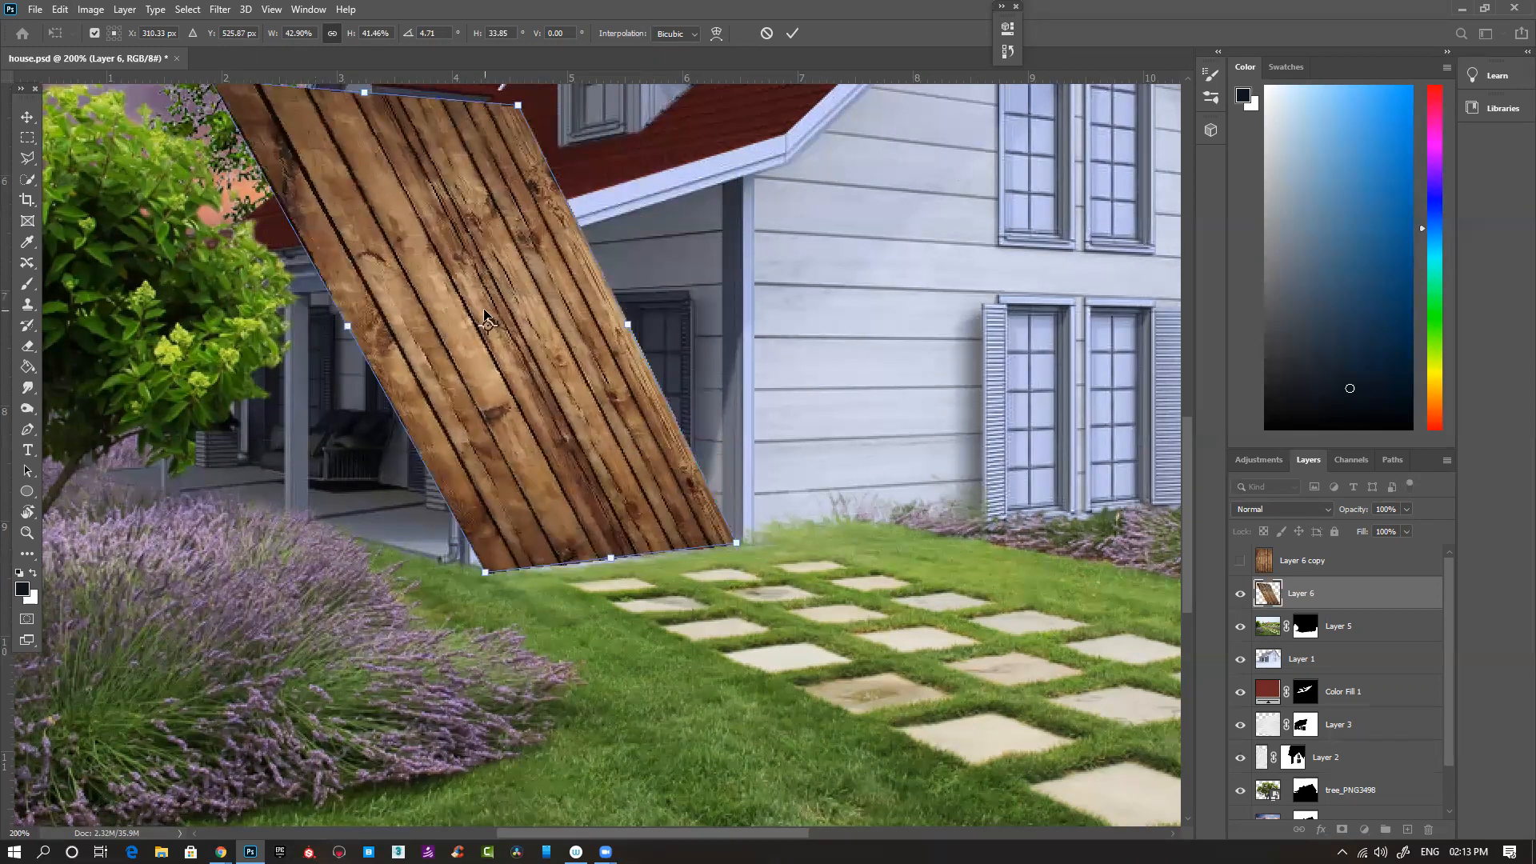
key("ctrl+minus")
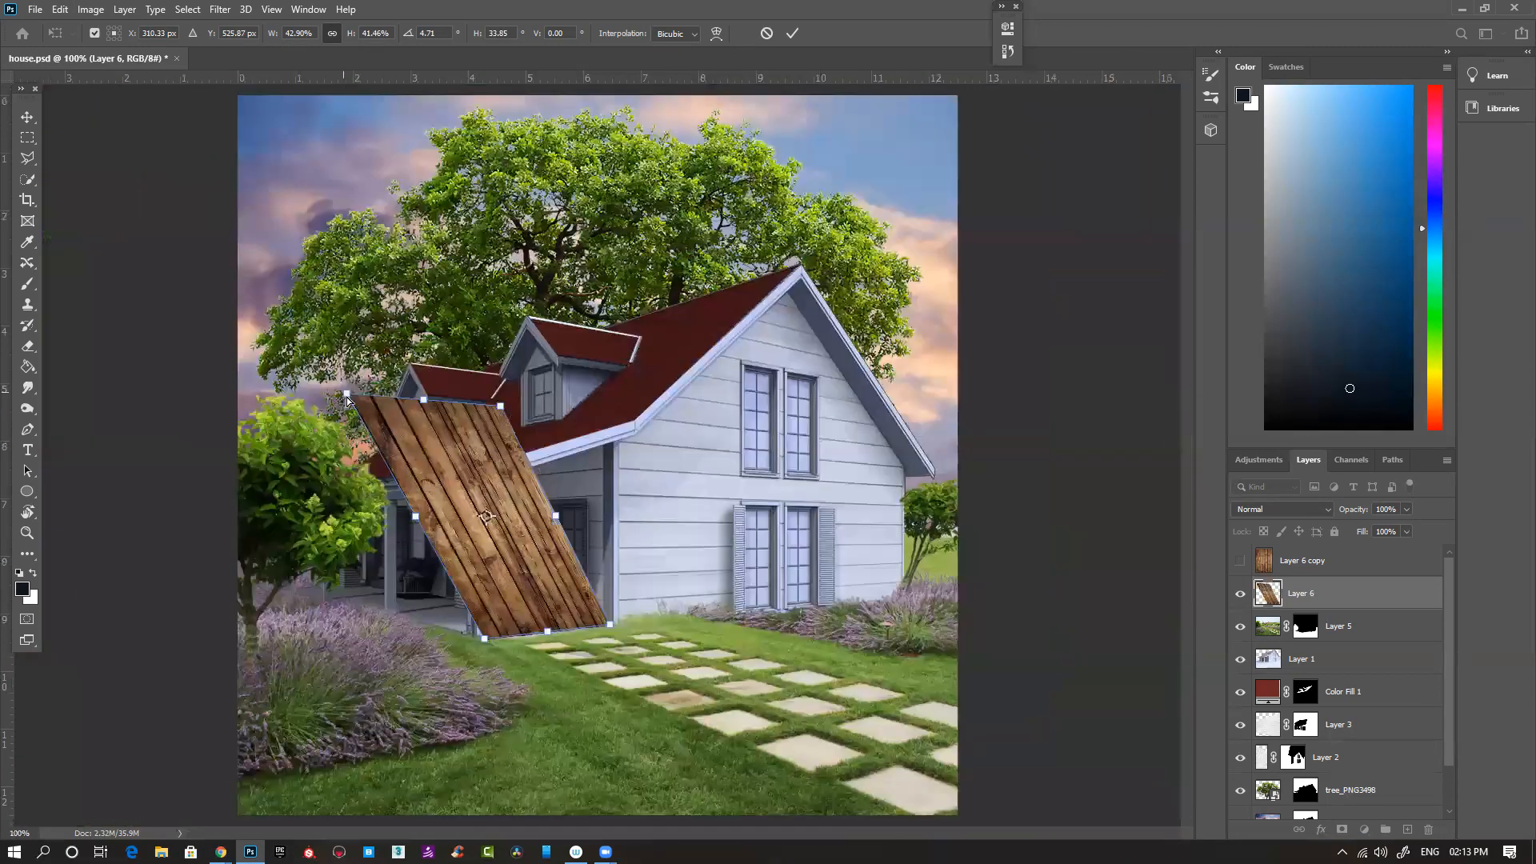
left_click_drag(502, 407, 521, 421)
key("ctrl+z")
left_click_drag(335, 409, 381, 490)
left_click_drag(501, 408, 532, 567)
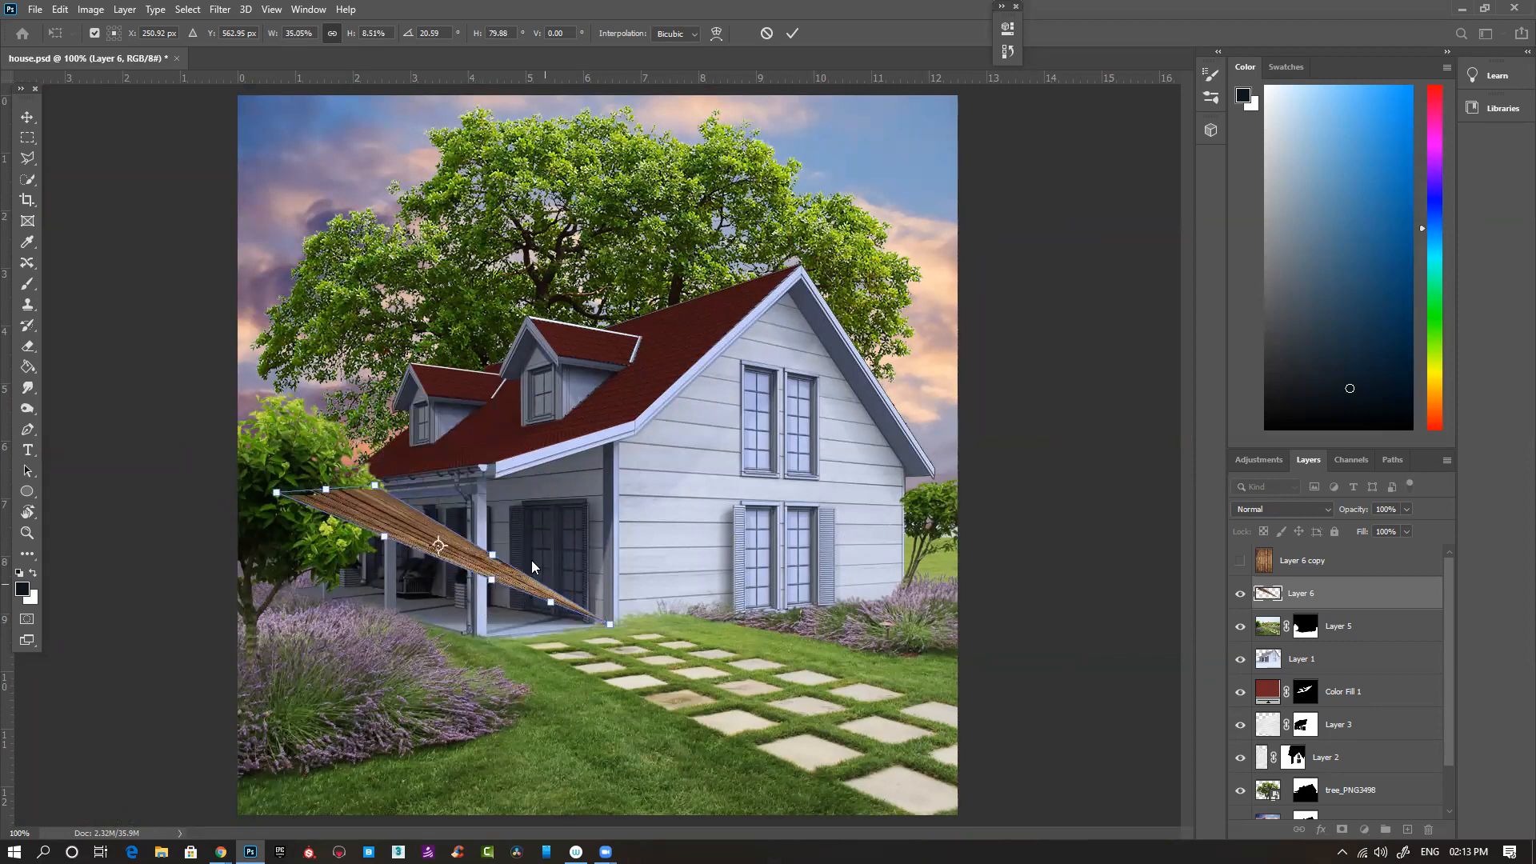
key("Escape")
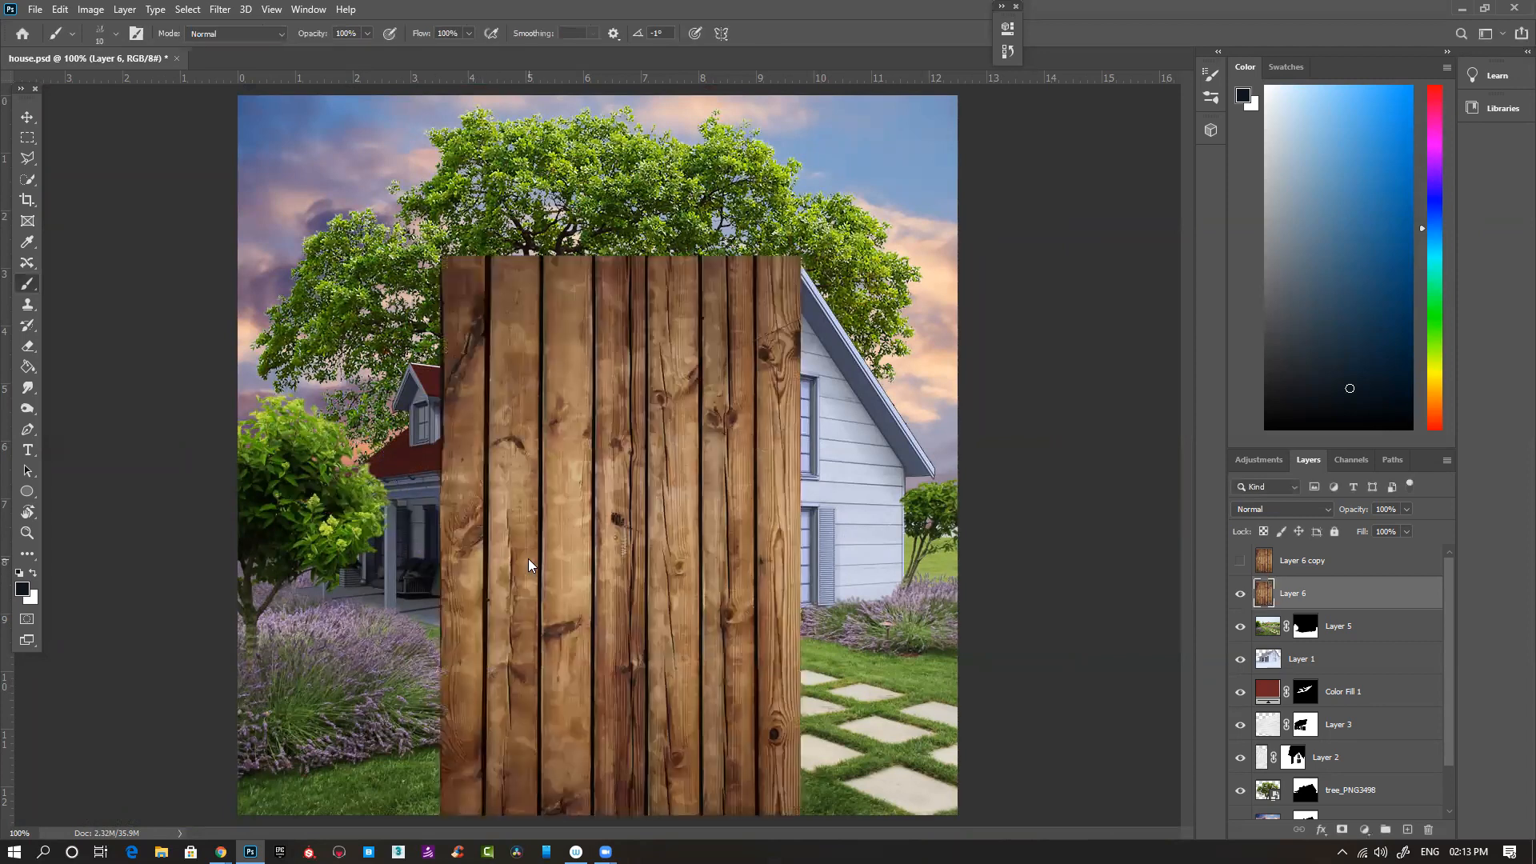
- Free-transform the wood planks on Layer 6, scaling them down proportionally in front of the porch
key("ctrl+t")
left_click_drag(800, 255, 582, 600)
left_click(634, 653, "ctrl")
left_click(634, 653, "ctrl")
- Rotate the wood planks on Layer 6 and pull their near corners to the front edge of the porch floor
left_click_drag(568, 667, 804, 545)
left_click_drag(589, 588, 562, 154)
left_click_drag(767, 349, 678, 114)
left_click_drag(804, 402, 643, 555)
left_click_drag(751, 548, 759, 565)
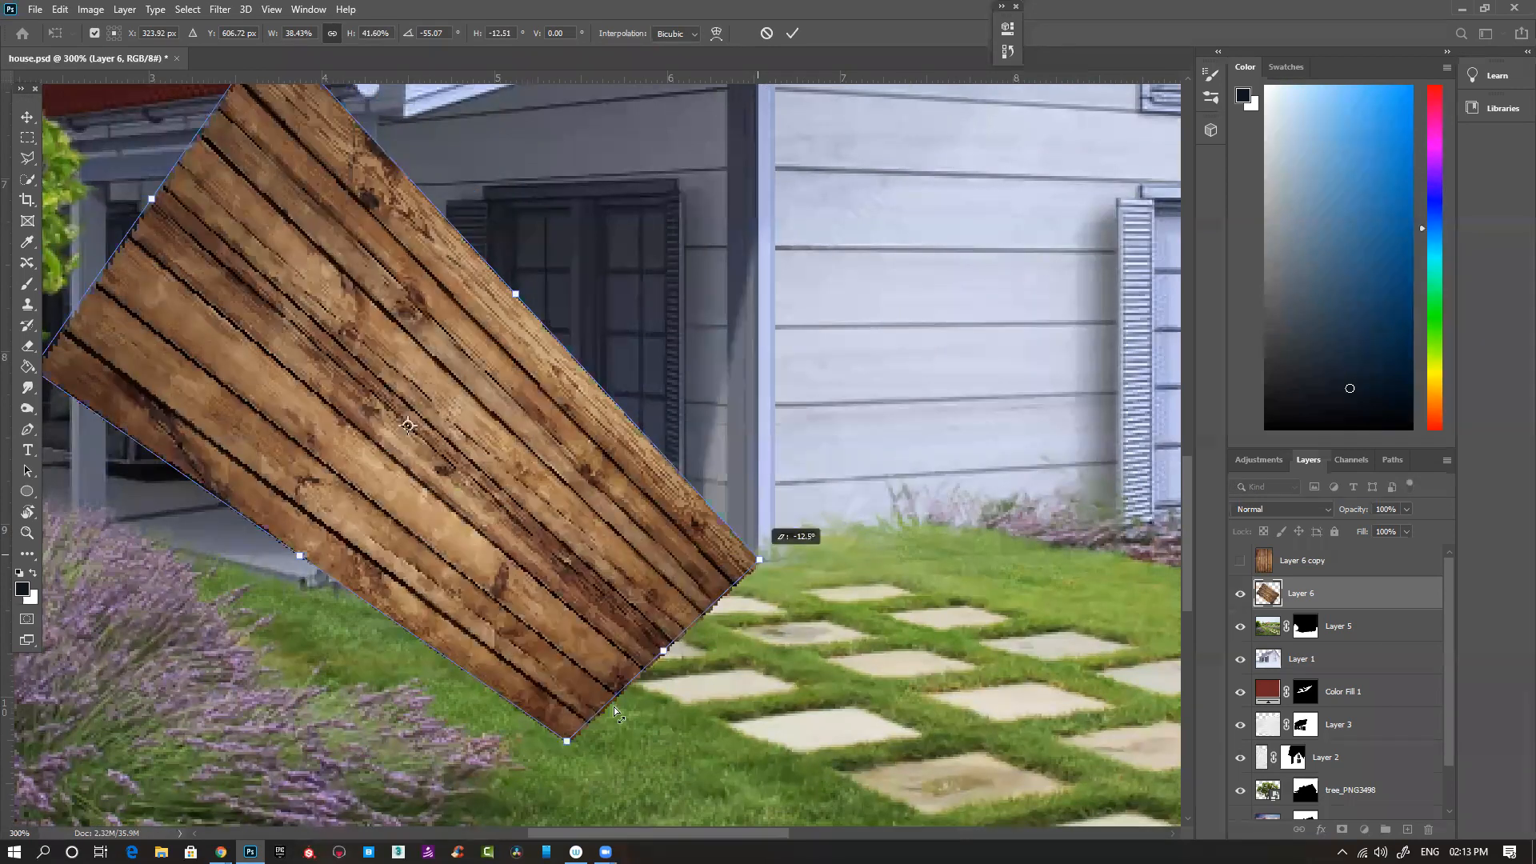
left_click_drag(565, 740, 376, 603)
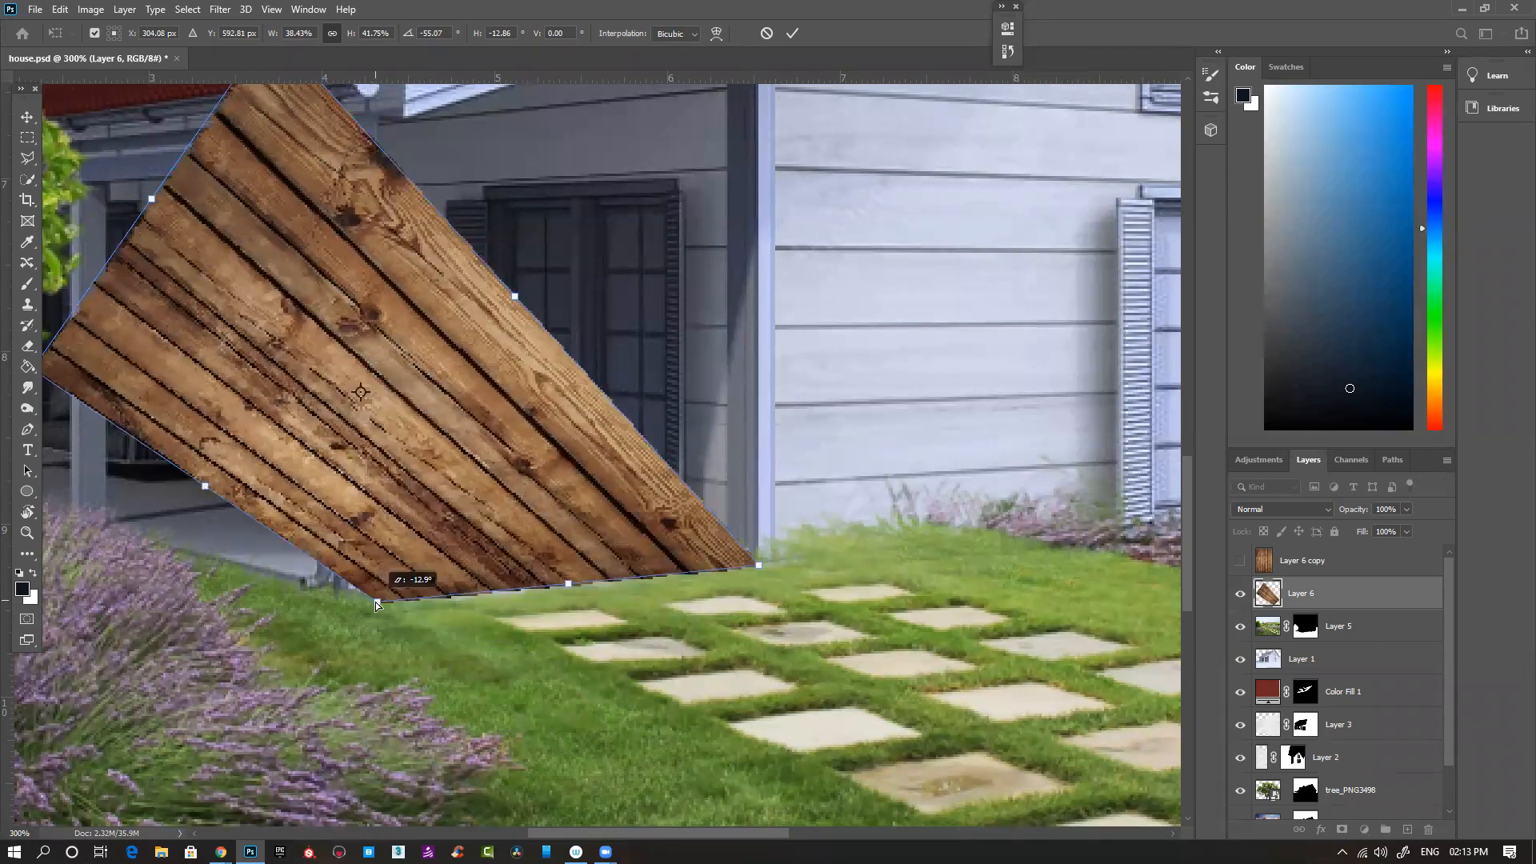
- Distort the remaining corners of the wood planks to match the porch floor's perspective and apply the transform
left_click_drag(584, 364, 804, 444)
left_click_drag(249, 468, 189, 570)
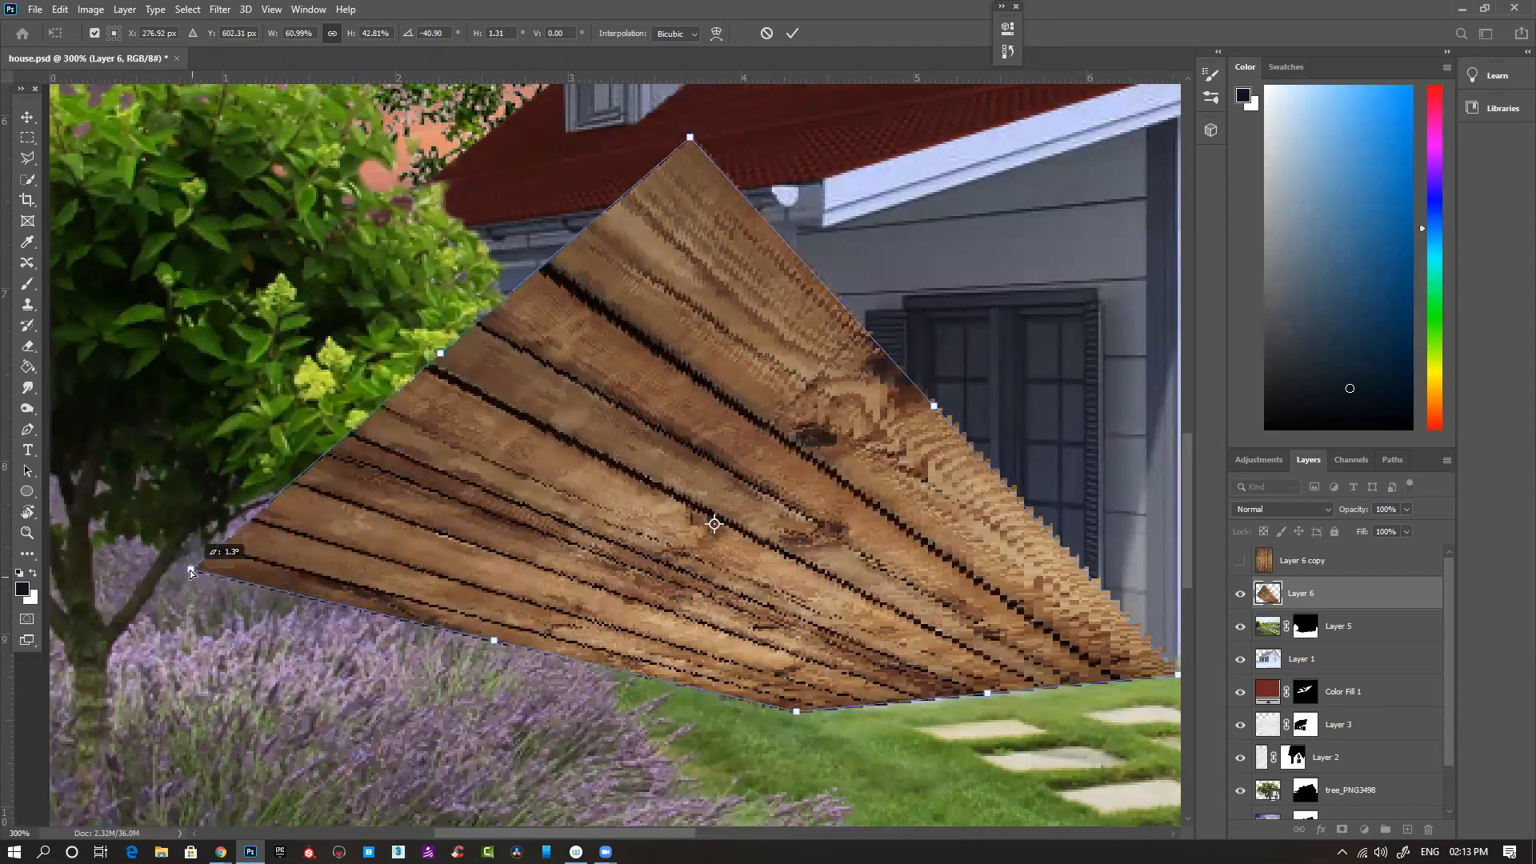
left_click_drag(663, 171, 431, 543)
left_click_drag(190, 573, 180, 560)
left_click_drag(430, 544, 439, 549)
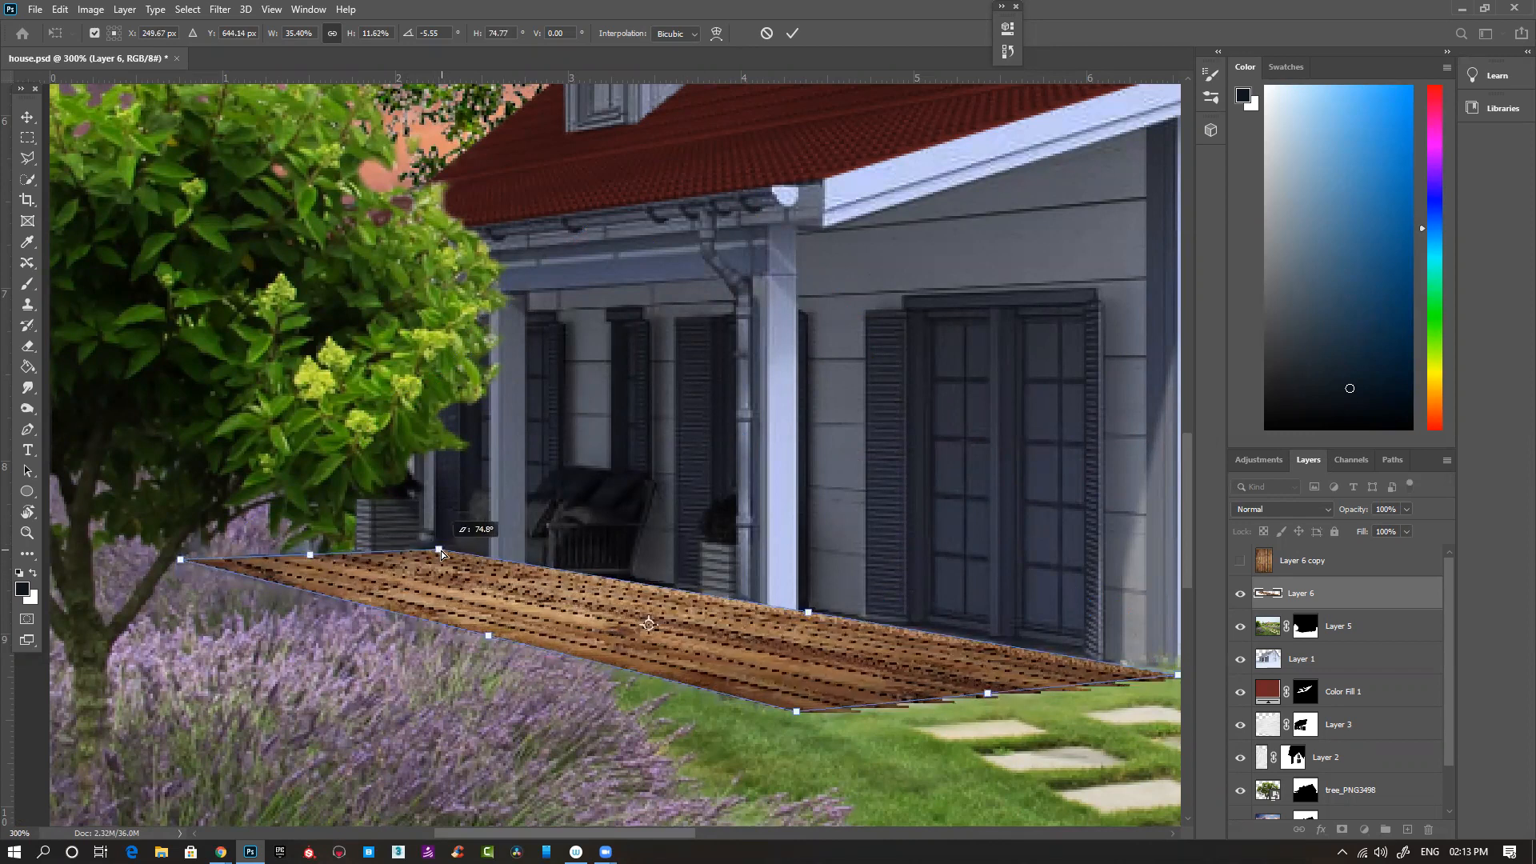
left_click_drag(937, 552, 759, 498)
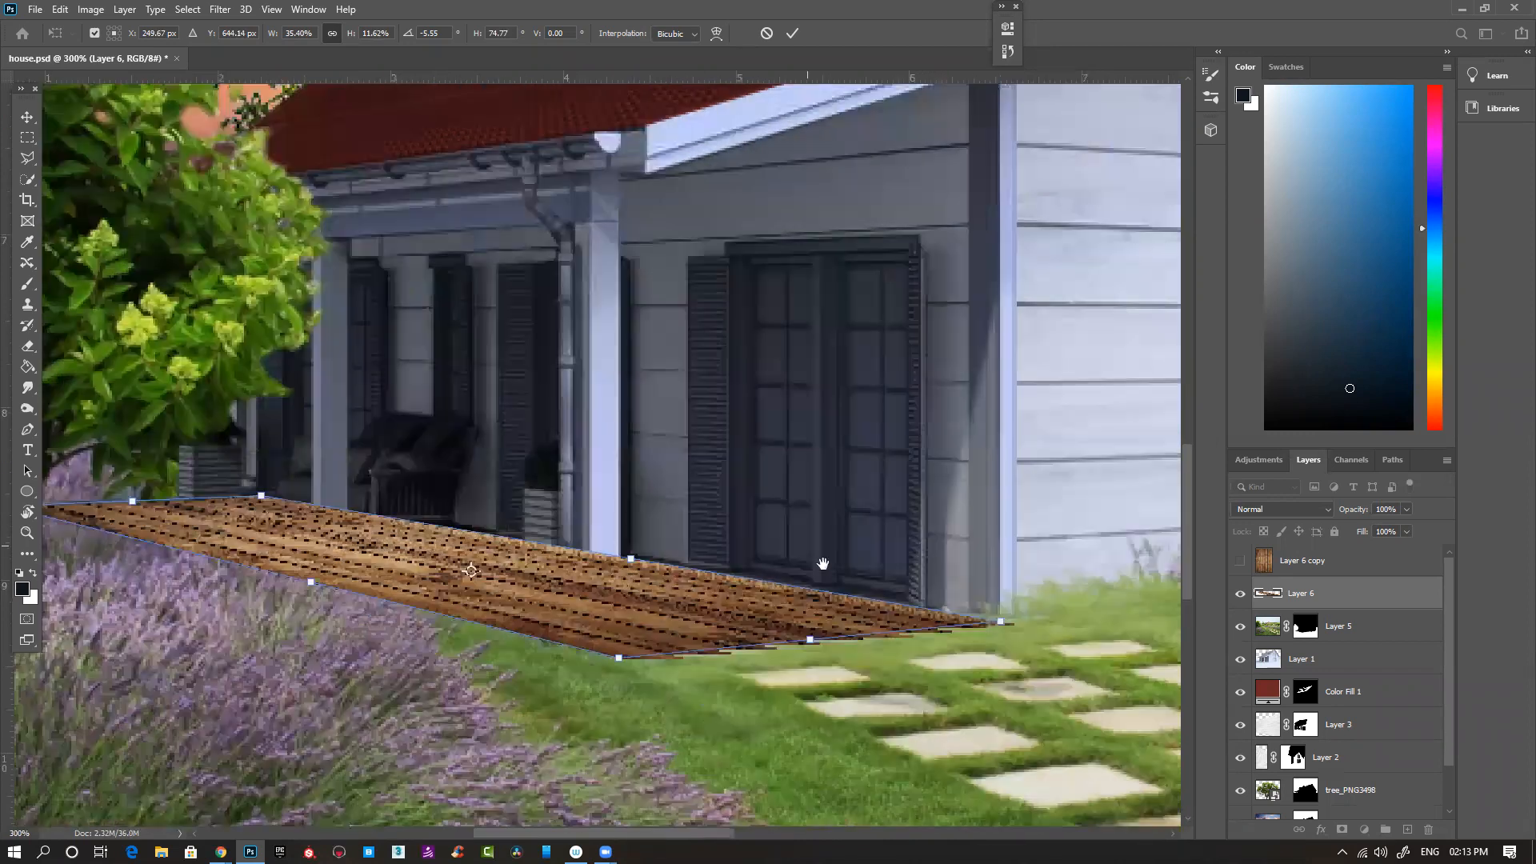
left_click_drag(616, 656, 618, 652)
key("Return")
key("b")
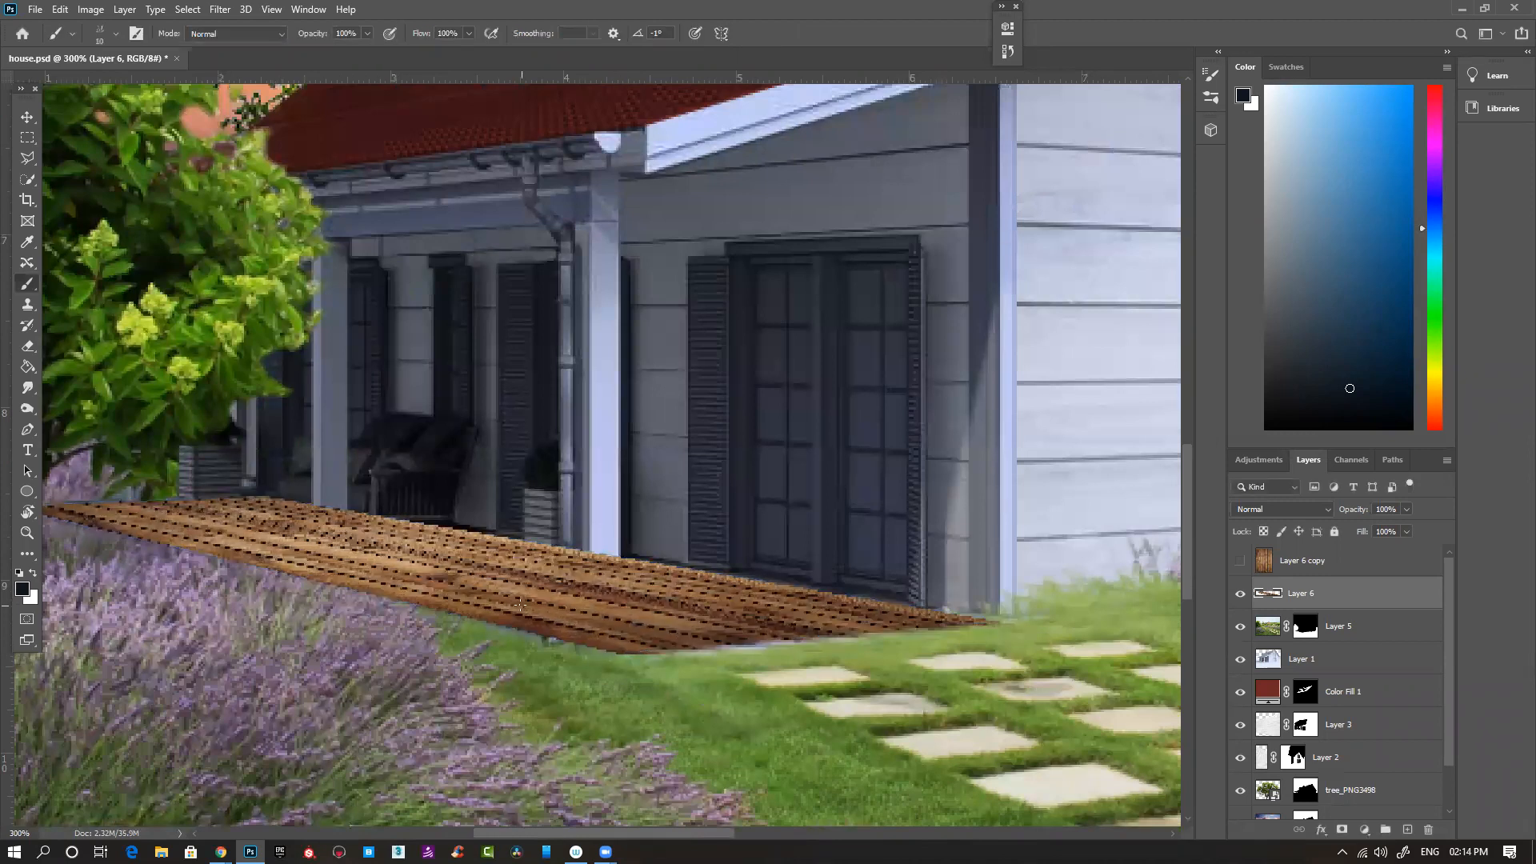
scroll(521, 606, "down", 1)
scroll(508, 628, "down", 1)
left_click_drag(403, 555, 245, 606)
left_click_drag(369, 602, 356, 600)
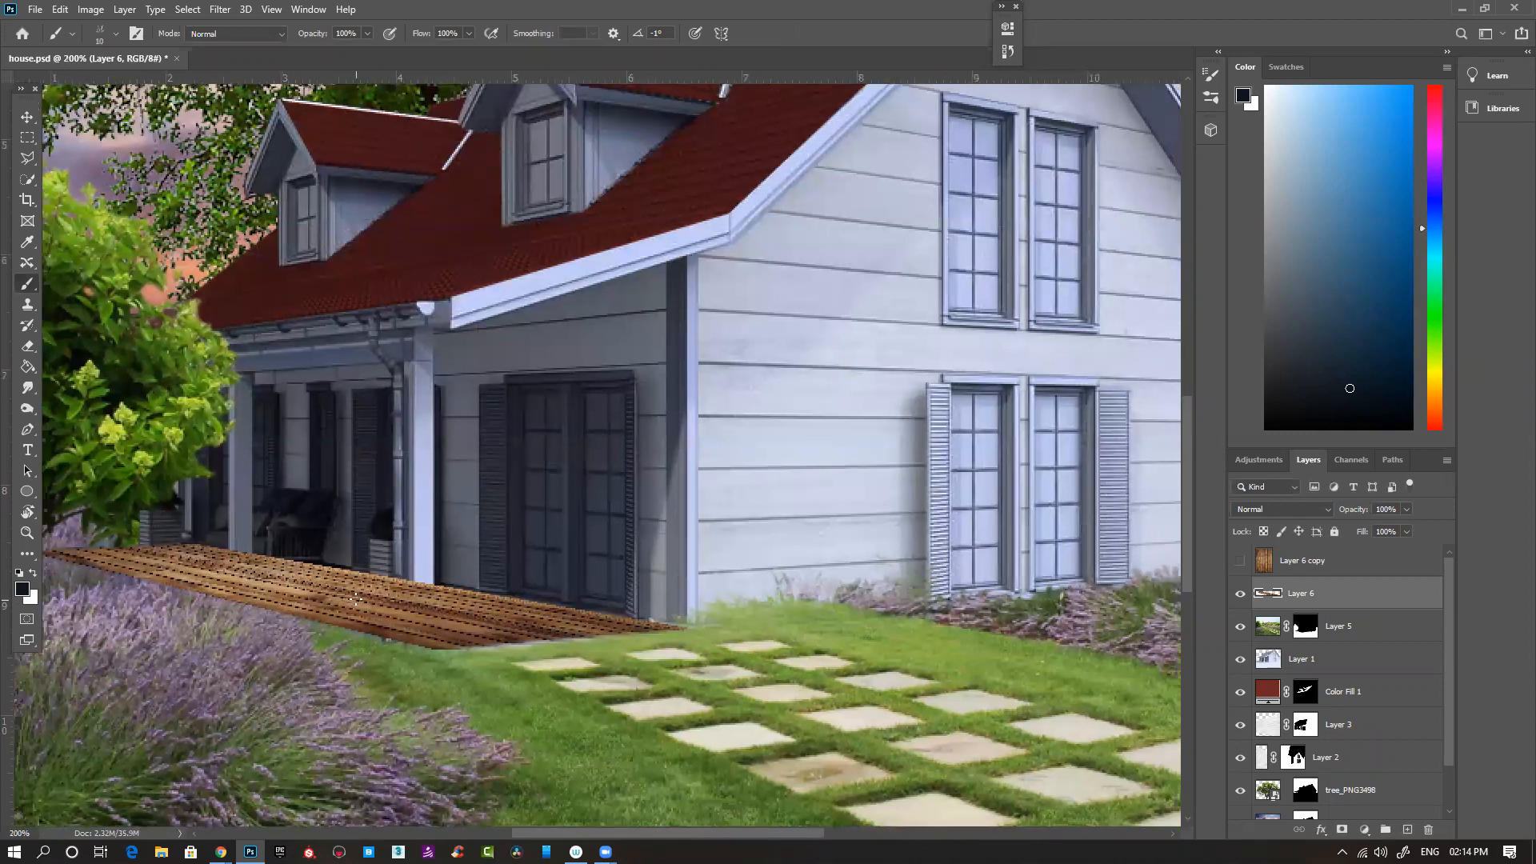
left_click(220, 9)
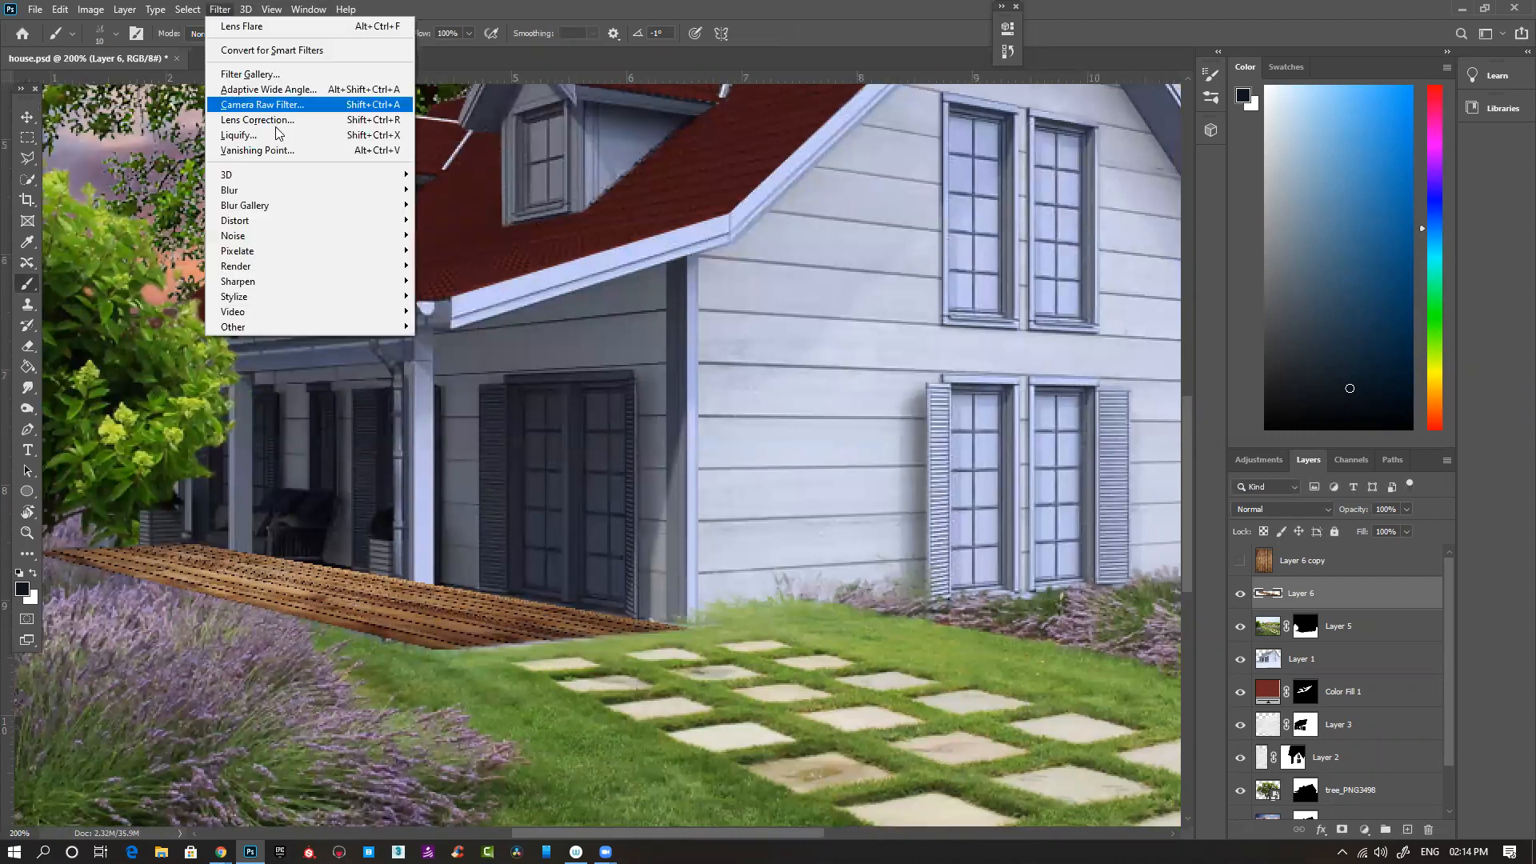
mouse_move(396, 190)
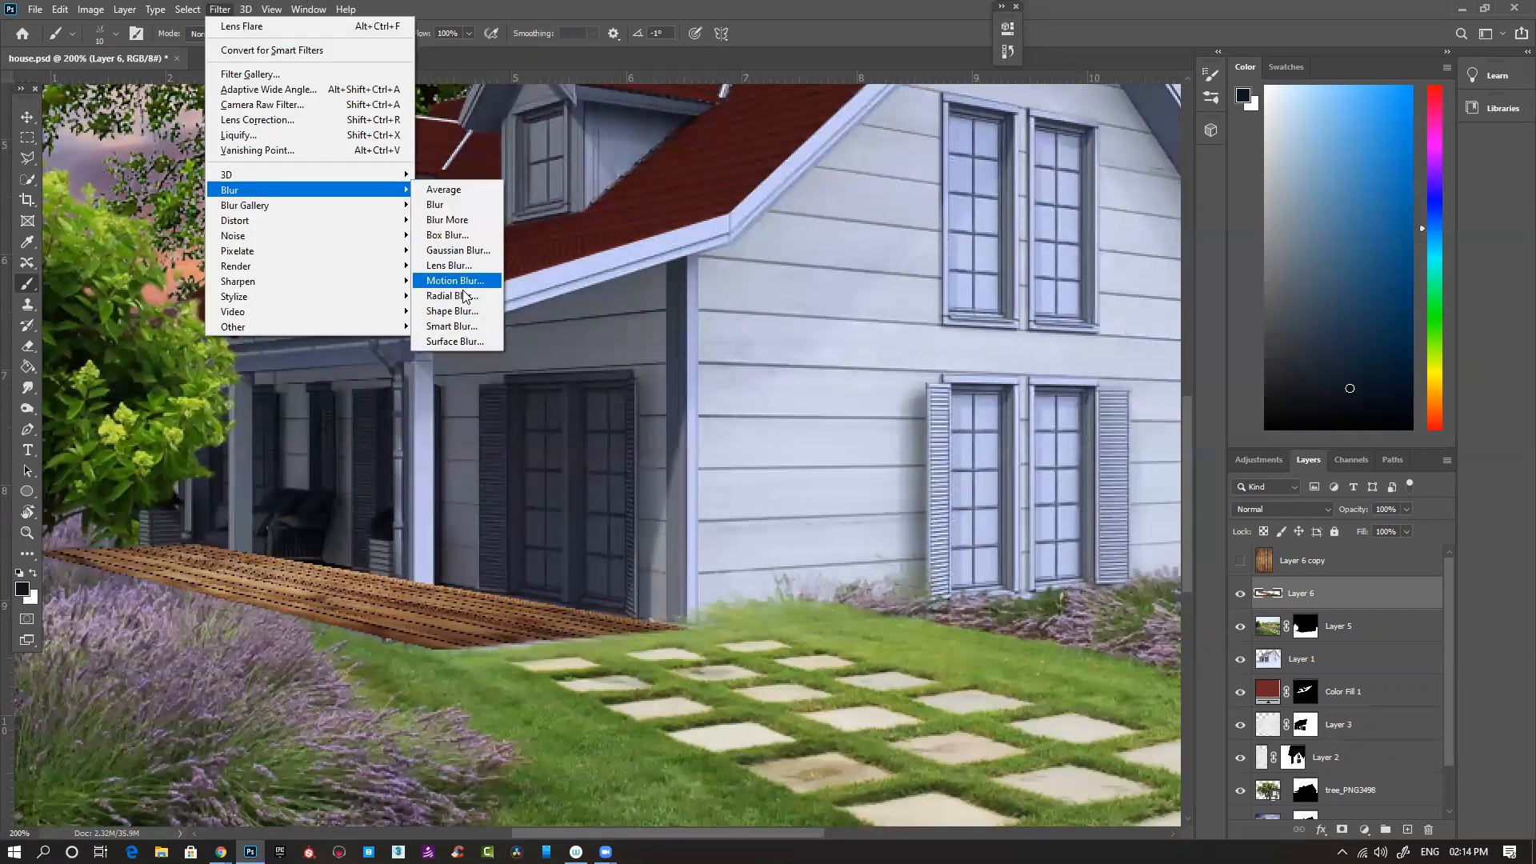
left_click(468, 341)
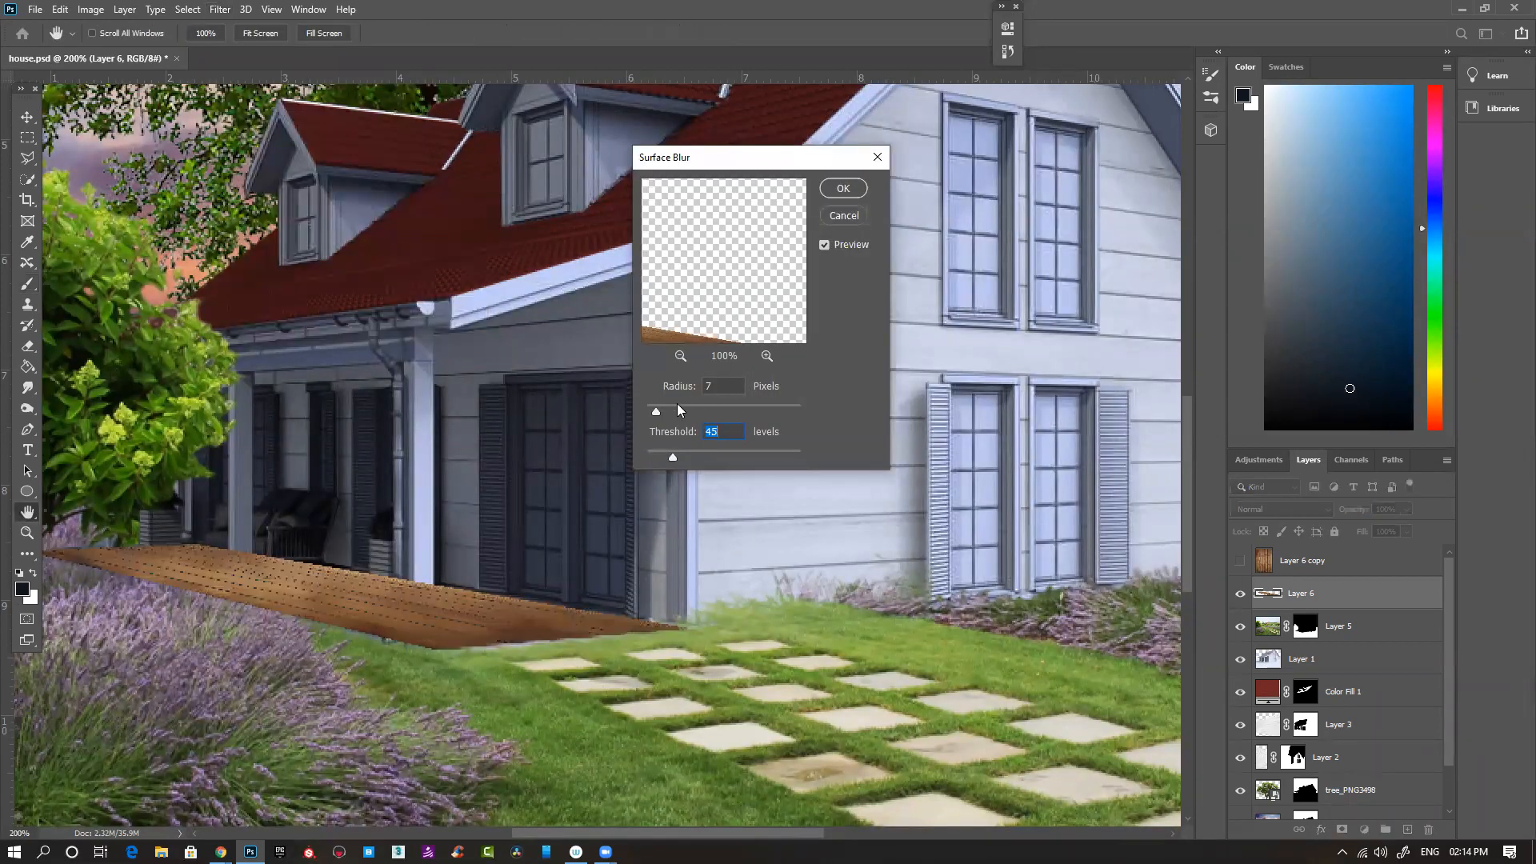
left_click_drag(664, 411, 626, 422)
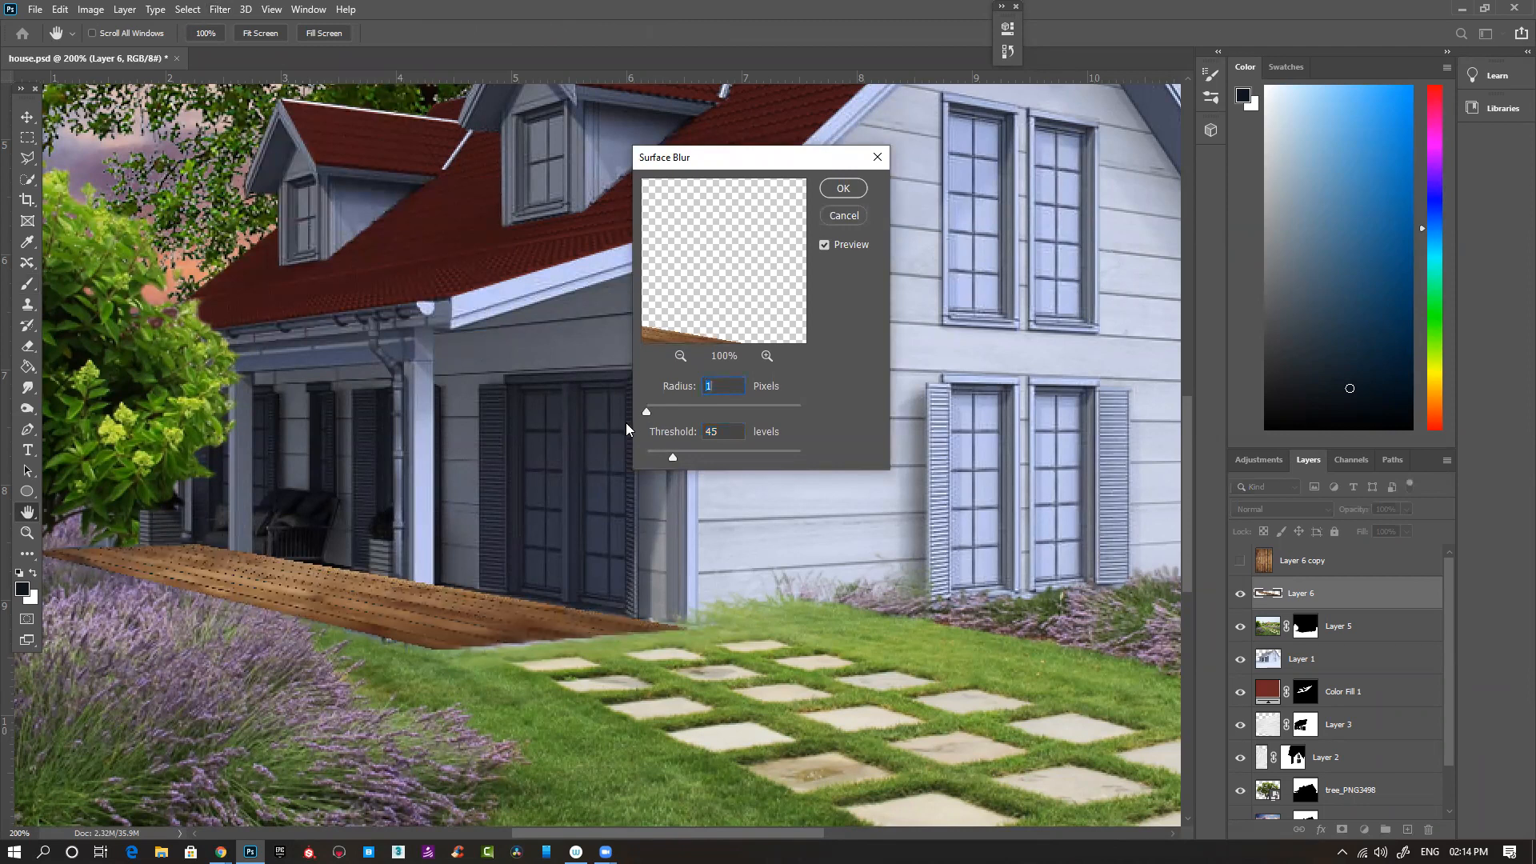
left_click(844, 215)
- Try the Blur More filter on the wood planks of Layer 6, and undo it
left_click(220, 9)
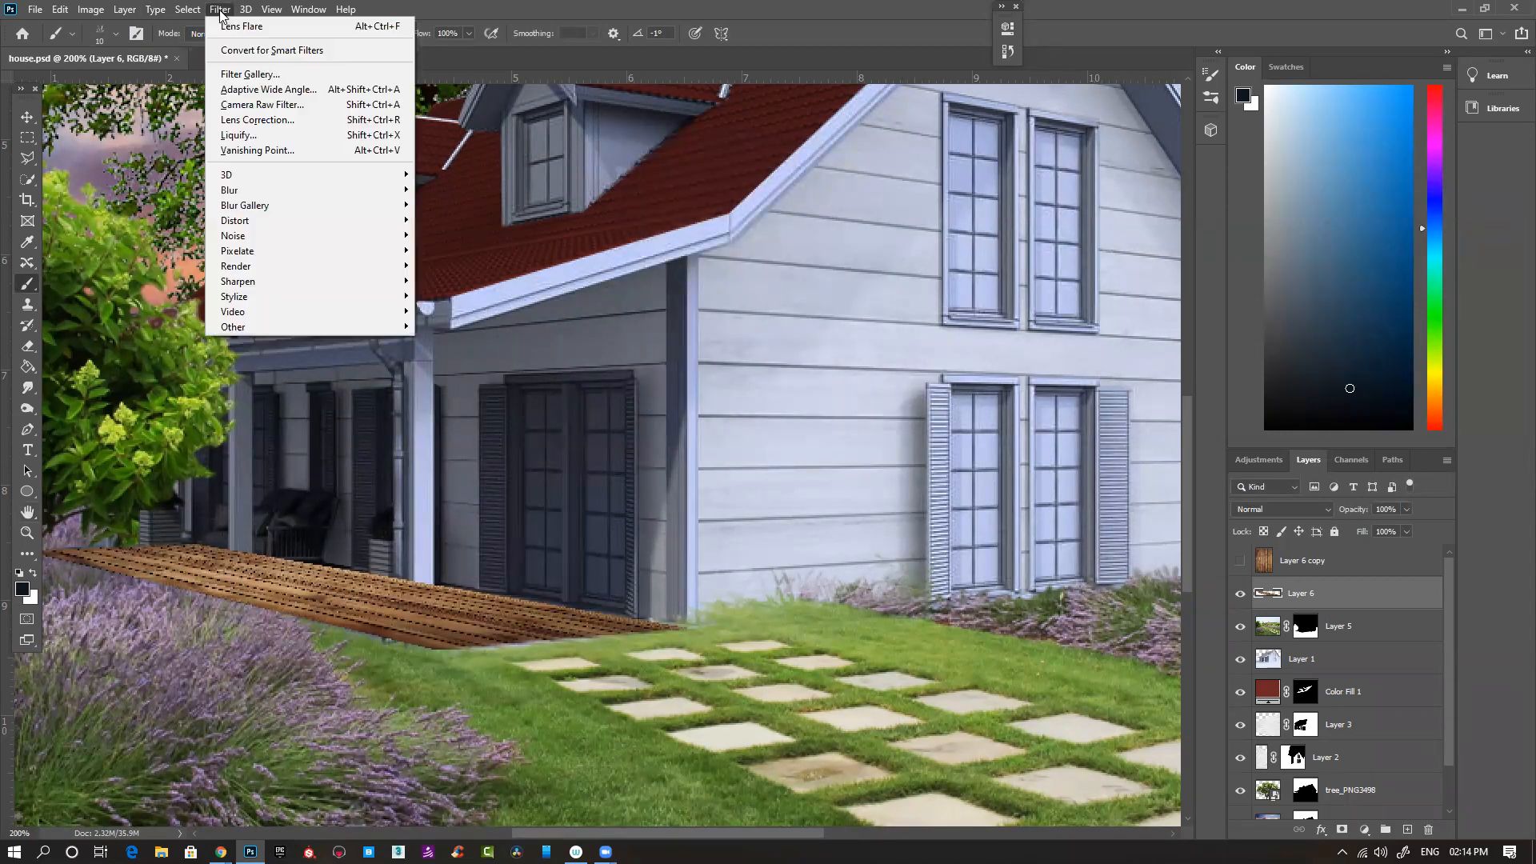
mouse_move(254, 187)
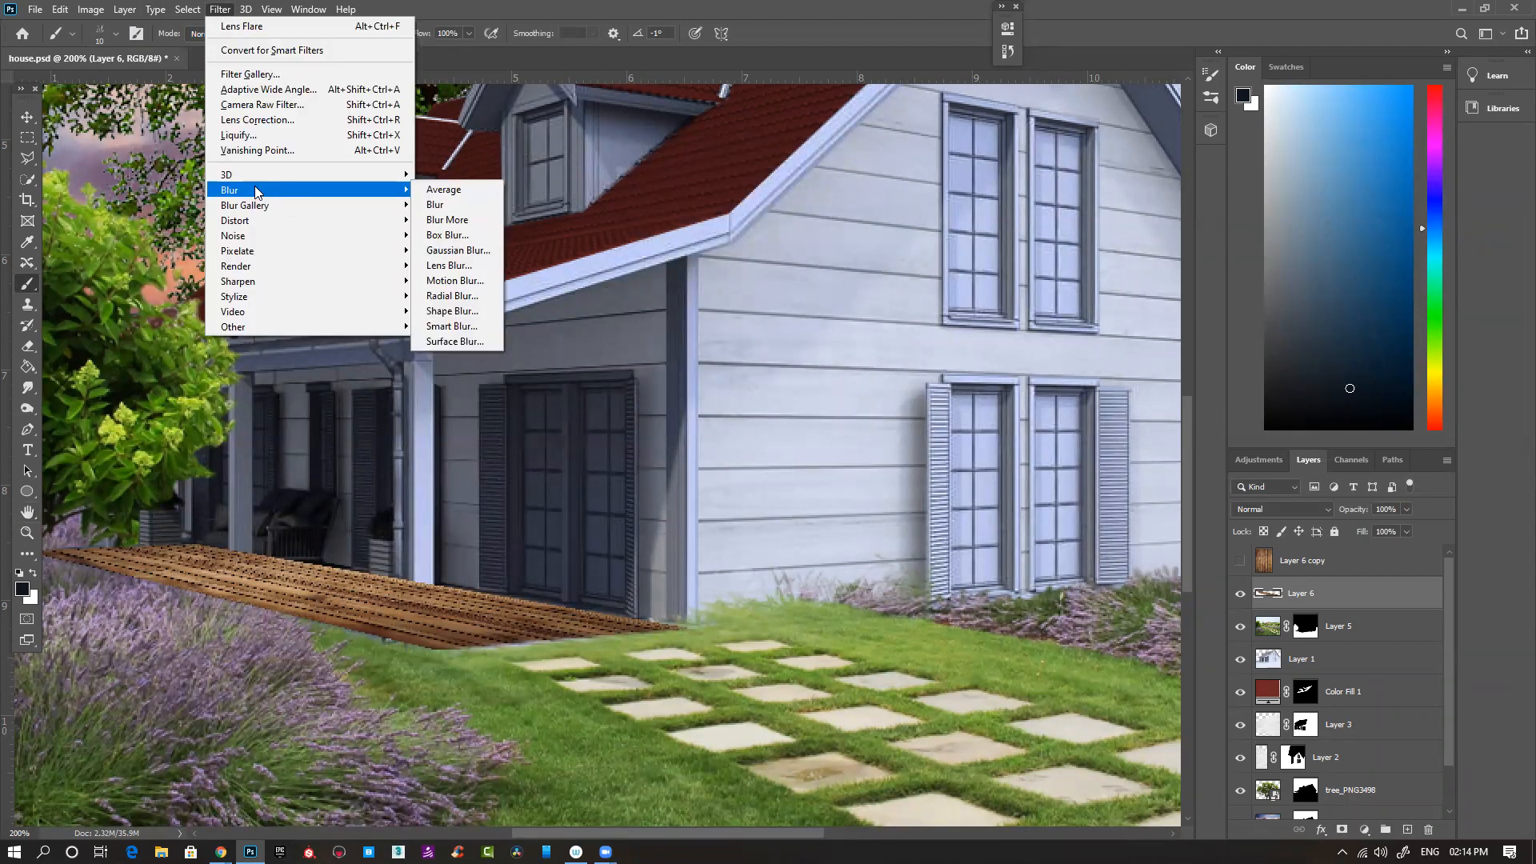
left_click(463, 222)
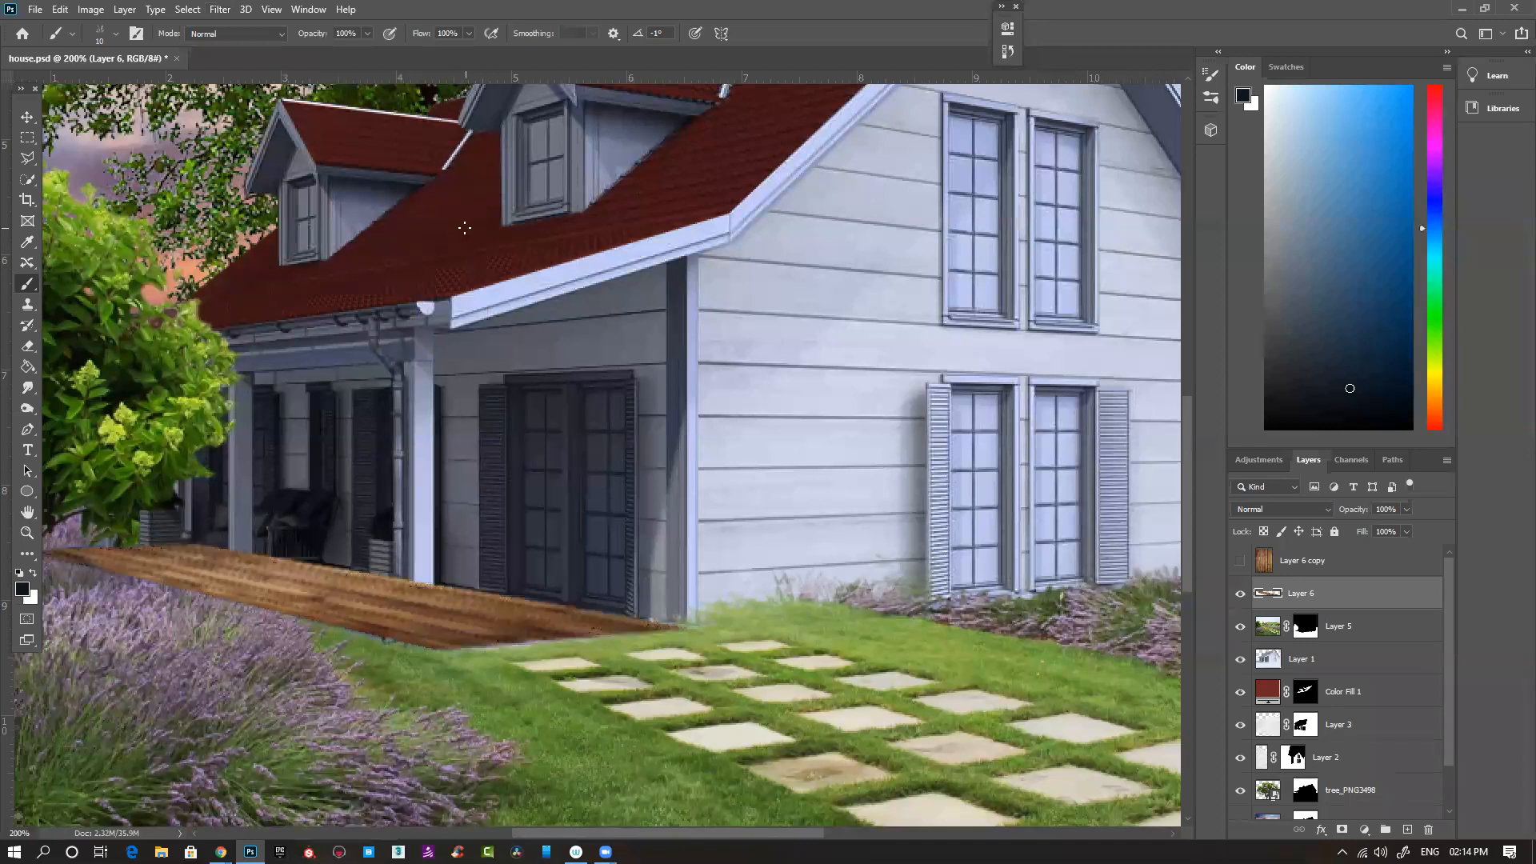
key("ctrl+z")
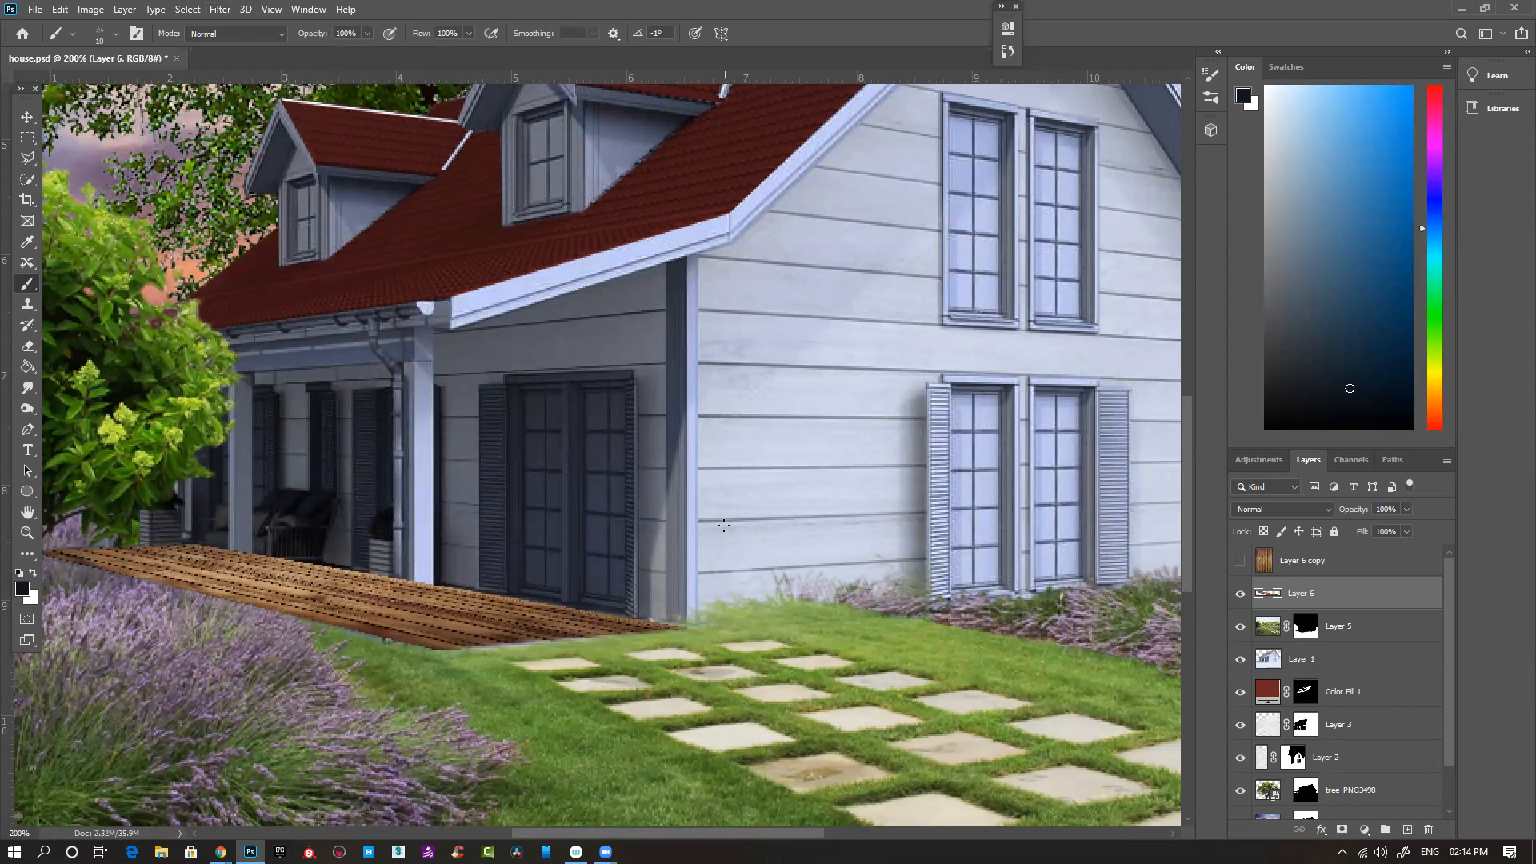
- Set the blend mode of the planks on Layer 6 to Soft Light and check the porch floor
left_click(1282, 509)
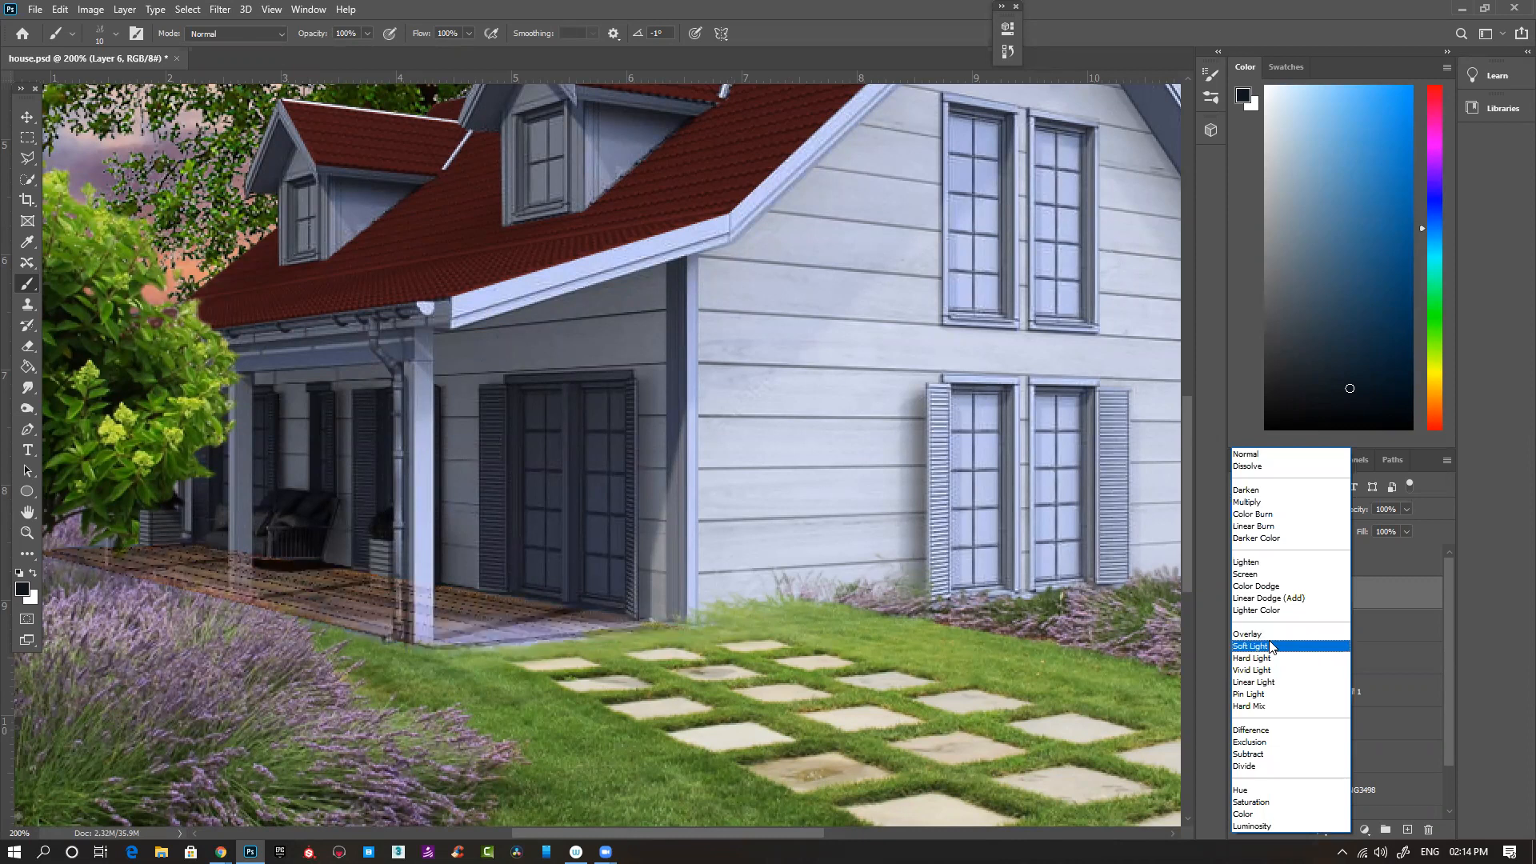
left_click(1272, 647)
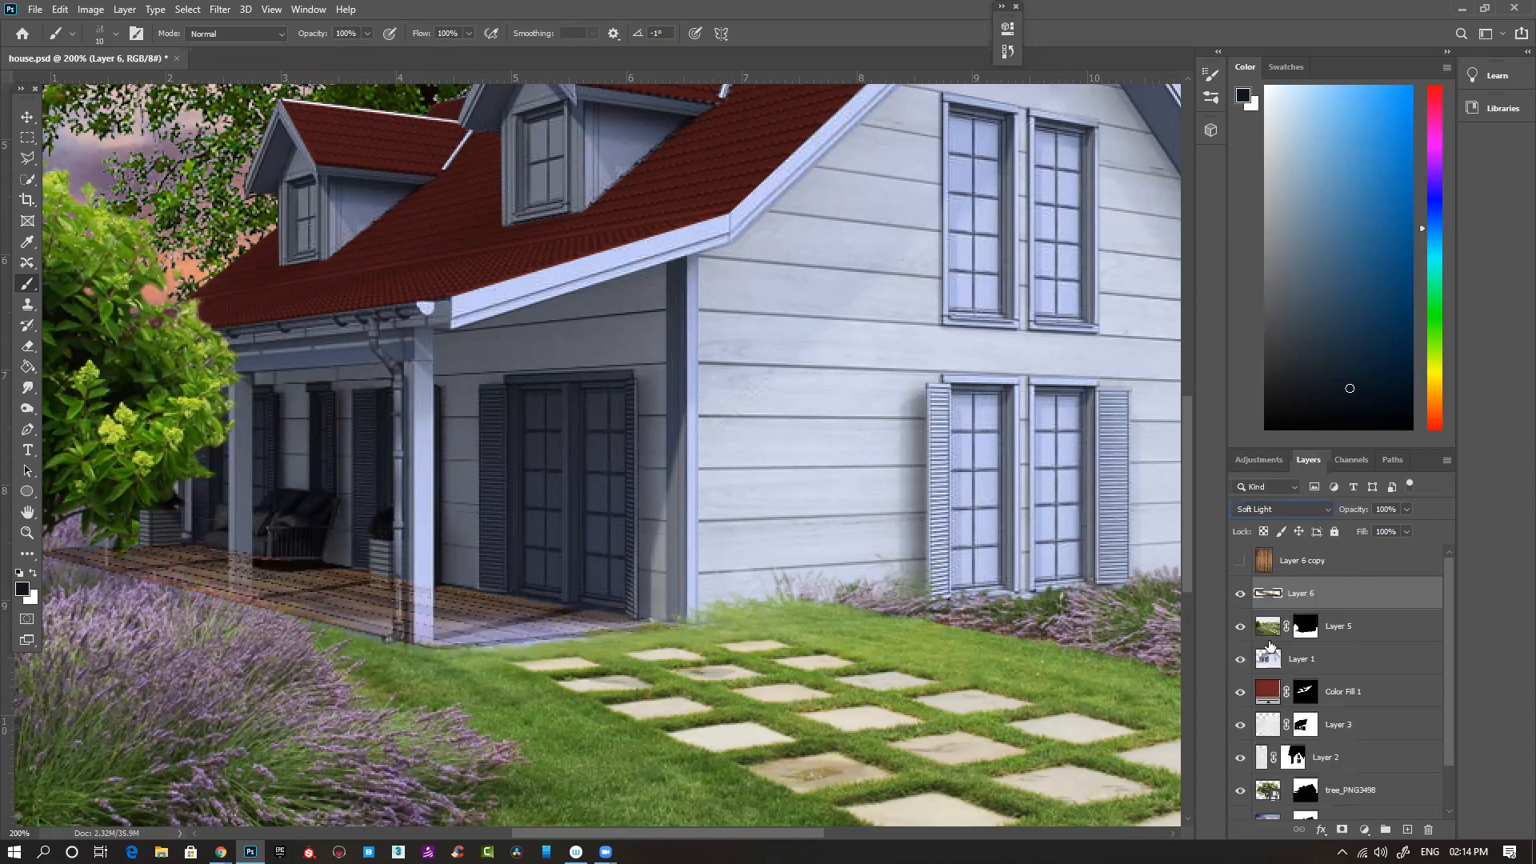
left_click_drag(355, 593, 532, 589)
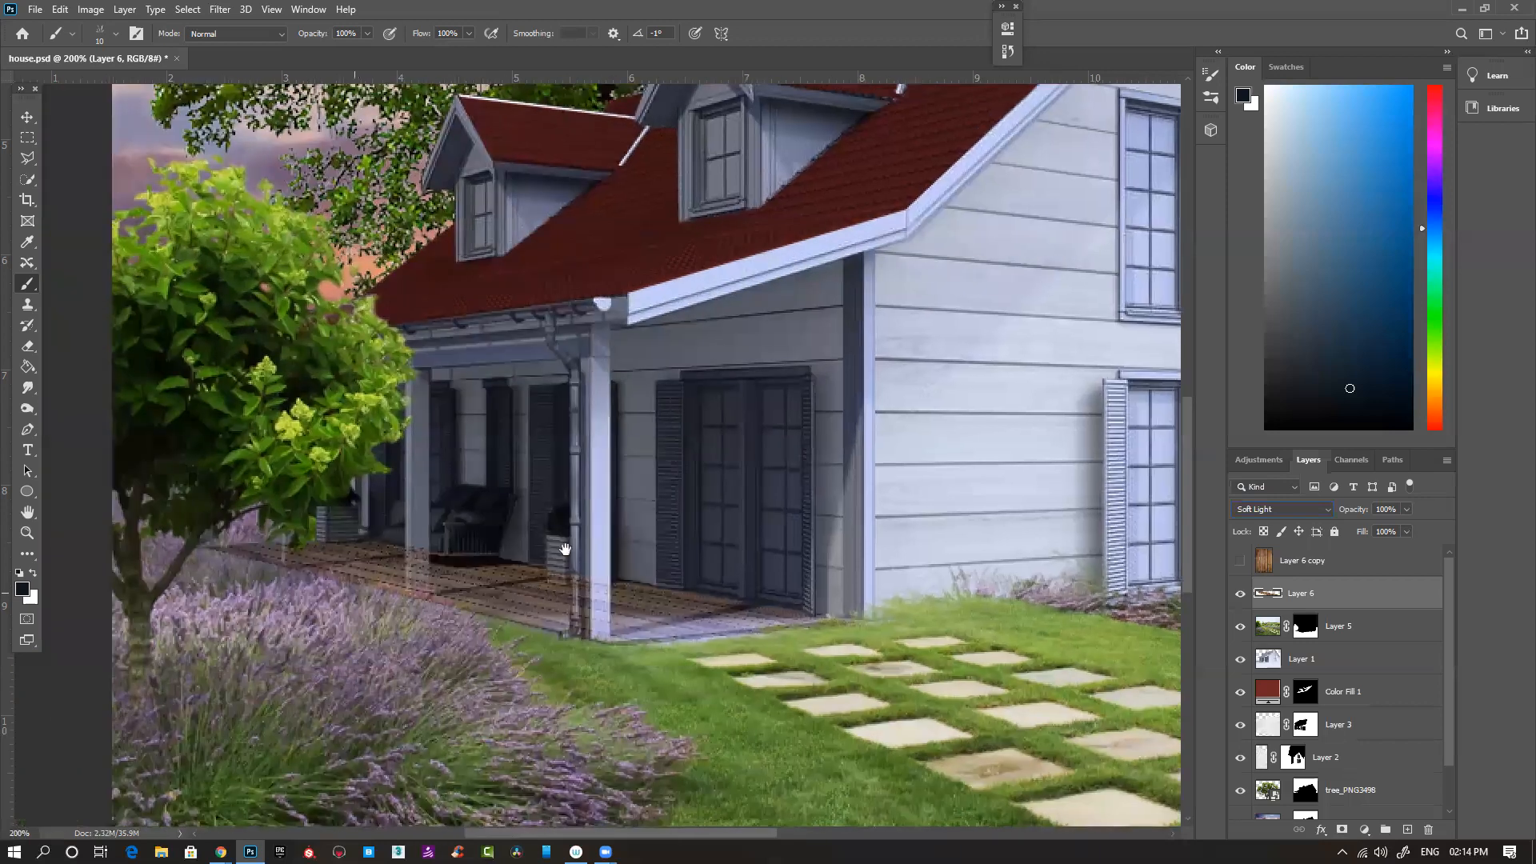
key("ctrl+minus")
key("ctrl+minus")
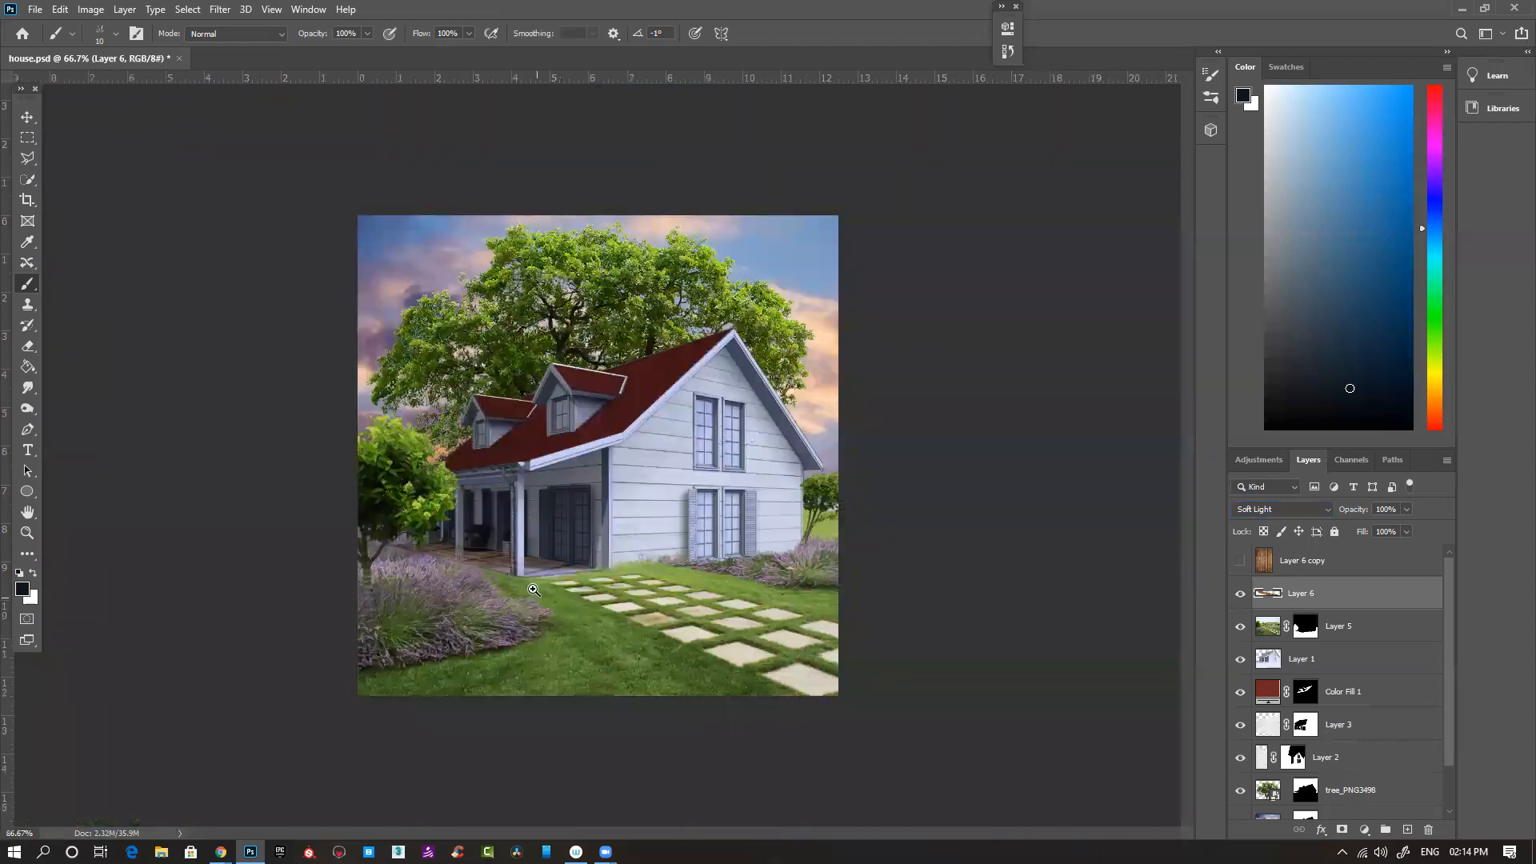
key("ctrl+plus")
key("ctrl+plus")
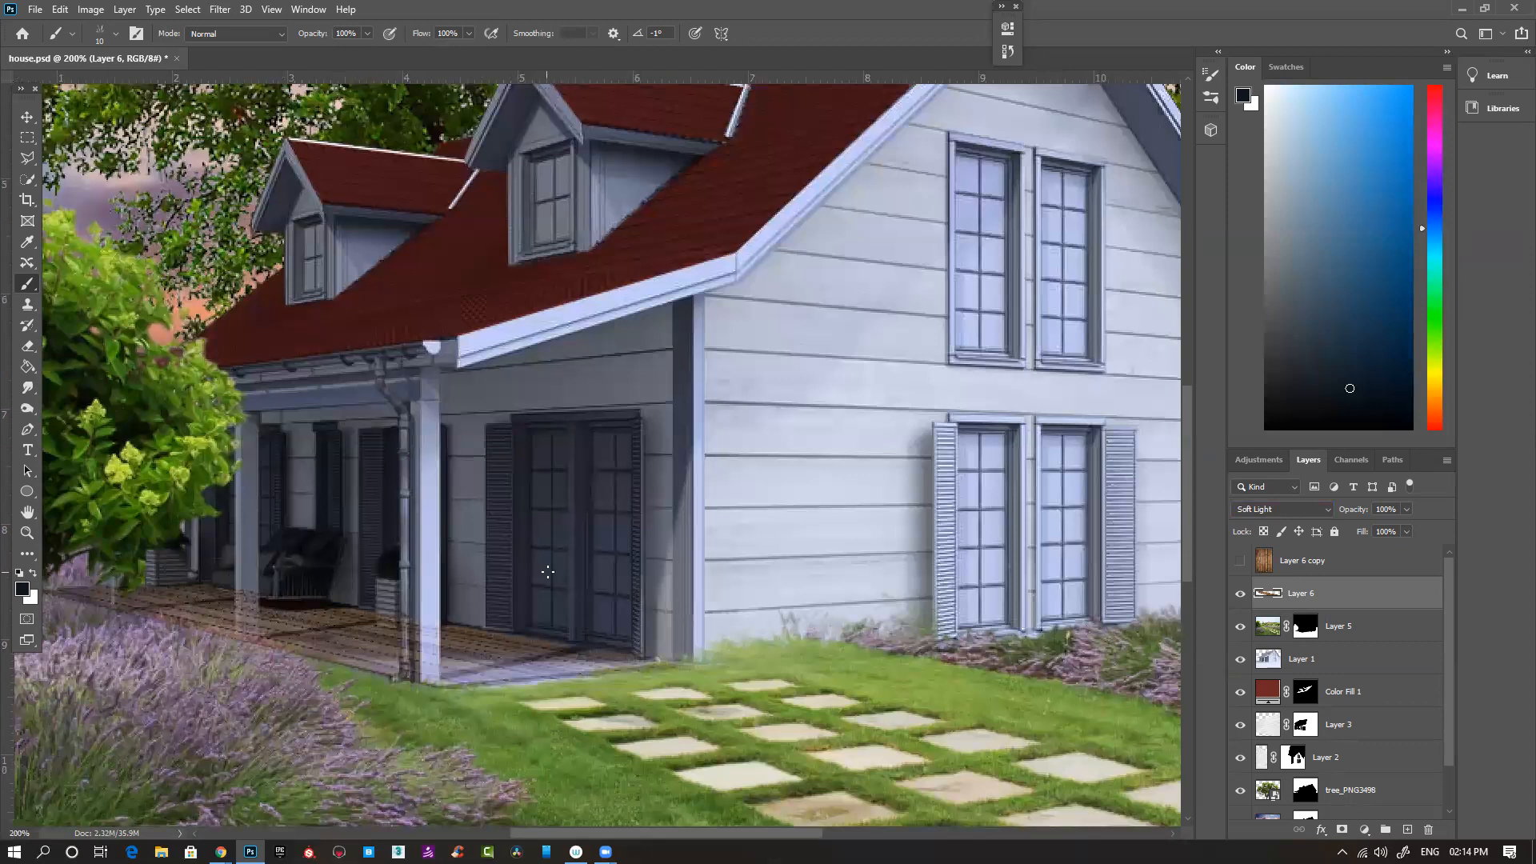
- Delete the distorted planks on Layer 6 and show the hidden Layer 6 copy
mouse_move(506, 659)
left_mouse_down()
mouse_move(494, 637)
mouse_move(599, 635)
left_mouse_up()
key("Delete")
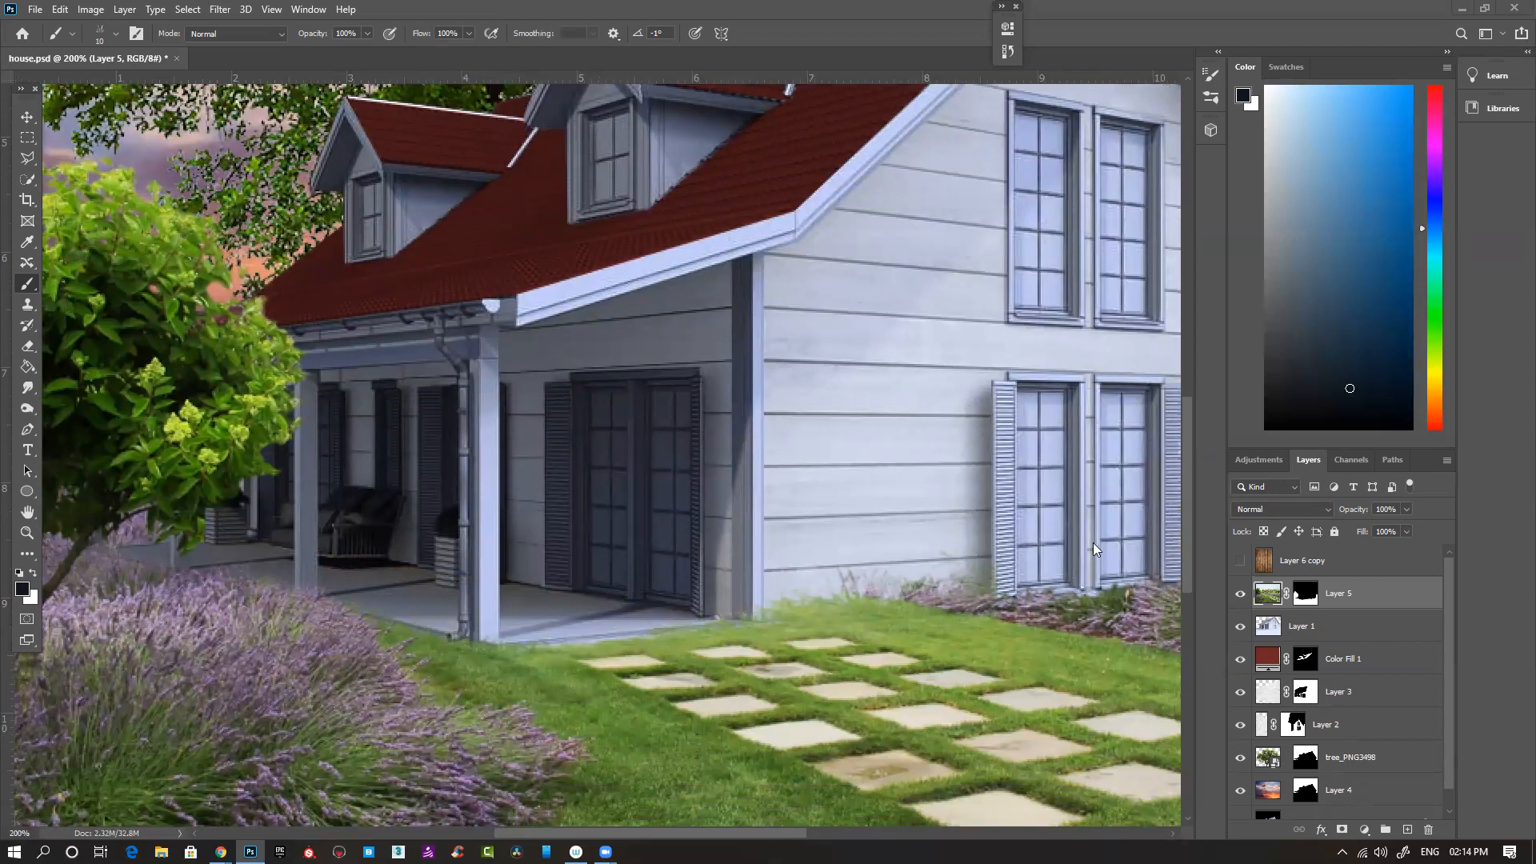
left_click(1328, 563)
left_click(1240, 562)
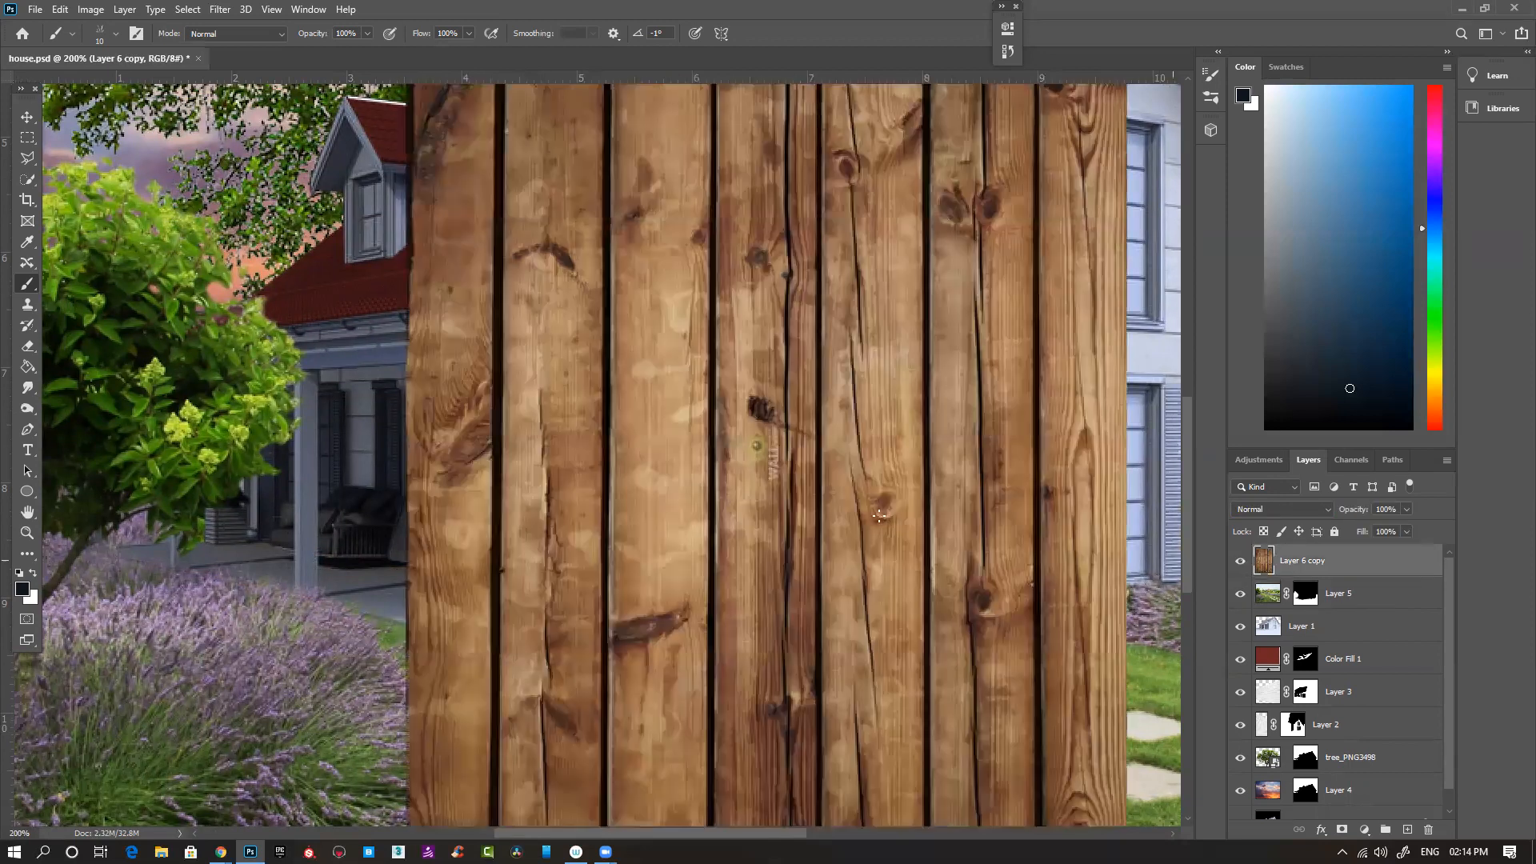
- Move the full wood planks up, copy a single plank onto its own layer and hide Layer 6 copy
key("ctrl+minus")
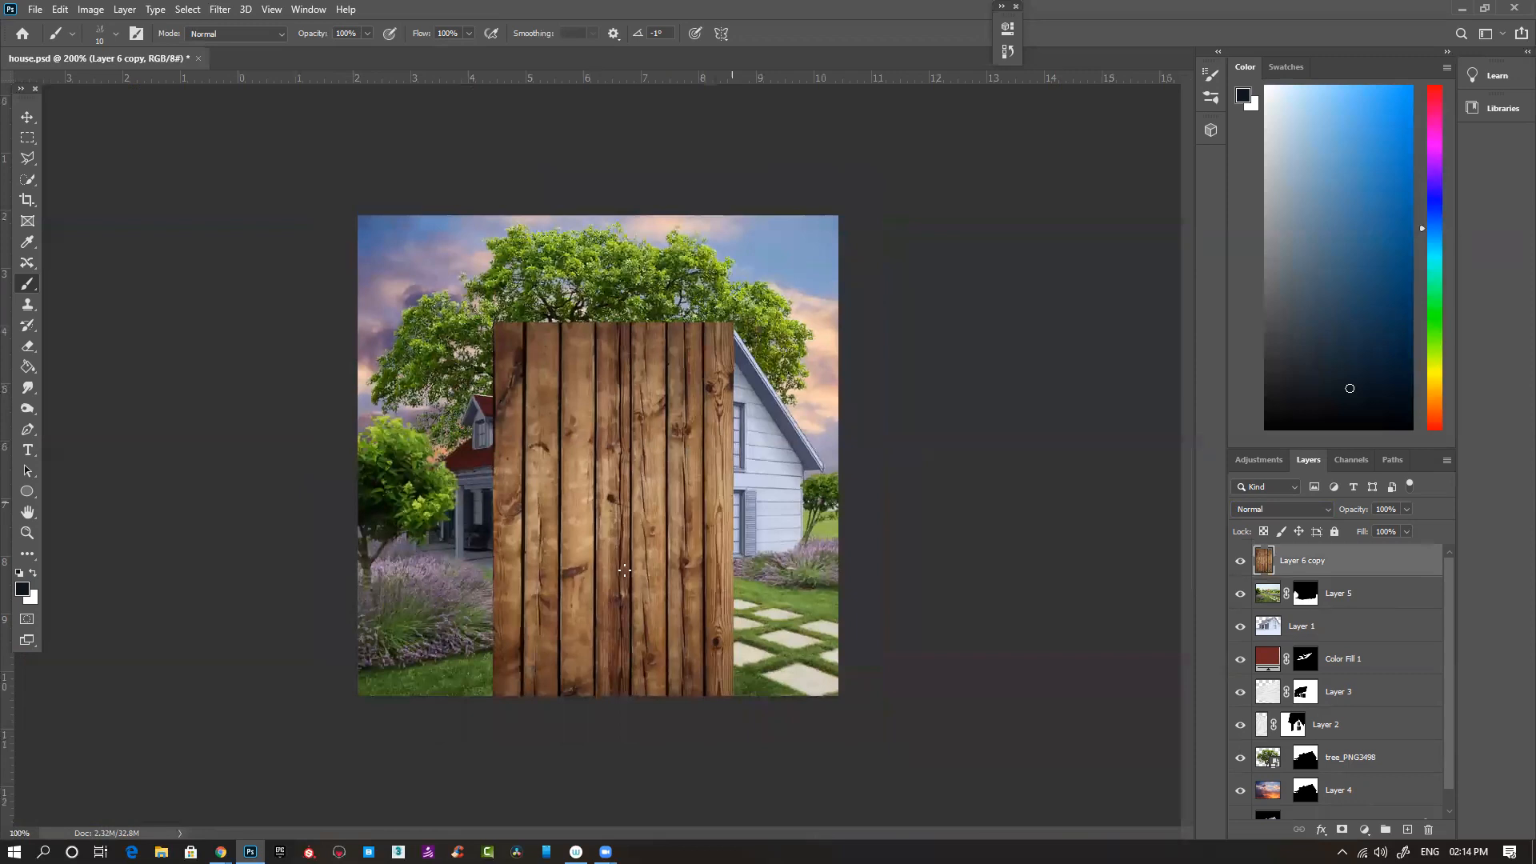
left_click_drag(625, 570, 623, 536)
key("m")
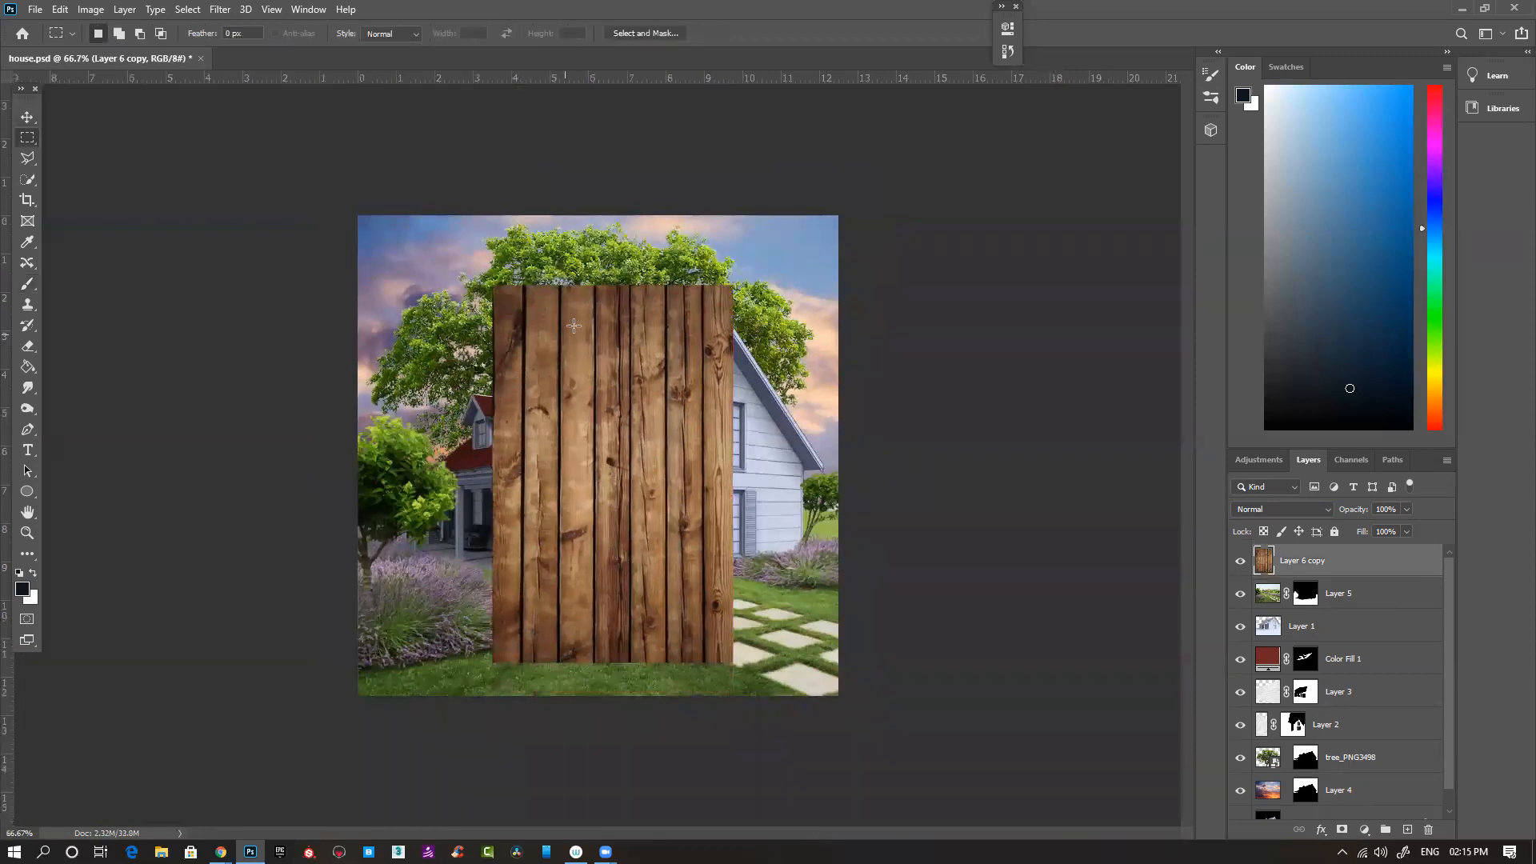
left_click_drag(559, 285, 595, 677)
key("ctrl+j")
left_click(1240, 593)
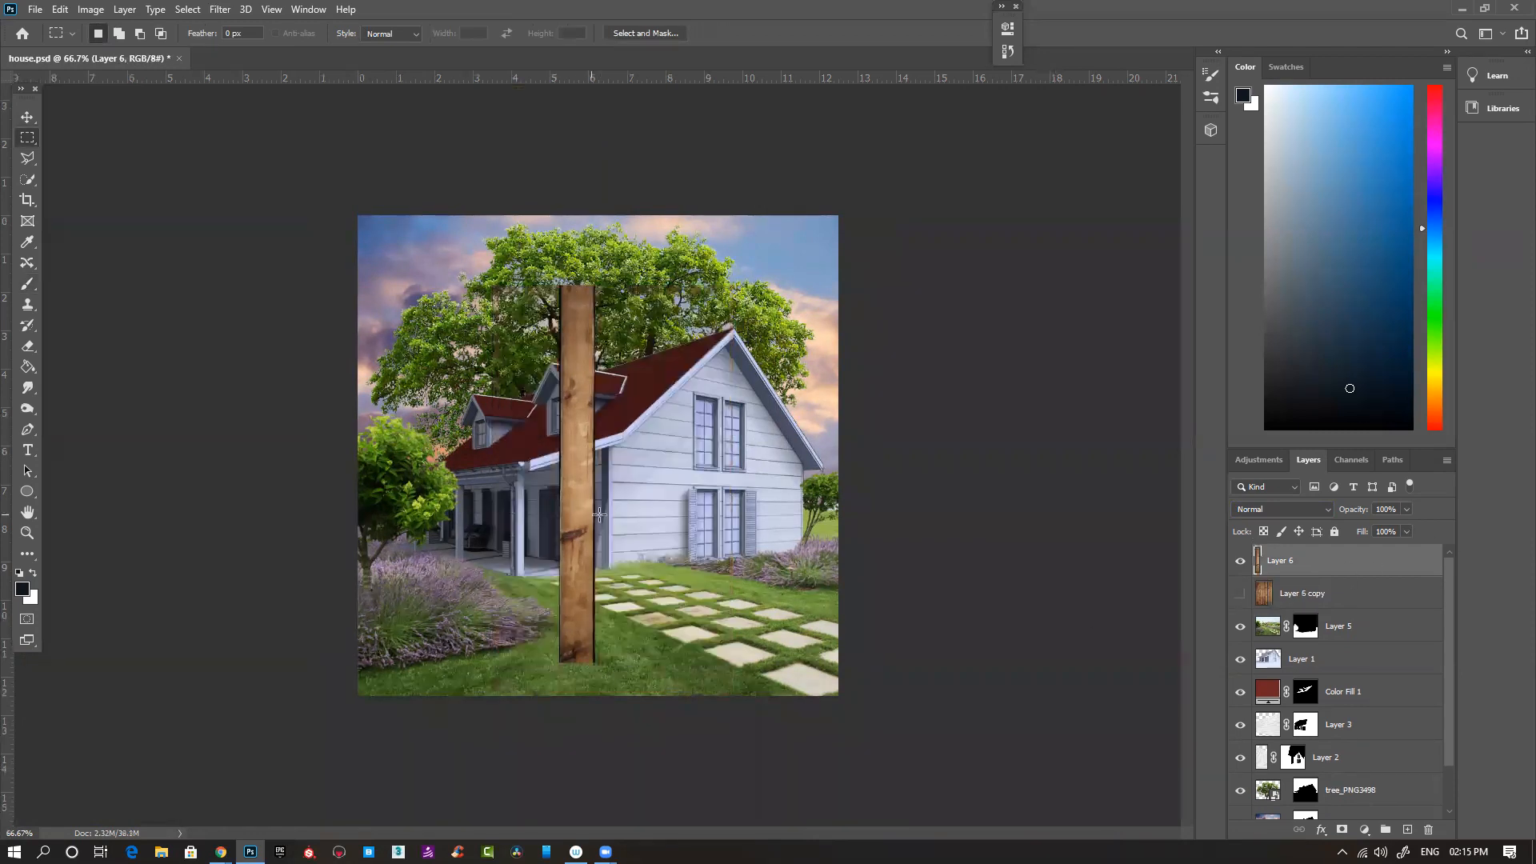
- Scale the single plank down proportionally to 28.07% and place it over the front porch post
key("ctrl+t")
left_click(591, 695, "ctrl")
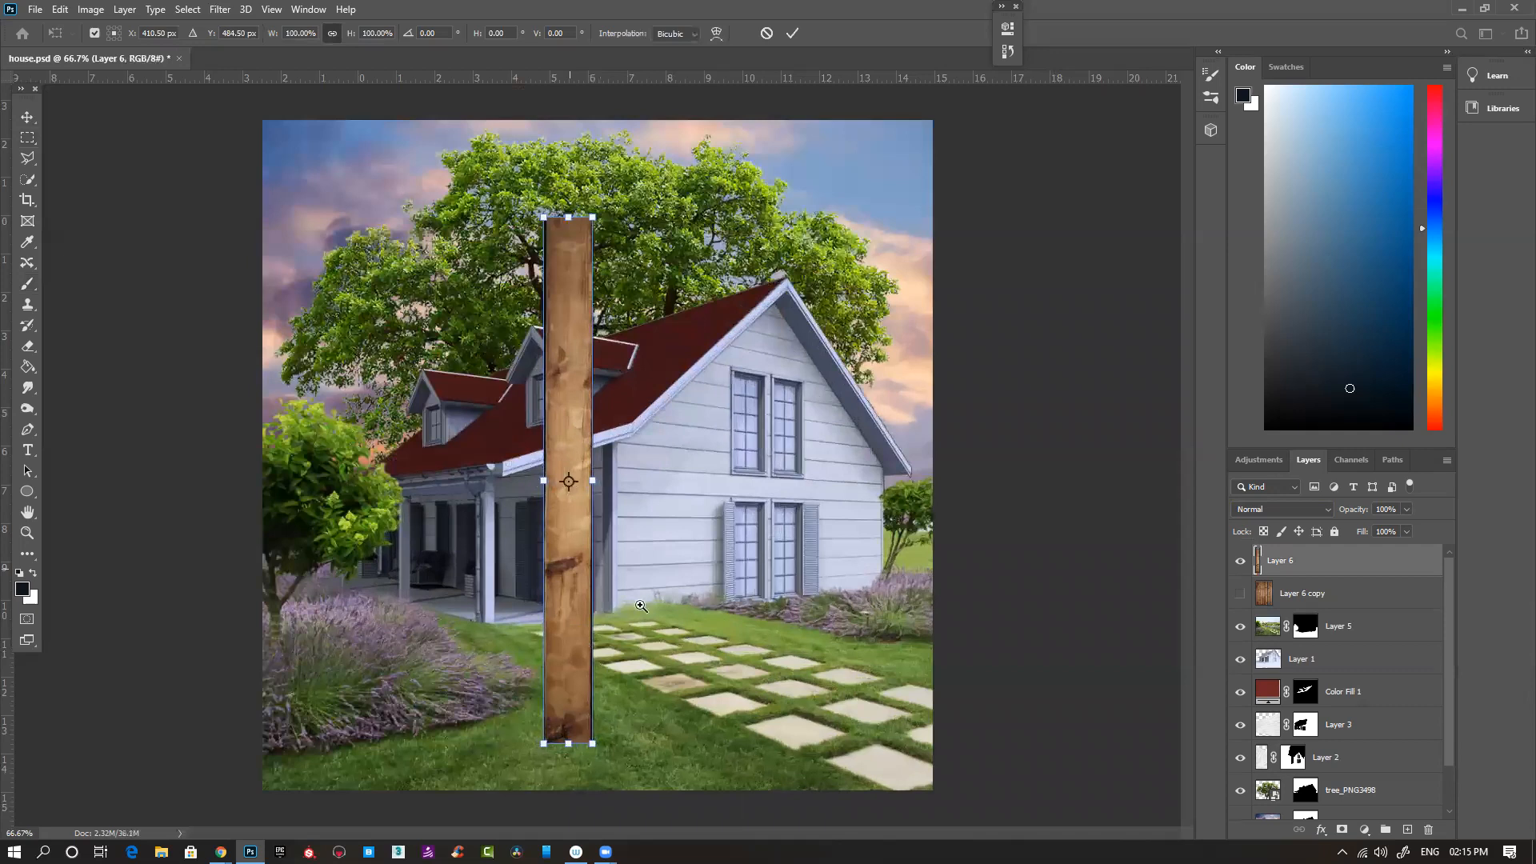
left_click(631, 665, "ctrl")
left_click(557, 660, "ctrl")
left_click_drag(554, 720, 443, 479)
left_click_drag(587, 478, 636, 830)
left_click_drag(608, 232, 615, 528)
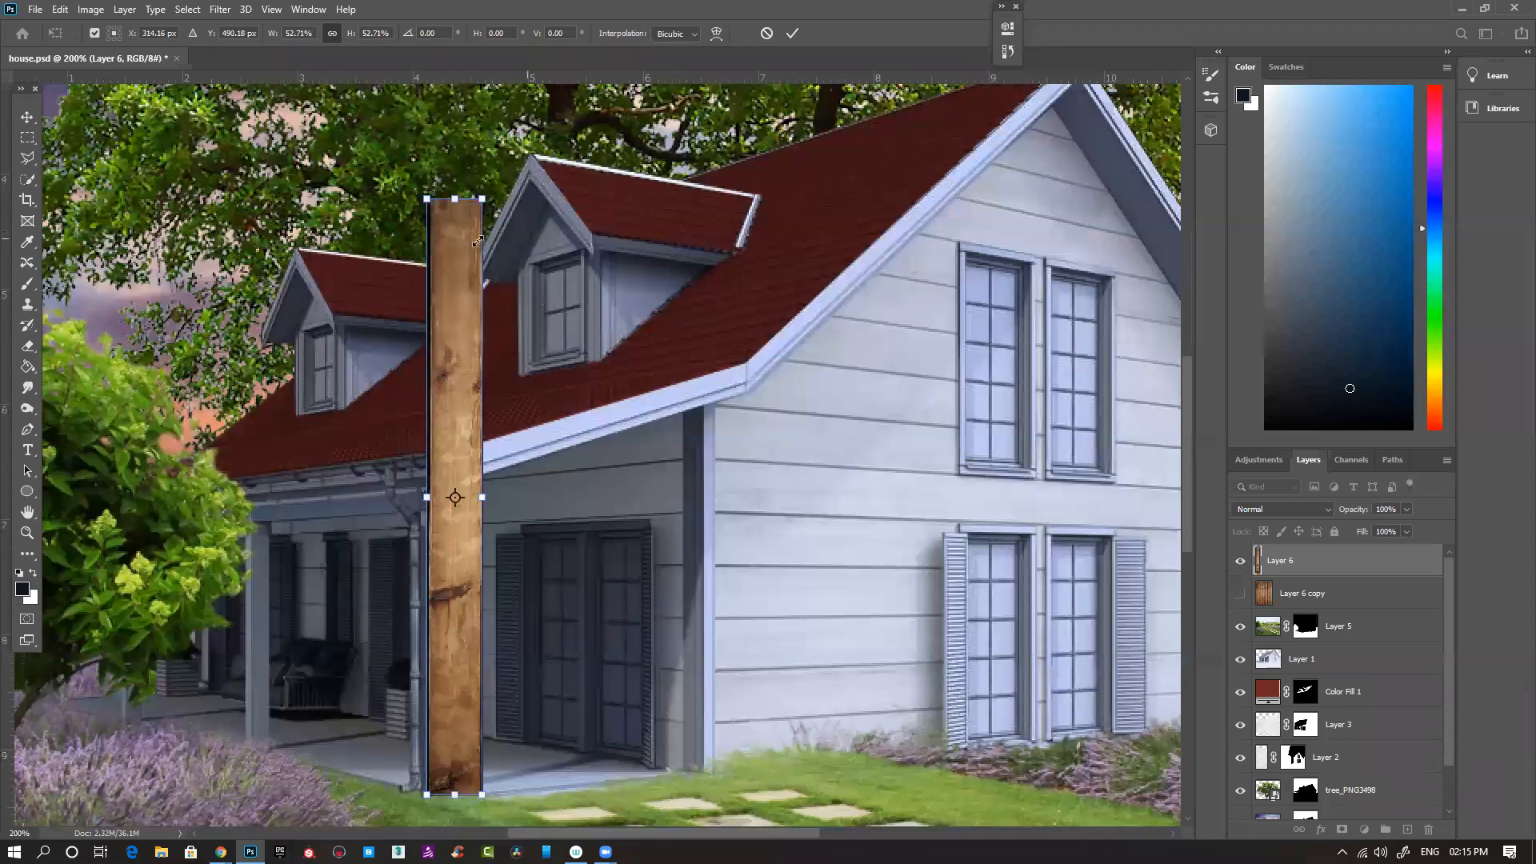
left_click_drag(474, 197, 472, 468)
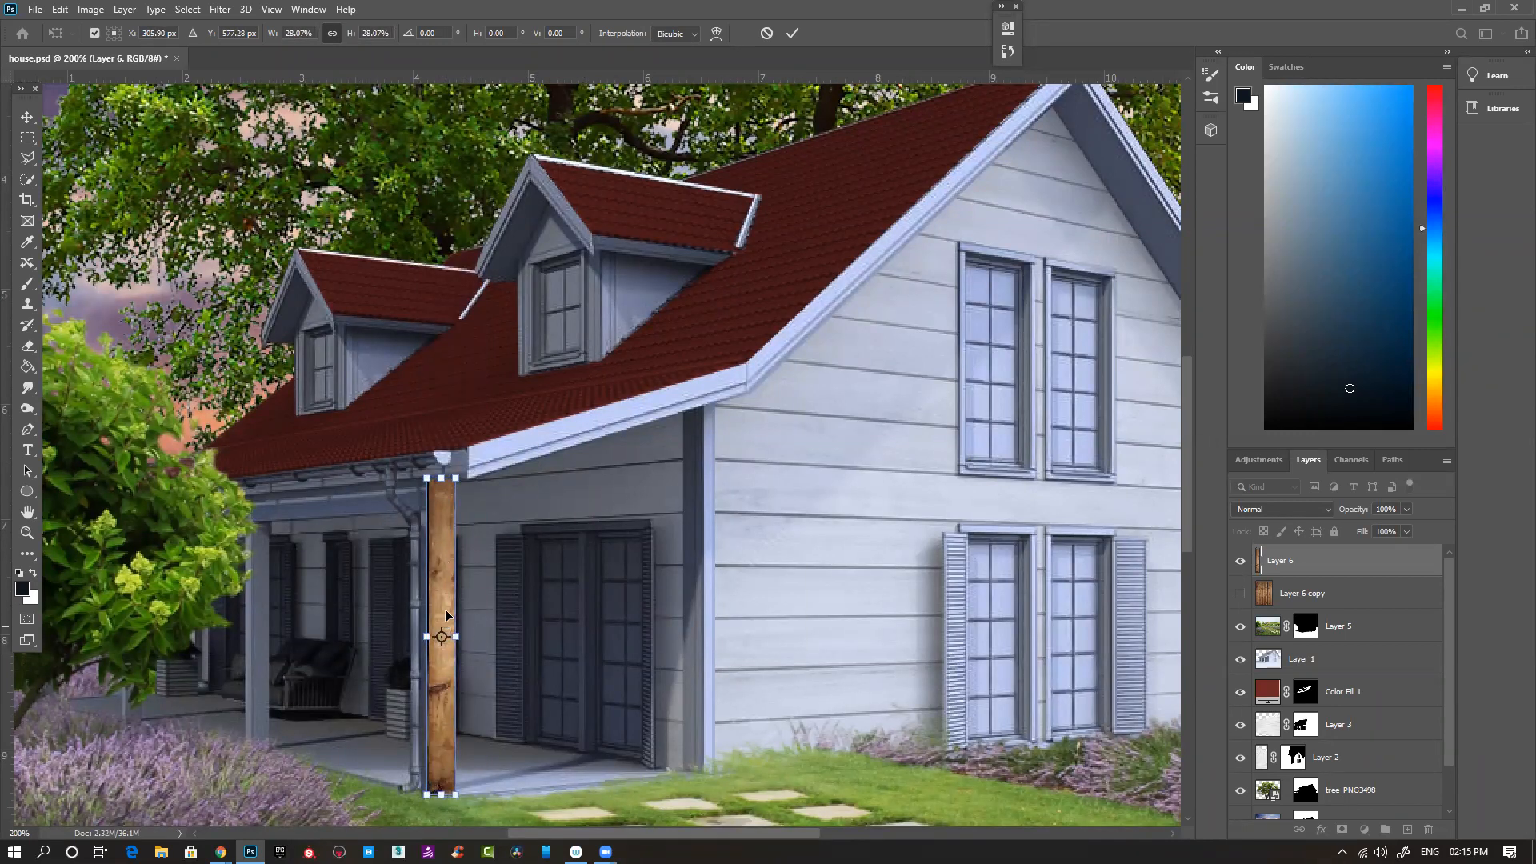
key("Return")
- Trim the plank's excess beyond the post's right edge and set the layer's blend mode to Multiply
left_click_drag(532, 583, 529, 456)
left_click_drag(504, 731, 448, 279)
key("Delete")
key("ctrl+d")
left_click(1283, 508)
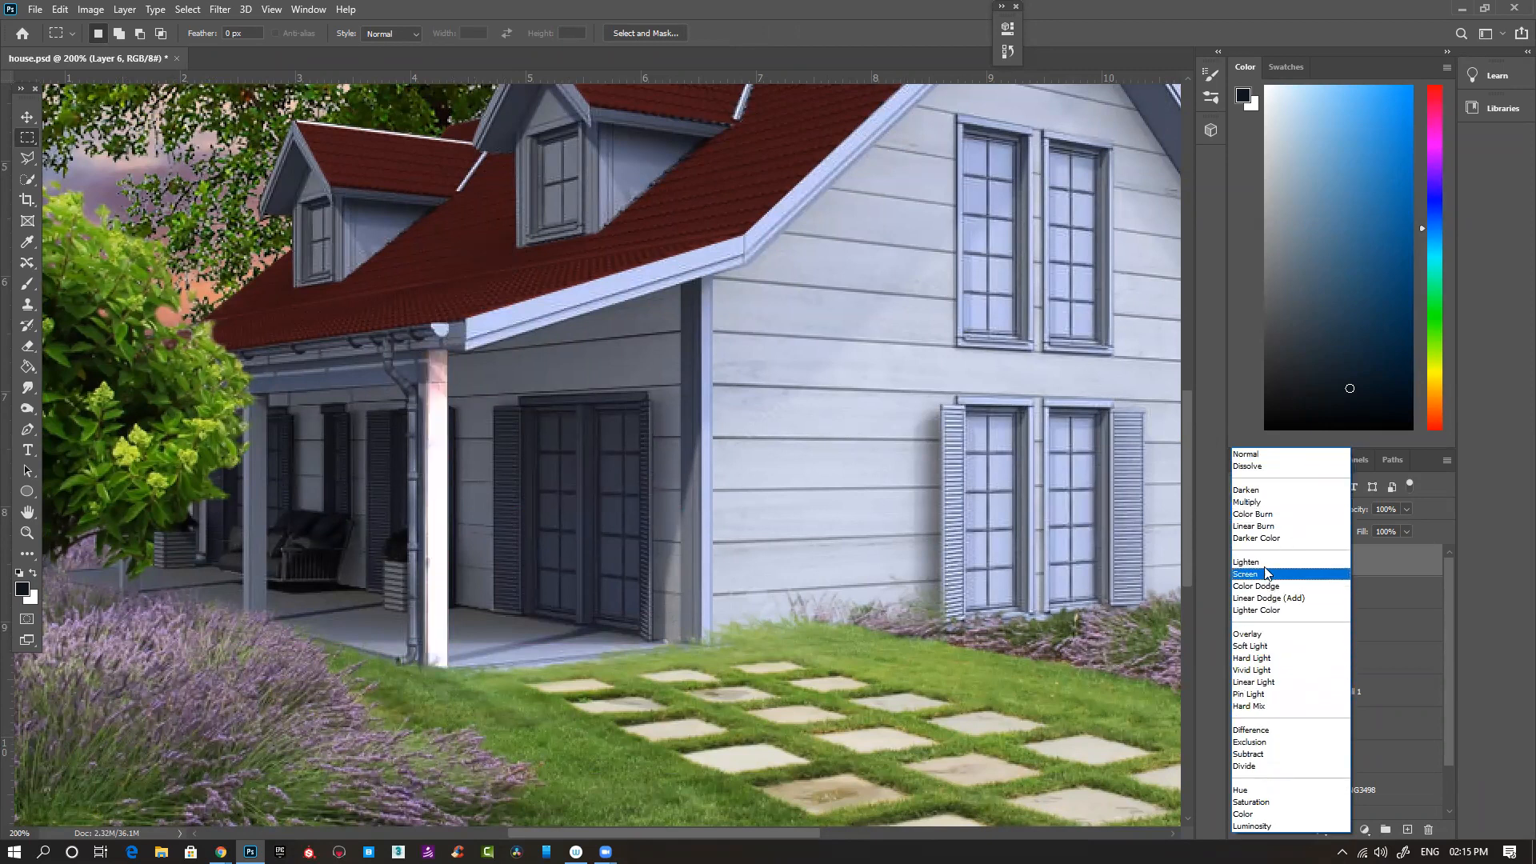
left_click(1265, 504)
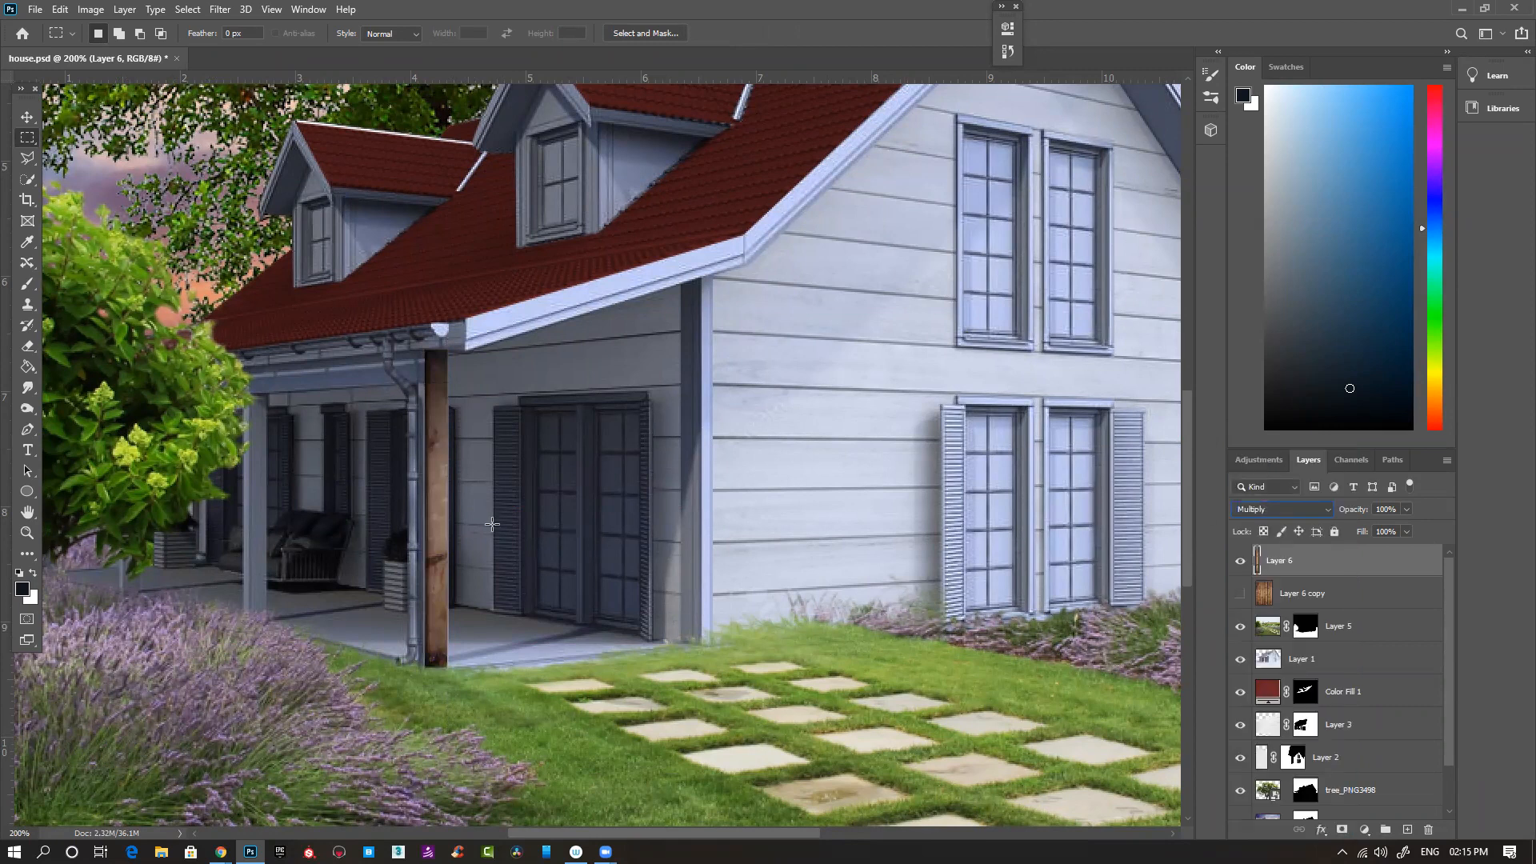
- Duplicate the plank layer, move the copy beside the original and narrow it to cover the post's side face
left_click_drag(546, 495, 456, 439)
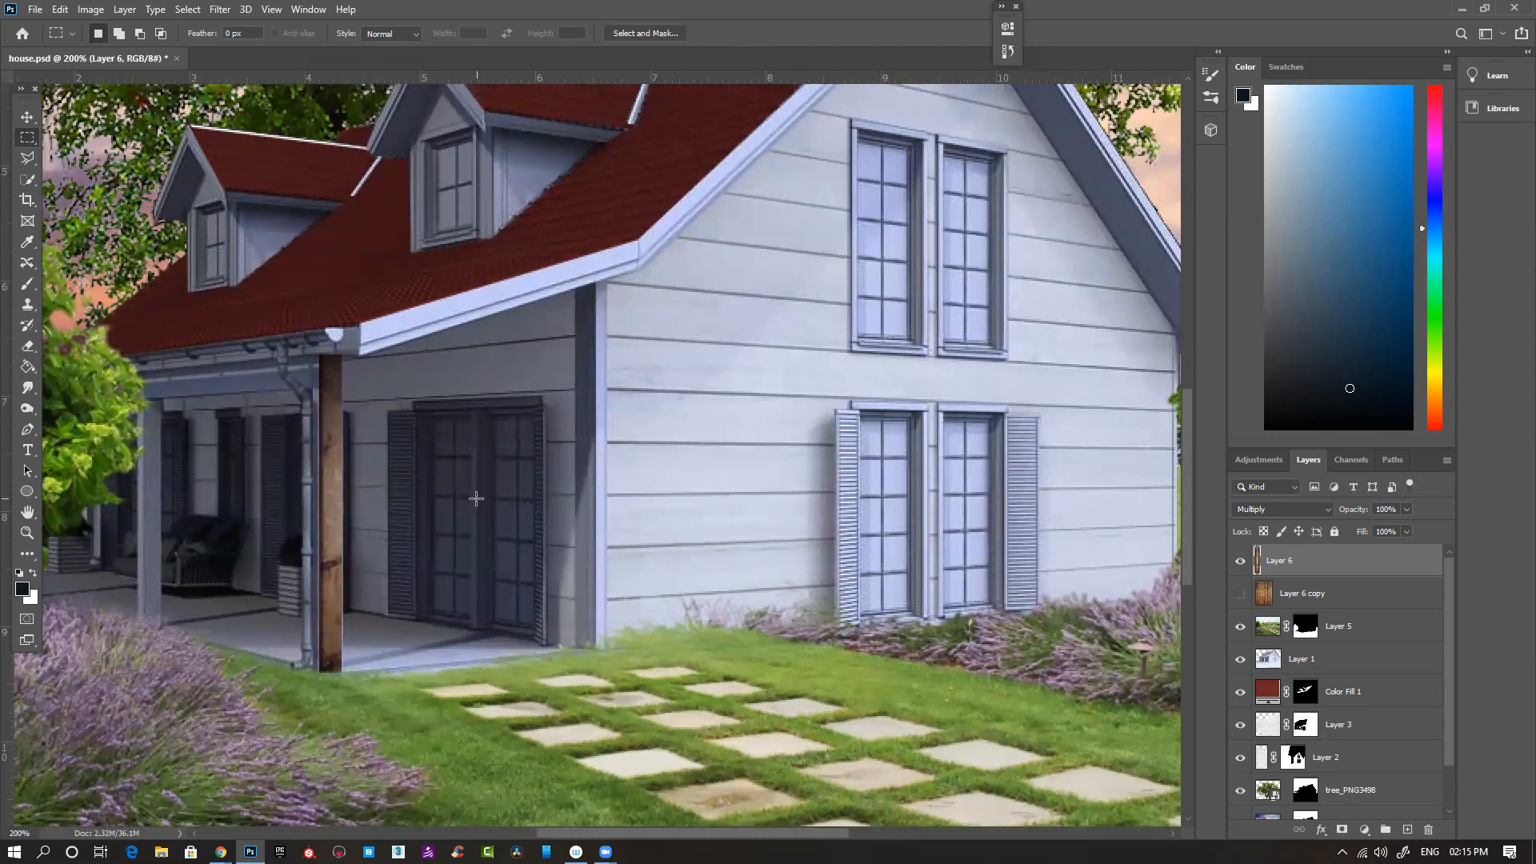
key("ctrl+j")
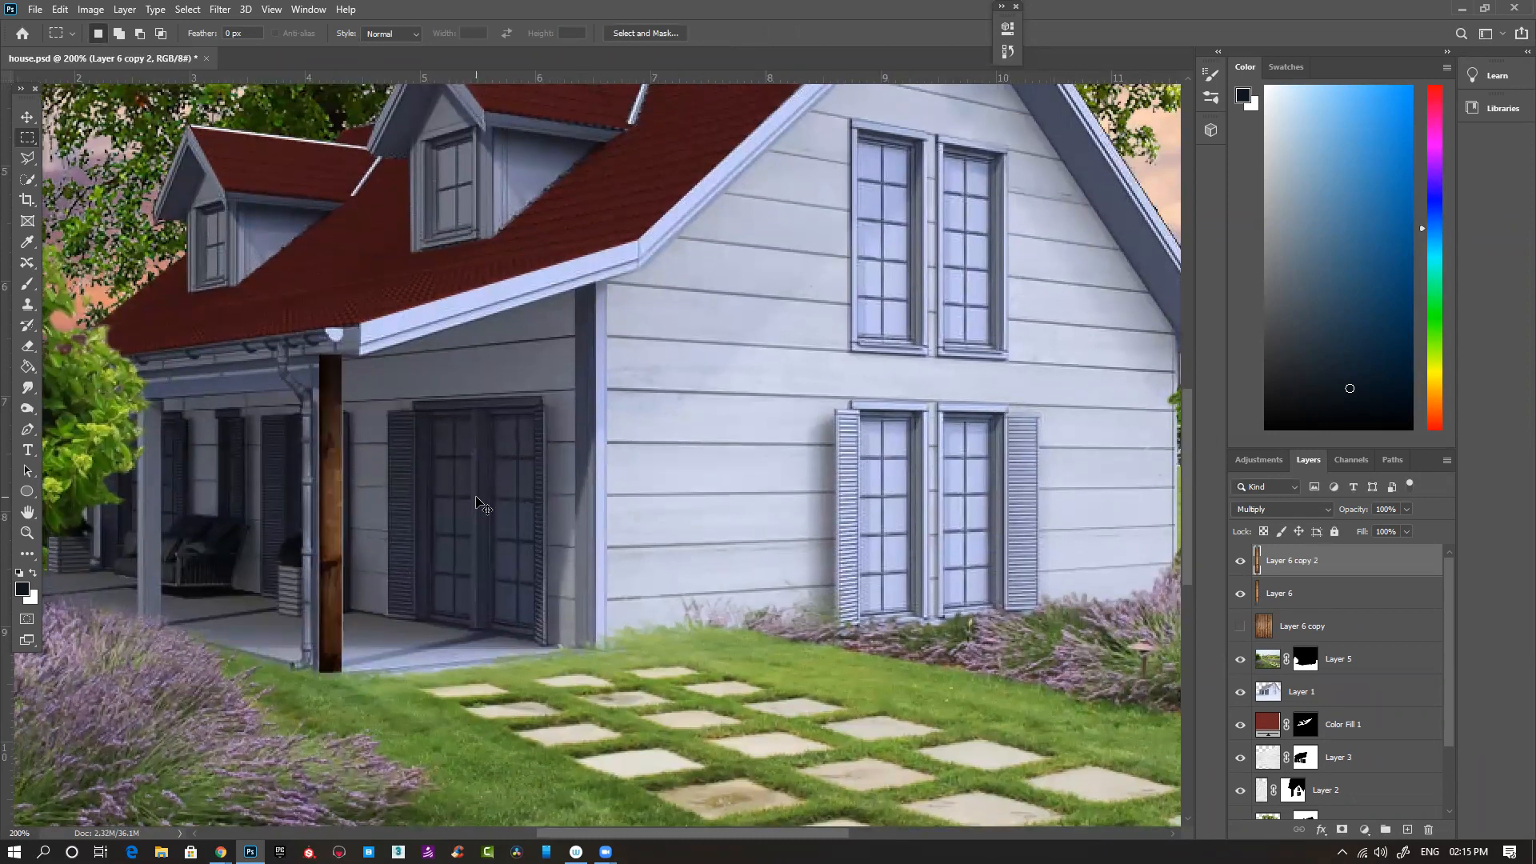
left_click(331, 490)
key("ctrl+t")
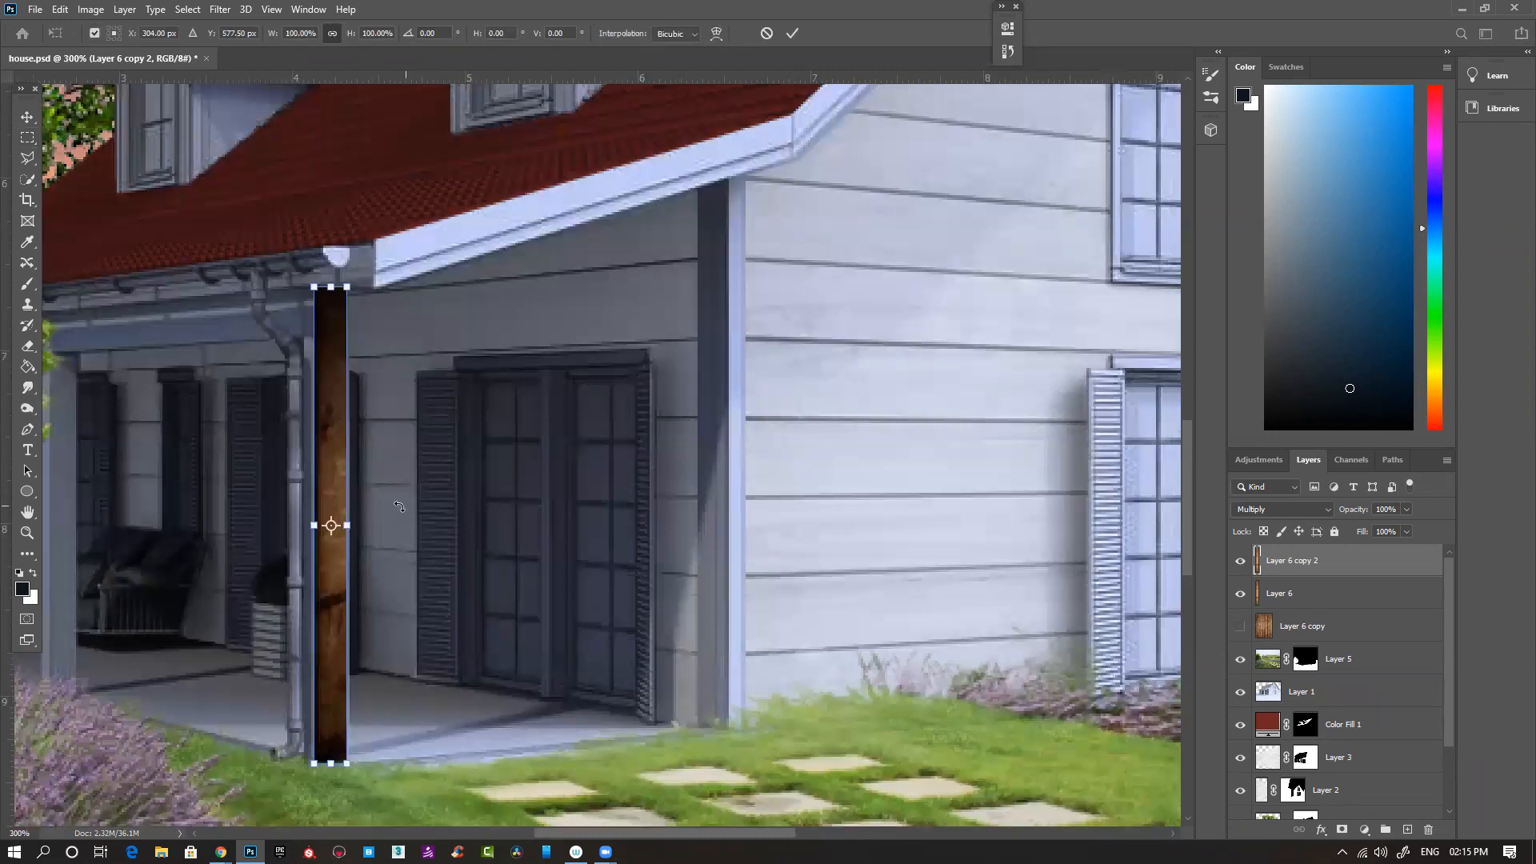
left_click_drag(334, 583, 300, 582)
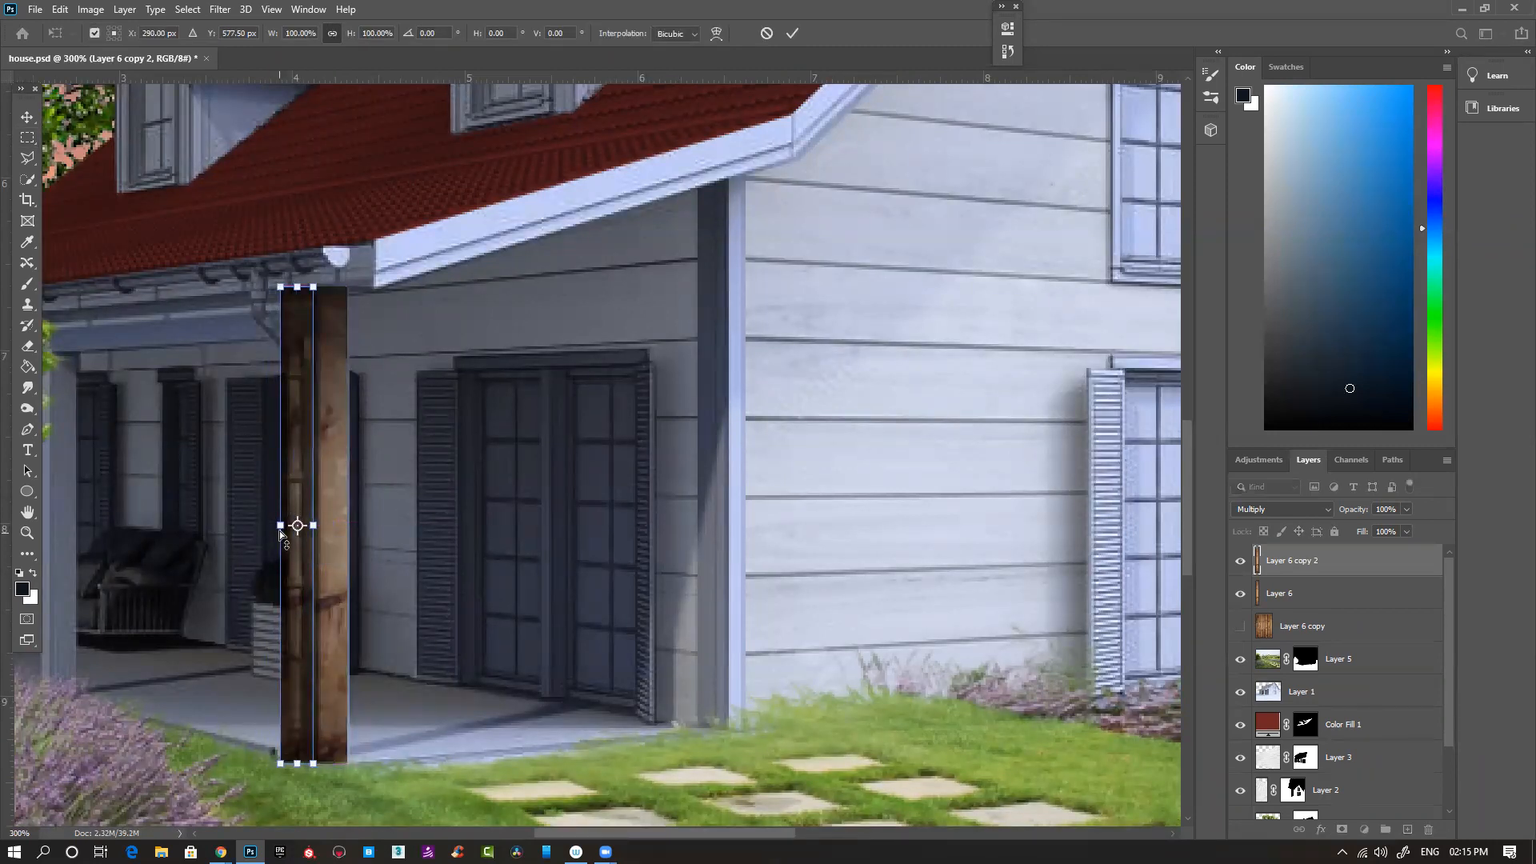
left_click_drag(280, 526, 308, 525)
key("Return")
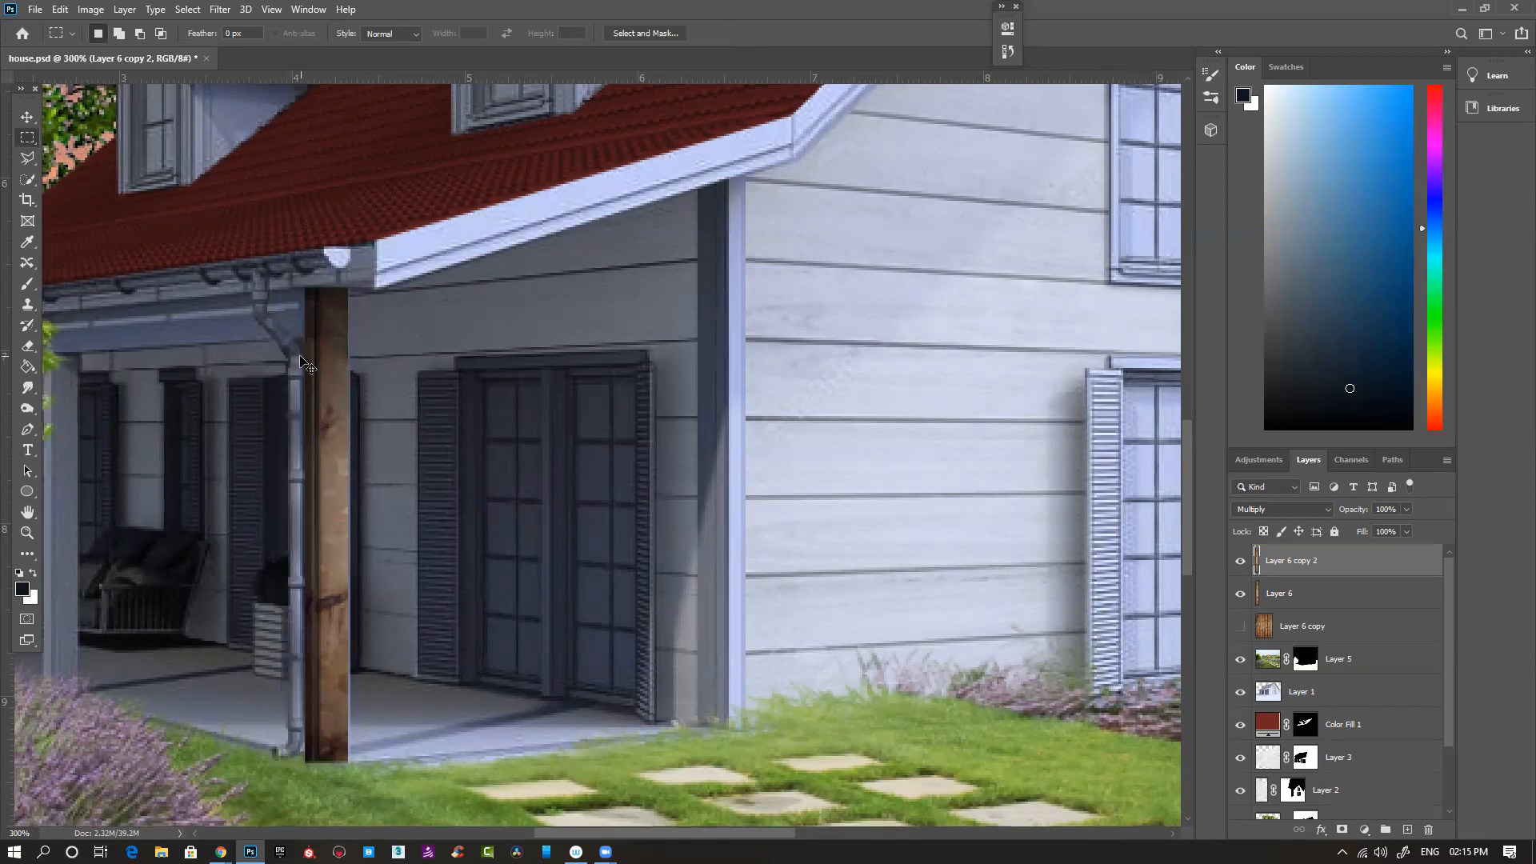
key("ctrl+minus")
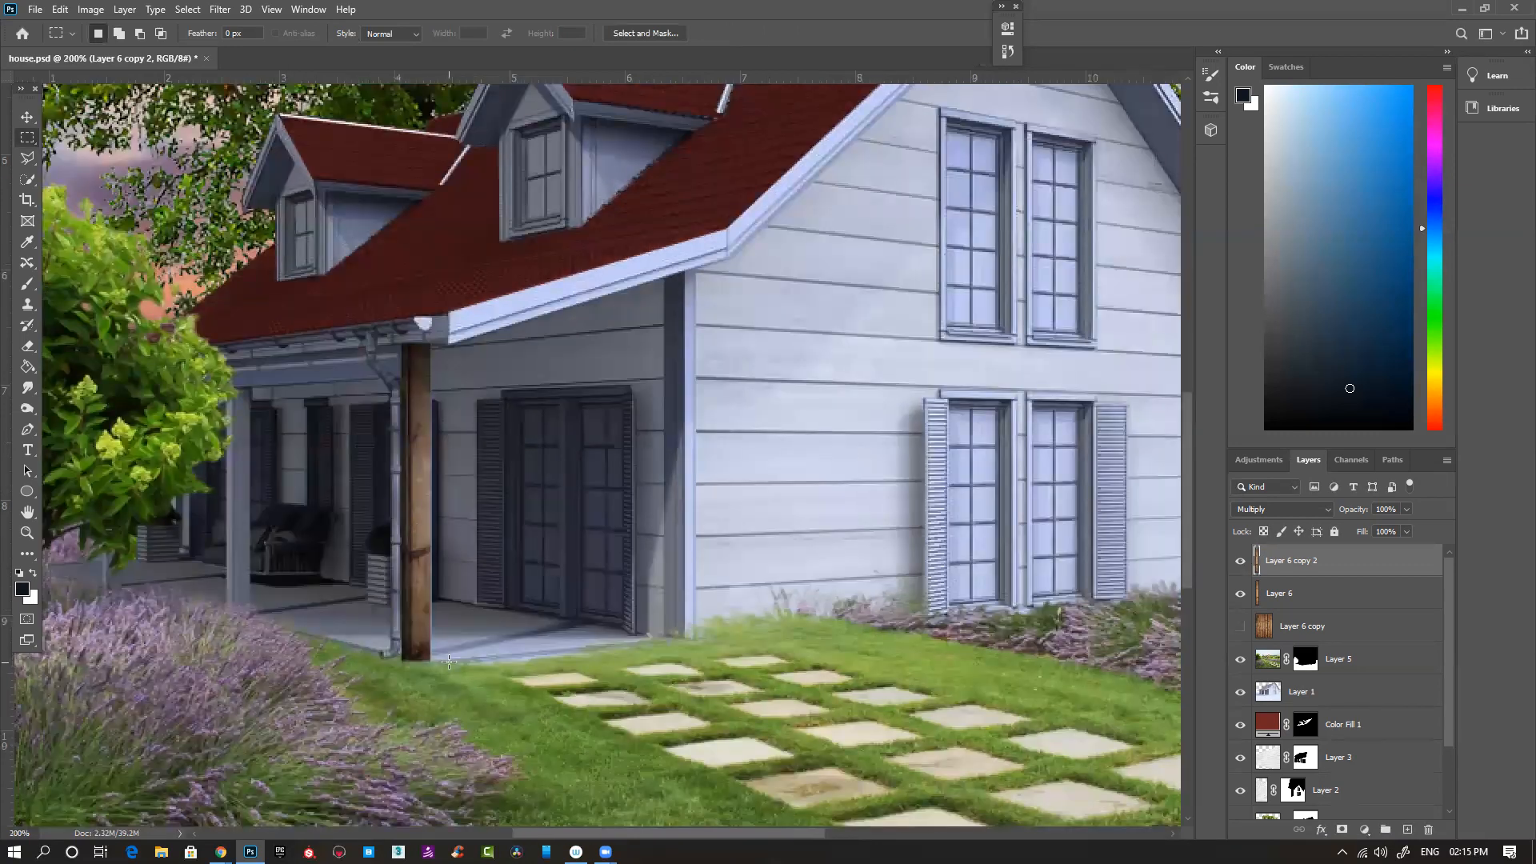
key("e")
key("bracketleft")
key("bracketleft")
key("bracketleft")
key("bracketleft")
key("bracketleft")
key("bracketleft")
key("bracketleft")
key("bracketleft")
key("bracketleft")
key("bracketleft")
key("bracketleft")
key("bracketleft")
key("bracketleft")
key("bracketleft")
key("bracketleft")
key("bracketleft")
key("bracketleft")
key("bracketleft")
key("bracketleft")
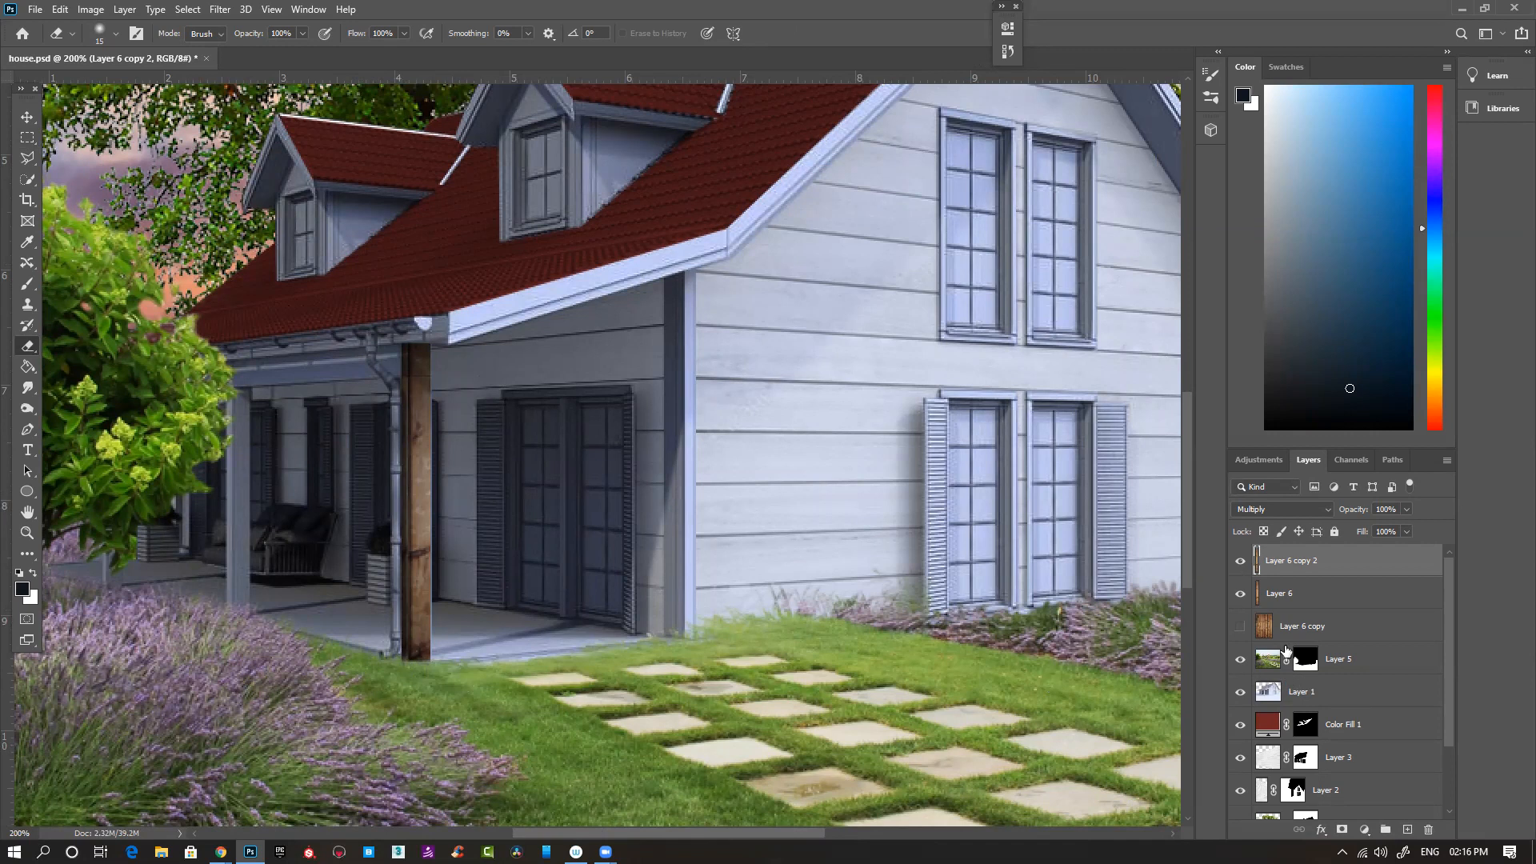
left_click(1274, 596)
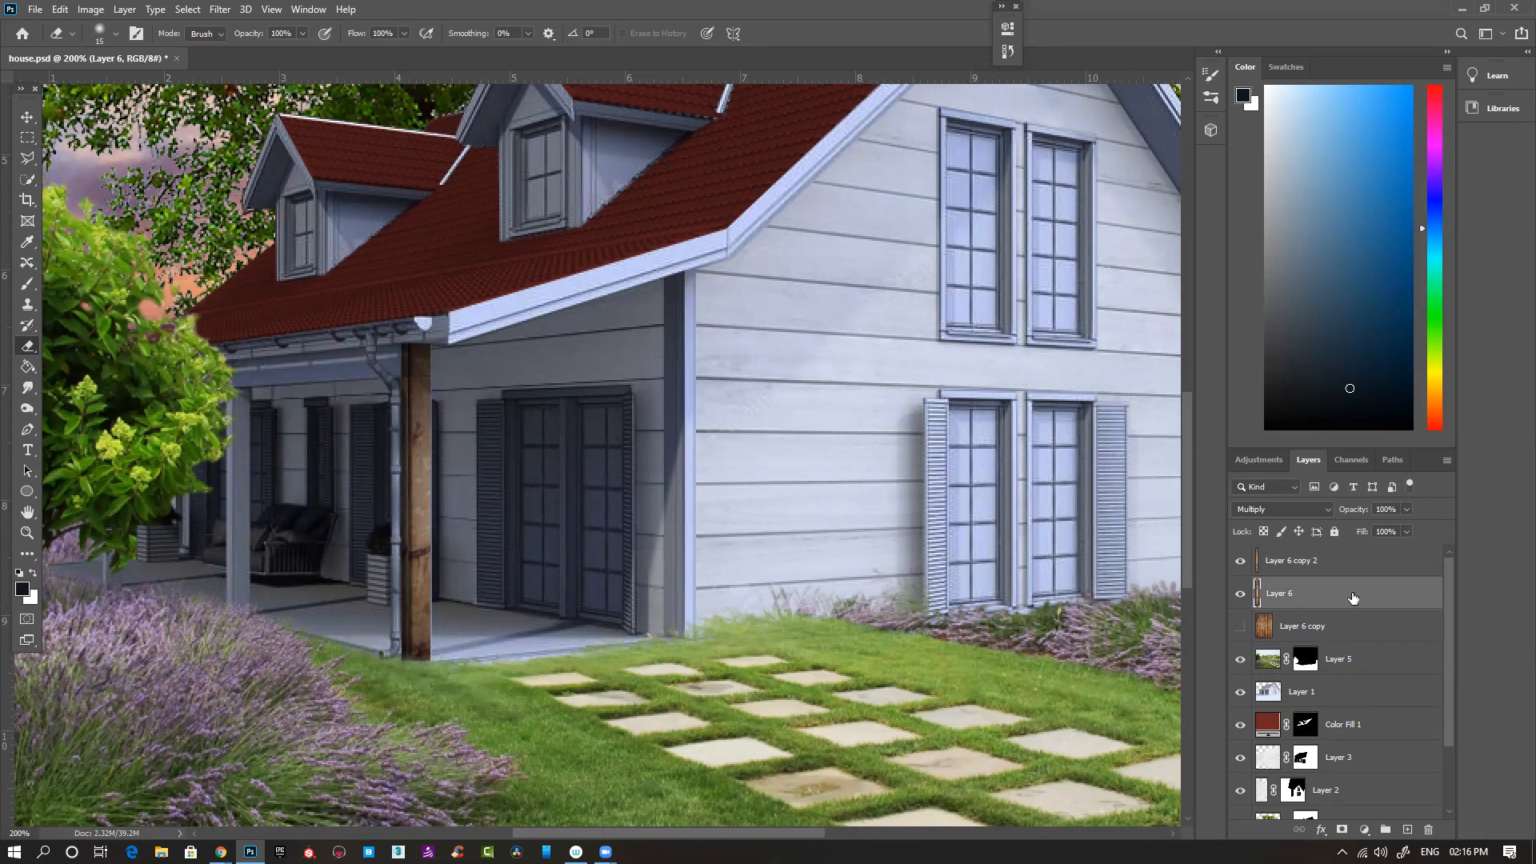
key("ctrl+minus")
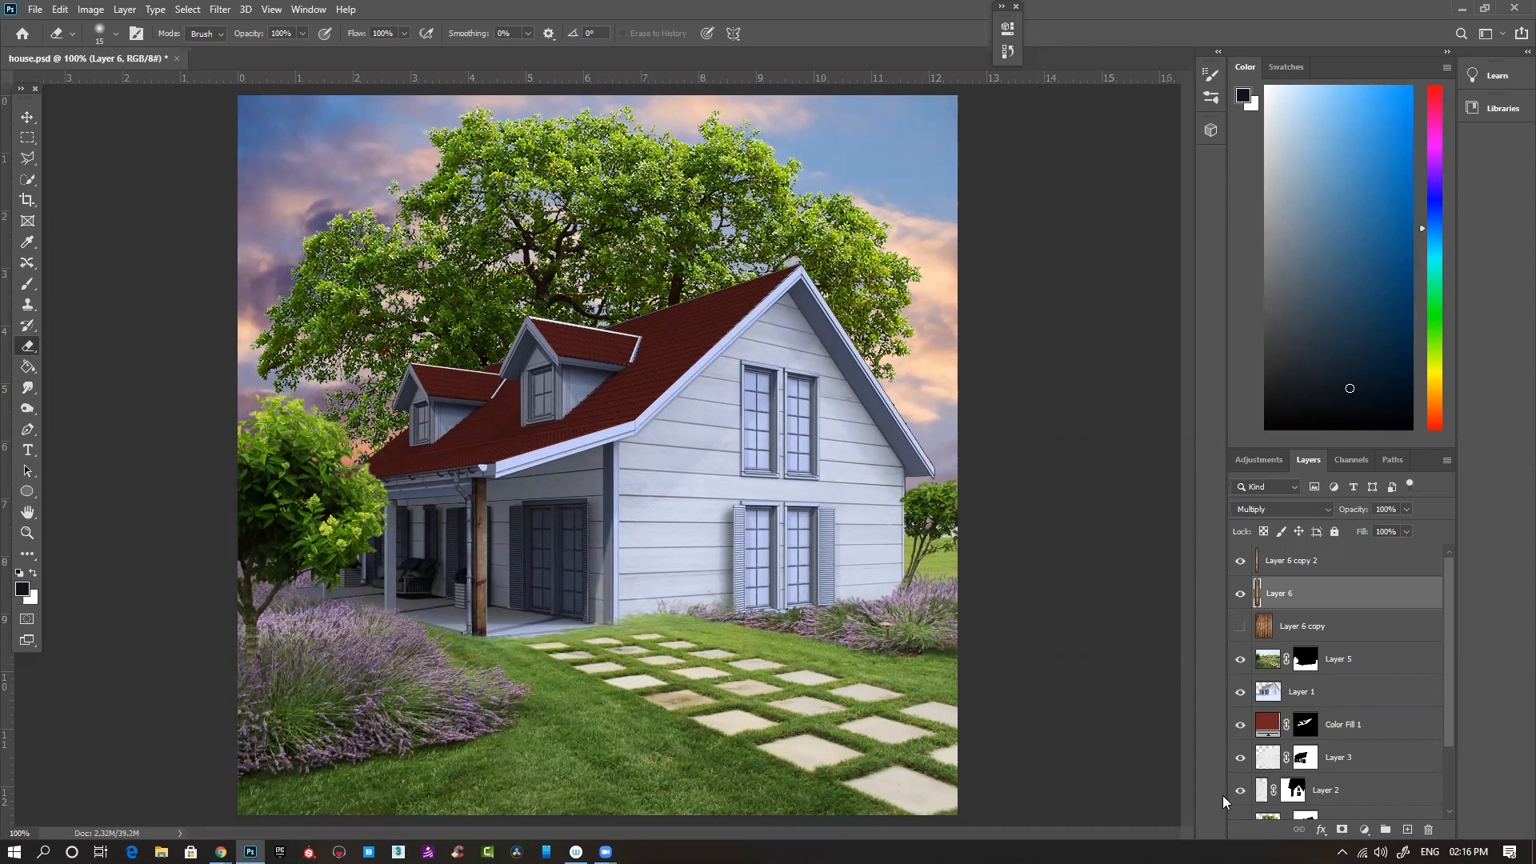
- Show Layer 6 copy, copy its second plank onto its own layer and hide Layer 6 copy again
left_click(1348, 627)
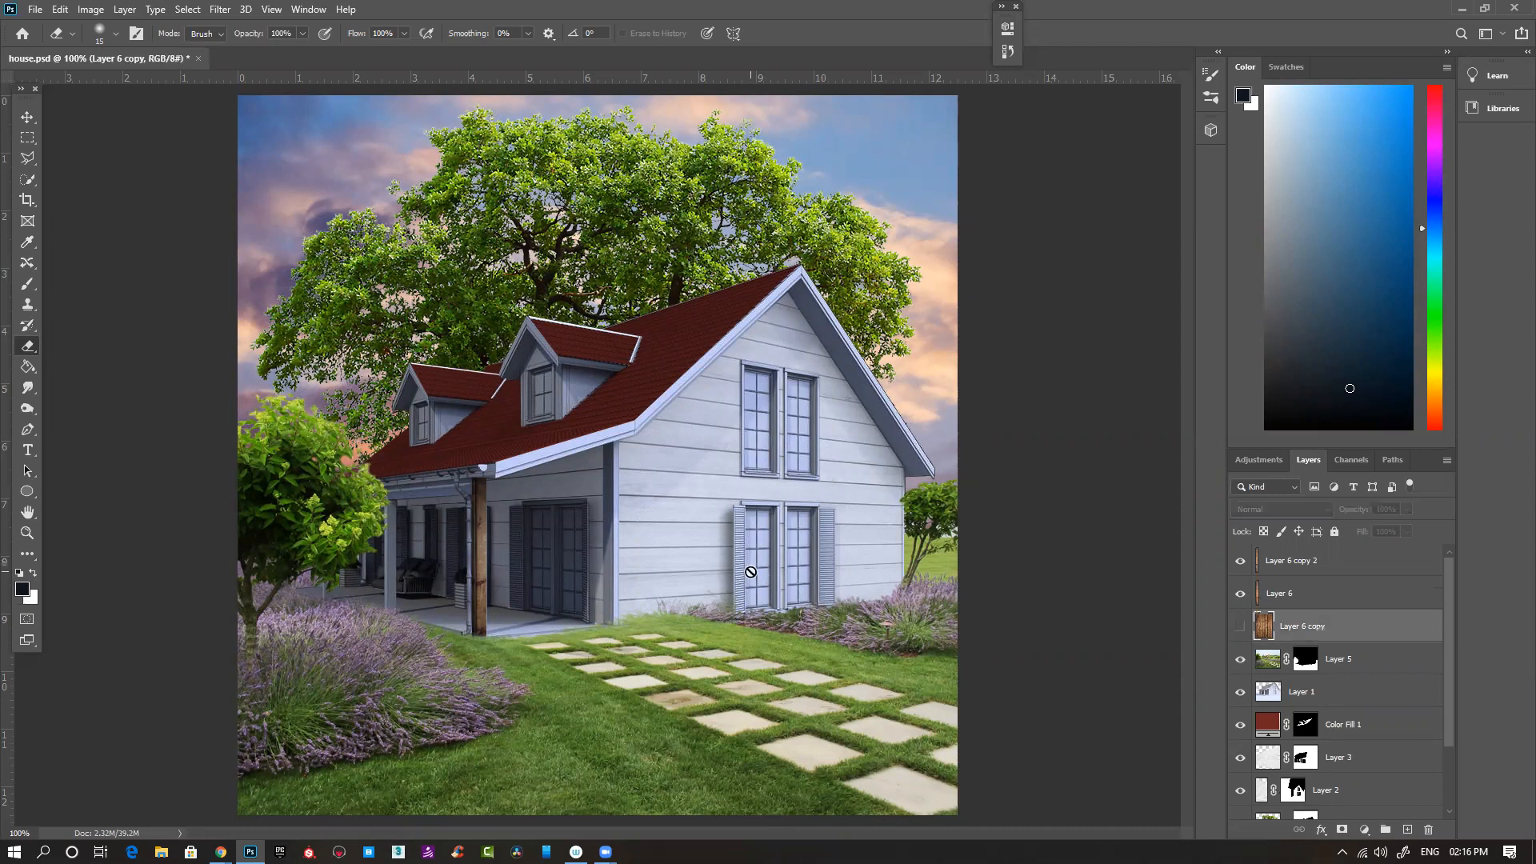
left_click(1240, 626)
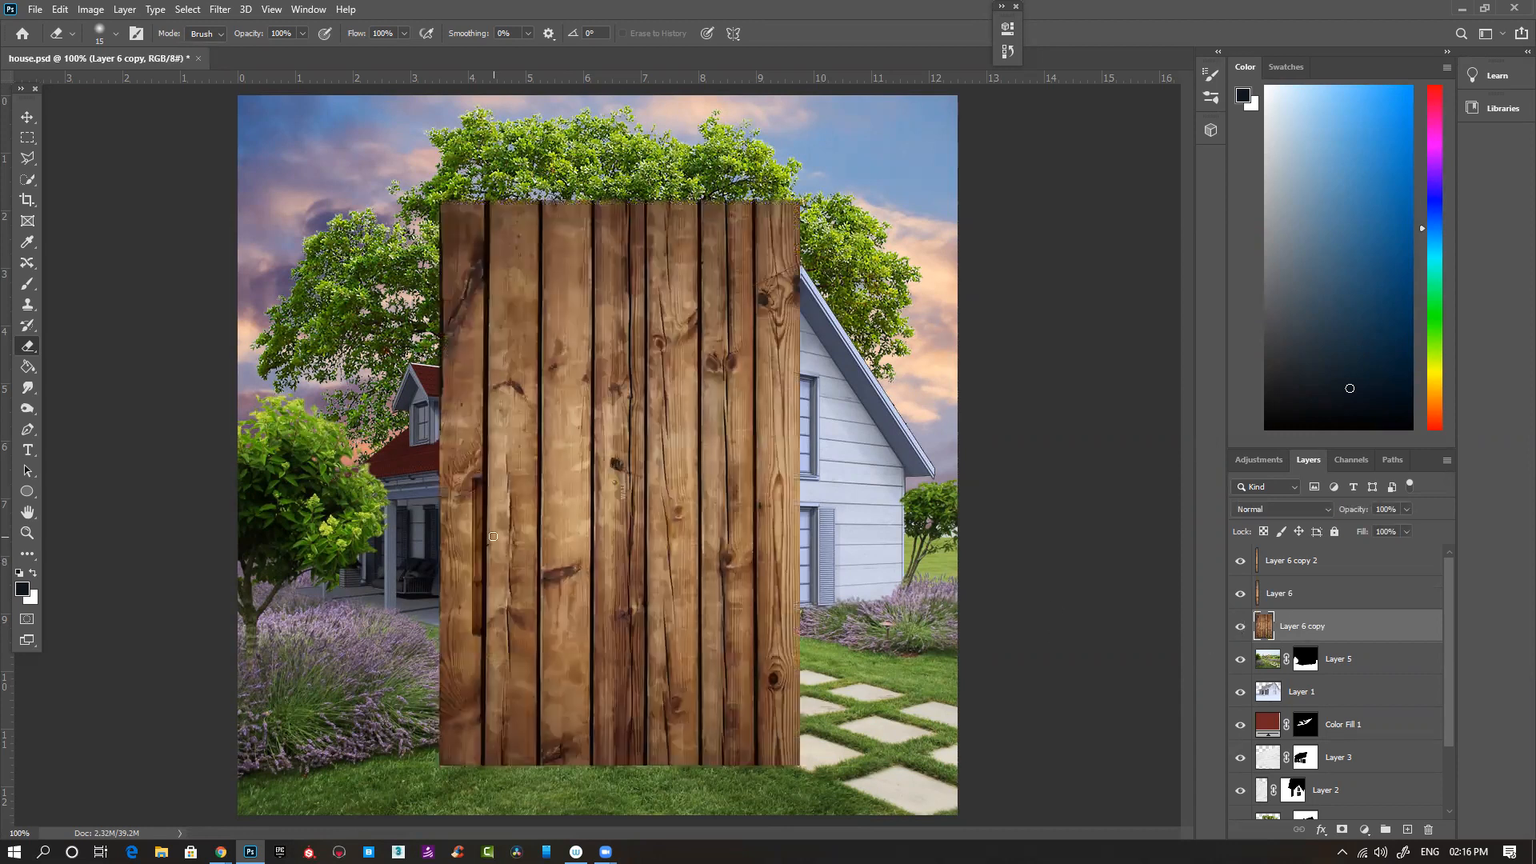
key("m")
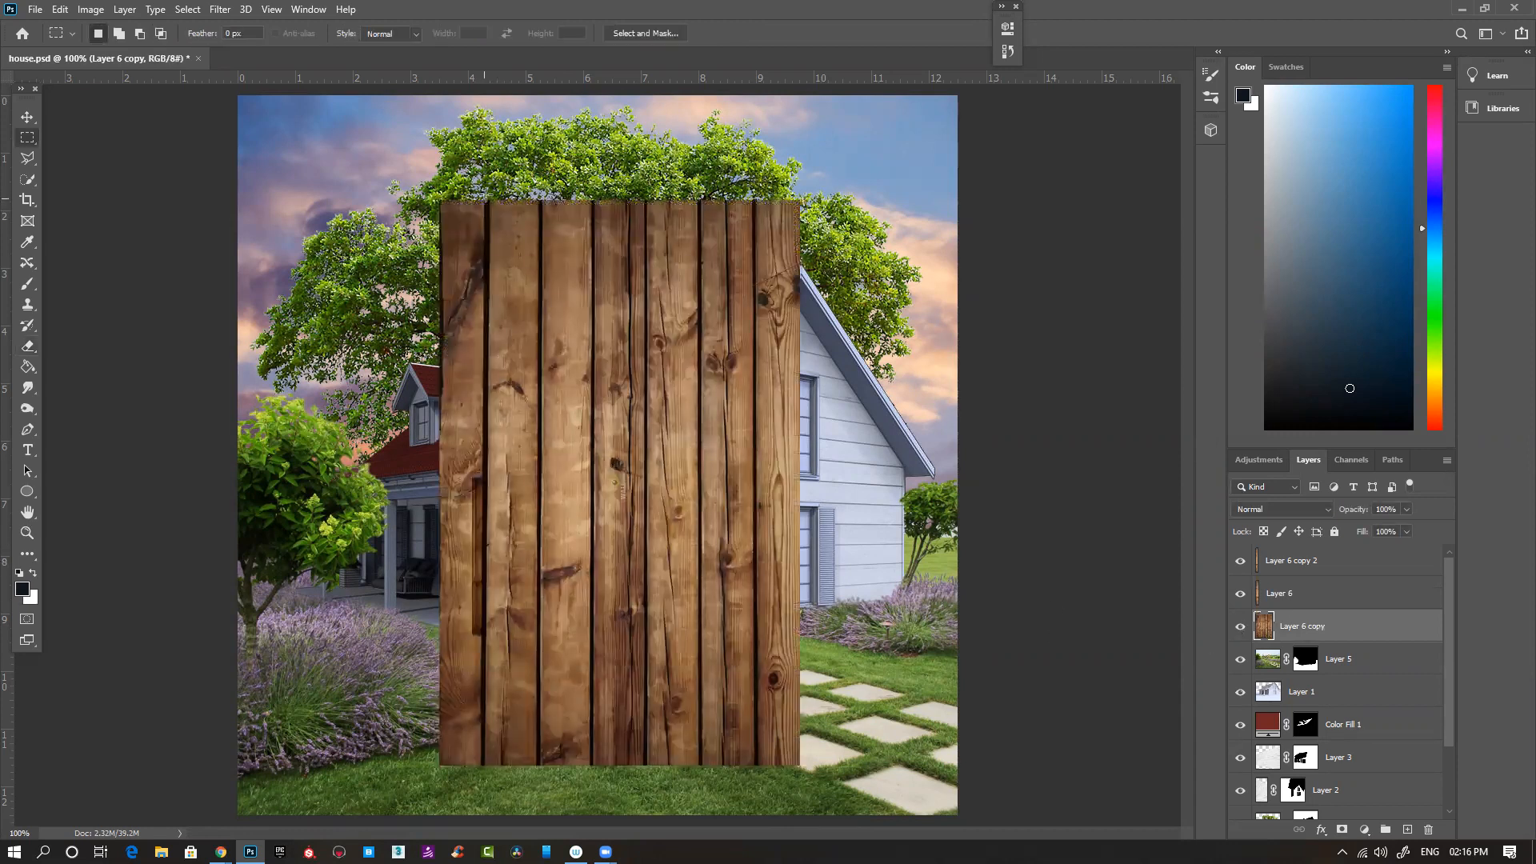
left_click_drag(488, 198, 532, 793)
key("ctrl+j")
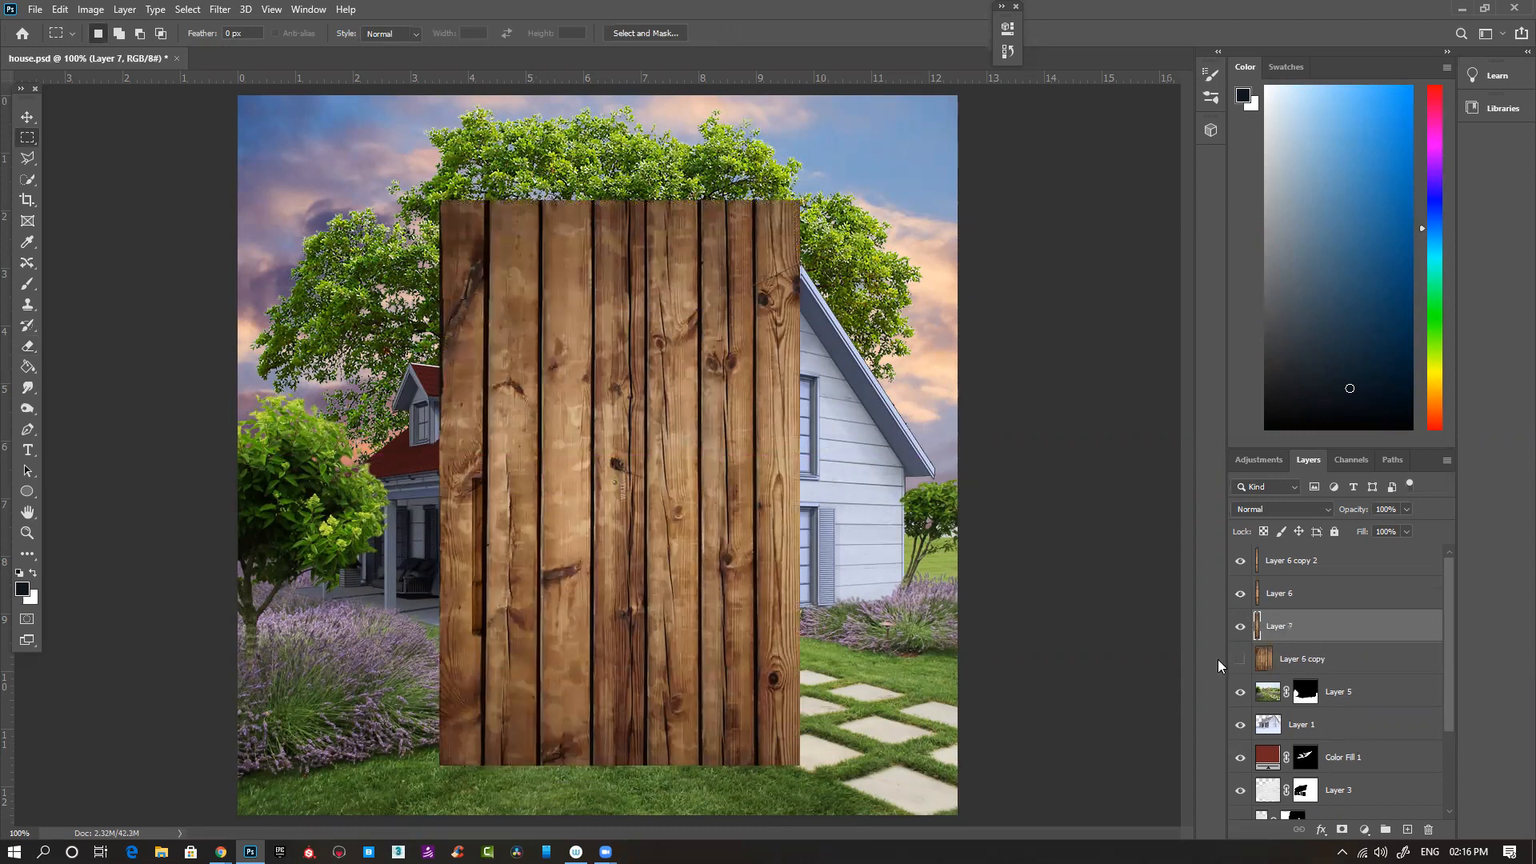
left_click(1240, 658)
- Scale the plank down proportionally to 43.56%, rotate it to about 72° and place it along the sloping porch roof fascia
key("ctrl+t")
left_click_drag(592, 546, 560, 598)
left_click_drag(324, 577, 615, 452)
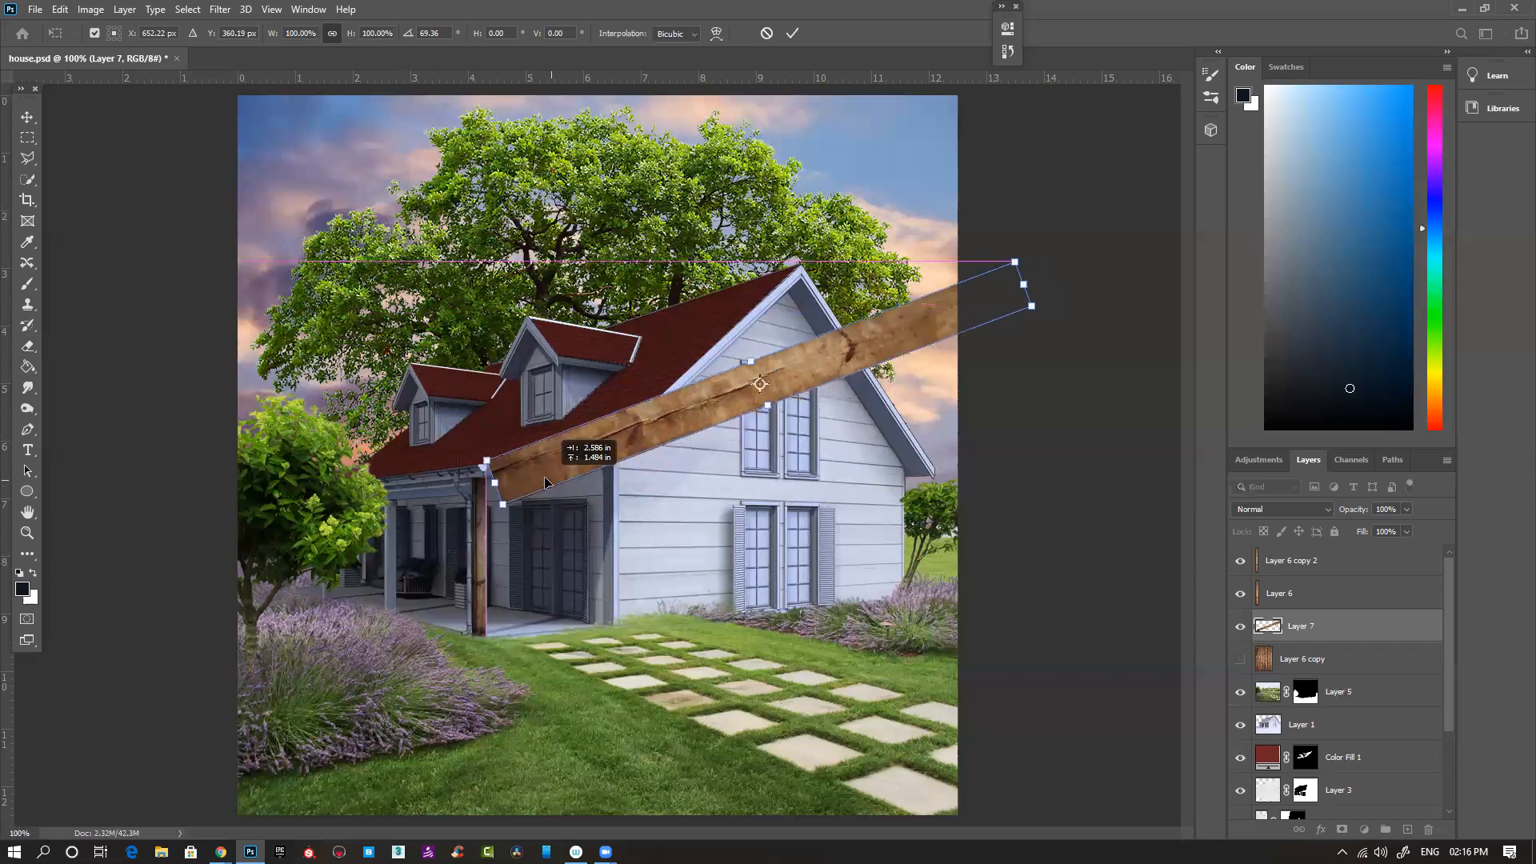
left_click(622, 433, "ctrl")
left_click_drag(732, 420, 361, 585)
left_click_drag(1080, 342, 681, 564)
left_click_drag(924, 324, 946, 325)
left_click_drag(700, 413, 703, 424)
left_click_drag(905, 460, 844, 490)
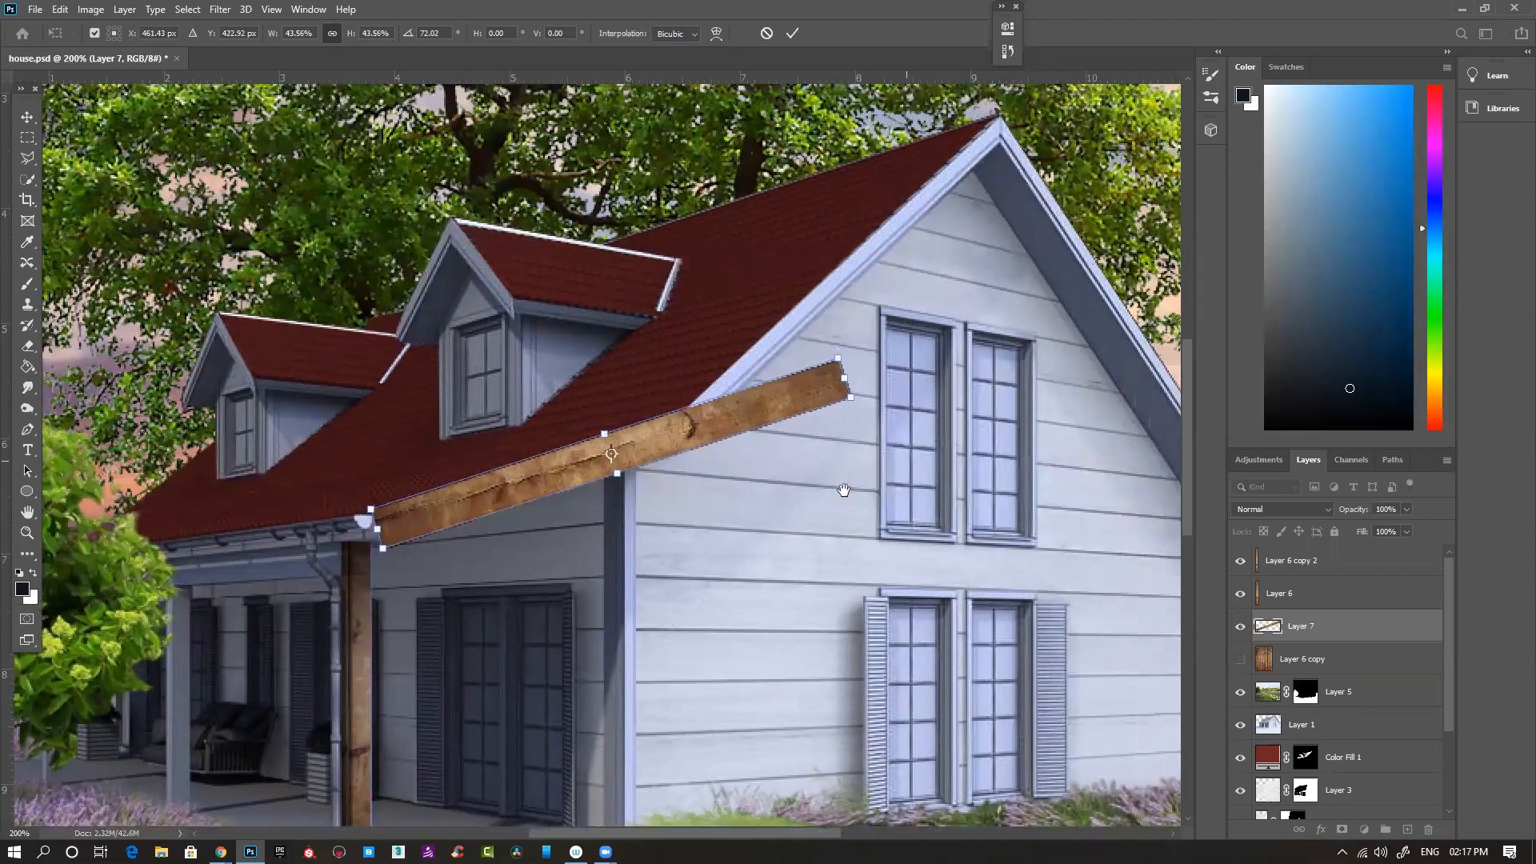
key("Return")
- Duplicate the plank layer, rotate the copy and place it along the steeper gable edge up to the roof peak
key("m")
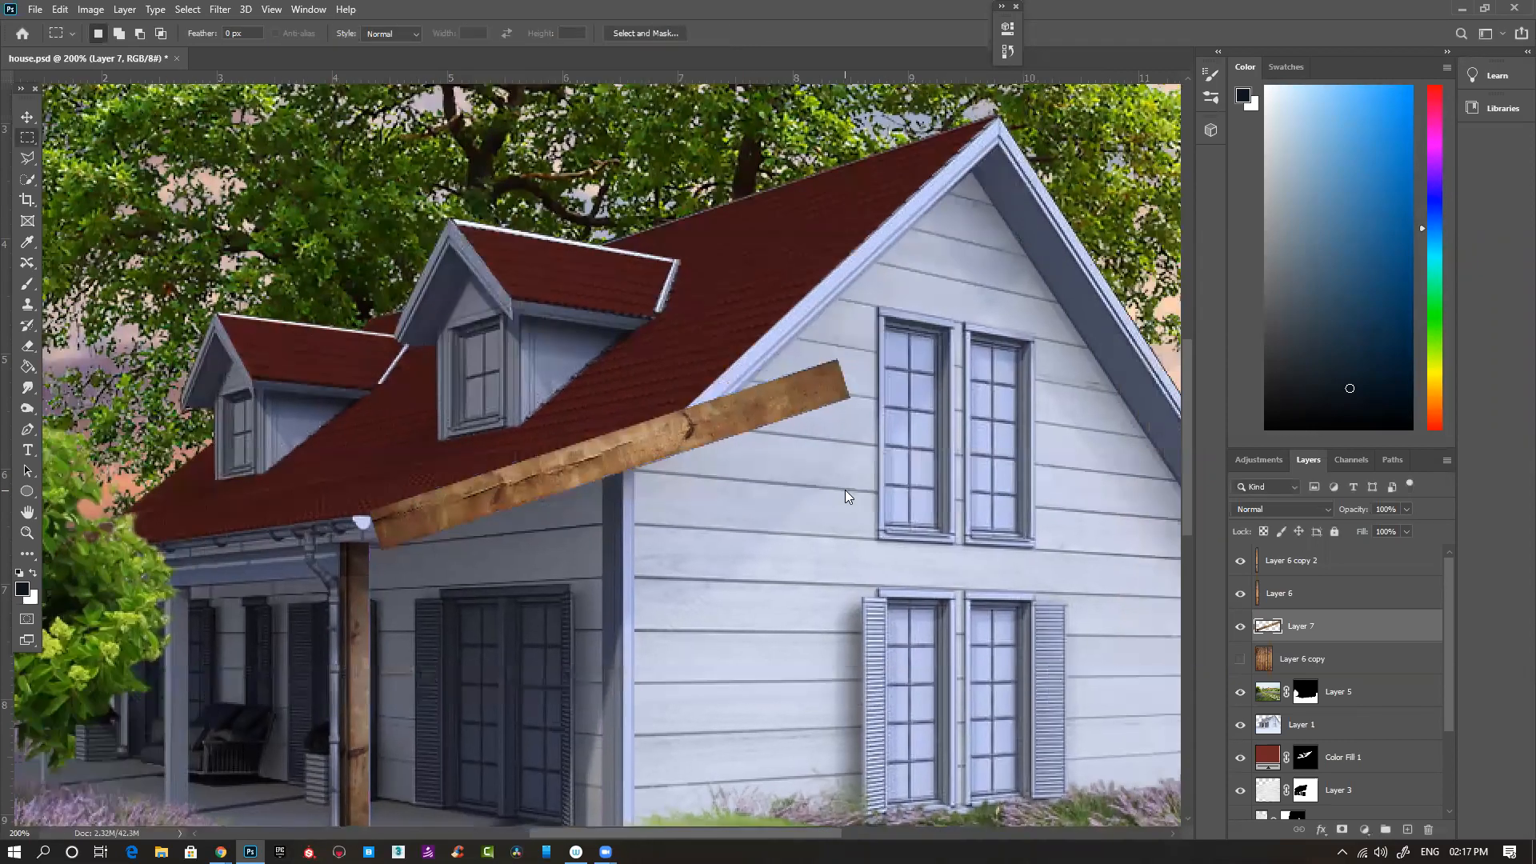
key("ctrl+j")
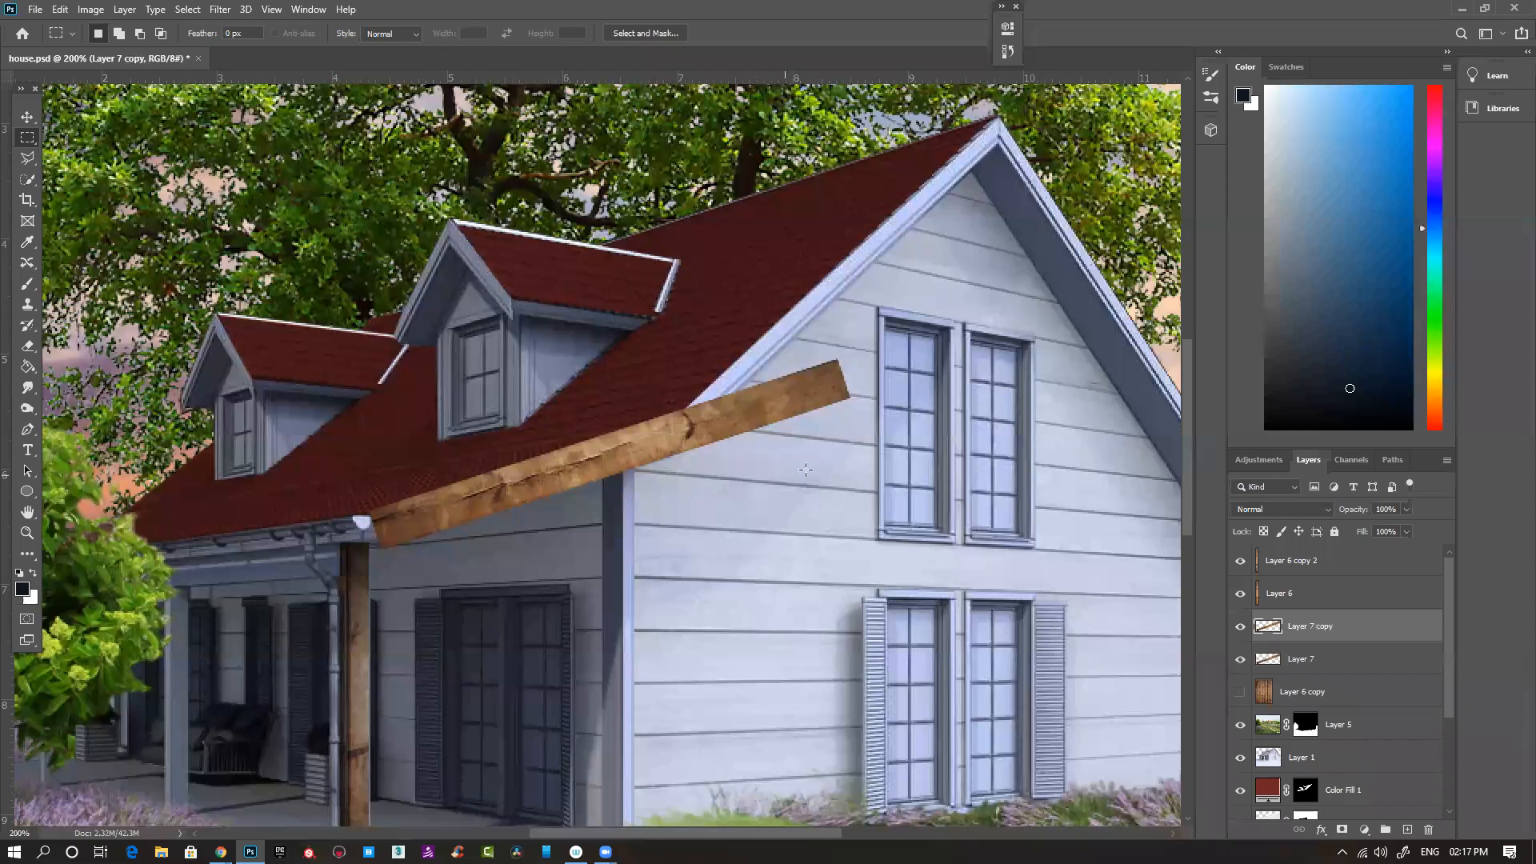
scroll(704, 549, "up", 3)
scroll(704, 549, "right", 4)
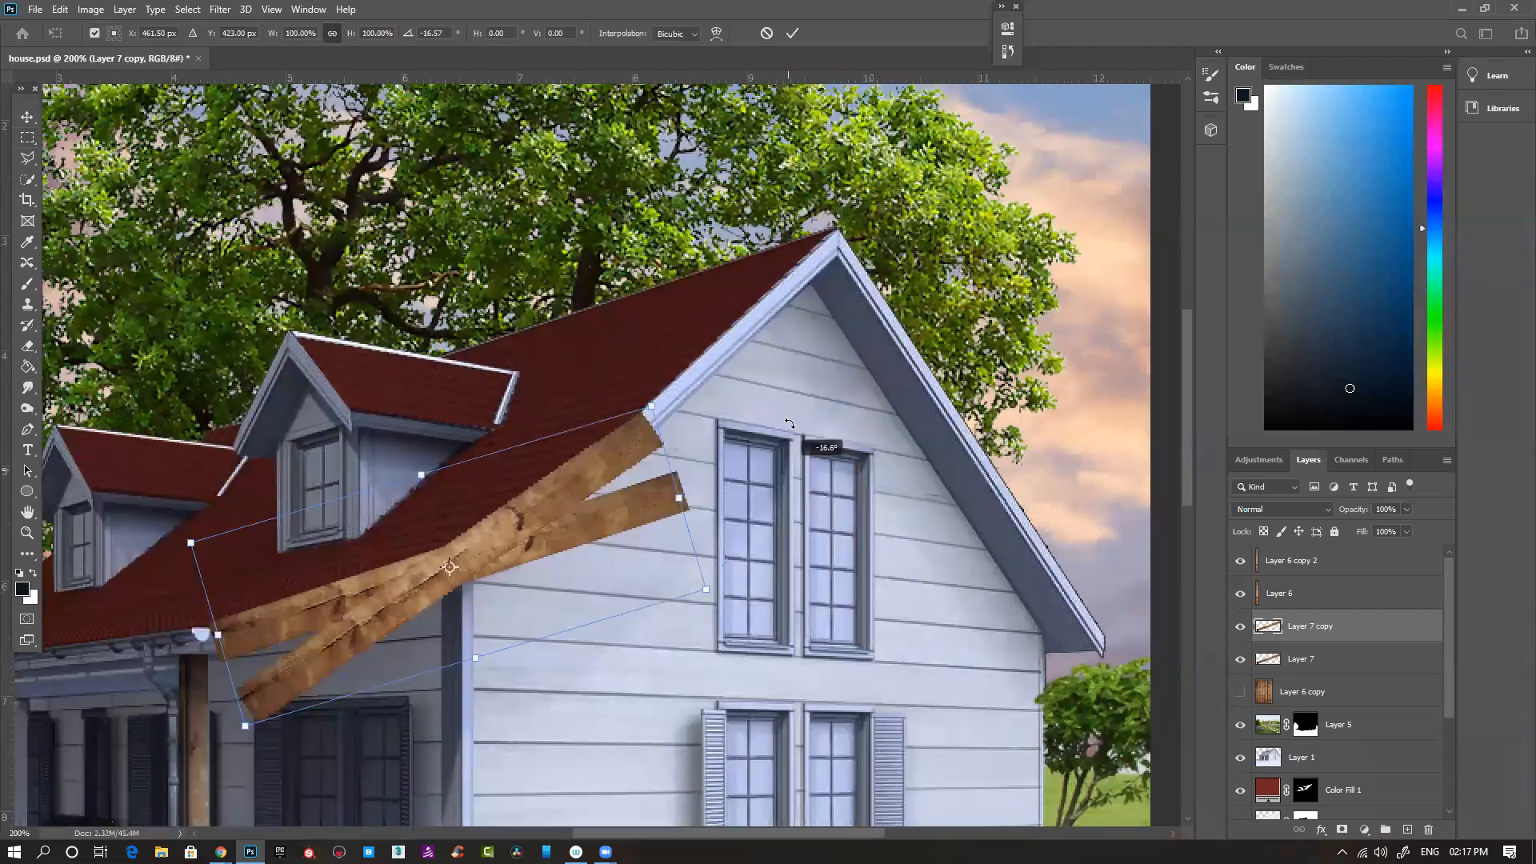
left_click_drag(596, 535, 715, 435)
key("Return")
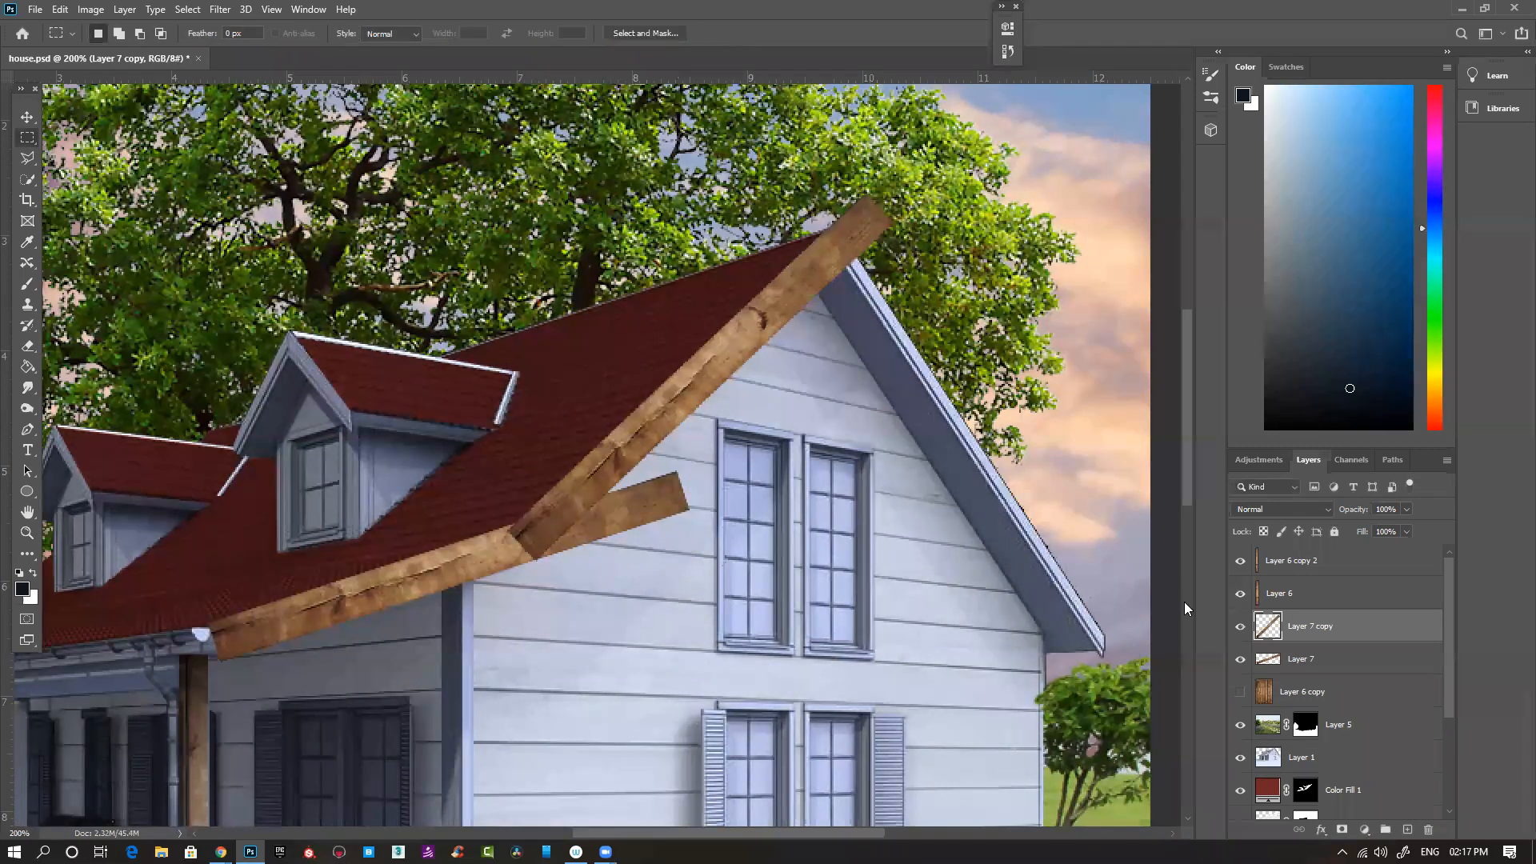
- Merge the two fascia planks into one layer and set its blend mode to Multiply
key("ctrl+e")
left_click(1280, 509)
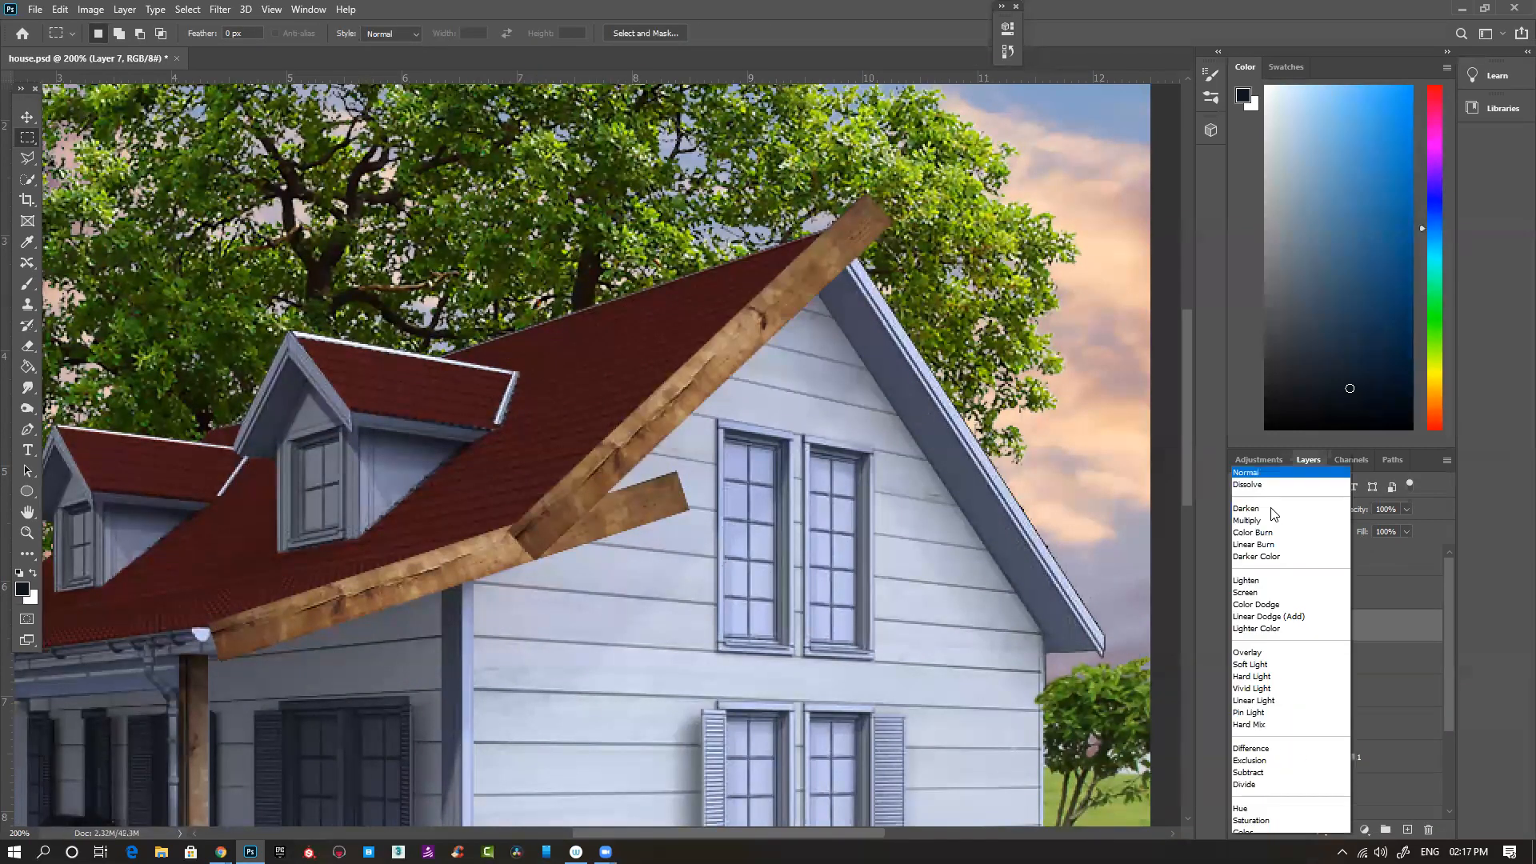
left_click(1268, 504)
- Cut away the plank's excess beyond the roof peak with a Polygonal Lasso selection
key("l")
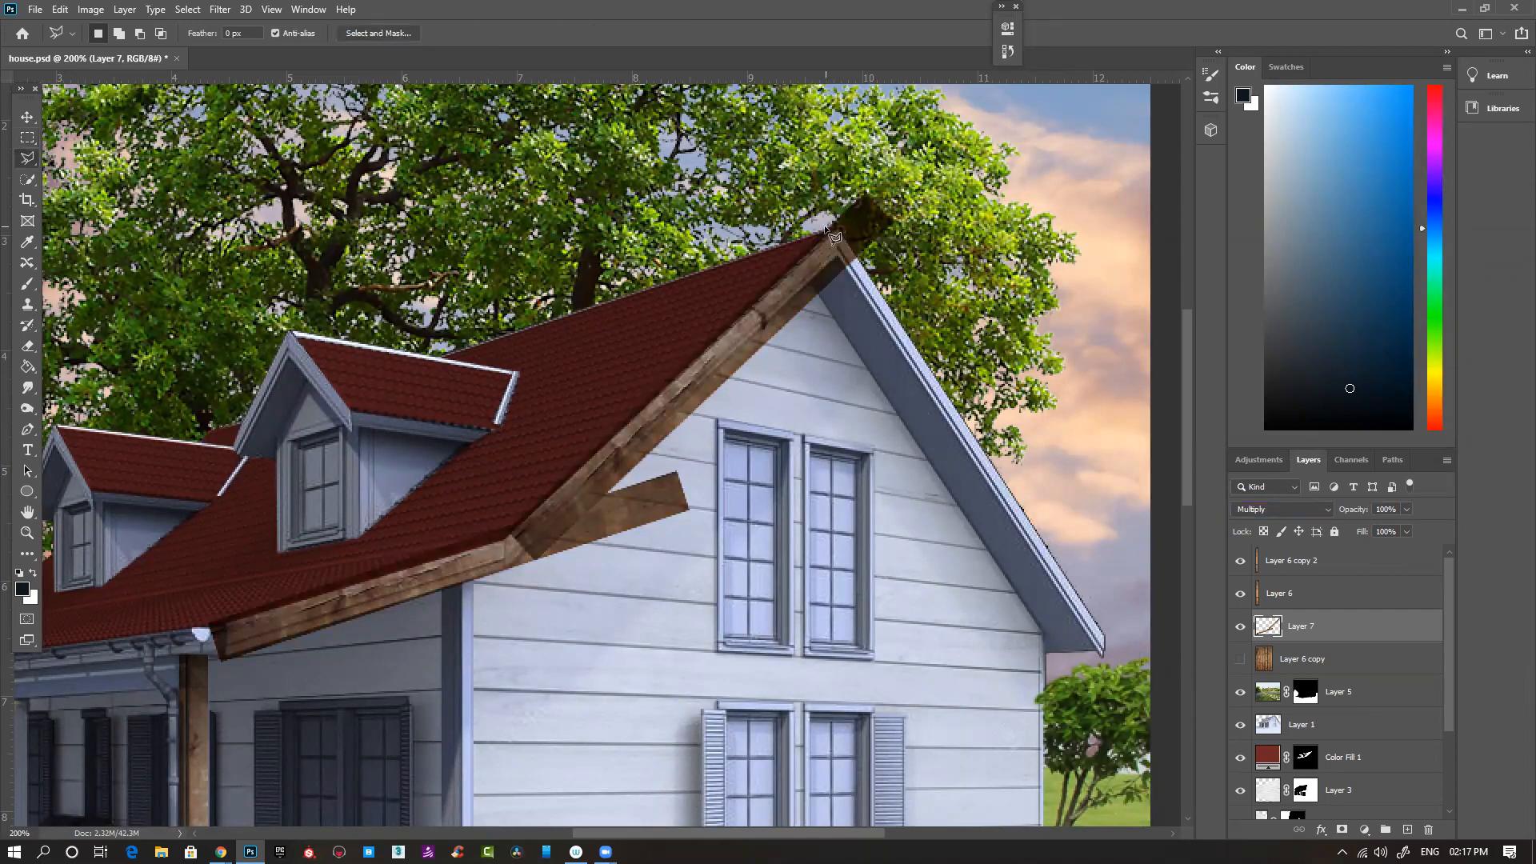
left_click(832, 225)
left_click(834, 339)
left_click(1005, 257)
left_click(992, 132)
double_click(855, 134)
key("Delete")
key("ctrl+d")
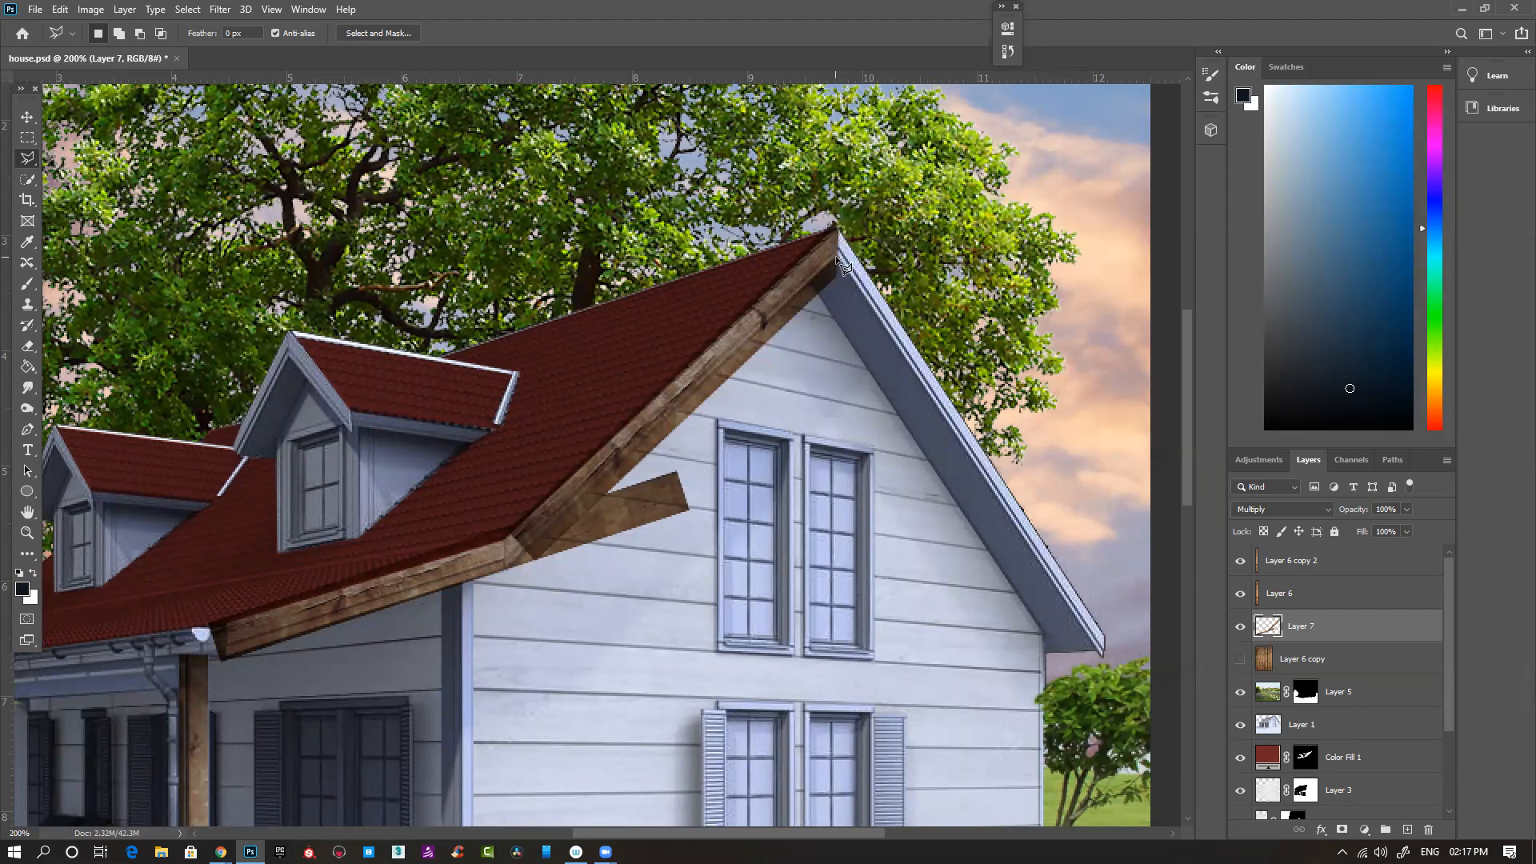
- Cut away the plank's excess over the gable wall below the fascia and at the gutter end of the porch roof
left_click(509, 567)
left_click(717, 625)
double_click(762, 434)
key("Delete")
key("ctrl+d")
left_click(228, 618)
left_click(221, 708)
left_click(151, 686)
left_click(127, 544)
left_click(346, 501)
double_click(318, 528)
key("Delete")
key("ctrl+d")
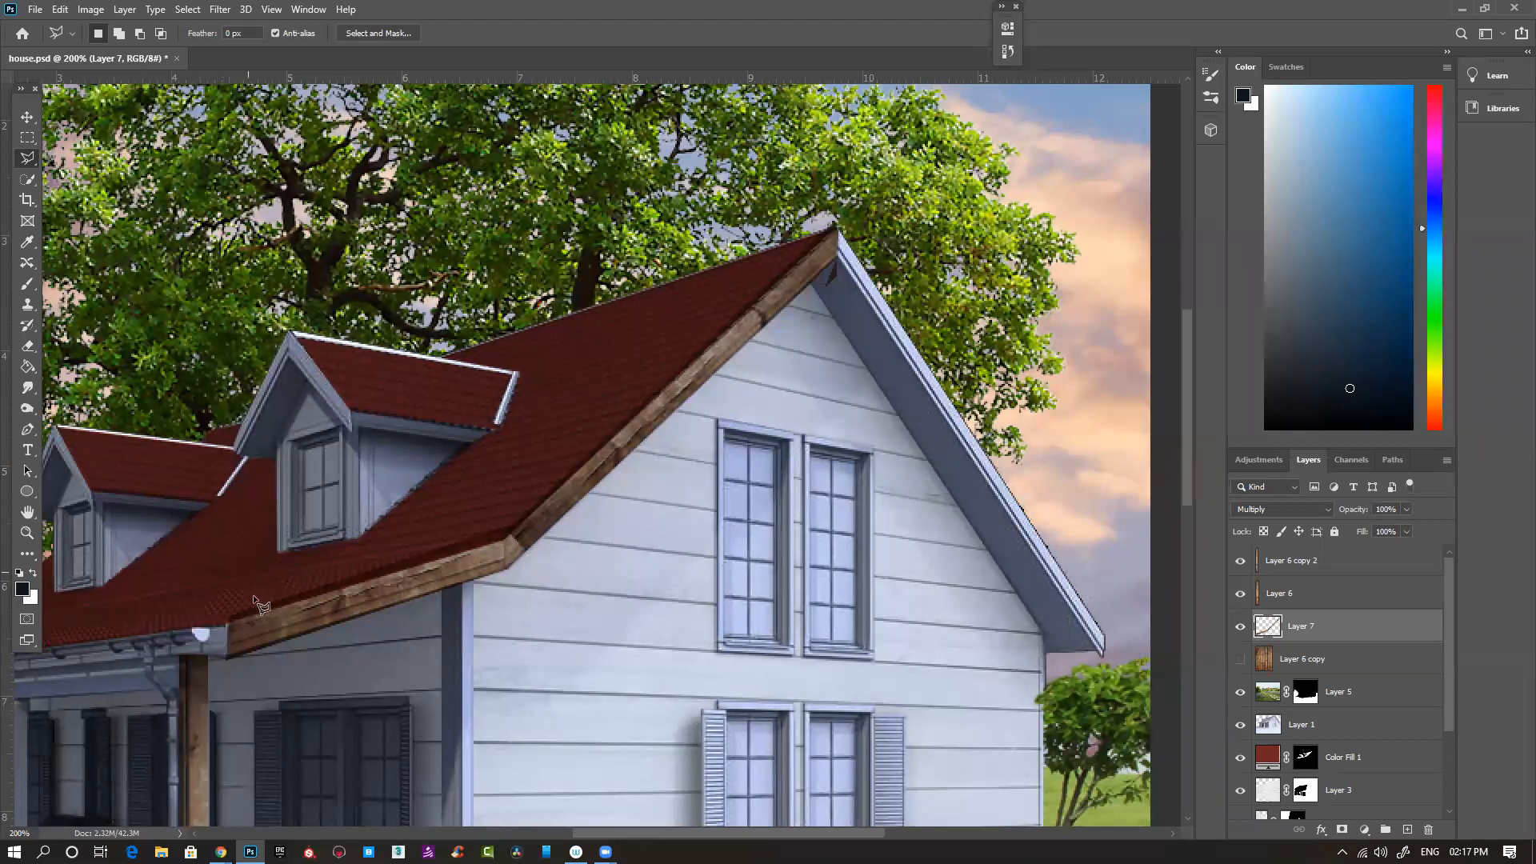
- Trim the planks' upper edge along the roof line from the gutter end to the peak
left_click(226, 625)
left_click(504, 541)
left_click(837, 228)
left_click(871, 197)
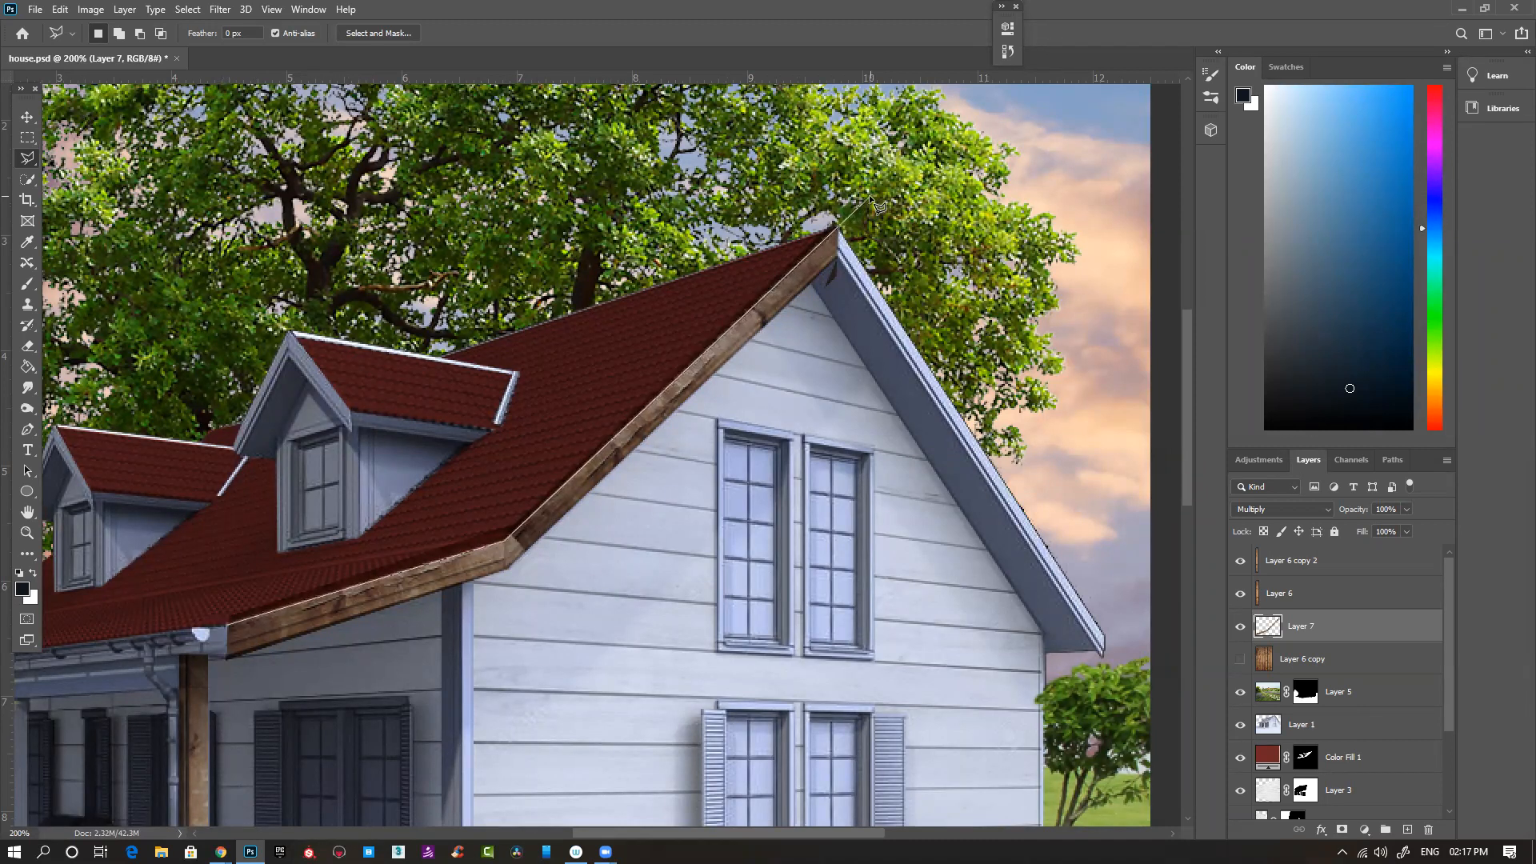
double_click(169, 414)
key("Delete")
key("ctrl+d")
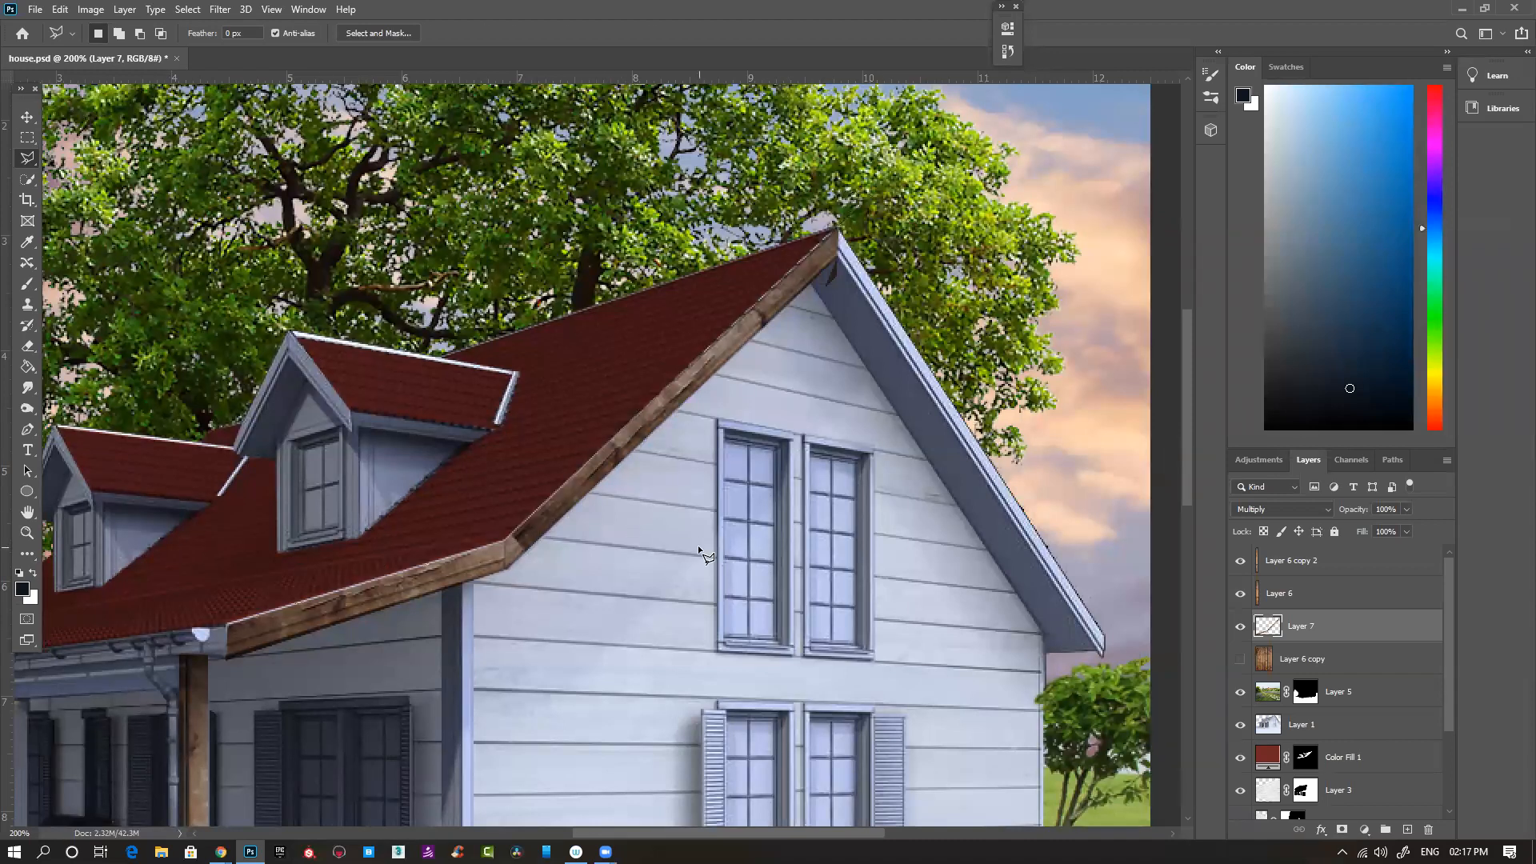
- Duplicate the wood fascia layer and flip the copy horizontally
key("v")
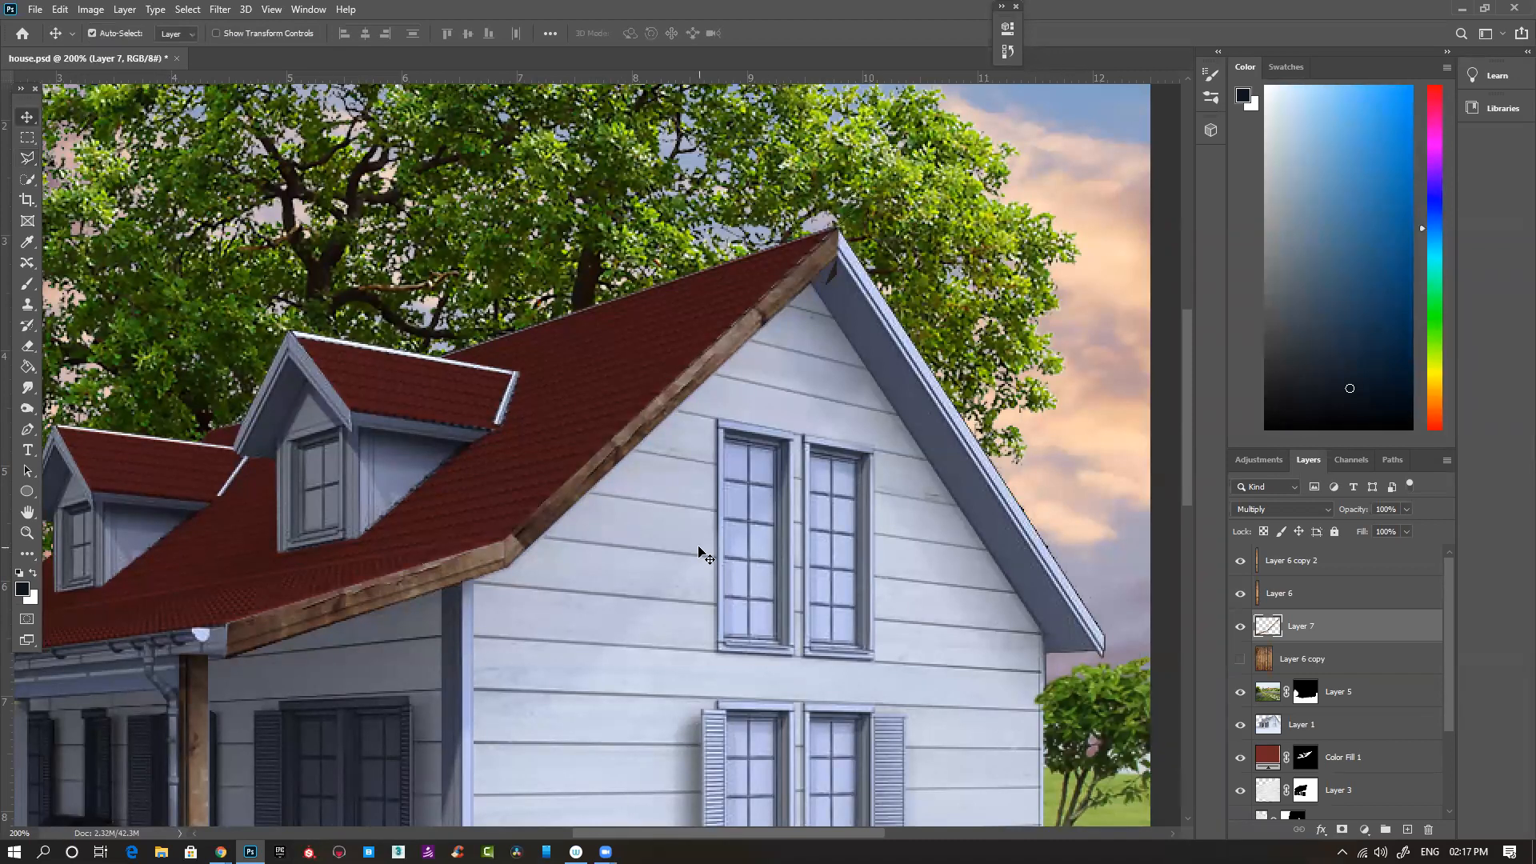
key("ctrl+1")
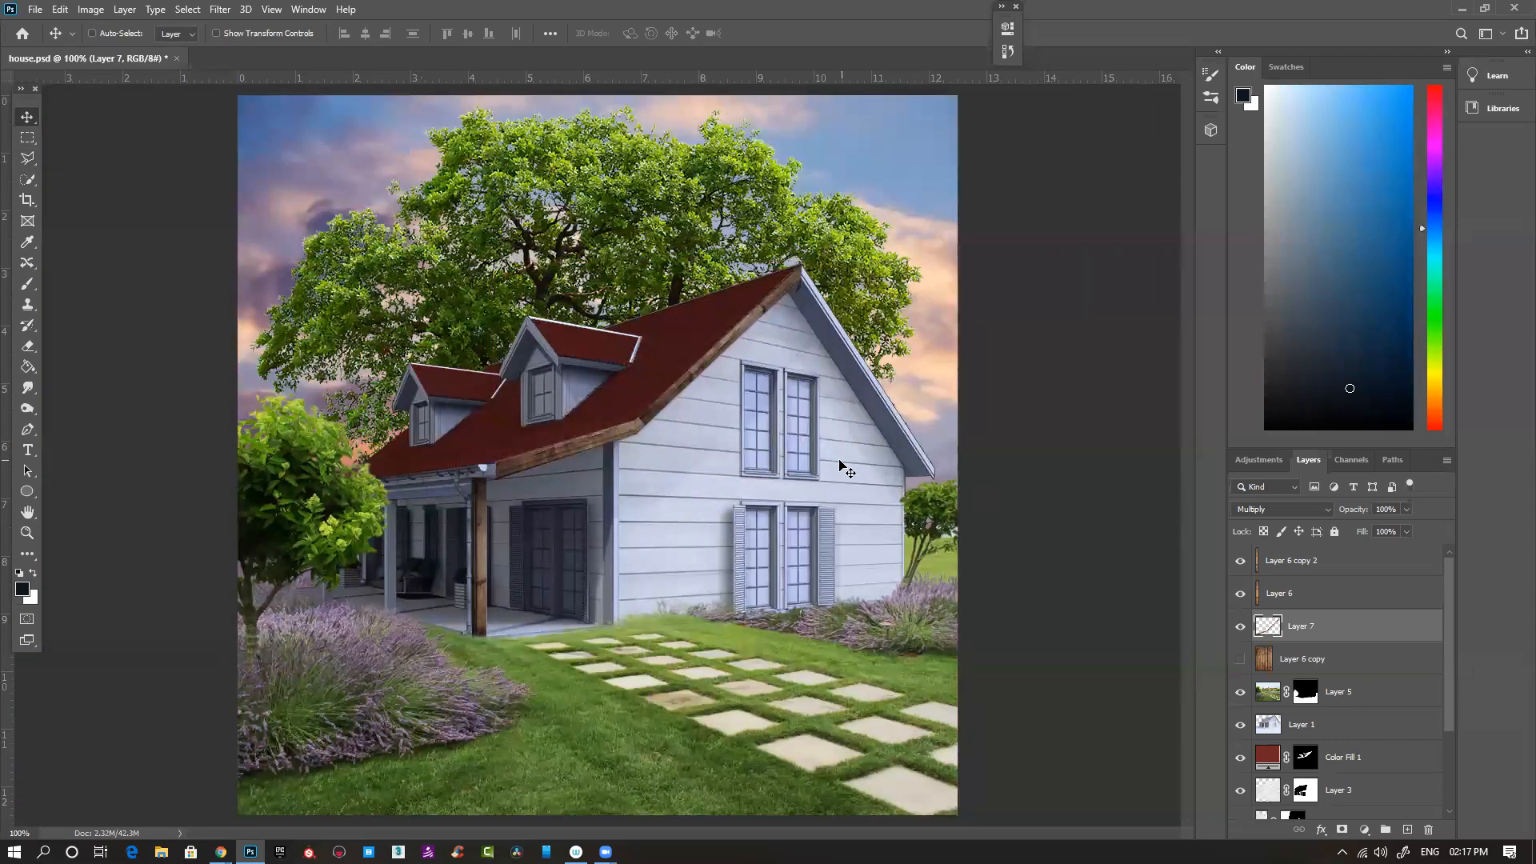
key("ctrl+j")
key("ctrl+t")
right_click(709, 386)
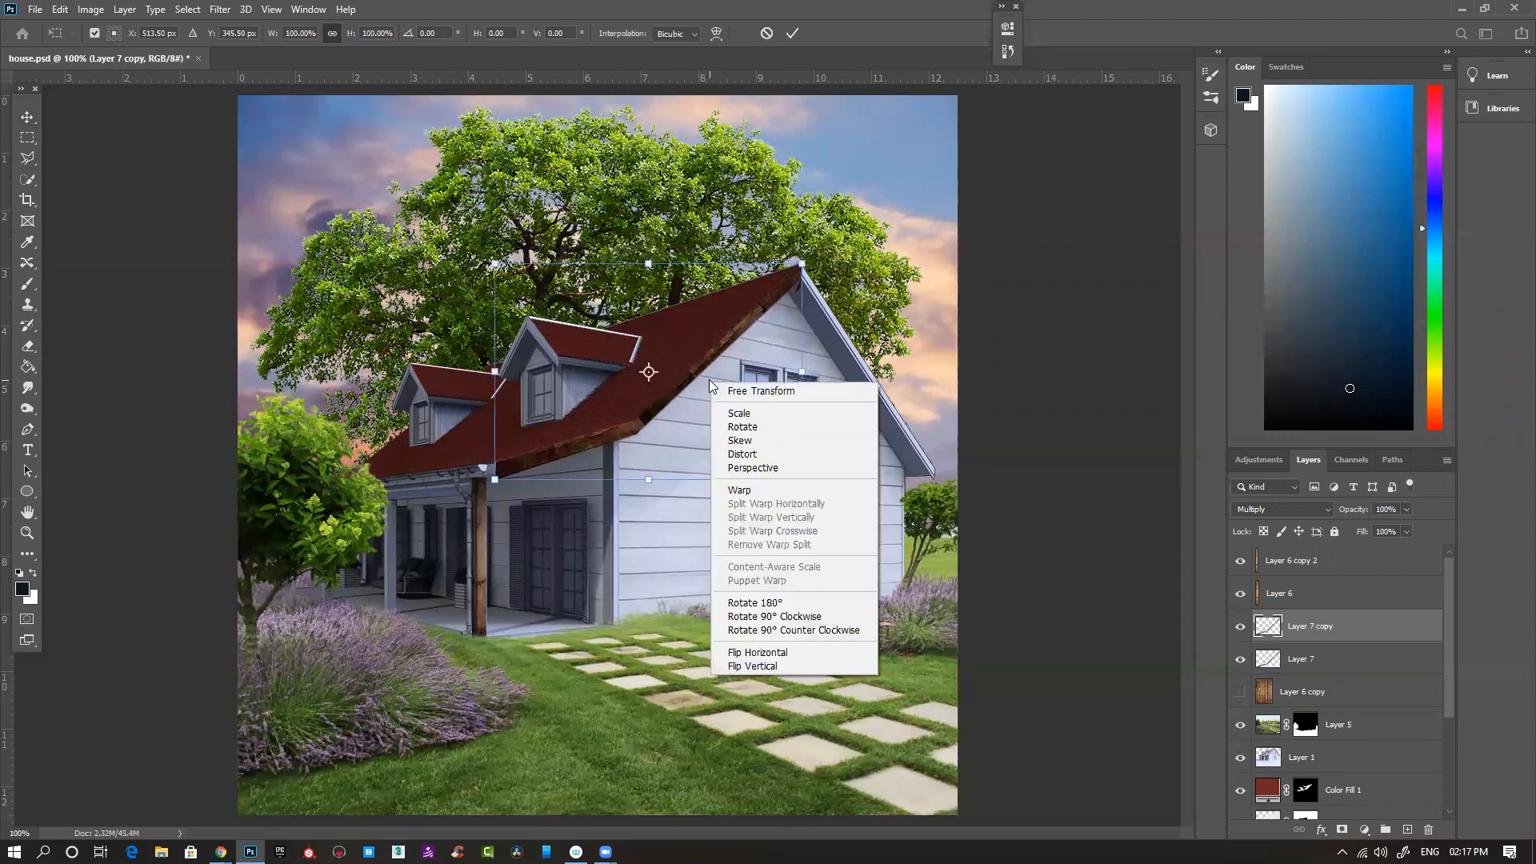
left_click(809, 652)
- Rotate the flipped wood copy and fit it along the far gable edge from the peak down to the eave
scroll(830, 391, "up", 2)
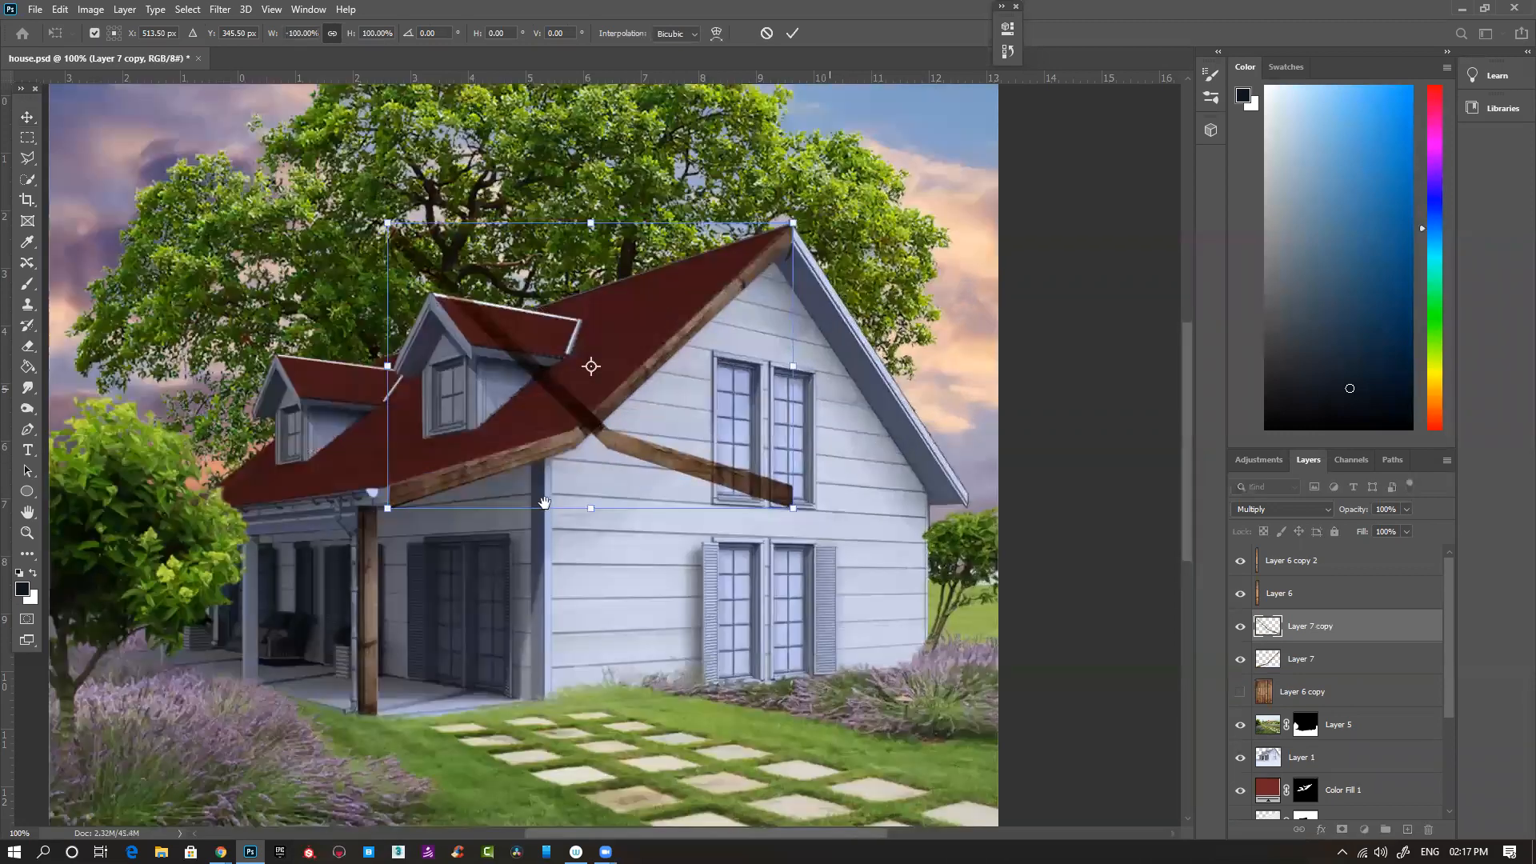
left_click_drag(844, 426, 838, 430)
left_click_drag(508, 523, 128, 513)
left_click_drag(991, 457, 952, 534)
left_click_drag(506, 498, 451, 555)
left_click_drag(950, 438, 949, 463)
left_click_drag(380, 377, 377, 380)
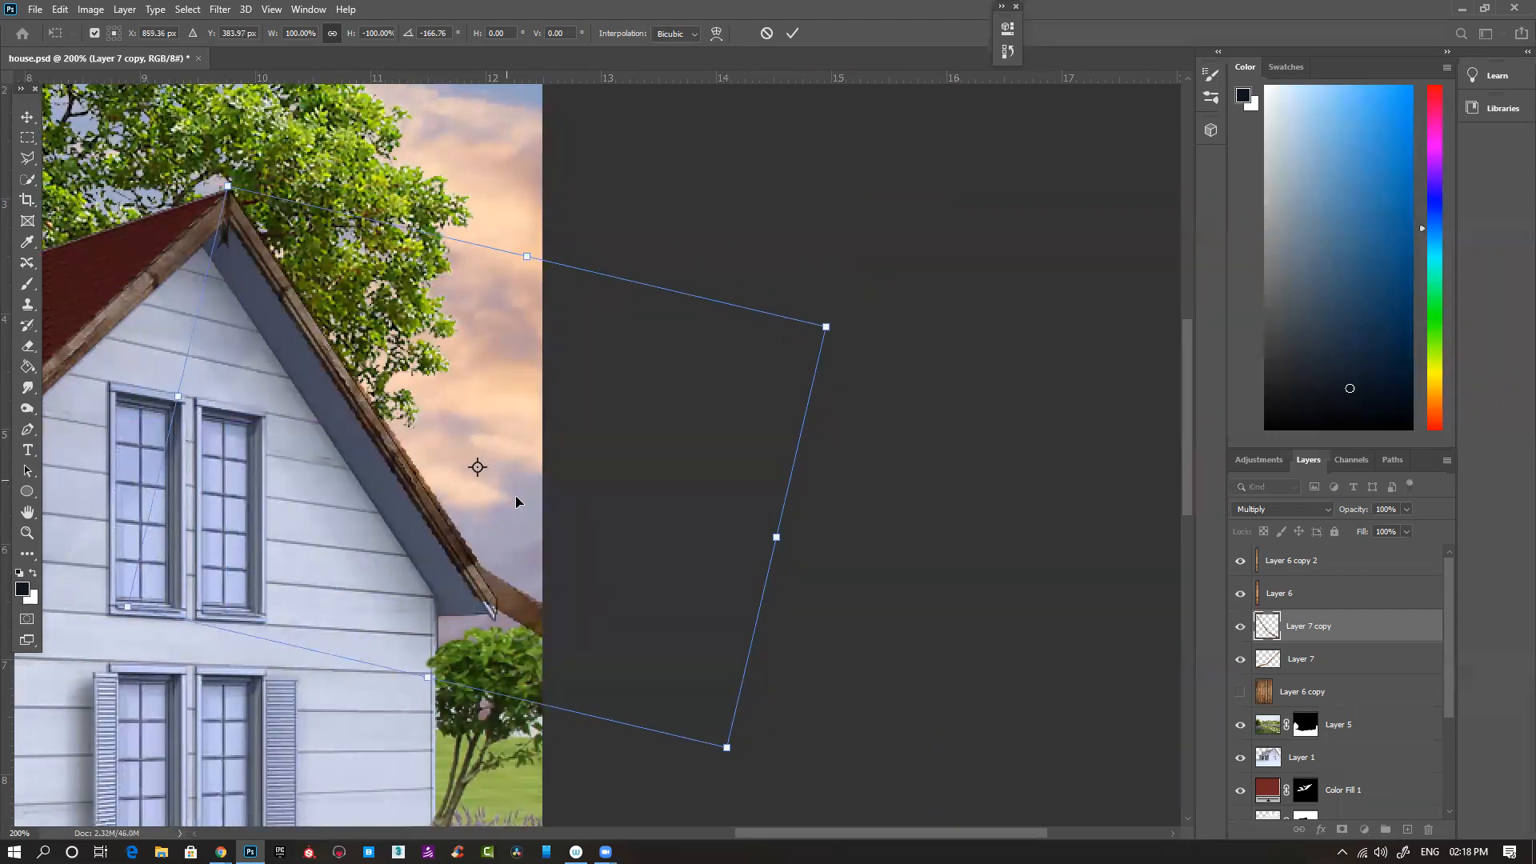
key("Return")
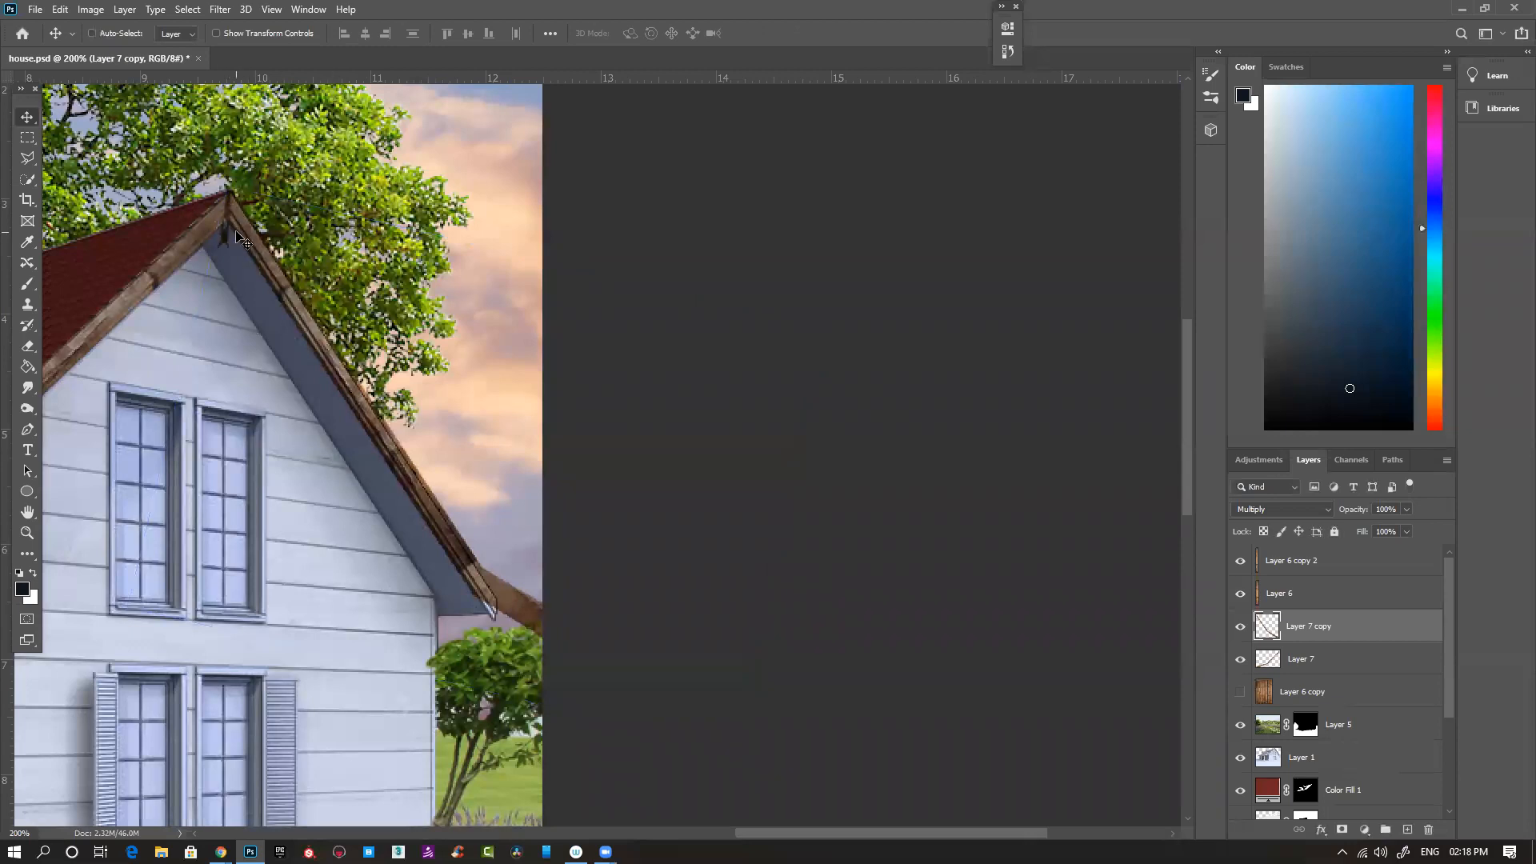
- Remove the leftover Layer 7 wood that overlaps the soffit just below the roof peak
key("l")
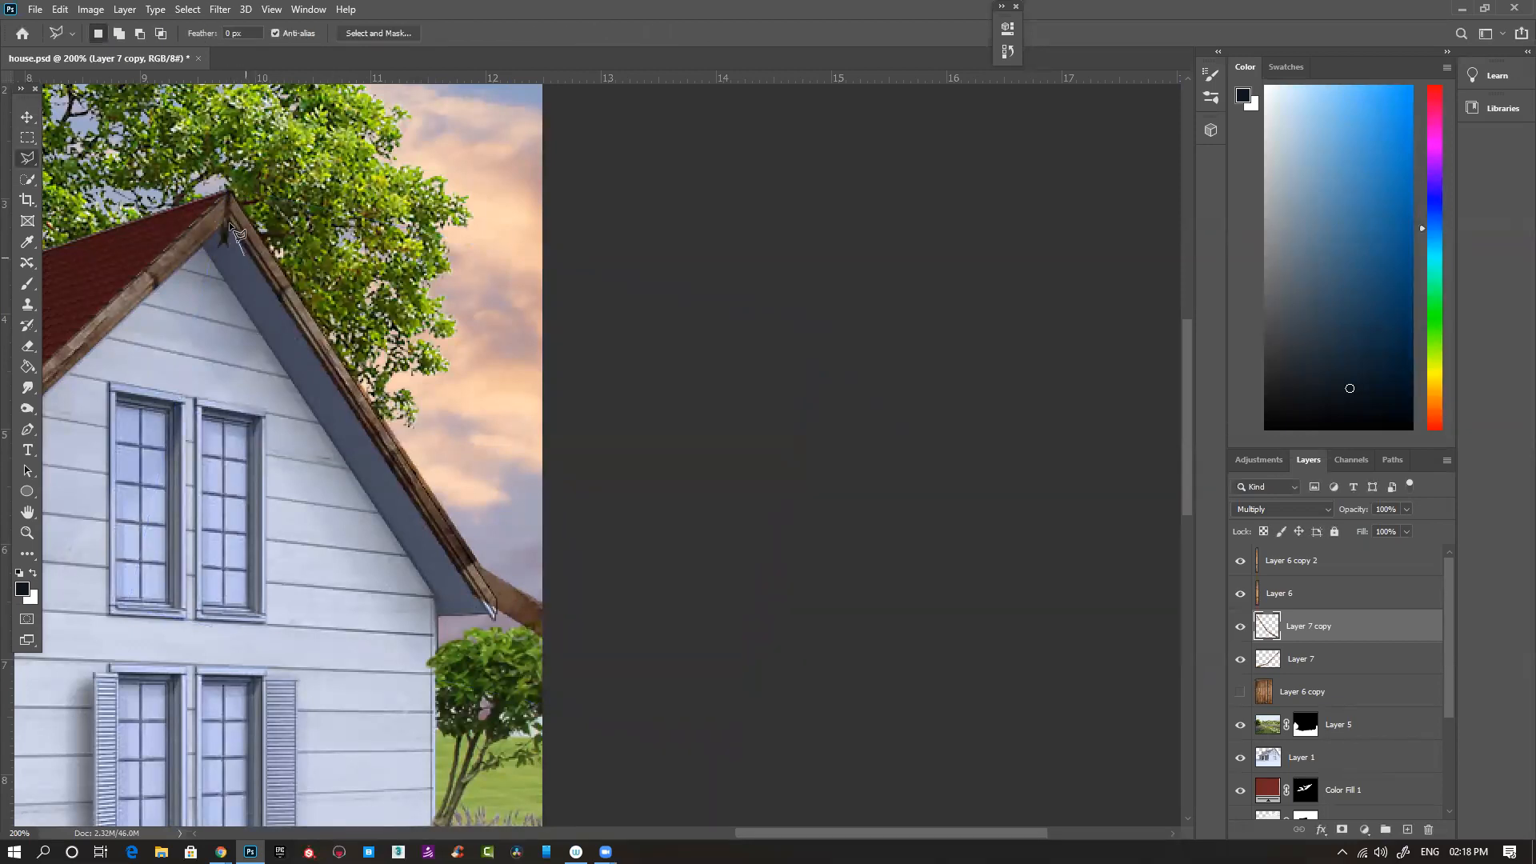
double_click(244, 383)
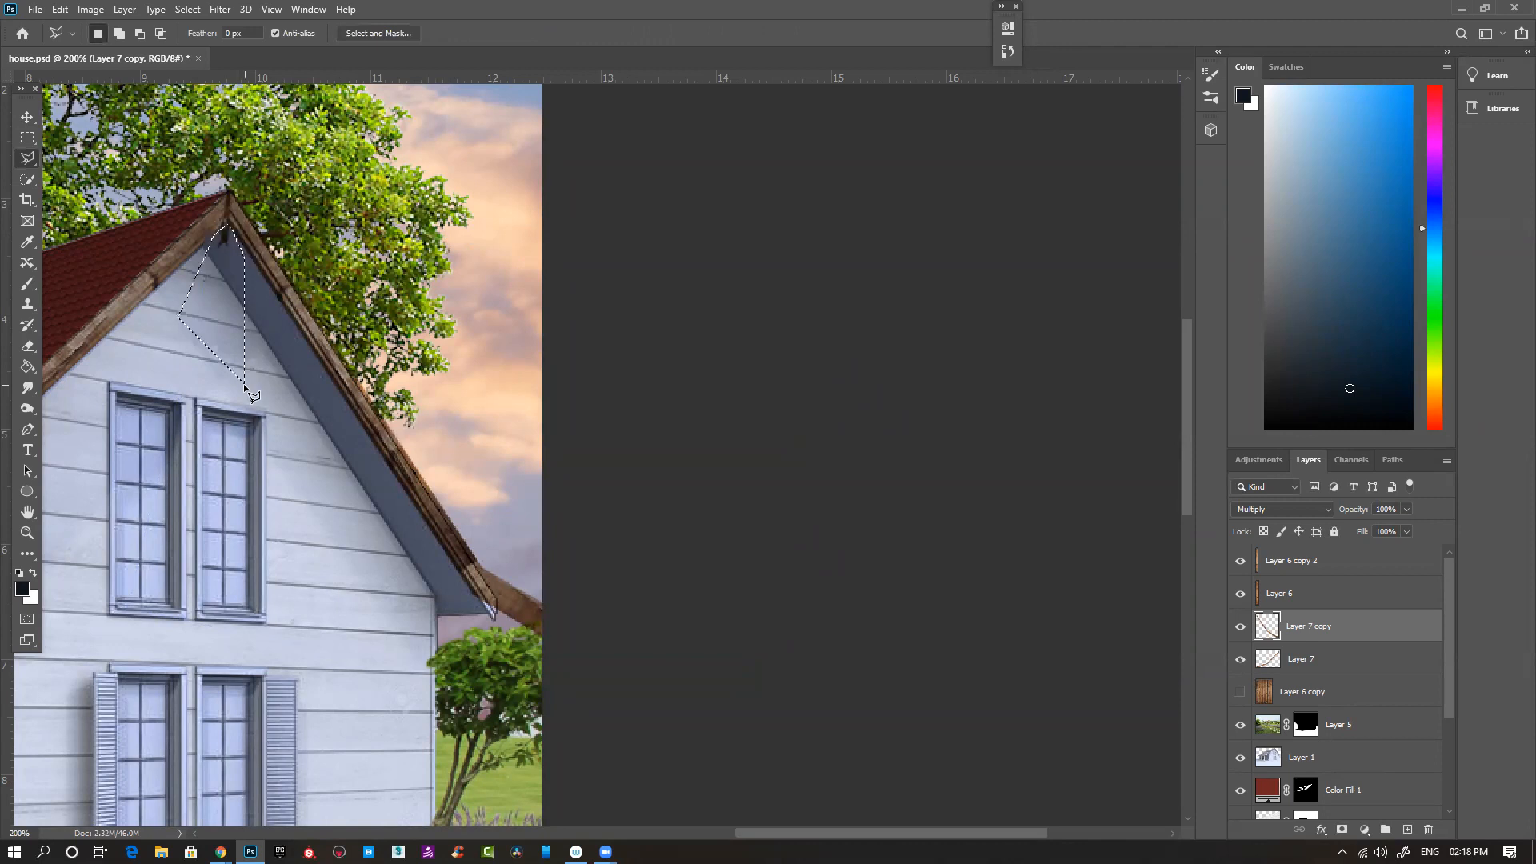
left_click(1334, 658)
key("ctrl+d")
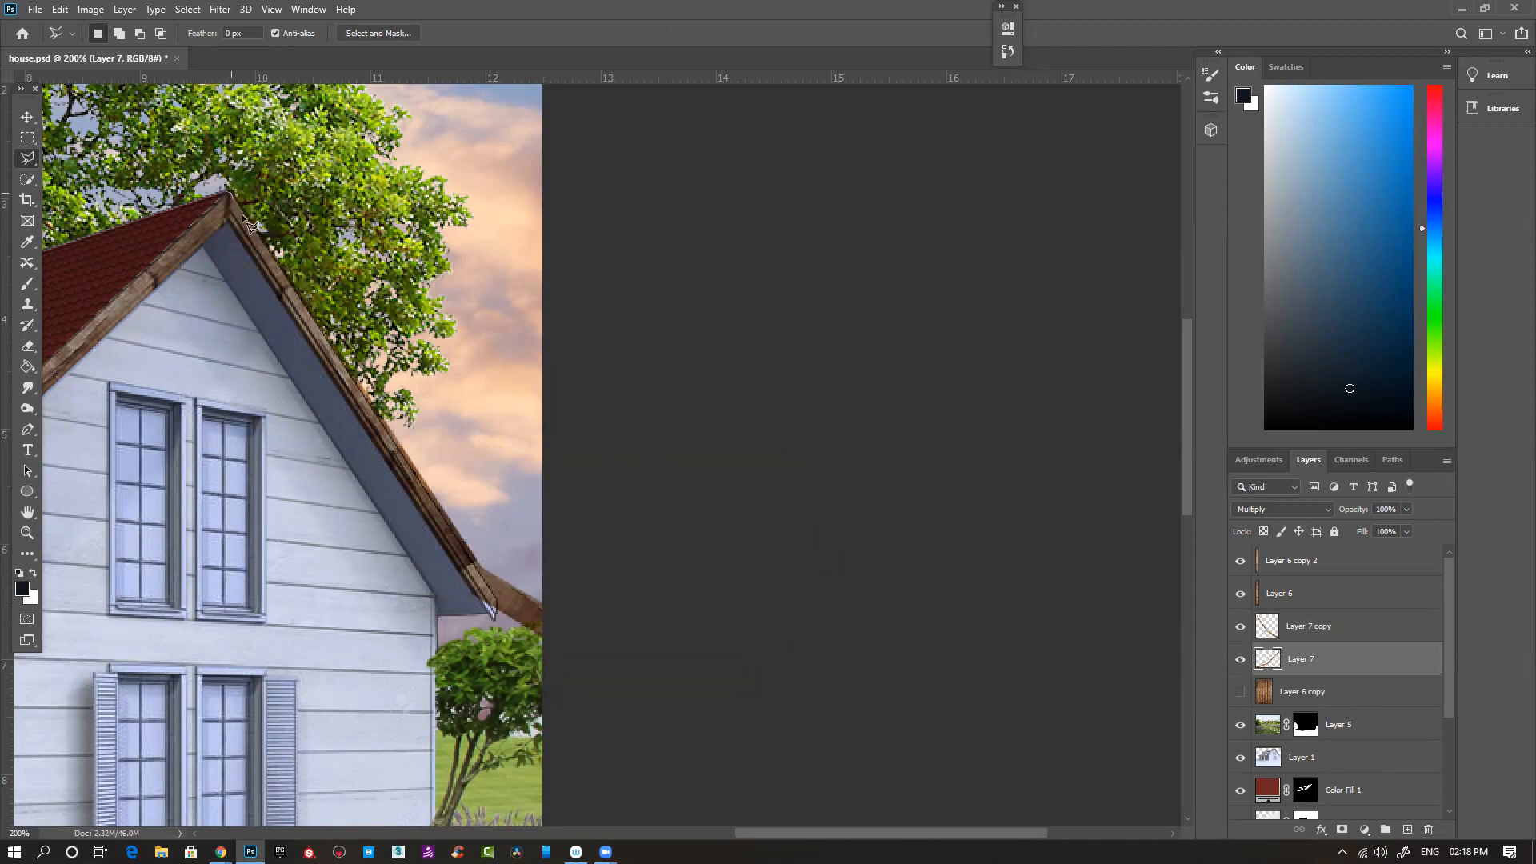
- Cut away the excess wood on Layer 7 copy beyond the far gable's outer edge and eave end
left_click(531, 656)
left_click(848, 446)
left_click(573, 222)
double_click(407, 143)
key("ctrl+d")
key("ctrl+shift+d")
left_click(1319, 628)
key("Delete")
key("ctrl+d")
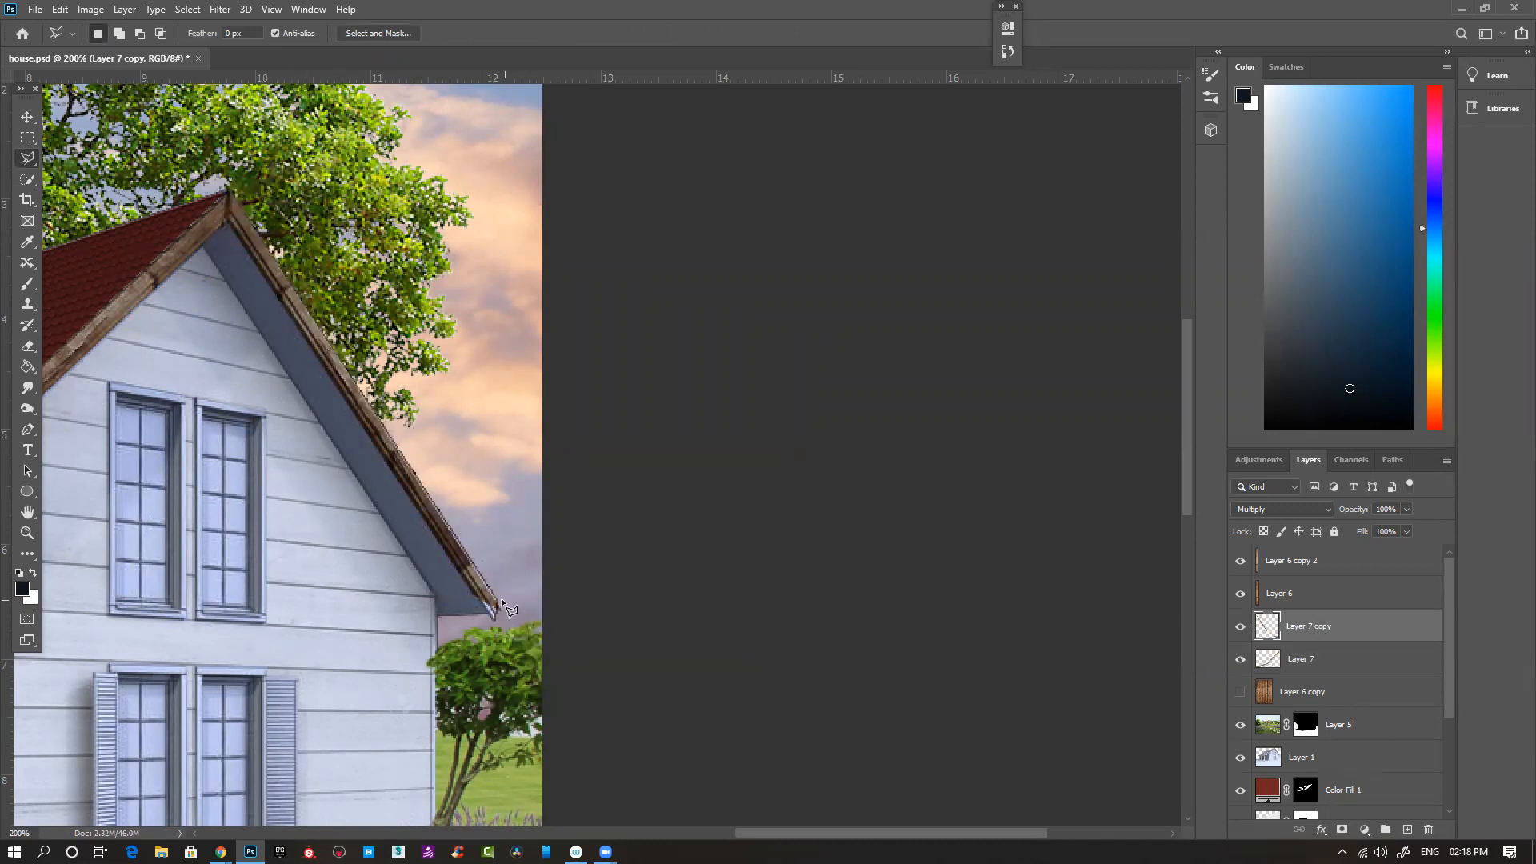
- Trim the wood on Layer 7 copy along the lower edge of the far gable fascia
left_click(495, 616)
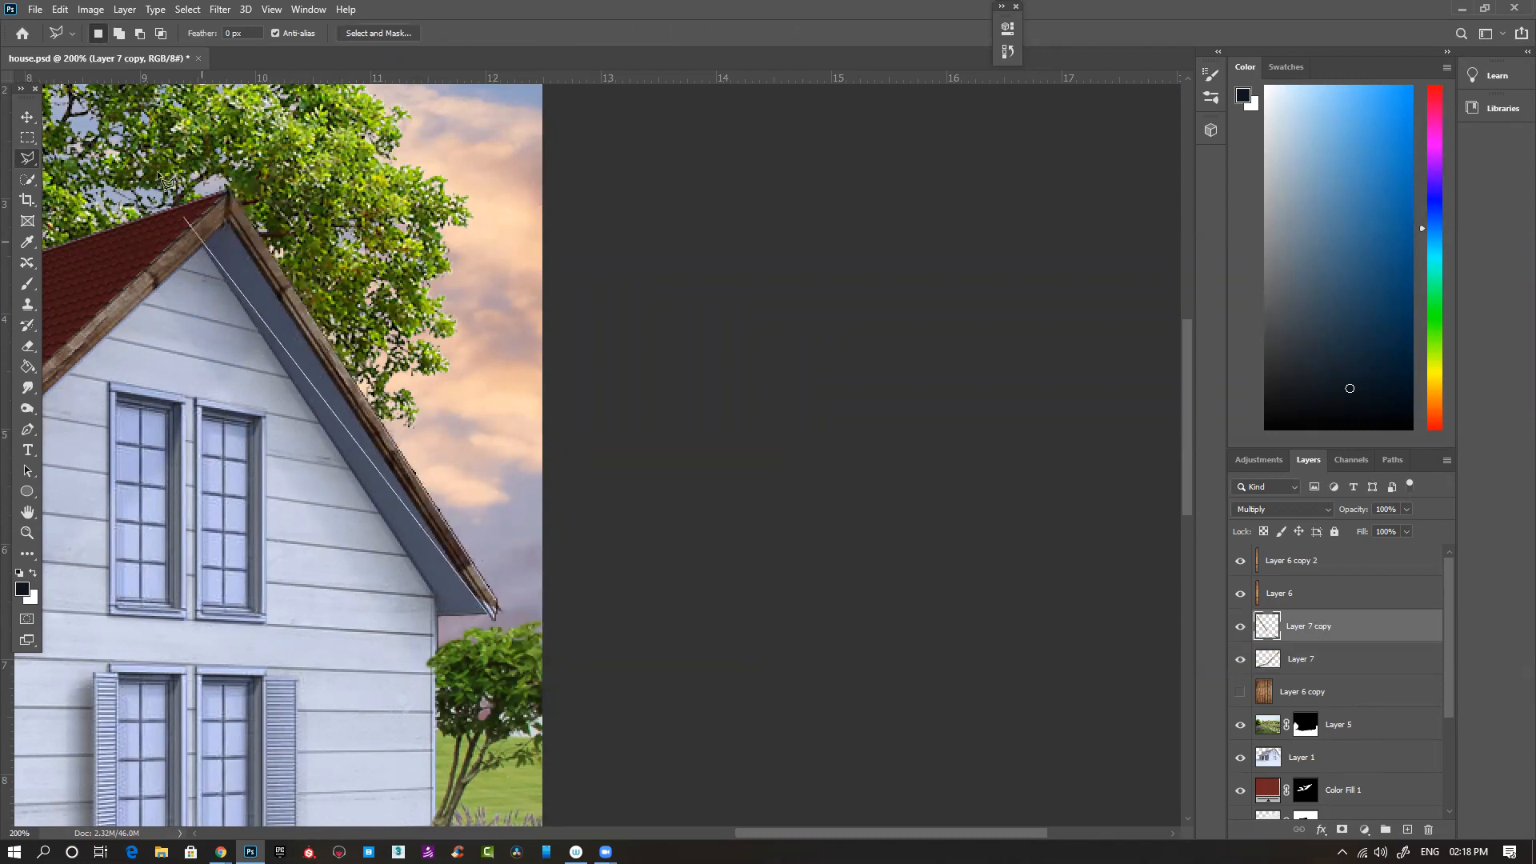
left_click(231, 226)
left_click(210, 391)
double_click(465, 652)
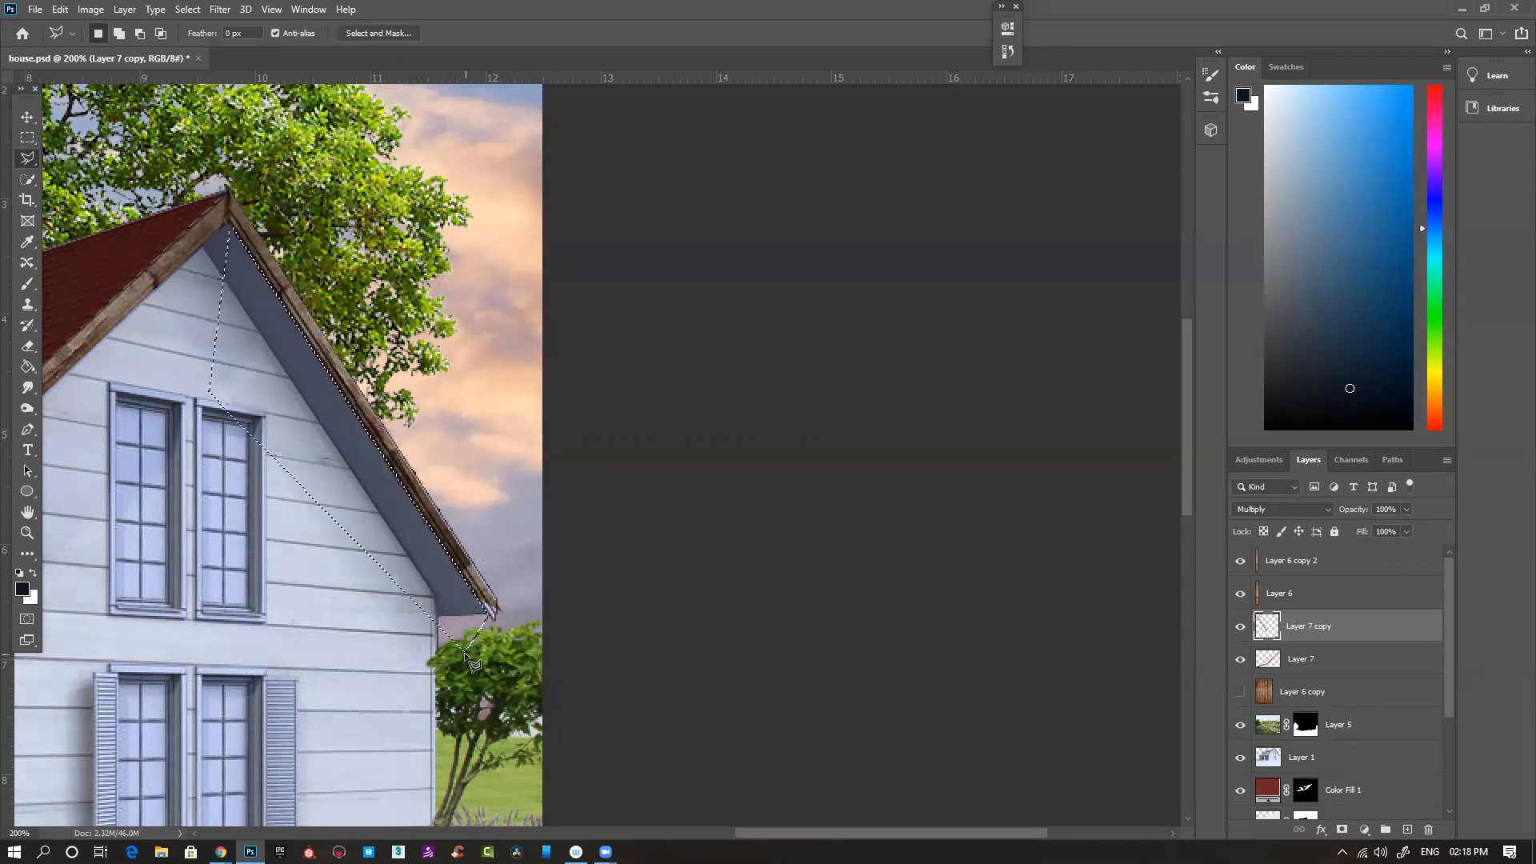
- Cut off the wood protruding past the tip of the far eave
scroll(492, 560, "up", 2)
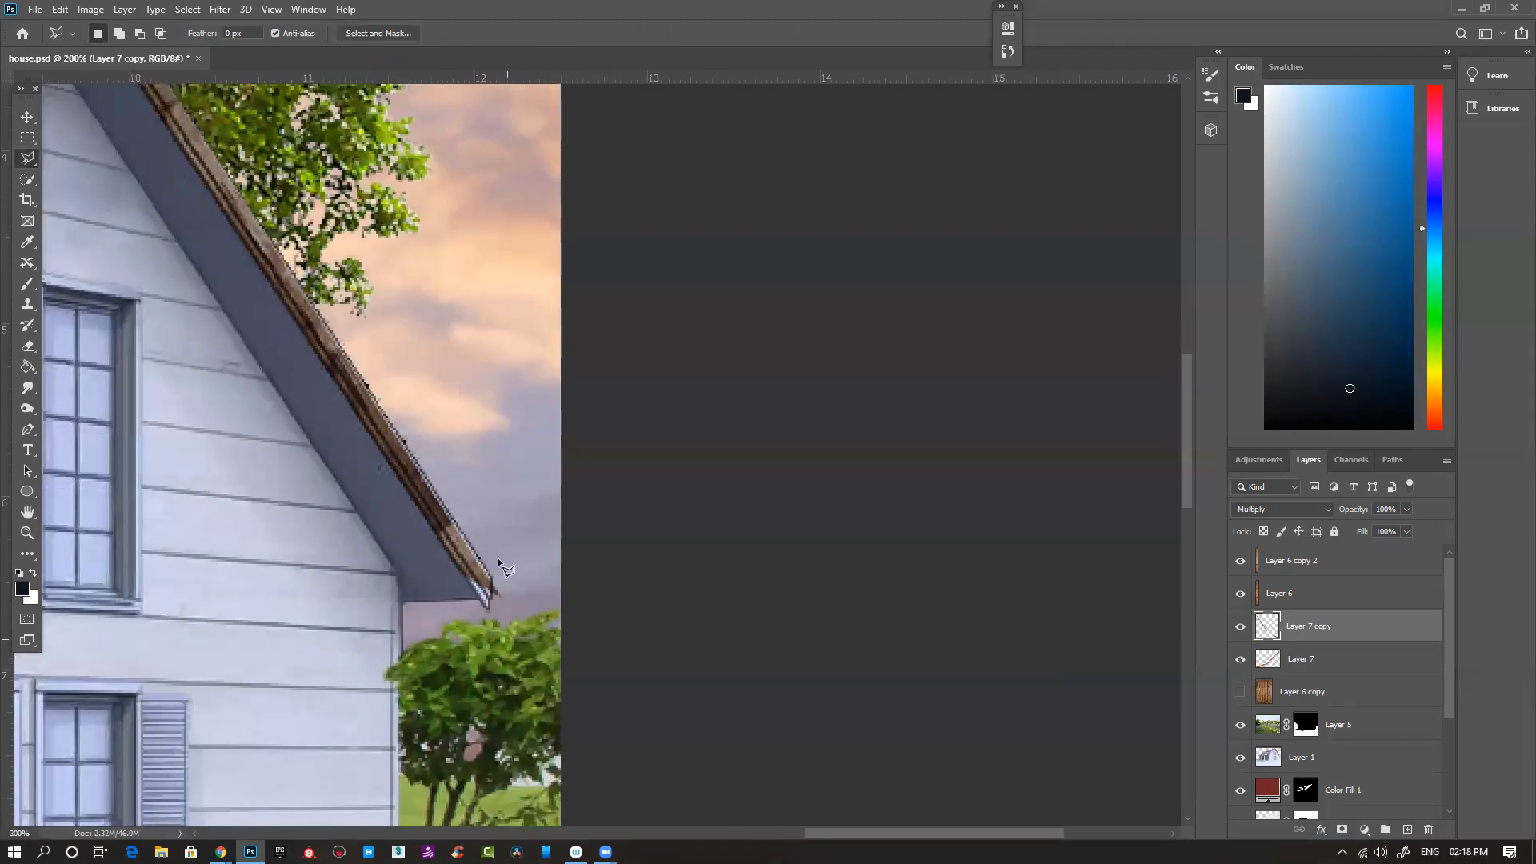
left_click(485, 553)
left_click(486, 671)
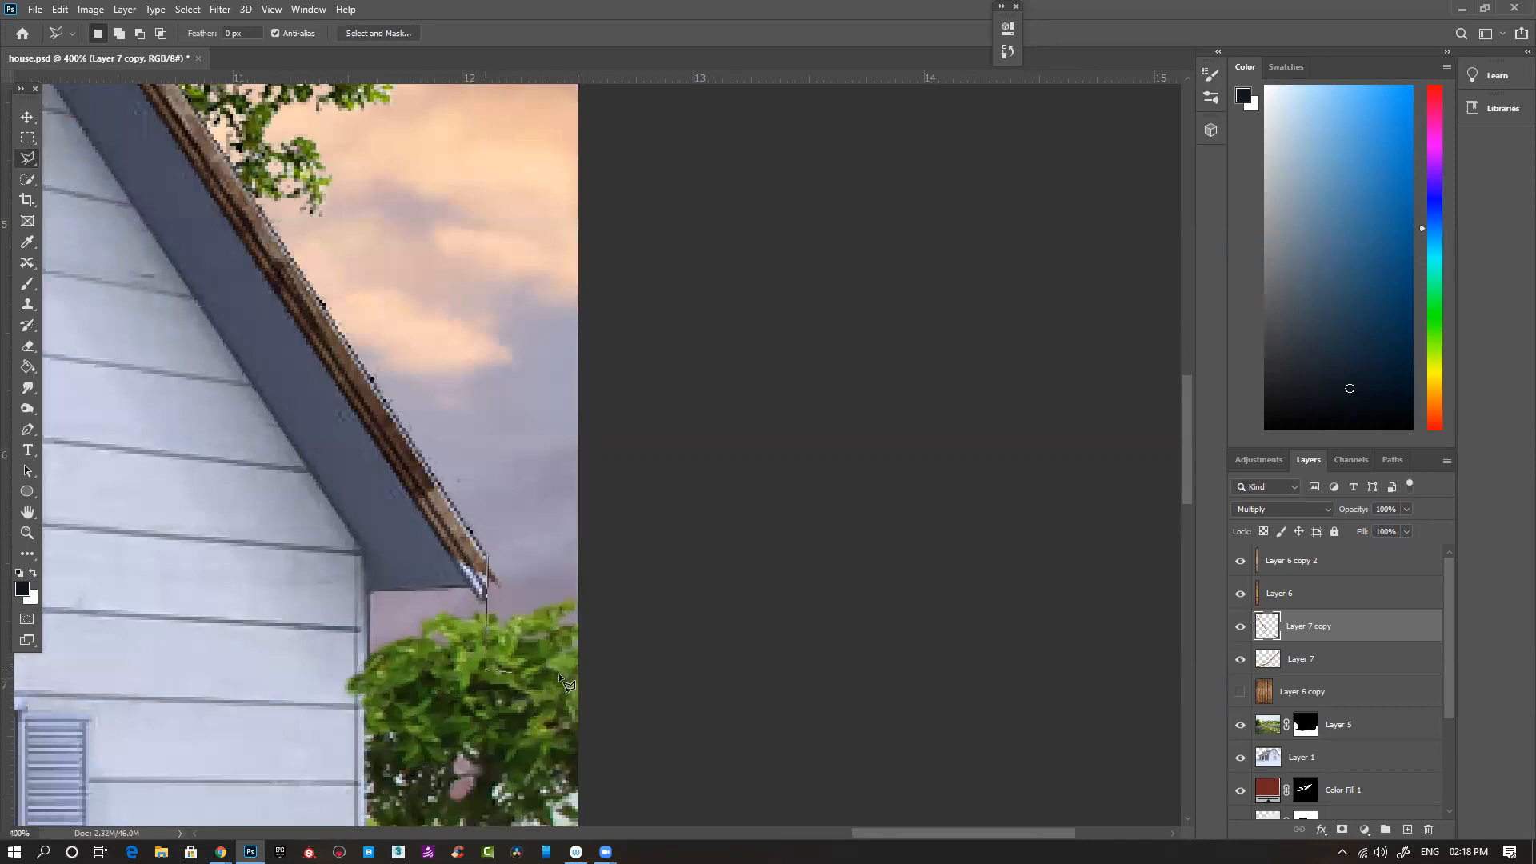
double_click(532, 495)
key("Delete")
key("ctrl+d")
- Try to clone wood texture onto the bare tip of the far eave
key("s")
left_click(391, 441, "alt")
left_click_drag(471, 566, 488, 602)
key("ctrl+z")
- Set the Clone Stamp to sample Current Layer and clone wood texture over the bare tip of the far eave
left_click(682, 33)
left_click(666, 44)
left_click(406, 473, "alt")
left_click_drag(479, 588, 450, 510)
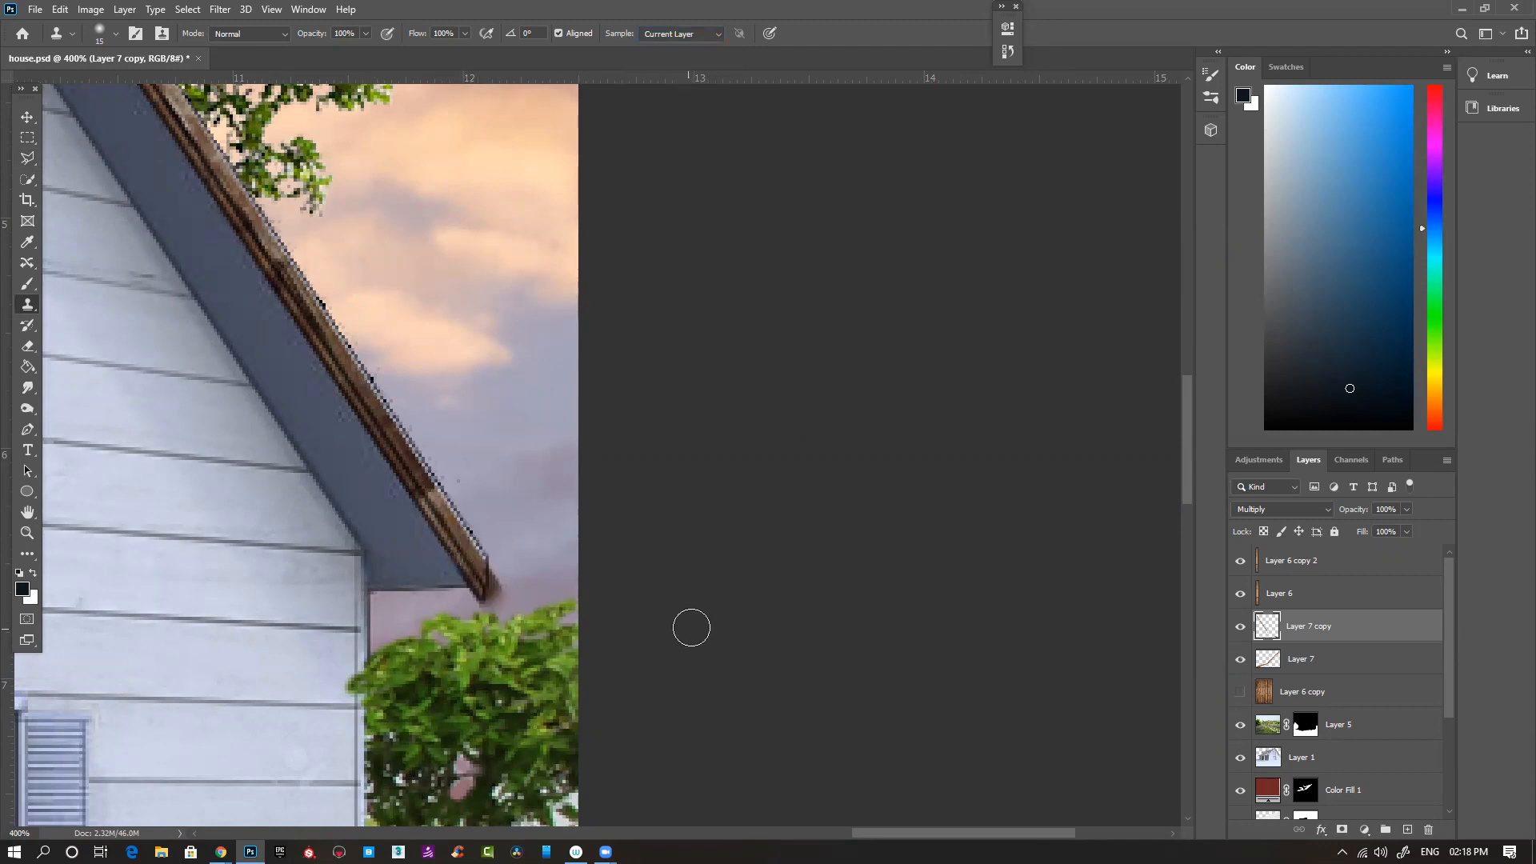
- Cut off the cloned wood spilling past the tip of the far eave on Layer 7 copy and clear the selection
key("l")
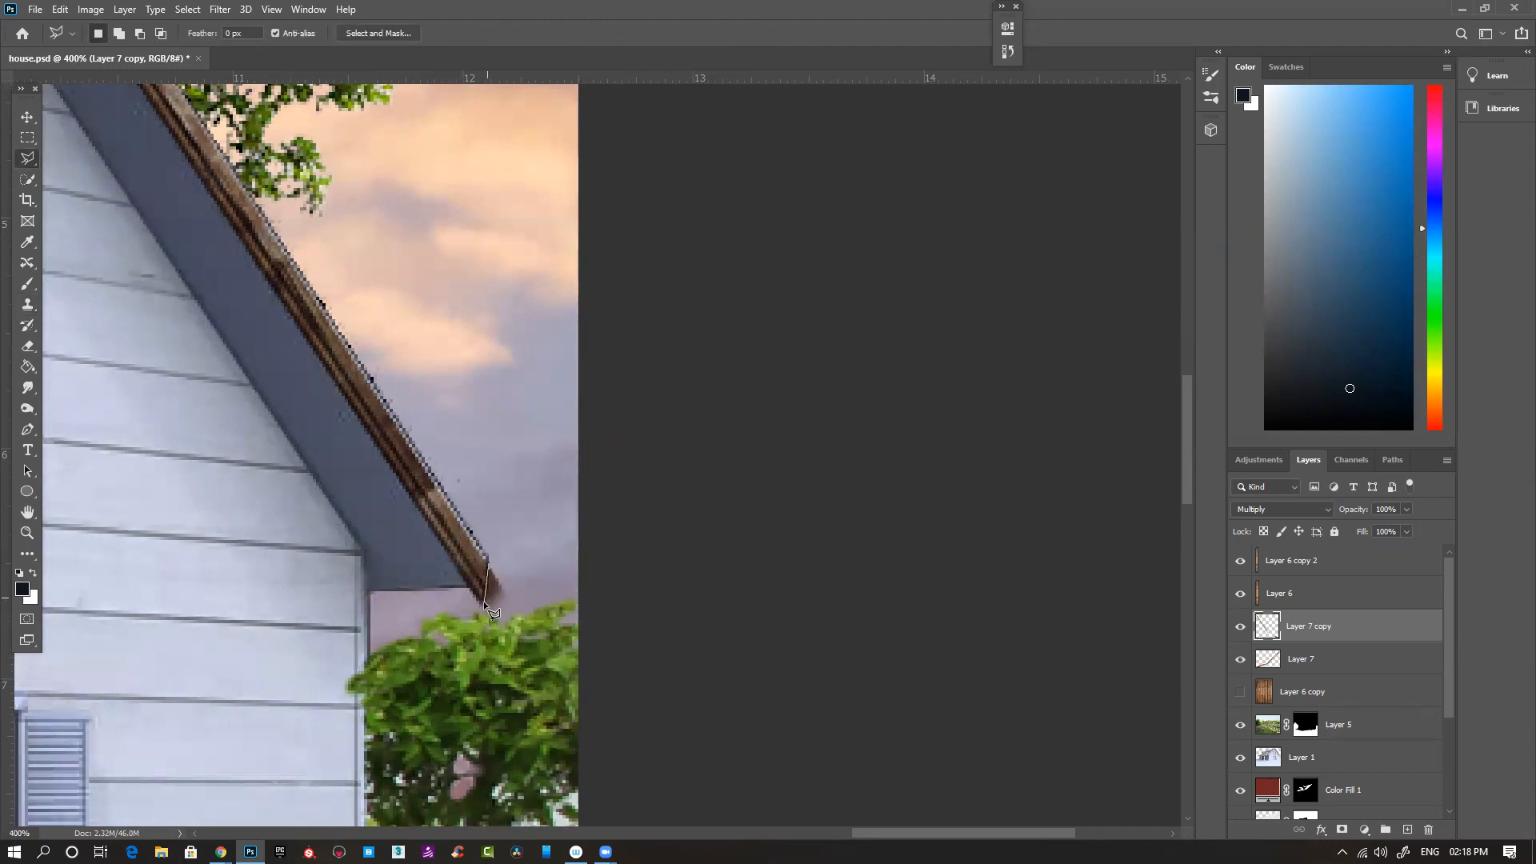
left_click(523, 704)
left_click(598, 675)
double_click(554, 446)
key("Delete")
key("ctrl+d")
scroll(411, 611, "down", 5)
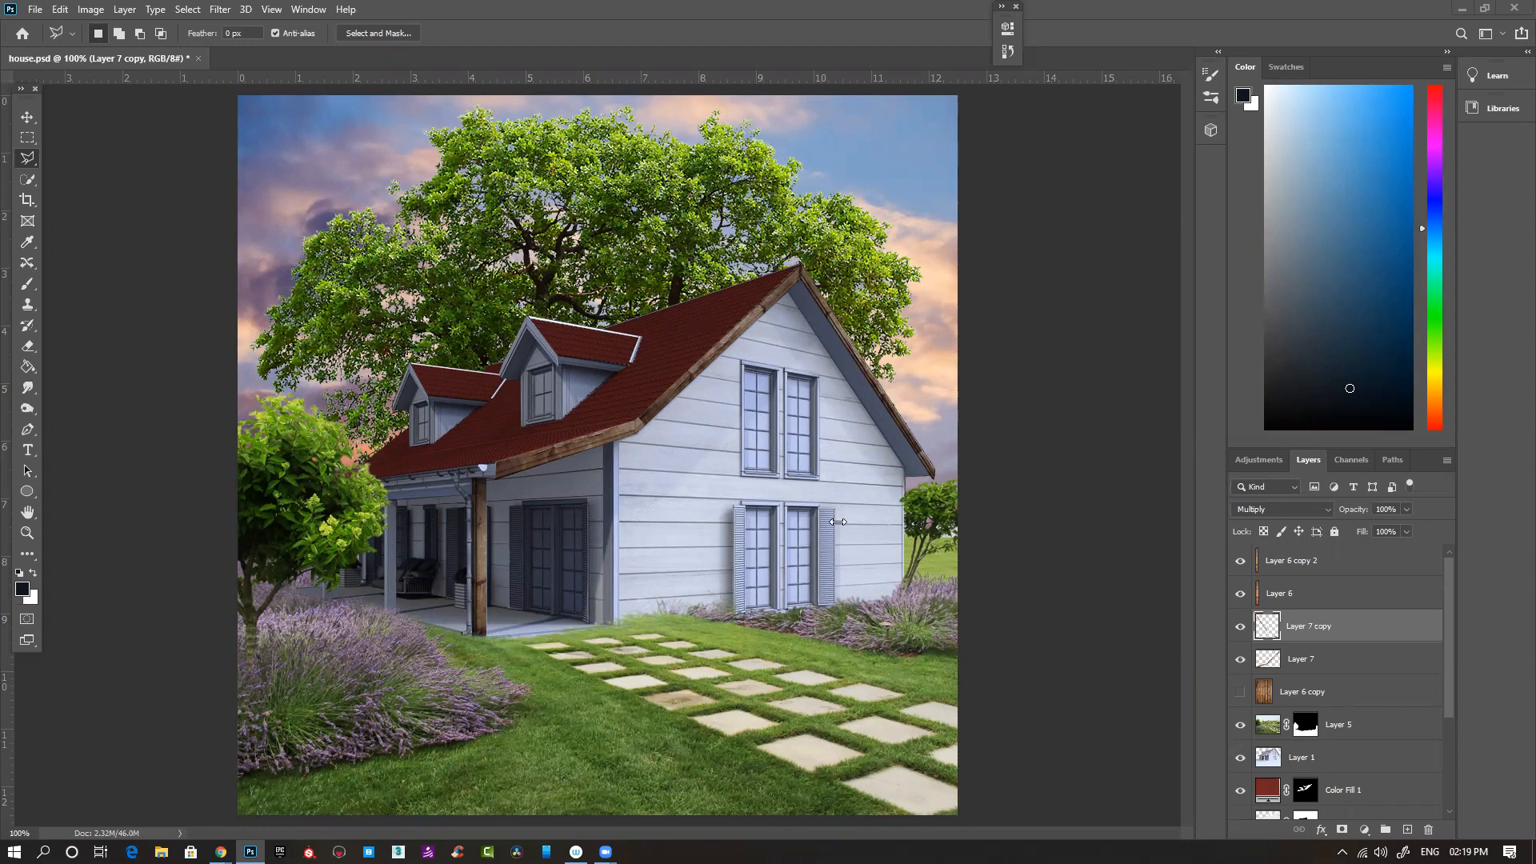
- Delete the hidden Layer 6 copy
left_click(1408, 696)
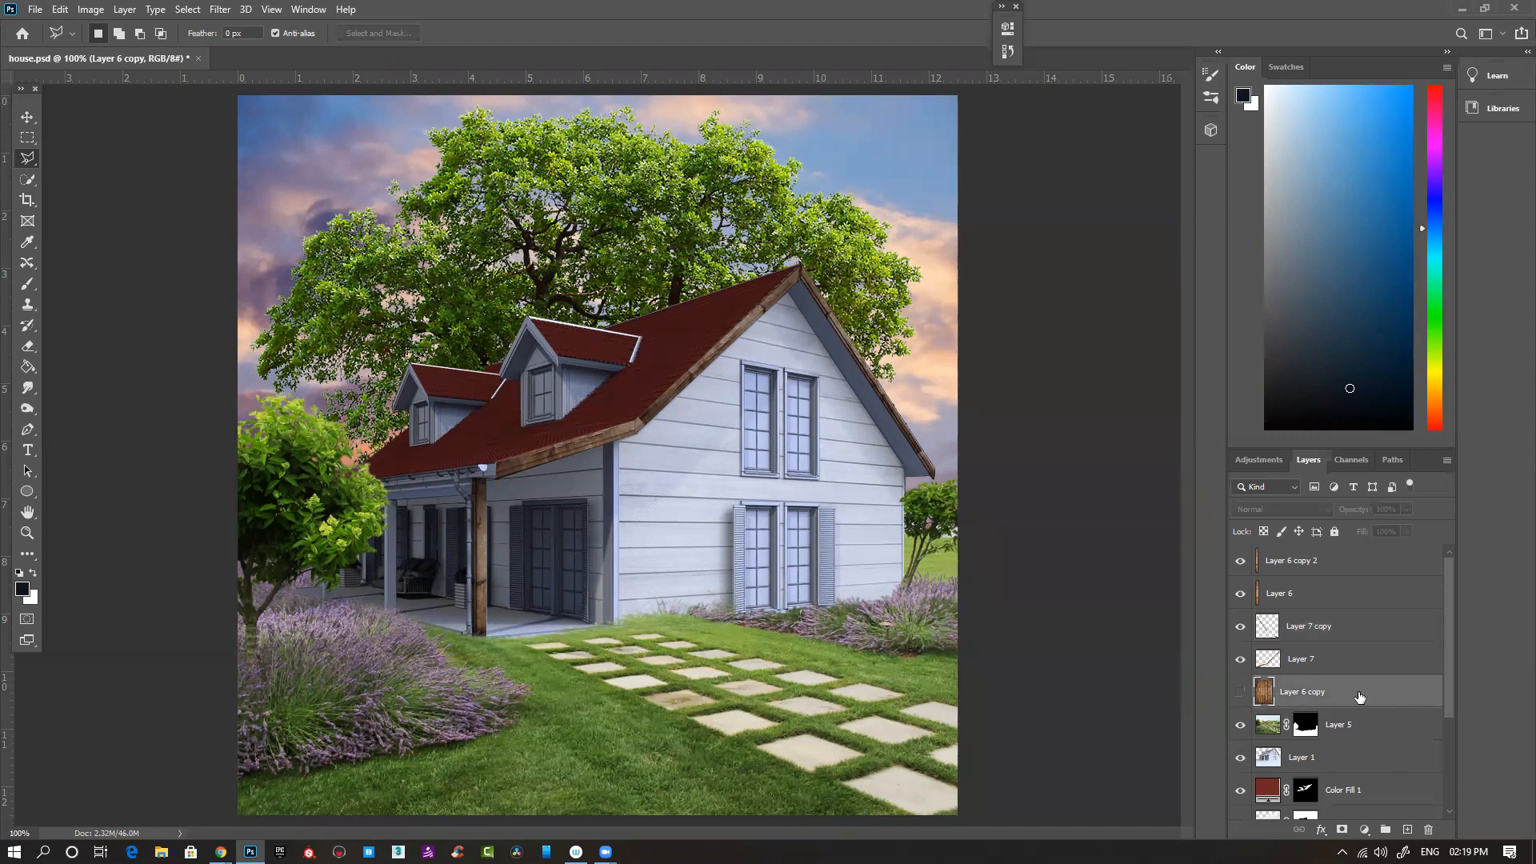
key("Delete")
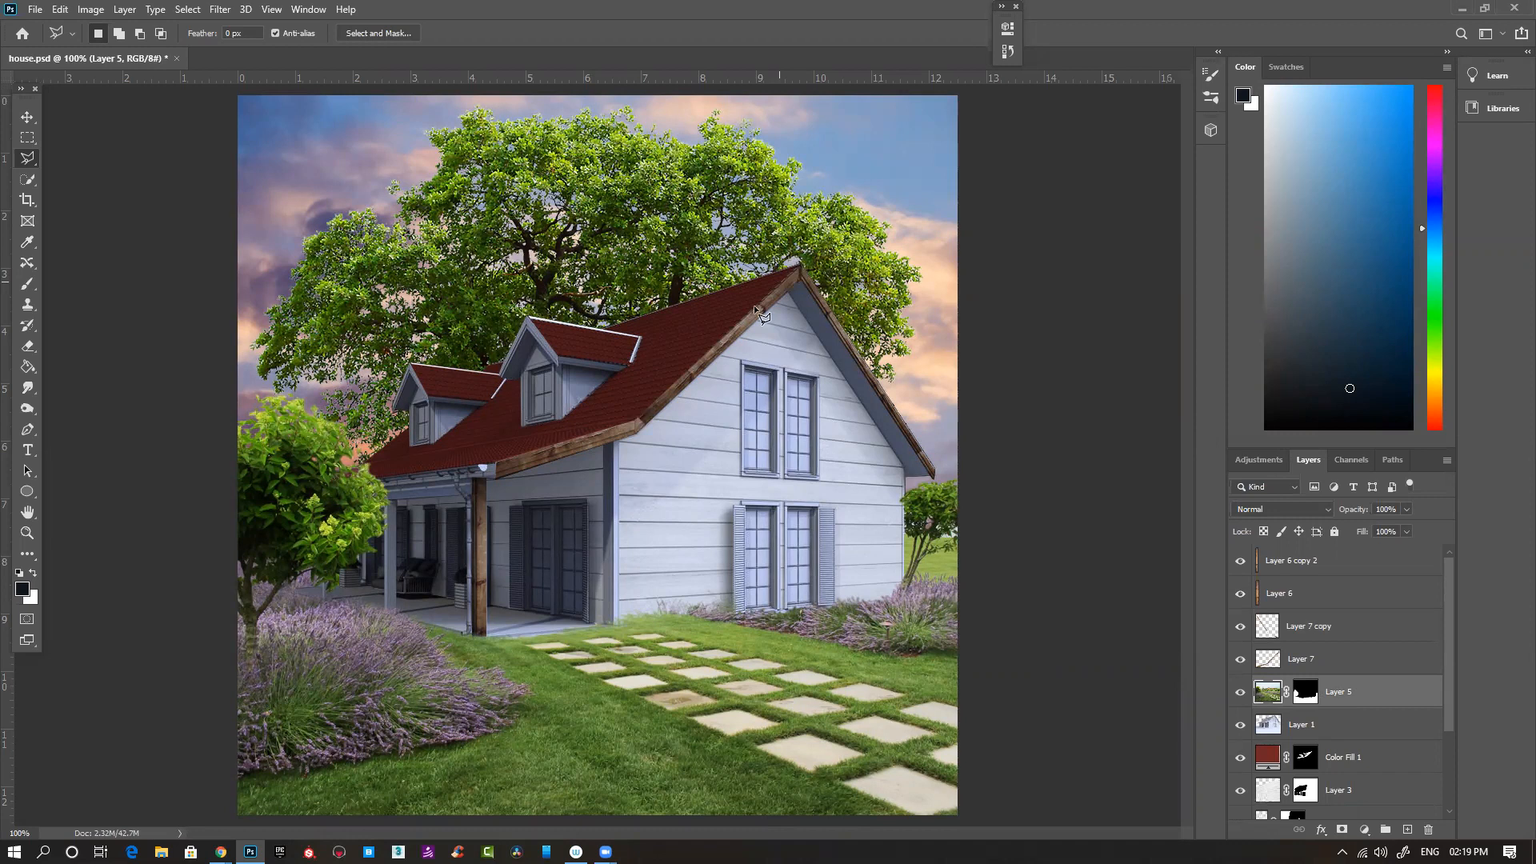
- Switch to the wood plank image search in Chrome and search for "wood texture" instead
mouse_move(220, 852)
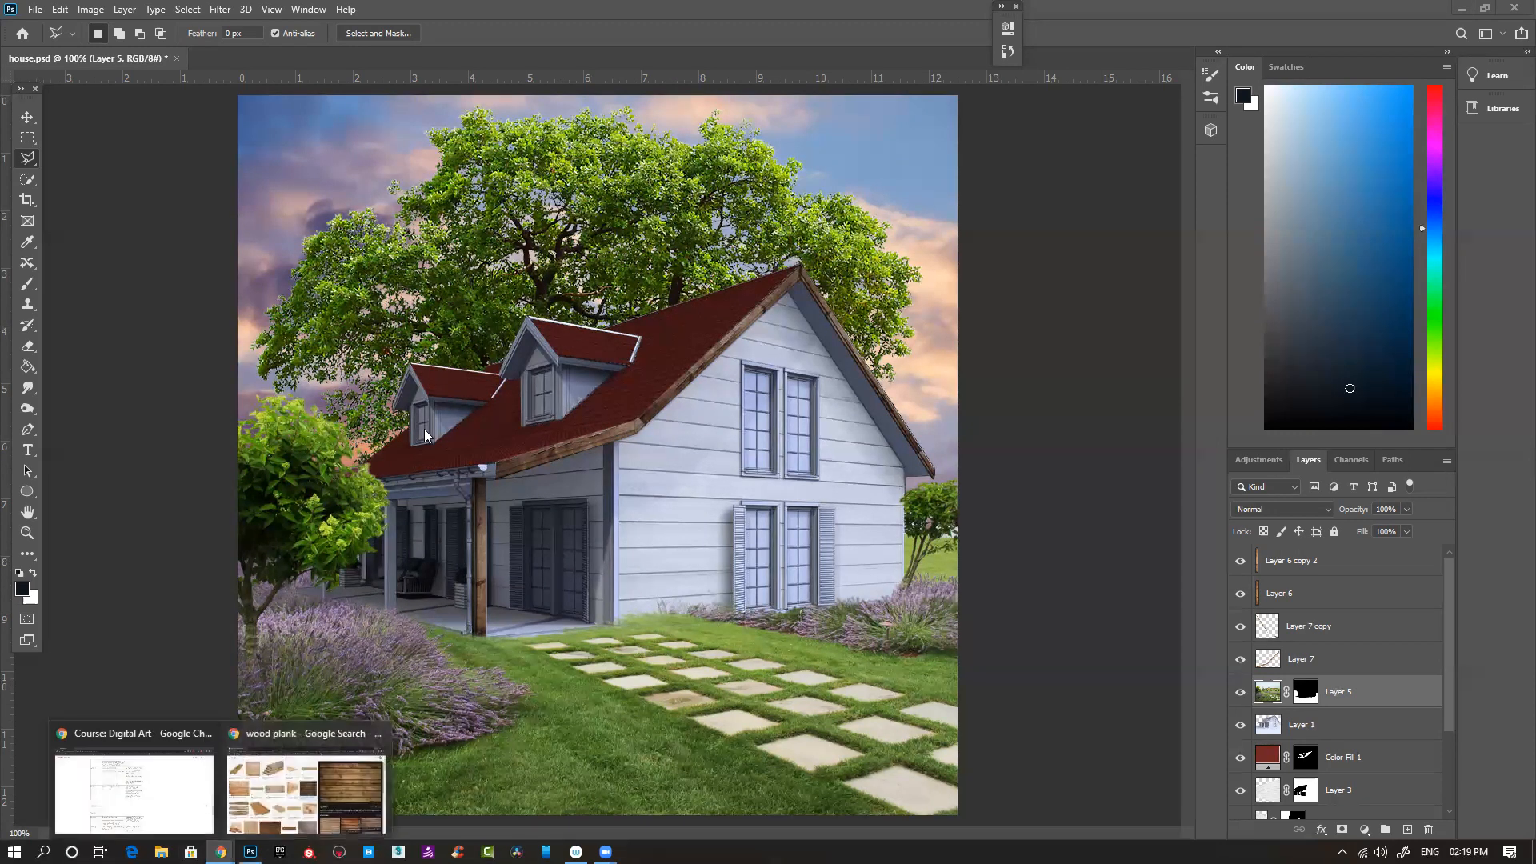
left_click(301, 795)
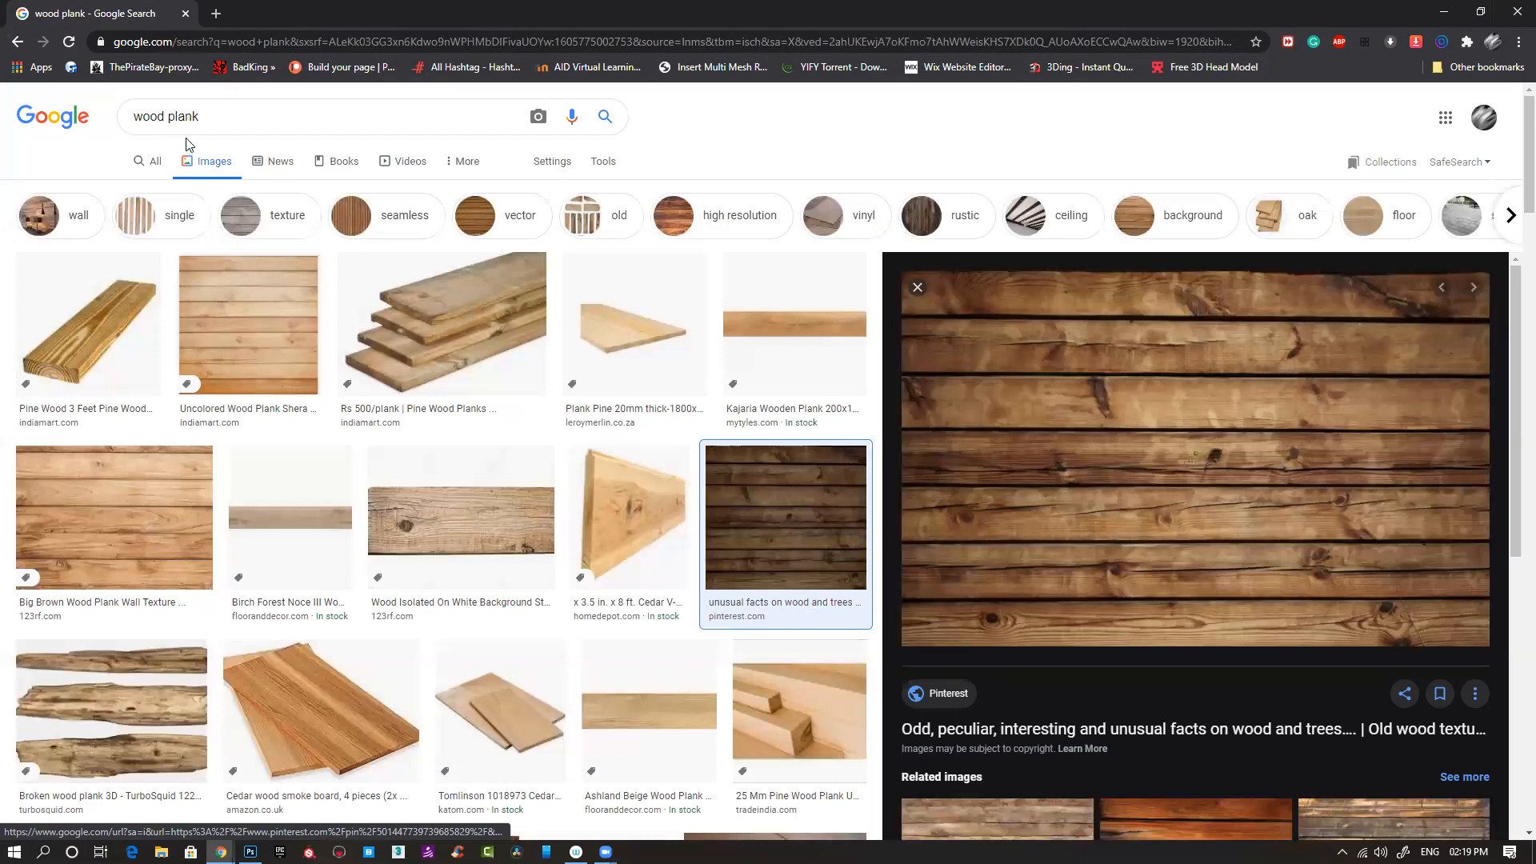
double_click(181, 116)
type("texture")
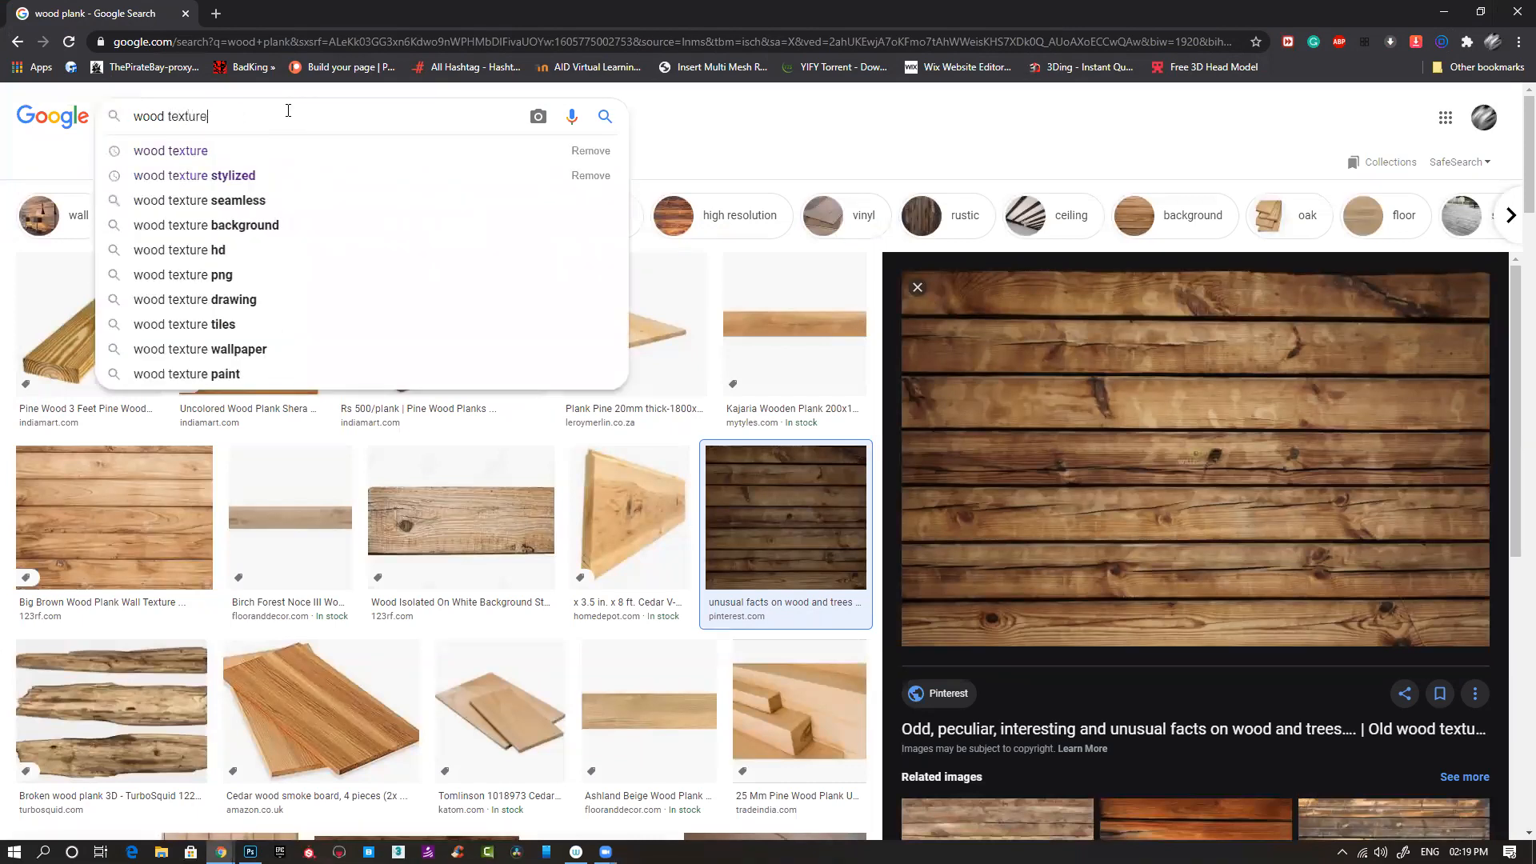
key("Return")
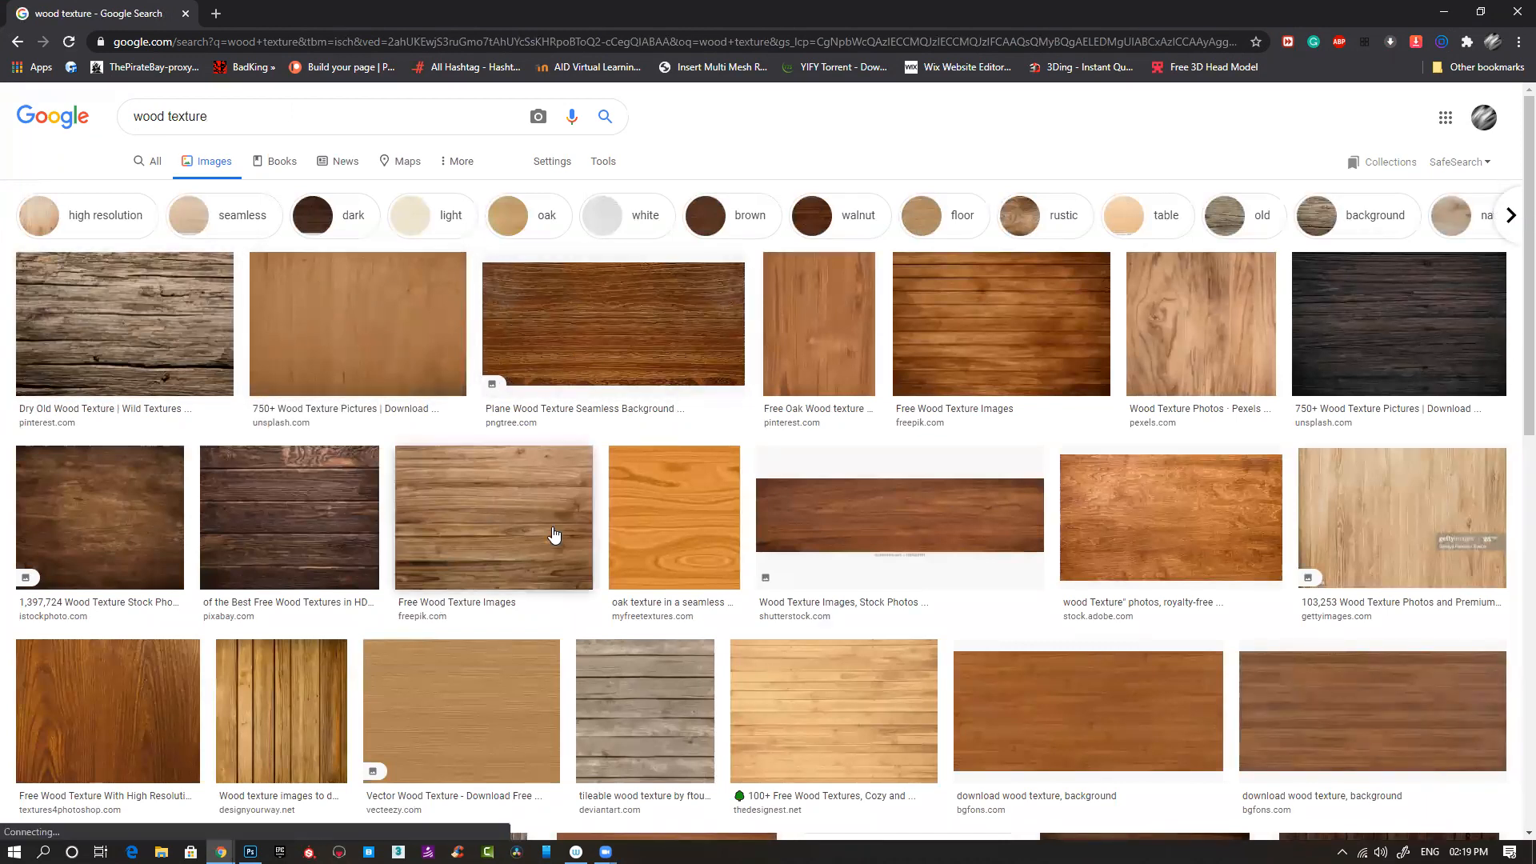
- Copy the plain light-brown "750+ Wood Texture Pictures" image from Unsplash and return to Photoshop
left_click(405, 346)
right_click(1205, 339)
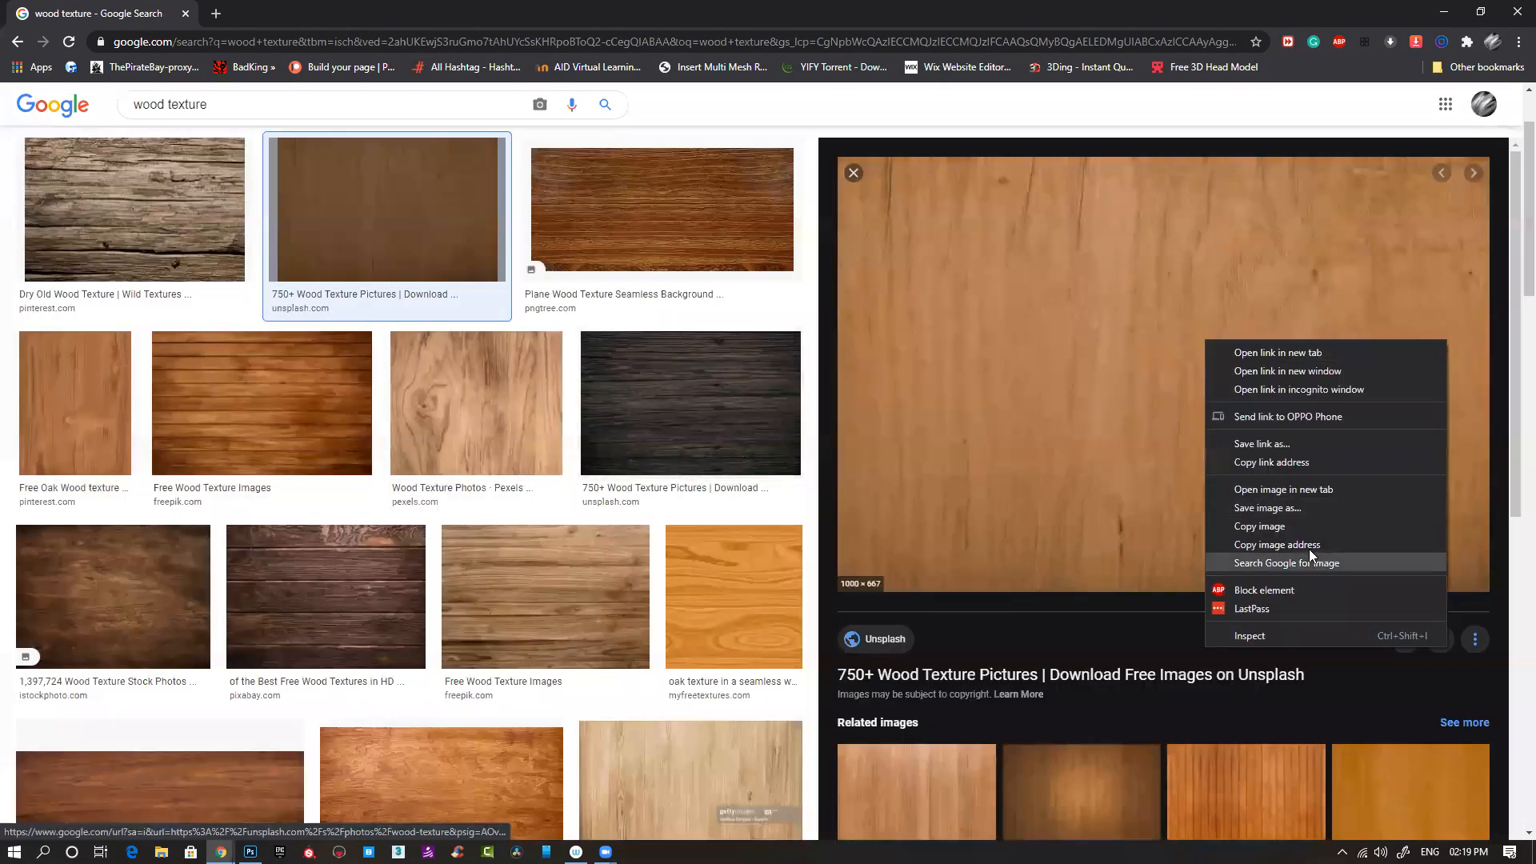
left_click(1283, 531)
left_click(1445, 11)
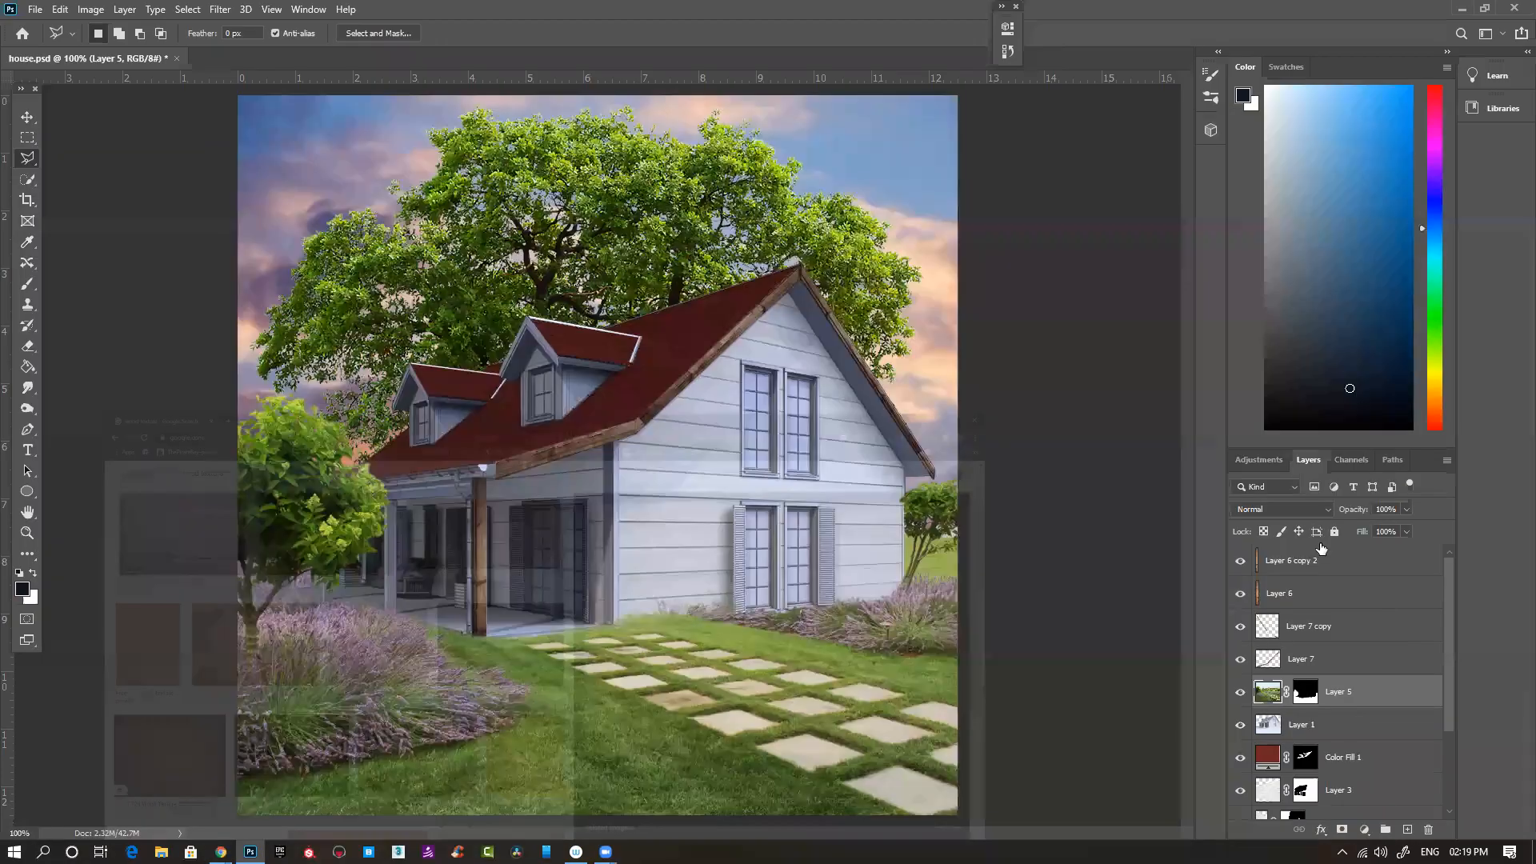
- Paste the wood texture above Layer 6 copy 2 and rotate it 90° so the grain runs horizontally
left_click(1366, 571)
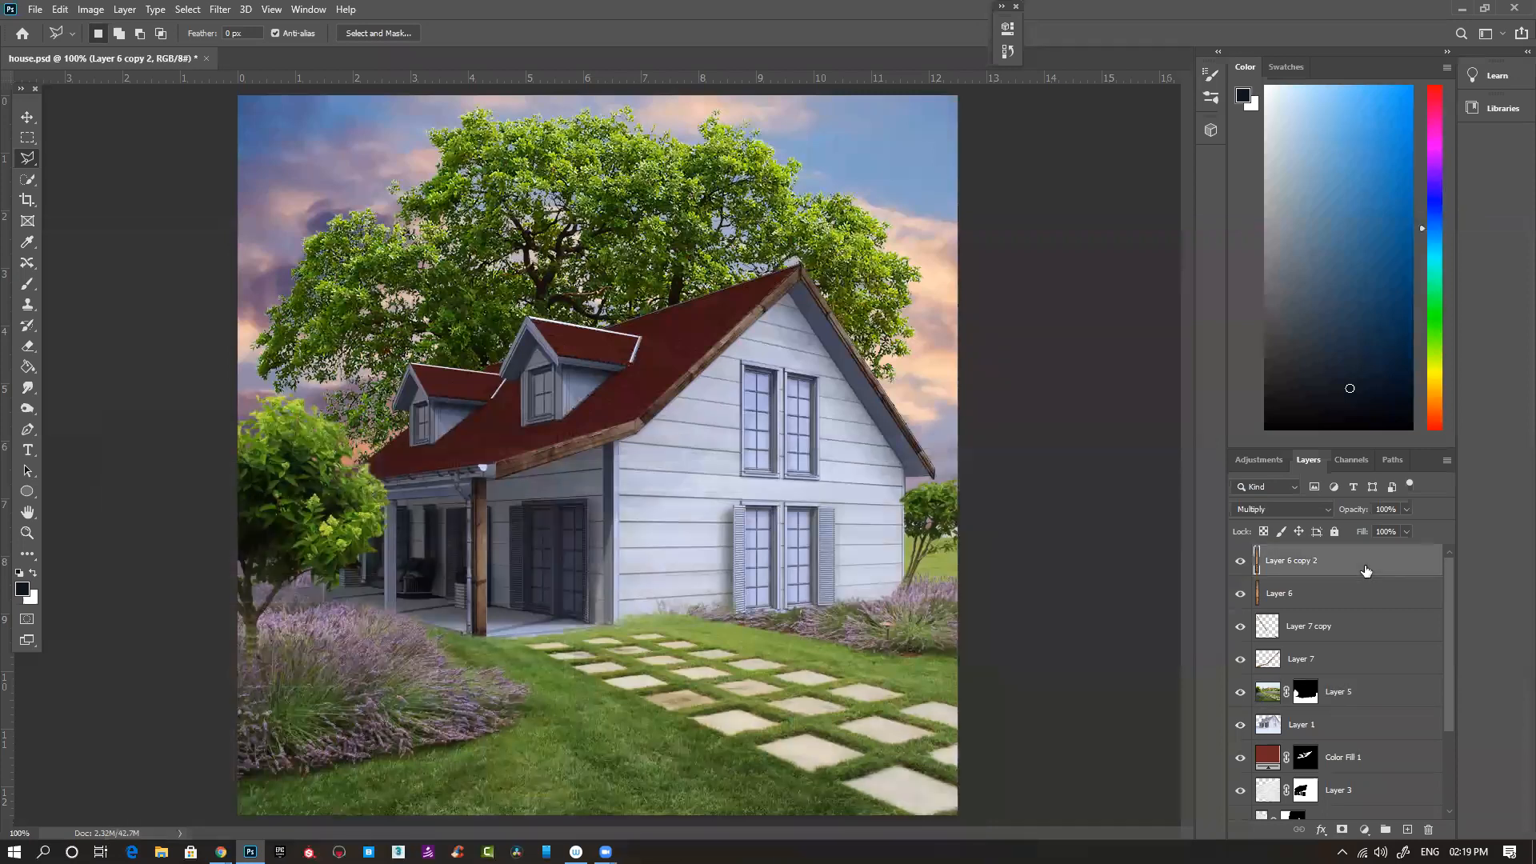
key("ctrl+v")
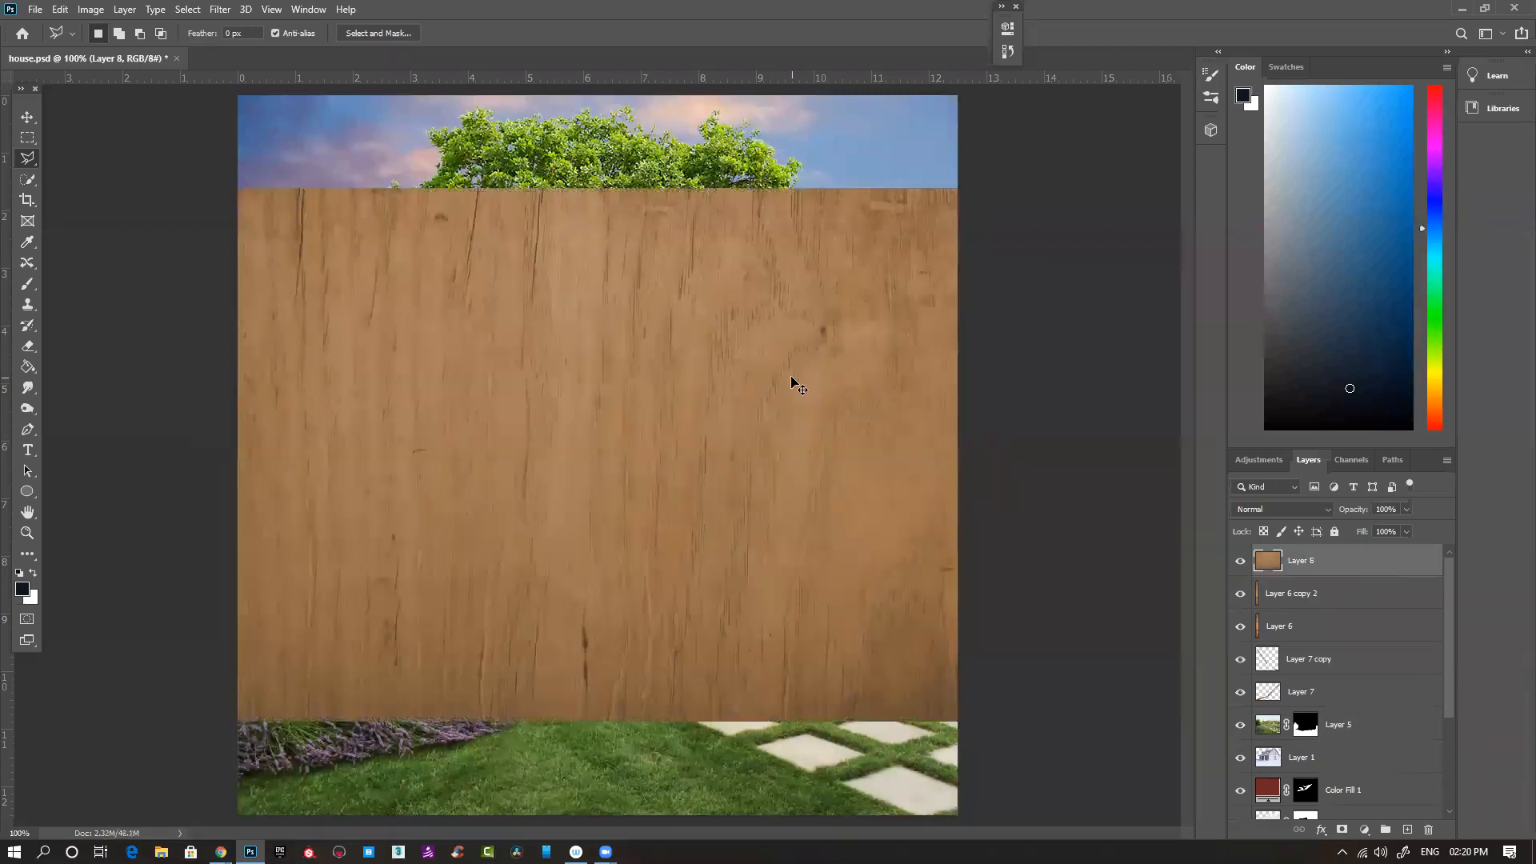
key("ctrl+t")
mouse_move(800, 172)
left_mouse_down()
mouse_move(848, 240)
mouse_move(953, 549)
left_mouse_up()
key("Return")
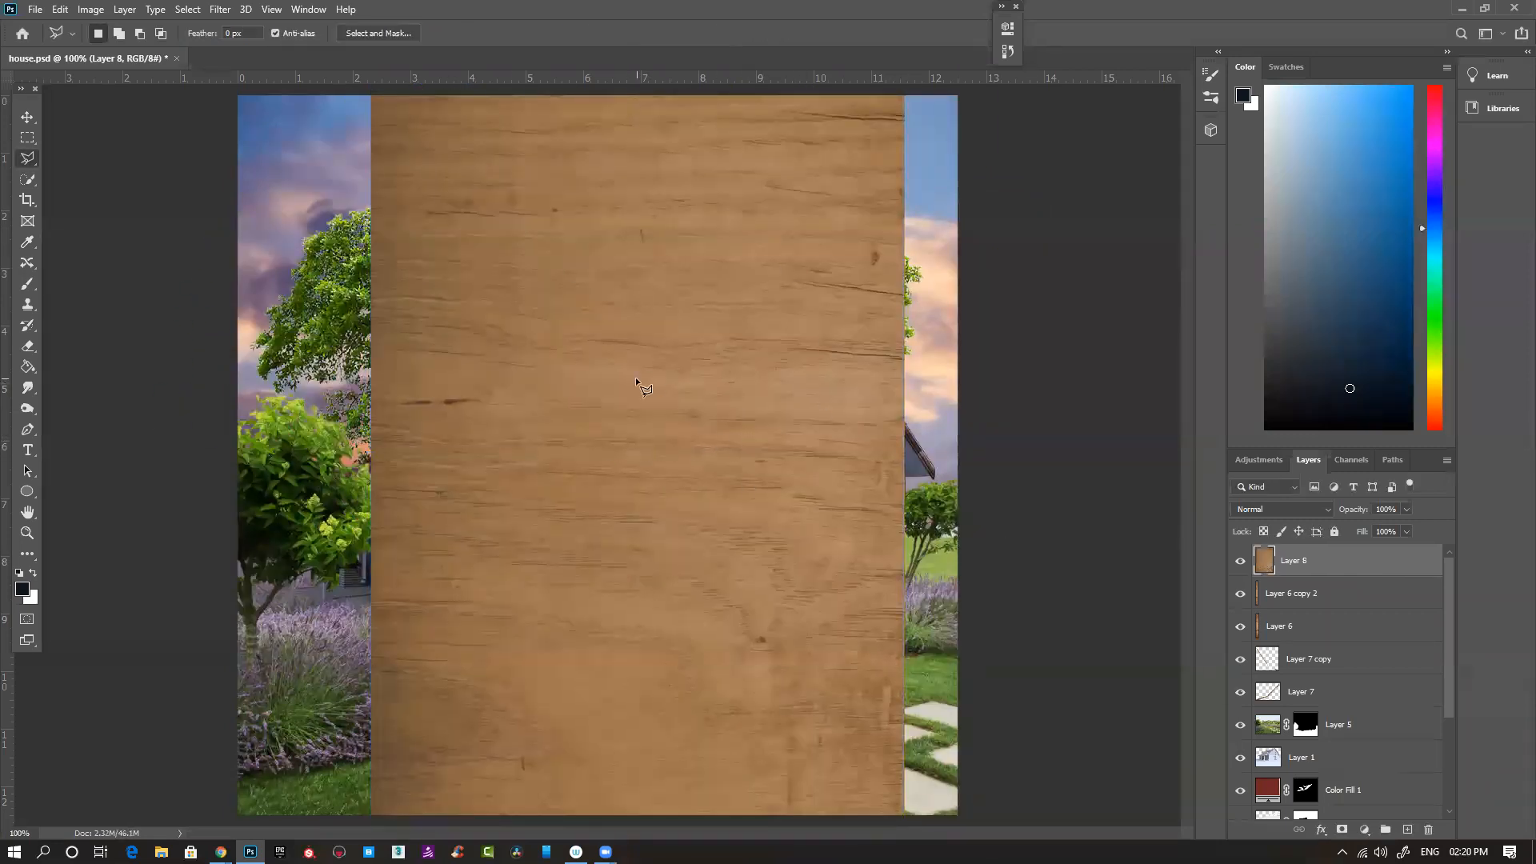
- Set the pasted wood texture's blend mode to Multiply and shift it left over the porch and front corner of the house
left_click(1307, 513)
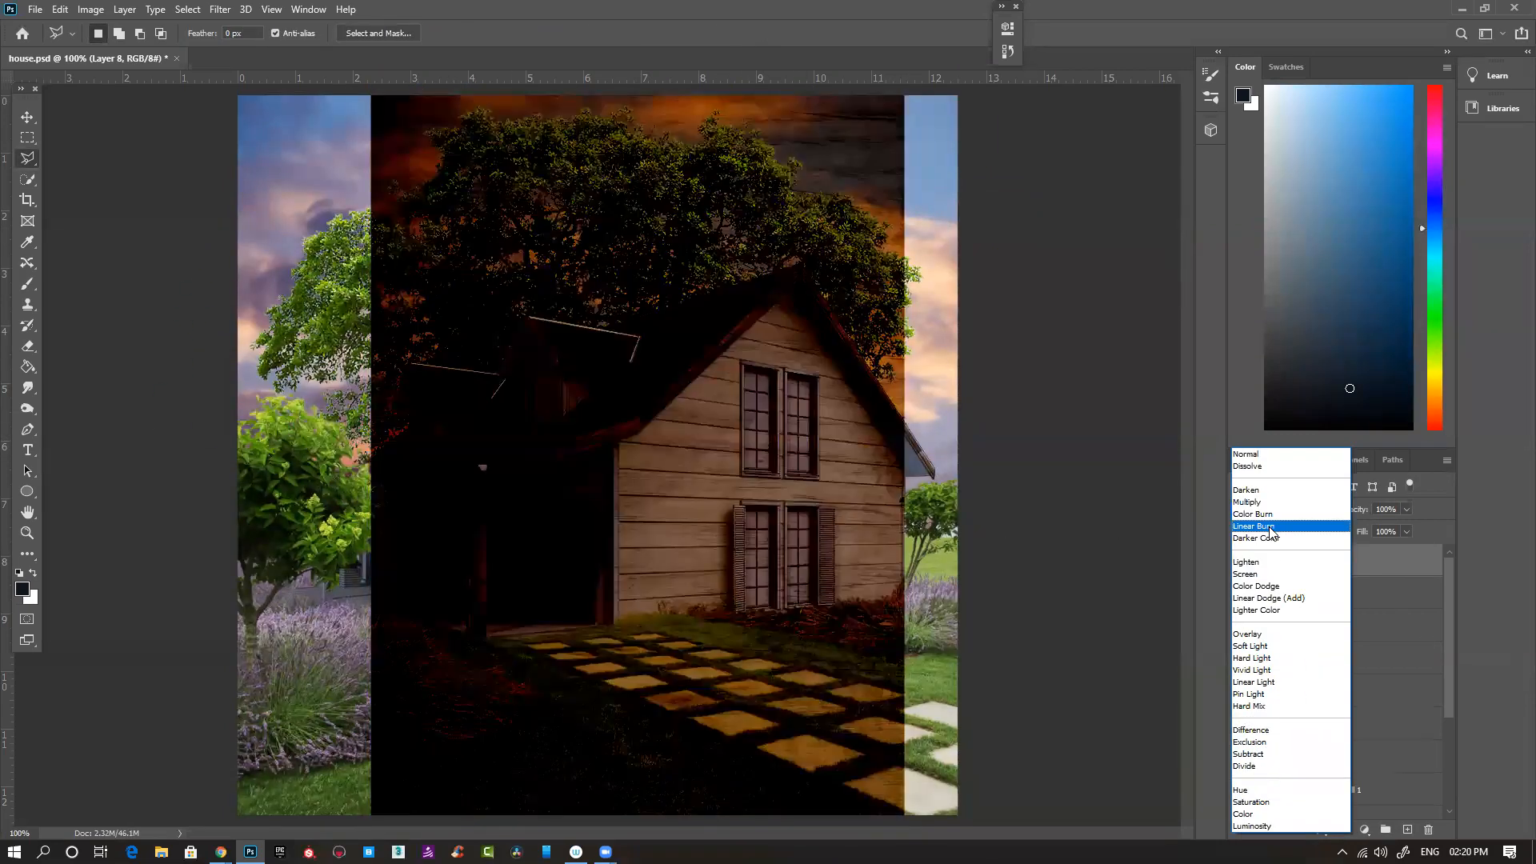
left_click(694, 542)
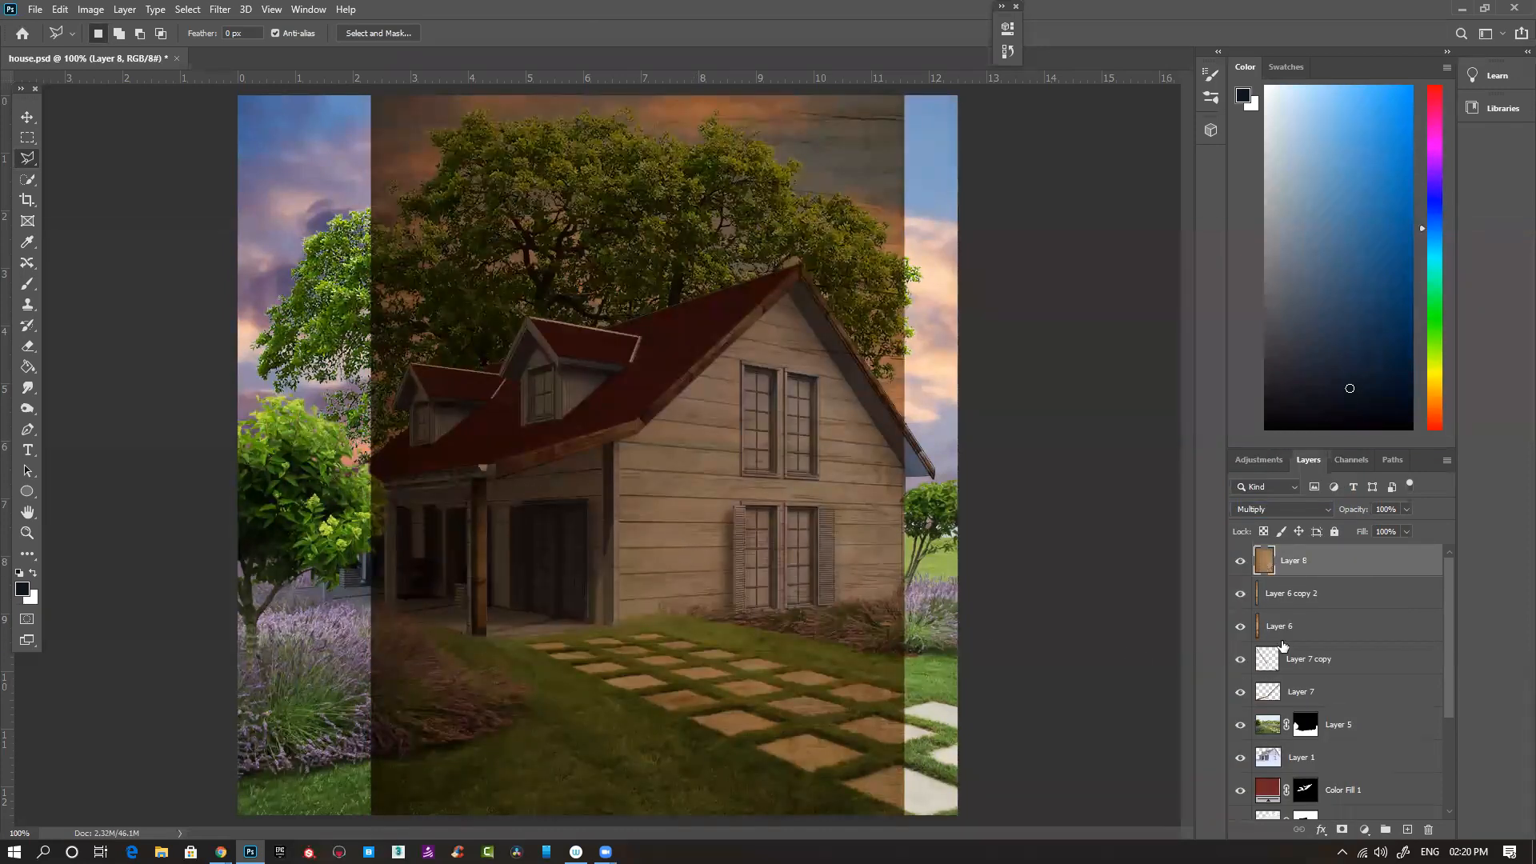
left_click(402, 487, "ctrl")
left_click_drag(495, 524, 555, 503)
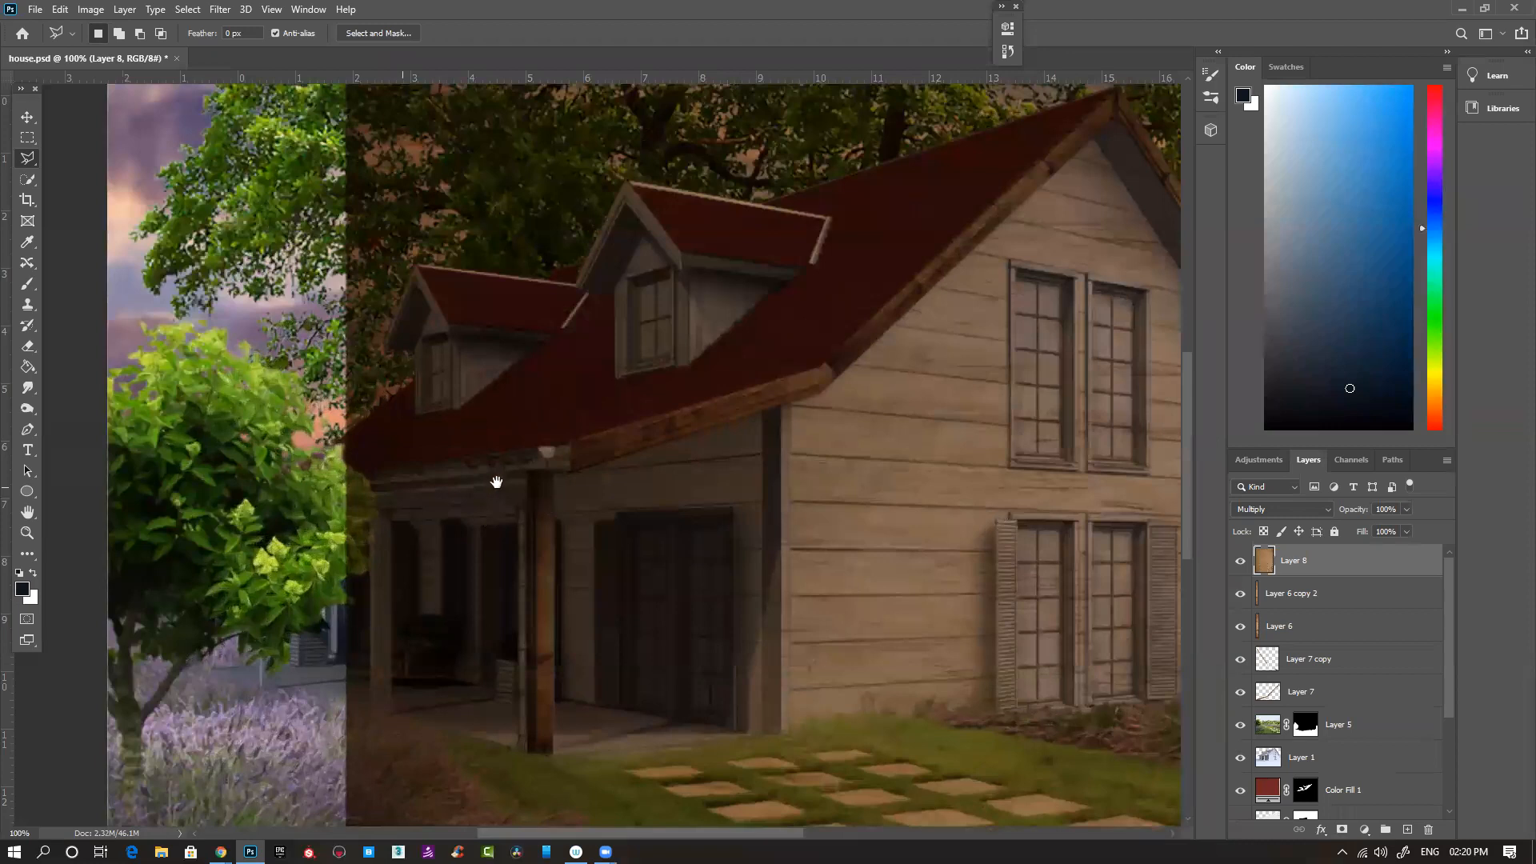
key("v")
left_click_drag(673, 546, 472, 550)
left_click_drag(857, 565, 712, 552)
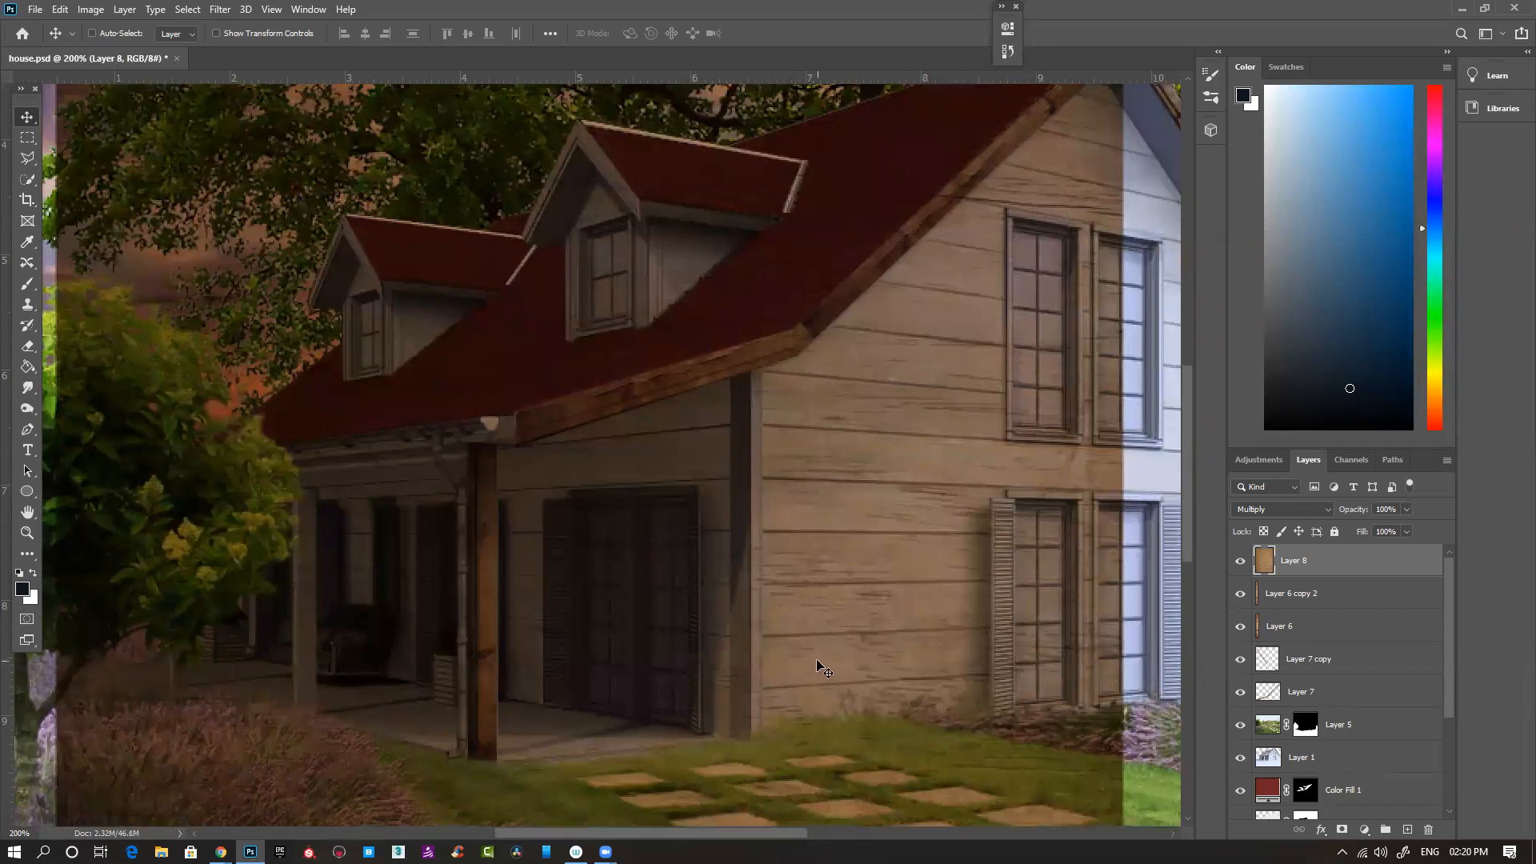
- Outline the house's front corner post with the Polygonal Lasso and mask Layer 8 to that shape
key("l")
left_click_drag(966, 674, 799, 637)
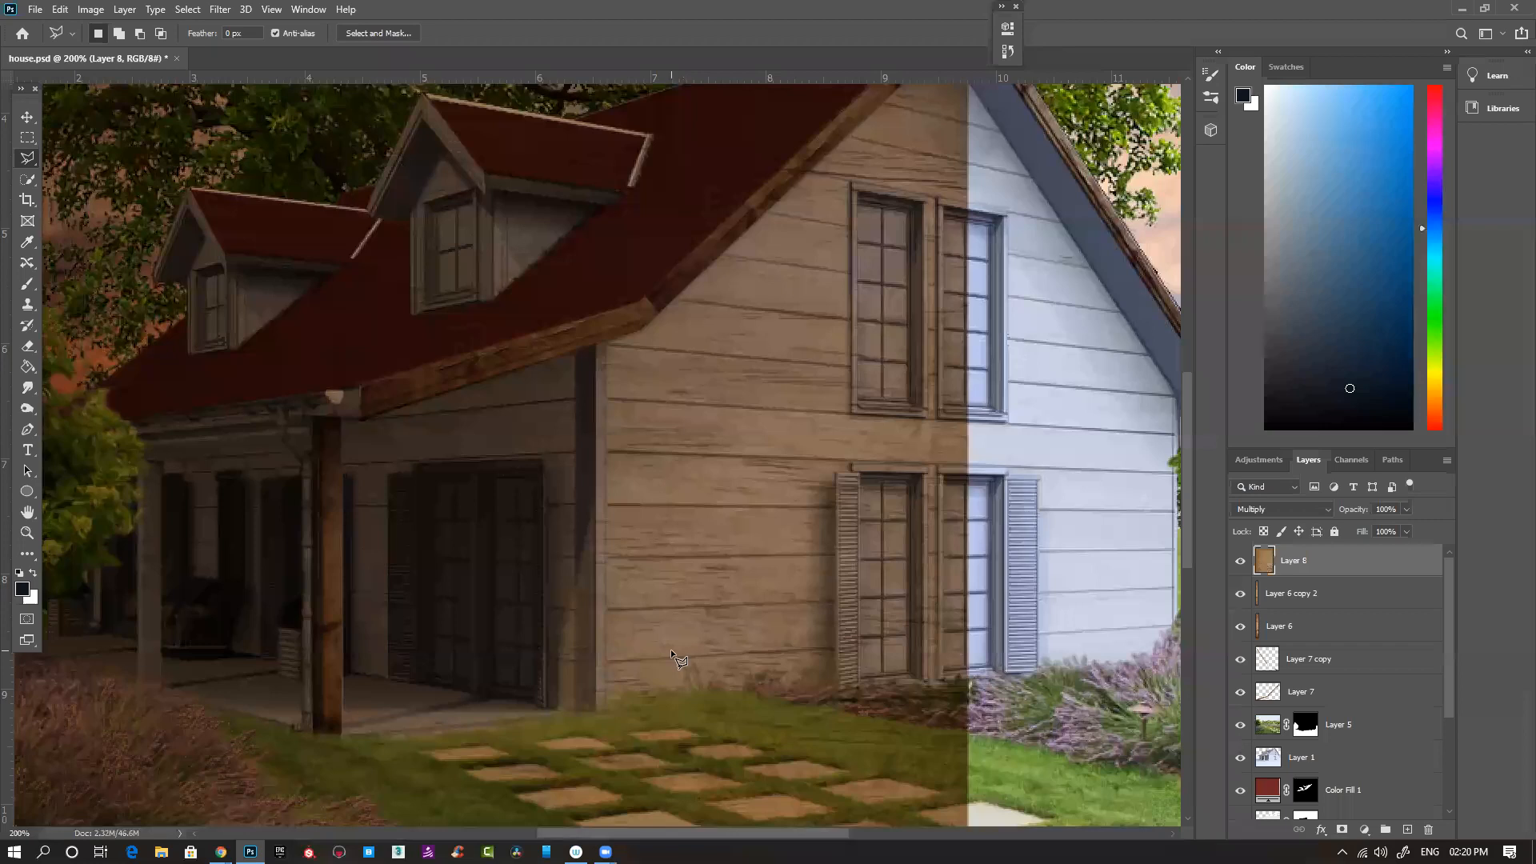
left_click(607, 342)
left_click(575, 711)
double_click(574, 353)
left_click(1341, 834)
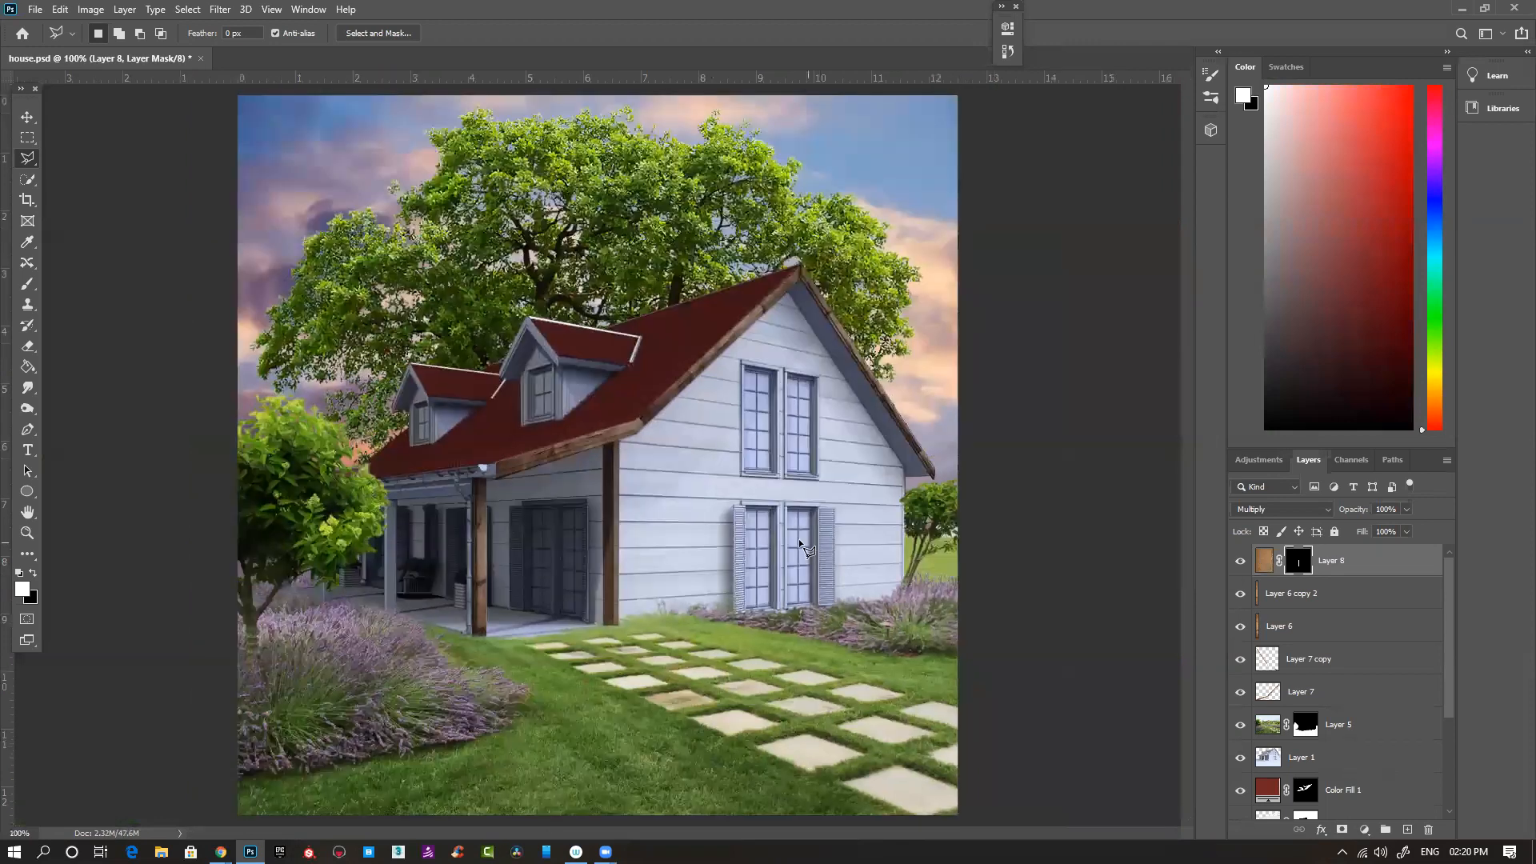
- Outline the left ground-floor gable window together with its shutter using the Polygonal Lasso
scroll(762, 522, "up", 2)
left_click_drag(760, 520, 623, 441)
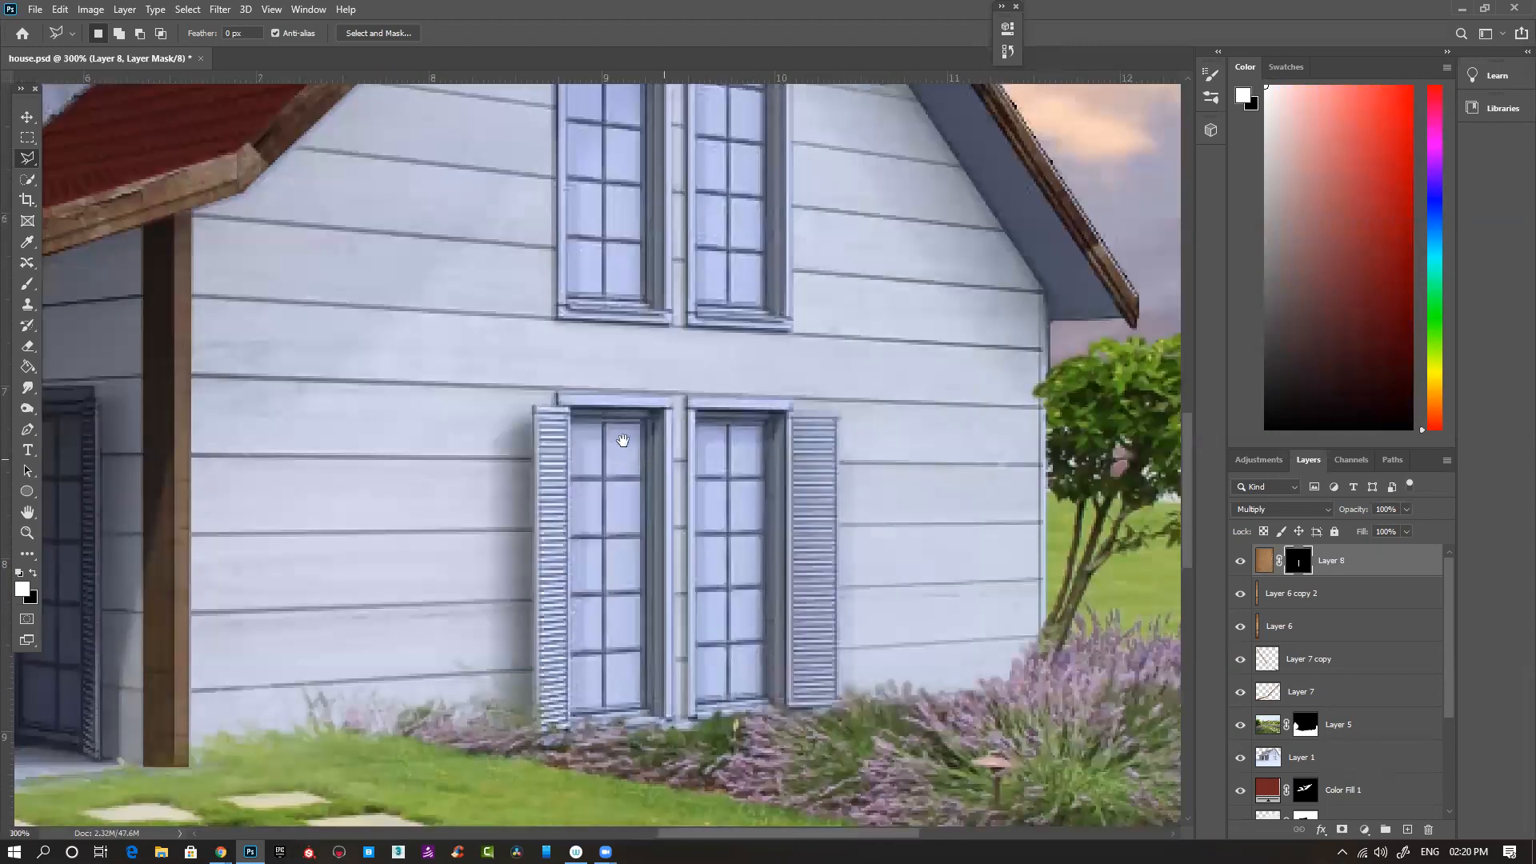
left_click(556, 391)
left_click(670, 395)
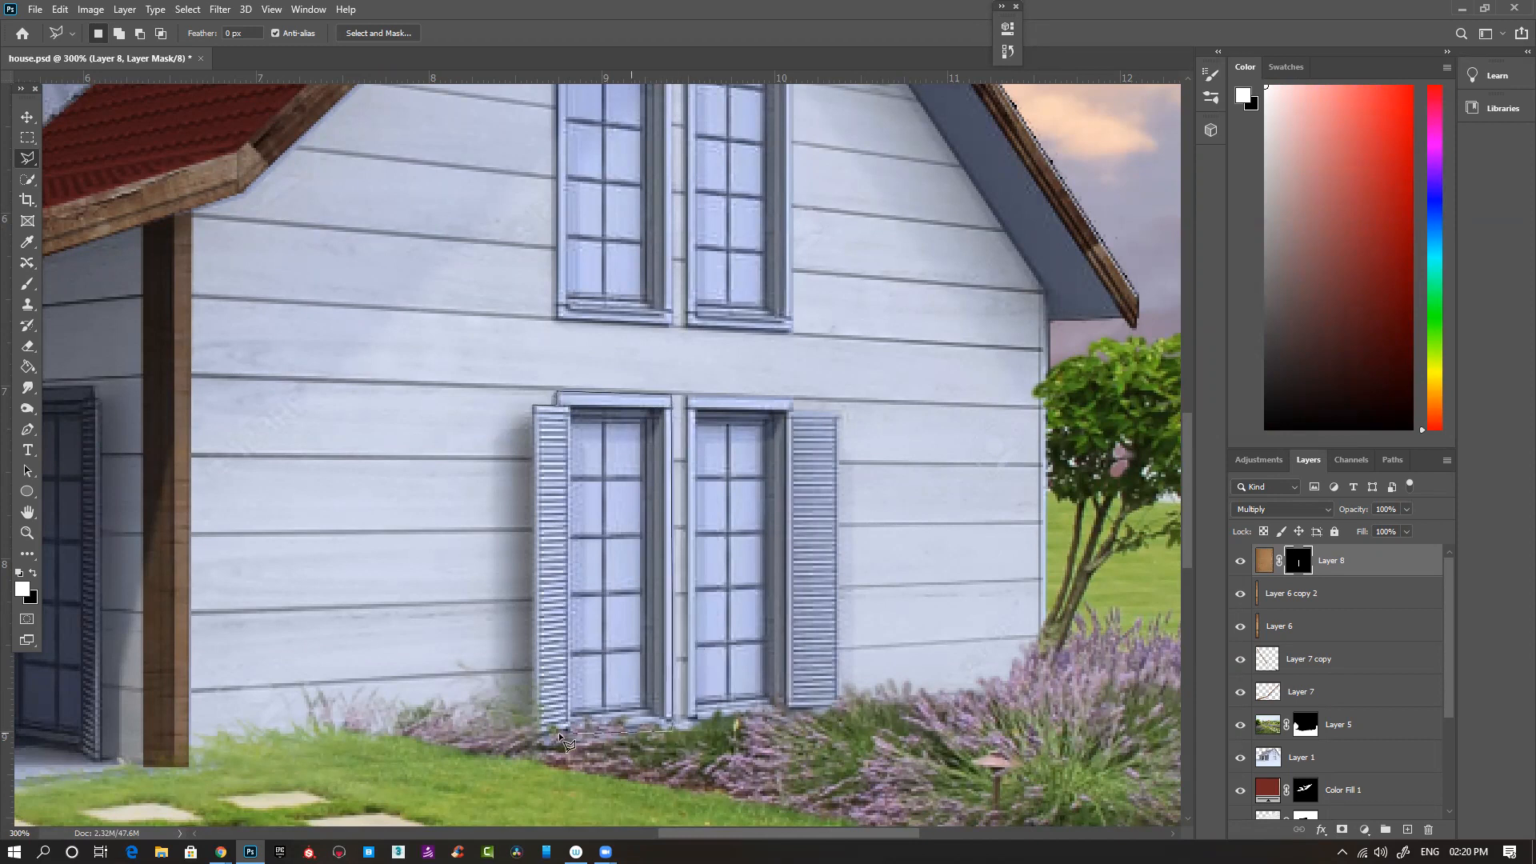
left_click(536, 735)
left_click(533, 406)
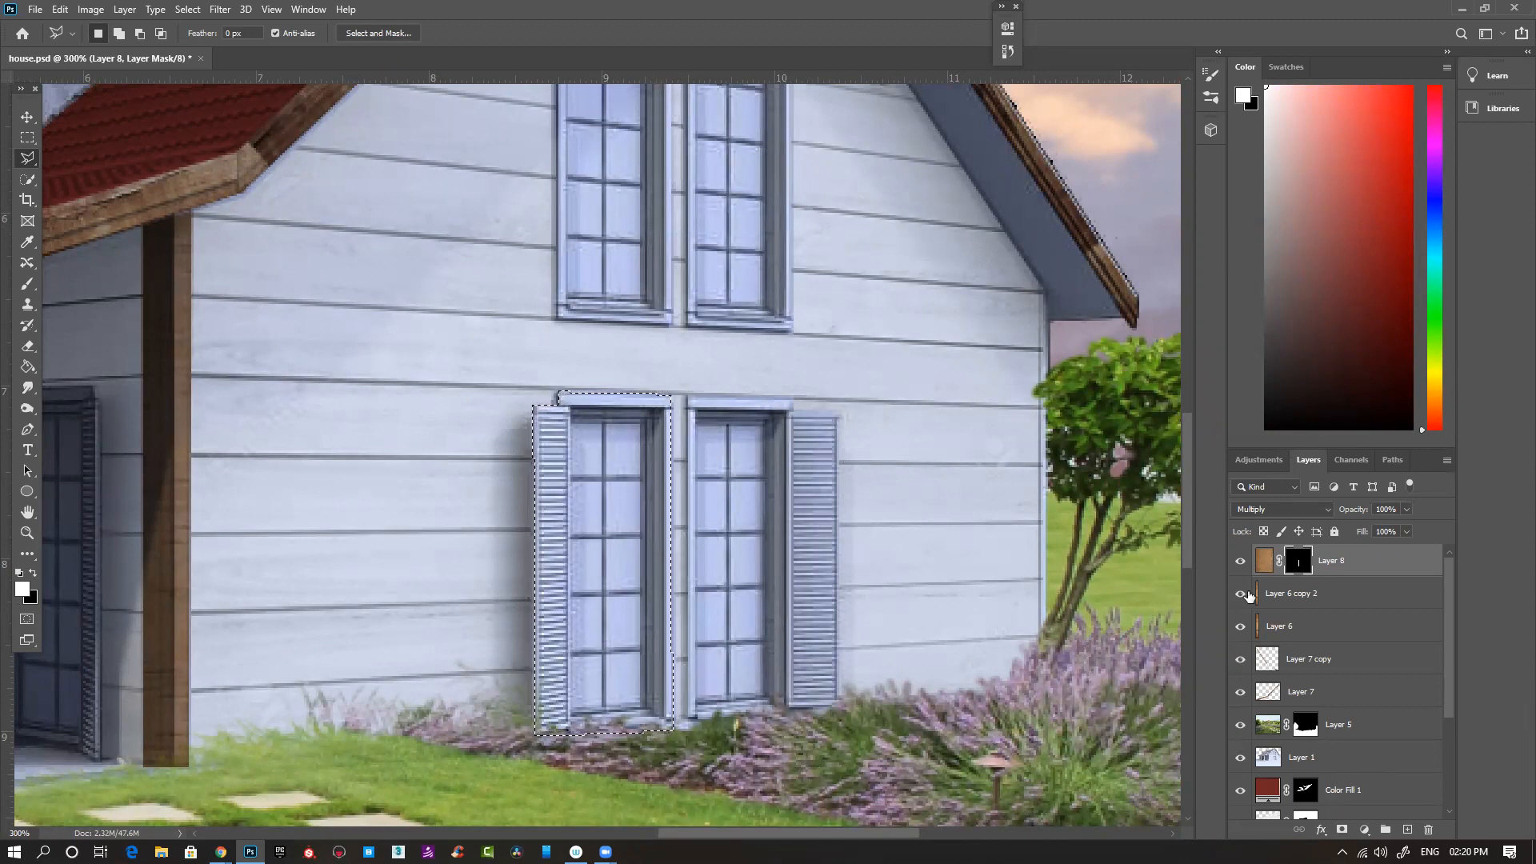
- Add the right ground-floor window and its shutter to the selection and fill it with white on Layer 8's mask
left_click(687, 395, "shift")
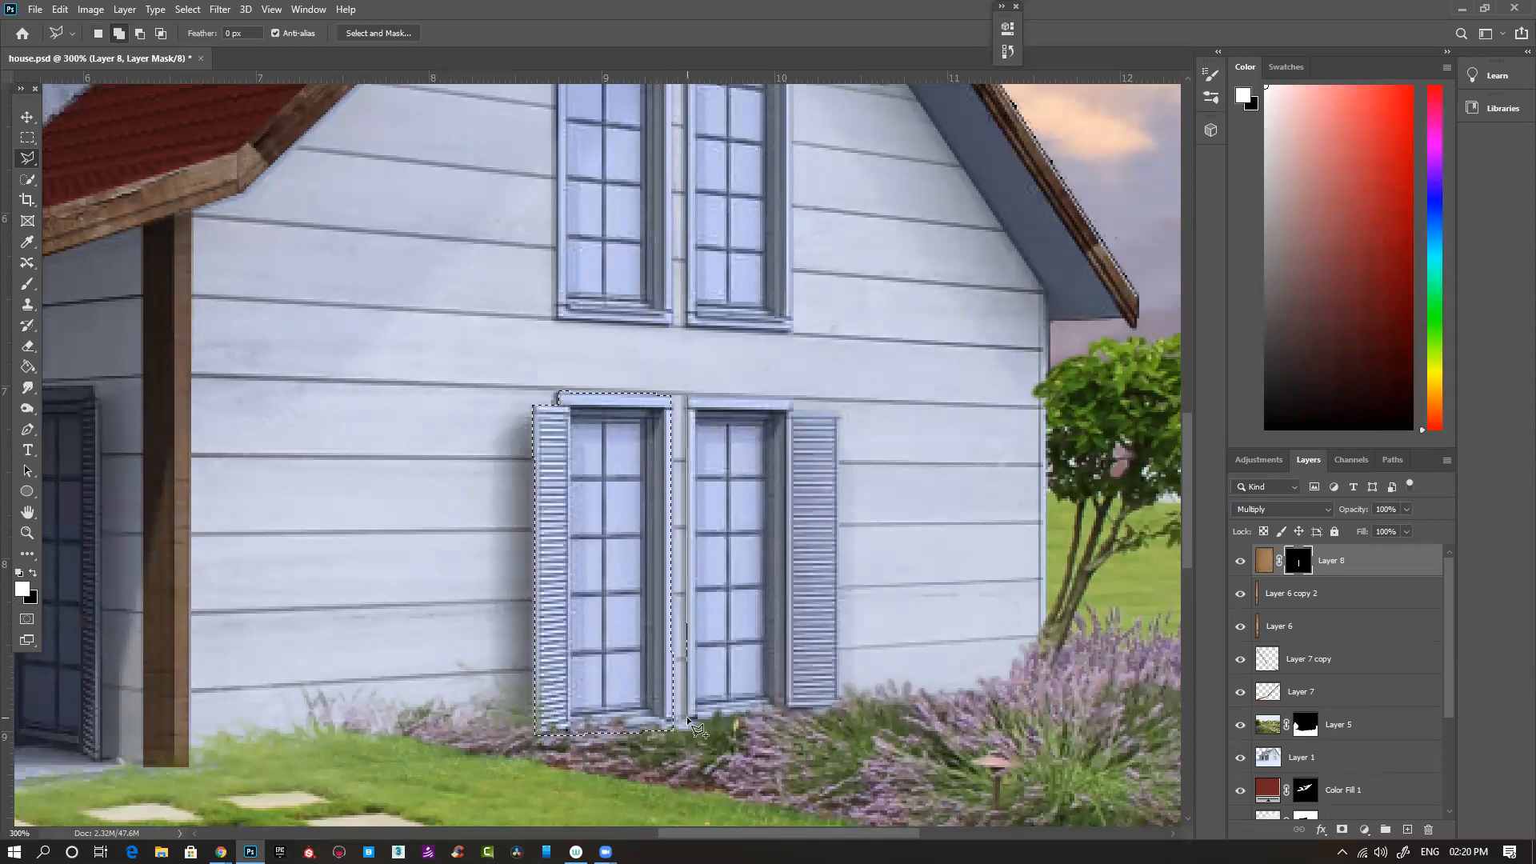
left_click(842, 704)
left_click(834, 411)
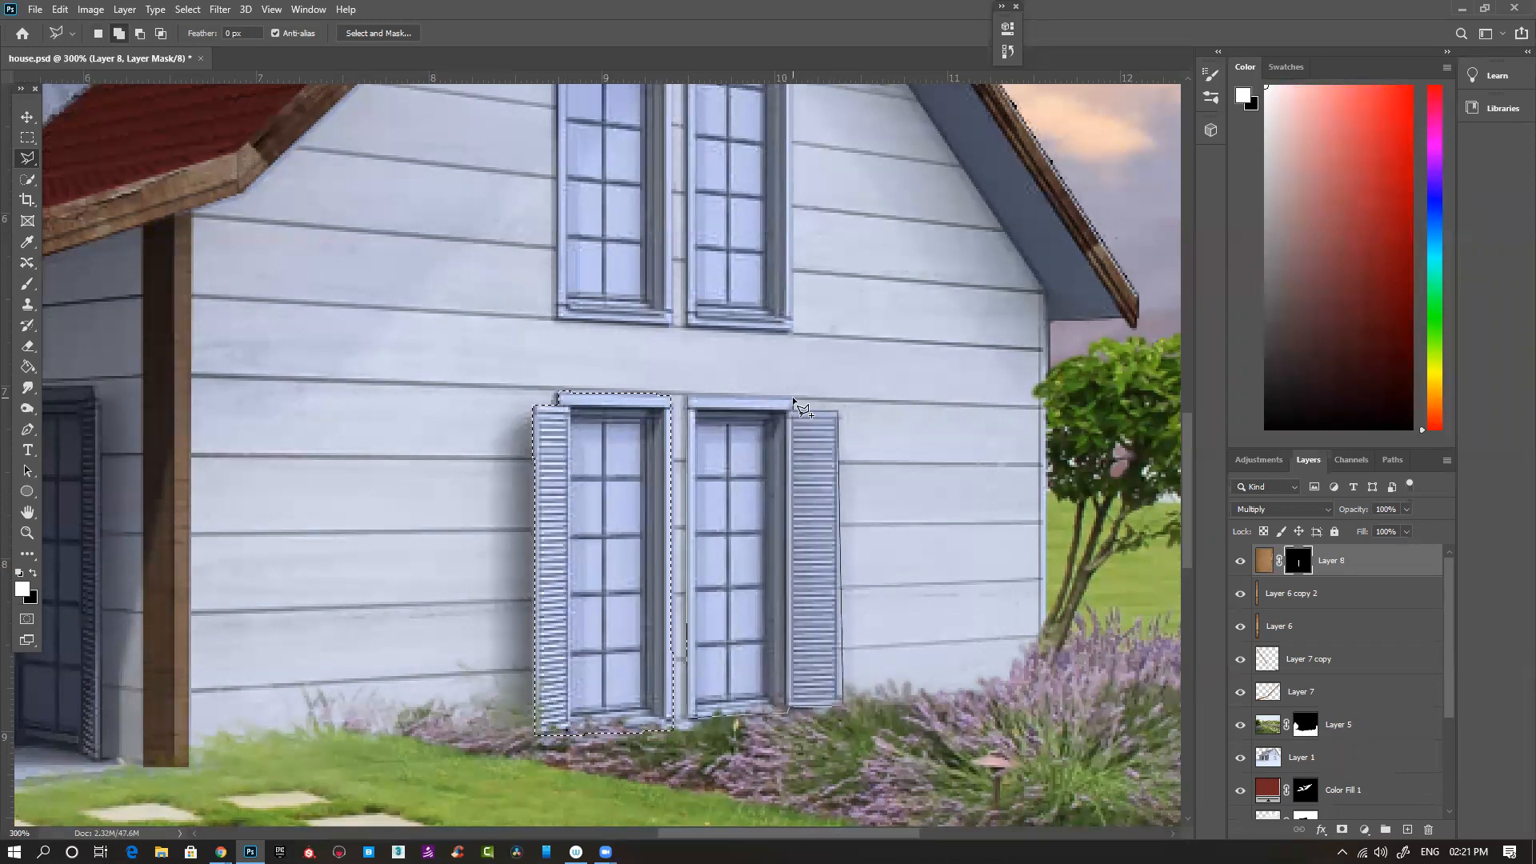
left_click(686, 393)
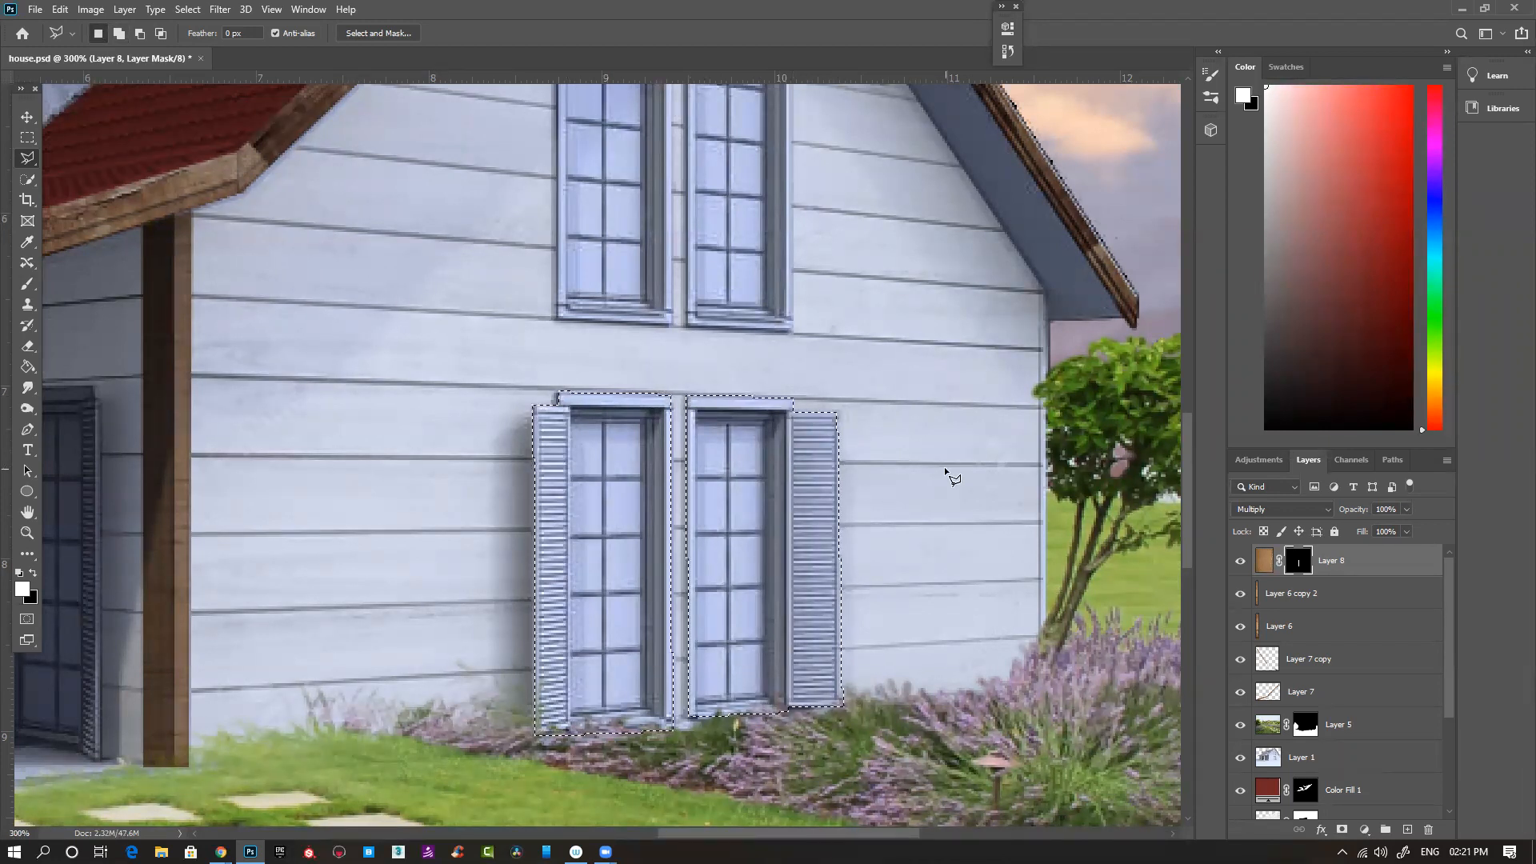
key("alt+BackSpace")
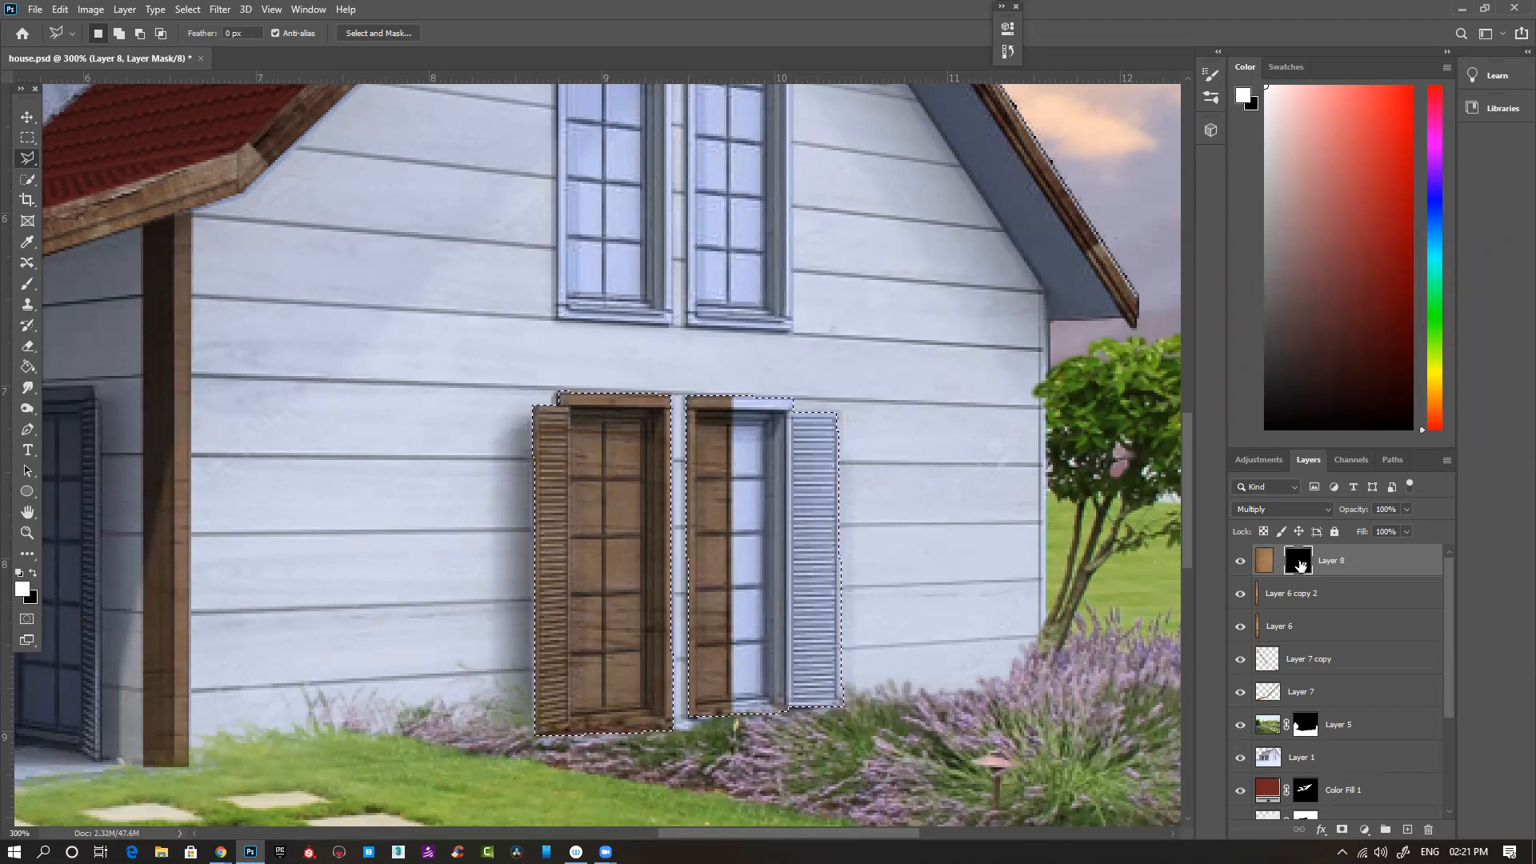
- Clear the selection around the ground-floor gable windows
key("ctrl+d")
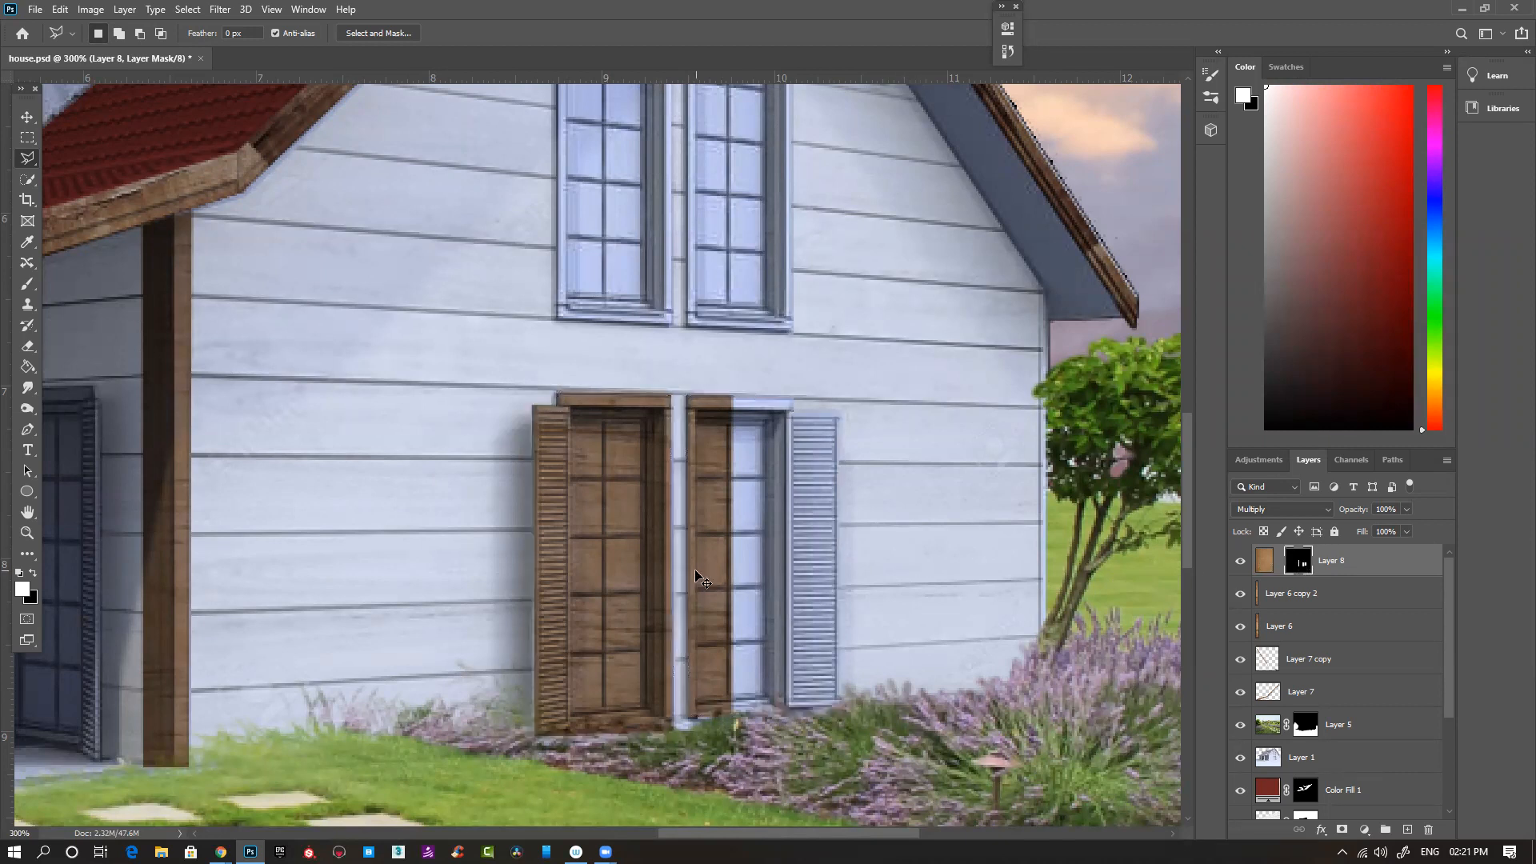
key("ctrl+minus")
key("ctrl+minus")
key("ctrl+minus")
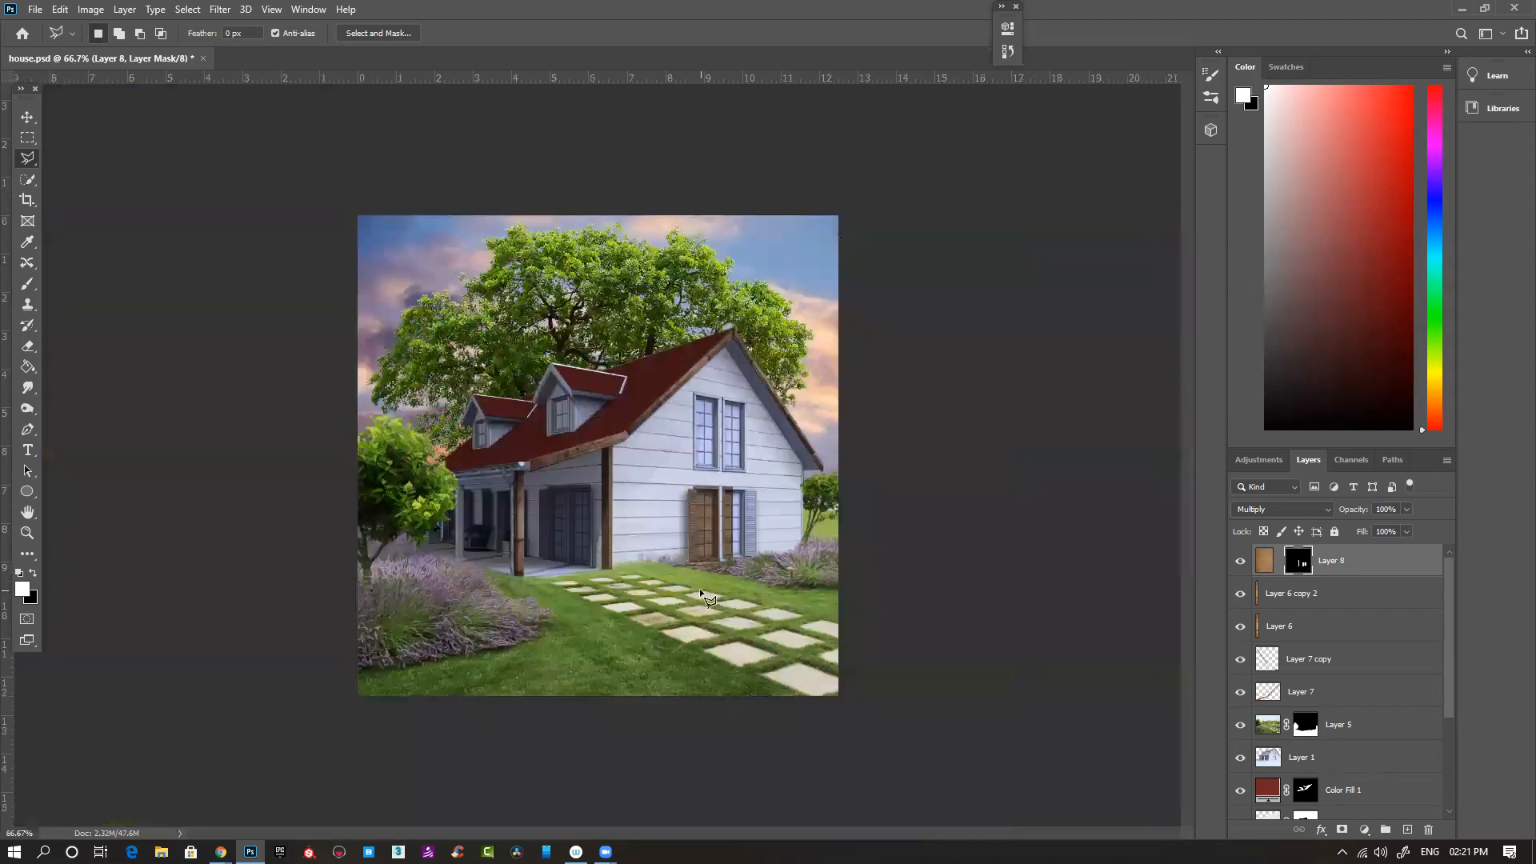
- Duplicate Layer 8 and shift the copy's wood texture right over the uncovered part of the right ground-floor window and shutter
key("c")
key("v")
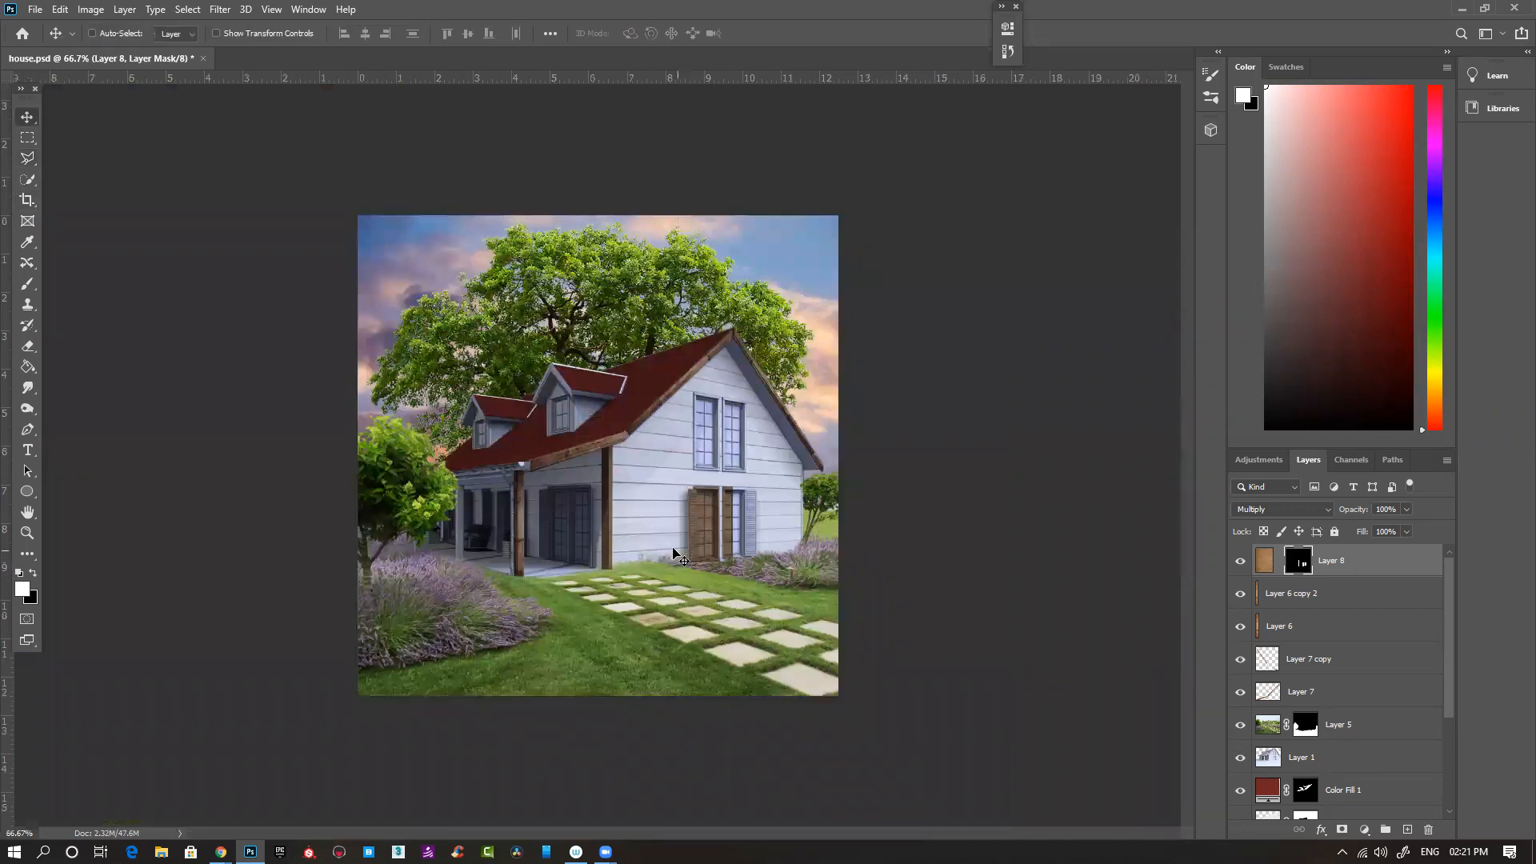
left_click_drag(592, 519, 897, 522)
key("ctrl+z")
left_click(1264, 559)
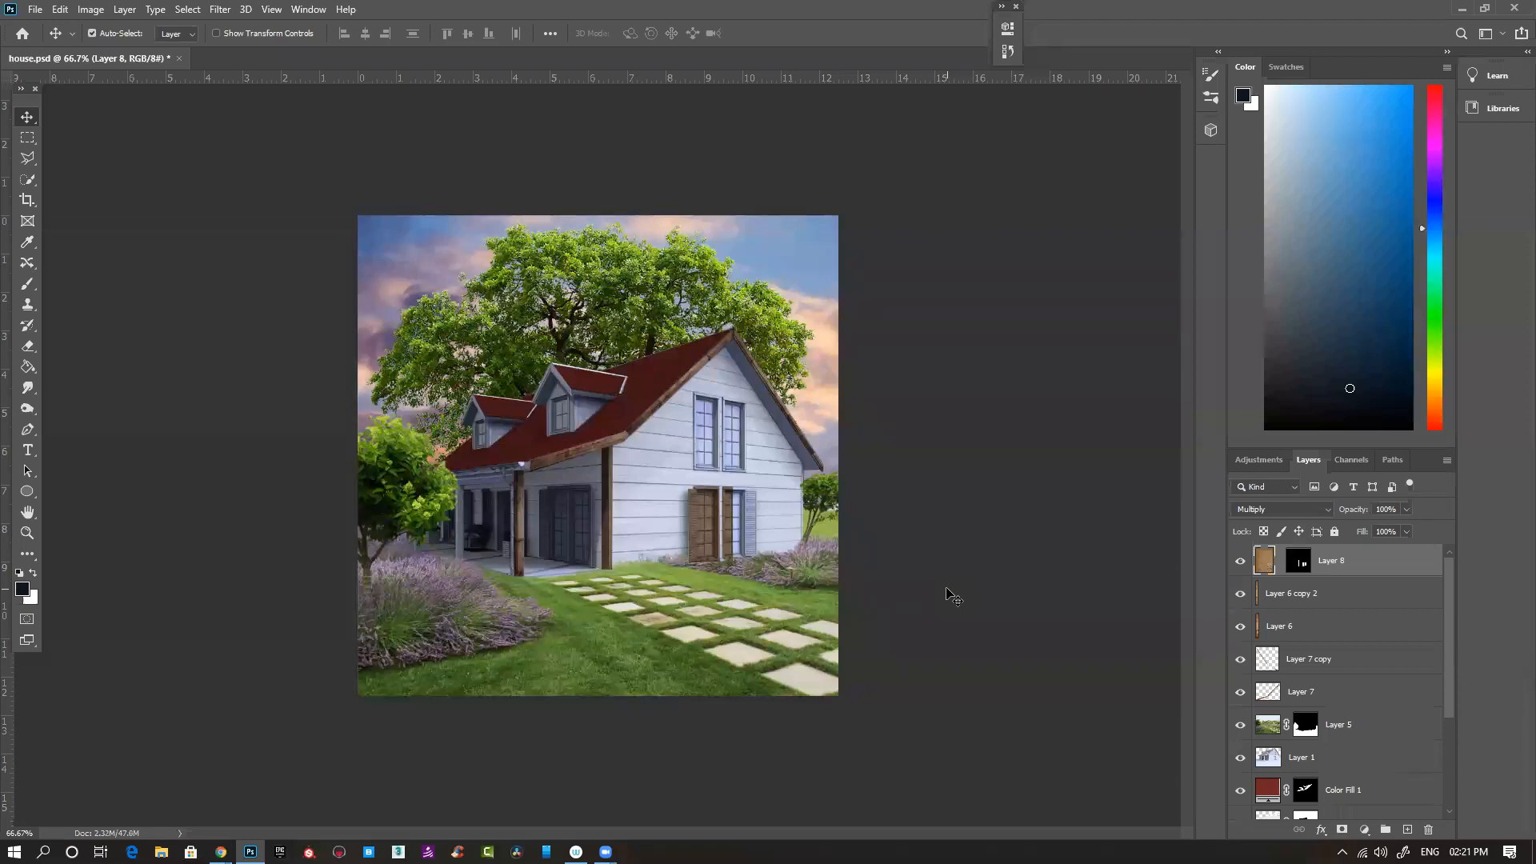
key("ctrl+j")
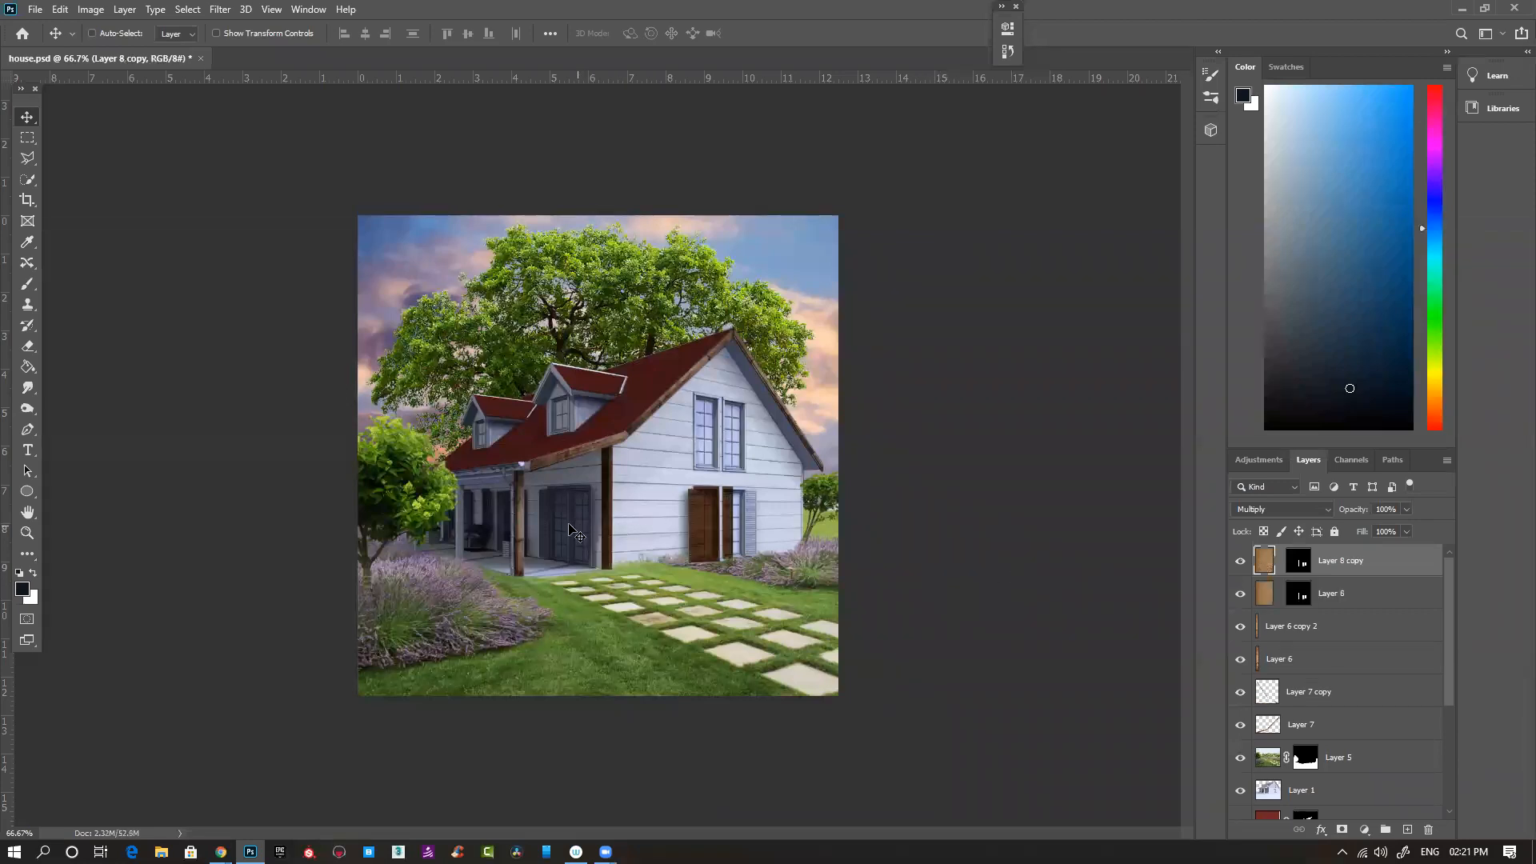
left_click_drag(596, 537, 954, 544)
left_click_drag(733, 535, 930, 606)
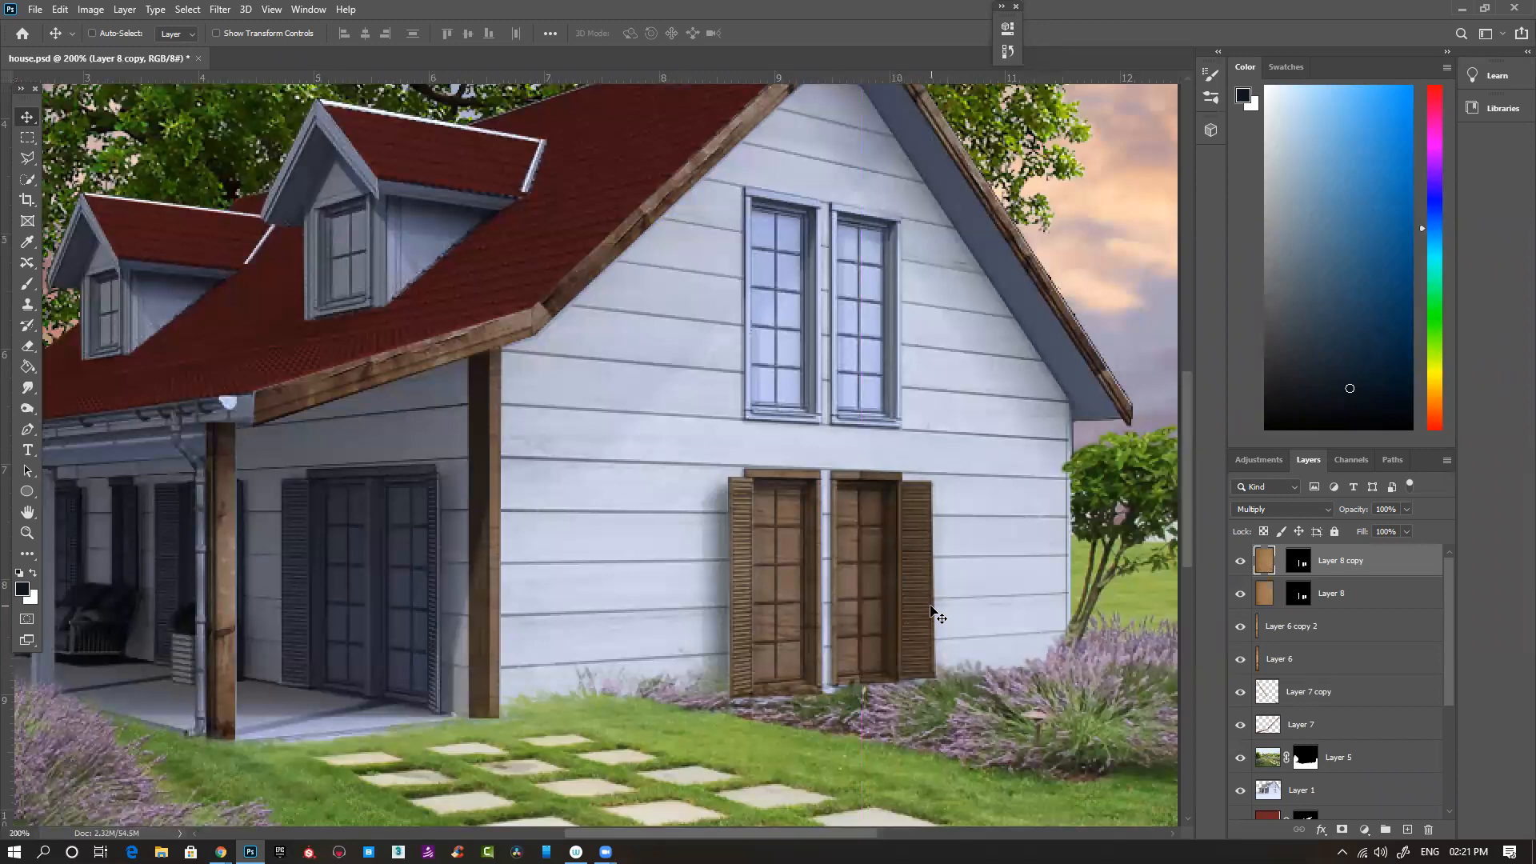
key("ctrl")
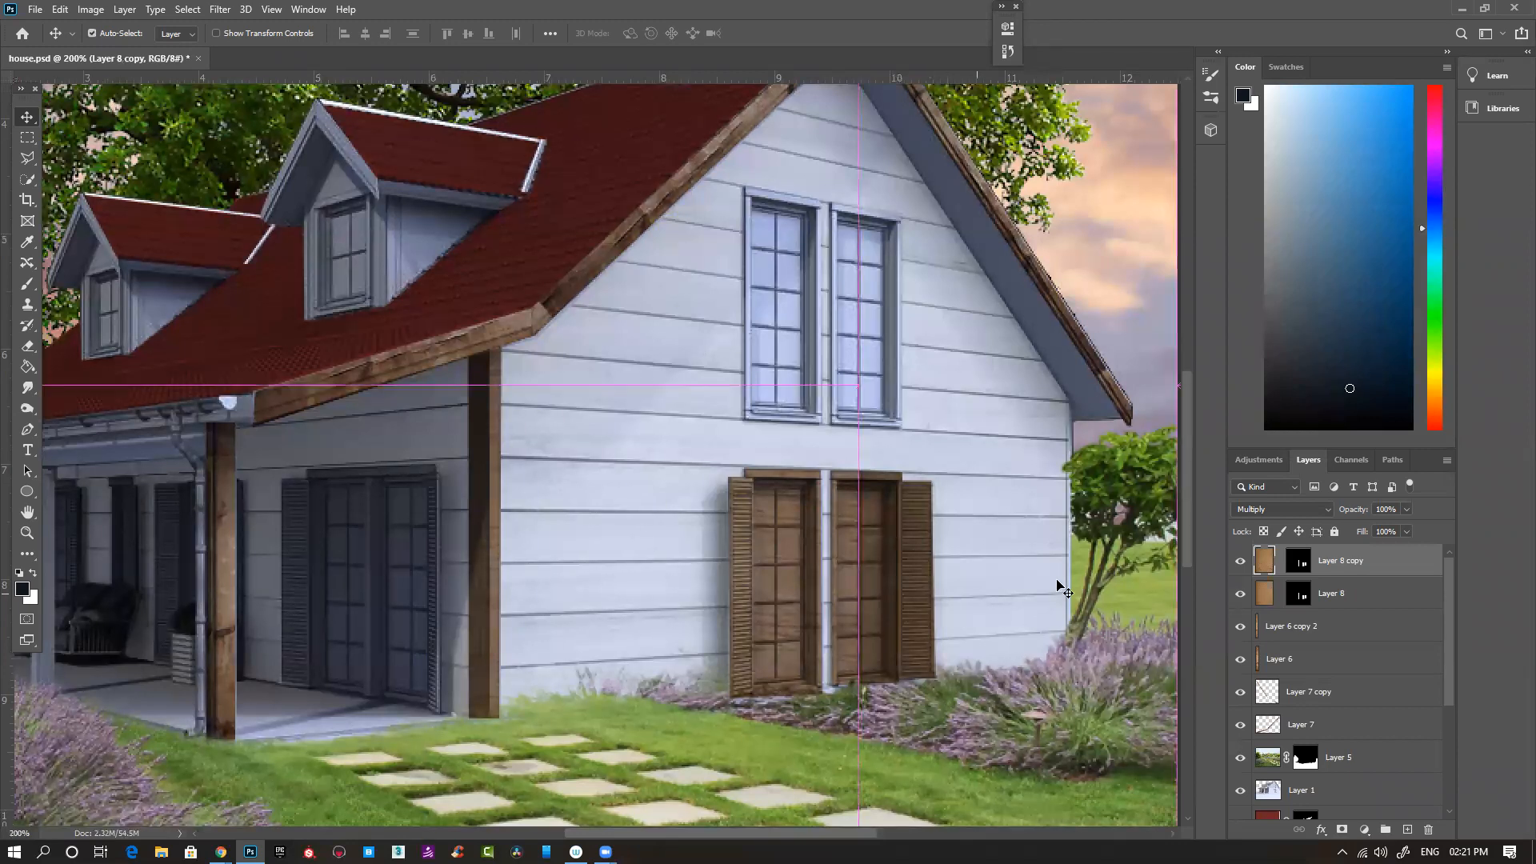
- Compare the ground-floor windows with Layer 8 copy hidden and shown, and merge the copy down into Layer 8
left_click(1241, 562)
left_click(1240, 564)
left_click(1240, 564)
left_click(1240, 564)
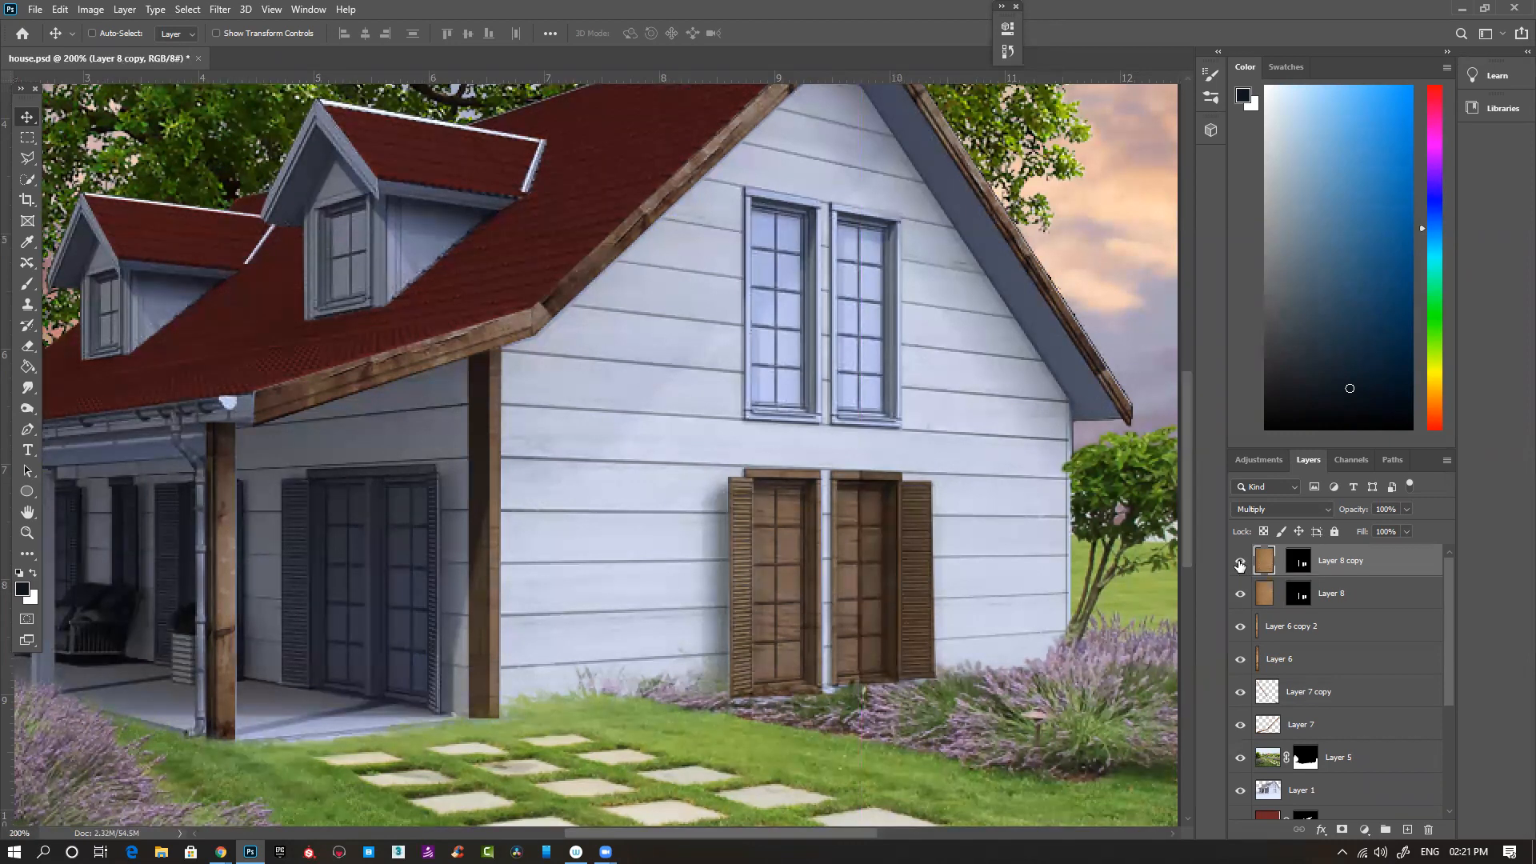
key("ctrl")
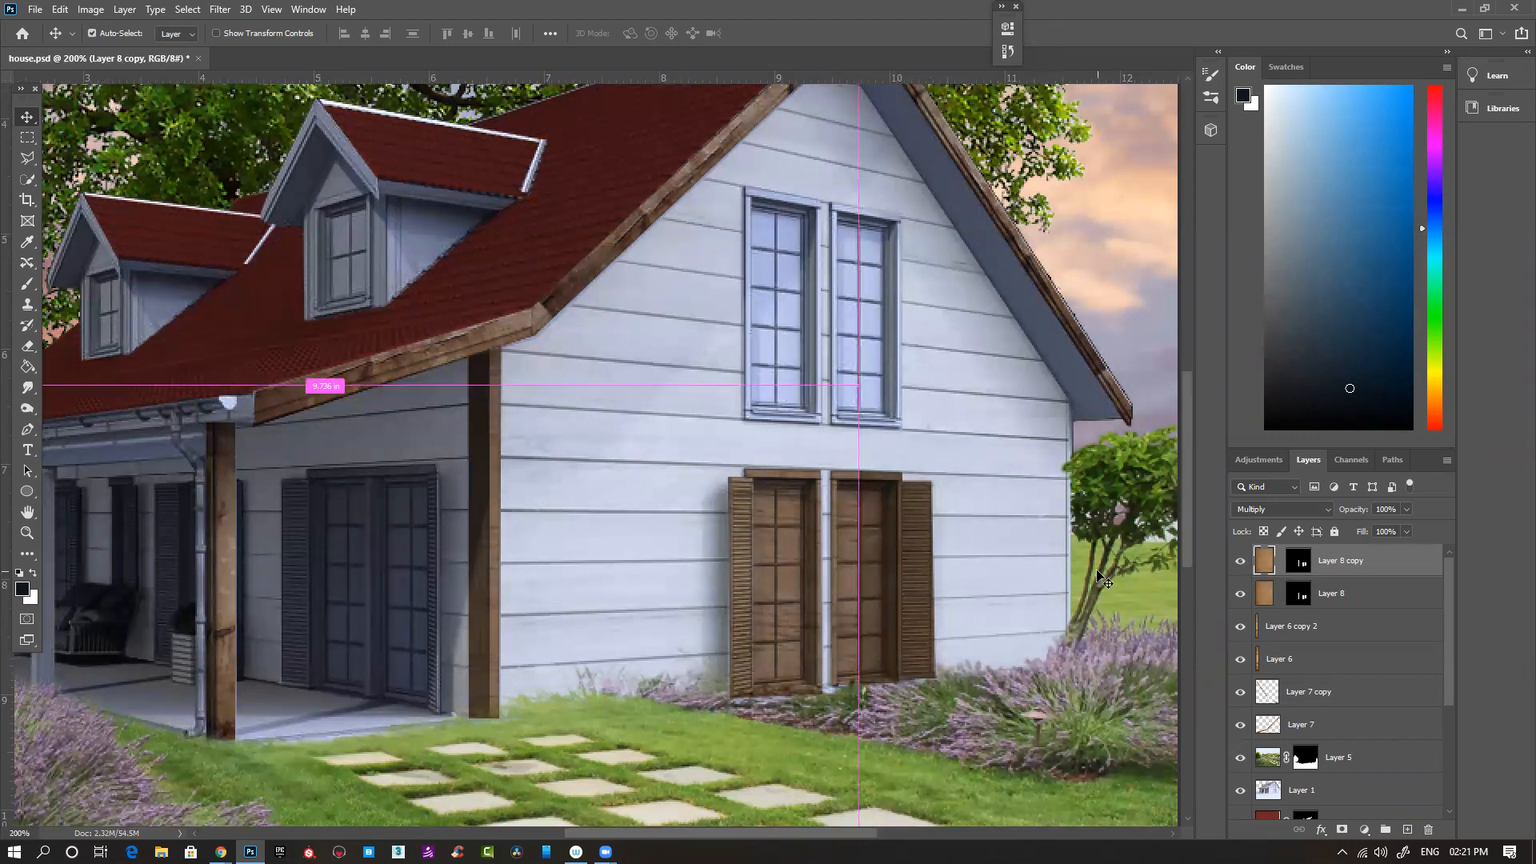
key("ctrl+e")
left_click(773, 328)
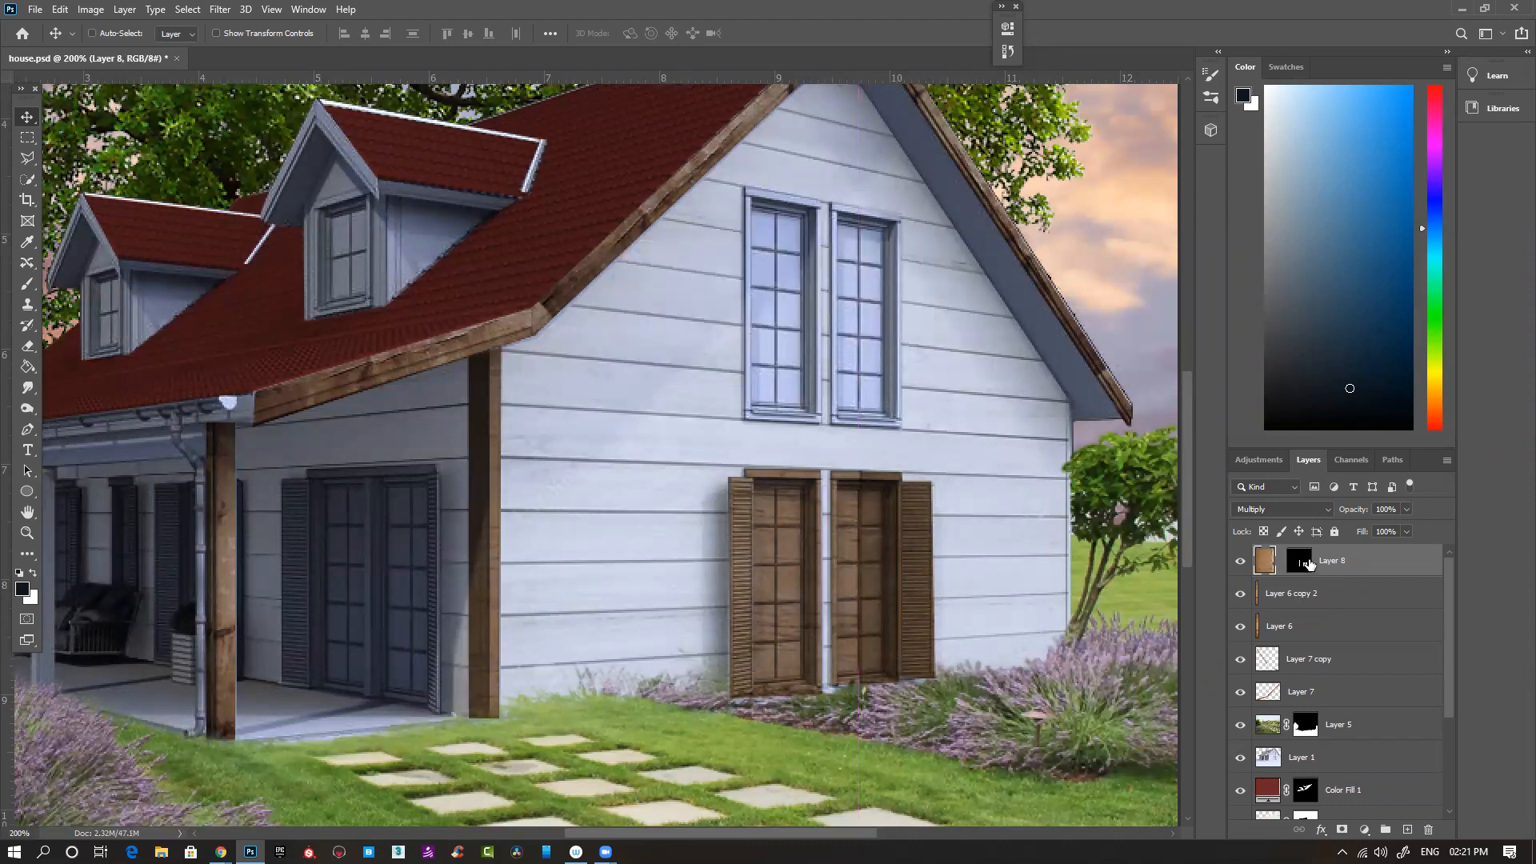
- Inspect Layer 8's mask on its own and return to the full image with the mask active
key("ctrl+minus")
key("ctrl+minus")
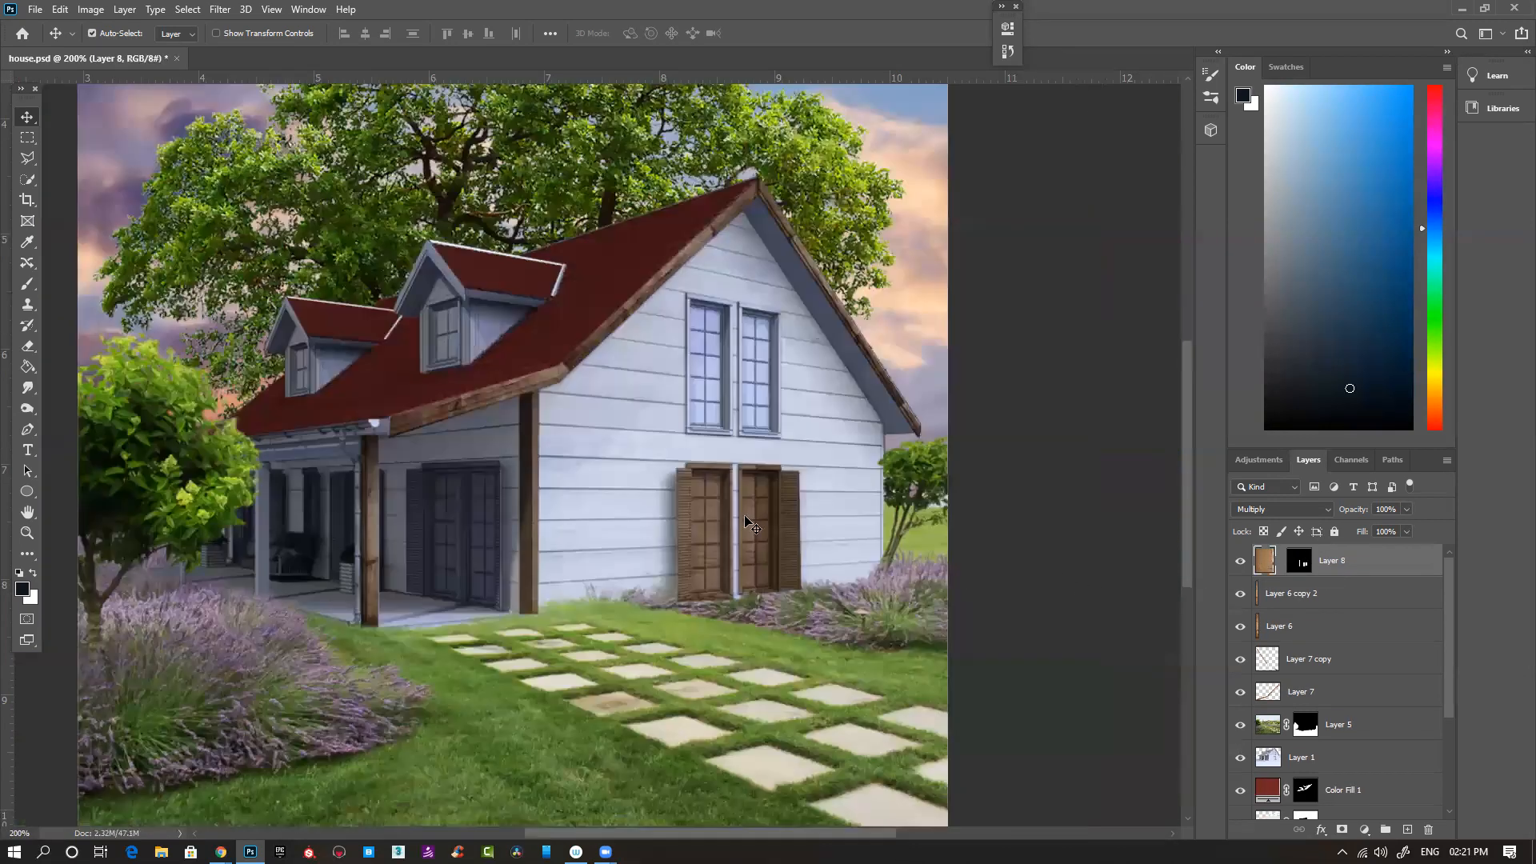
left_click(1300, 564)
left_click(1302, 565, "alt")
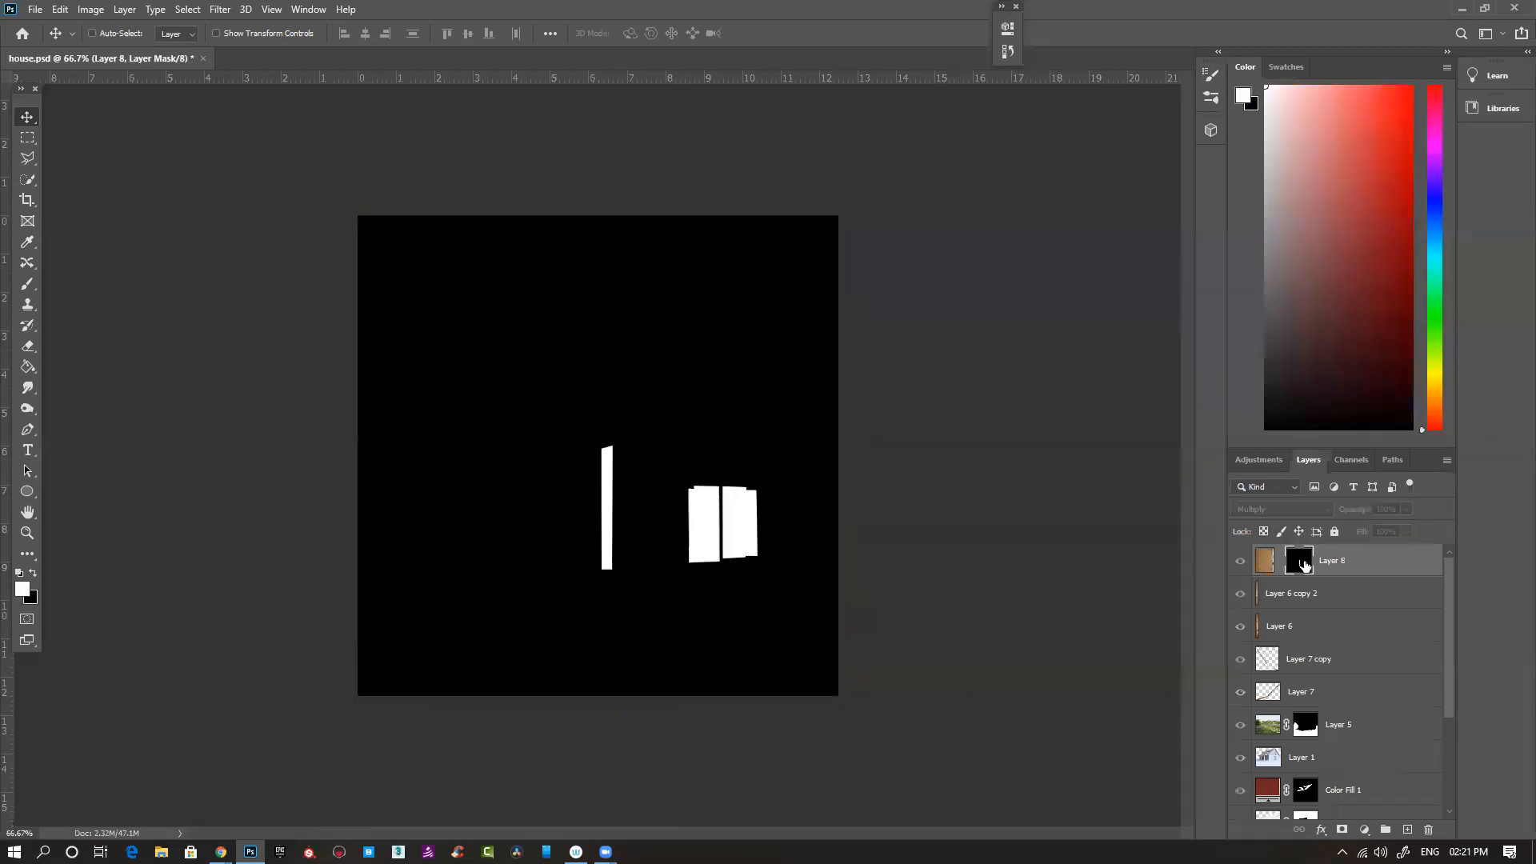
left_click(1305, 565, "alt")
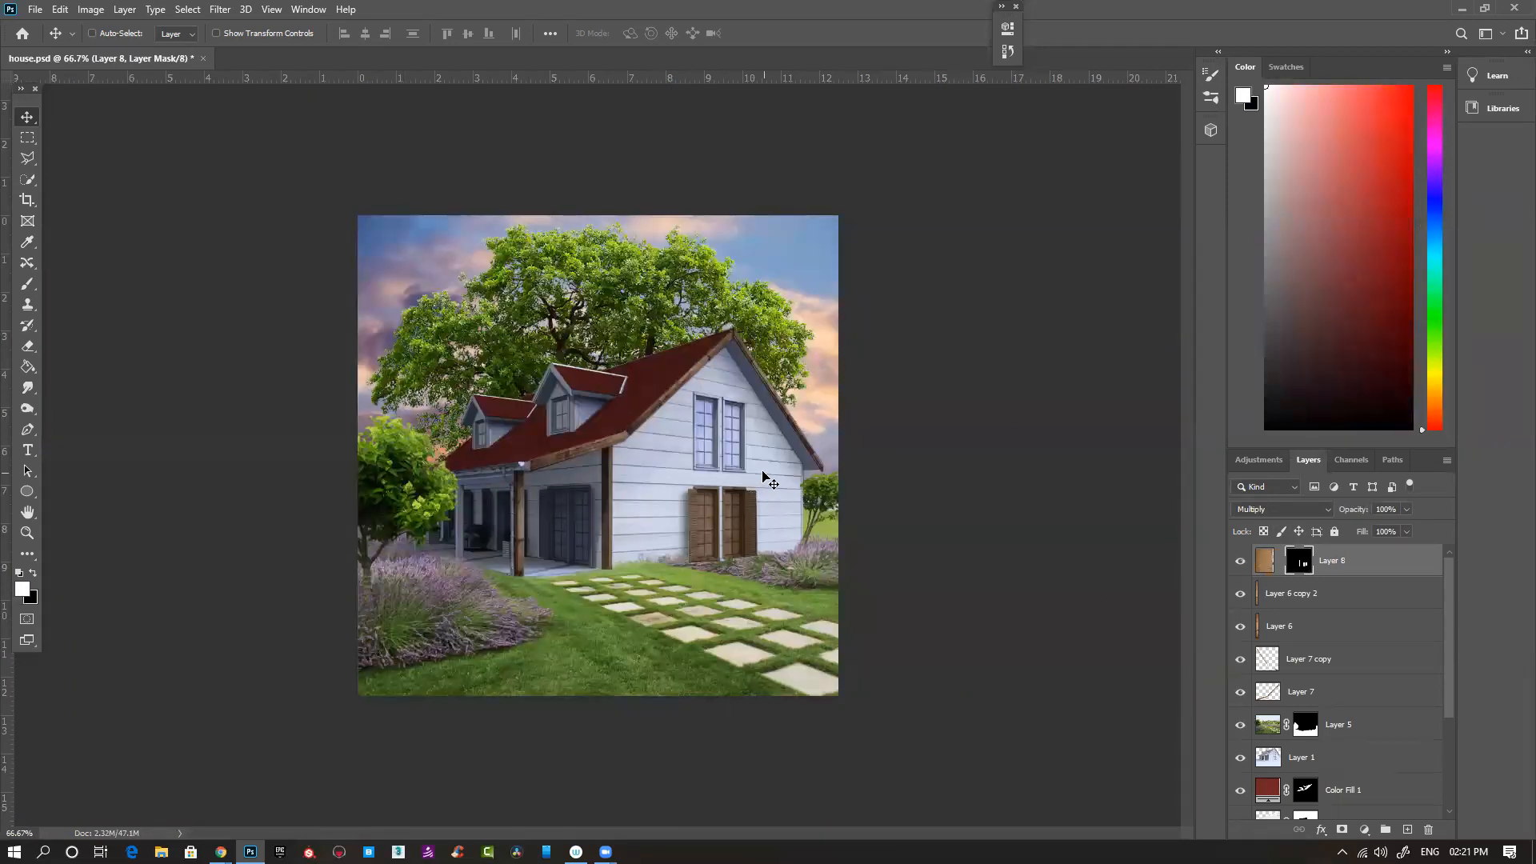
- Outline the left upper-floor gable window with the Polygonal Lasso
key("l")
left_click(716, 423, "ctrl")
left_click(716, 424, "ctrl")
left_click_drag(801, 475, 483, 424)
left_click(466, 310, "ctrl")
left_click(390, 213)
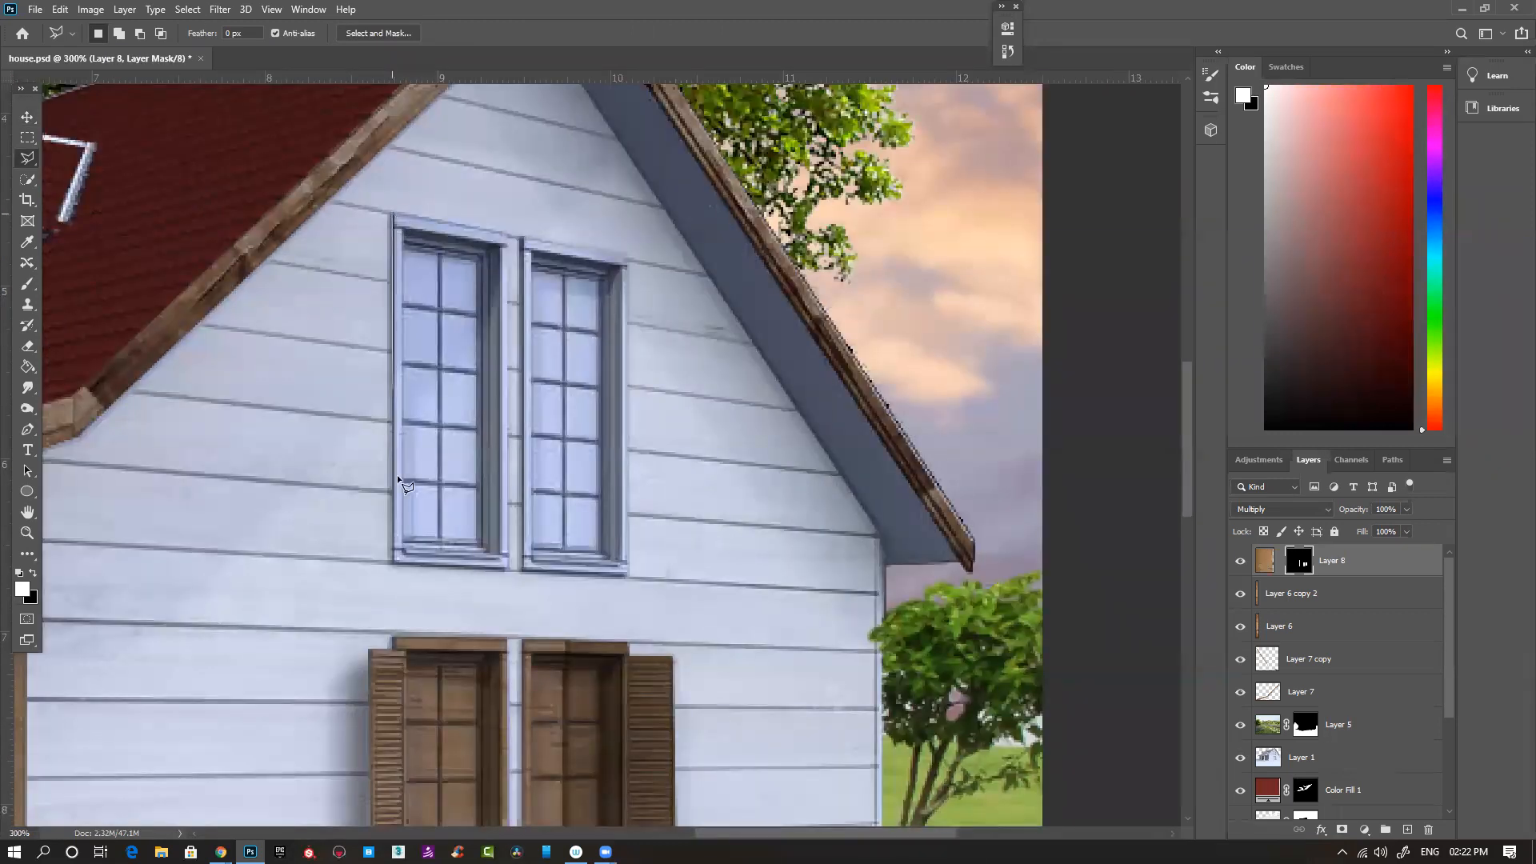
left_click(391, 563)
left_click(507, 569)
double_click(504, 232)
- Add the right upper-floor gable window to the selection, fill it with white on Layer 8's mask, and deselect
left_click(522, 237, "shift")
left_click(520, 569)
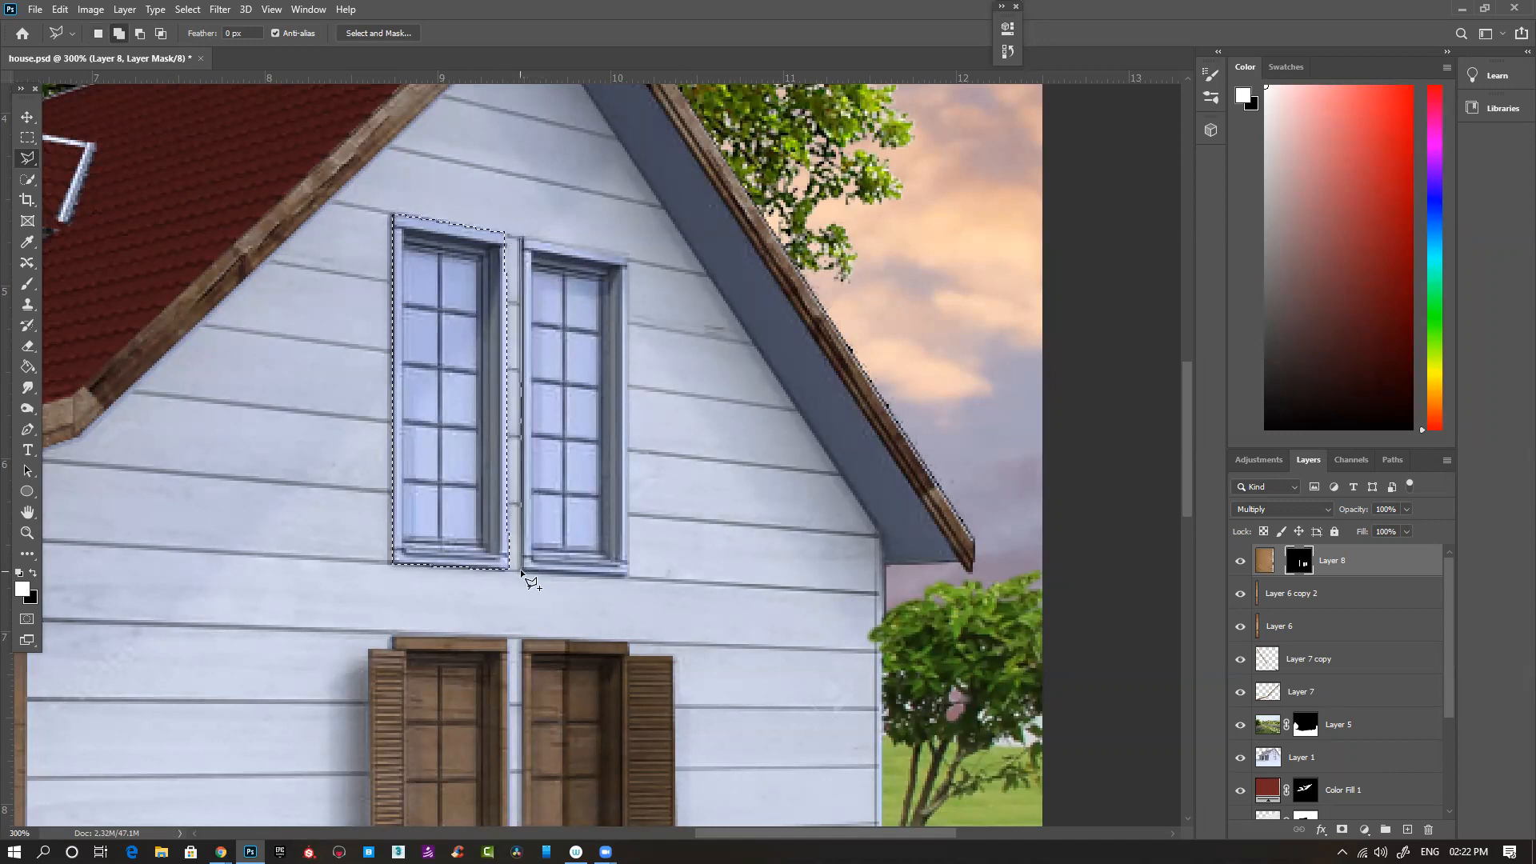
left_click(629, 576)
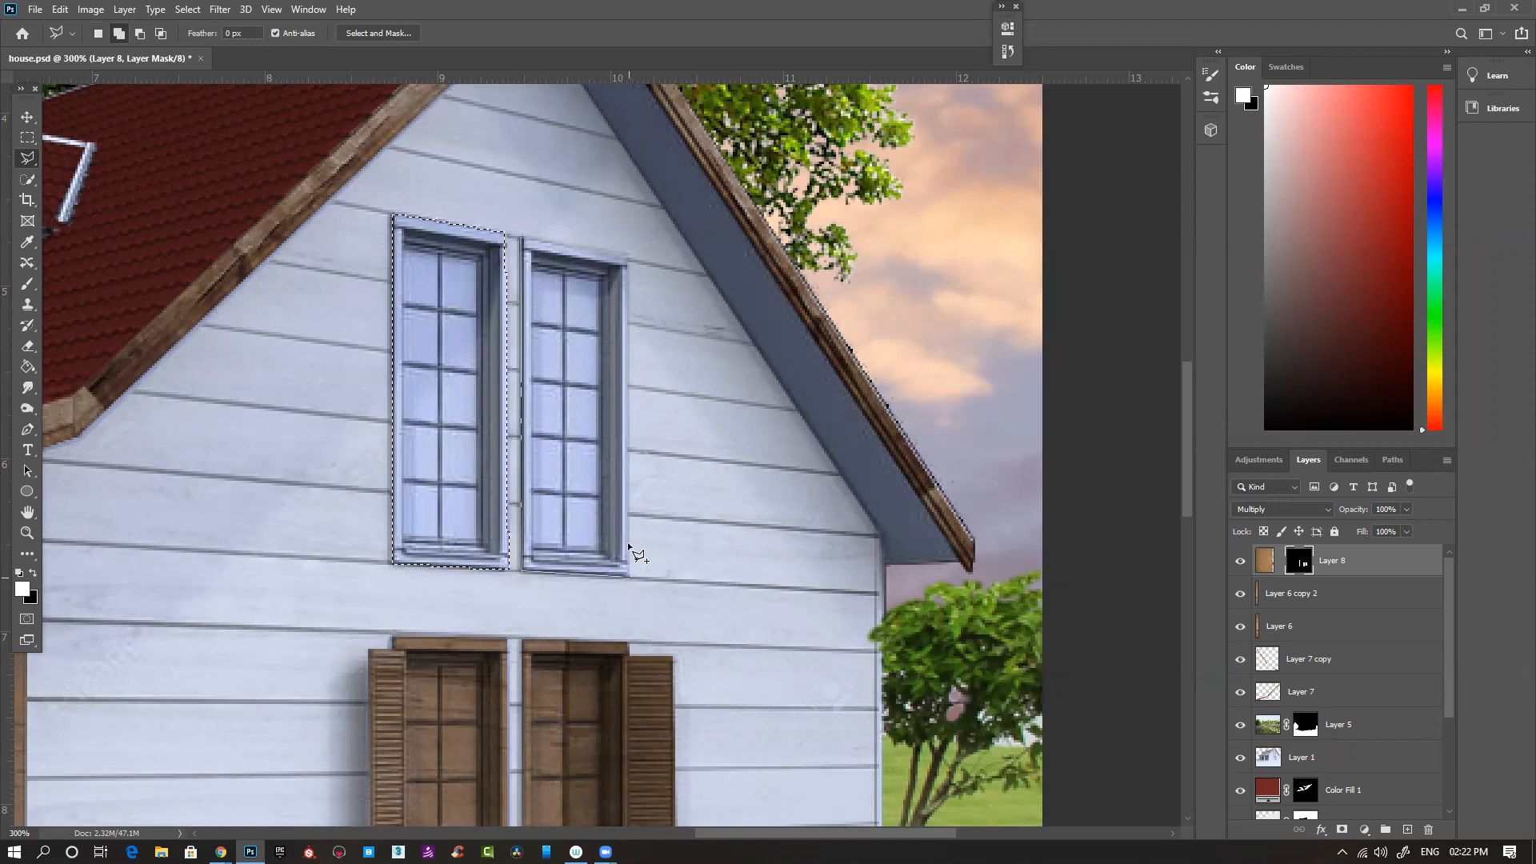
double_click(625, 257)
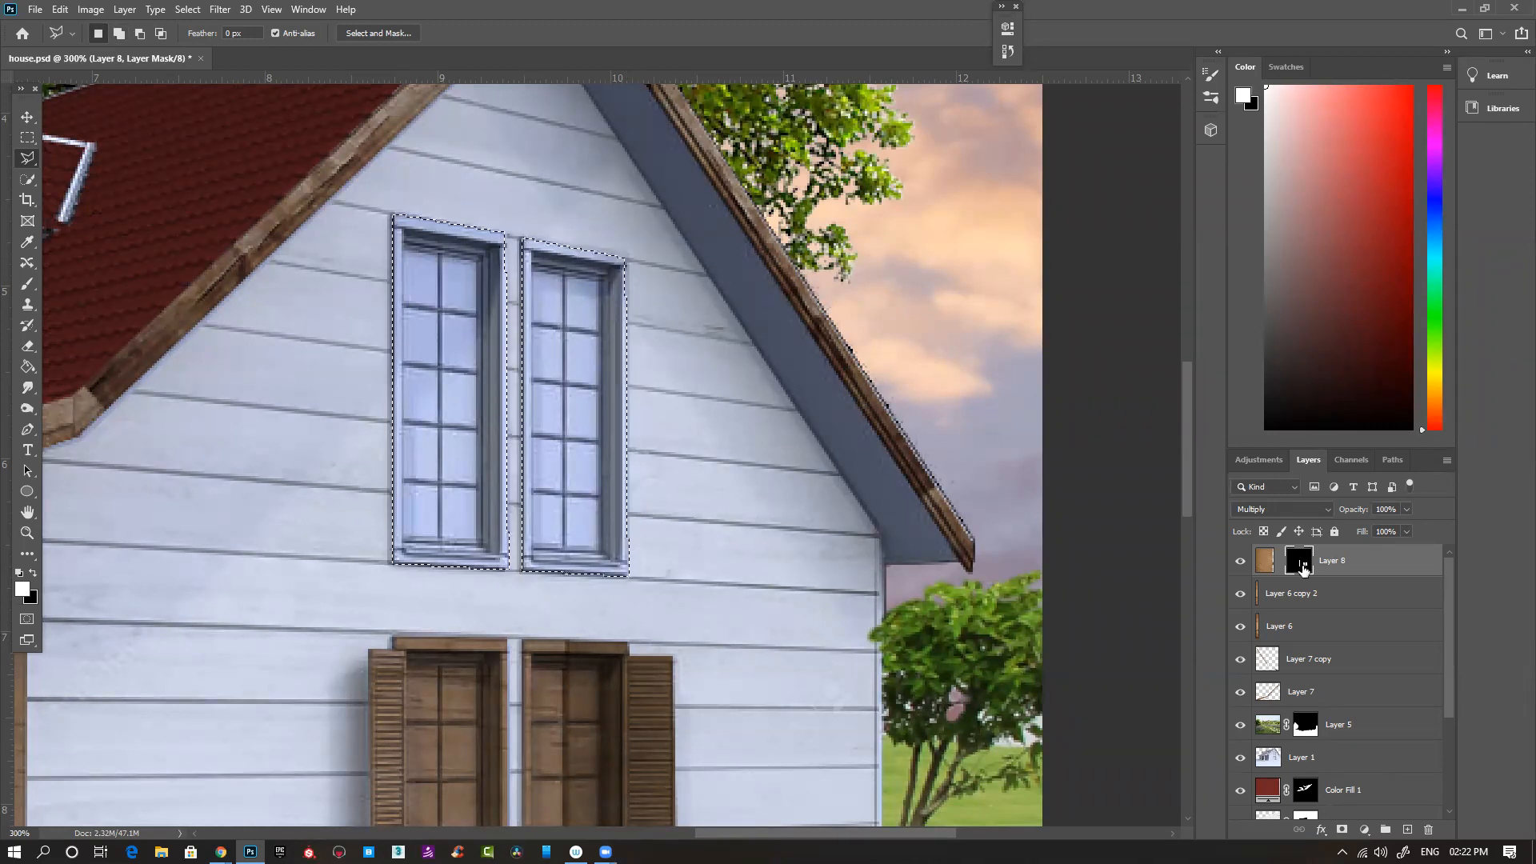
key("alt+BackSpace")
key("ctrl+d")
key("ctrl+minus")
key("ctrl+minus")
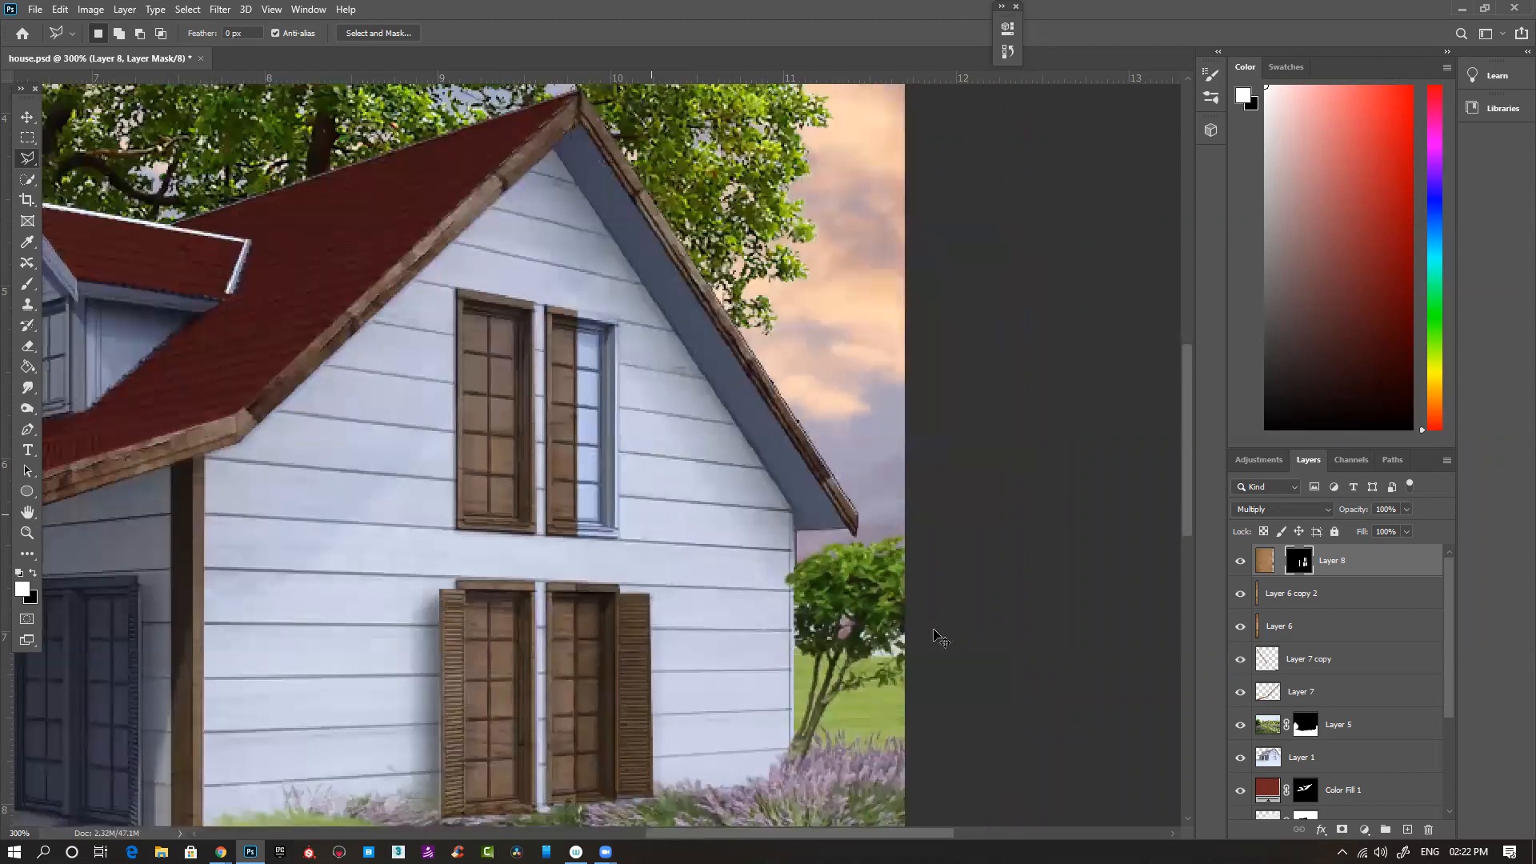
key("ctrl+minus")
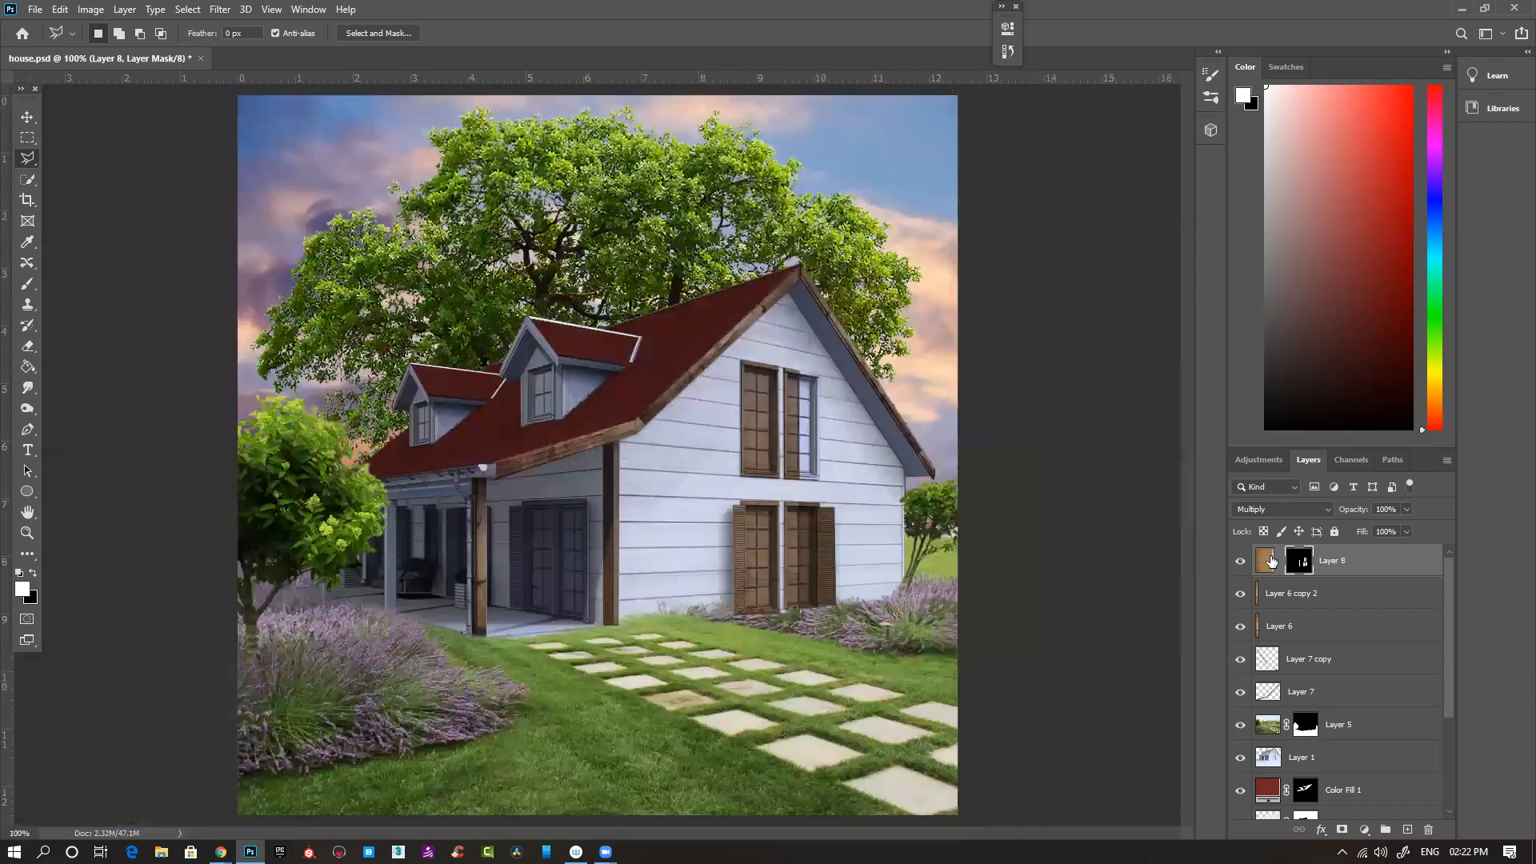
- Link Layer 8 to its mask and disable the mask to expose the full wood texture
left_click(1280, 561)
left_click(1302, 565, "alt")
left_click(1302, 565, "alt")
left_click(1302, 565, "shift")
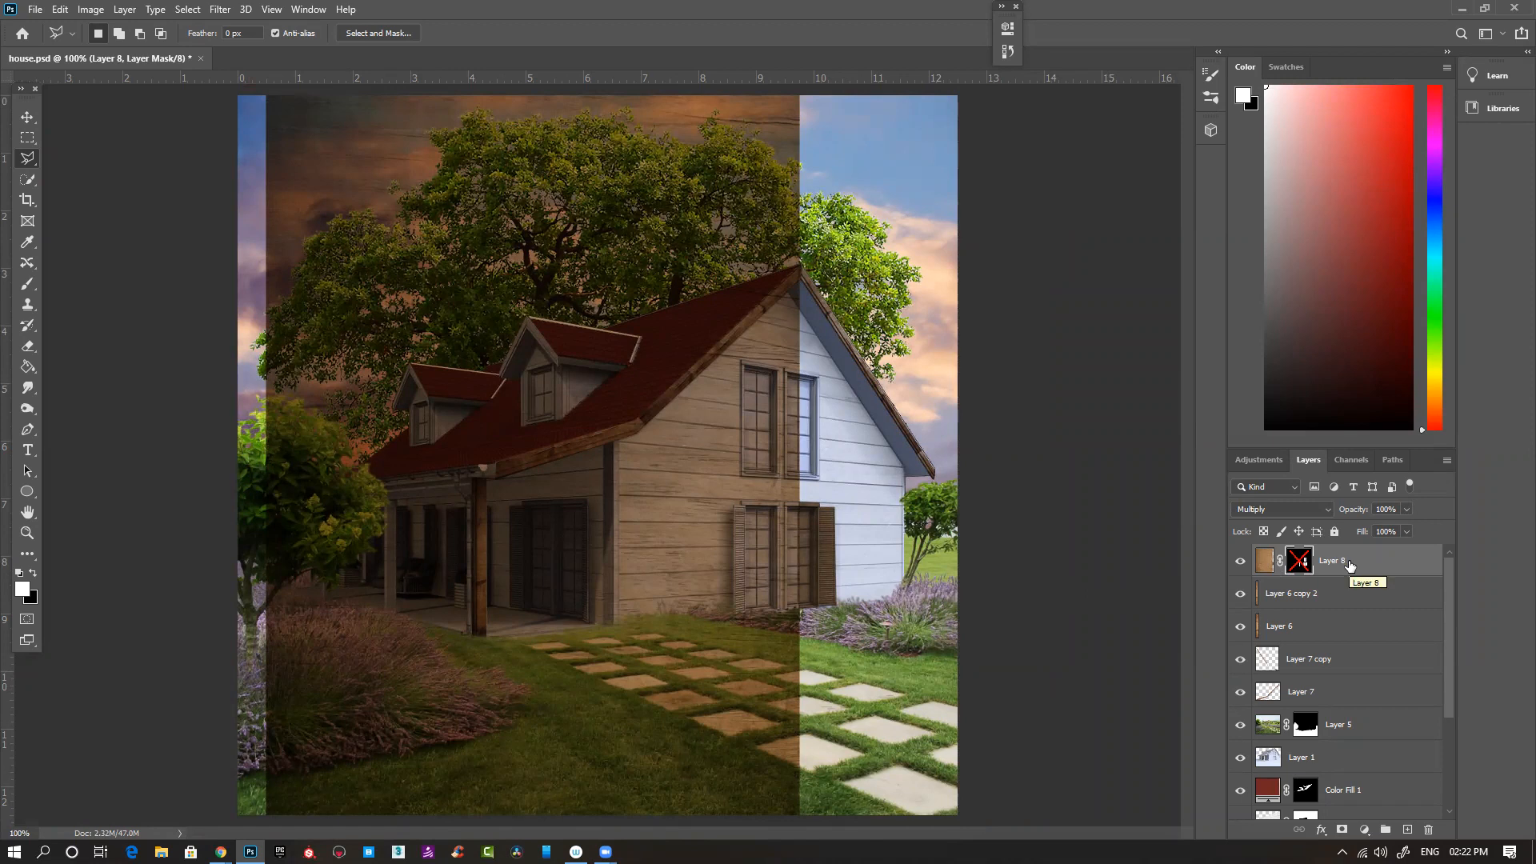
key("ctrl+j")
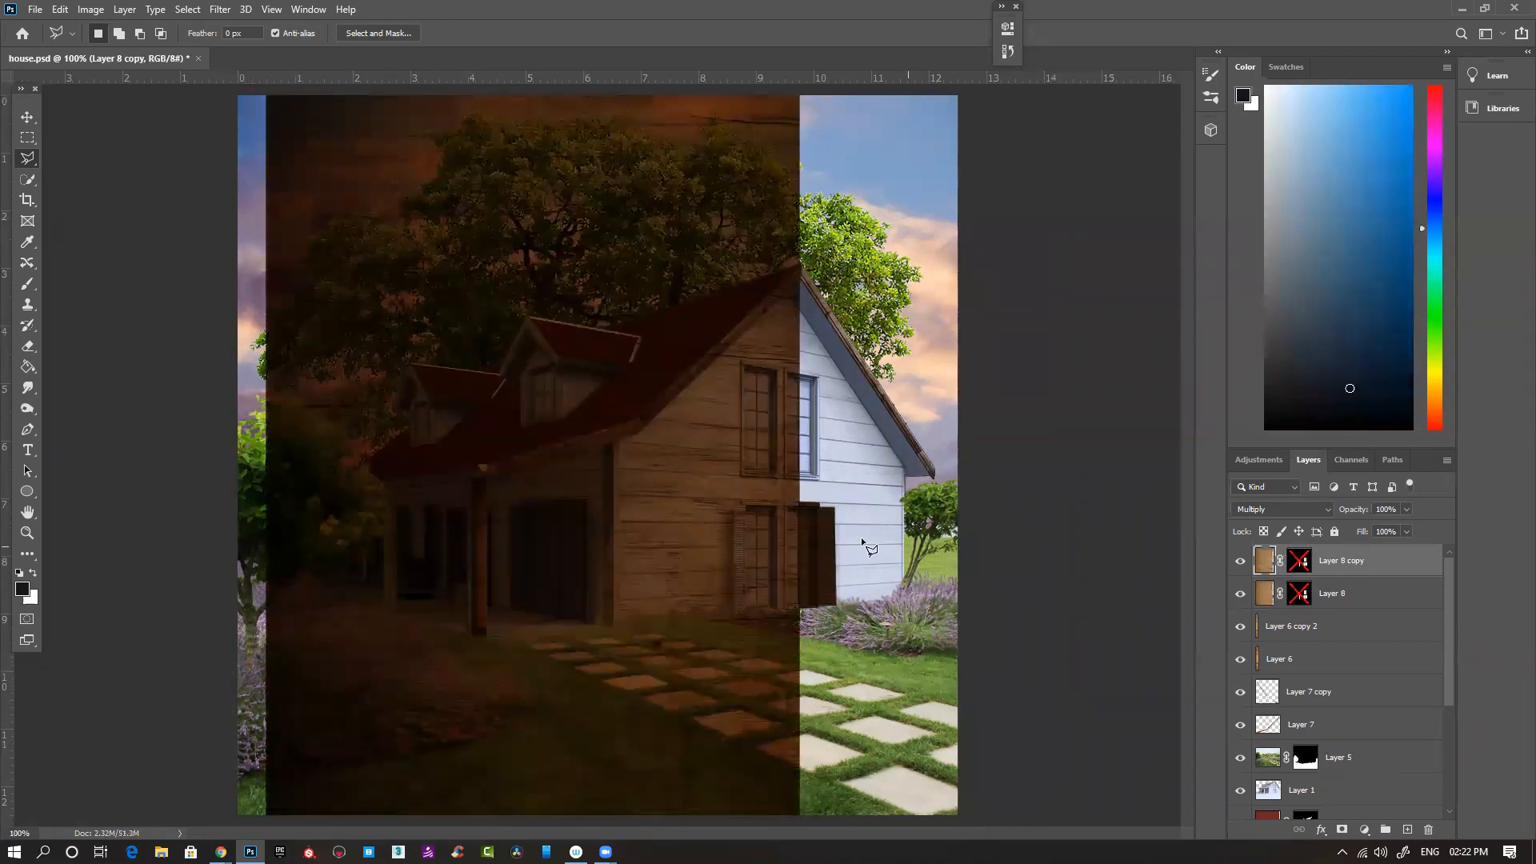
key("v")
mouse_move(556, 513)
left_mouse_down()
mouse_move(1103, 516)
mouse_move(1049, 517)
left_mouse_up()
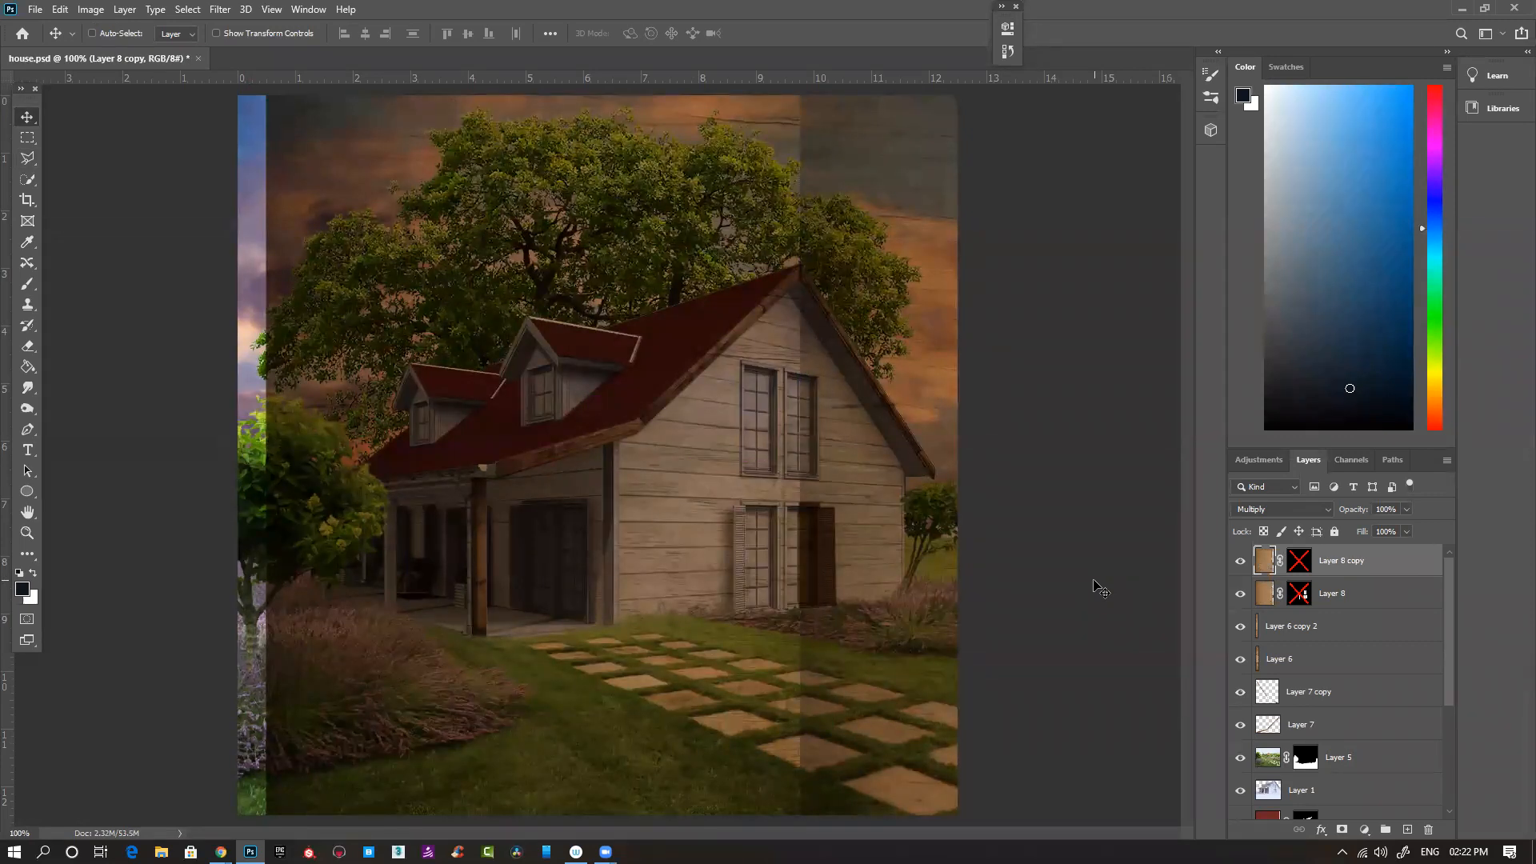
key("Delete")
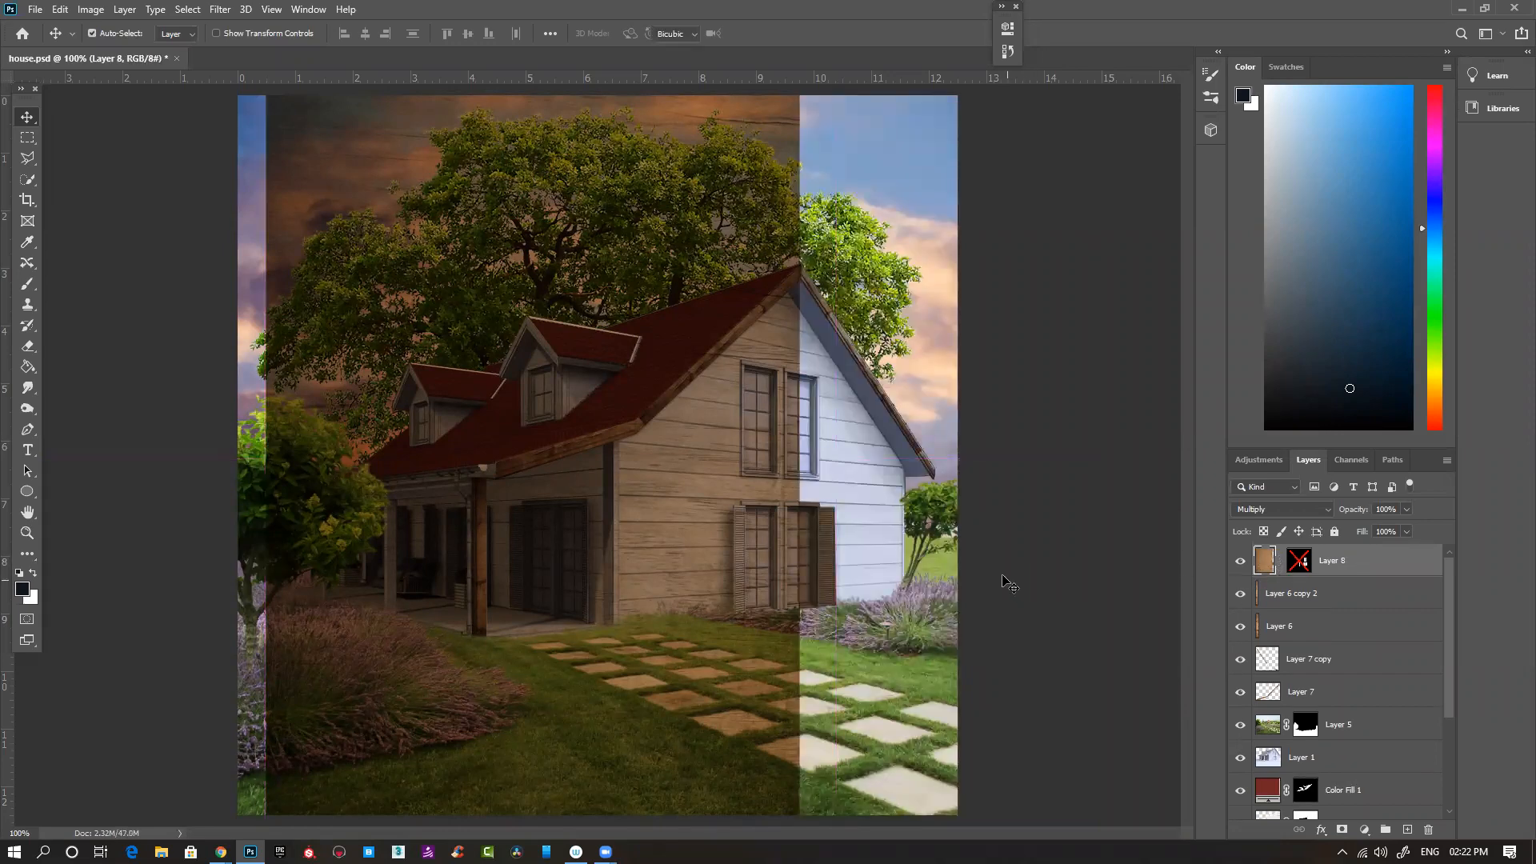
- Stretch Layer 8's wood texture horizontally to the right past the gable wall and re-enable its mask
key("ctrl+t")
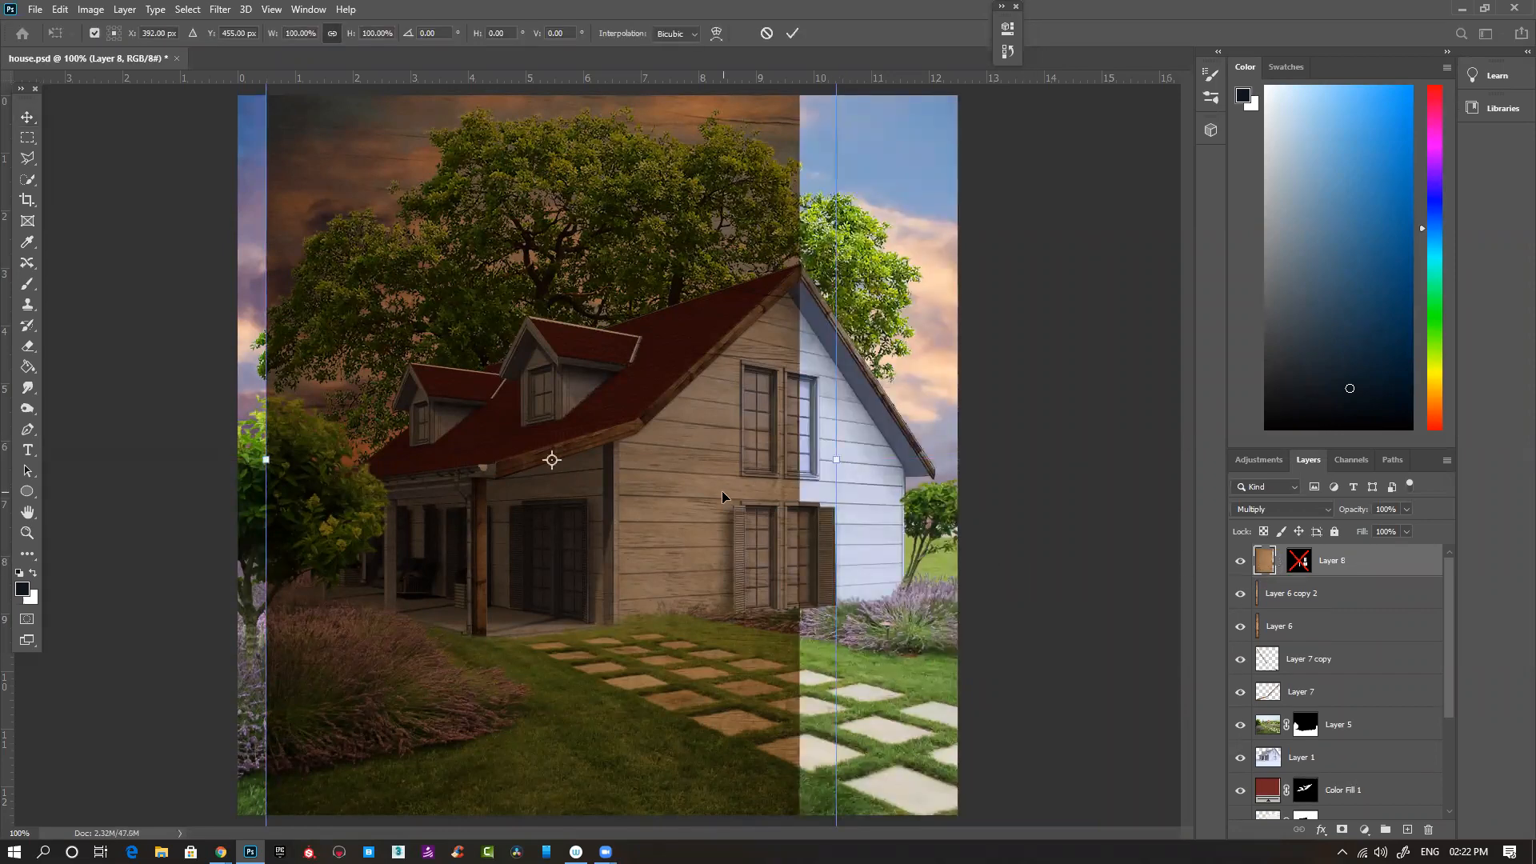
left_click_drag(836, 464, 985, 460)
key("Return")
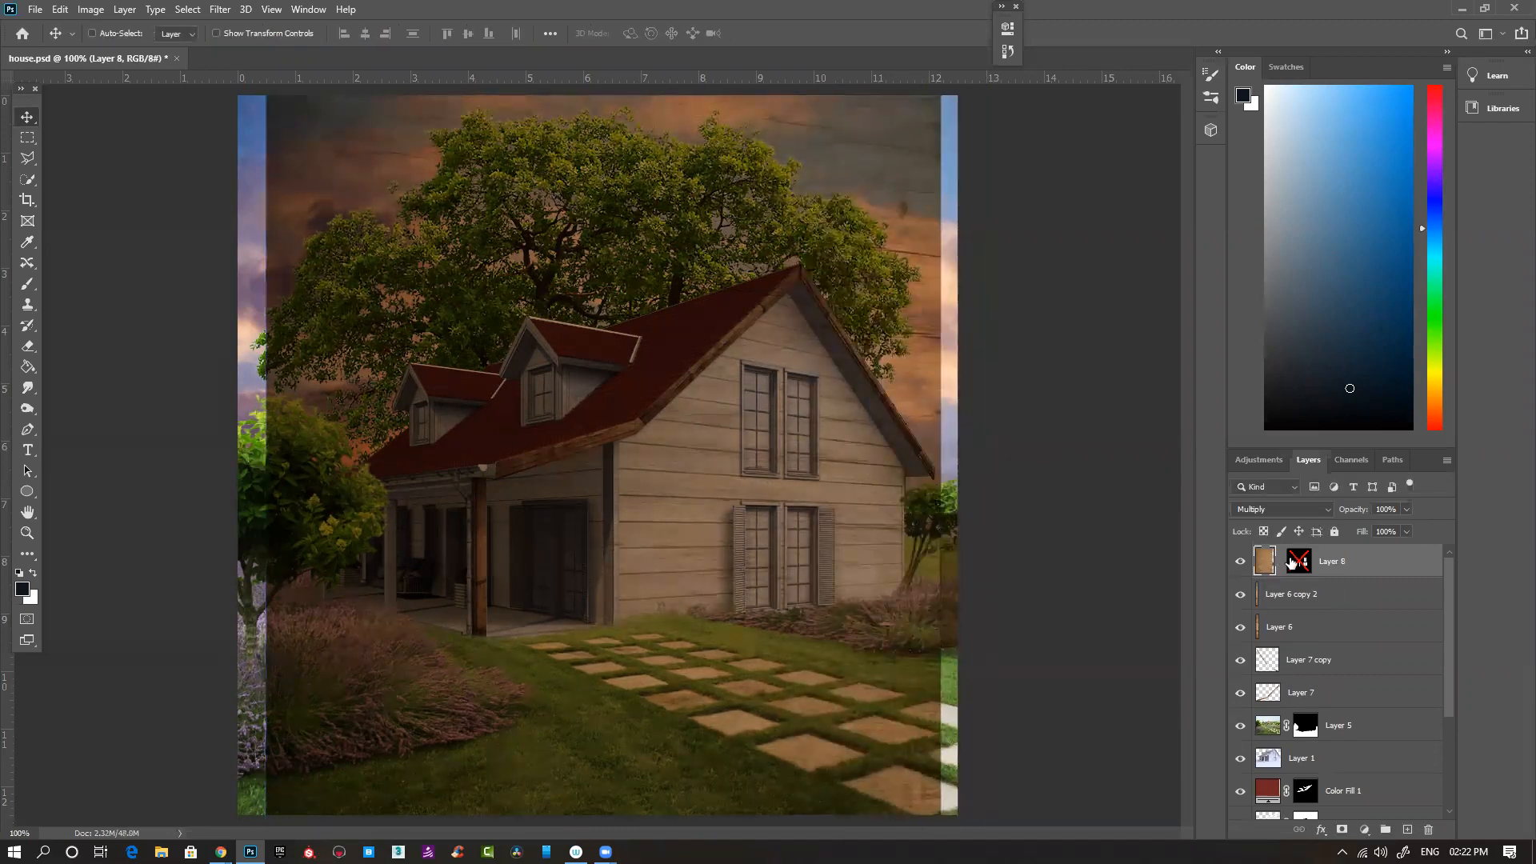
left_click(1304, 569)
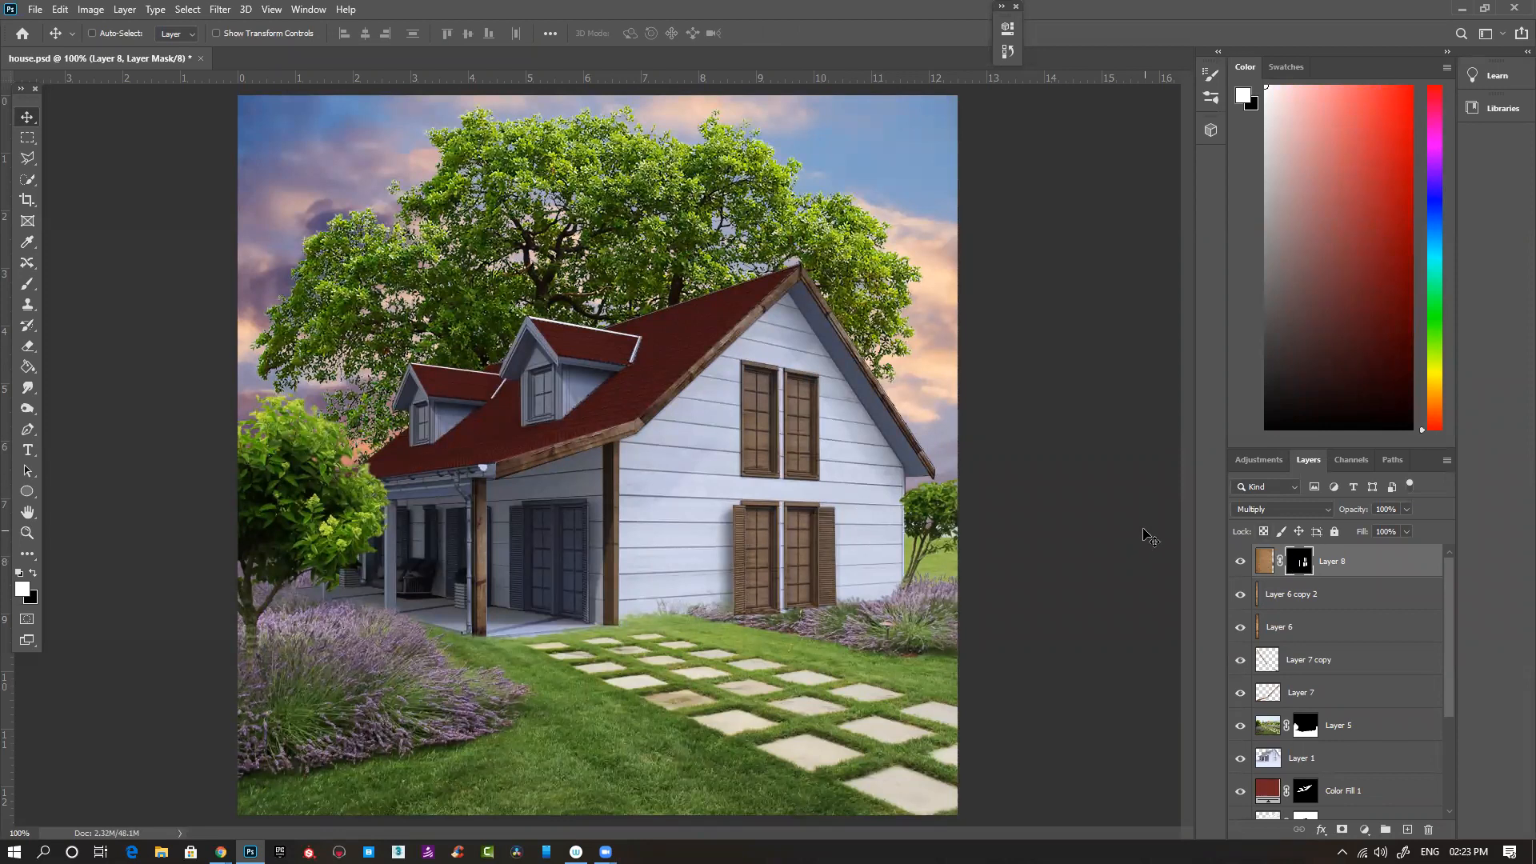
- Outline the porch double door together with its shutters, between the two wooden posts, using the Polygonal Lasso
key("l")
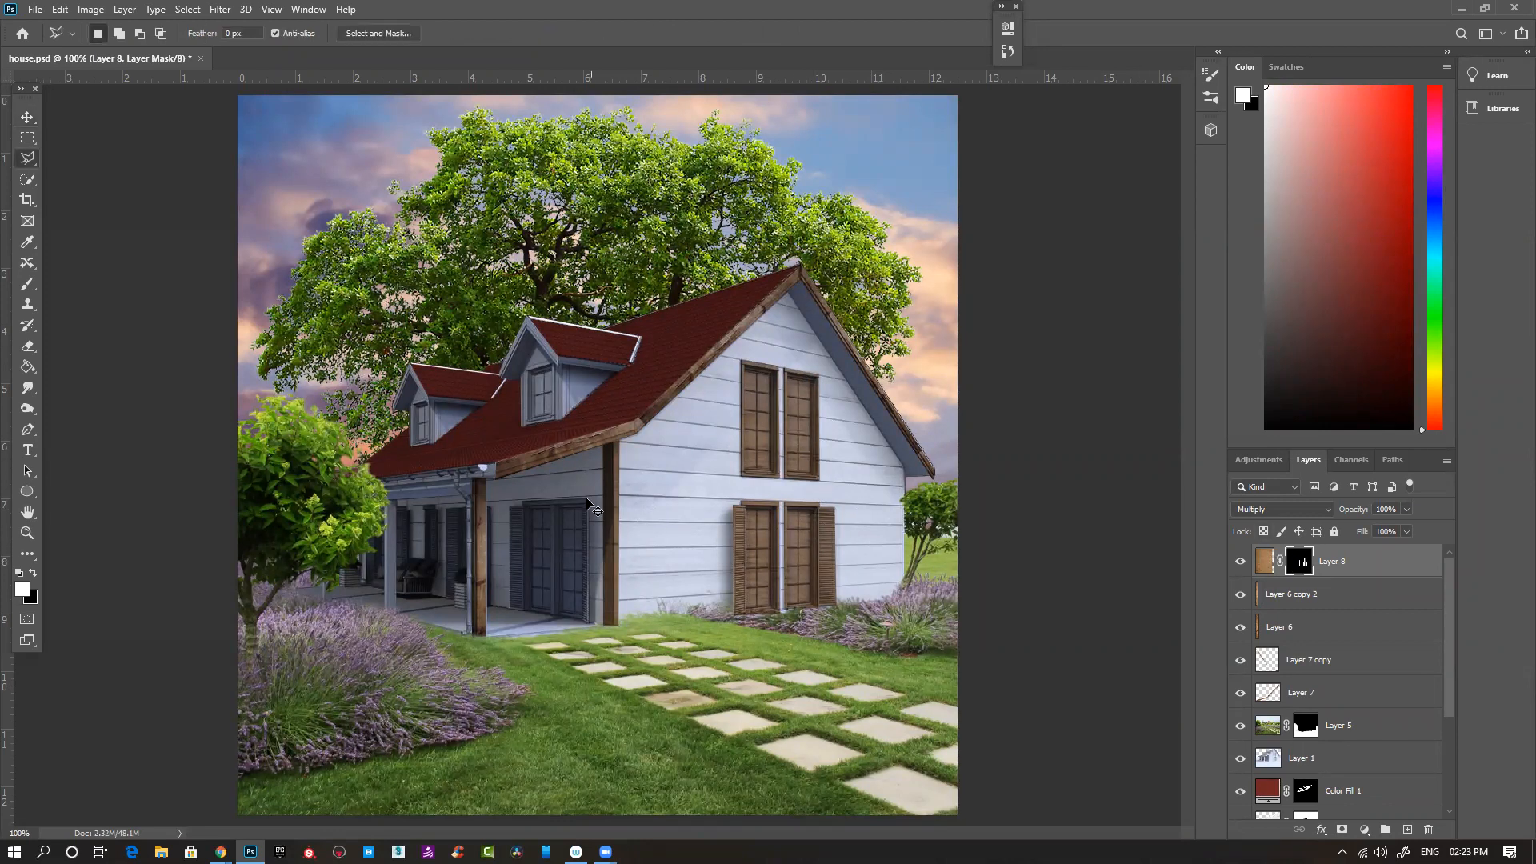
left_click(580, 493, "ctrl")
left_click(786, 565, "ctrl")
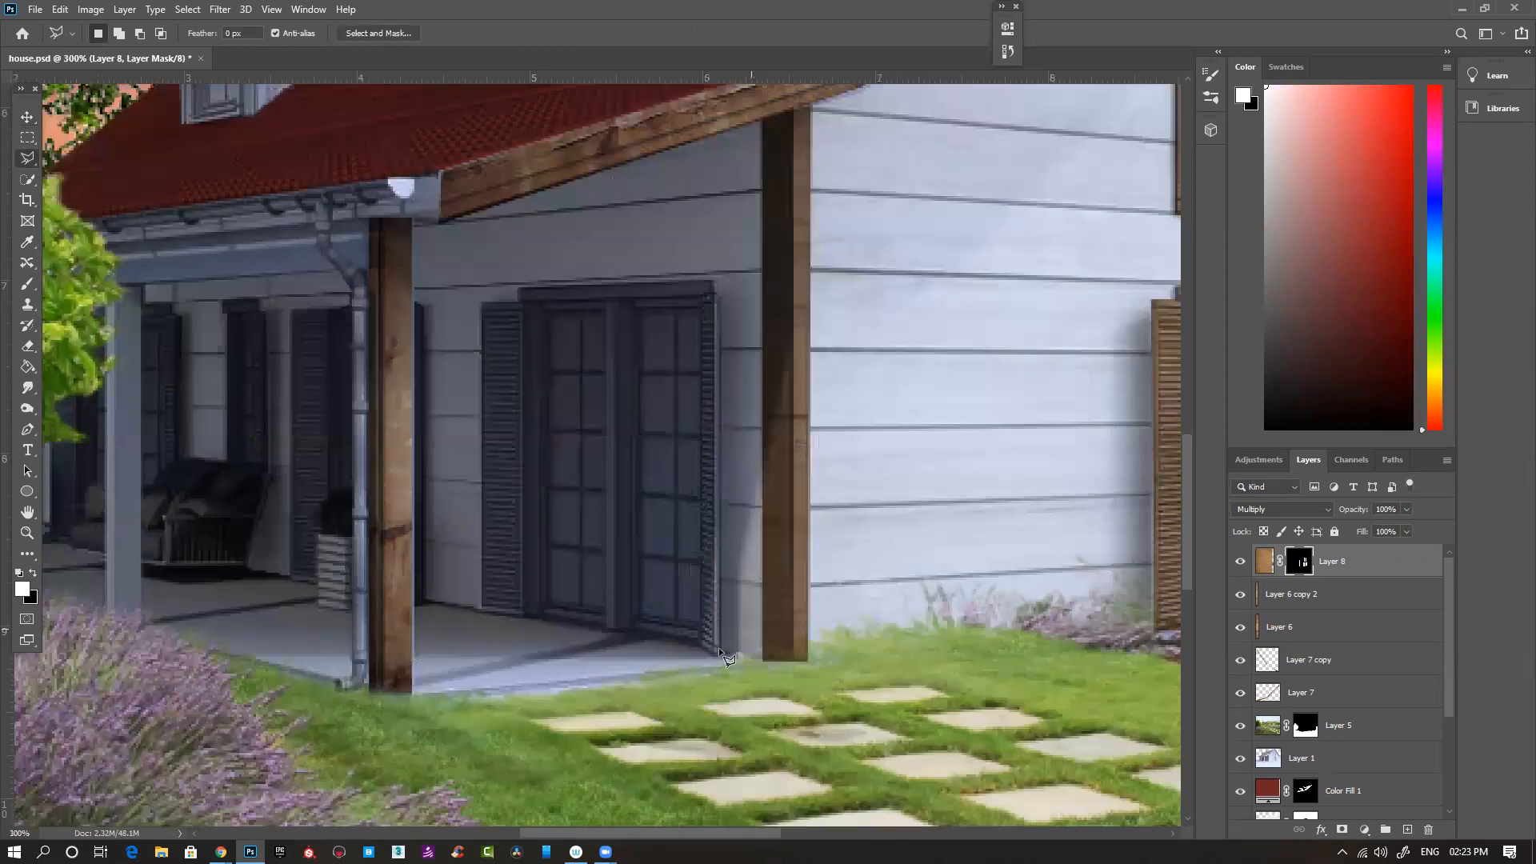
left_click(720, 654)
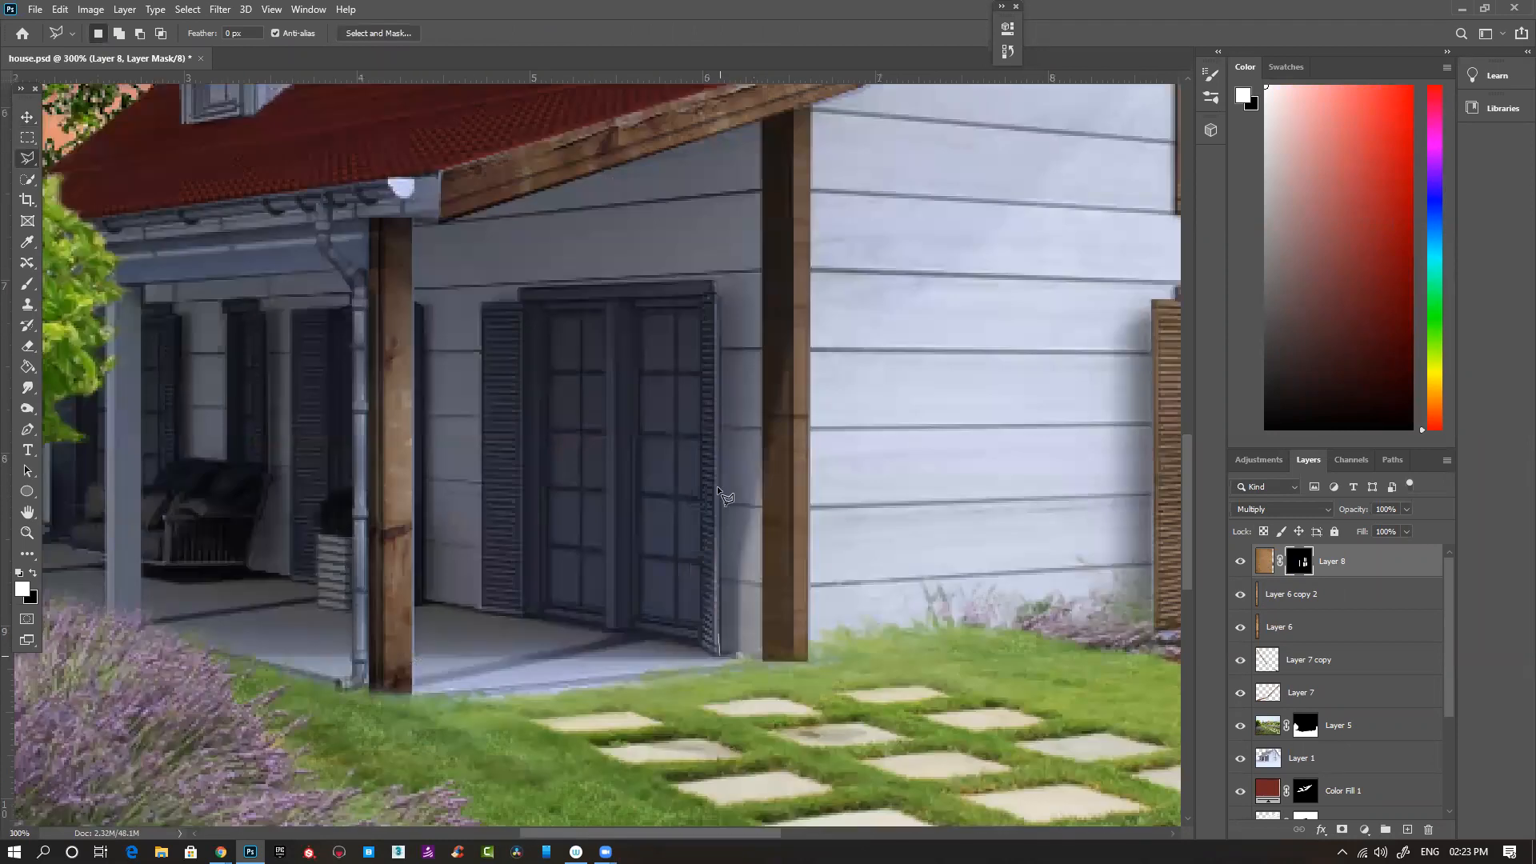
left_click(715, 280)
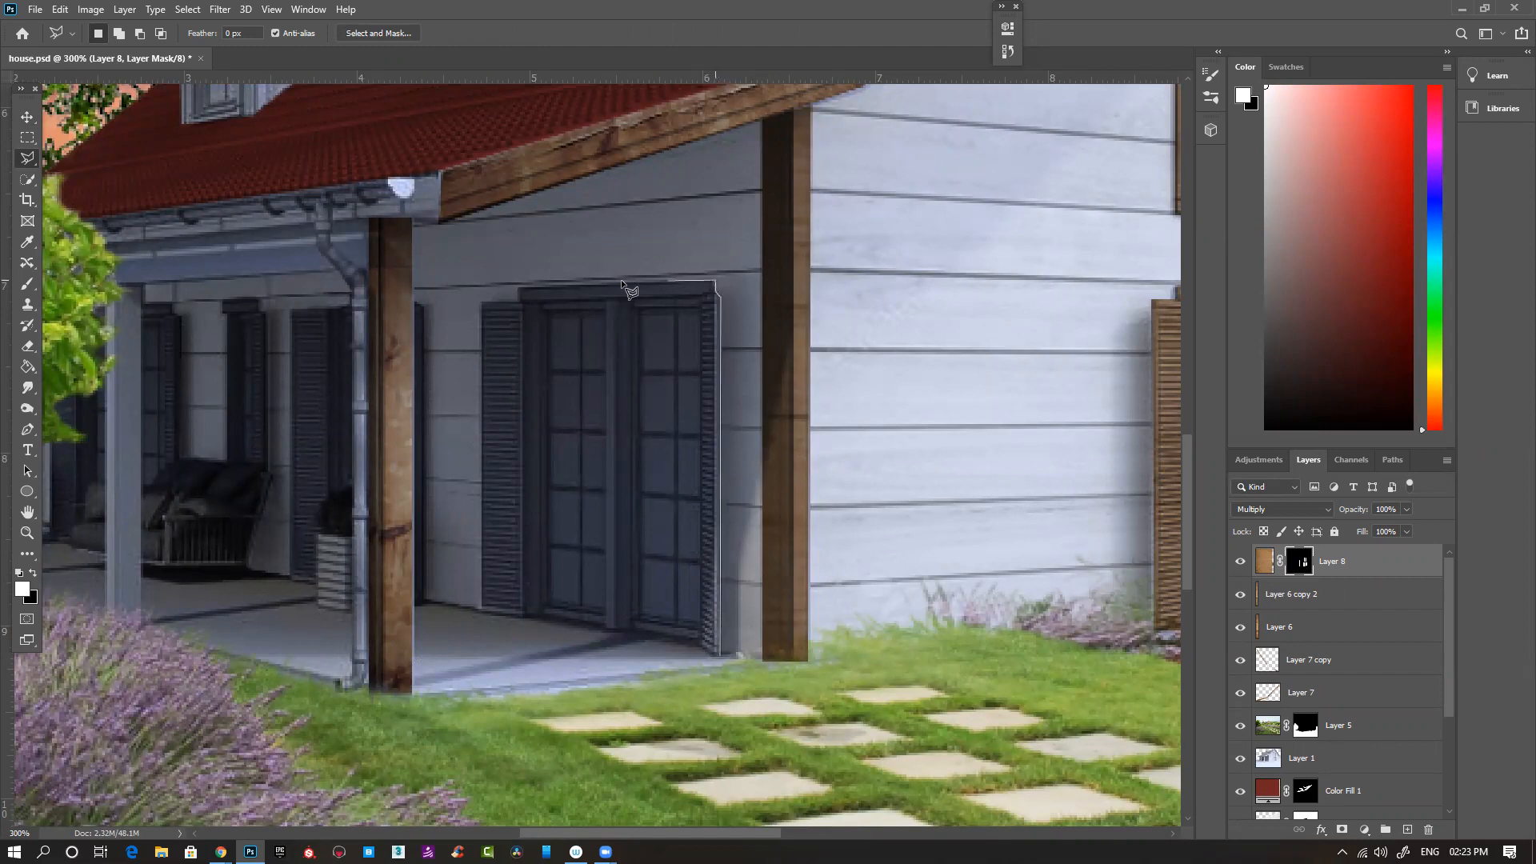
left_click(518, 302)
left_click(479, 302)
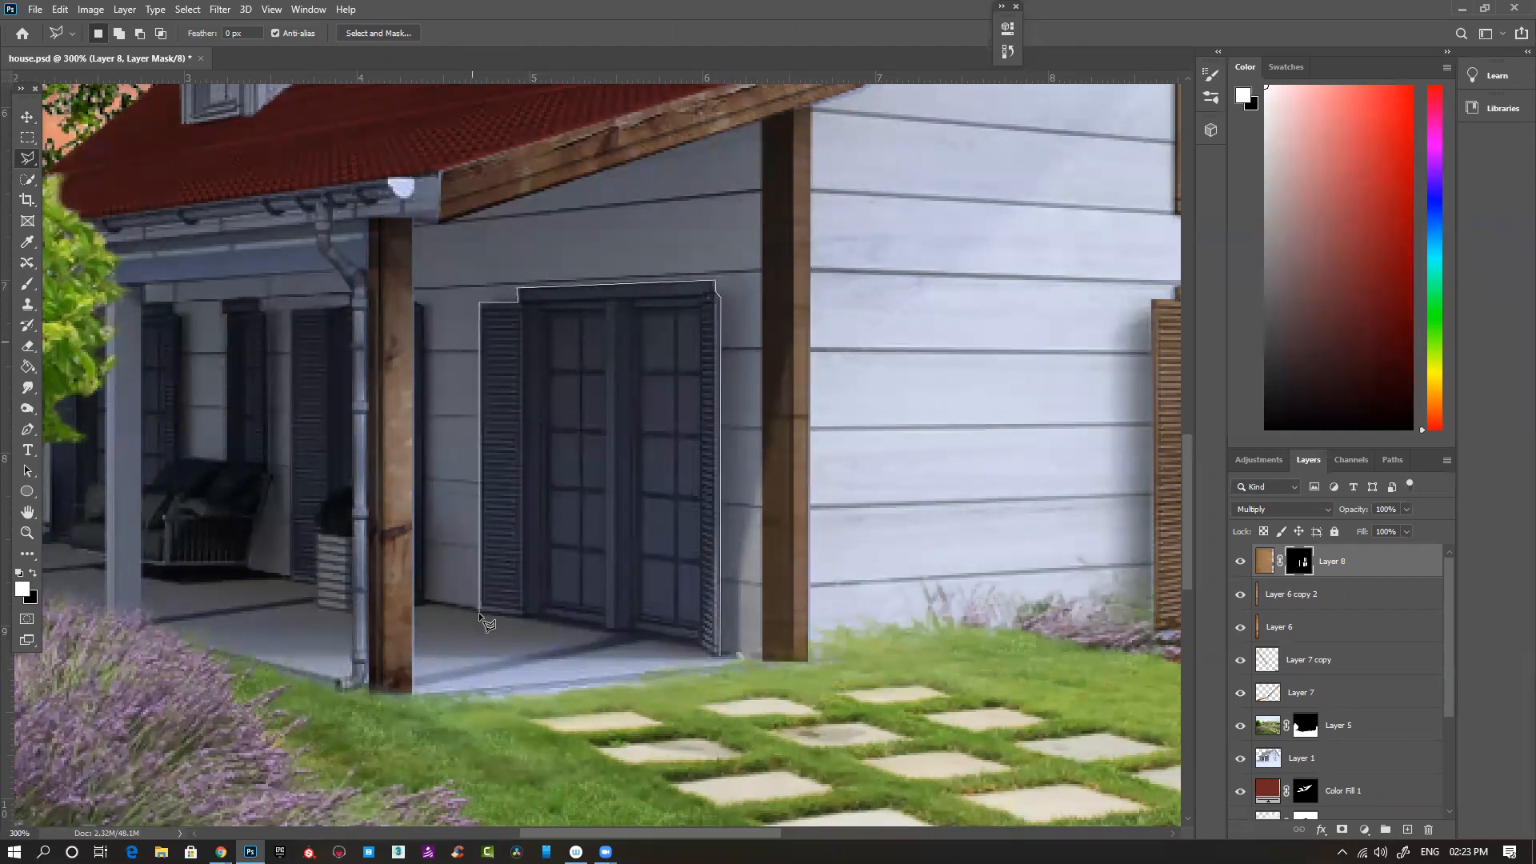
left_click(603, 628)
left_click(608, 633)
left_click(720, 656)
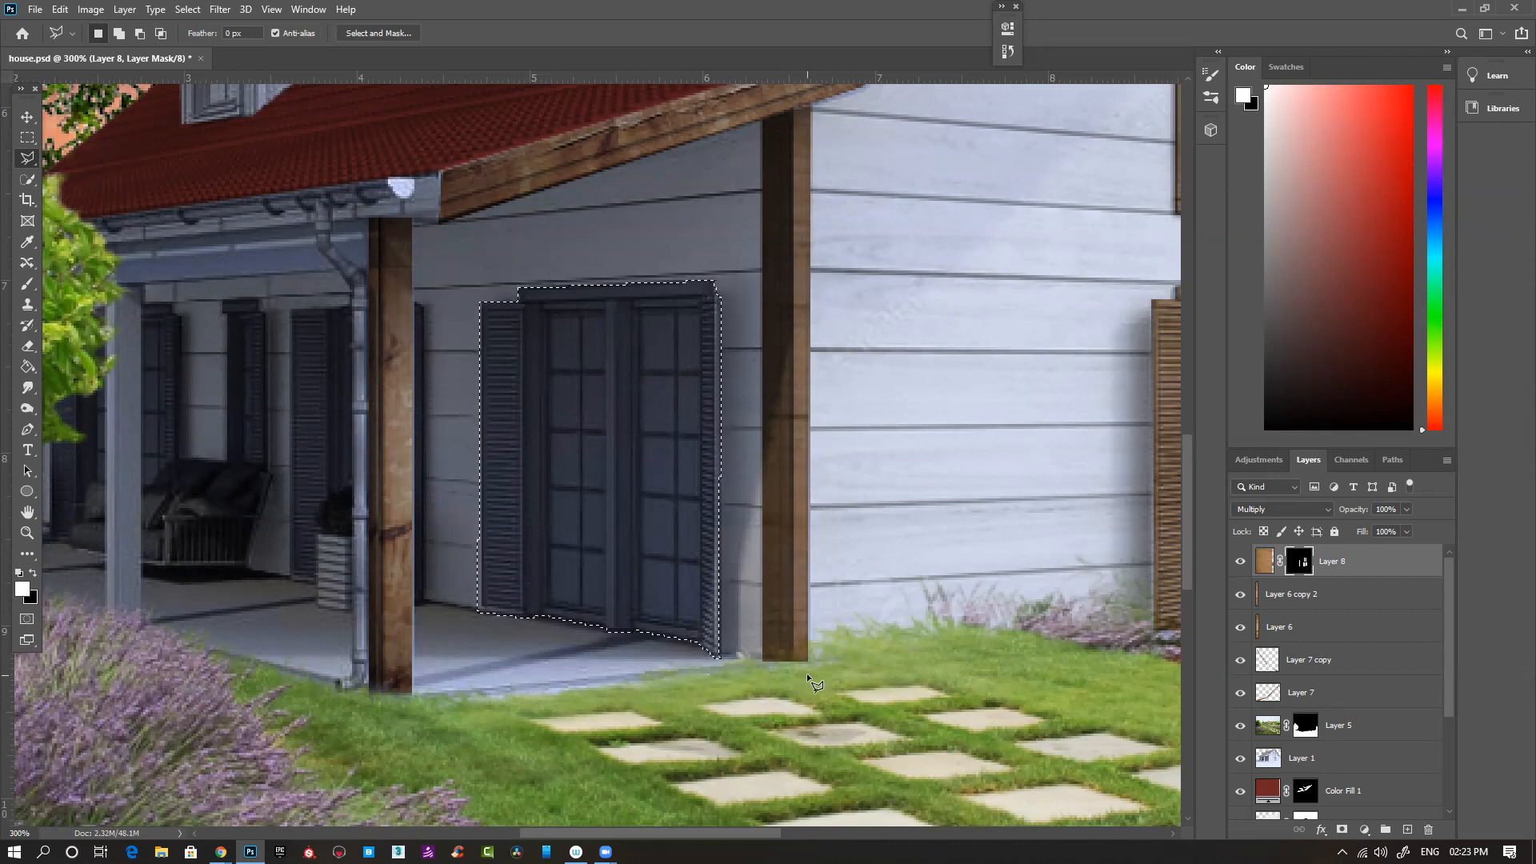
- Fill the porch door selection with white on Layer 8's mask, compare with the layer hidden, and deselect
key("alt+BackSpace")
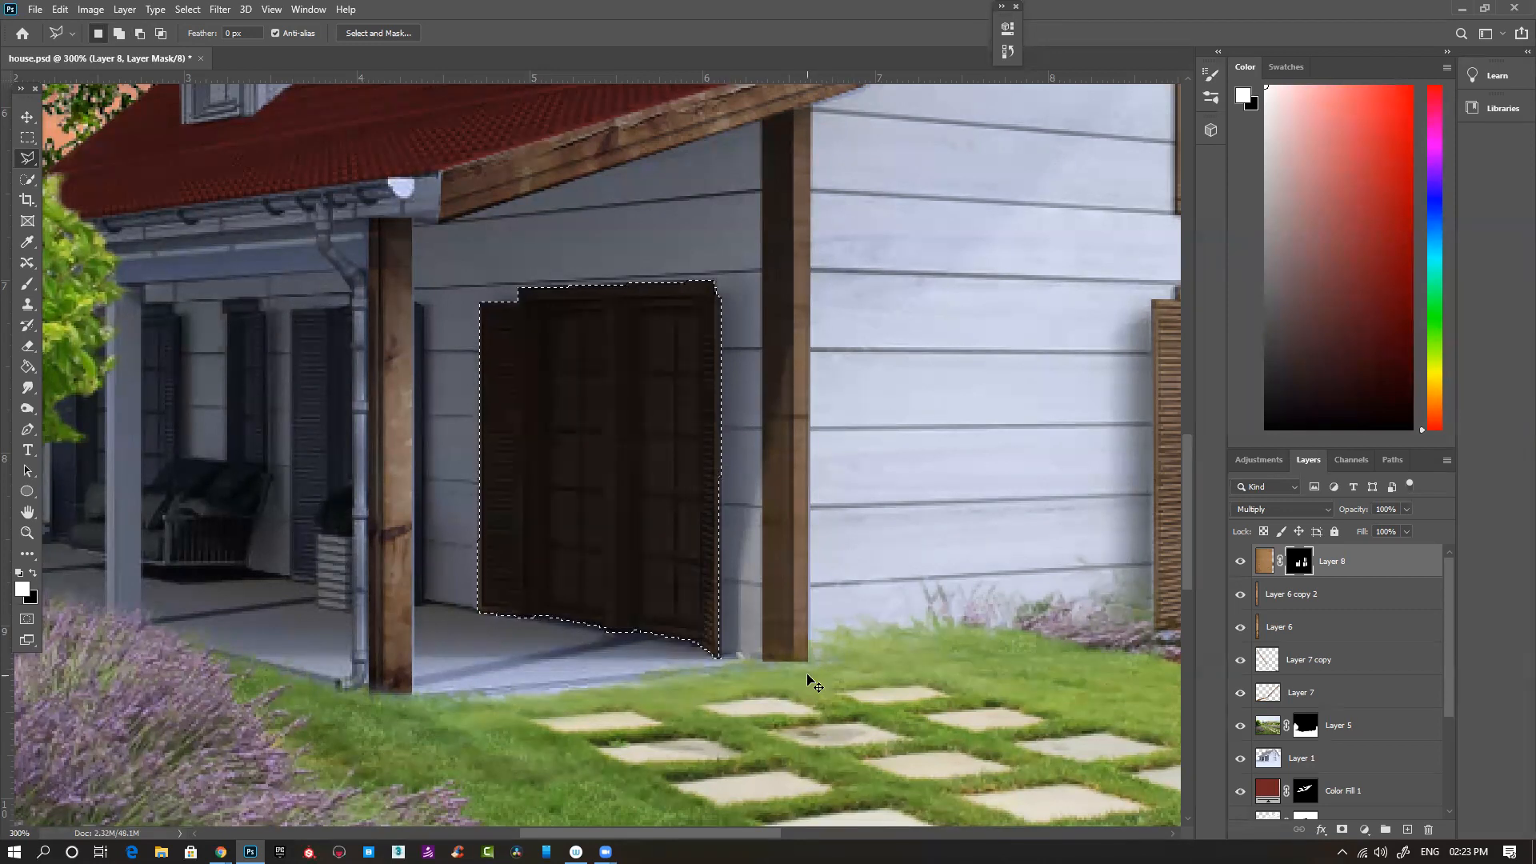
key("ctrl+minus")
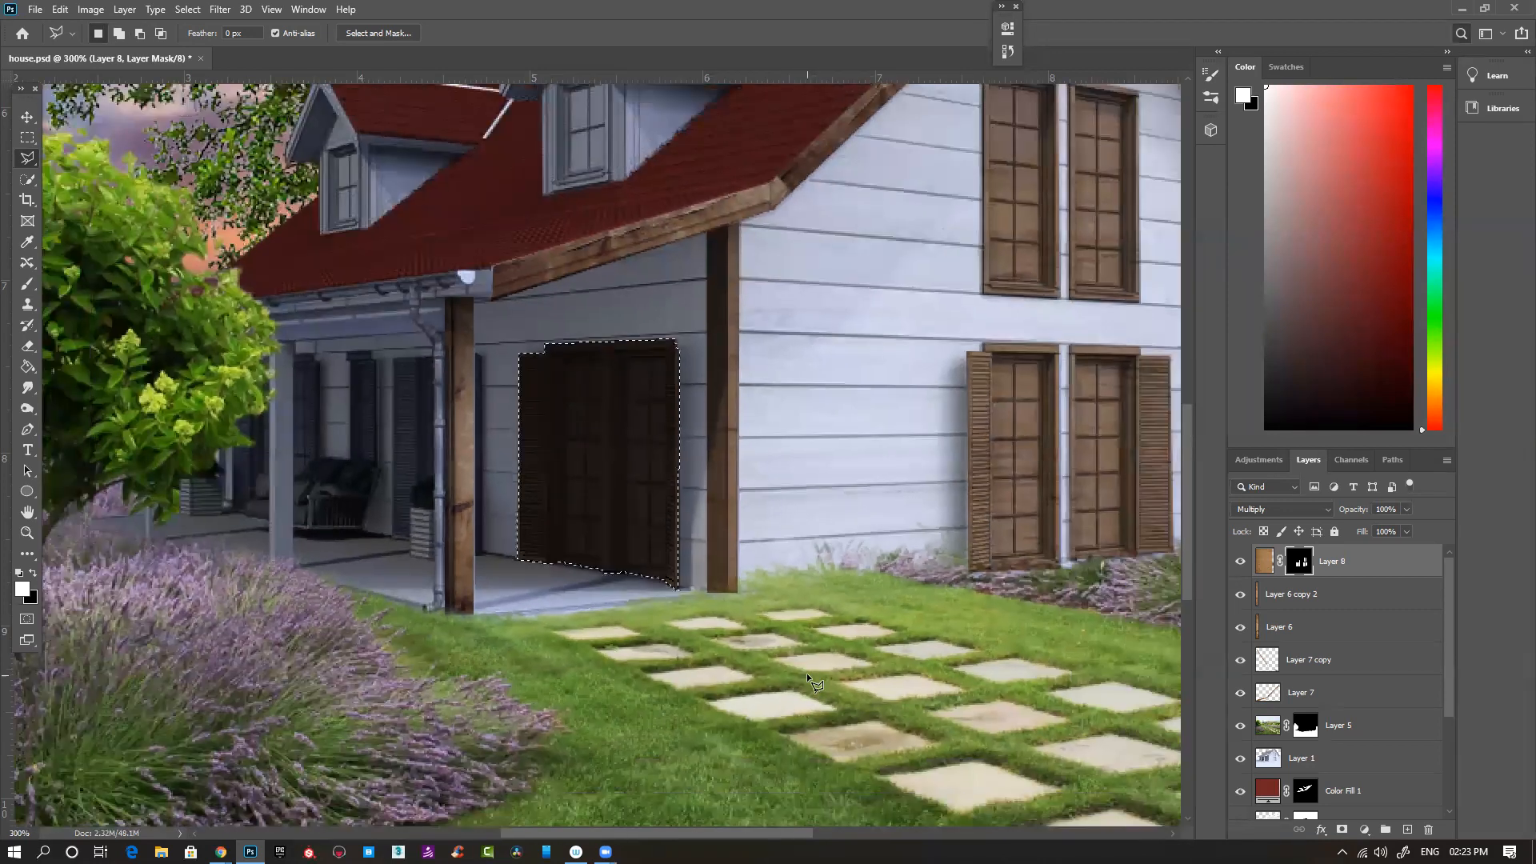
key("ctrl+1")
left_click(1241, 562)
left_click(1241, 563)
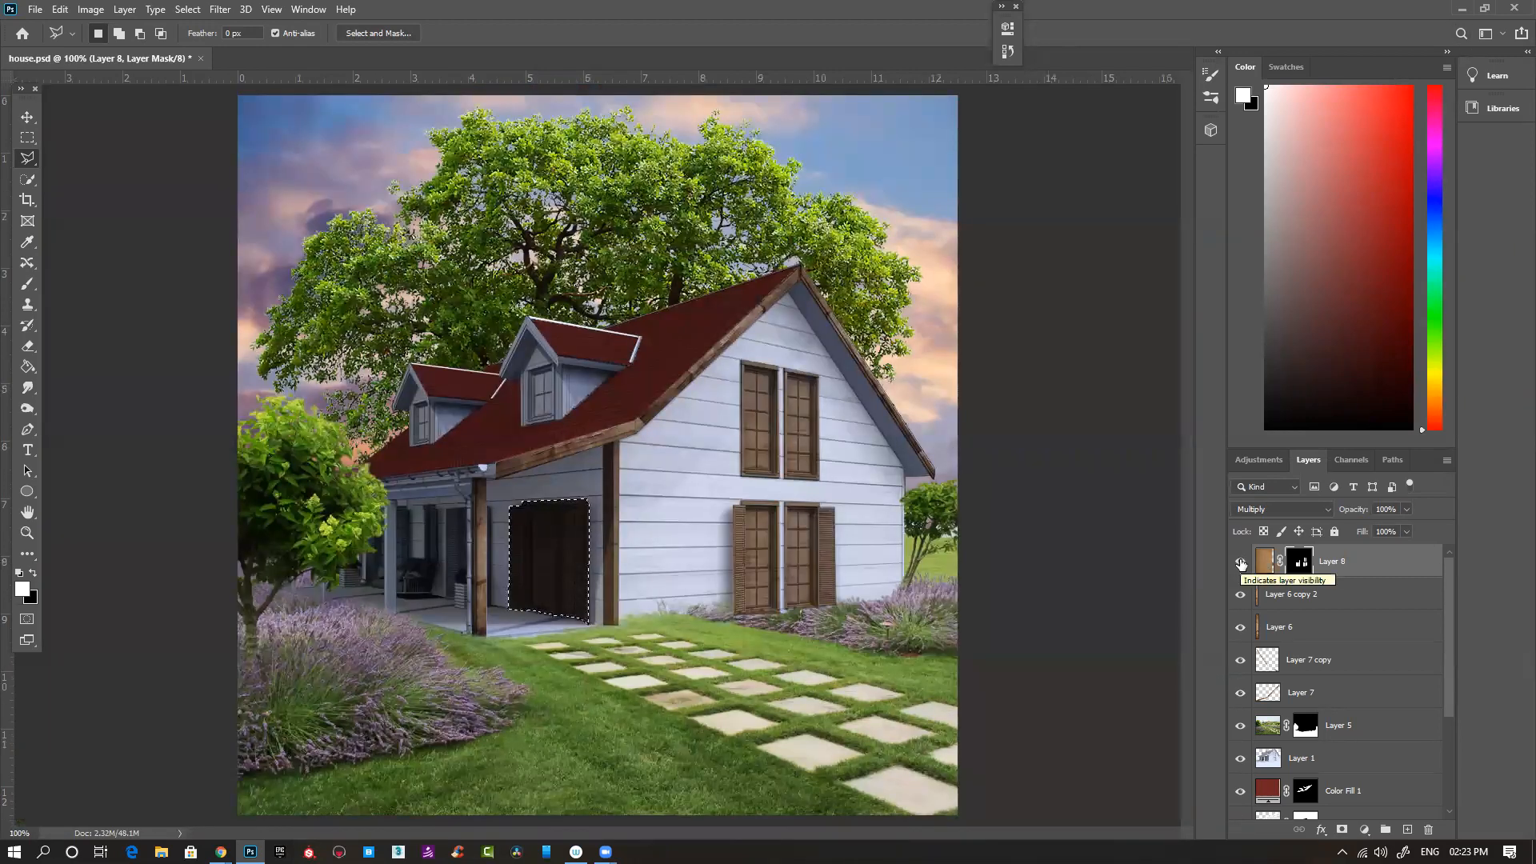
key("ctrl+d")
- Outline the dark porch shutter beside the downpipe with the Polygonal Lasso, following the plant in front of it
left_click(444, 526, "ctrl")
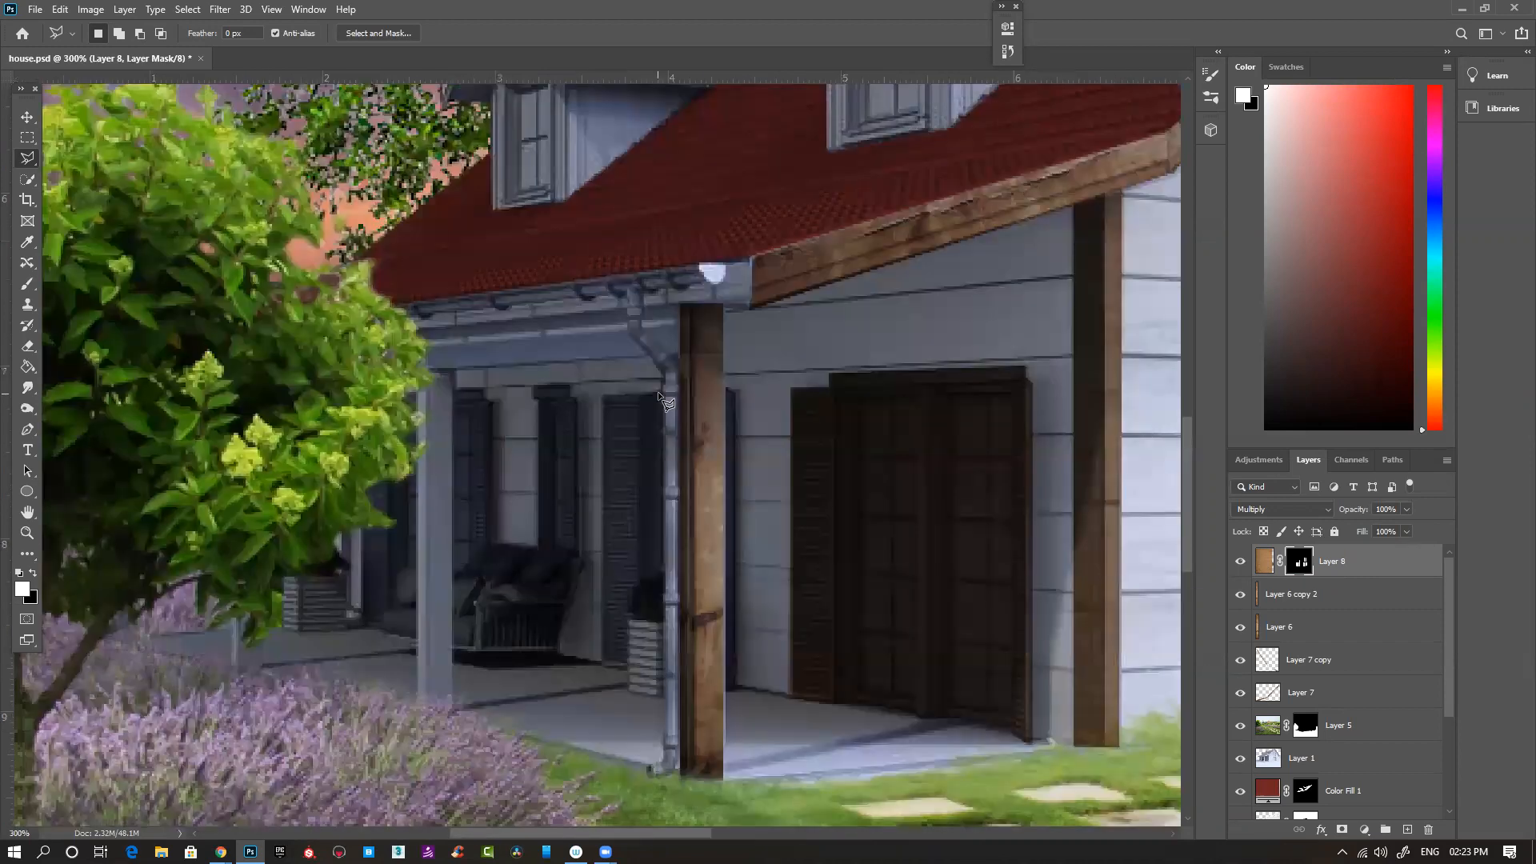
left_click(659, 393)
left_click(602, 394)
left_click(602, 666)
left_click(635, 615)
left_click(630, 604)
left_click(641, 580)
left_click(662, 572)
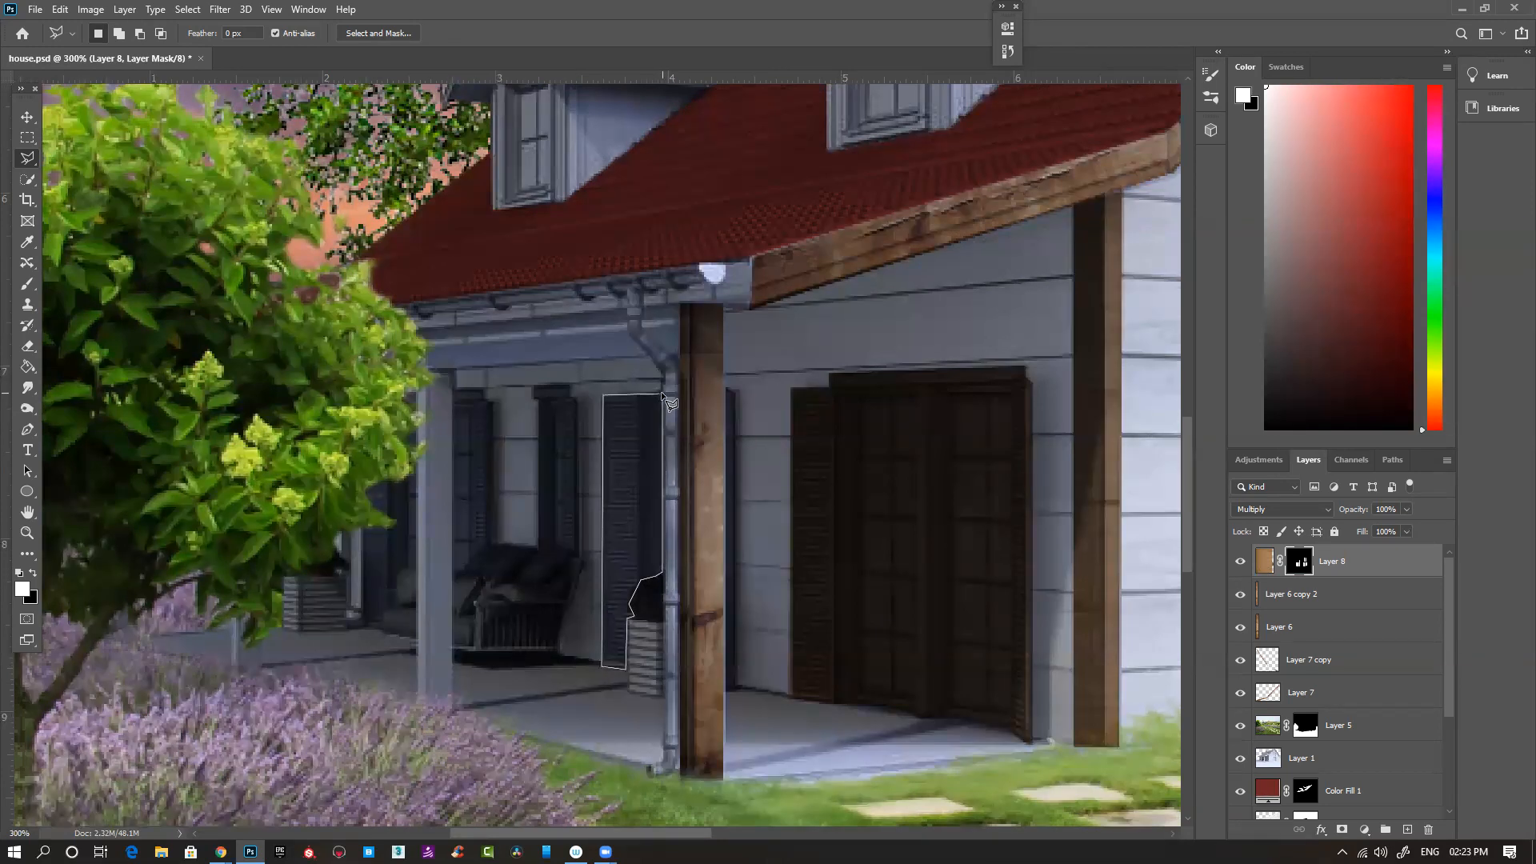
double_click(661, 392)
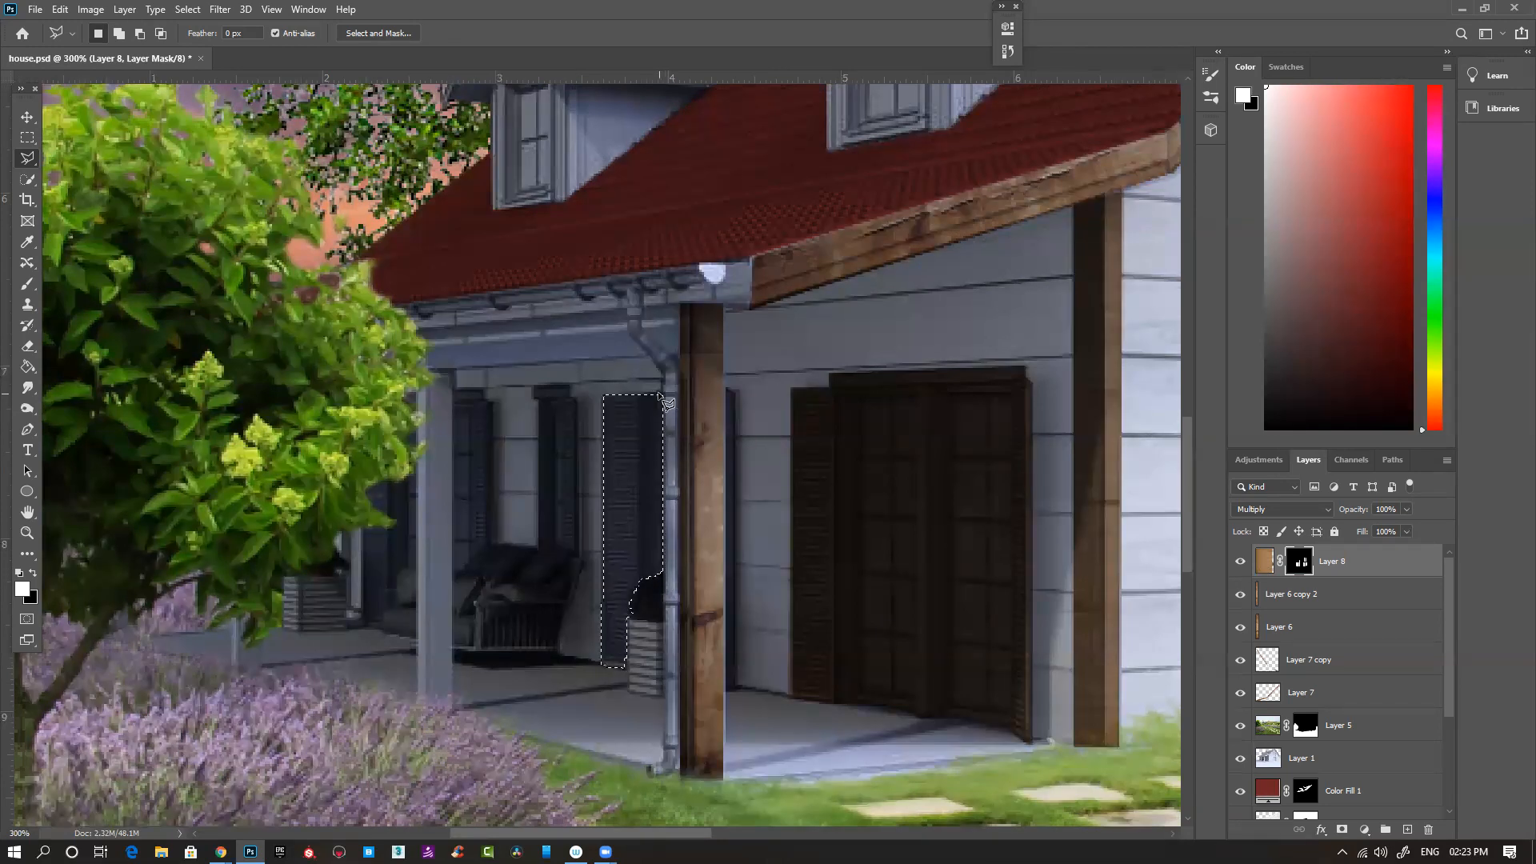
- Fill the porch shutter selection with white on Layer 8's mask and deselect
key("alt+Delete")
key("ctrl+d")
left_click_drag(647, 464, 676, 466)
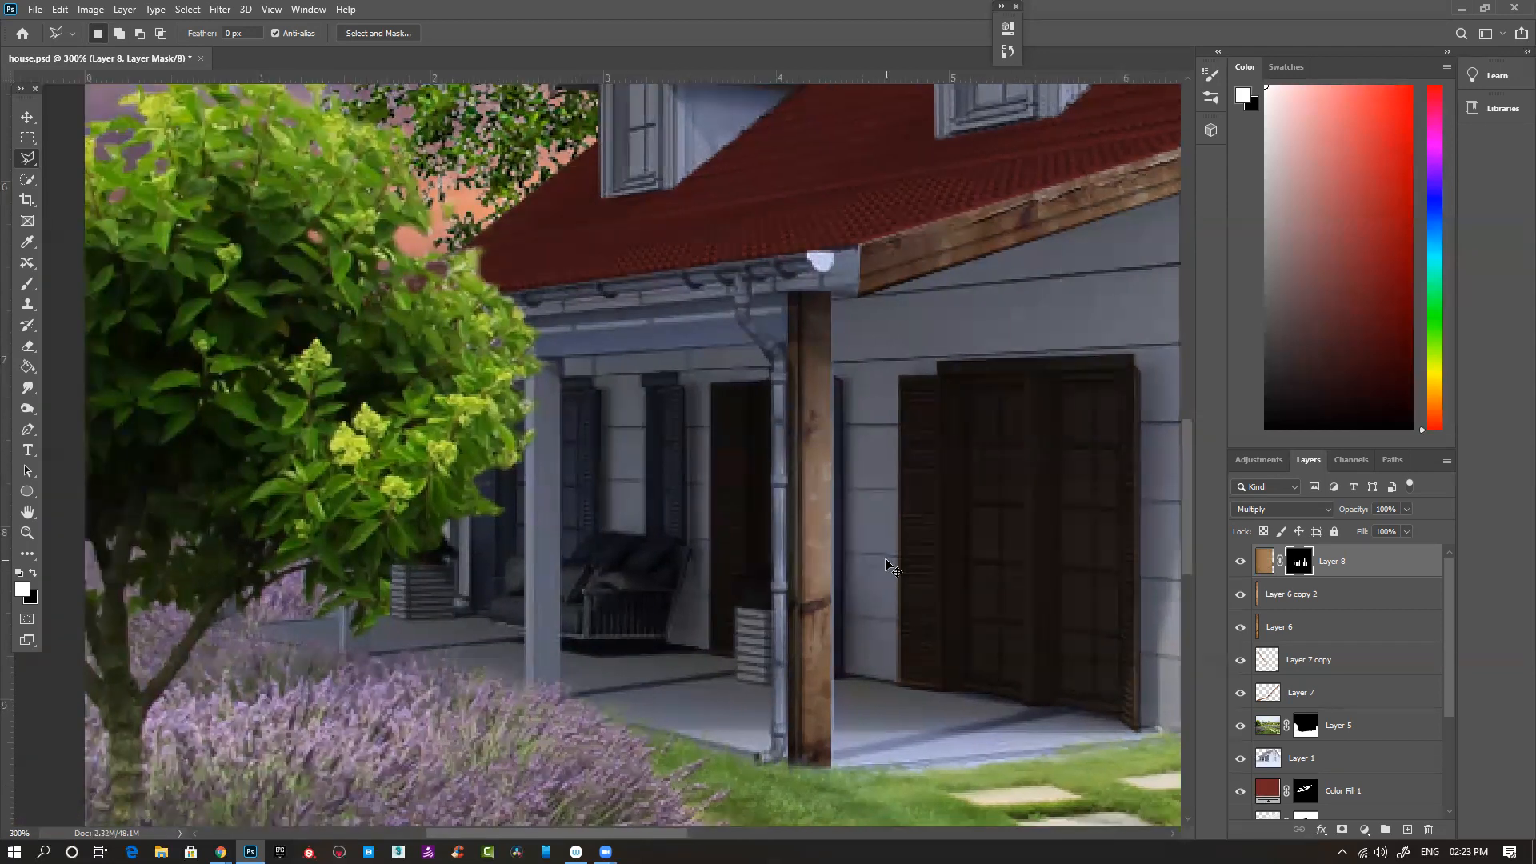
- Outline the larger dormer, including its window front, side wall and roof trim, with the Polygonal Lasso
key("ctrl+minus")
key("ctrl+minus")
key("ctrl+minus")
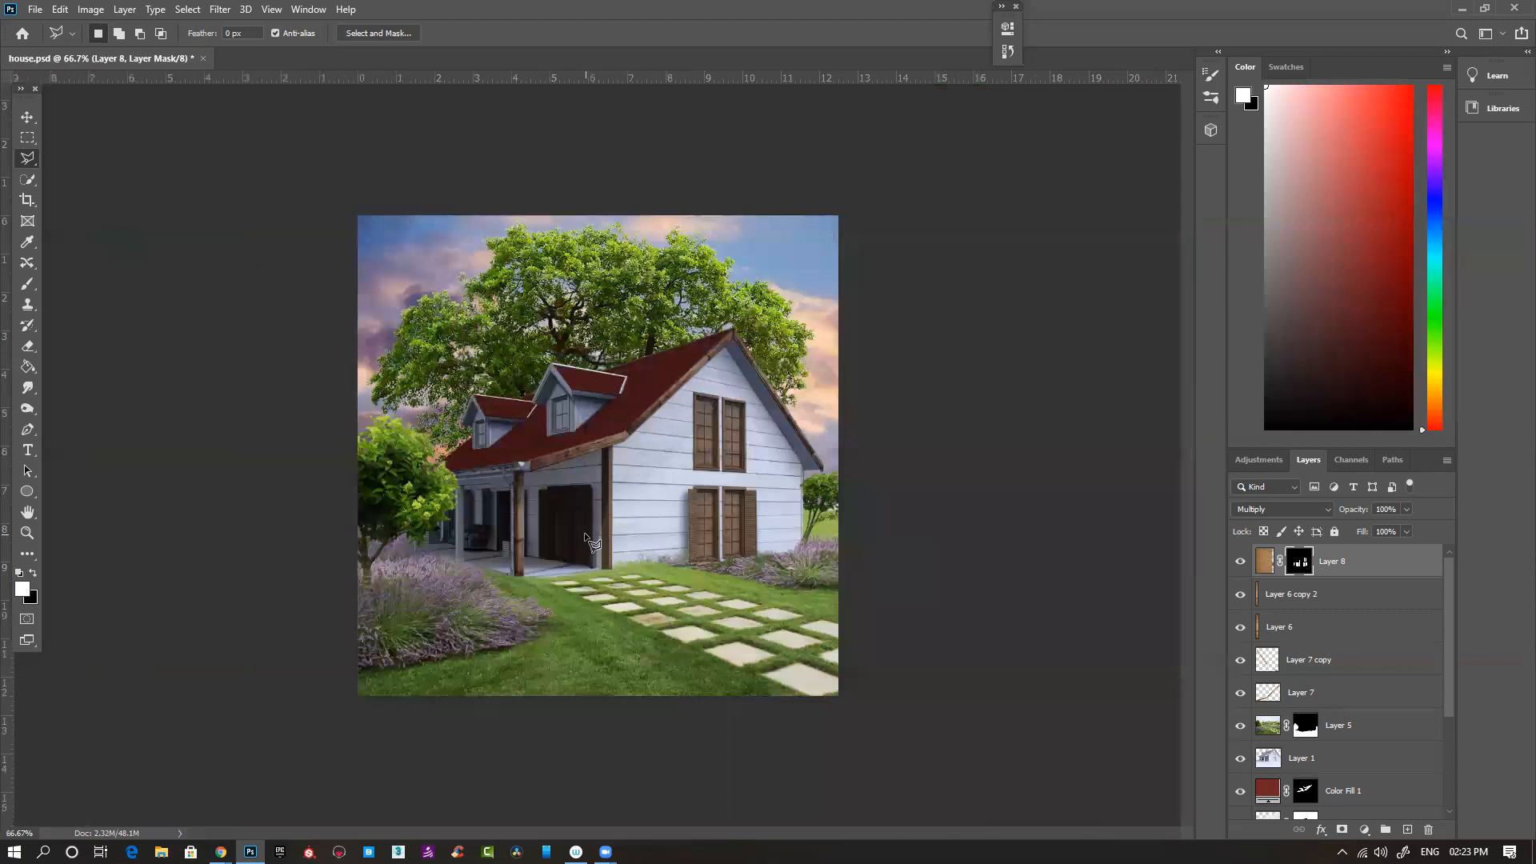
key("ctrl+plus")
key("ctrl+plus")
key("ctrl+plus")
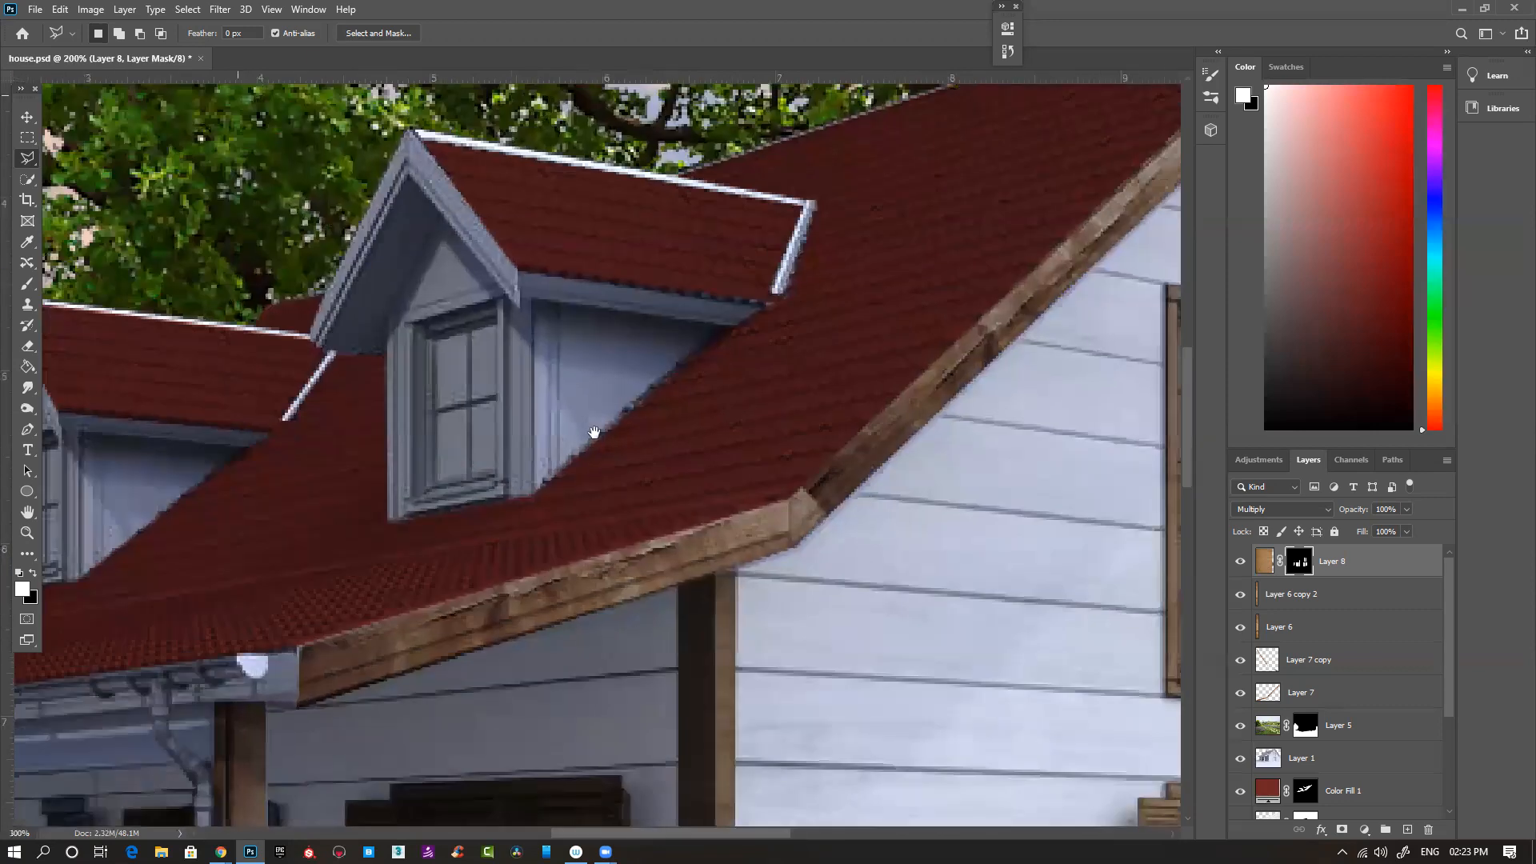
key("ctrl+plus")
left_click(764, 445)
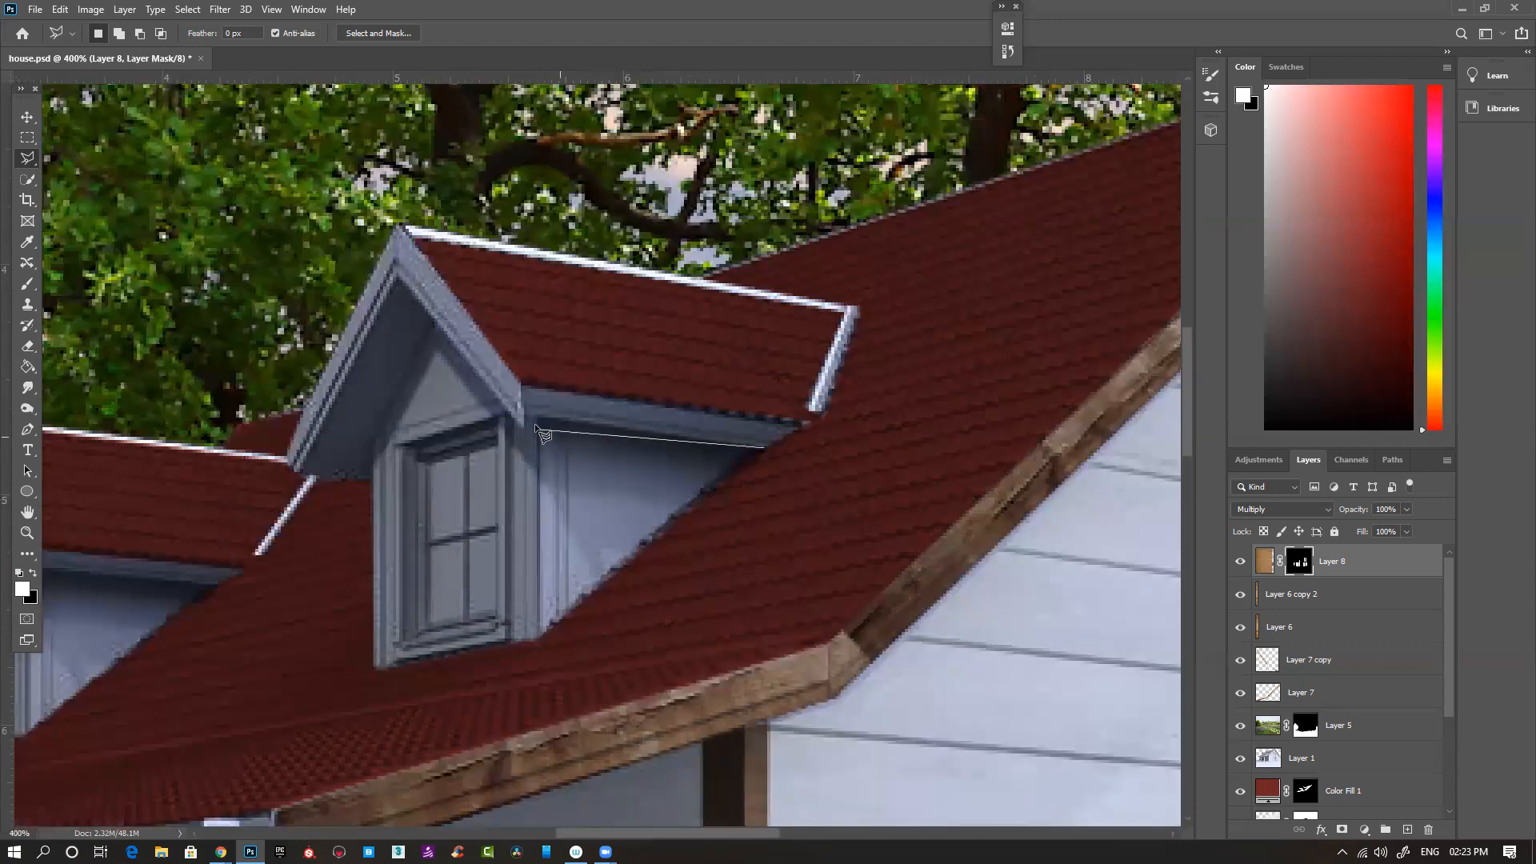
left_click(534, 641)
left_click(374, 670)
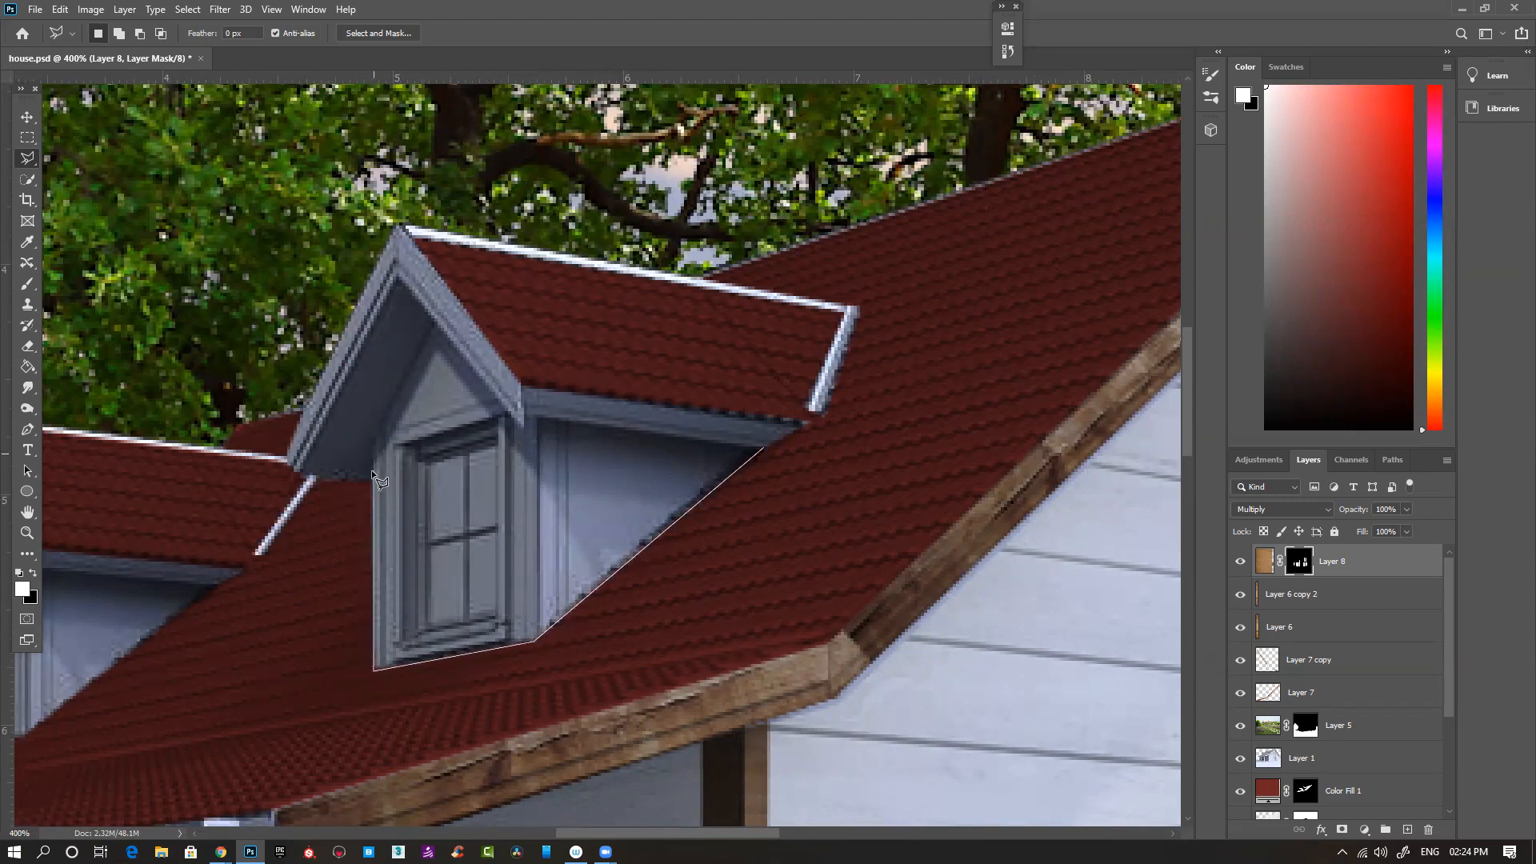
left_click(369, 480)
left_click(398, 224)
left_click(856, 305)
left_click(820, 414)
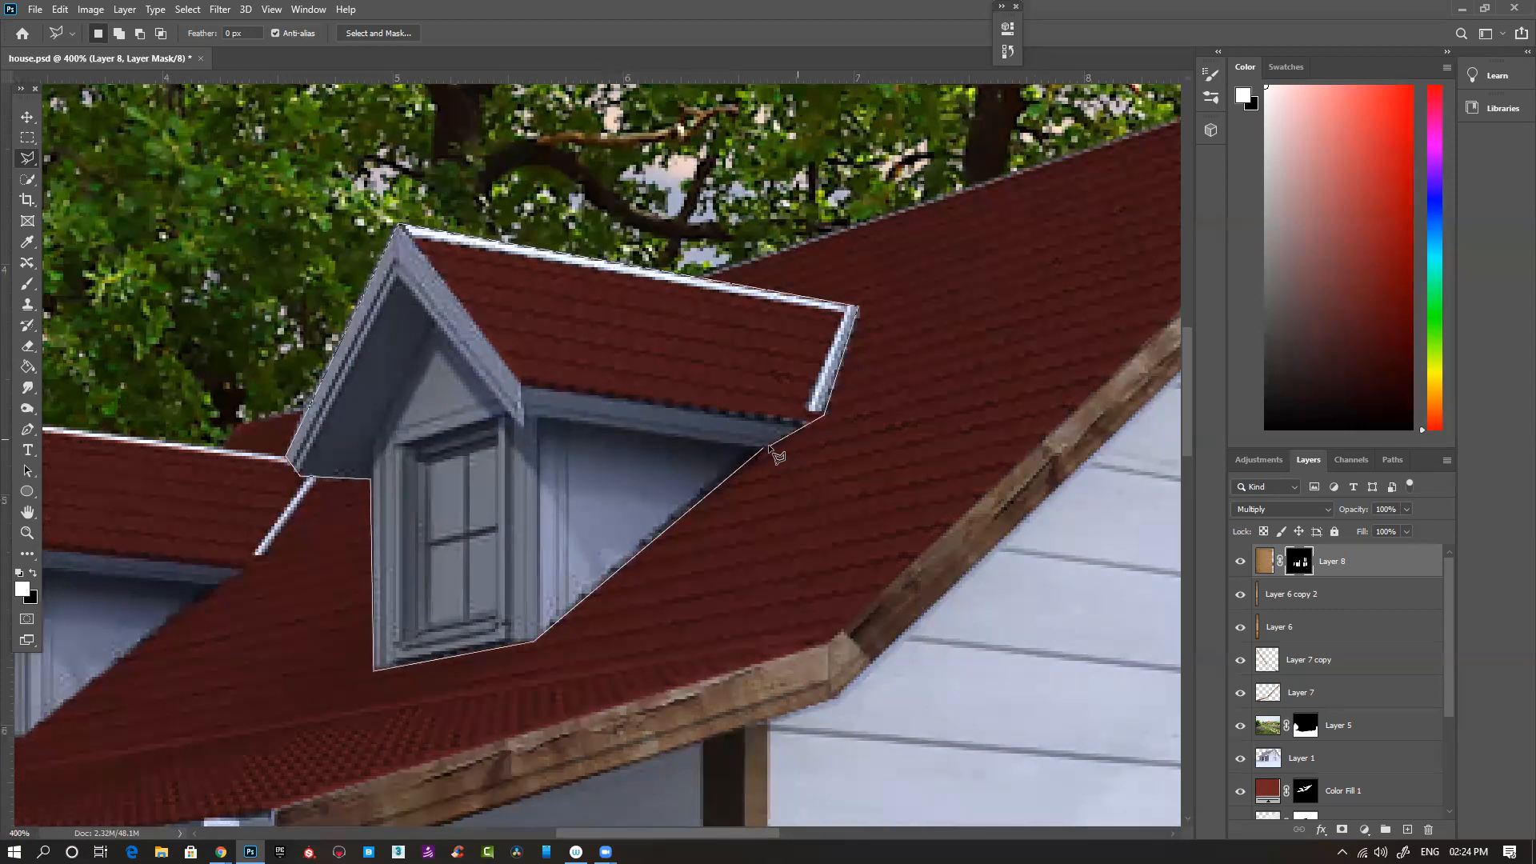
left_click(771, 447)
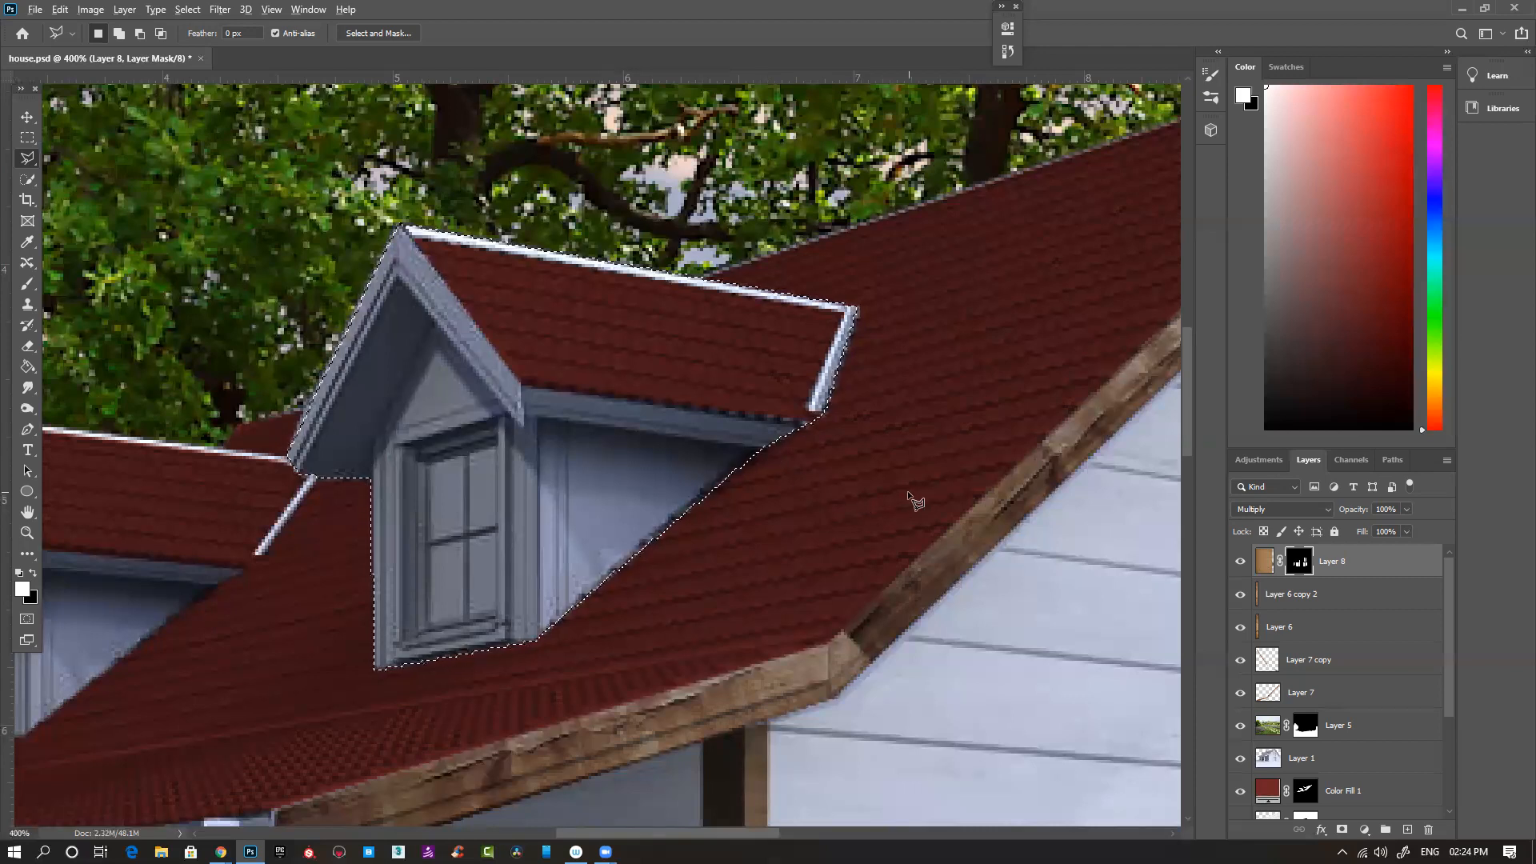
- Fill the larger dormer selection with white on Layer 8's mask and exclude its roof tiles from the selection
key("alt+BackSpace")
key("ctrl+minus")
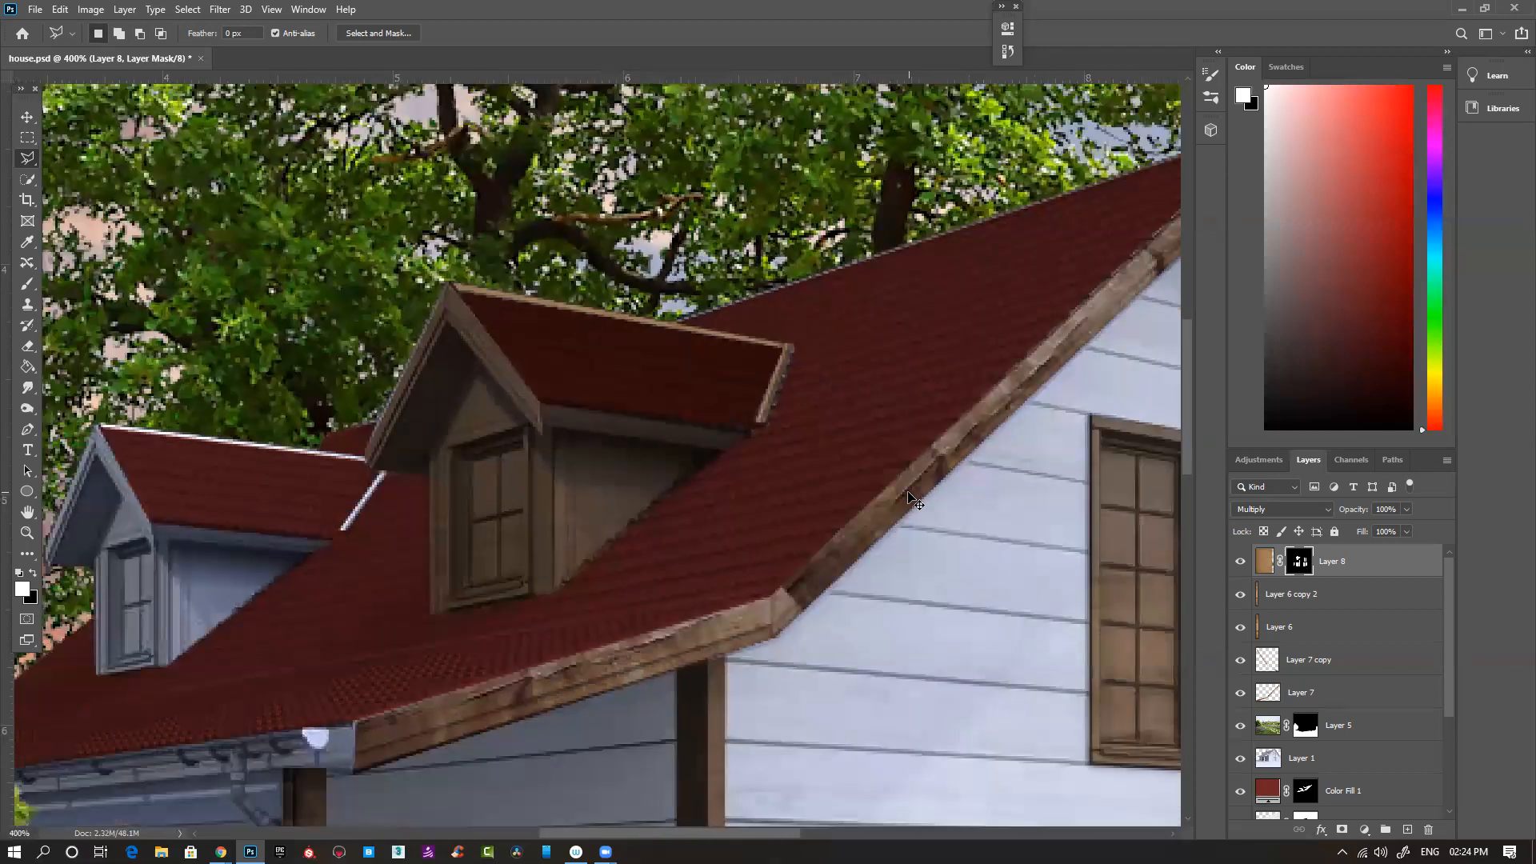
key("ctrl+minus")
key("ctrl+minus")
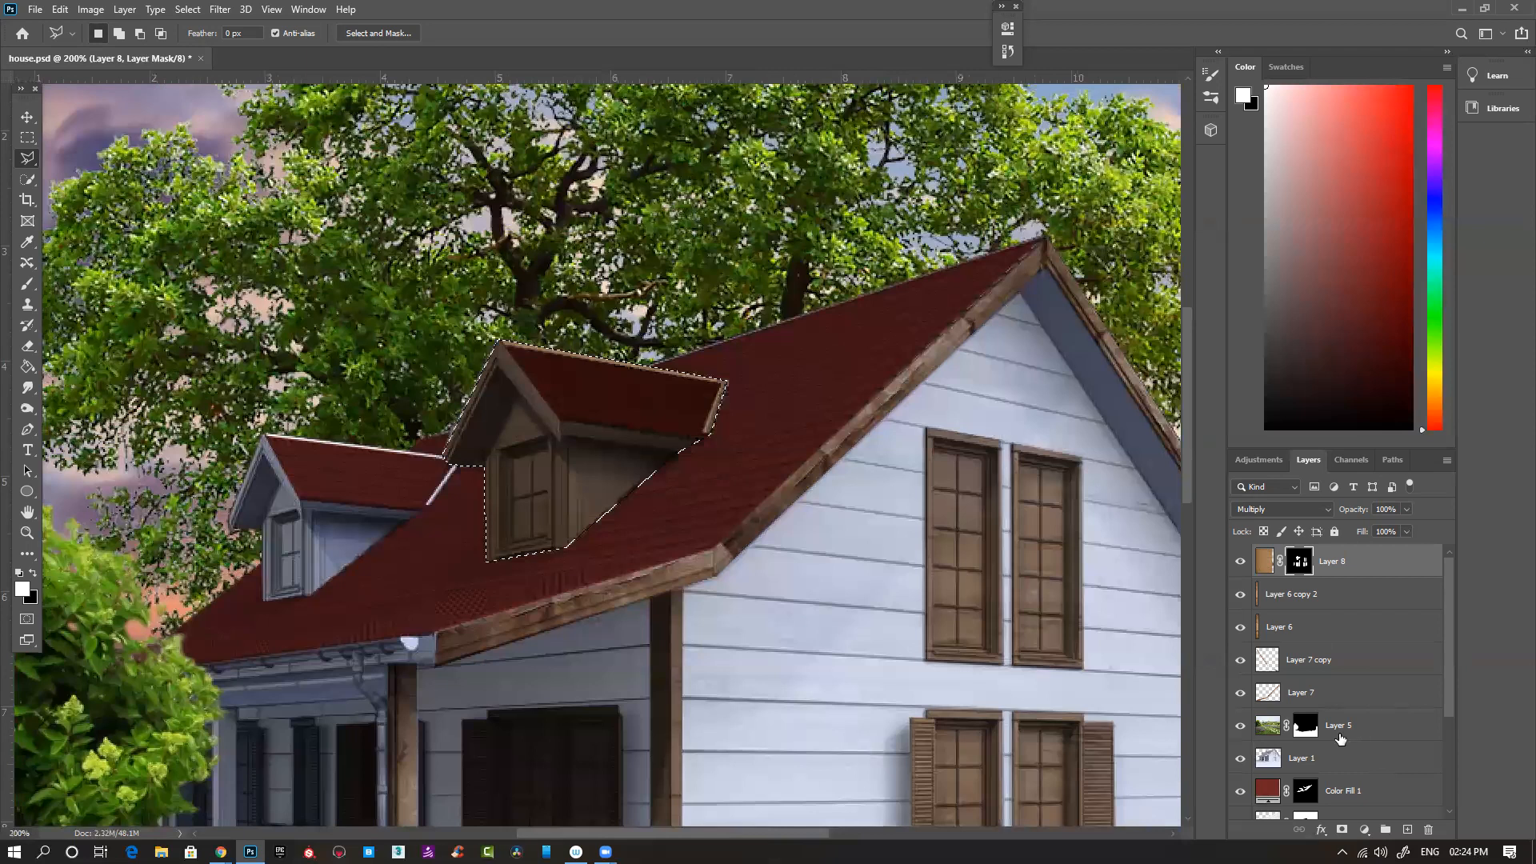
scroll(1340, 737, "down", 2)
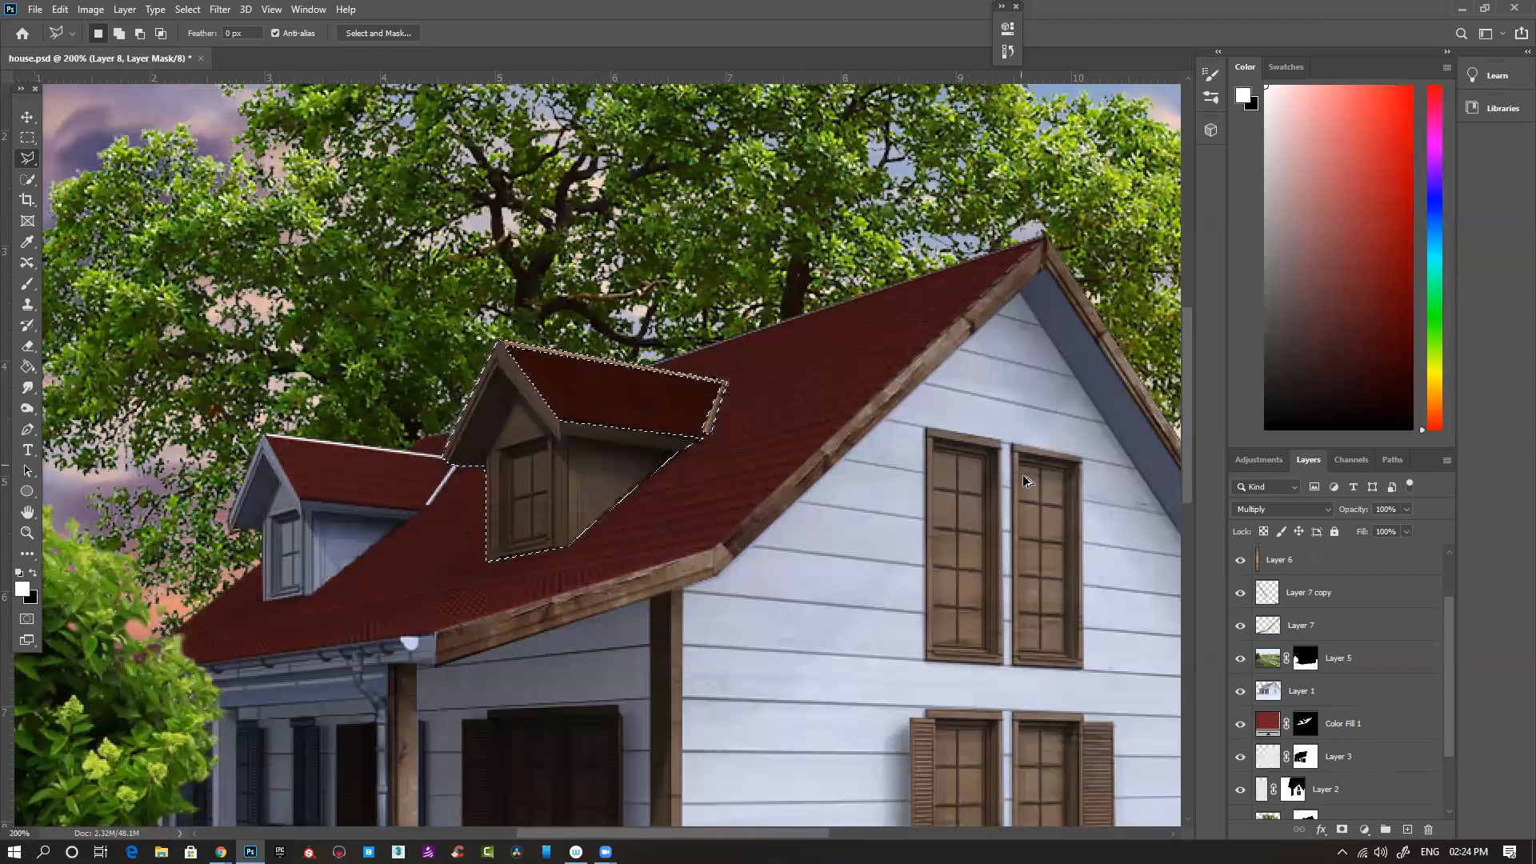
scroll(1348, 647, "up", 2)
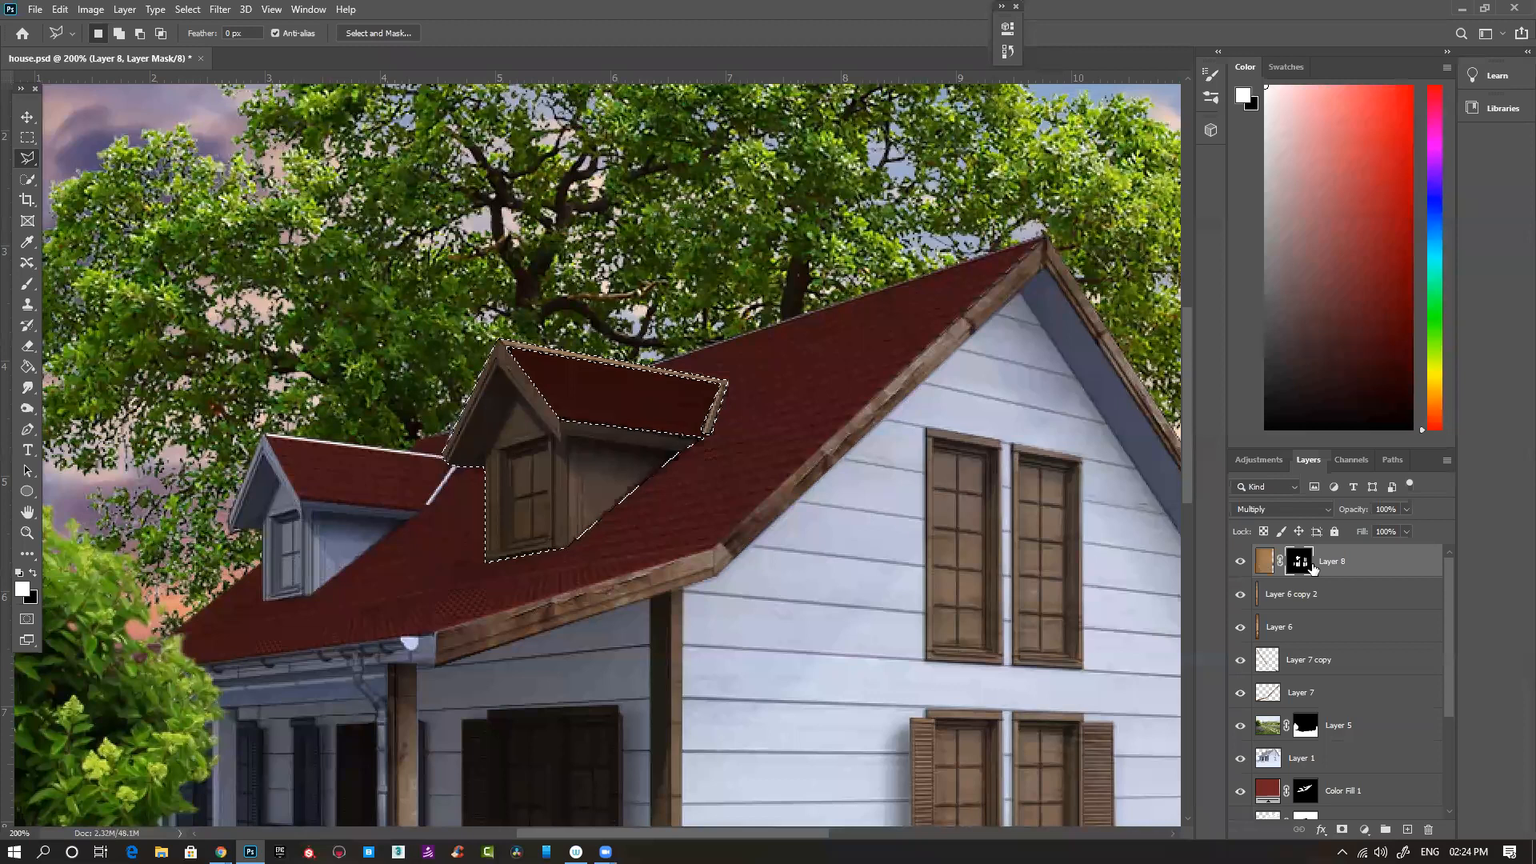
key("ctrl+i")
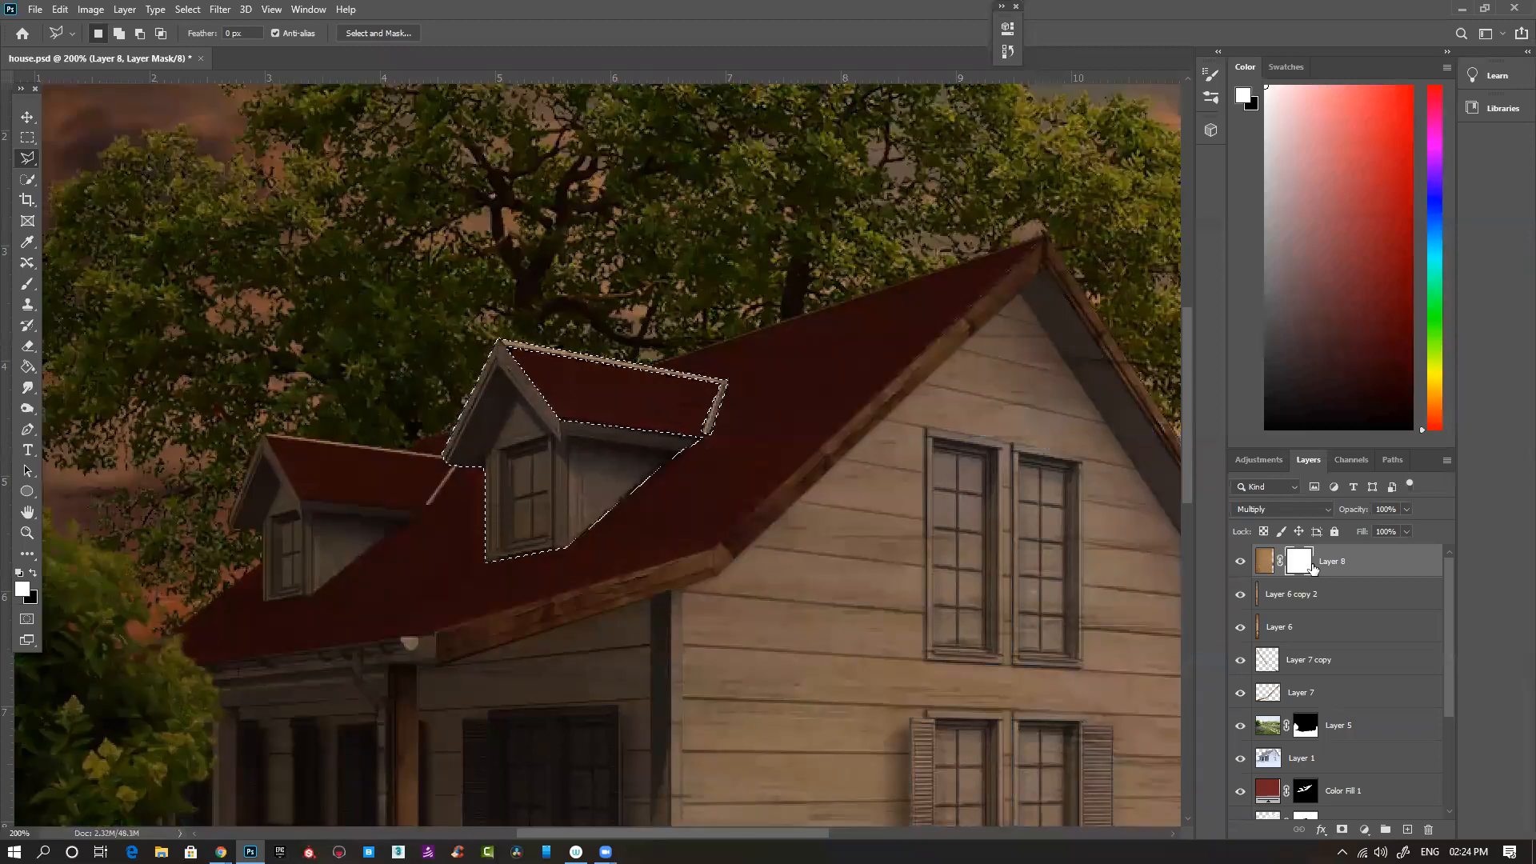
key("ctrl+i")
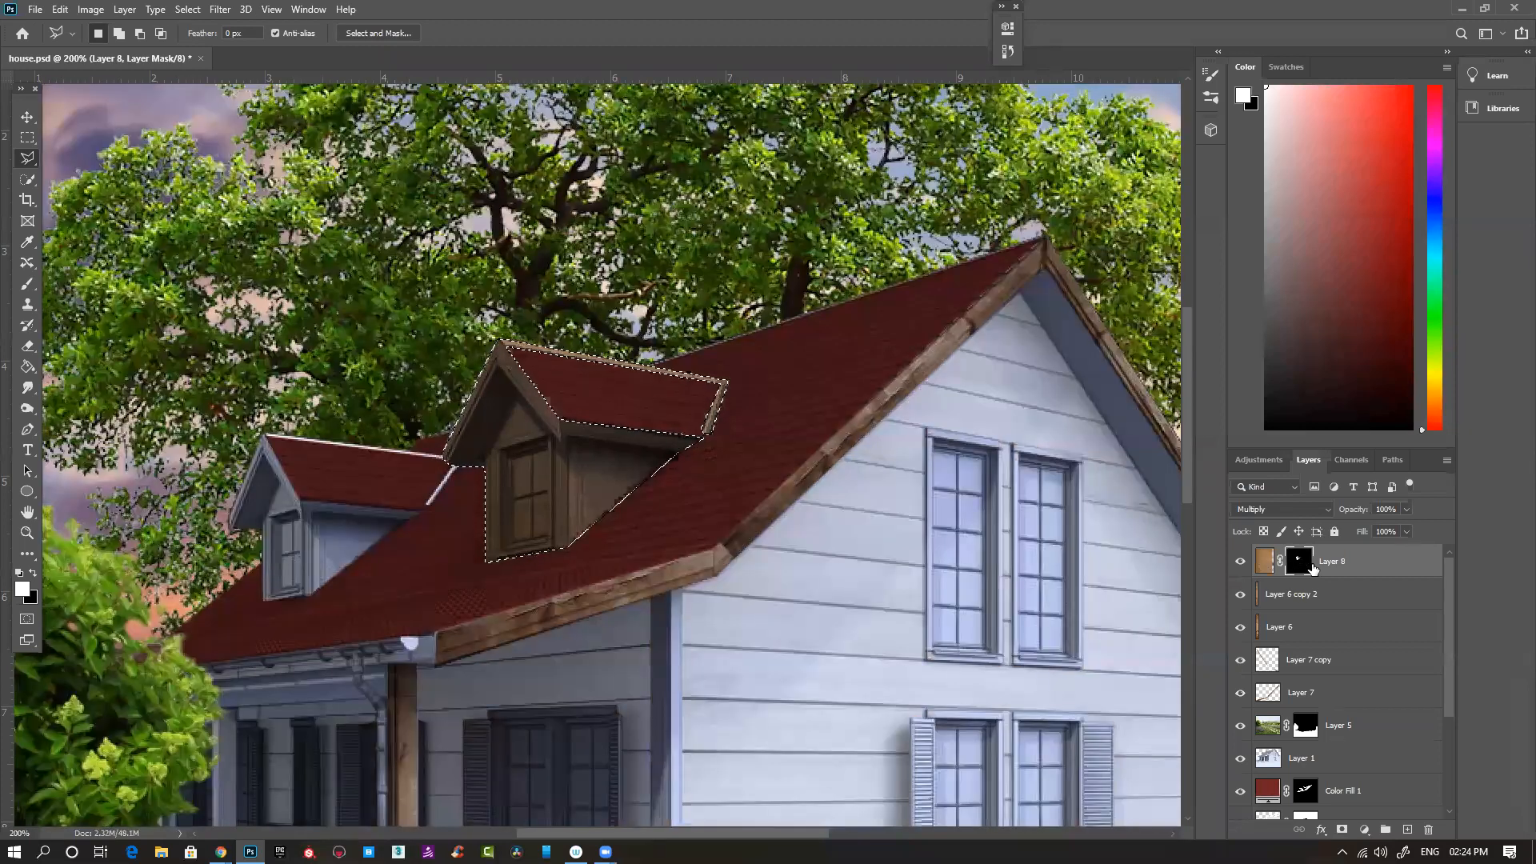
key("ctrl+z")
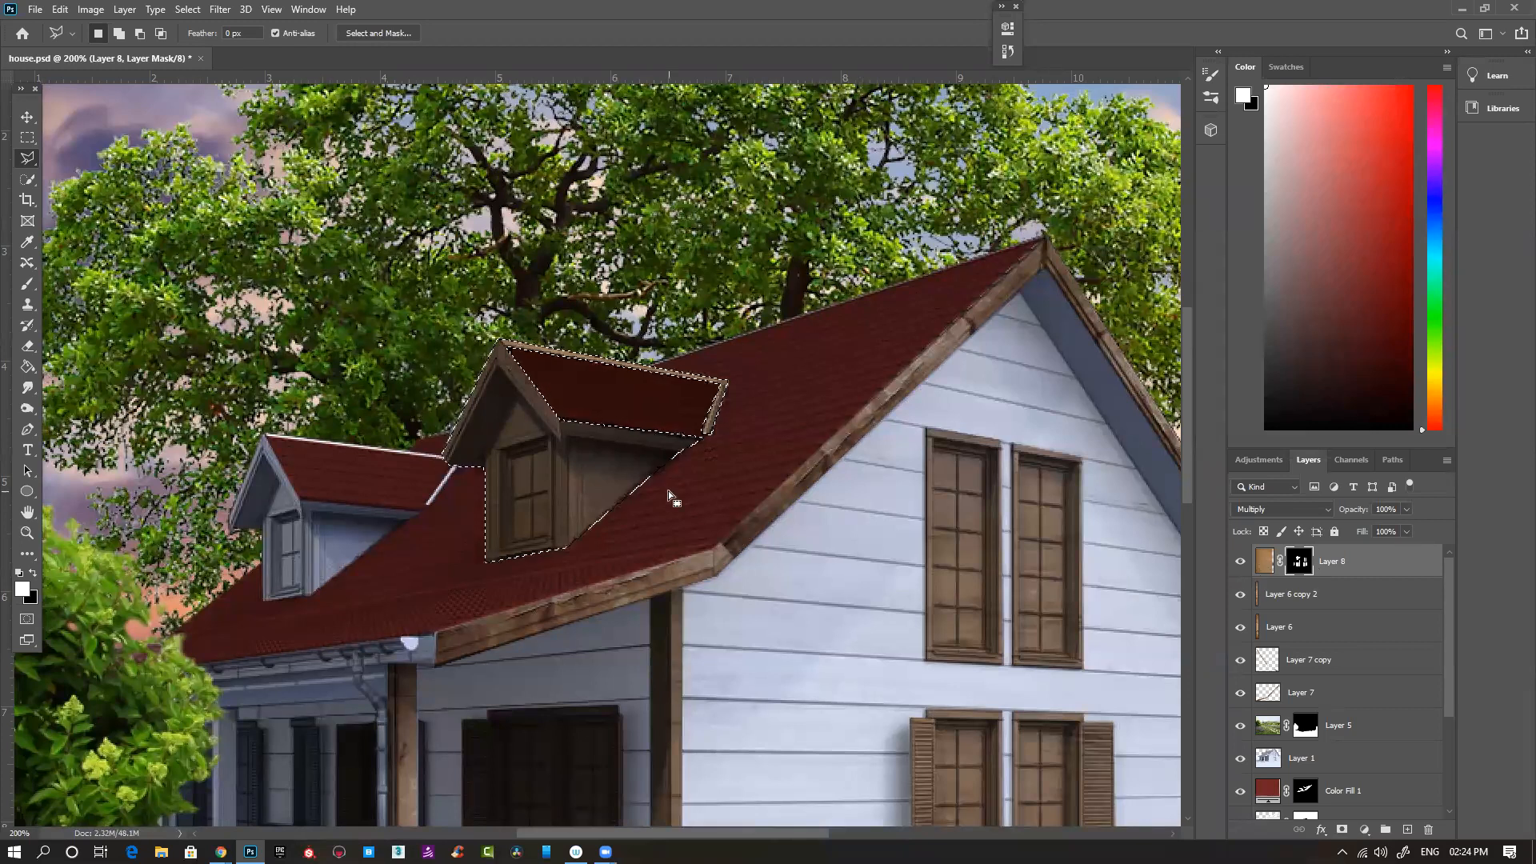
- Set up the Brush with black as the foreground color and the Soft Round tip at 0% hardness
key("b")
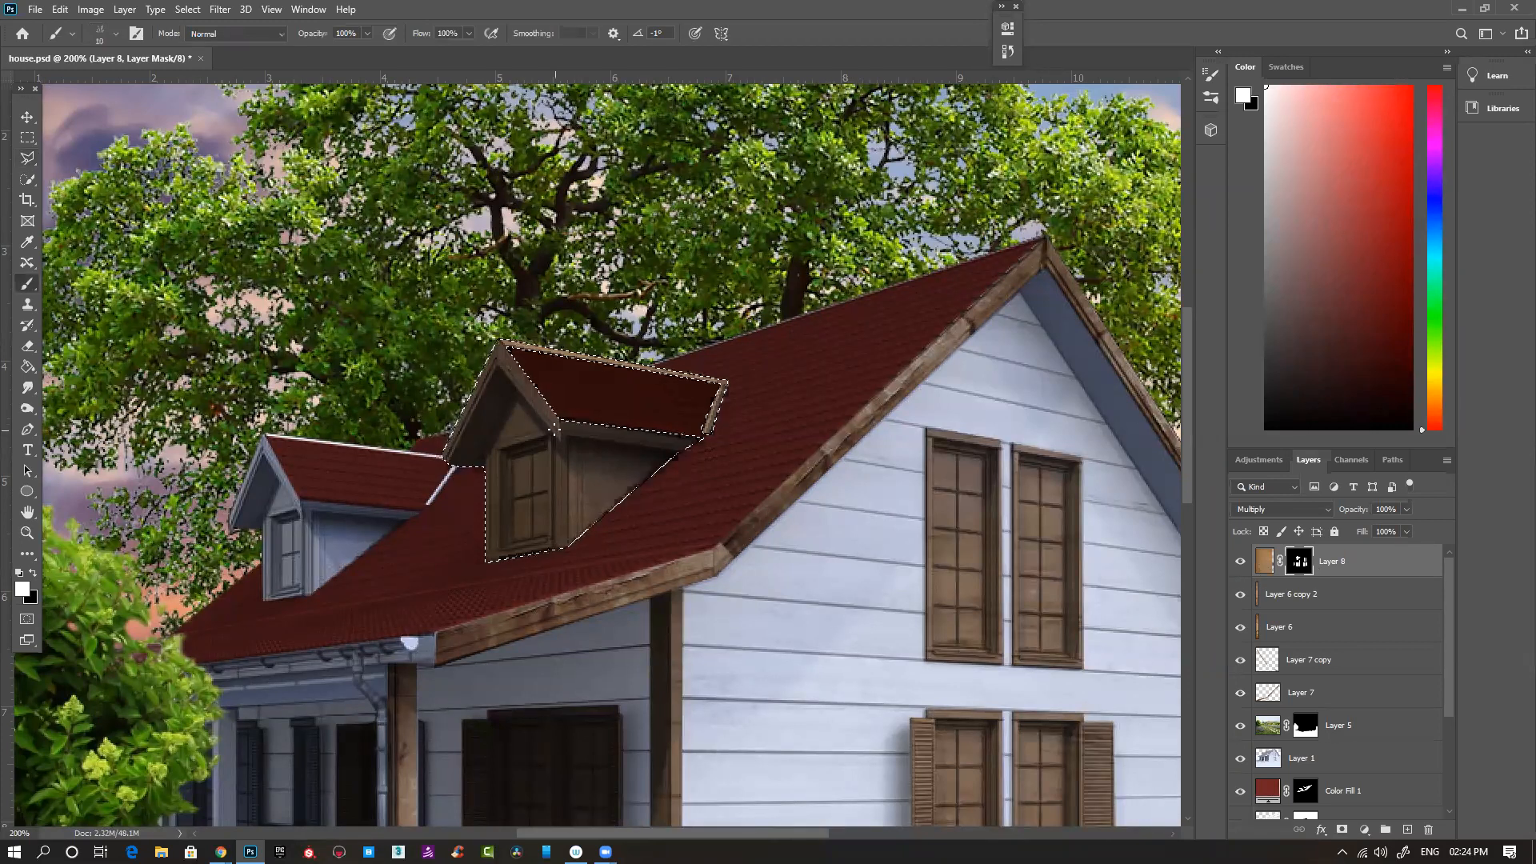
key("x")
key("]")
key("]")
key("]")
key("]")
key("]")
key("]")
key("]")
key("]")
key("]")
key("]")
key("]")
key("]")
key("]")
key("]")
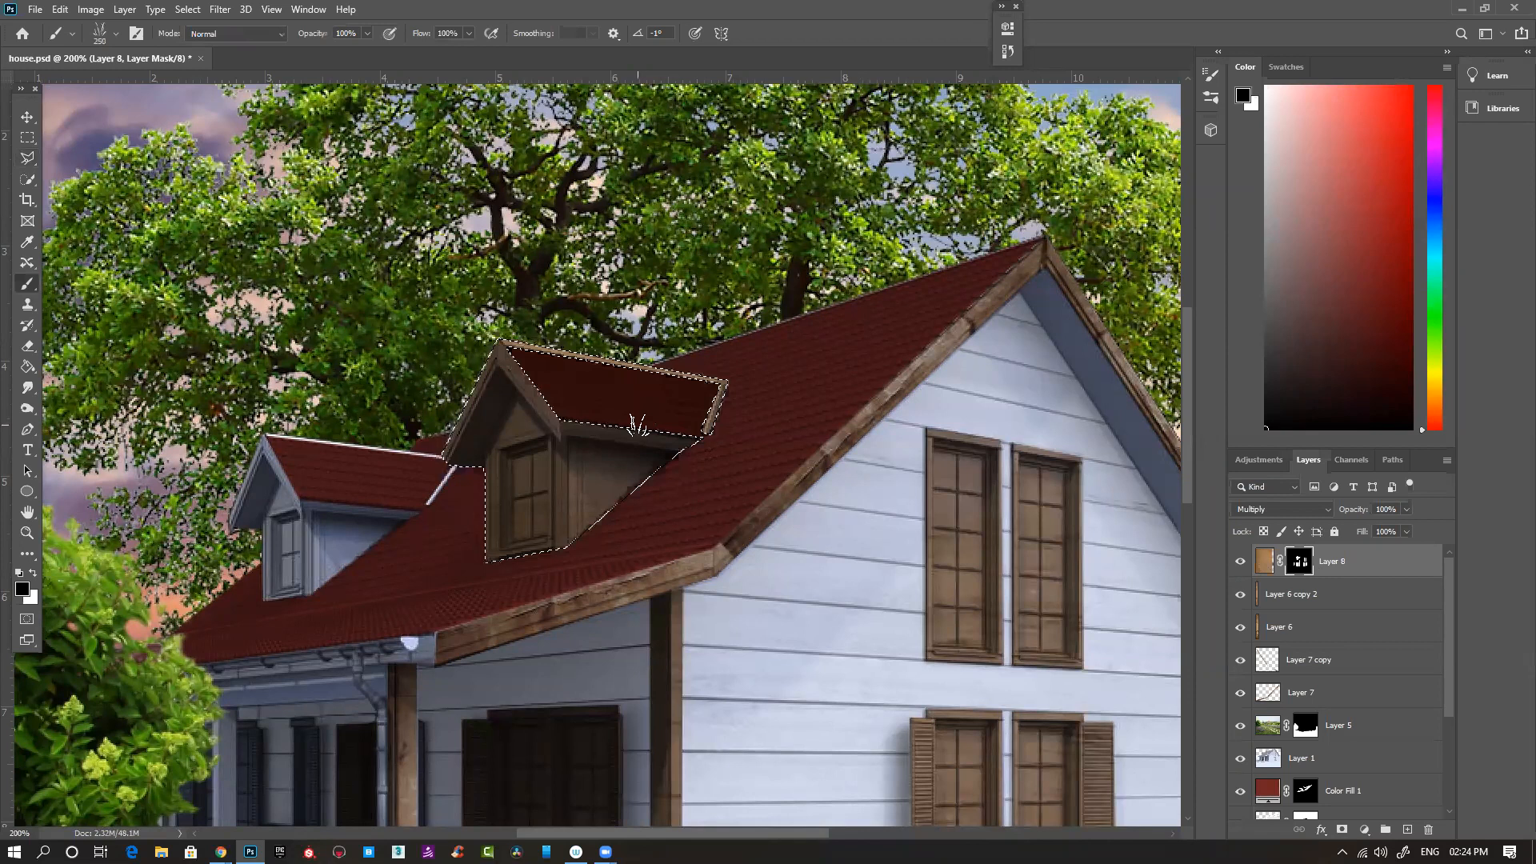
right_click(637, 424)
left_click_drag(1223, 669, 1218, 336)
left_click(766, 373)
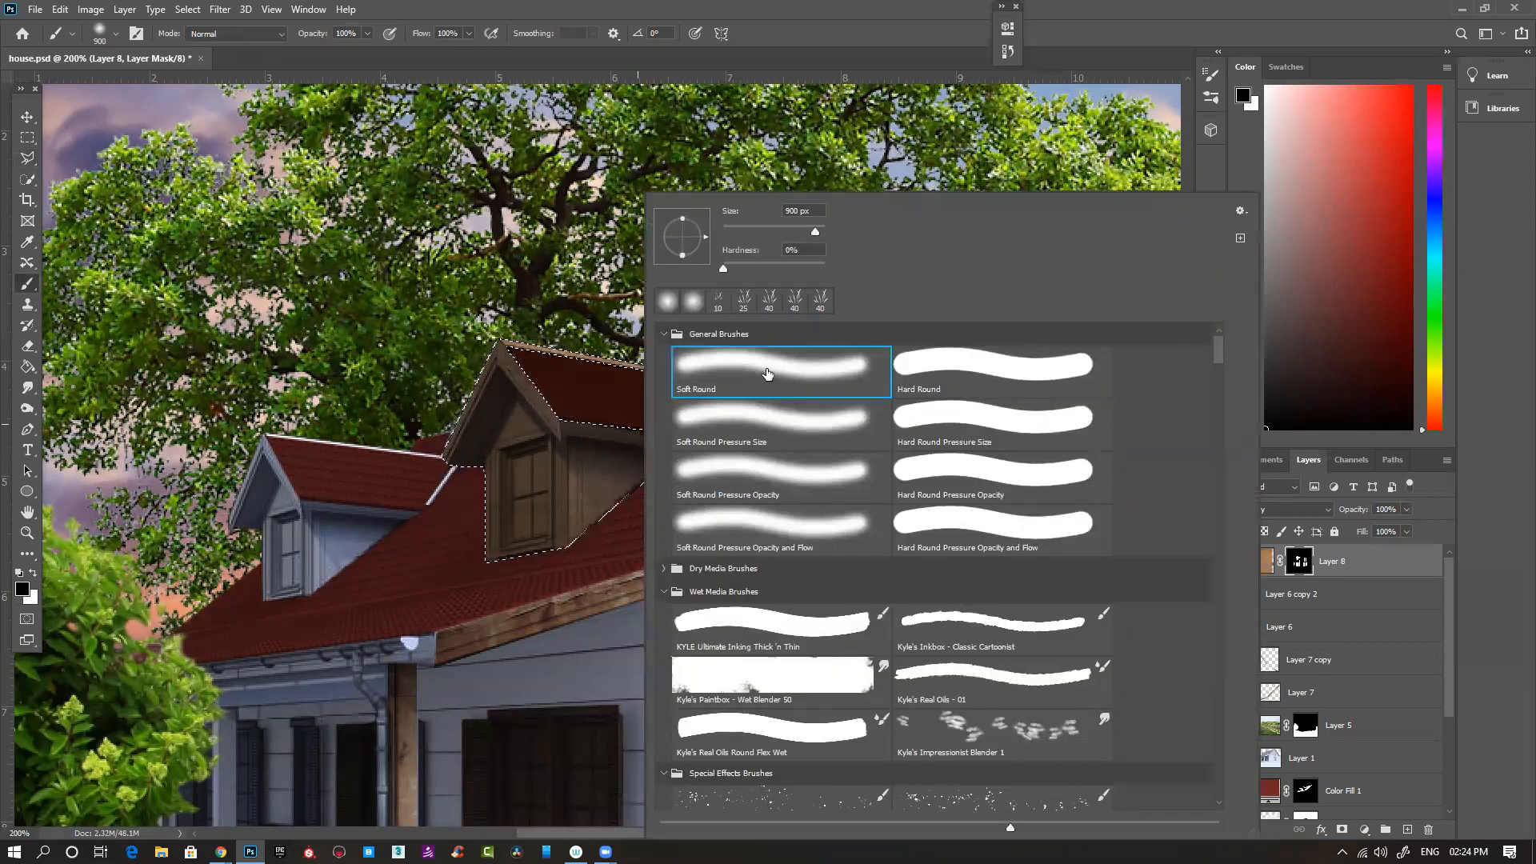
left_click(455, 273)
- Reduce the brush to 70 px and paint black over the larger dormer's roof tiles on Layer 8's mask
key("bracketleft")
key("bracketleft")
key("bracketleft")
key("bracketleft")
key("bracketleft")
key("bracketleft")
key("bracketleft")
key("bracketleft")
key("bracketleft")
key("bracketleft")
key("bracketleft")
key("bracketleft")
key("bracketleft")
key("bracketleft")
key("bracketleft")
mouse_move(712, 376)
left_mouse_down()
mouse_move(468, 358)
mouse_move(634, 368)
mouse_move(716, 413)
mouse_move(638, 426)
left_mouse_up()
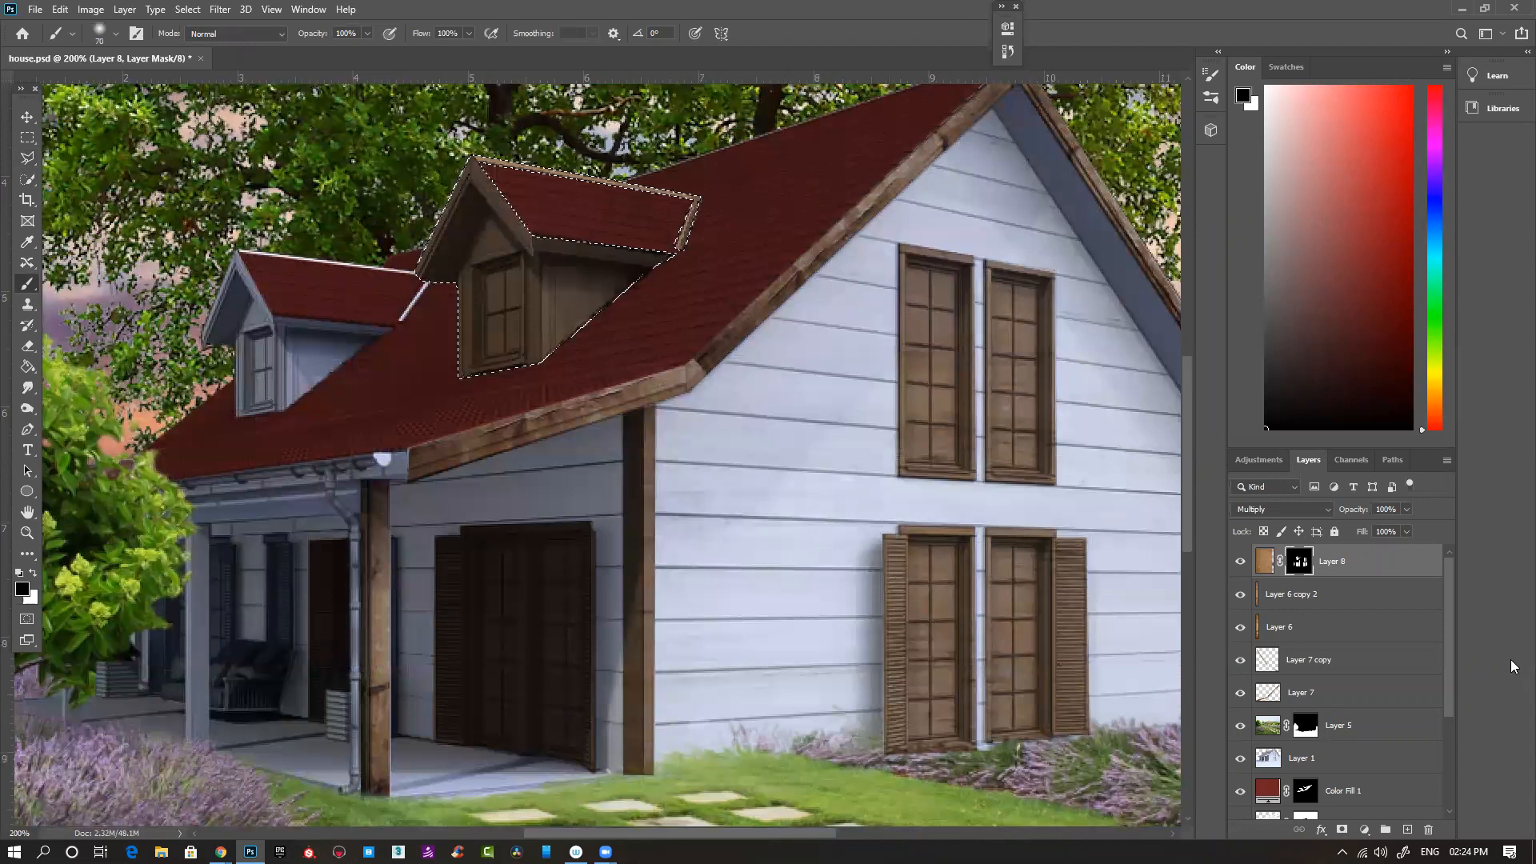
- Fill the entire Background layer with white to brighten the house
scroll(1353, 720, "down", 5)
left_click(1353, 804)
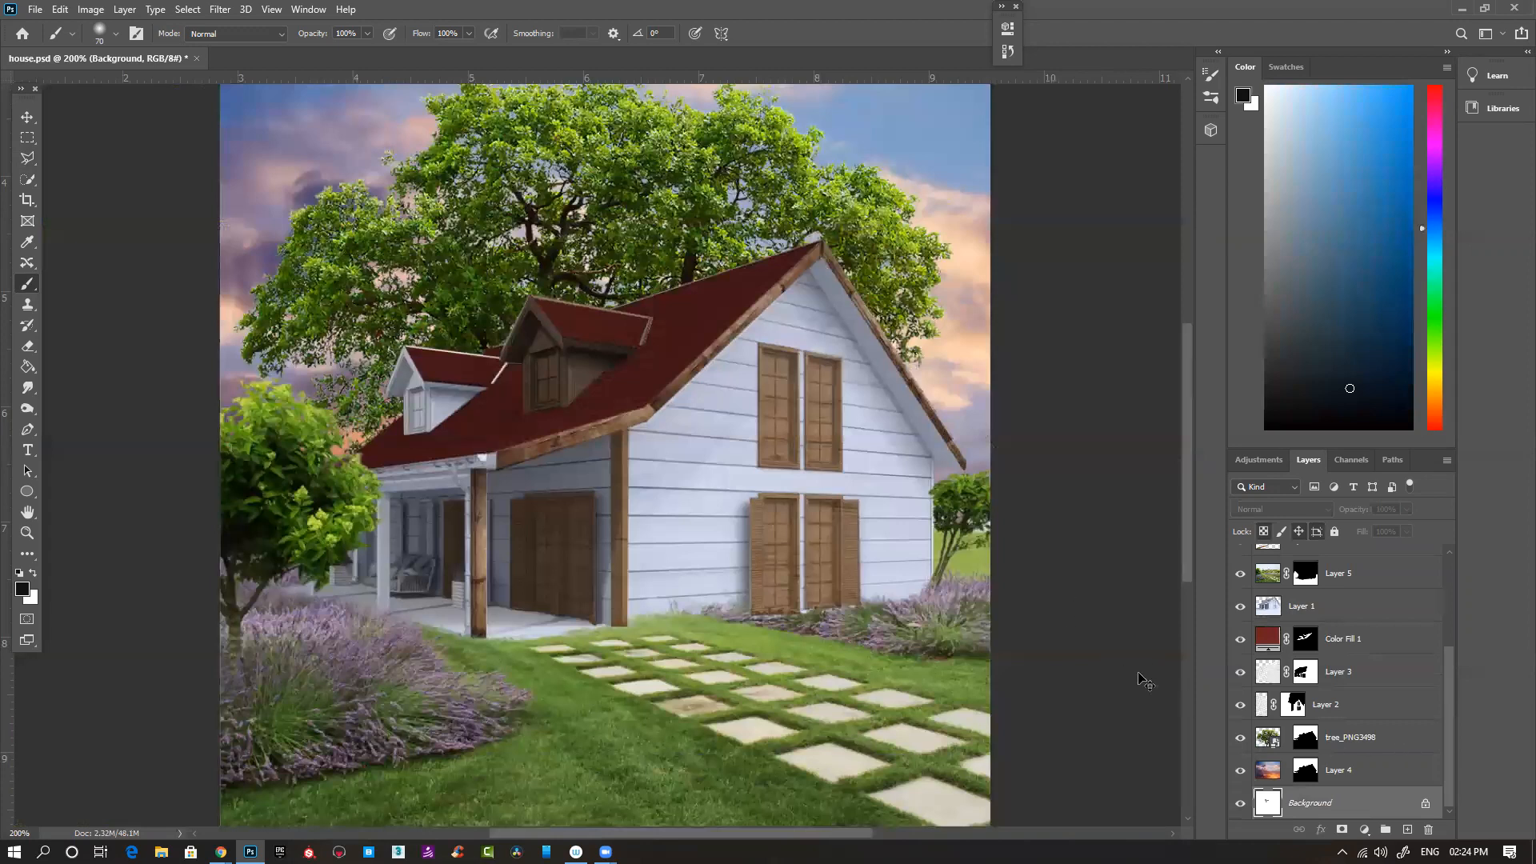
key("ctrl+minus")
key("ctrl+minus")
key("ctrl+minus")
key("ctrl+z")
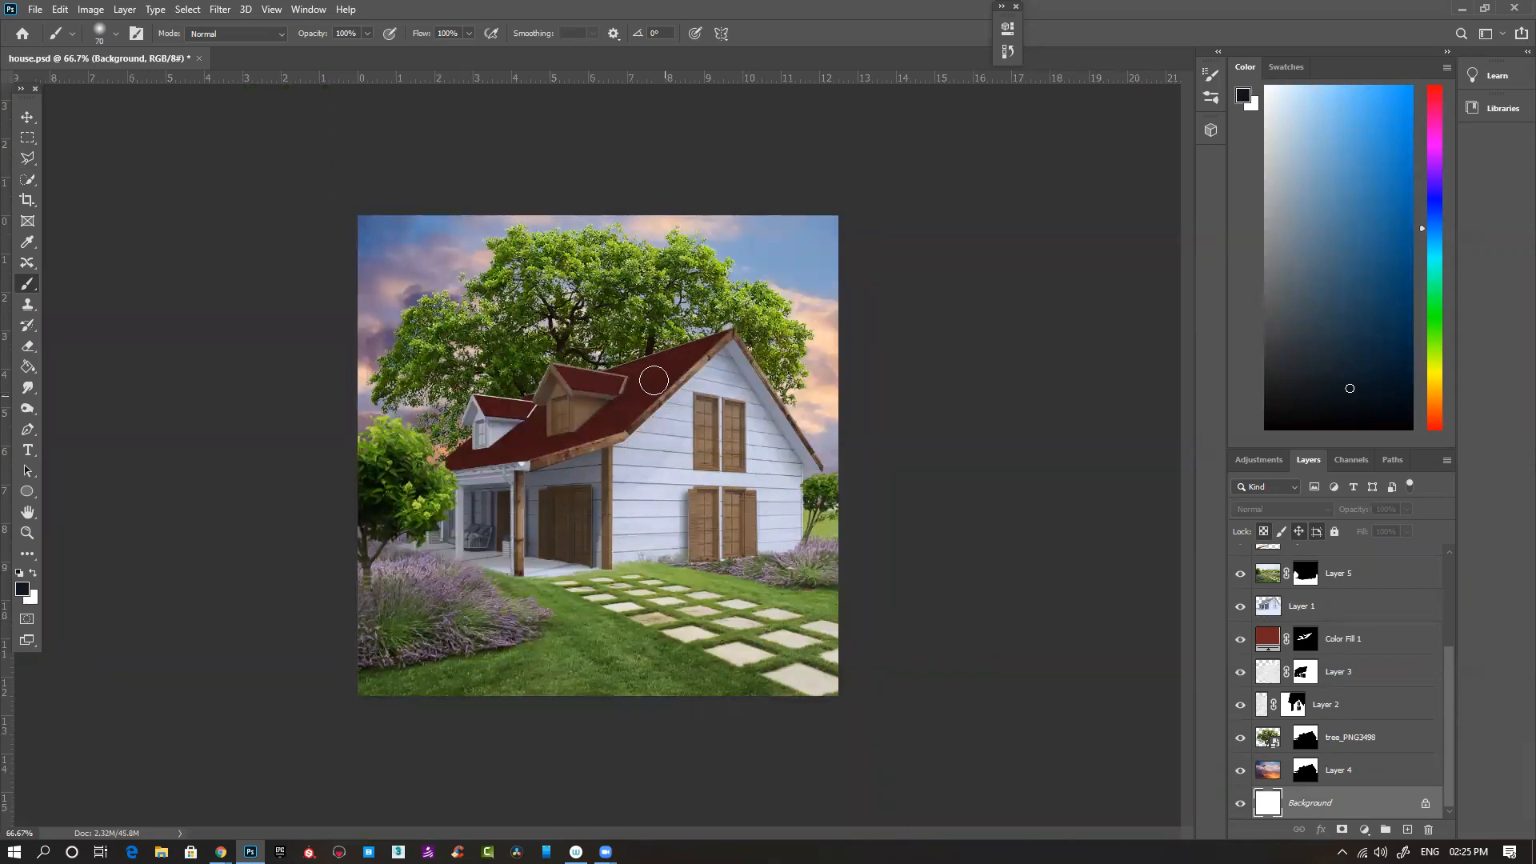
- Outline the smaller dormer with the Polygonal Lasso, leaving a loose margin over the main roof tiles
key("ctrl+plus")
key("ctrl+plus")
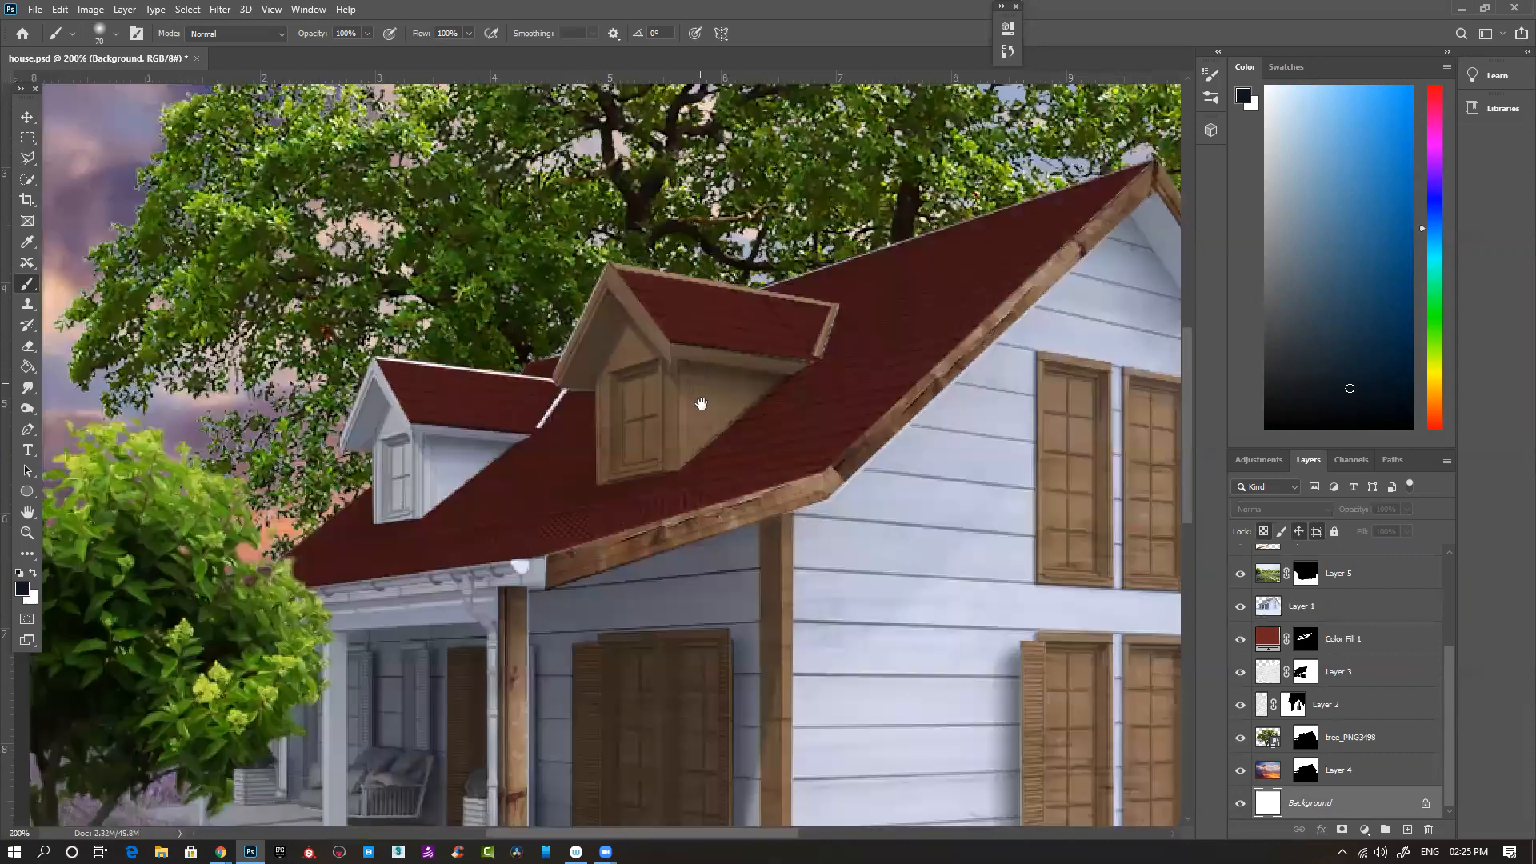
left_click_drag(518, 485, 612, 475)
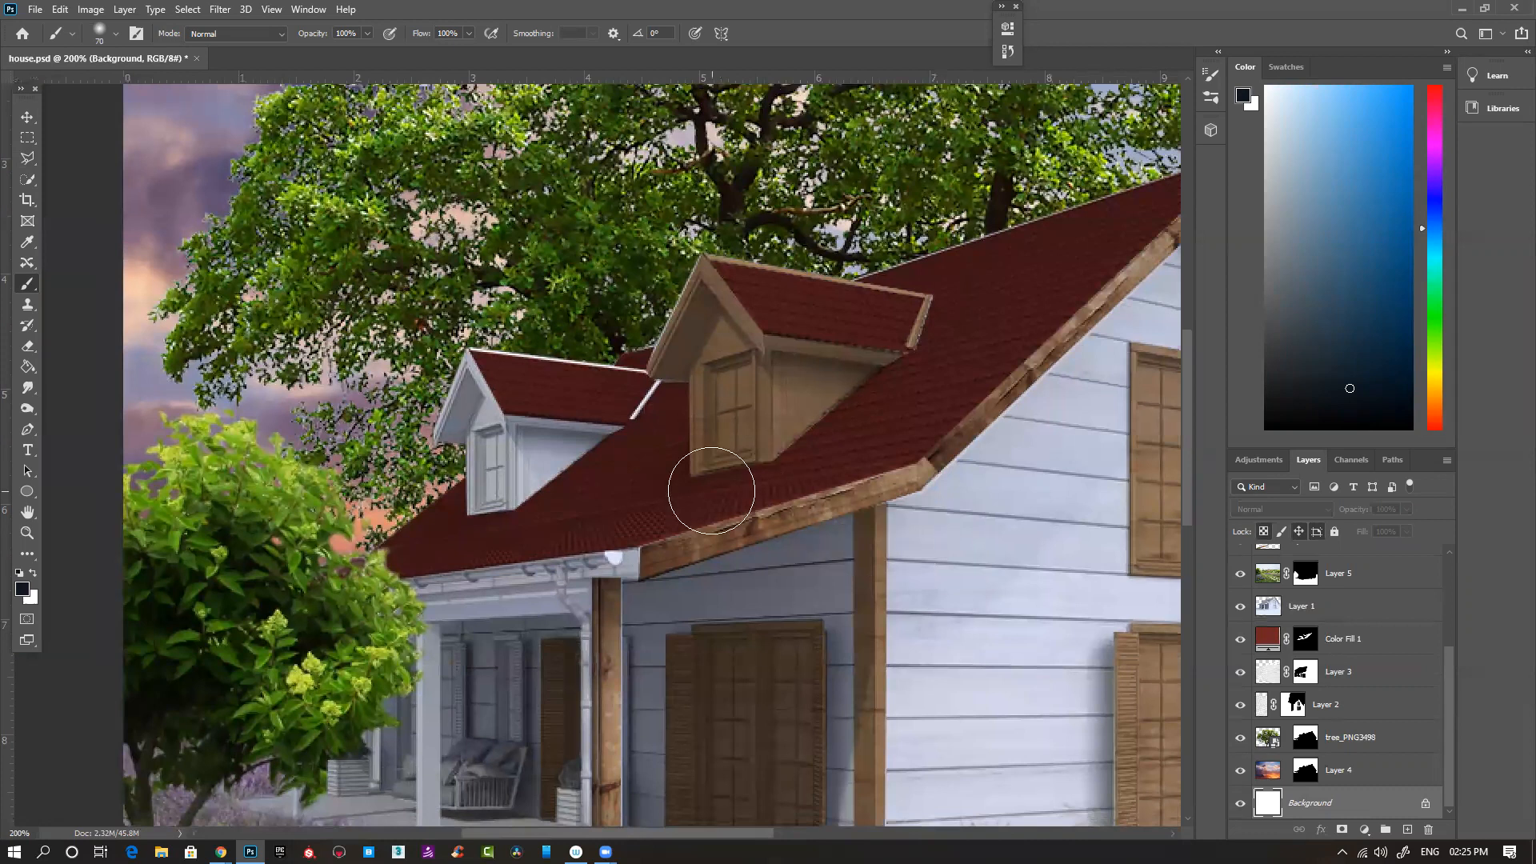
key("l")
left_click_drag(648, 418, 720, 413)
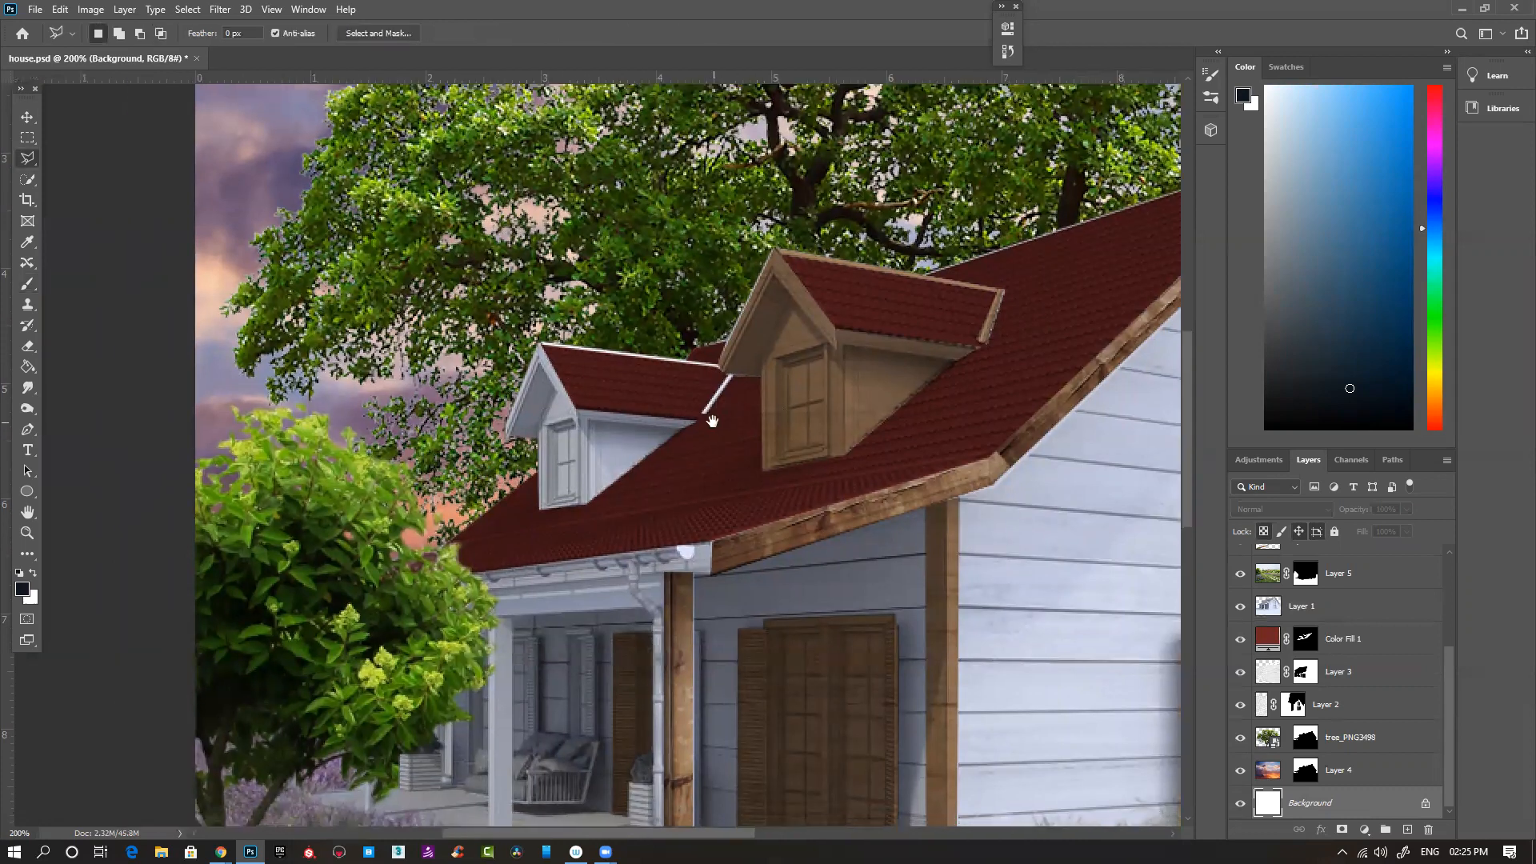
left_click(719, 365)
left_click(506, 435)
left_click(535, 438)
left_click(535, 513)
left_click(588, 517)
left_click(718, 364)
- Limit the selection to the roof tiles inside the smaller dormer's outline
key("ctrl+d")
key("ctrl+z")
key("ctrl+z")
- Invert the selection, paint white over the smaller dormer on Layer 8's mask with the Brush, and deselect
scroll(1376, 704, "up", 5)
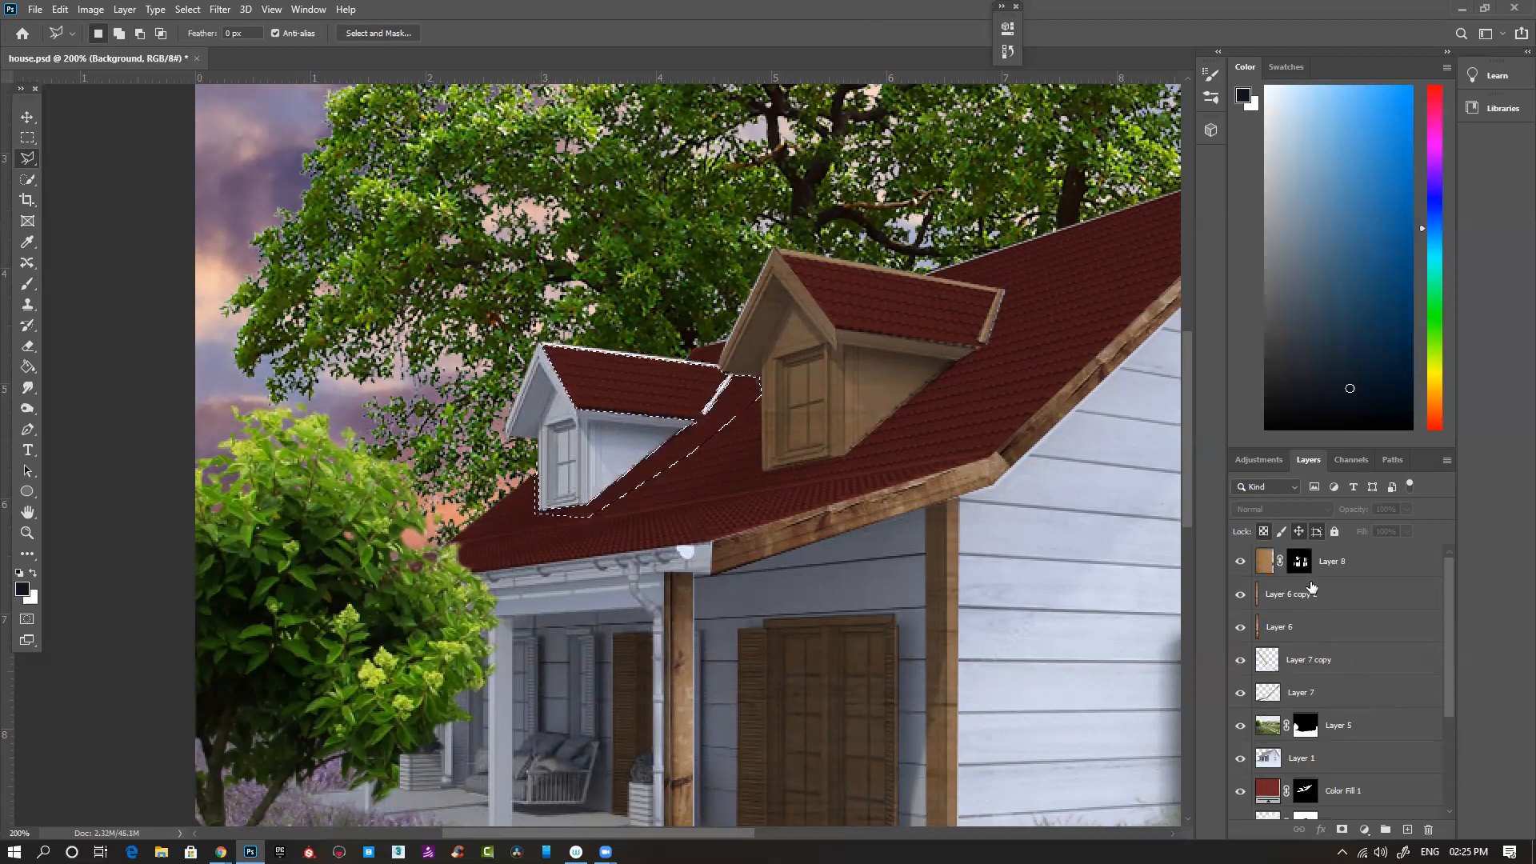
left_click(1299, 563)
key("ctrl+BackSpace")
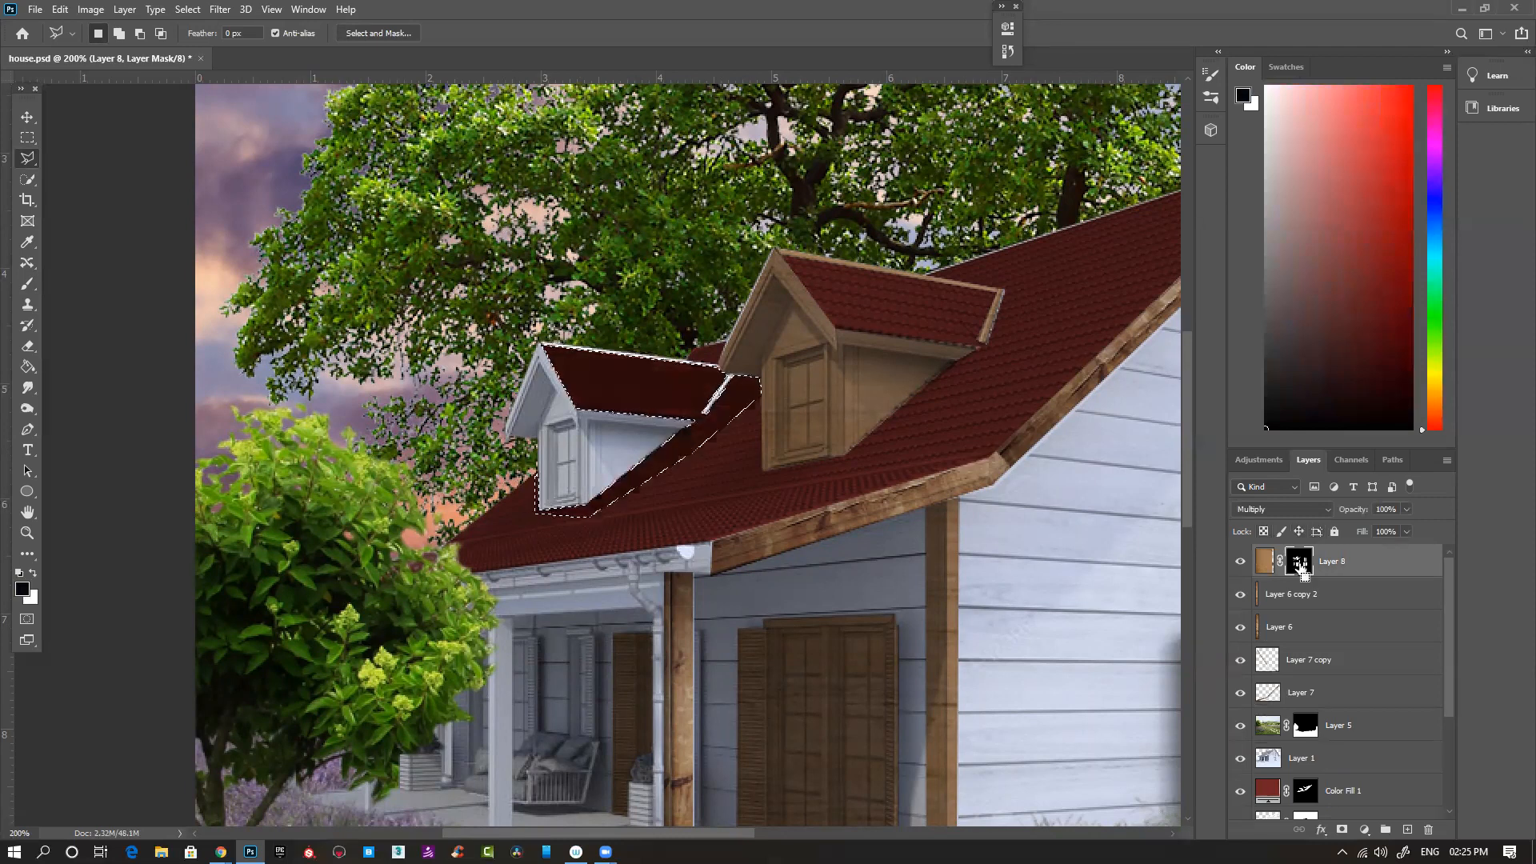
key("ctrl+z")
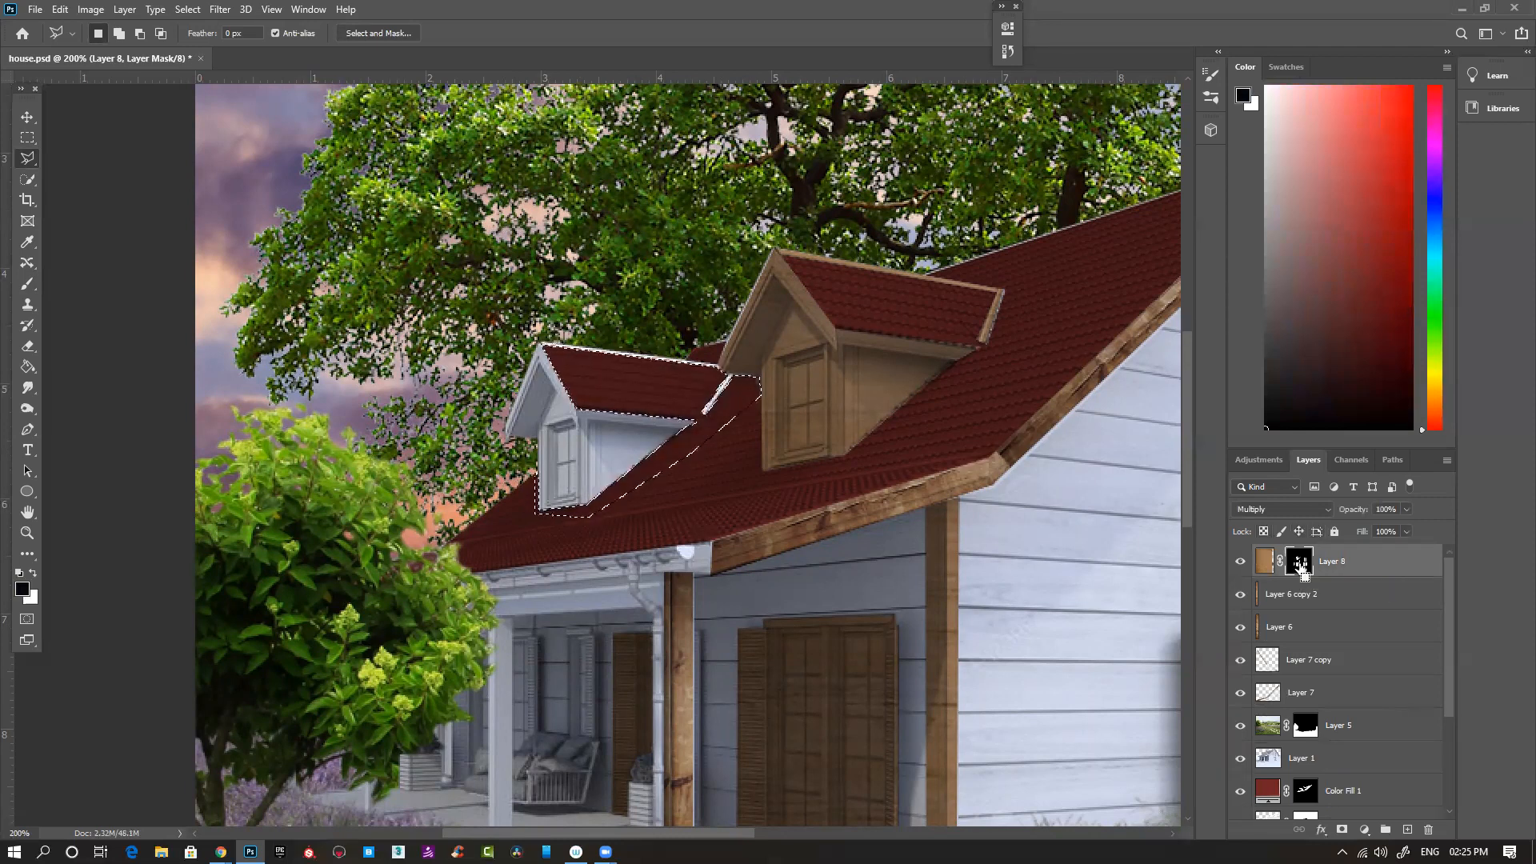
key("ctrl+shift+i")
key("b")
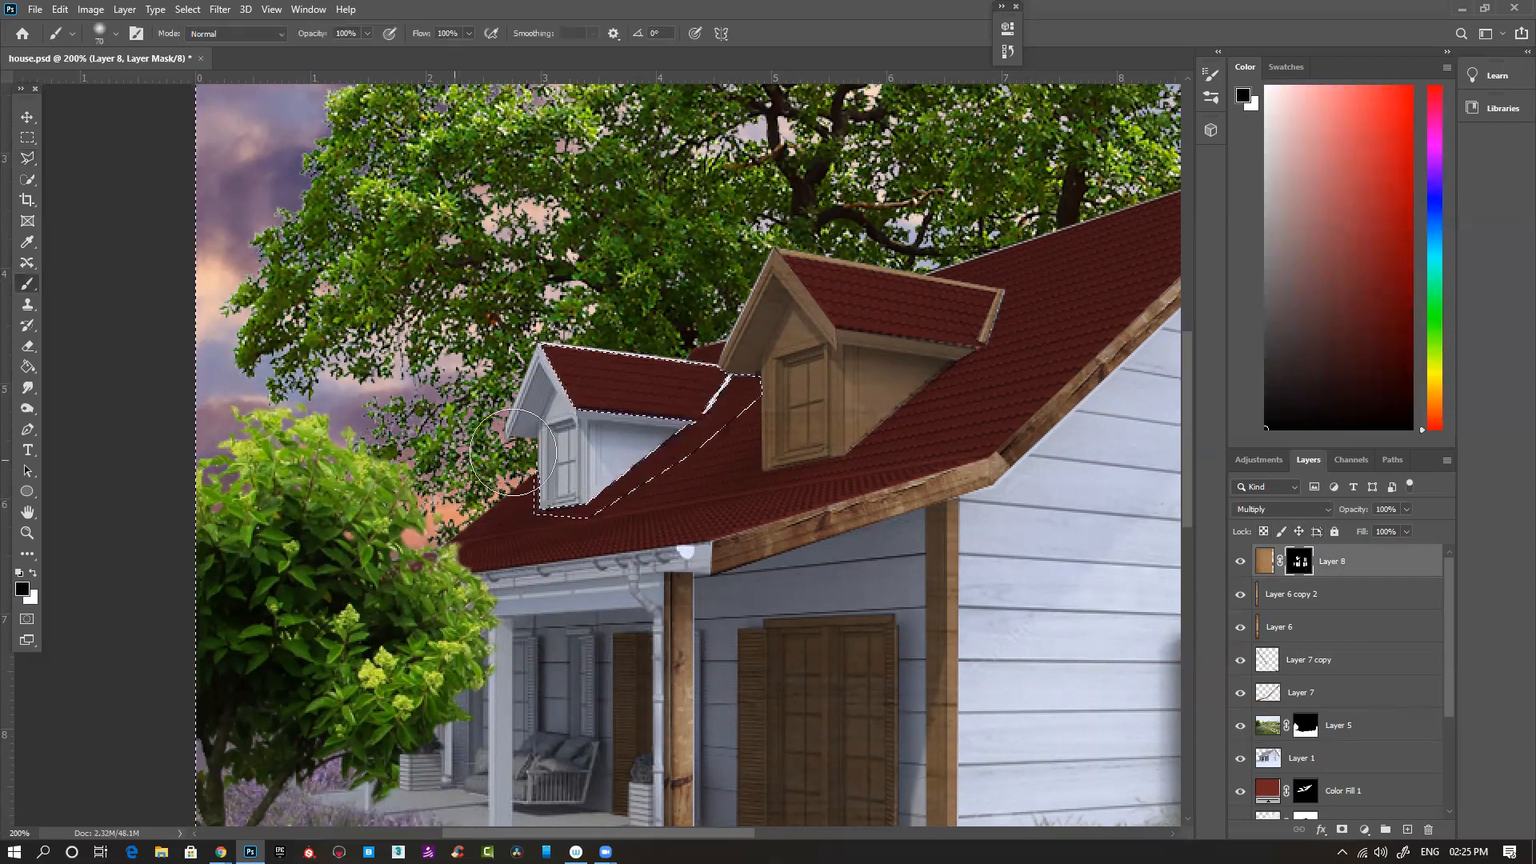
key("x")
mouse_move(651, 435)
left_mouse_down()
mouse_move(561, 478)
mouse_move(545, 387)
mouse_move(500, 431)
mouse_move(548, 328)
mouse_move(719, 366)
mouse_move(575, 433)
mouse_move(725, 400)
mouse_move(636, 434)
mouse_move(514, 377)
mouse_move(588, 387)
mouse_move(628, 466)
left_mouse_up()
key("ctrl+d")
- Outline the tree and sky around the smaller dormer with the Polygonal Lasso, fill it with black on Layer 8's mask, and deselect
key("l")
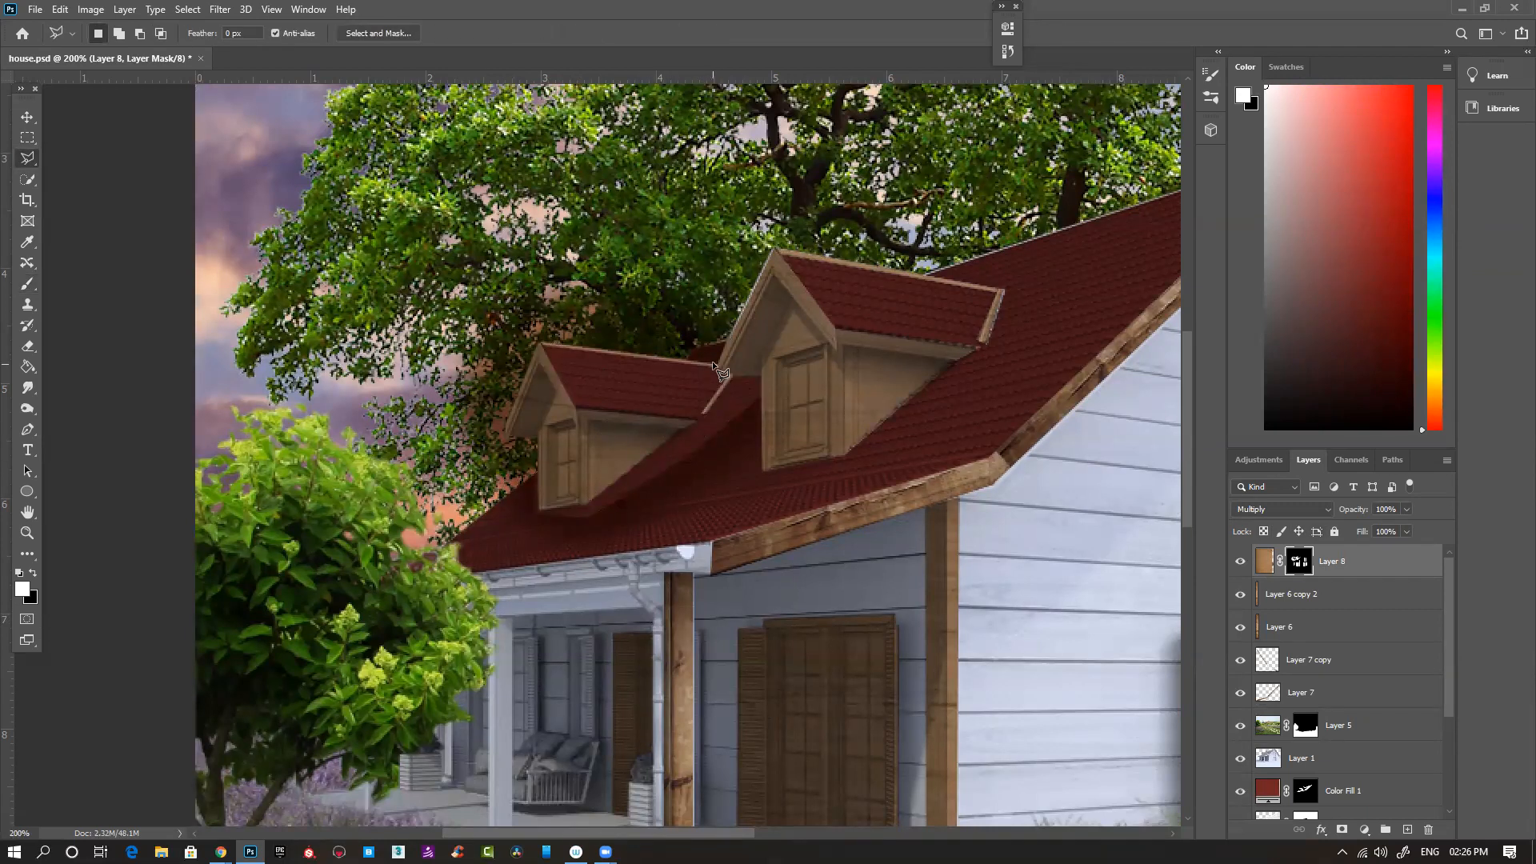
left_click(726, 341)
left_click(781, 226)
left_click(663, 131)
left_click(439, 115)
left_click(290, 128)
left_click(415, 506)
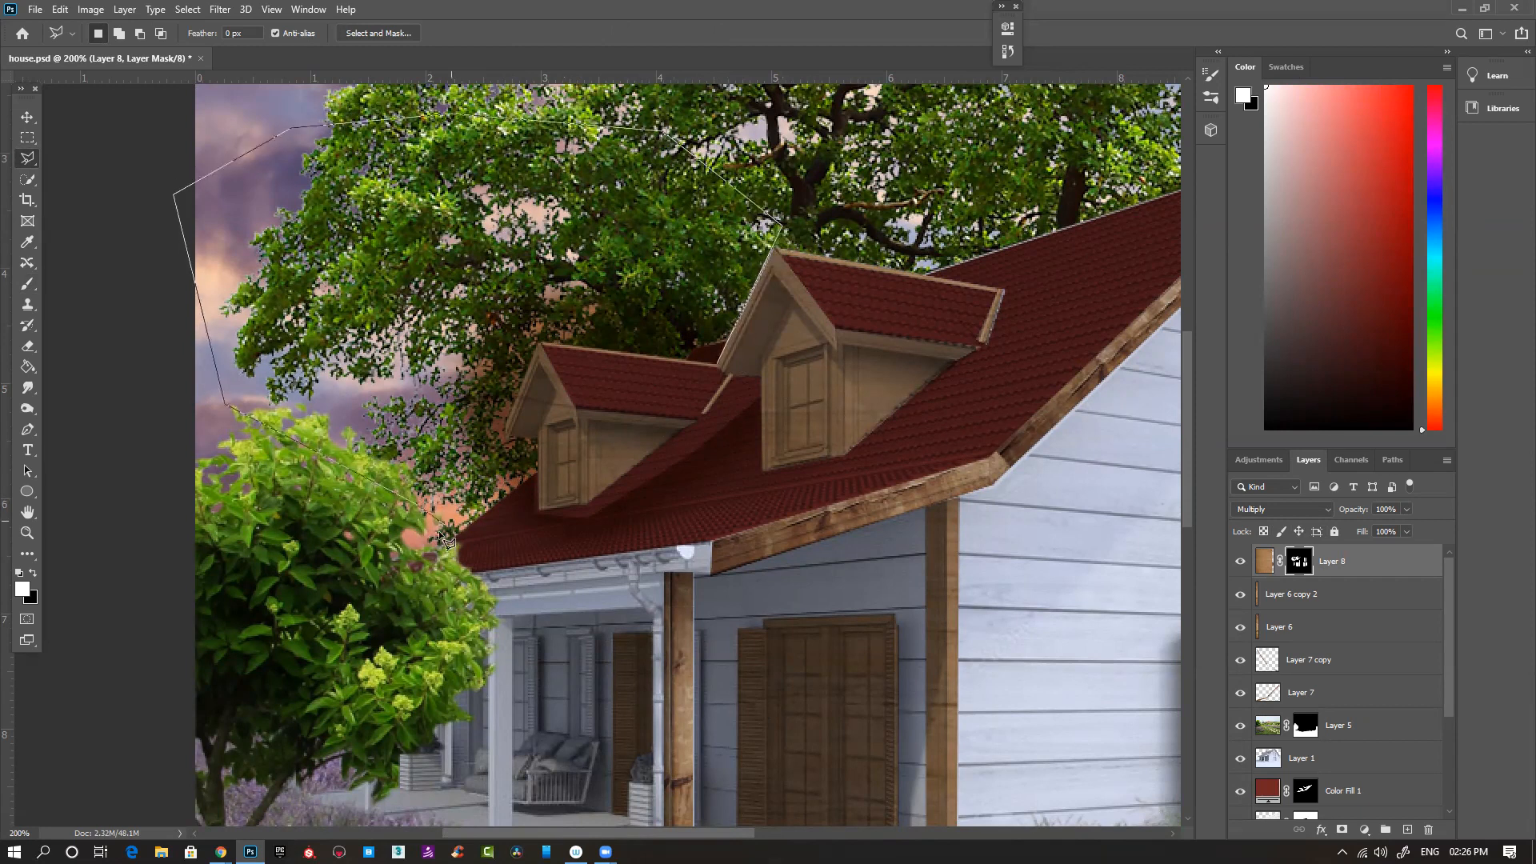
key("BackSpace")
left_click(243, 515)
left_click(289, 597)
left_click(408, 569)
left_click(537, 471)
left_click(506, 437)
double_click(537, 341)
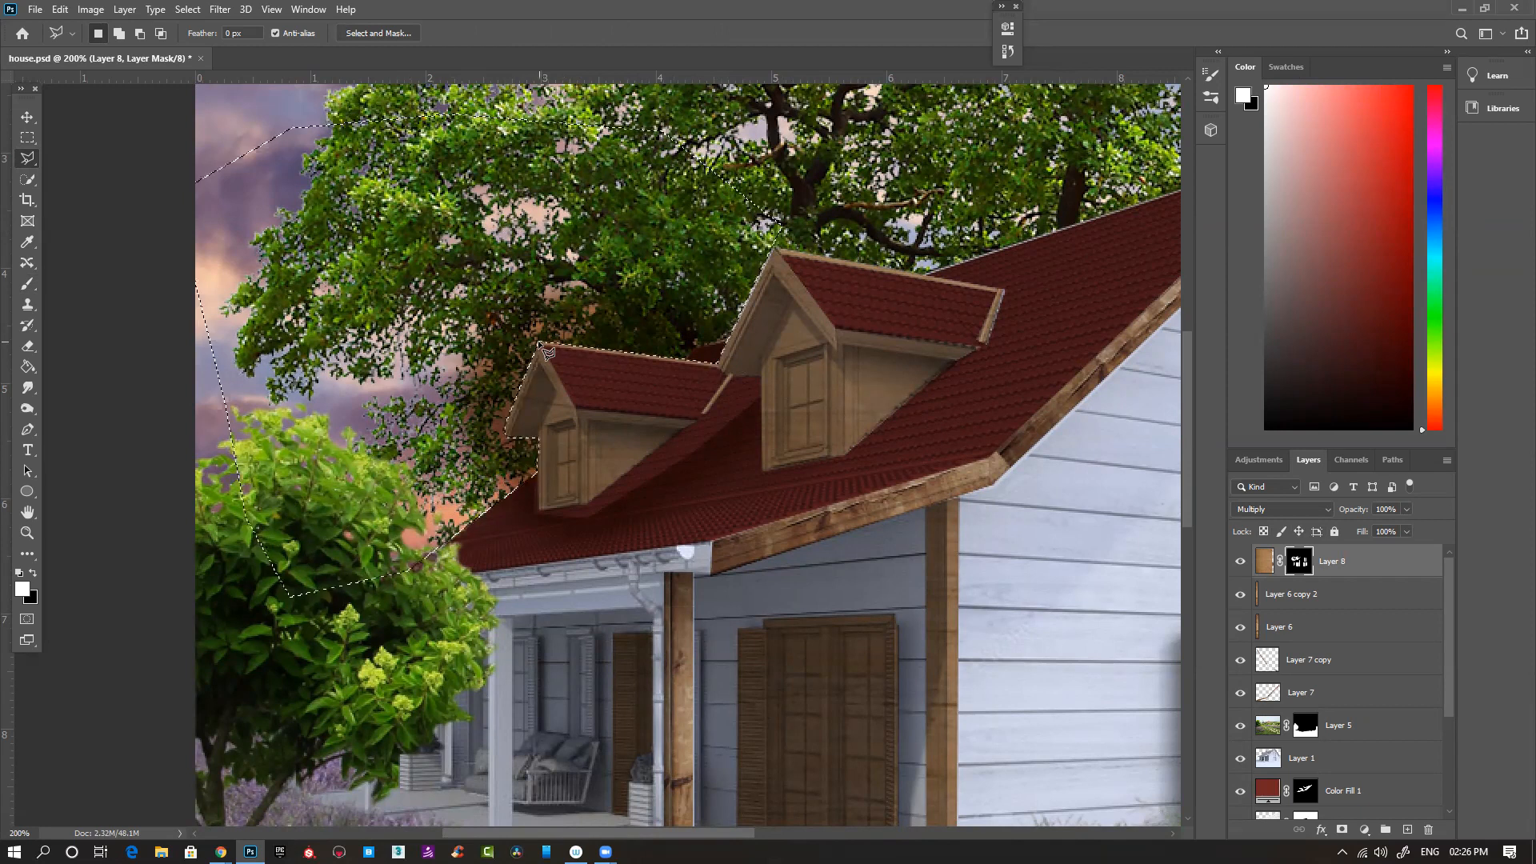
key("ctrl+d")
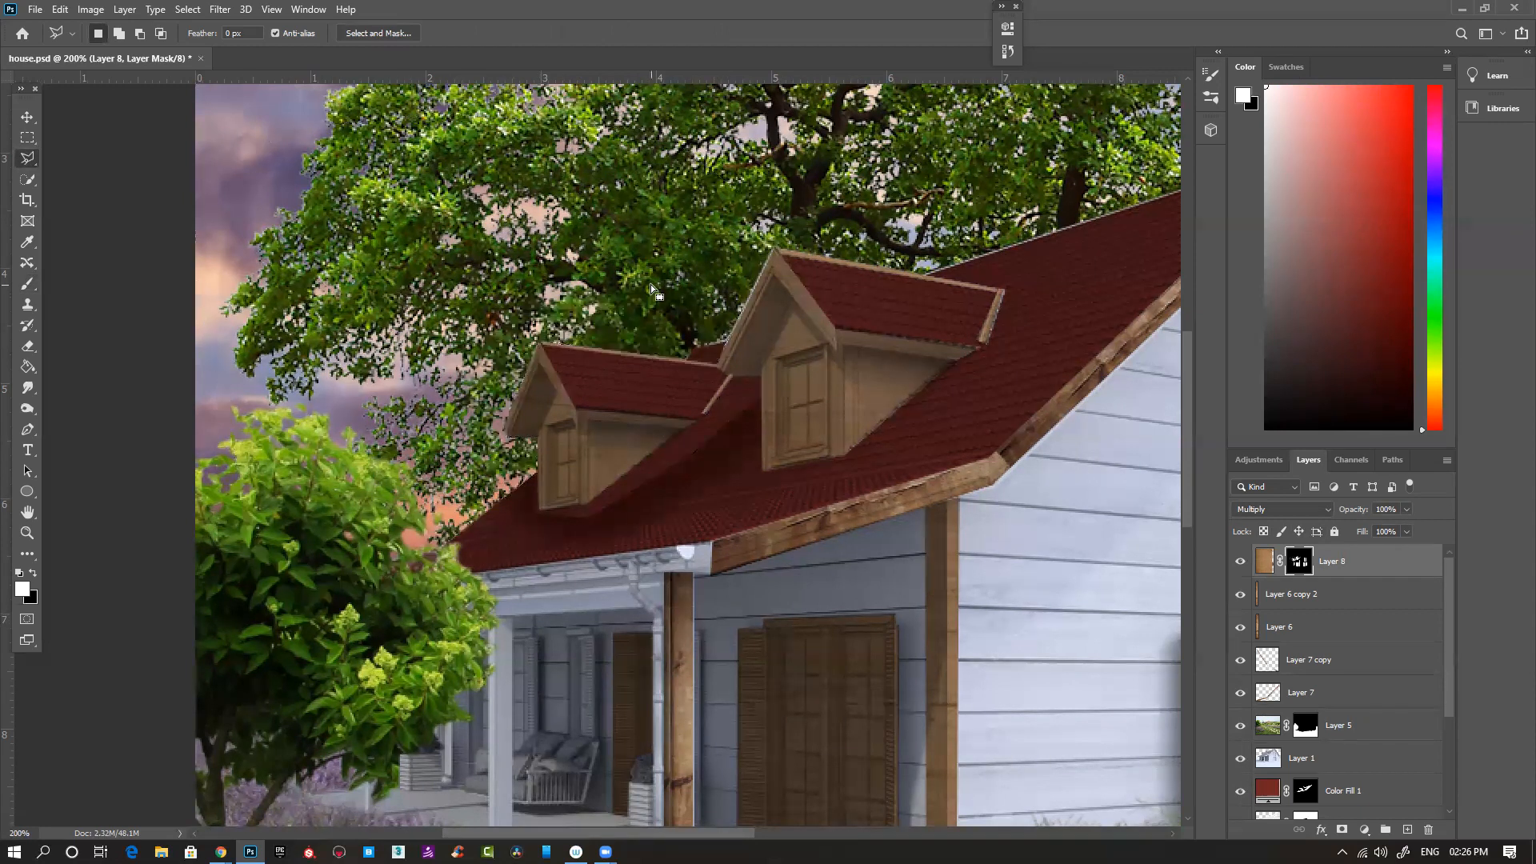
- Outline the roof area below both dormers with the Polygonal Lasso, fill it with black on Layer 8's mask, and deselect
left_click(535, 470)
left_click(538, 510)
left_click(587, 504)
left_click(760, 377)
left_click(763, 468)
left_click(1088, 442)
left_click(1077, 673)
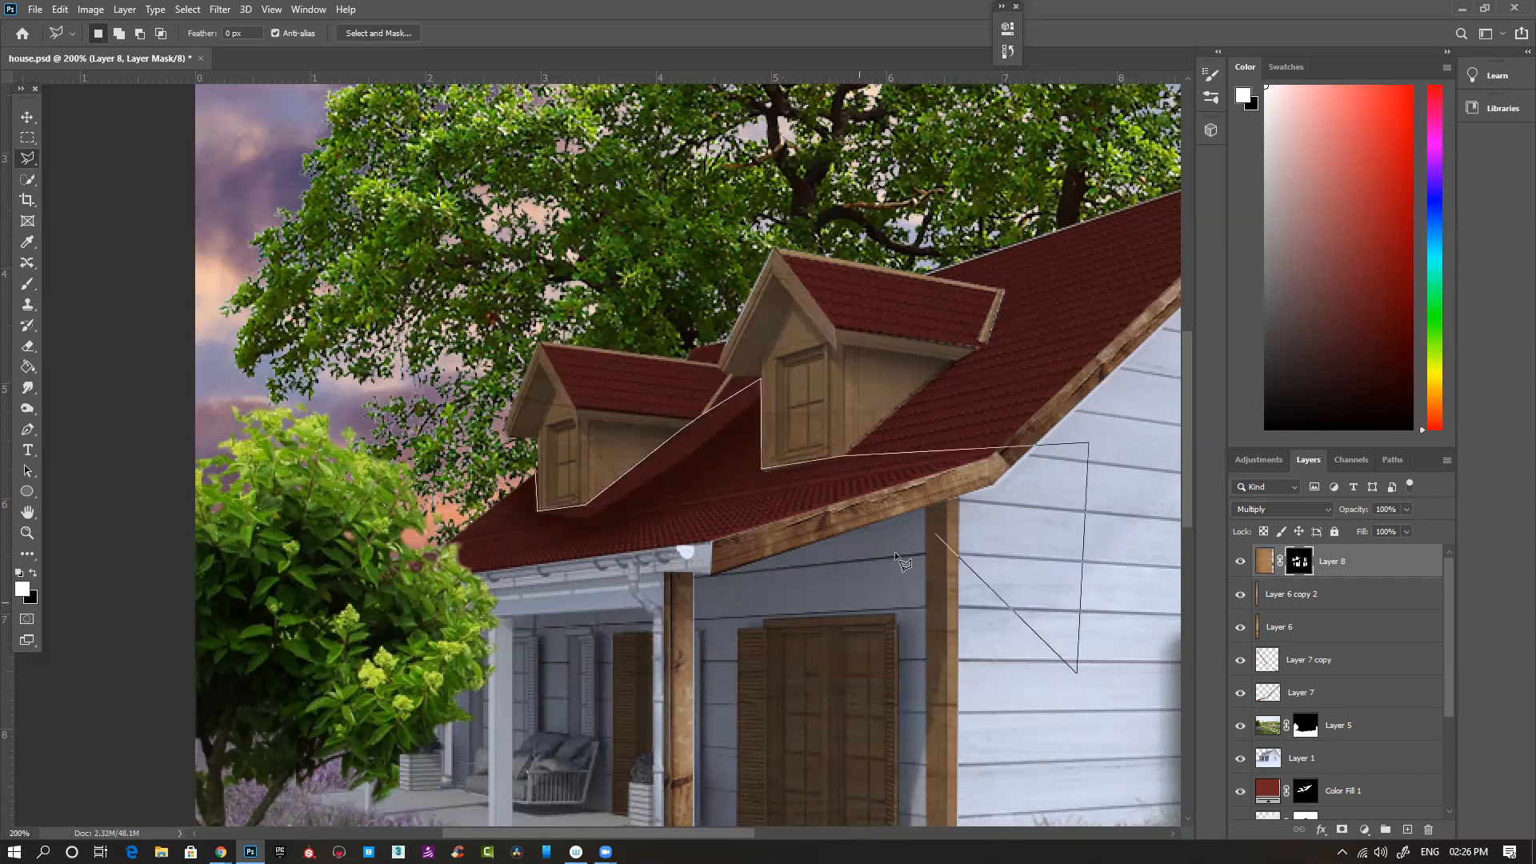
left_click(960, 497)
left_click(689, 551)
left_click(577, 559)
left_click(324, 630)
double_click(267, 550)
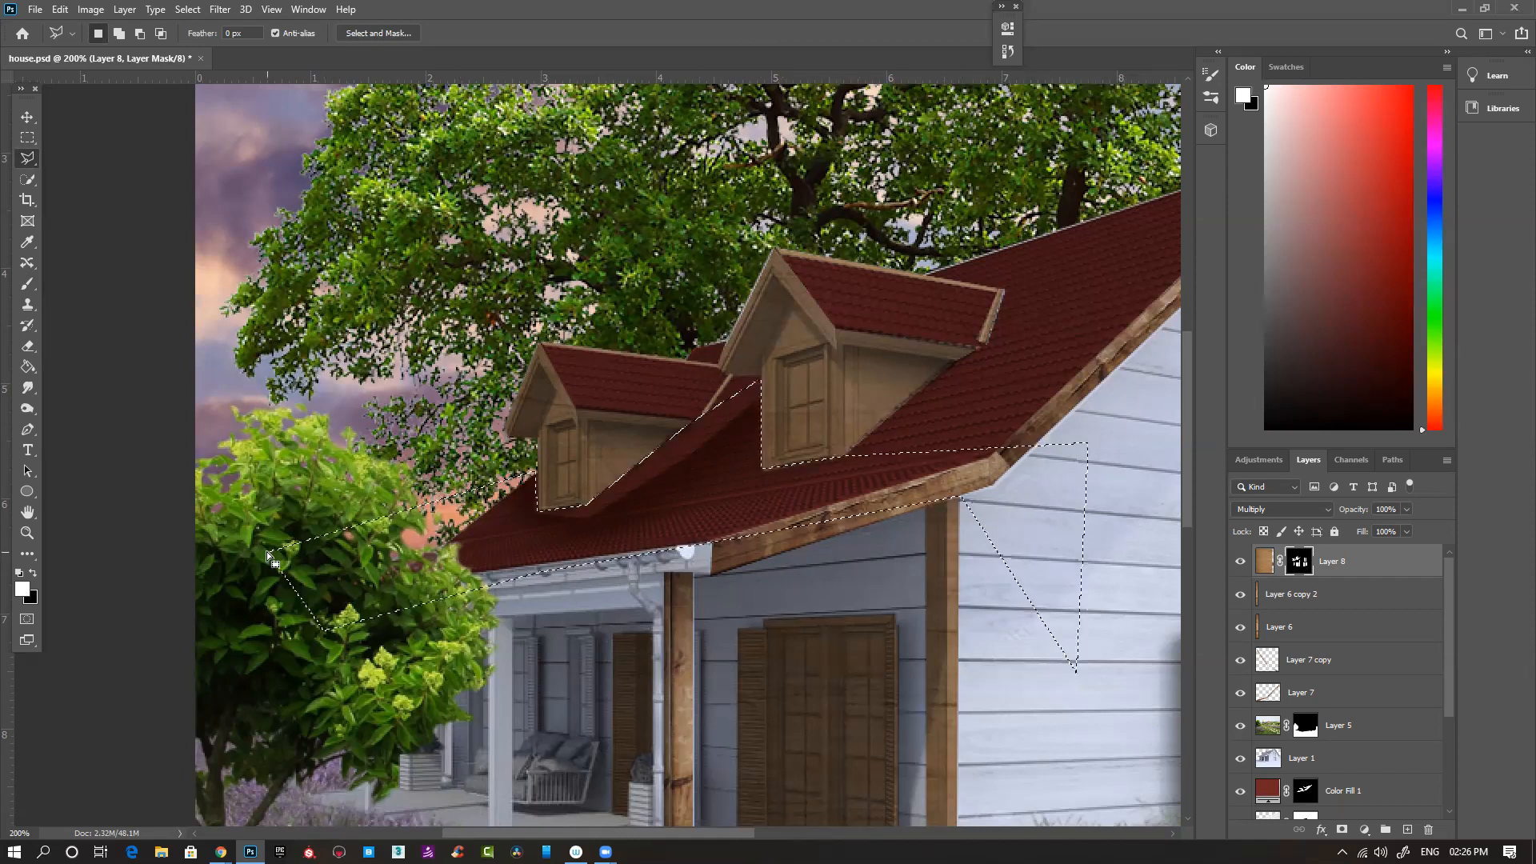
key("Delete")
key("ctrl+d")
scroll(650, 552, "down", 2)
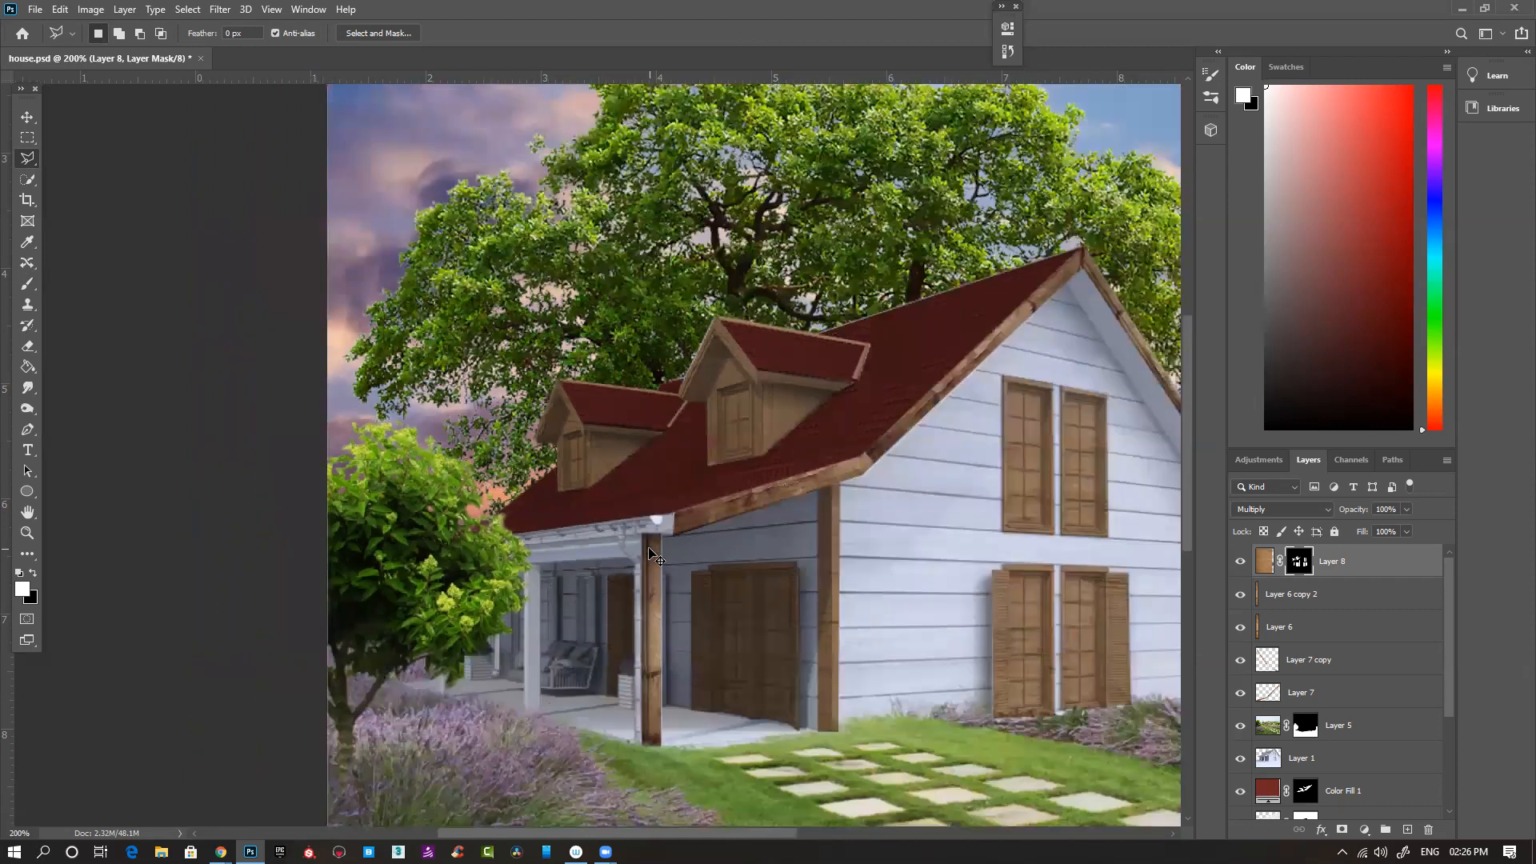
scroll(648, 547, "down", 2)
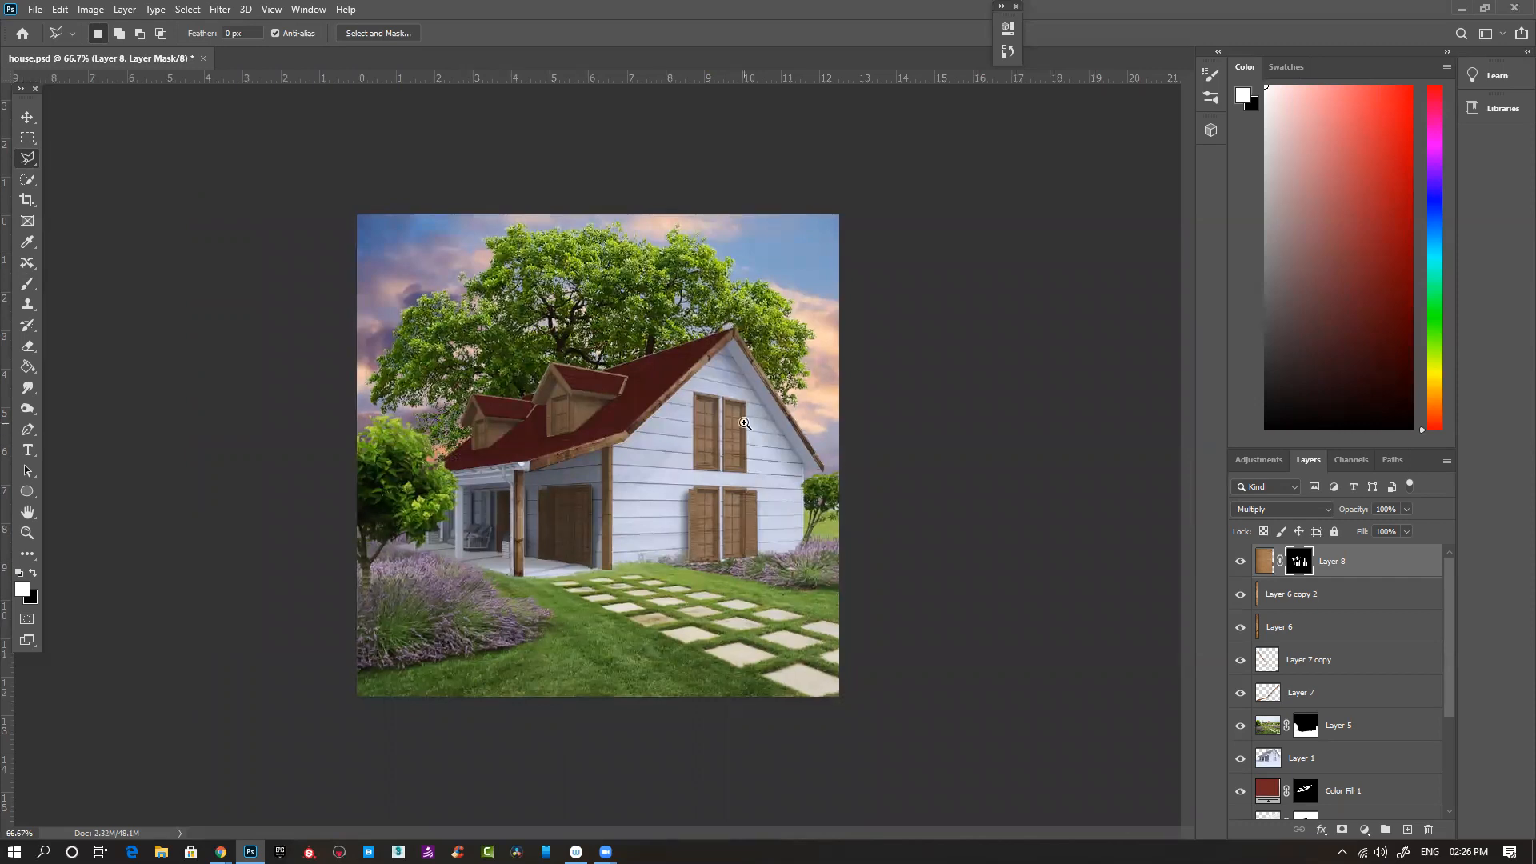
scroll(741, 420, "up", 2)
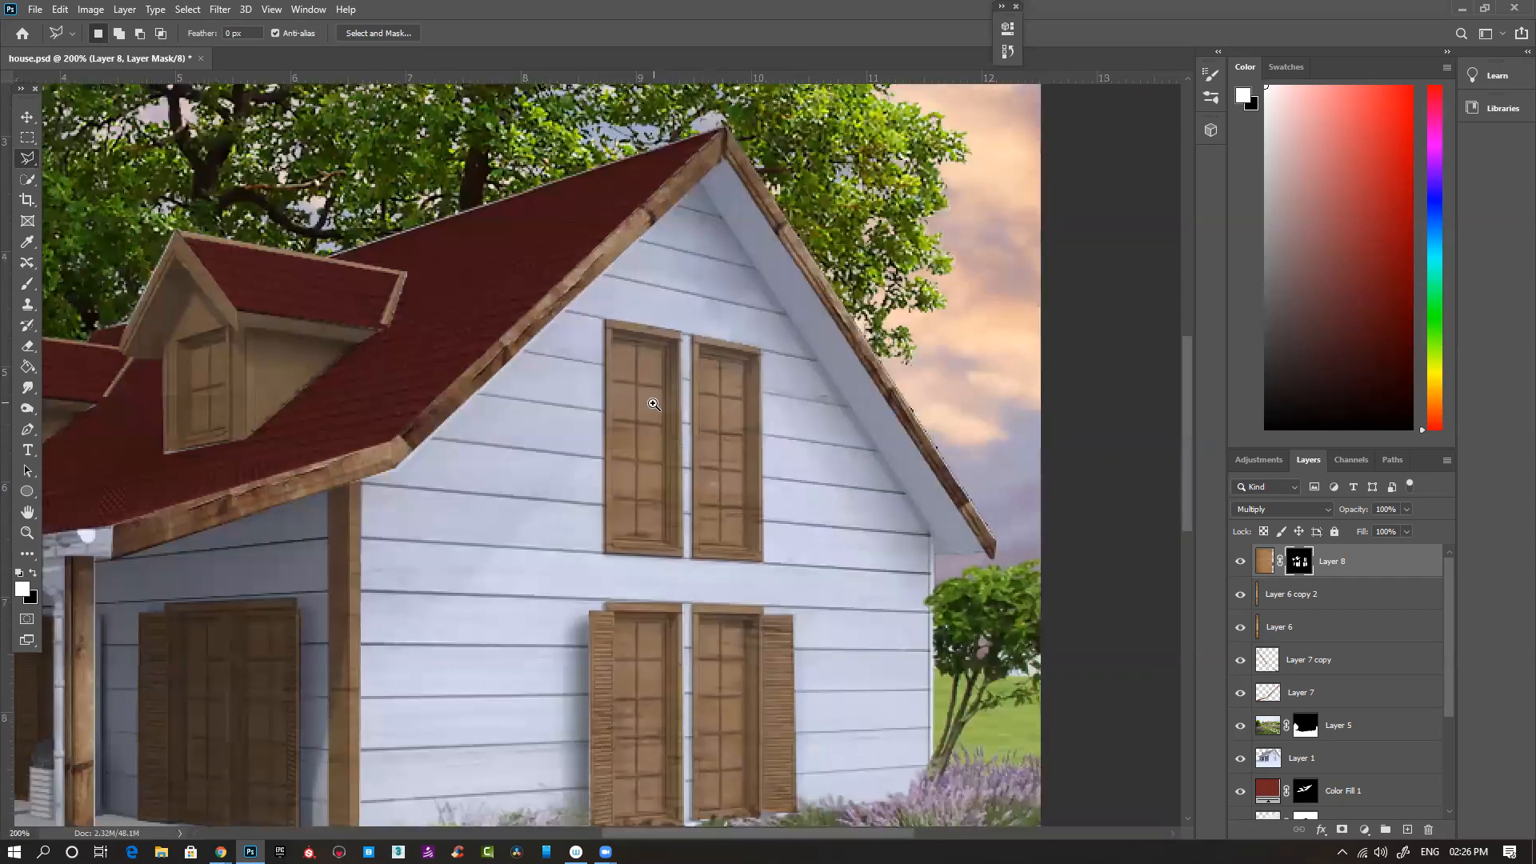
scroll(638, 397, "up", 1)
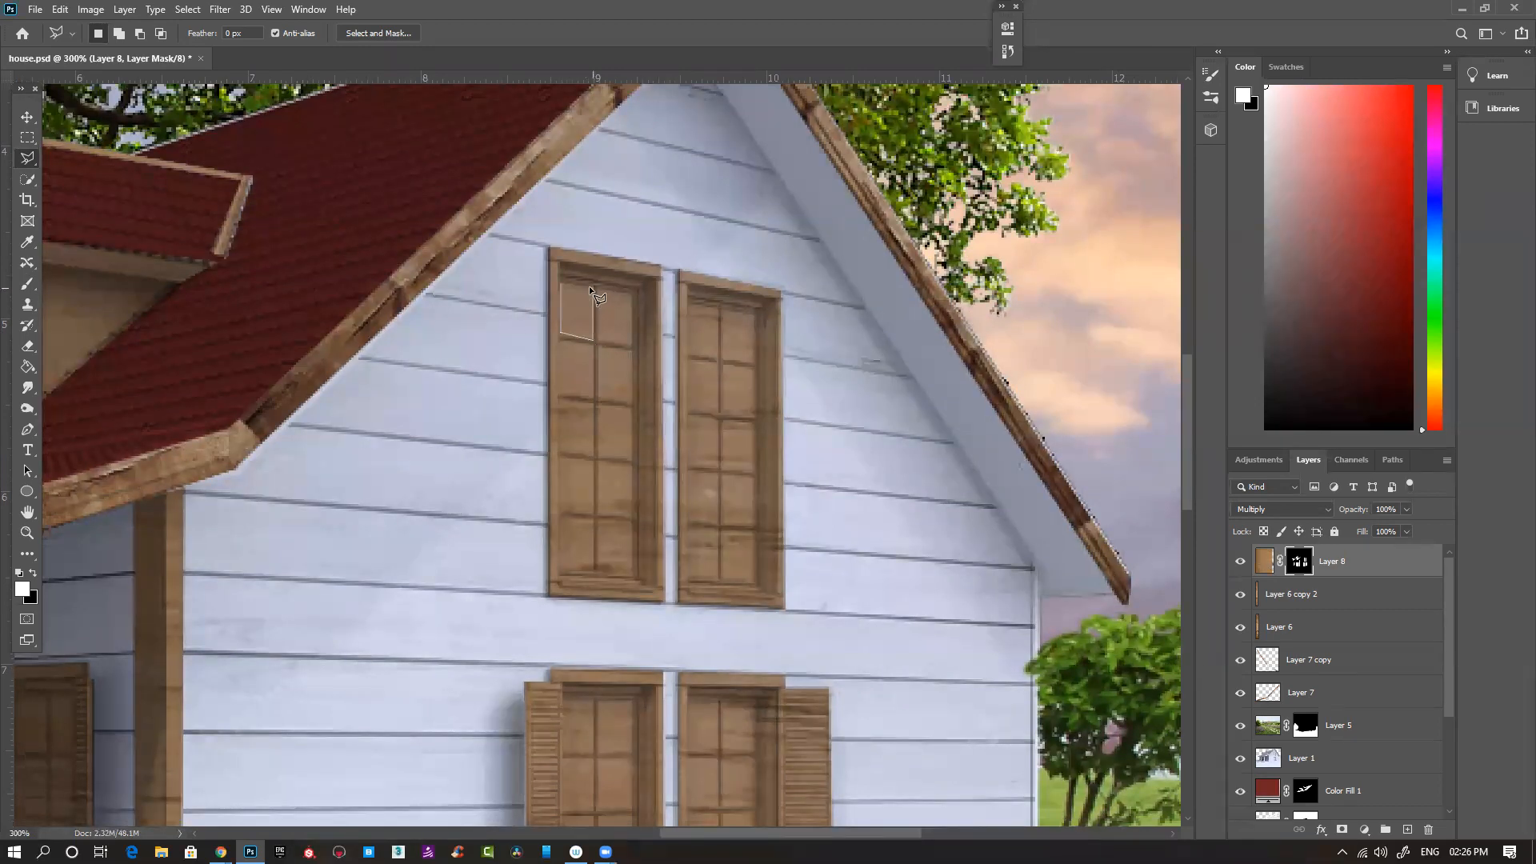
key("shift")
left_click(631, 341)
double_click(632, 295)
left_click(558, 339)
key("Escape")
key("ctrl+d")
- Select the glass areas of both upper gable windows with the Polygonal Lasso, adding the second to the first
left_click(561, 281)
left_click(633, 574)
double_click(633, 291)
key("shift")
left_click(687, 299)
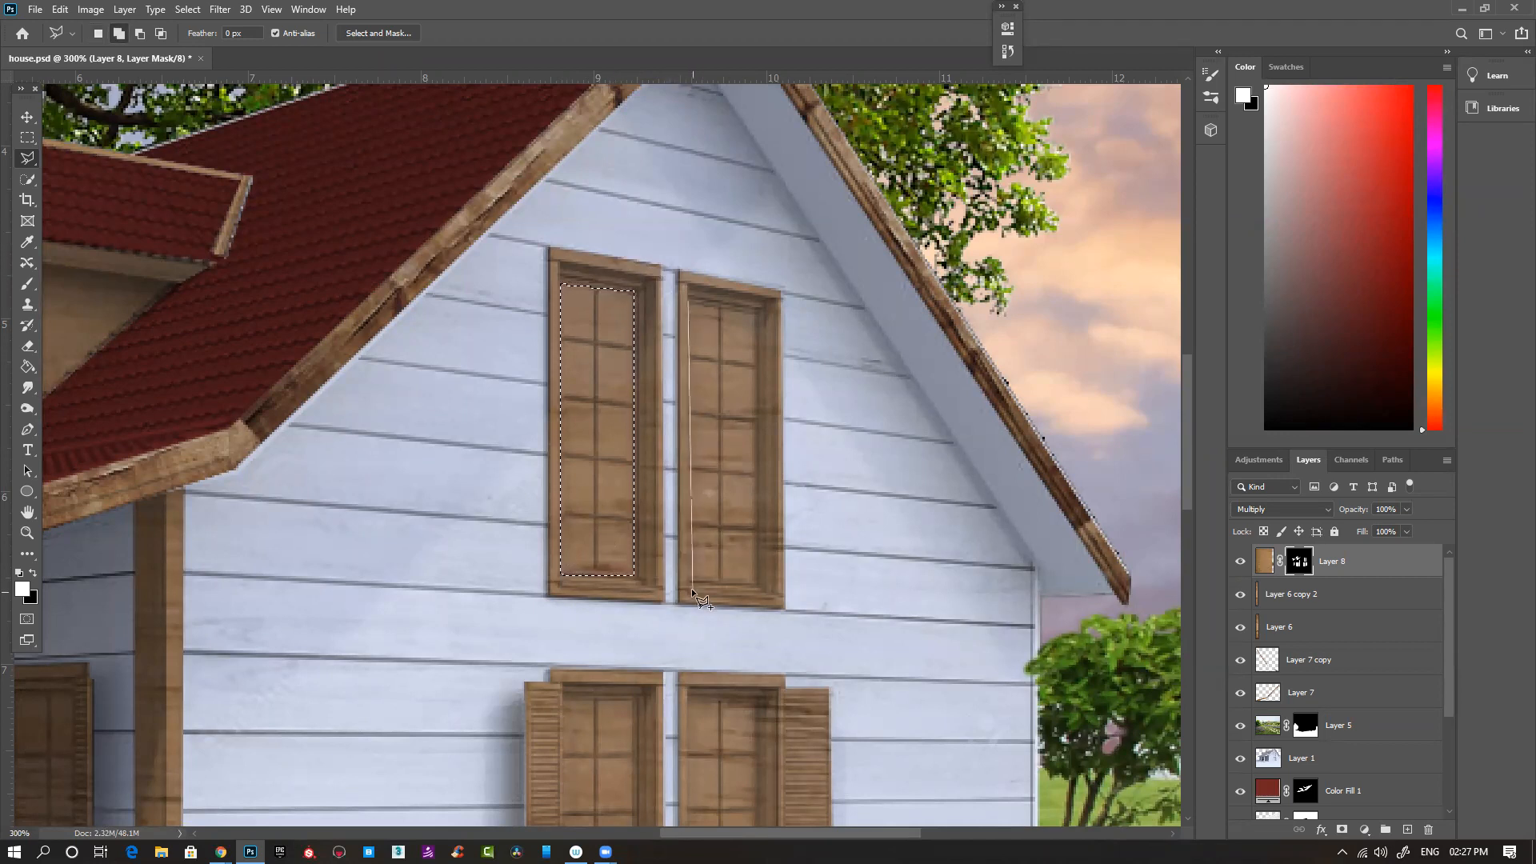
left_click(755, 579)
double_click(753, 312)
- Add the glass of both lower gable windows to the selection, fill everything selected with black on Layer 8's mask, and deselect
left_click_drag(703, 464, 592, 274)
left_click(555, 388, "shift")
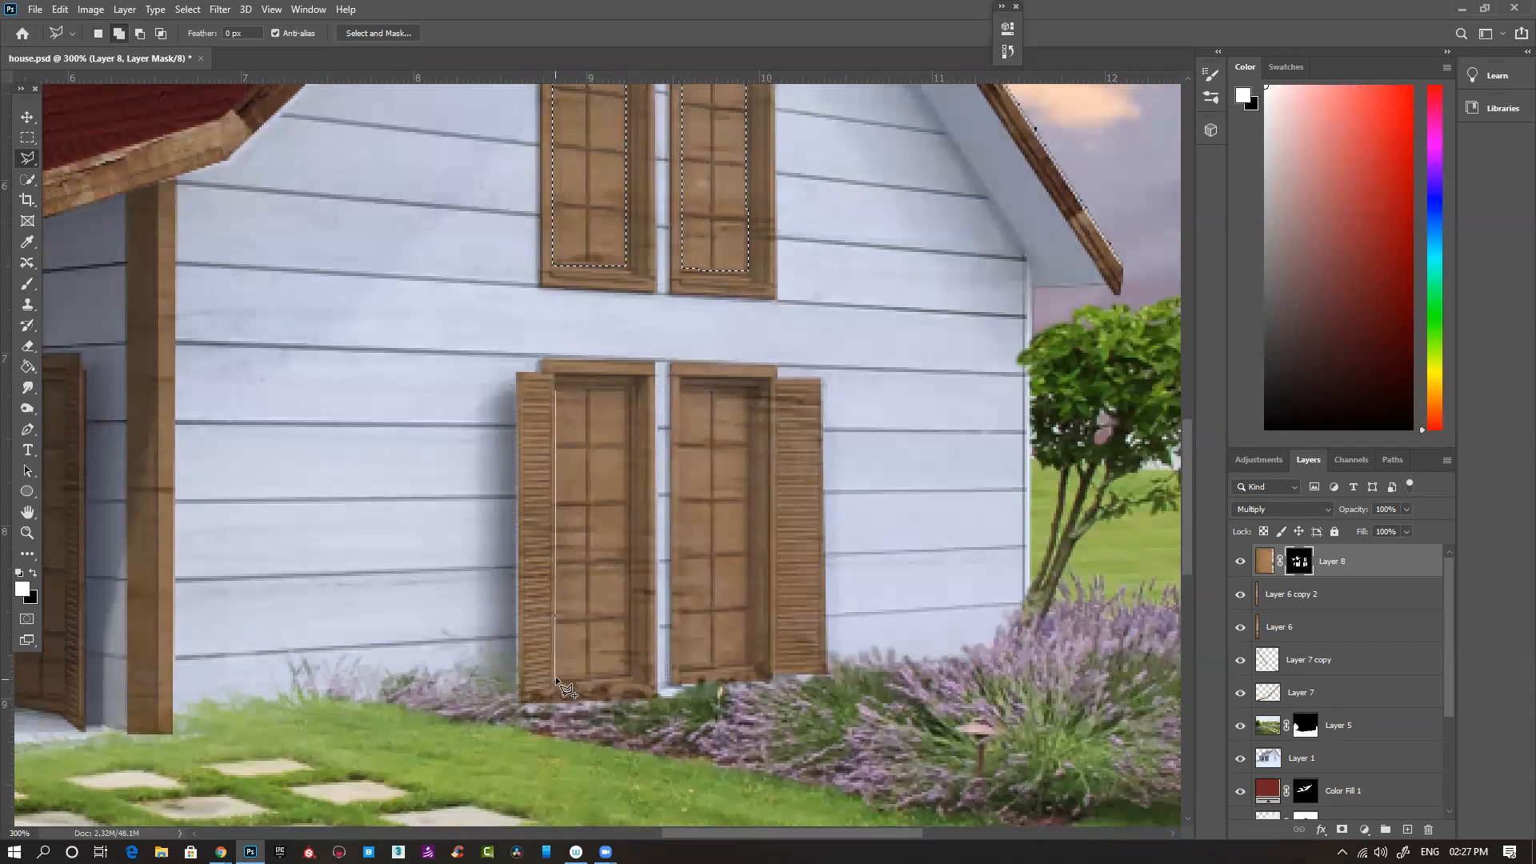
left_click(627, 674)
double_click(628, 389)
left_click_drag(724, 417, 610, 390)
left_click(566, 367)
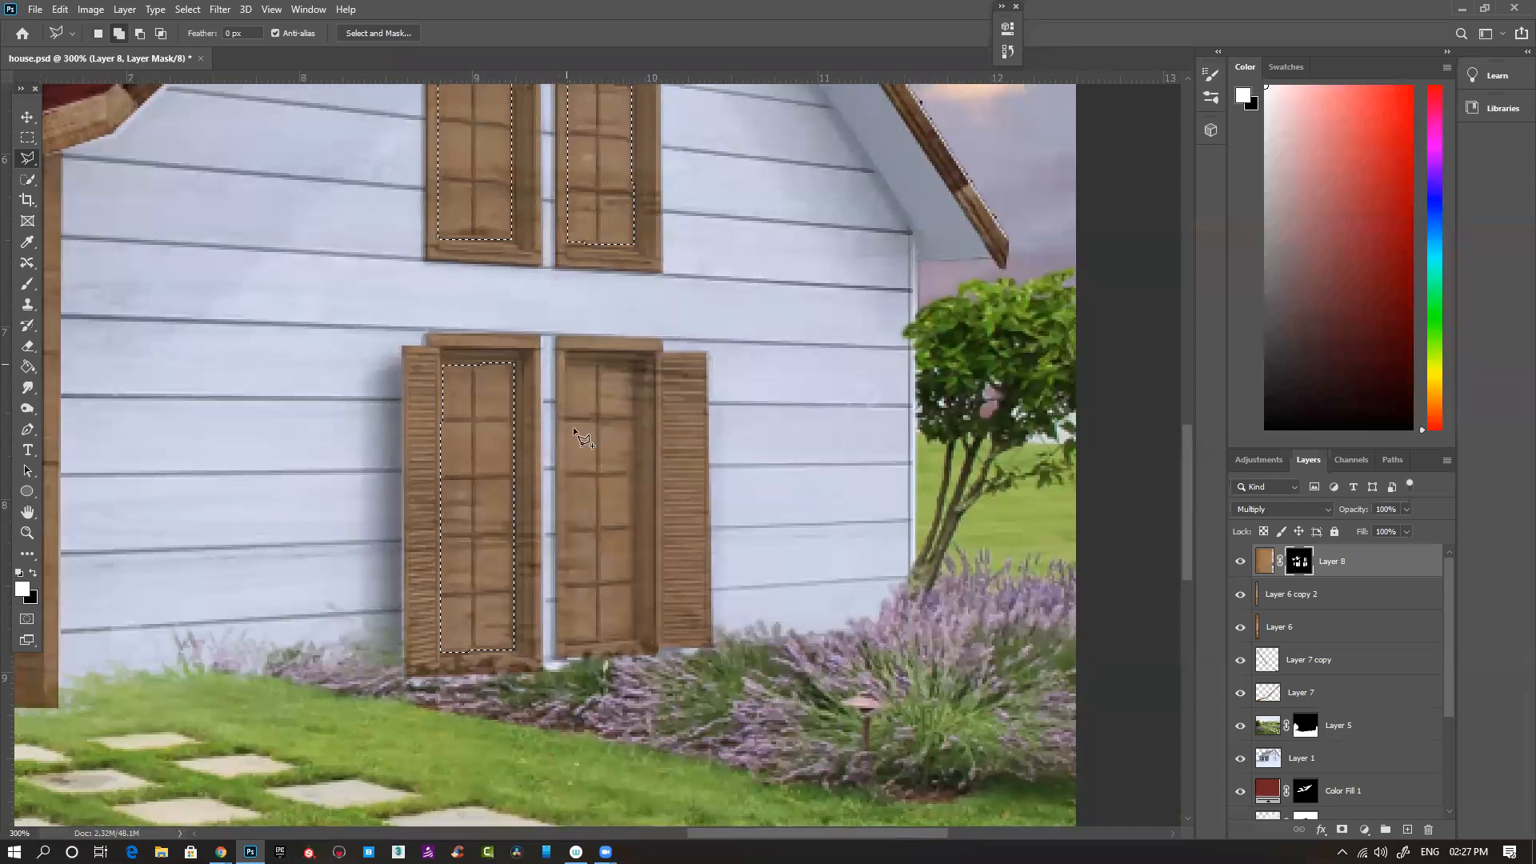
left_click(632, 636)
double_click(632, 363)
key("Delete")
key("ctrl+minus")
key("ctrl+minus")
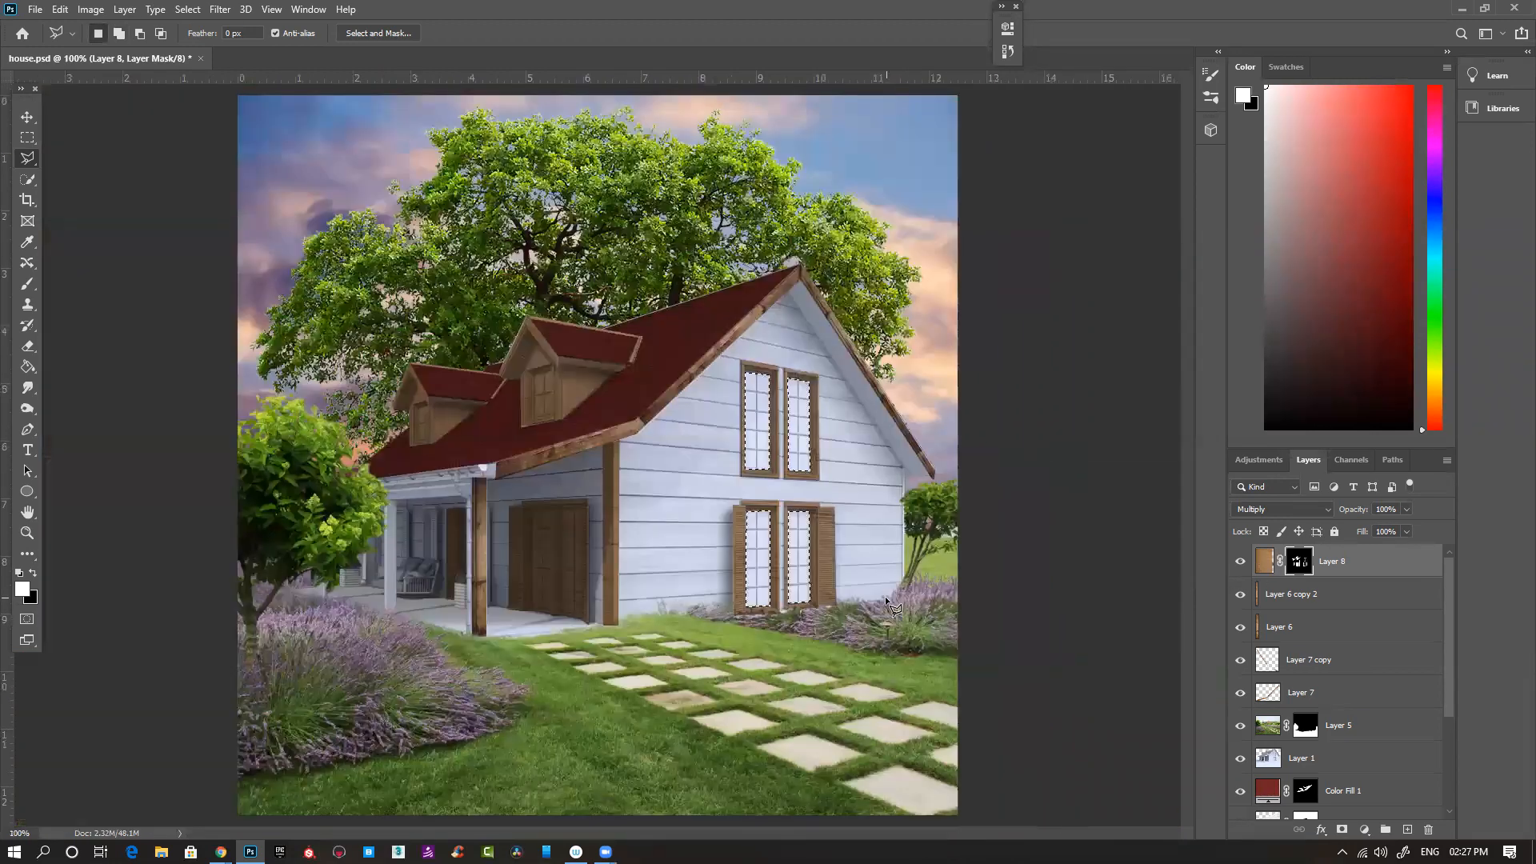
key("ctrl+d")
- Outline the larger dormer's window glass with the Polygonal Lasso and fill it with black on Layer 8's mask
left_click(515, 352, "ctrl")
left_click(602, 433, "ctrl")
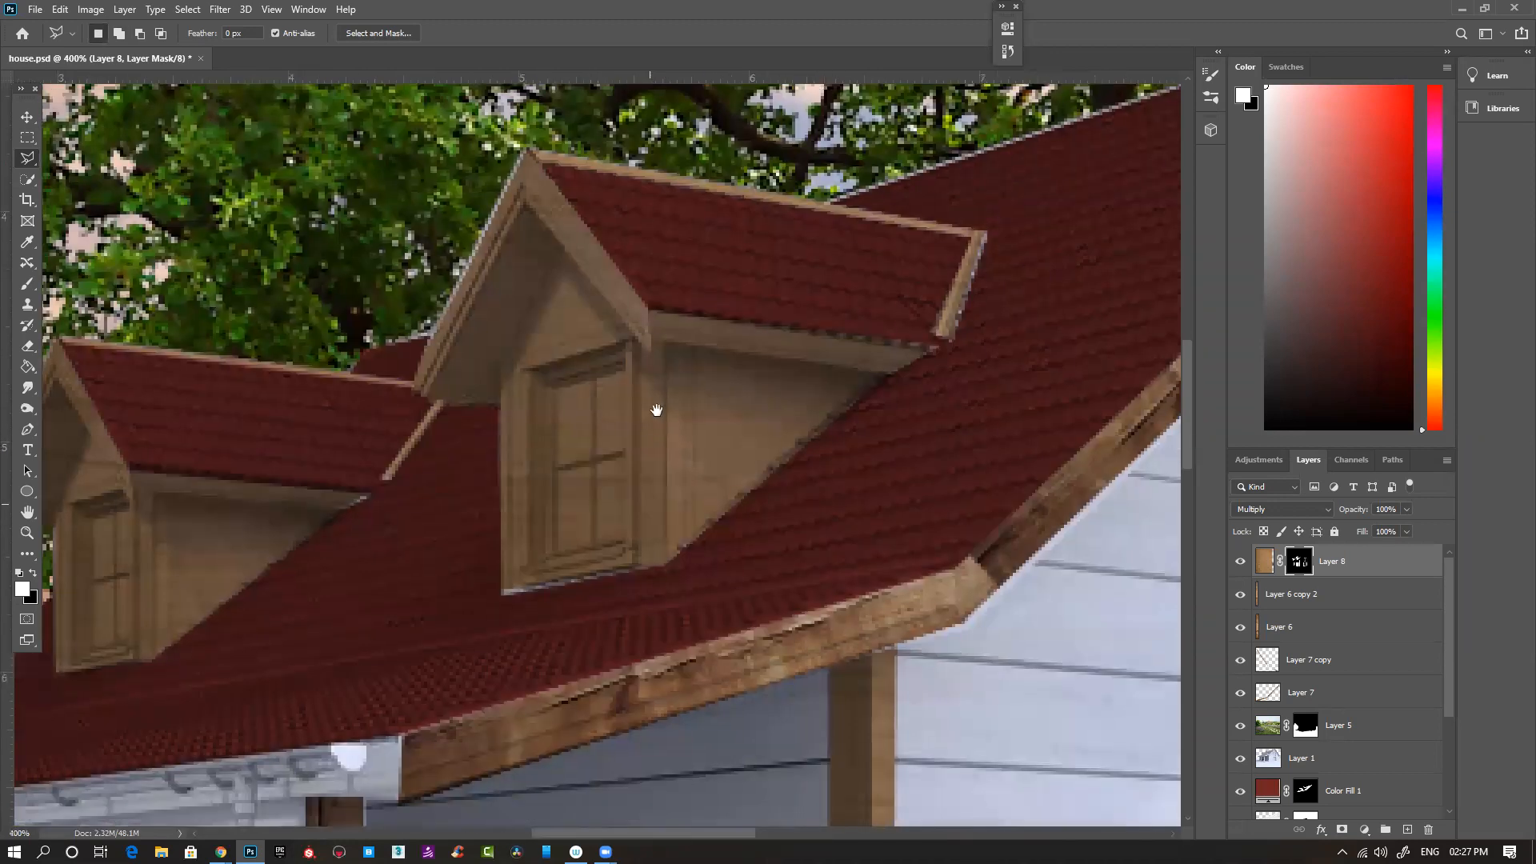
left_click(565, 277)
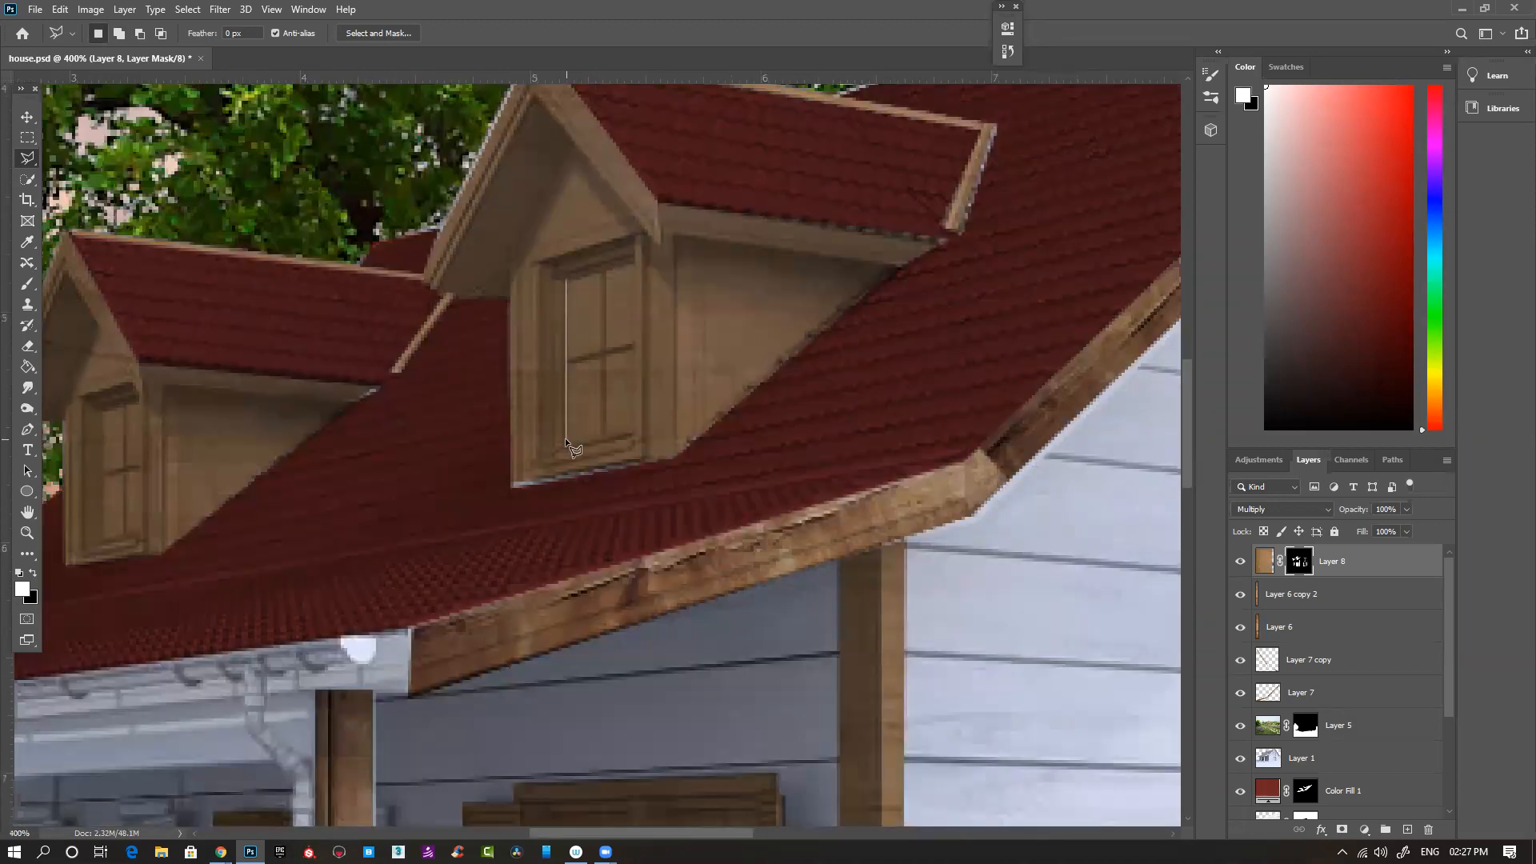
left_click(629, 433)
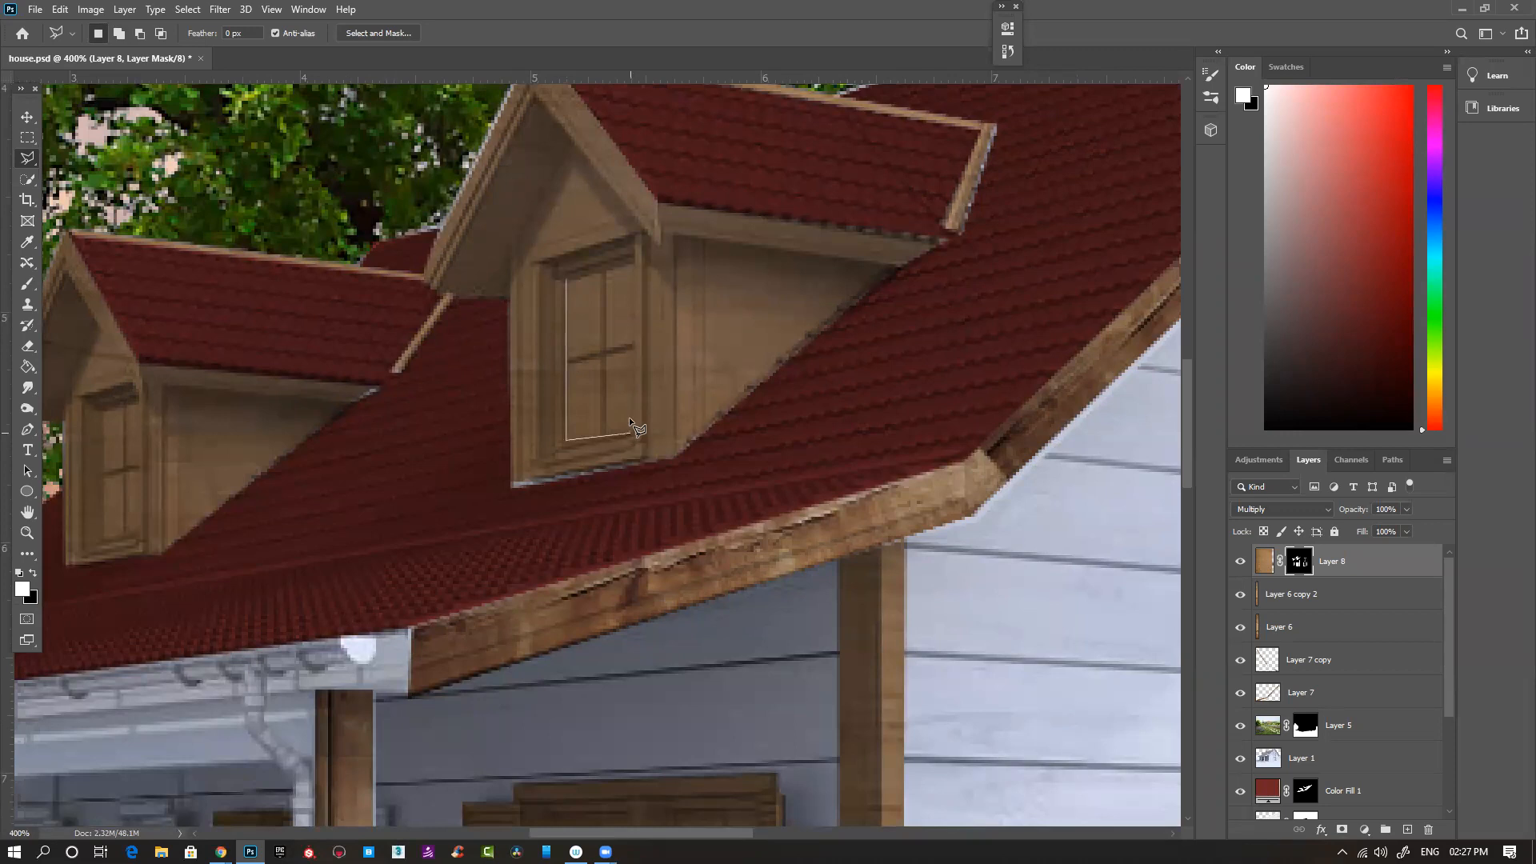
double_click(631, 261)
key("ctrl+BackSpace")
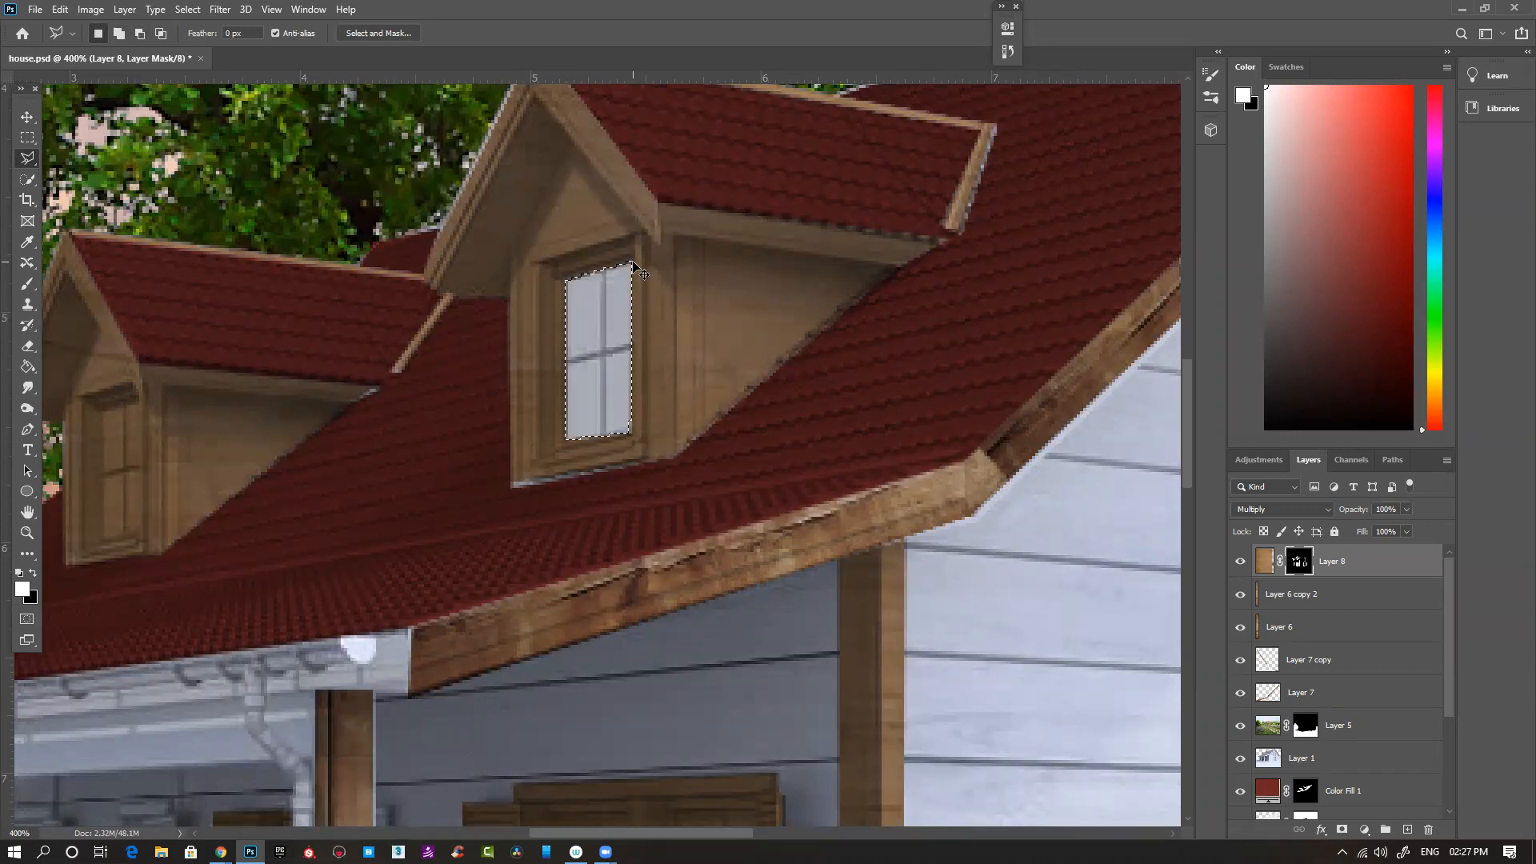
- Outline the smaller dormer's window glass with the Polygonal Lasso and fill it with black on Layer 8's mask
left_click_drag(123, 426, 485, 356)
left_click(479, 338)
left_click(481, 465)
left_click(513, 460)
double_click(516, 328)
key("ctrl+BackSpace")
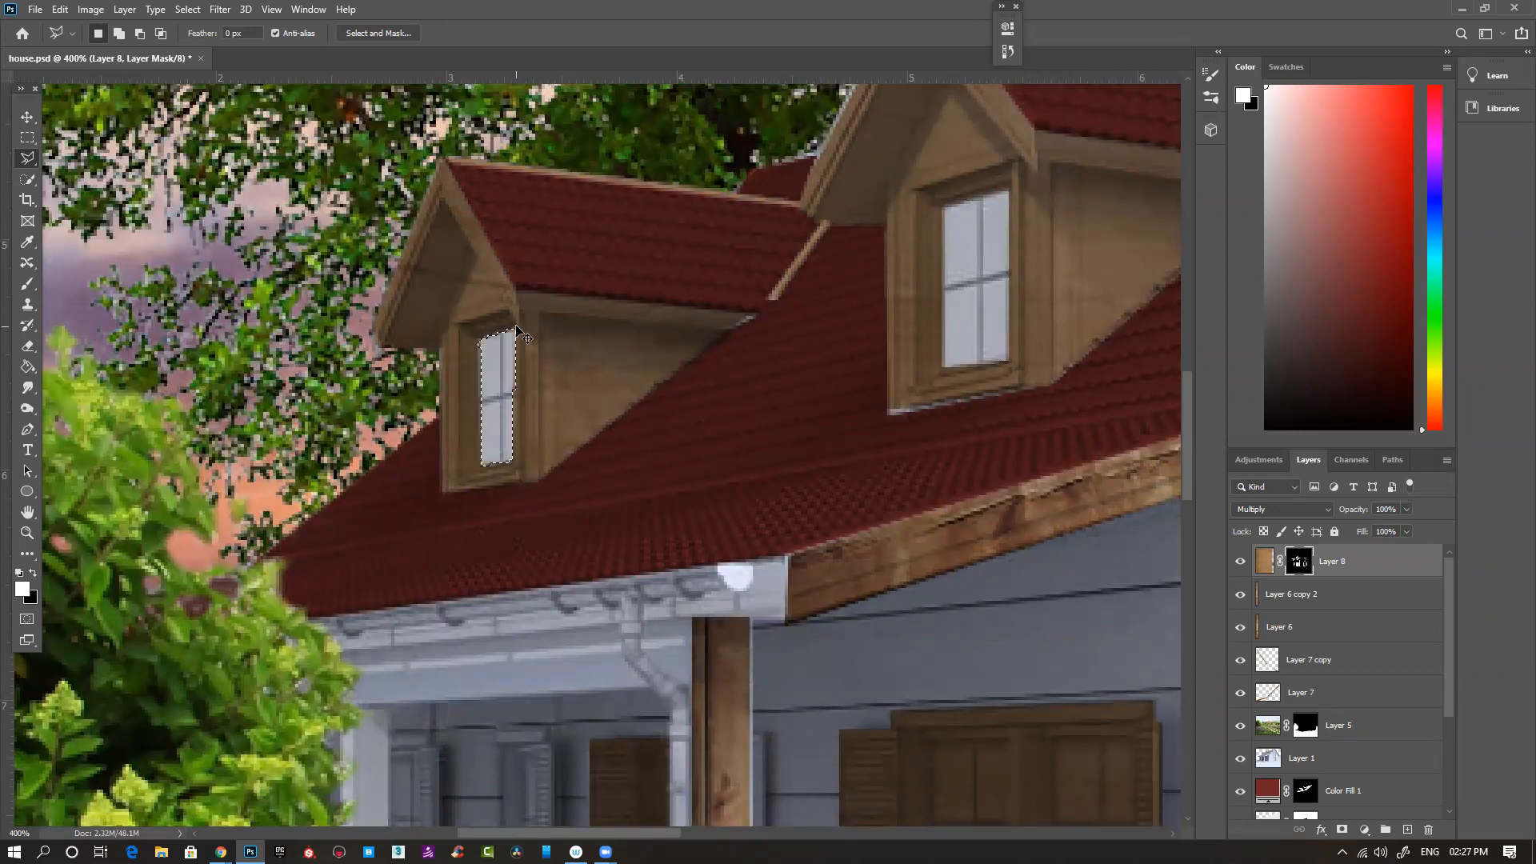
- Outline the glass of each porch door leaf with the Polygonal Lasso and fill it with black on Layer 8's mask
left_click_drag(584, 550, 496, 226)
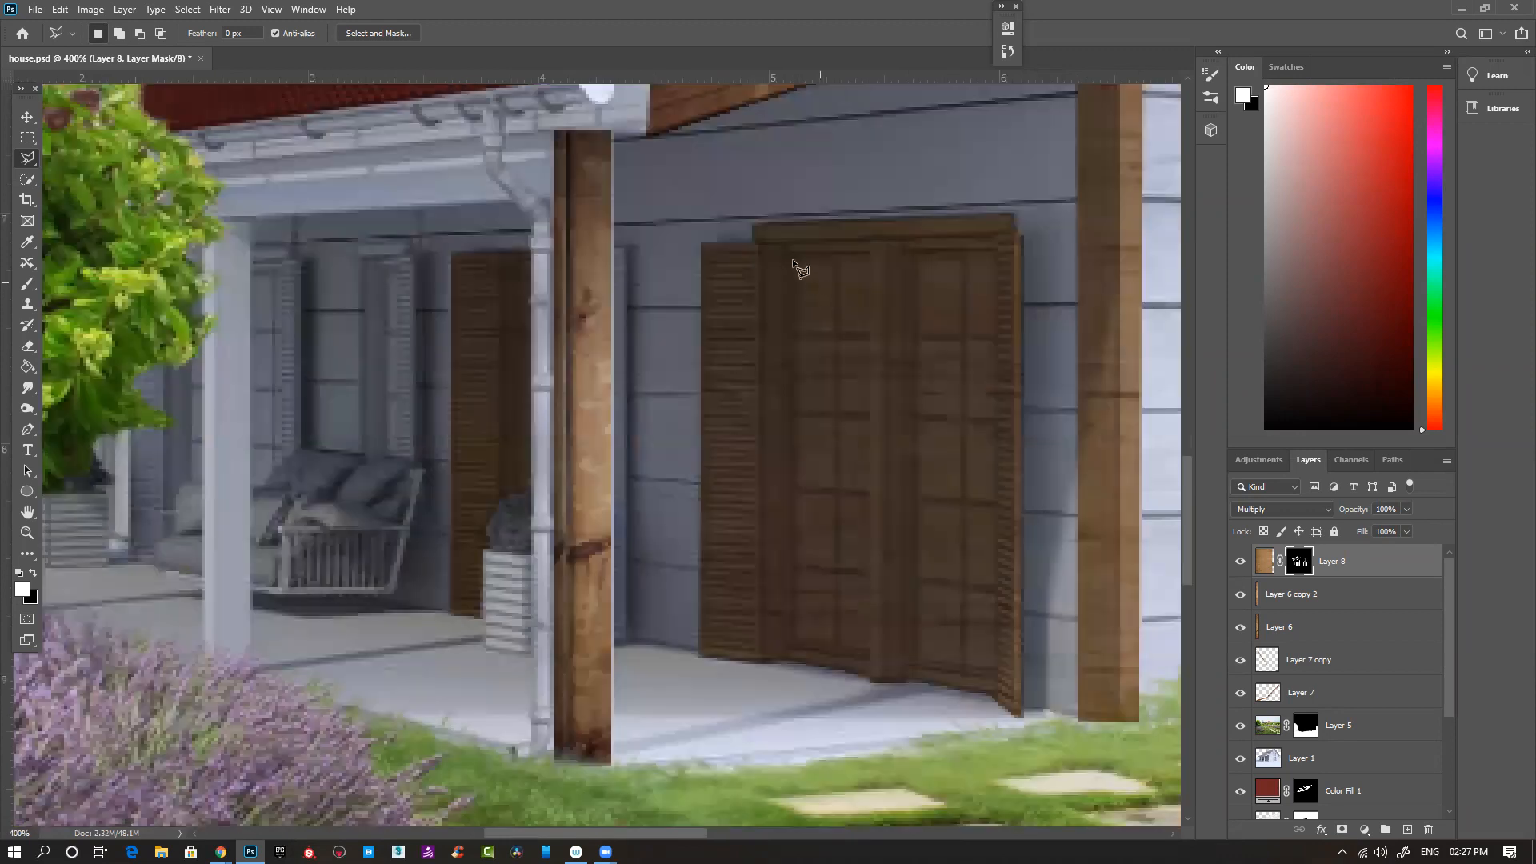
left_click(793, 257)
left_click(866, 651)
double_click(867, 257)
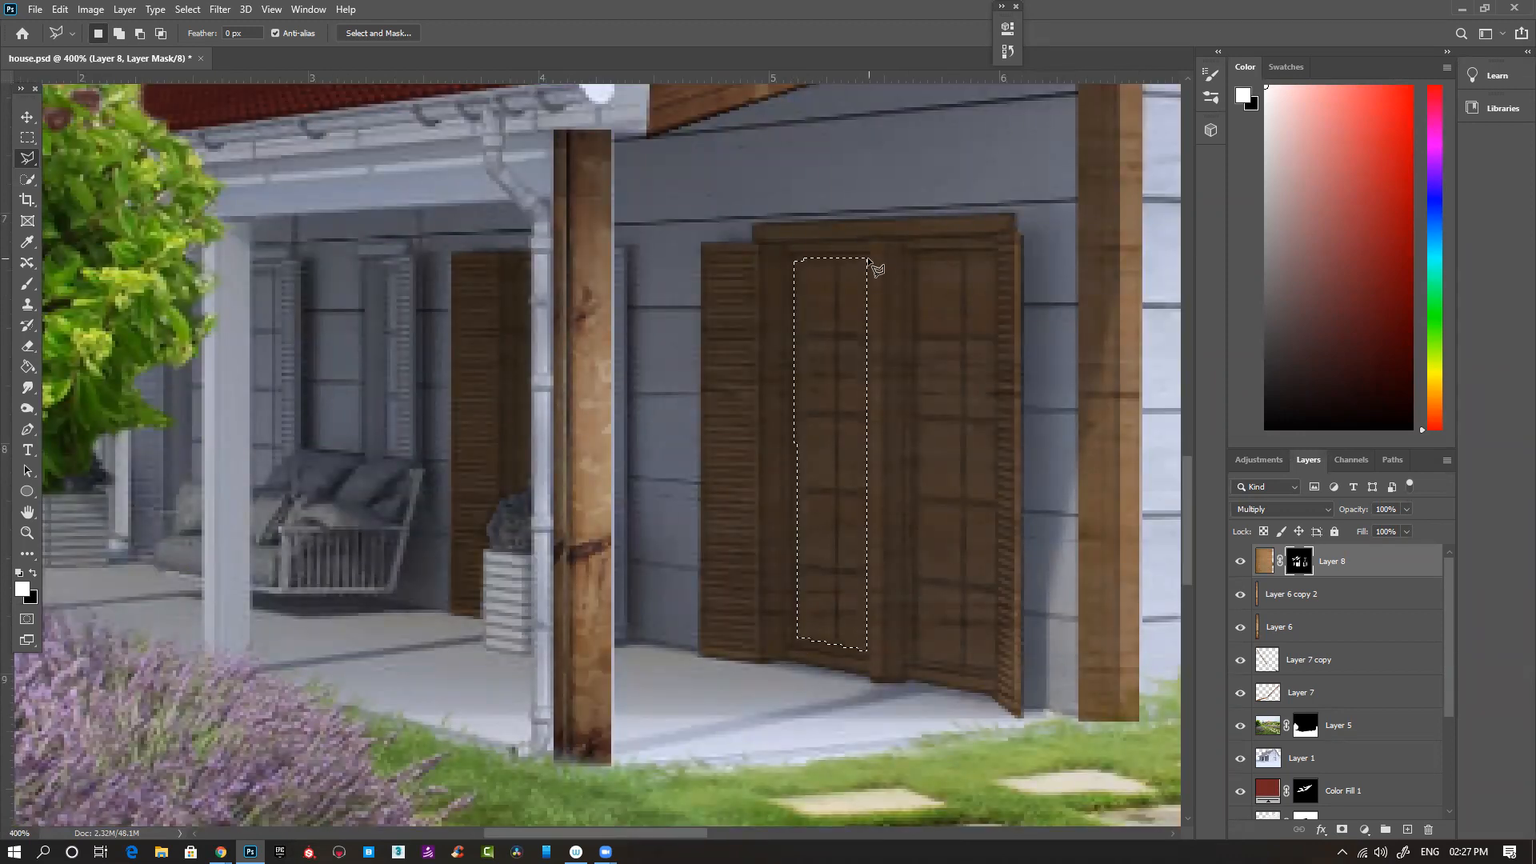
key("ctrl+BackSpace")
left_click(915, 261)
left_click(994, 670)
double_click(993, 260)
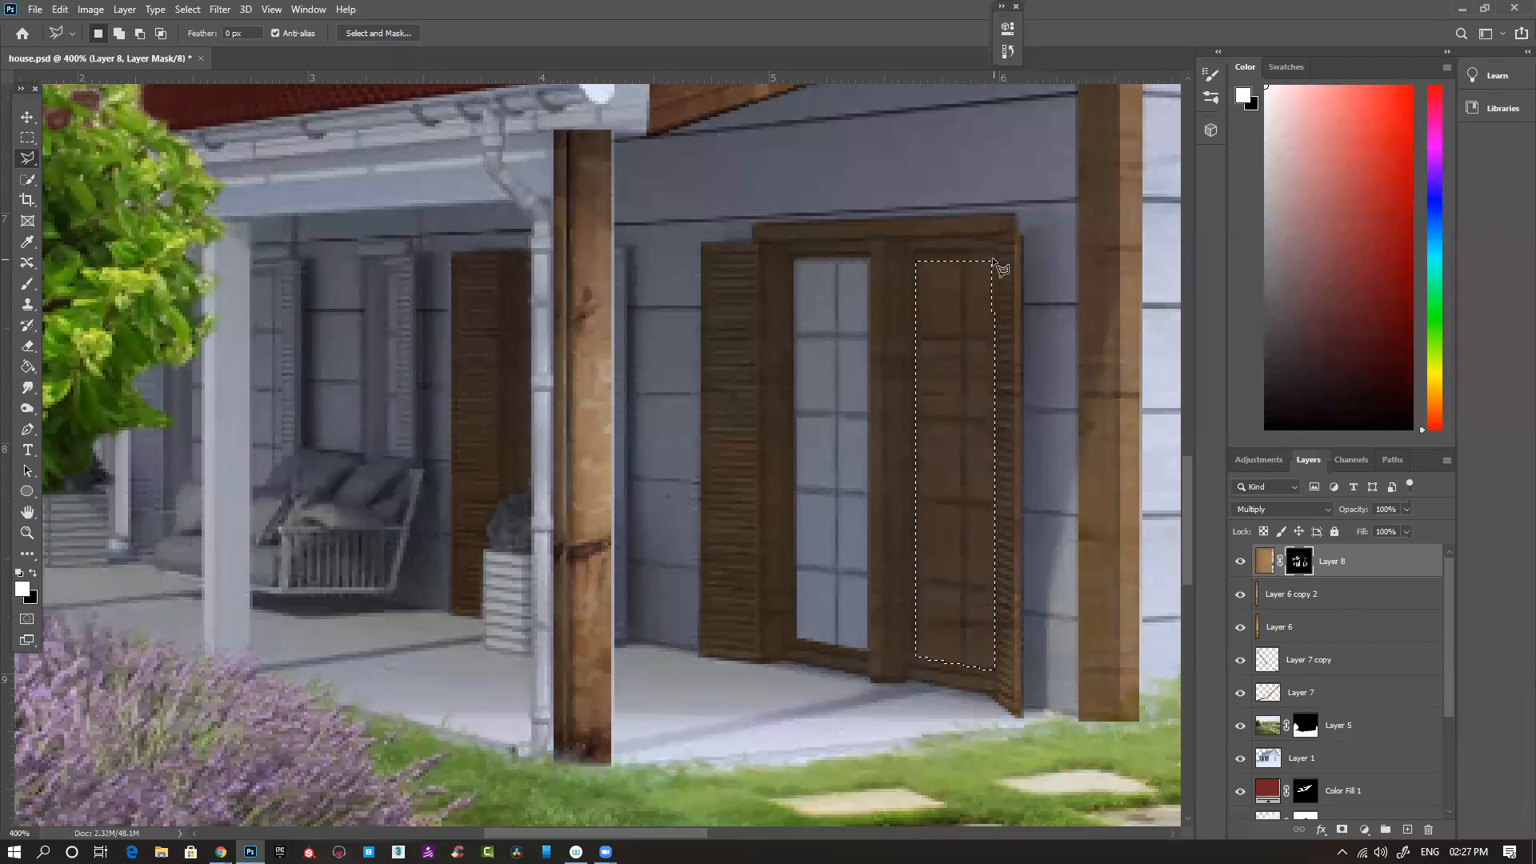
key("ctrl+BackSpace")
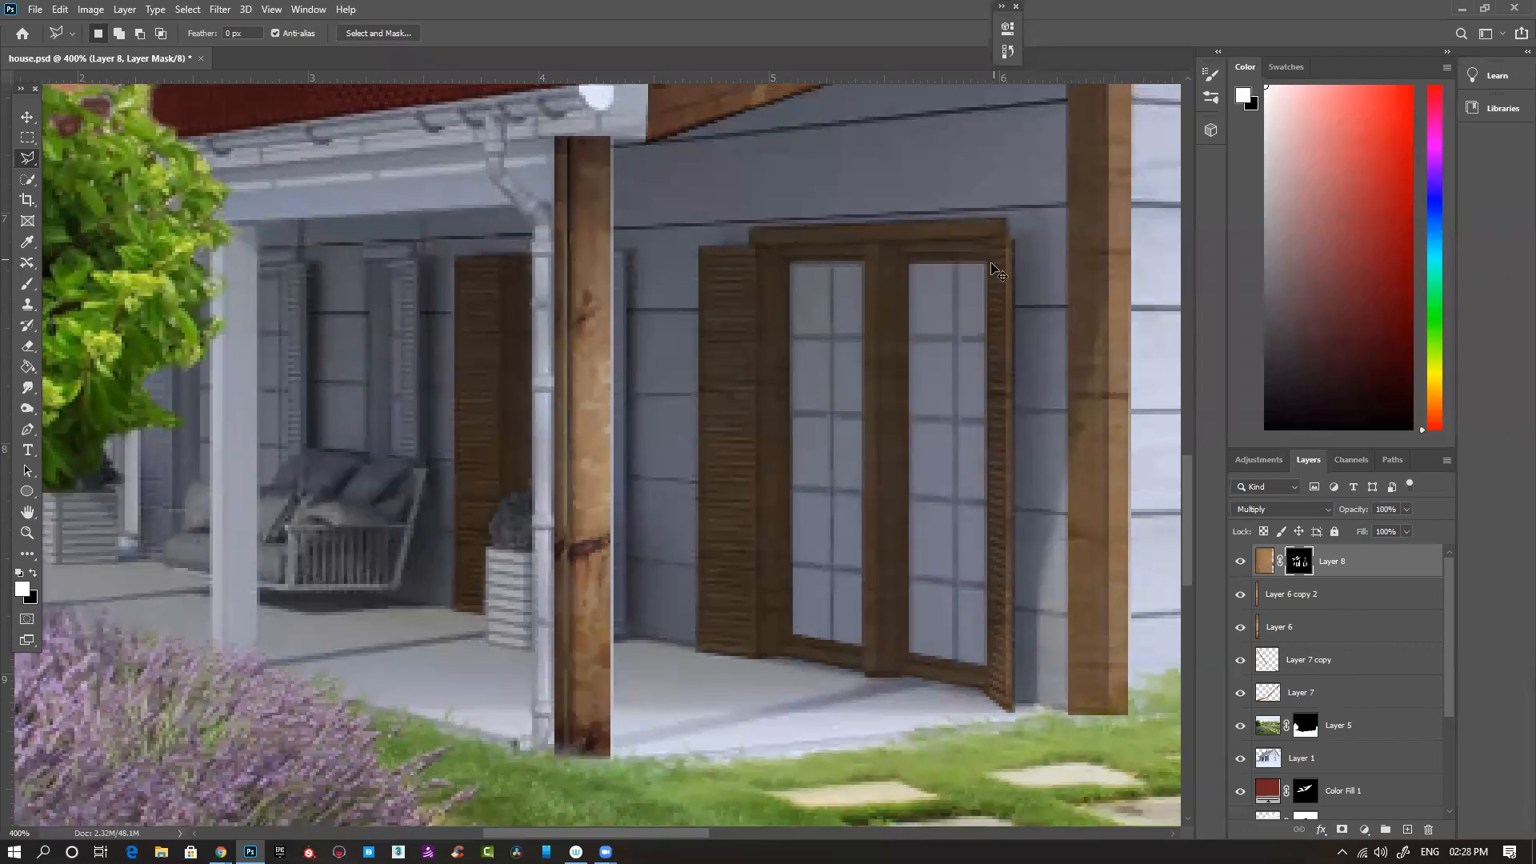
- Choose a small Hard Round brush and paint white on Layer 8's mask along the narrow shutter just behind the front porch post
key("ctrl+minus")
key("ctrl+minus")
key("ctrl+minus")
key("ctrl+minus")
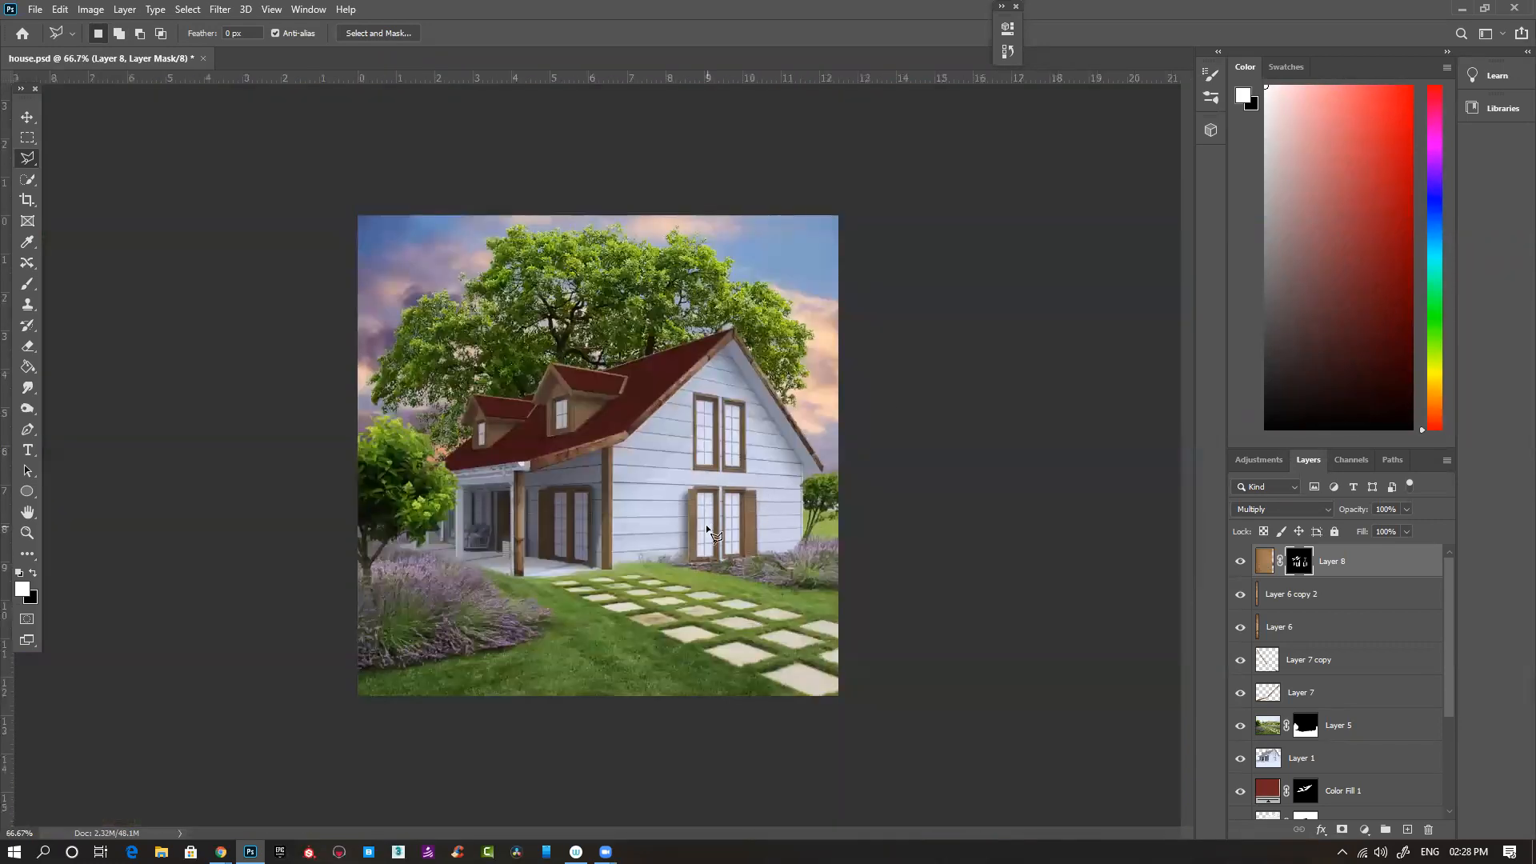
key("ctrl+plus")
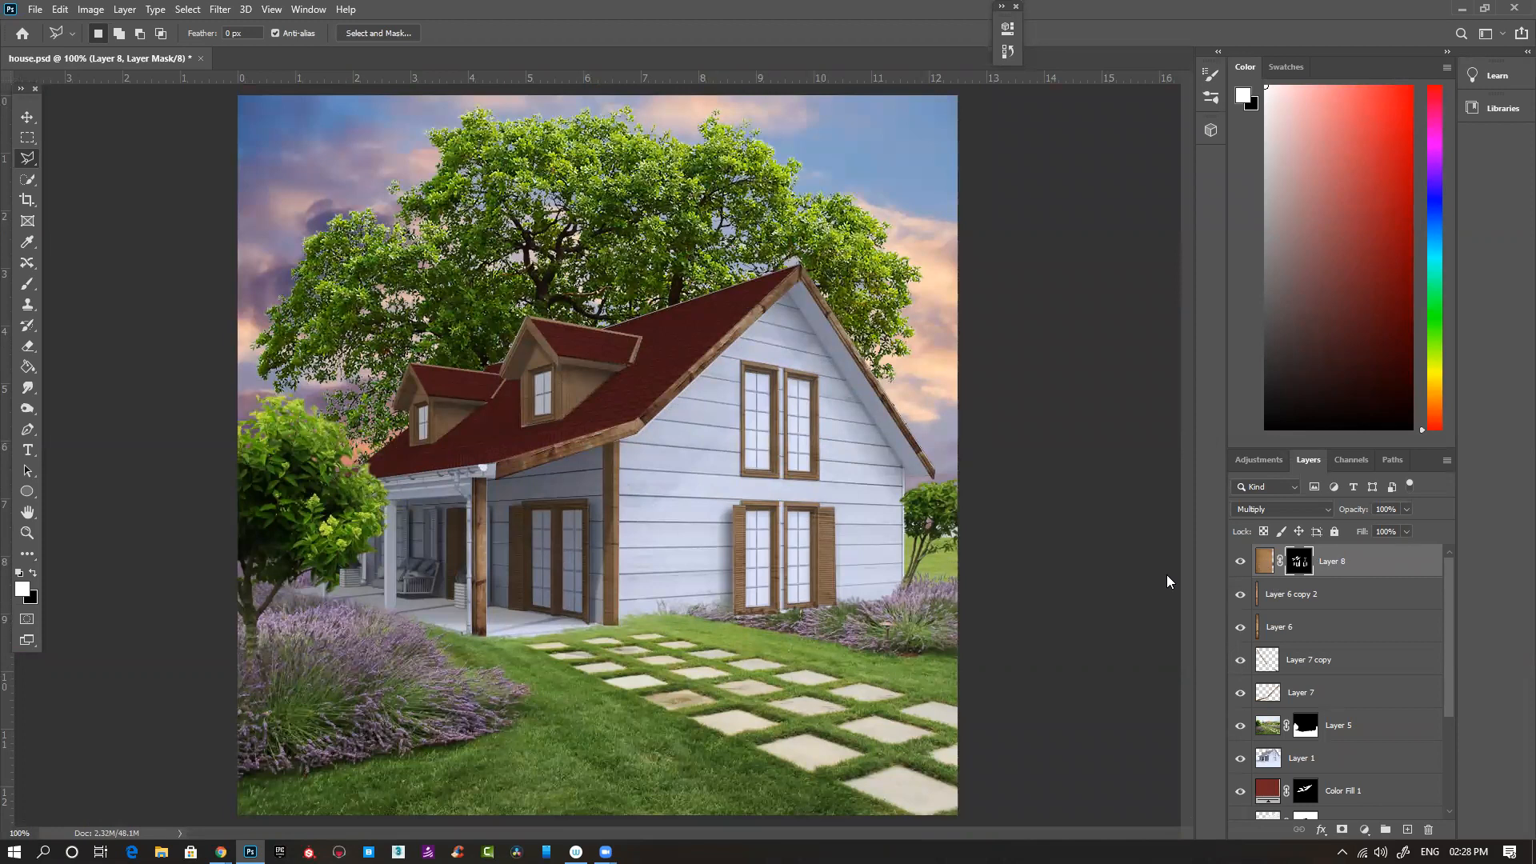
key("b")
right_click(468, 537)
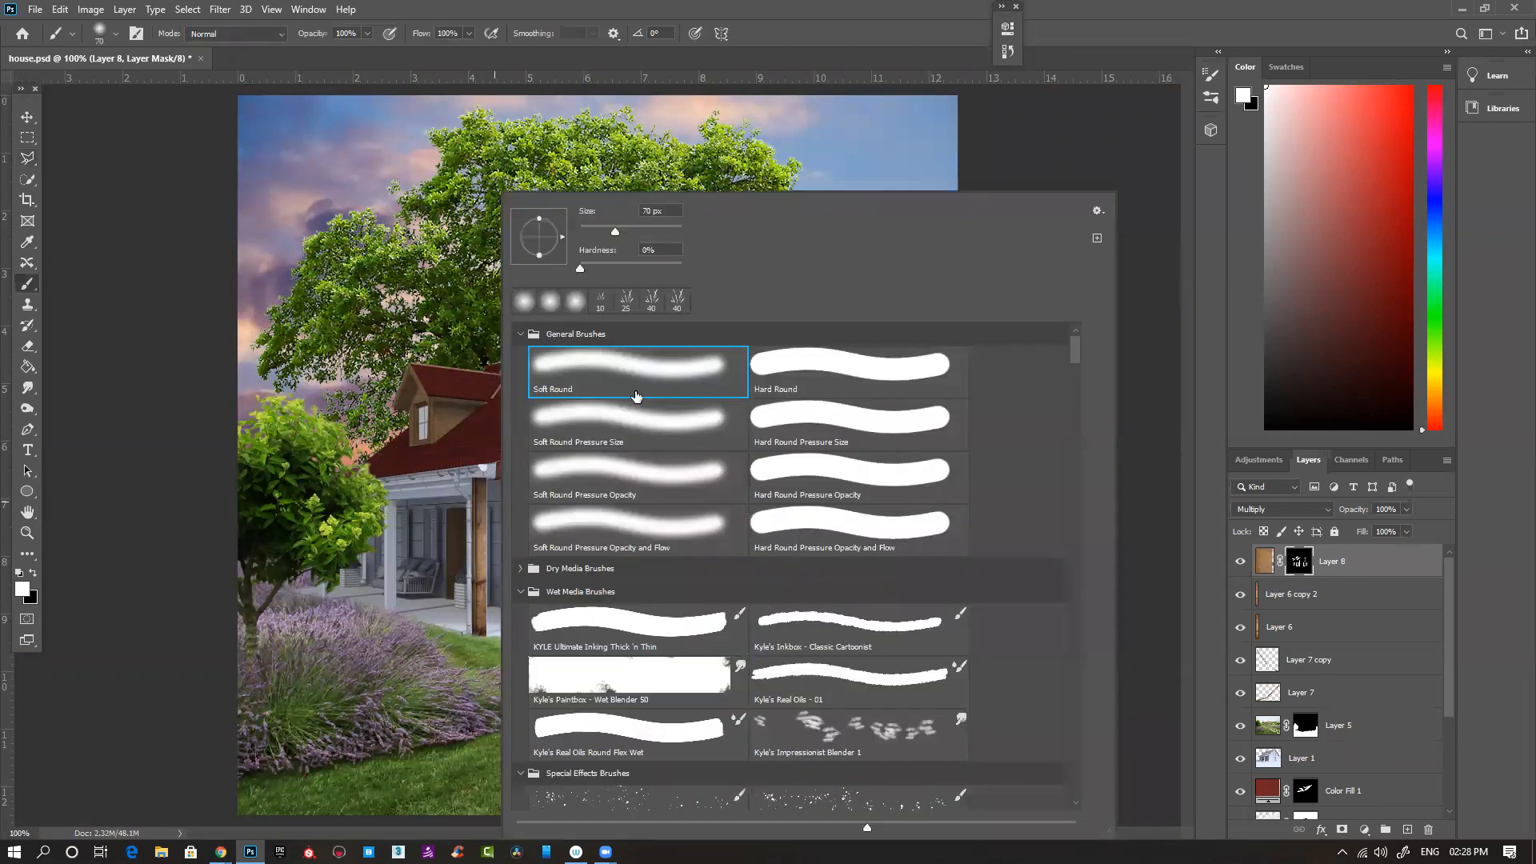
left_click(874, 369)
left_click(364, 506, "ctrl")
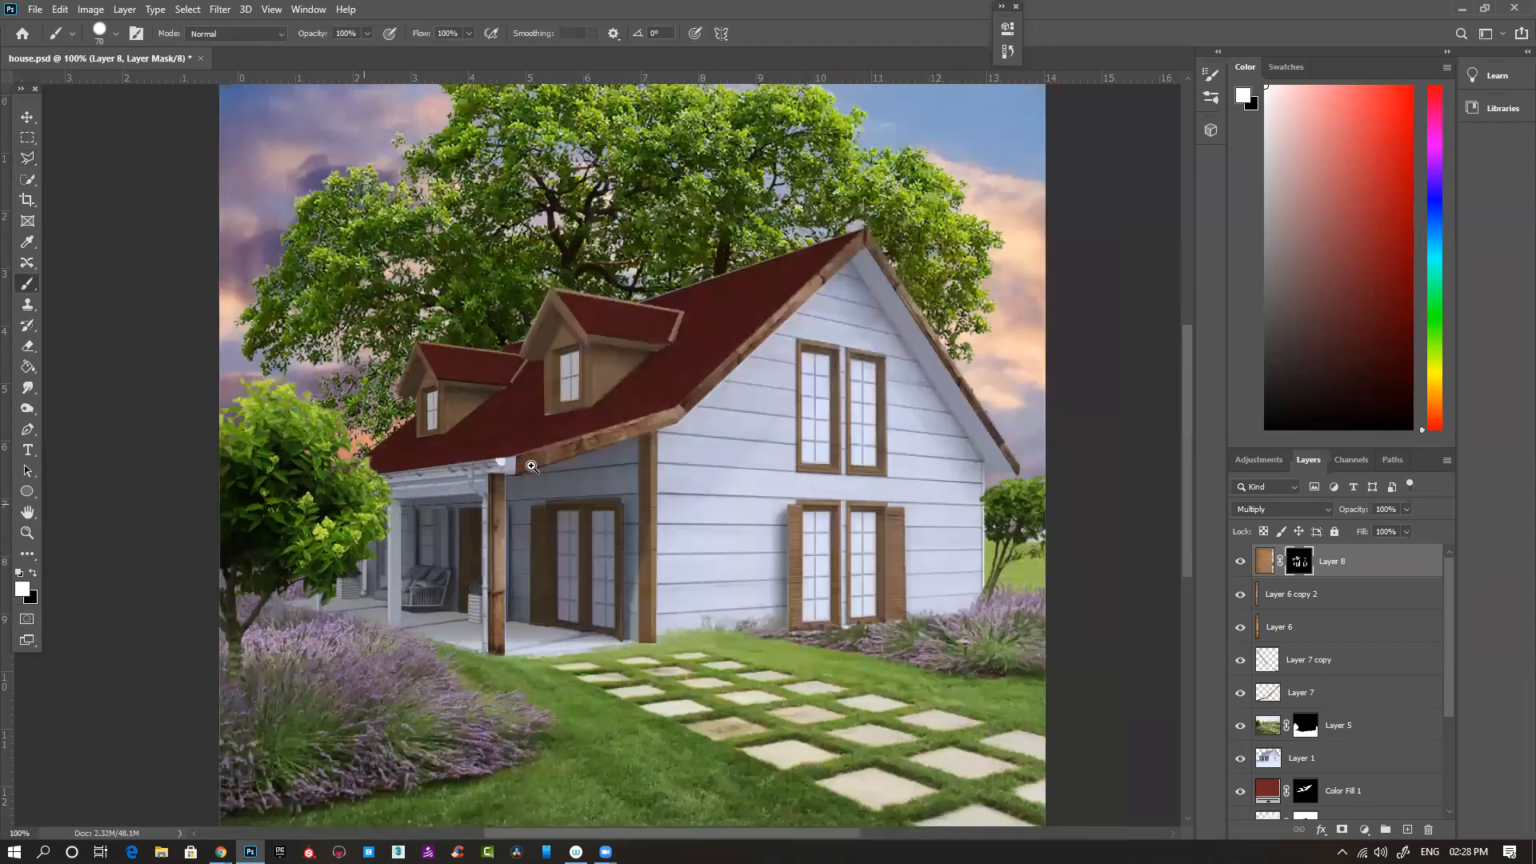
key("bracketleft")
key("bracketleft")
key("bracketleft")
key("bracketleft")
key("bracketleft")
key("bracketleft")
key("bracketleft")
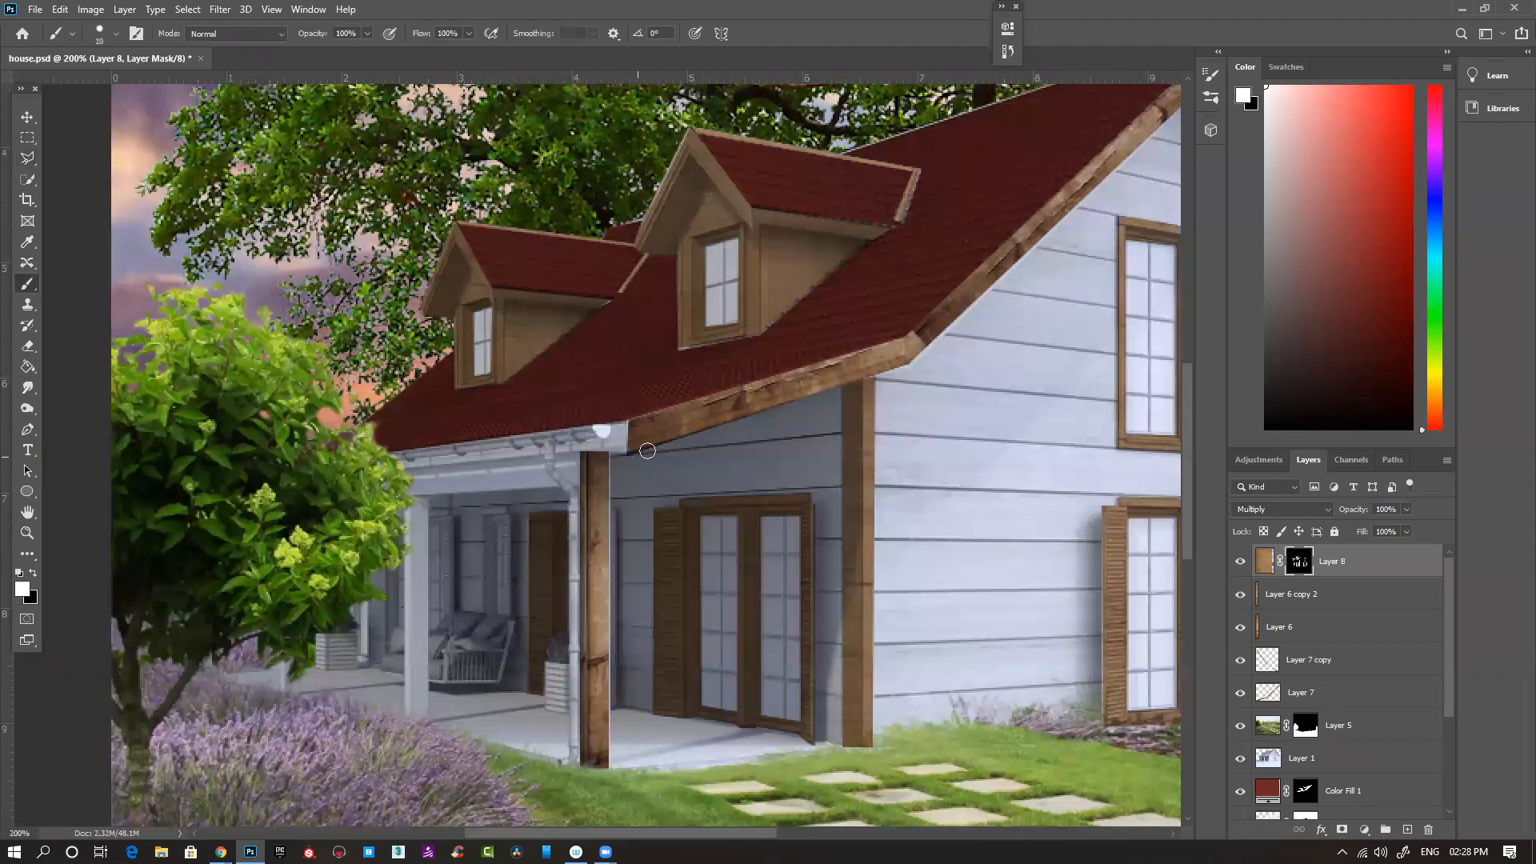
left_click(566, 561, "ctrl")
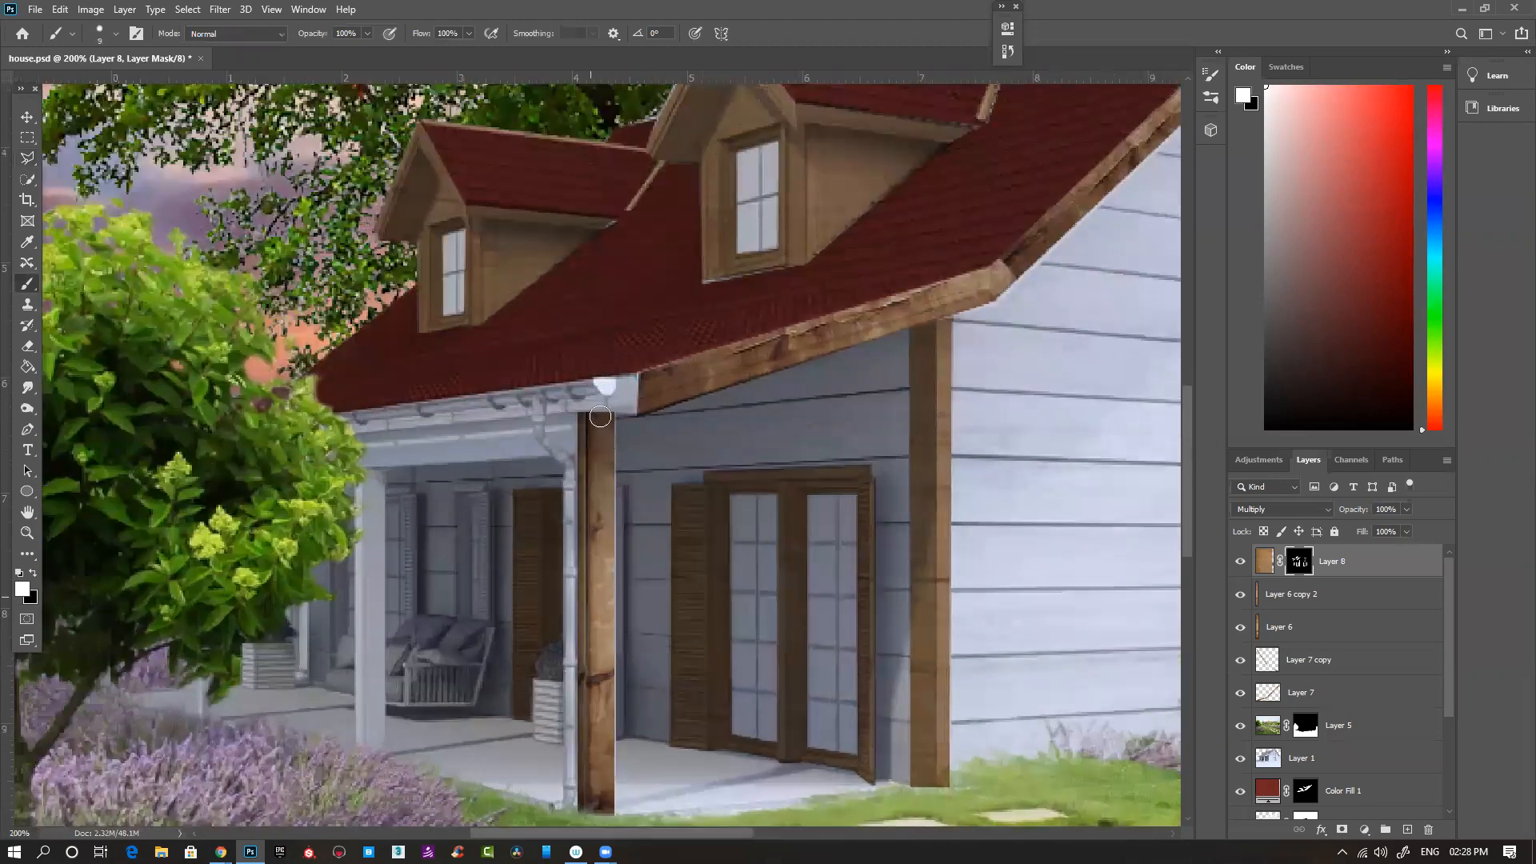
scroll(622, 474, "down", 1)
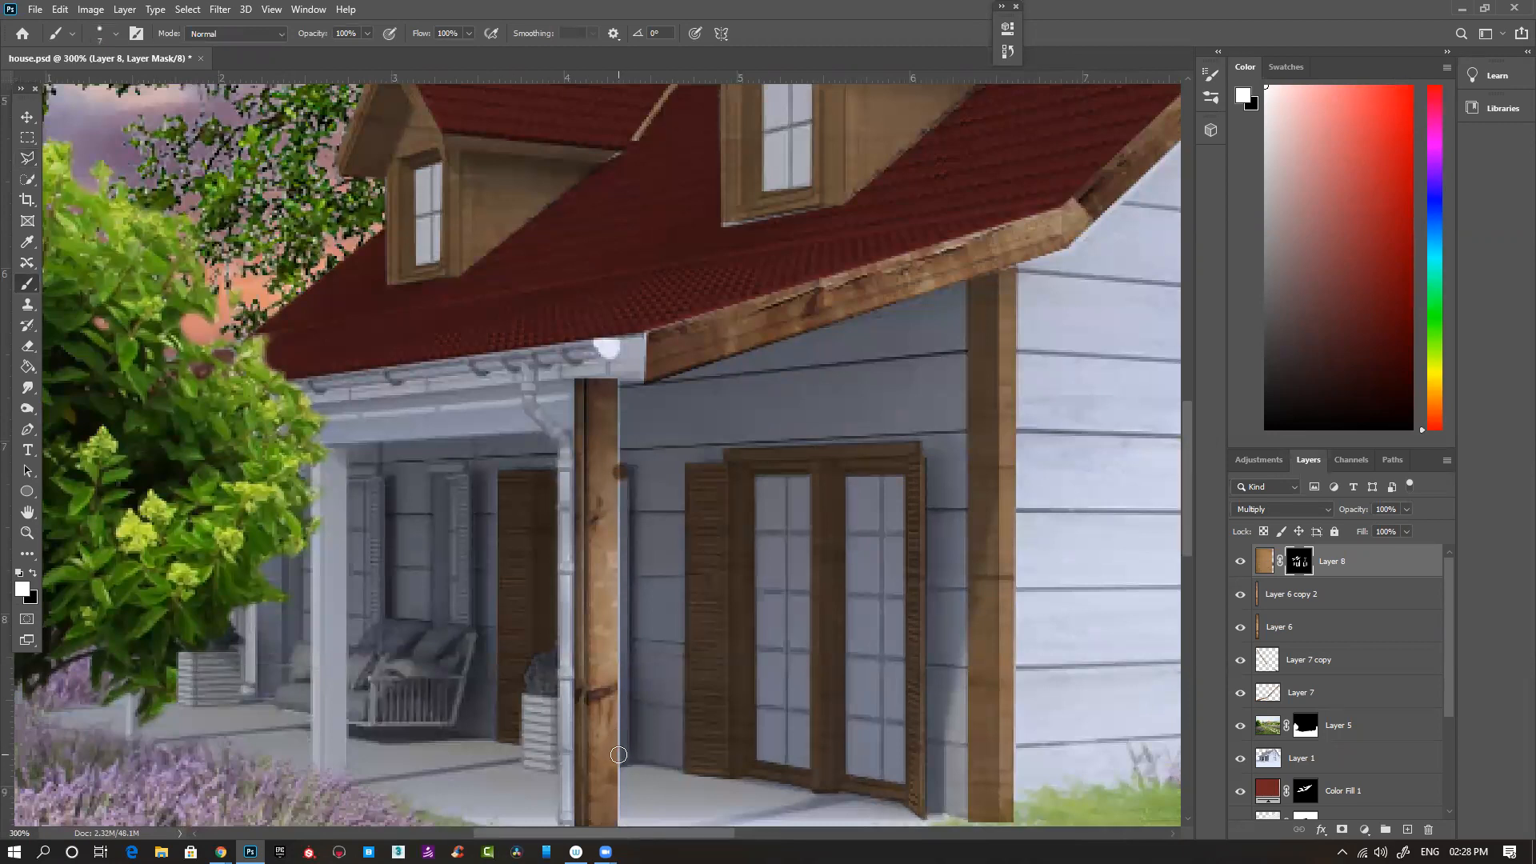
left_click(618, 755, "shift")
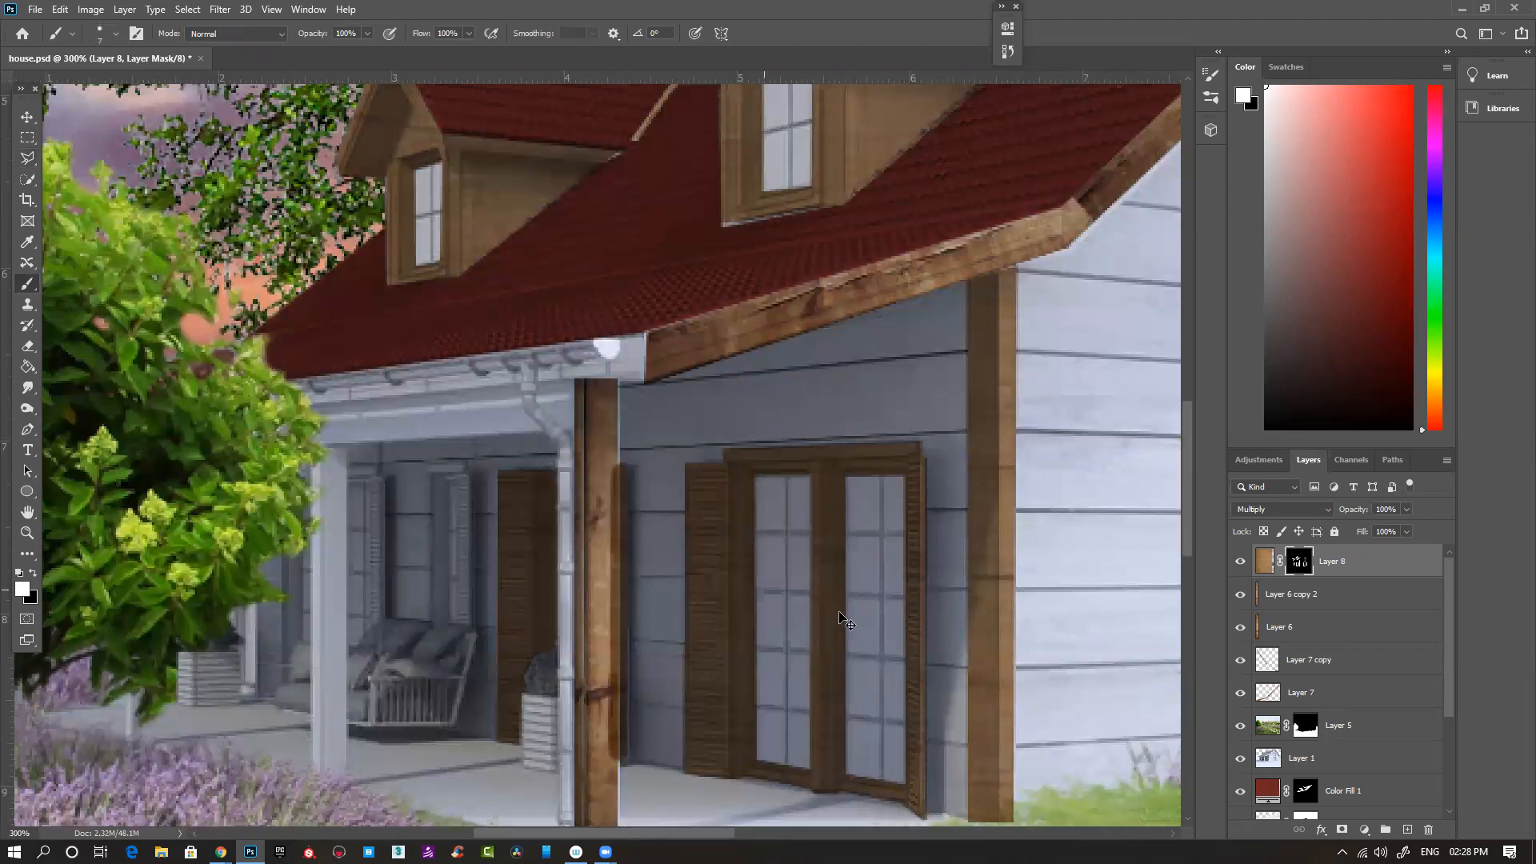
- Load Layer 6's post shape as a selection, fill it with black on Layer 8's mask, and deselect
left_click(1254, 598, "shift")
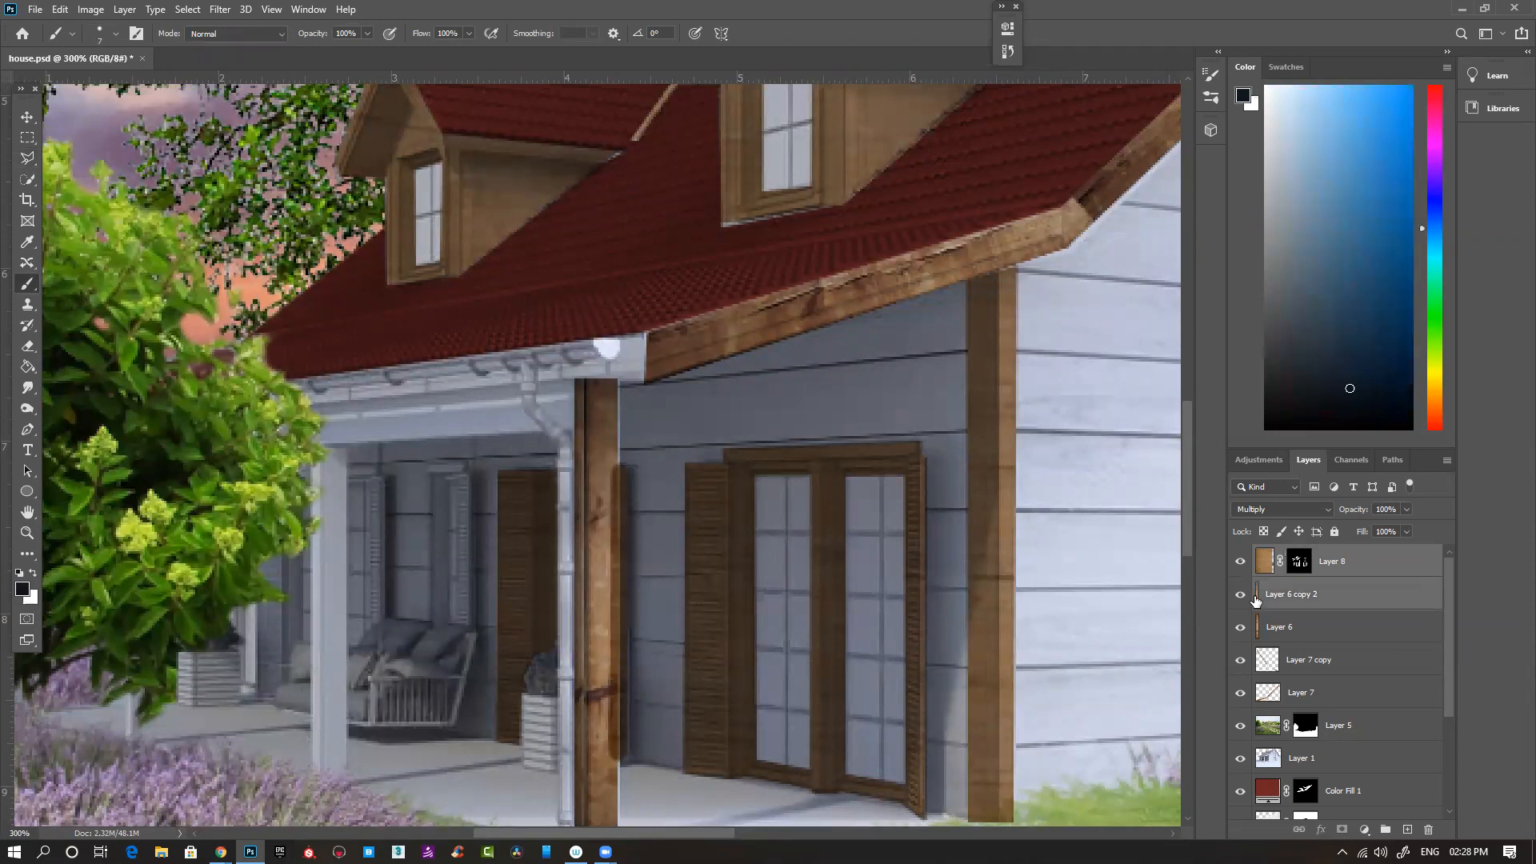
left_click(1259, 628, "ctrl")
left_click(1300, 564)
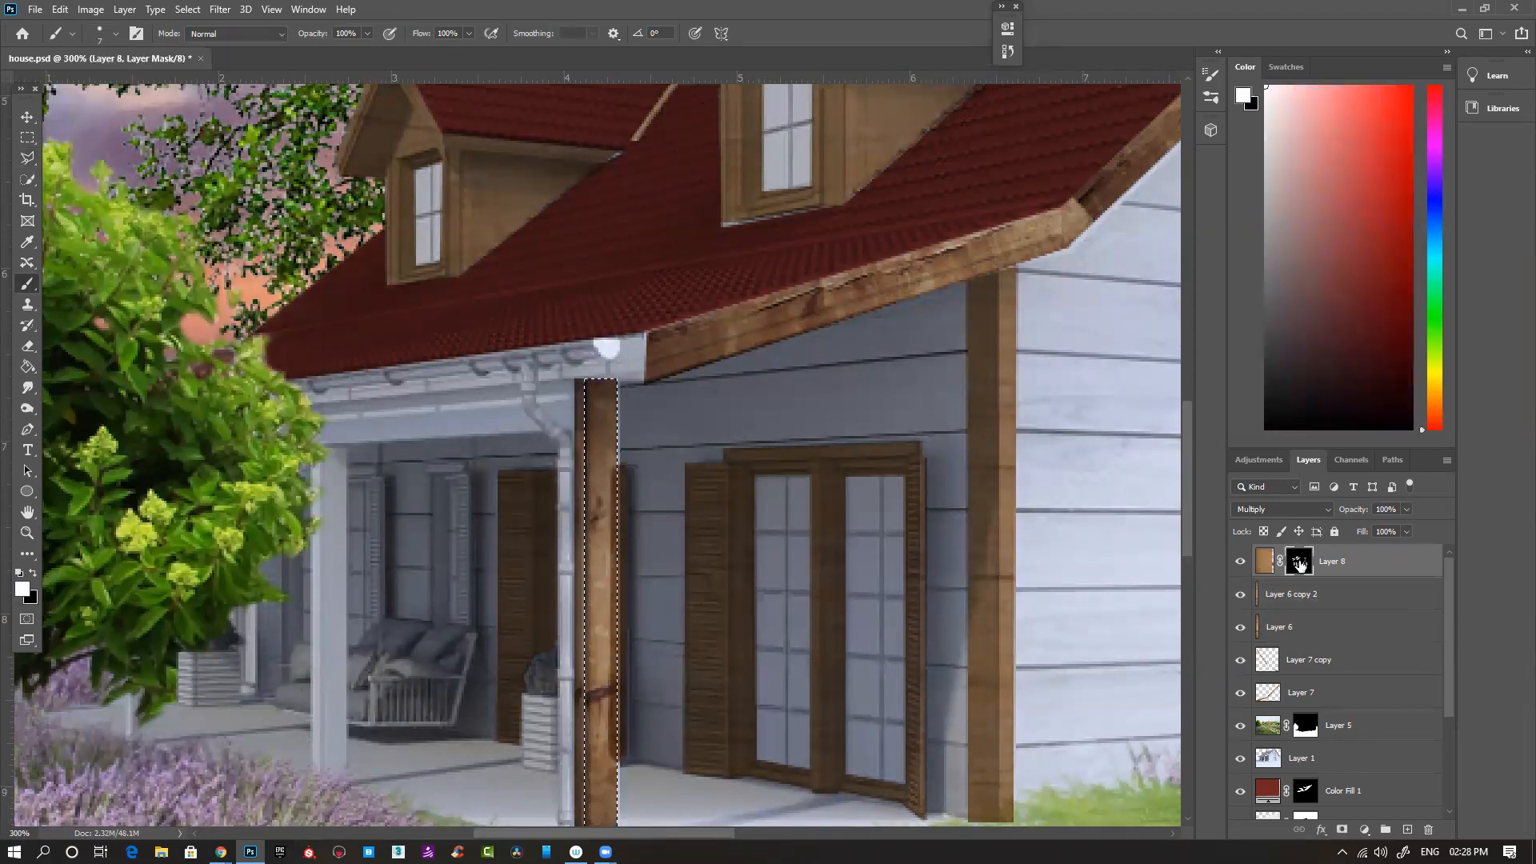
key("alt+Delete")
key("ctrl+z")
key("ctrl+Delete")
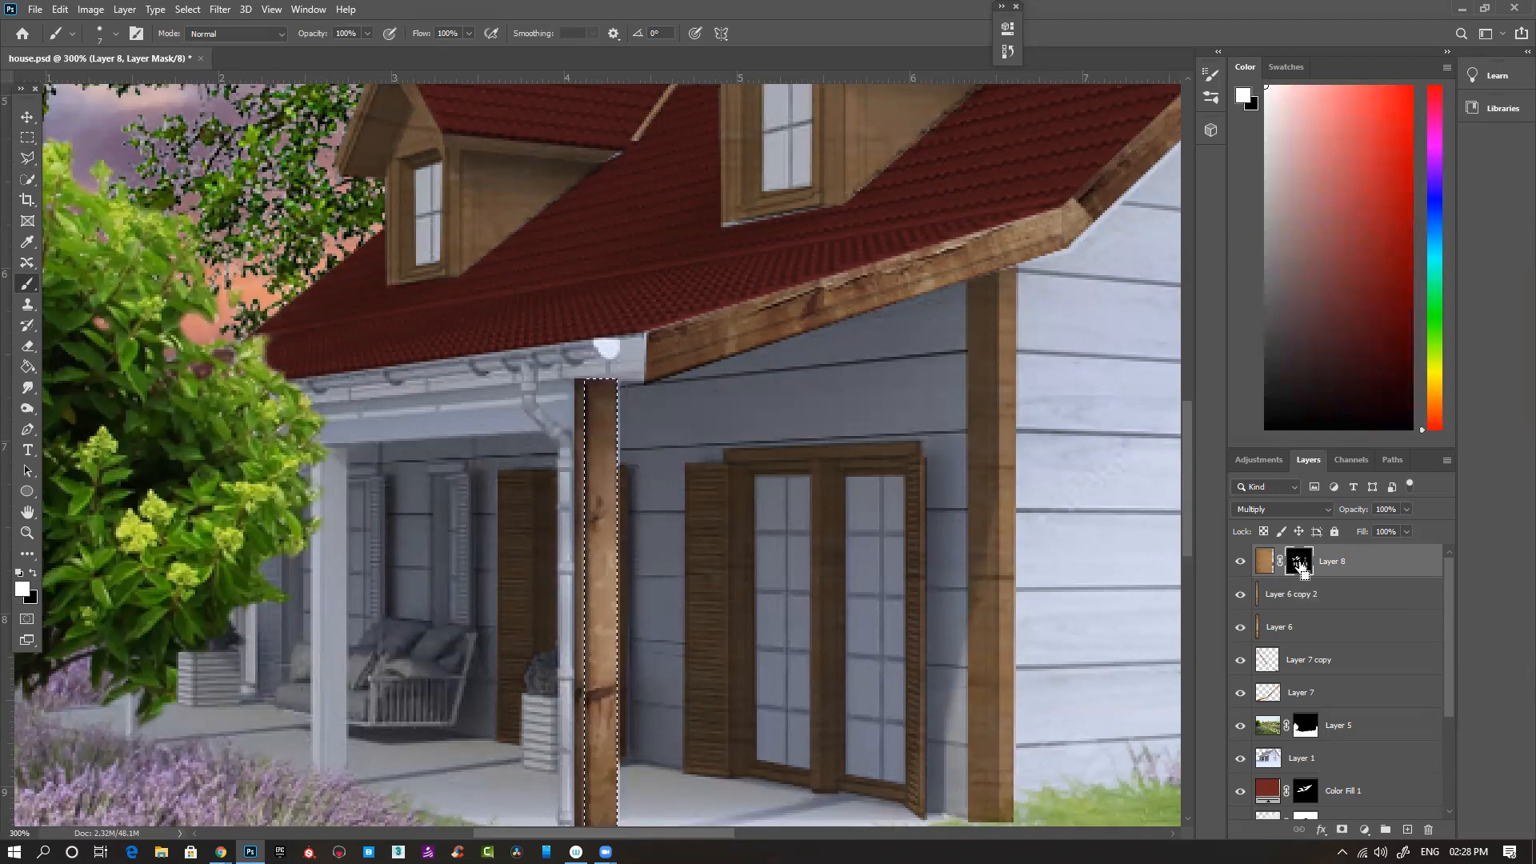
key("ctrl+d")
- Paint white on Layer 8's mask over the corner between the downpipe and the top of the front porch post
left_click_drag(632, 580, 756, 474)
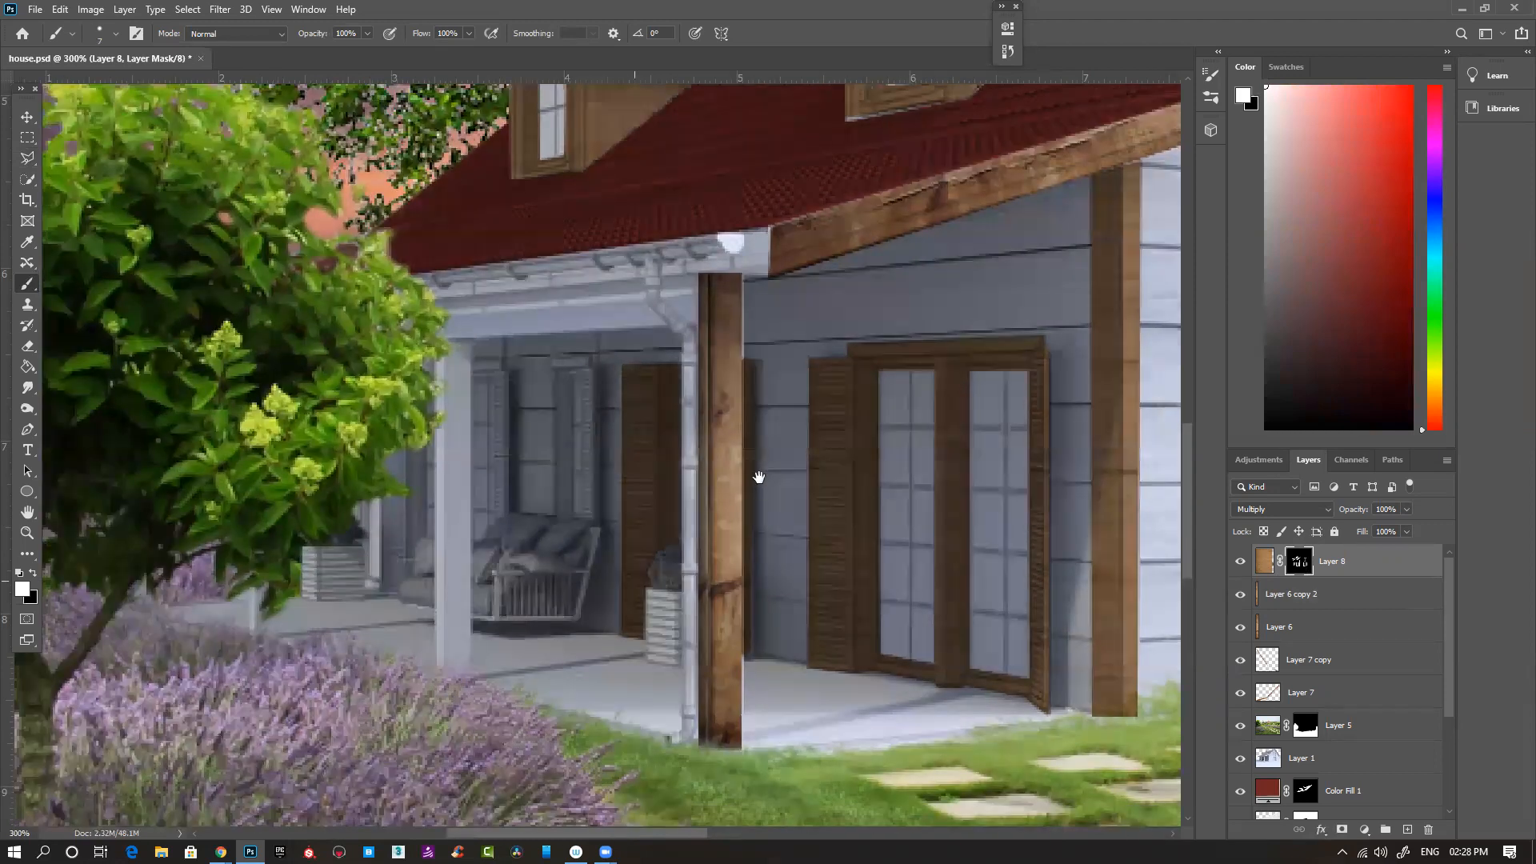
left_click_drag(615, 644, 656, 655)
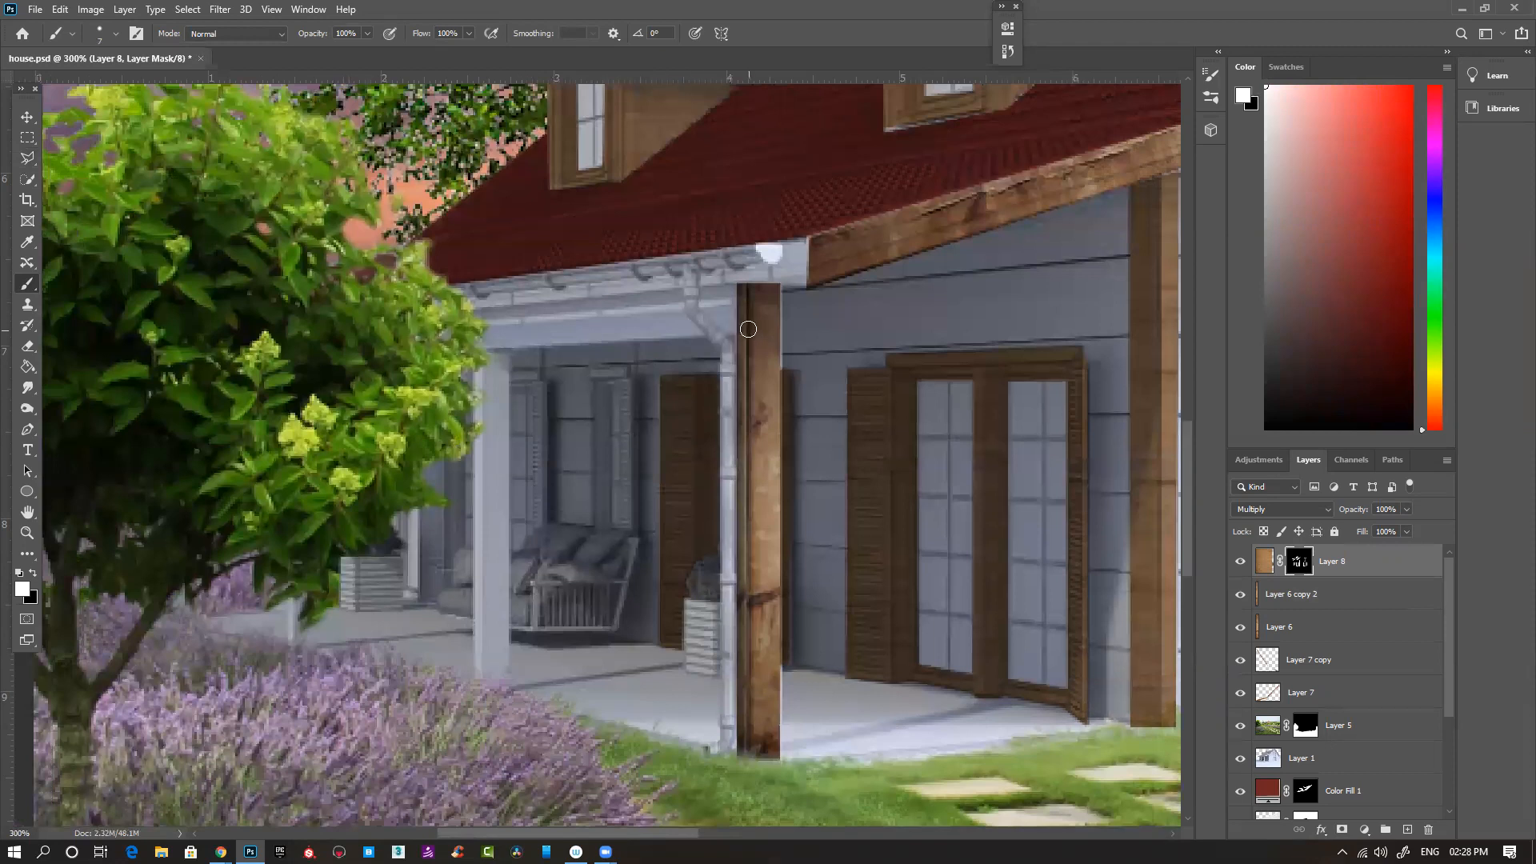
mouse_move(735, 329)
left_mouse_down()
mouse_move(704, 294)
mouse_move(735, 310)
left_mouse_up()
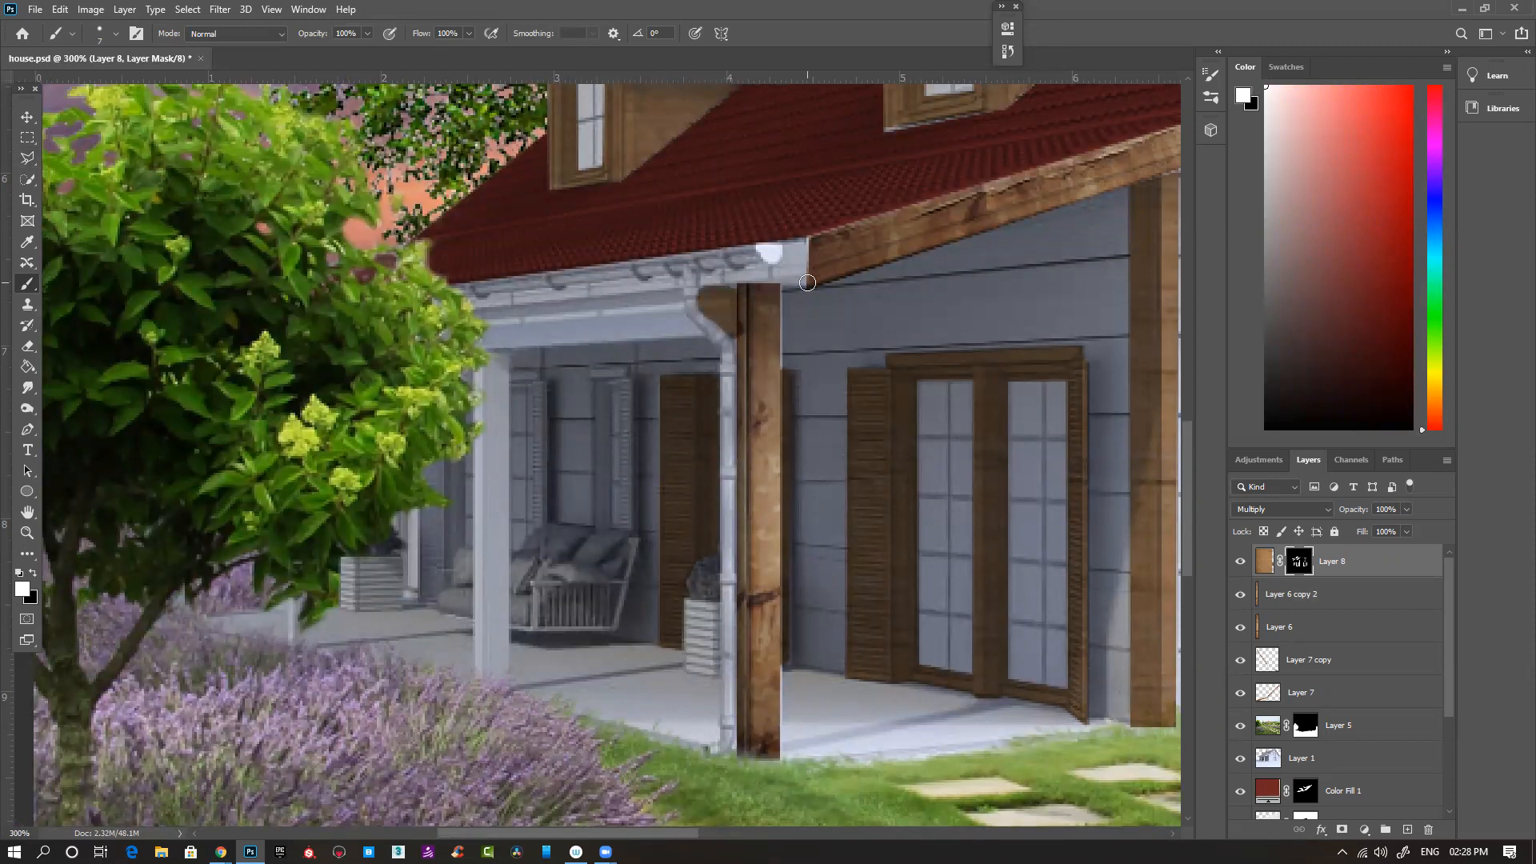
- Hide Layer 6 copy 2 and Layer 6, and paint white on Layer 8's mask over the front porch post and the fascia corner above it
left_click(1240, 595)
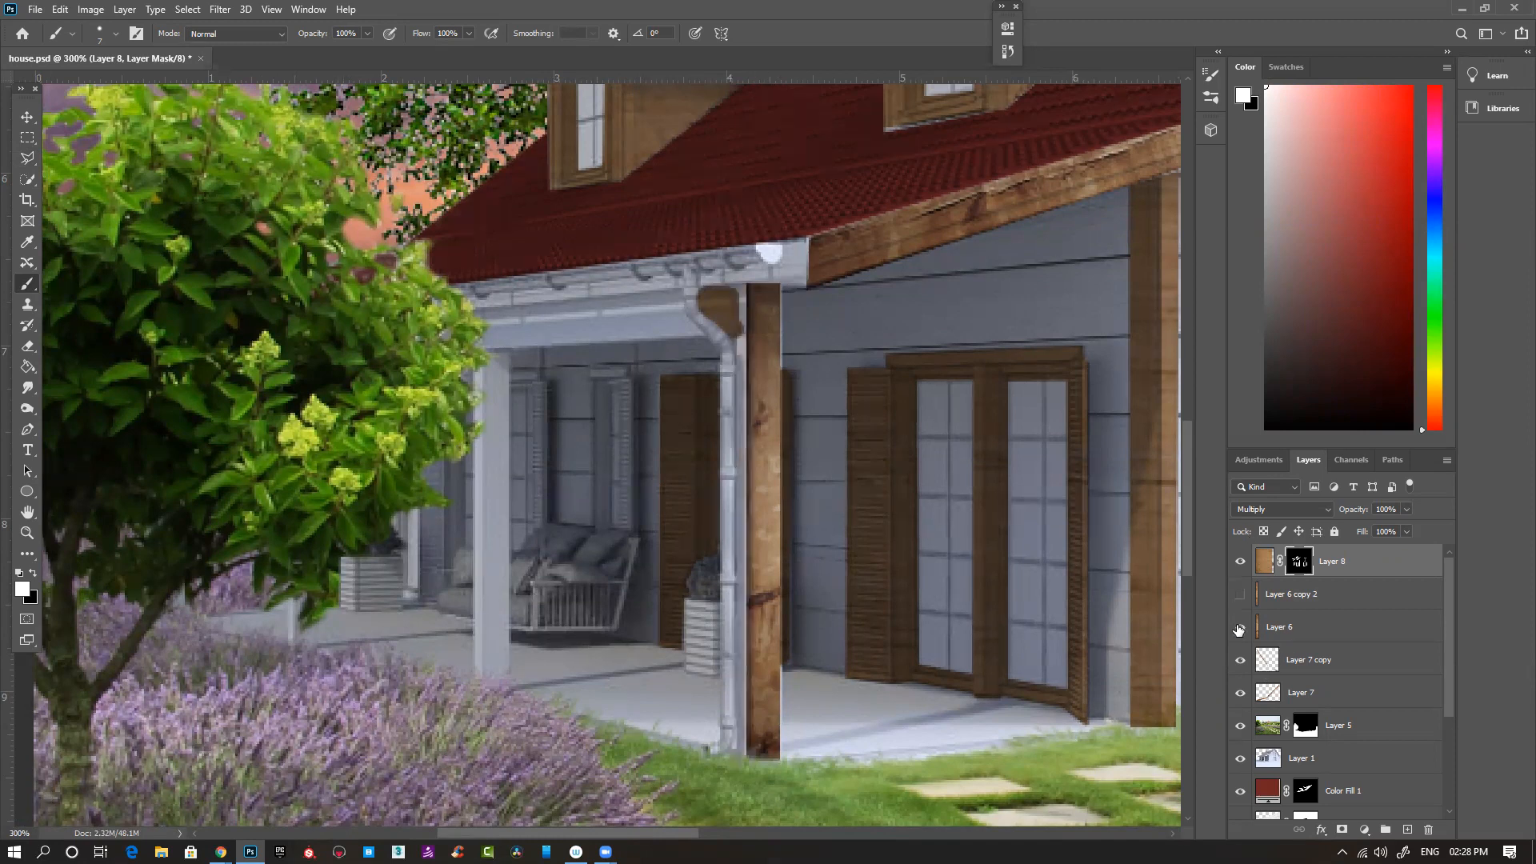
left_click(1240, 628)
left_click_drag(732, 290, 767, 289)
left_click(772, 287)
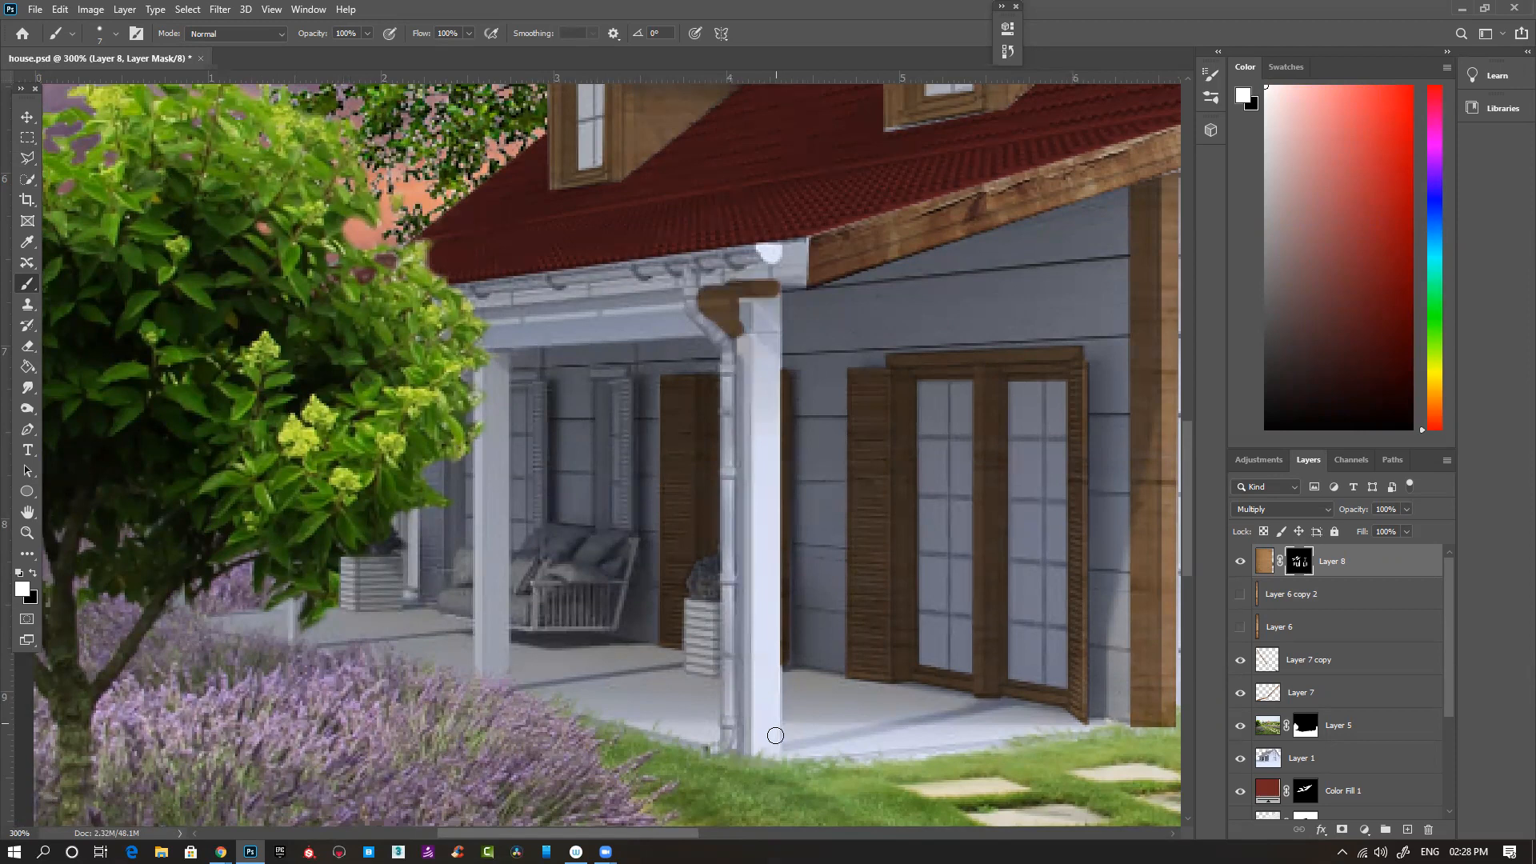
left_click(777, 759, "shift")
left_click_drag(752, 758, 775, 758)
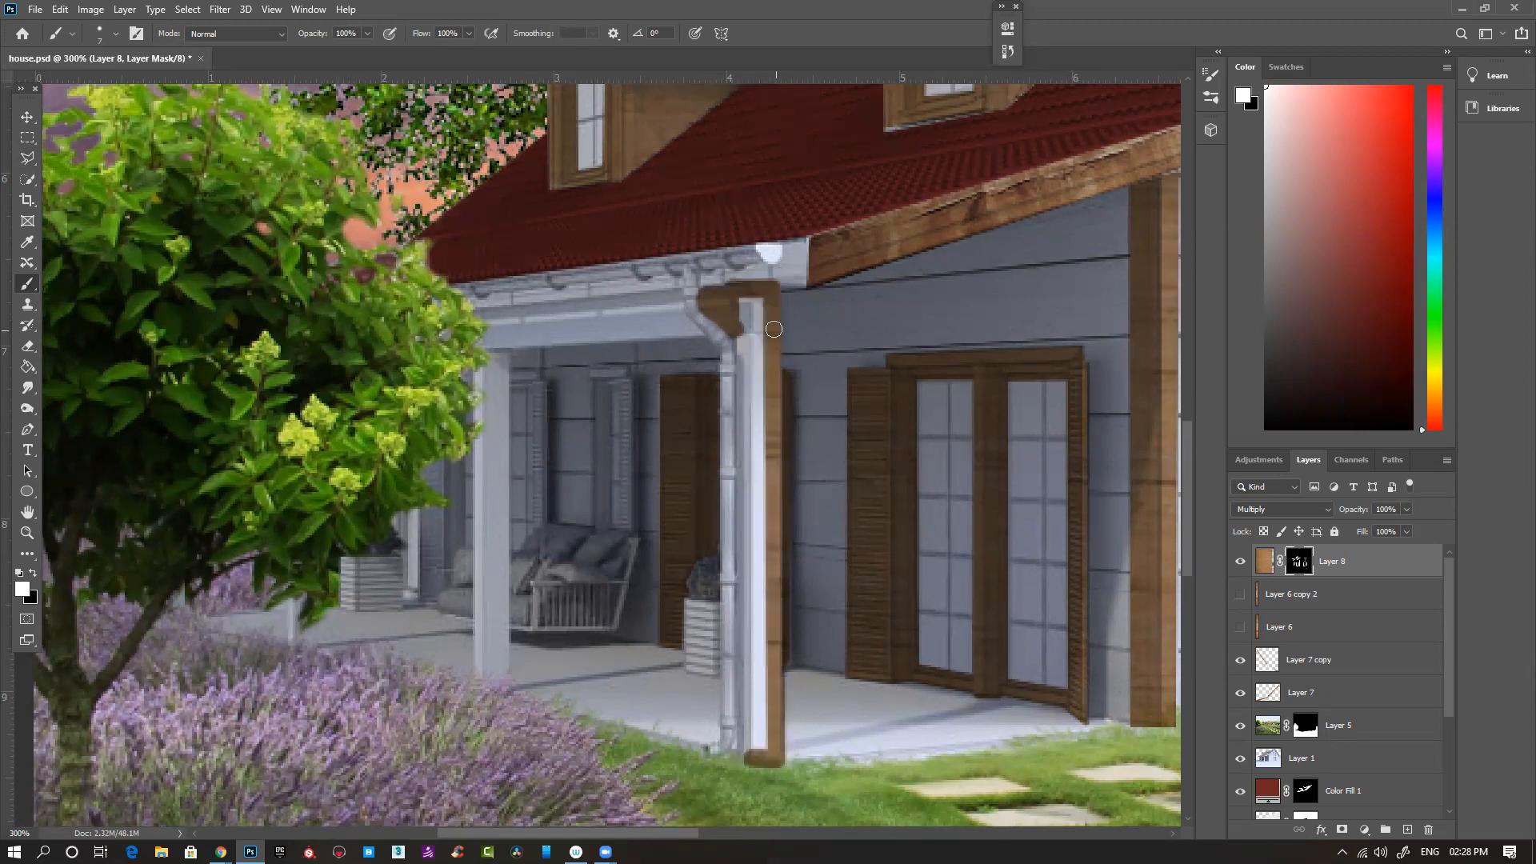
left_click(748, 300, "shift")
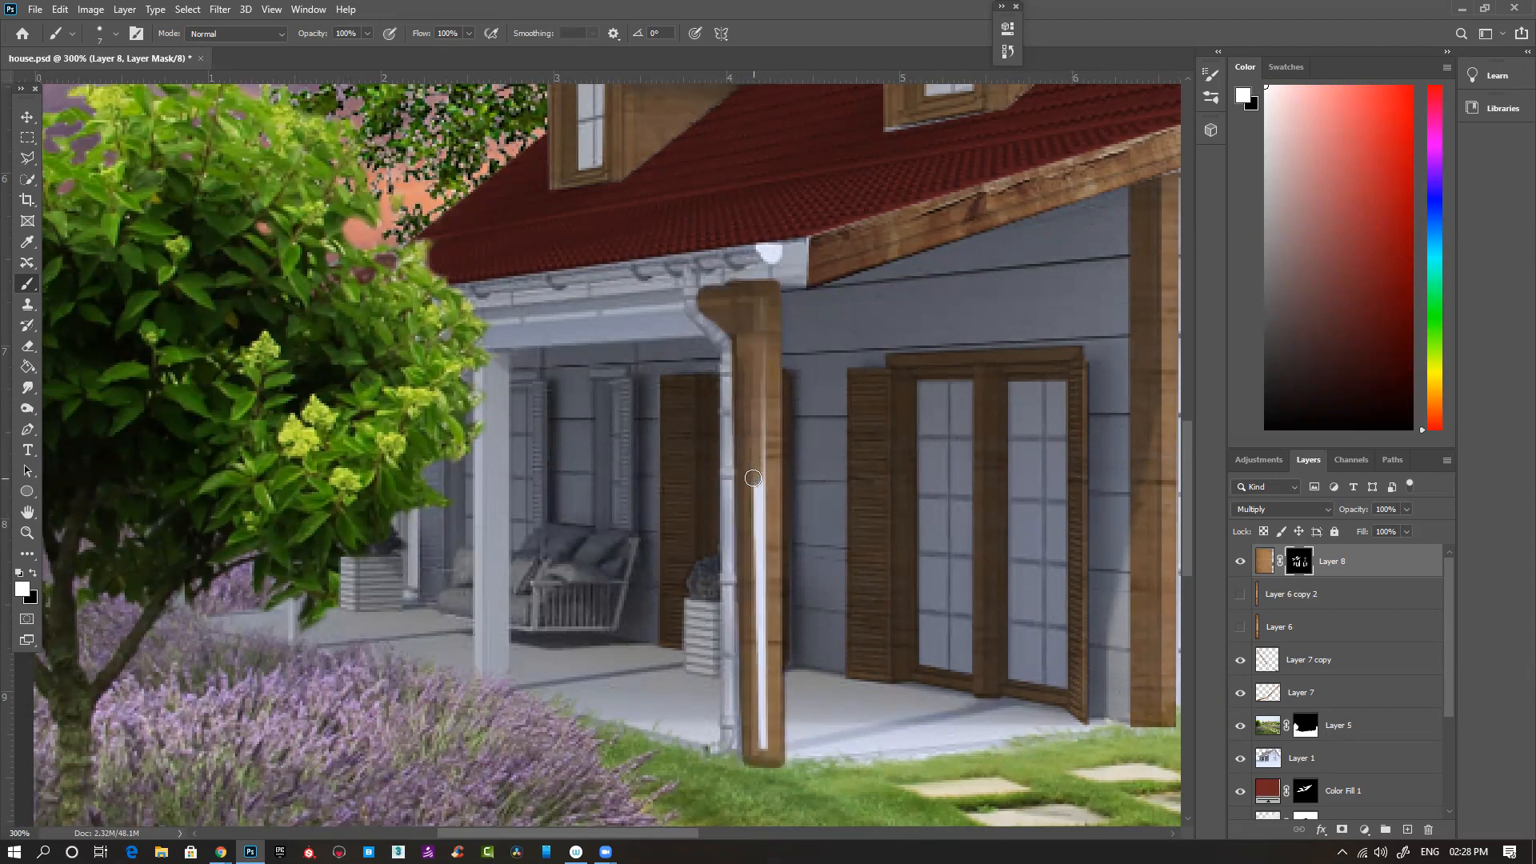
left_click_drag(764, 298, 763, 754)
mouse_move(802, 273)
left_mouse_down()
mouse_move(763, 272)
mouse_move(802, 248)
mouse_move(802, 268)
mouse_move(708, 277)
mouse_move(745, 275)
left_mouse_up()
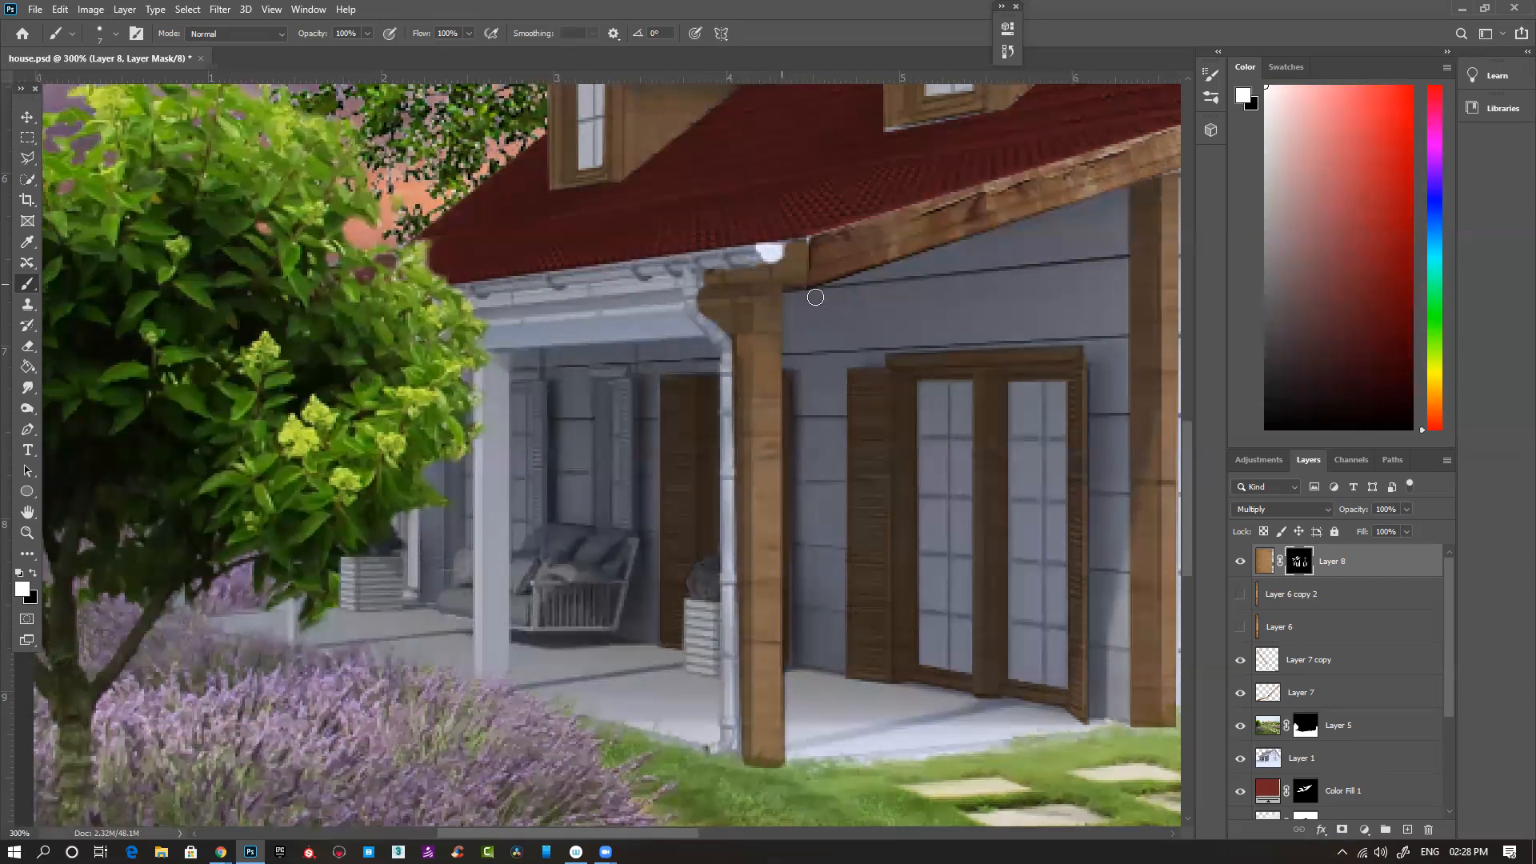
- Paint white on Layer 8's mask along the porch beam from the tree to the downpipe, using a smaller brush to fill its end
scroll(579, 285, "up", 3)
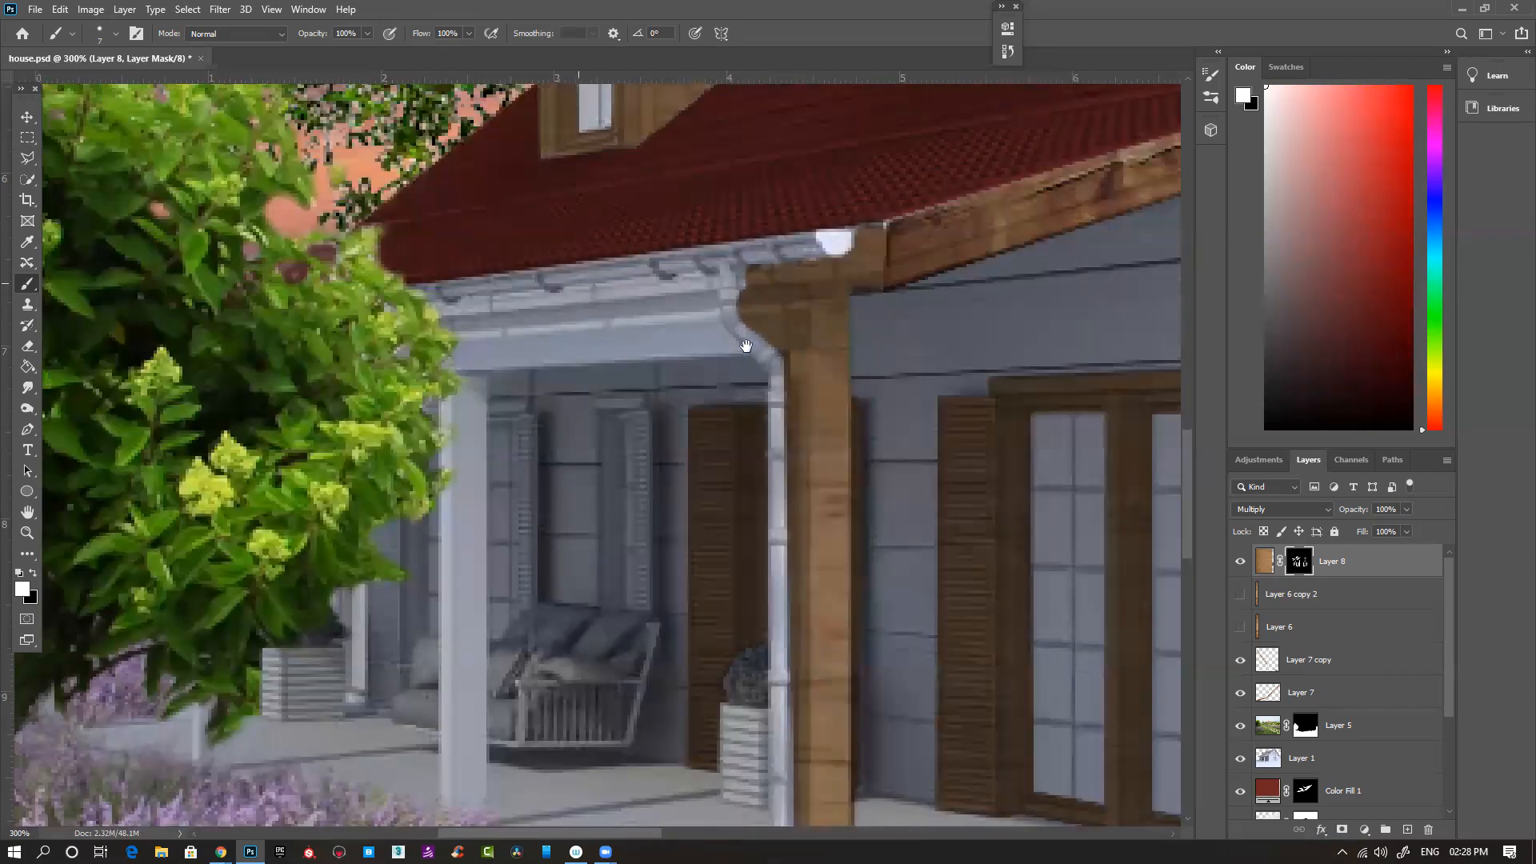
scroll(608, 326, "up", 1)
left_click(594, 320)
left_click(857, 298, "shift")
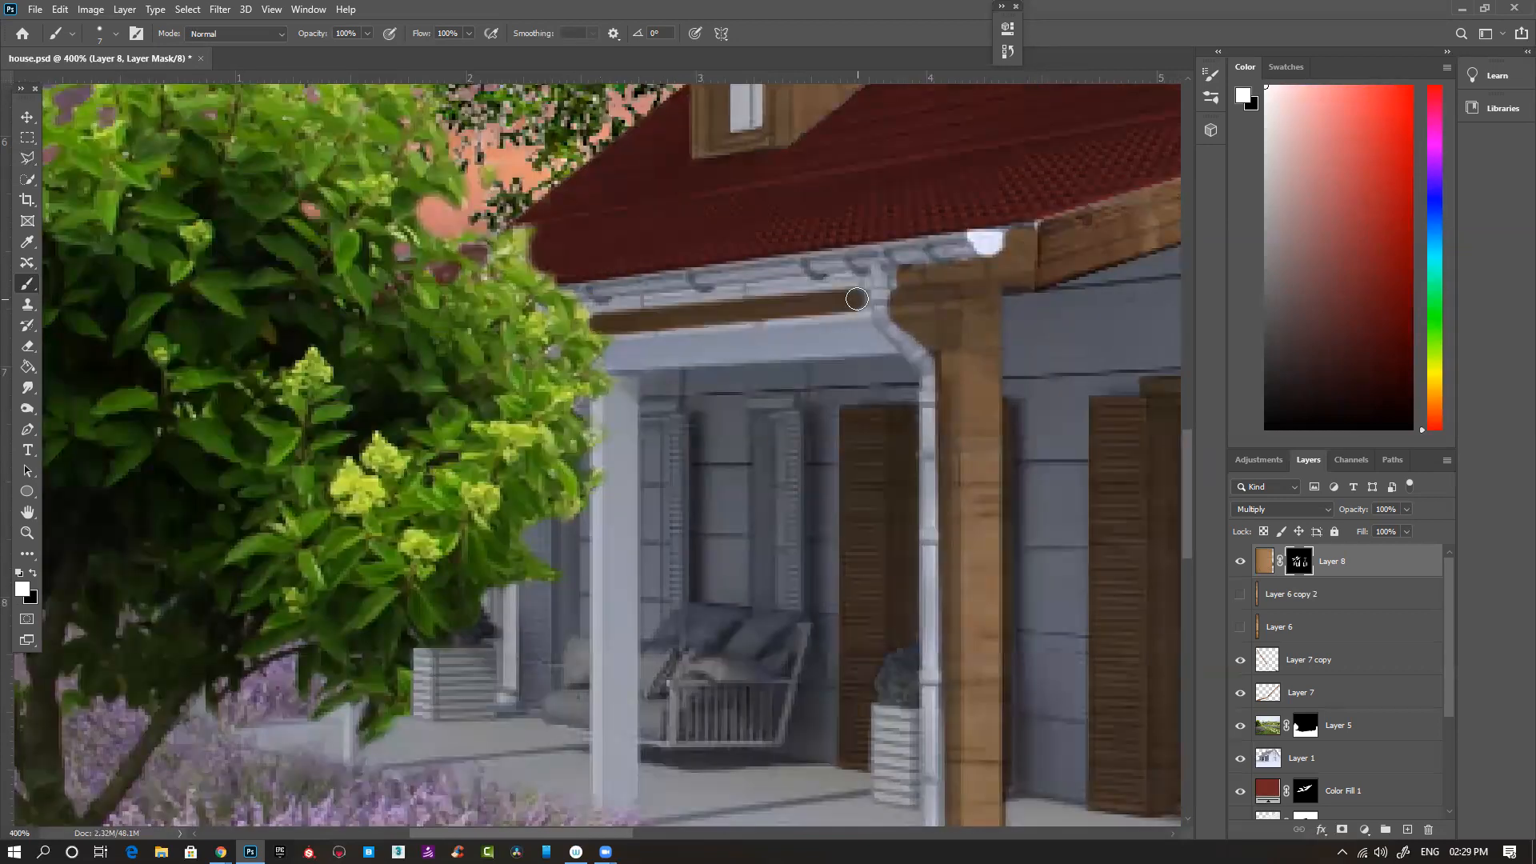
left_click(862, 326, "shift")
scroll(760, 316, "up", 1)
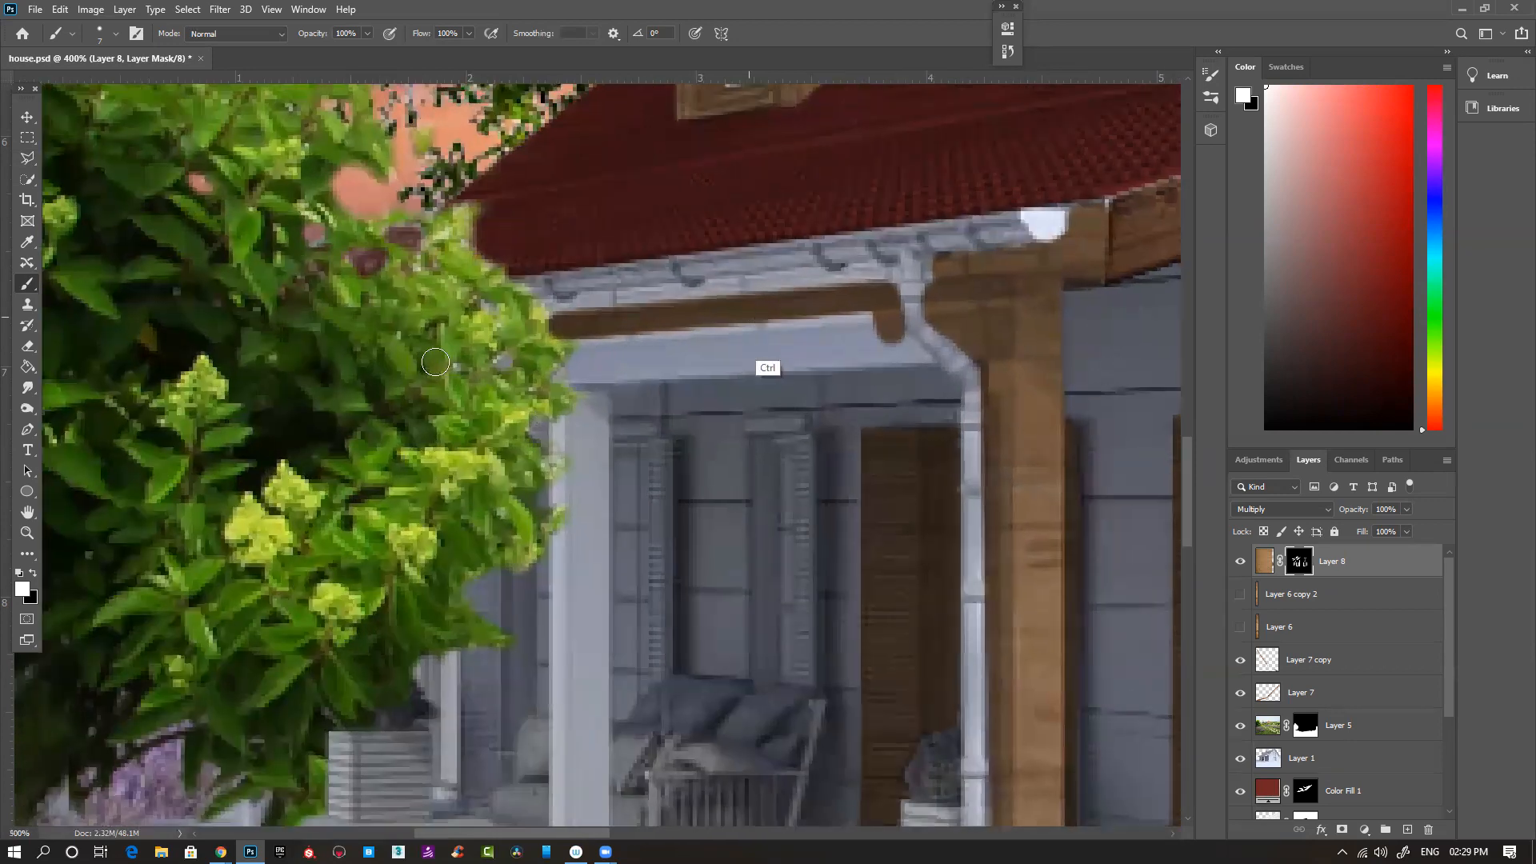
mouse_move(425, 375)
left_mouse_down()
mouse_move(625, 390)
mouse_move(456, 376)
mouse_move(635, 363)
mouse_move(535, 373)
mouse_move(758, 384)
left_mouse_up()
key("bracketleft")
key("bracketleft")
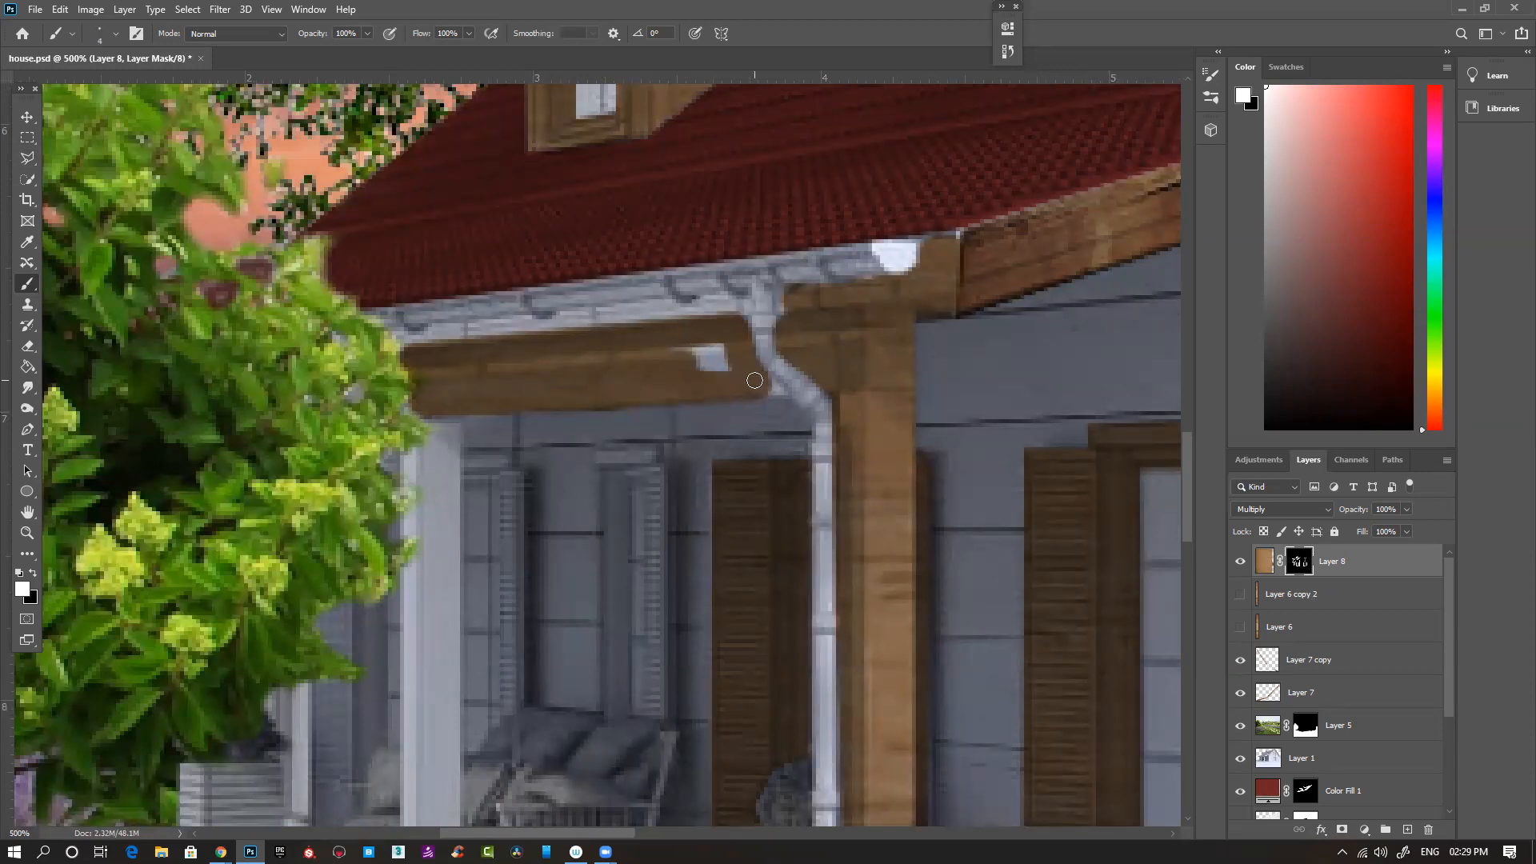
left_click_drag(755, 363, 725, 345)
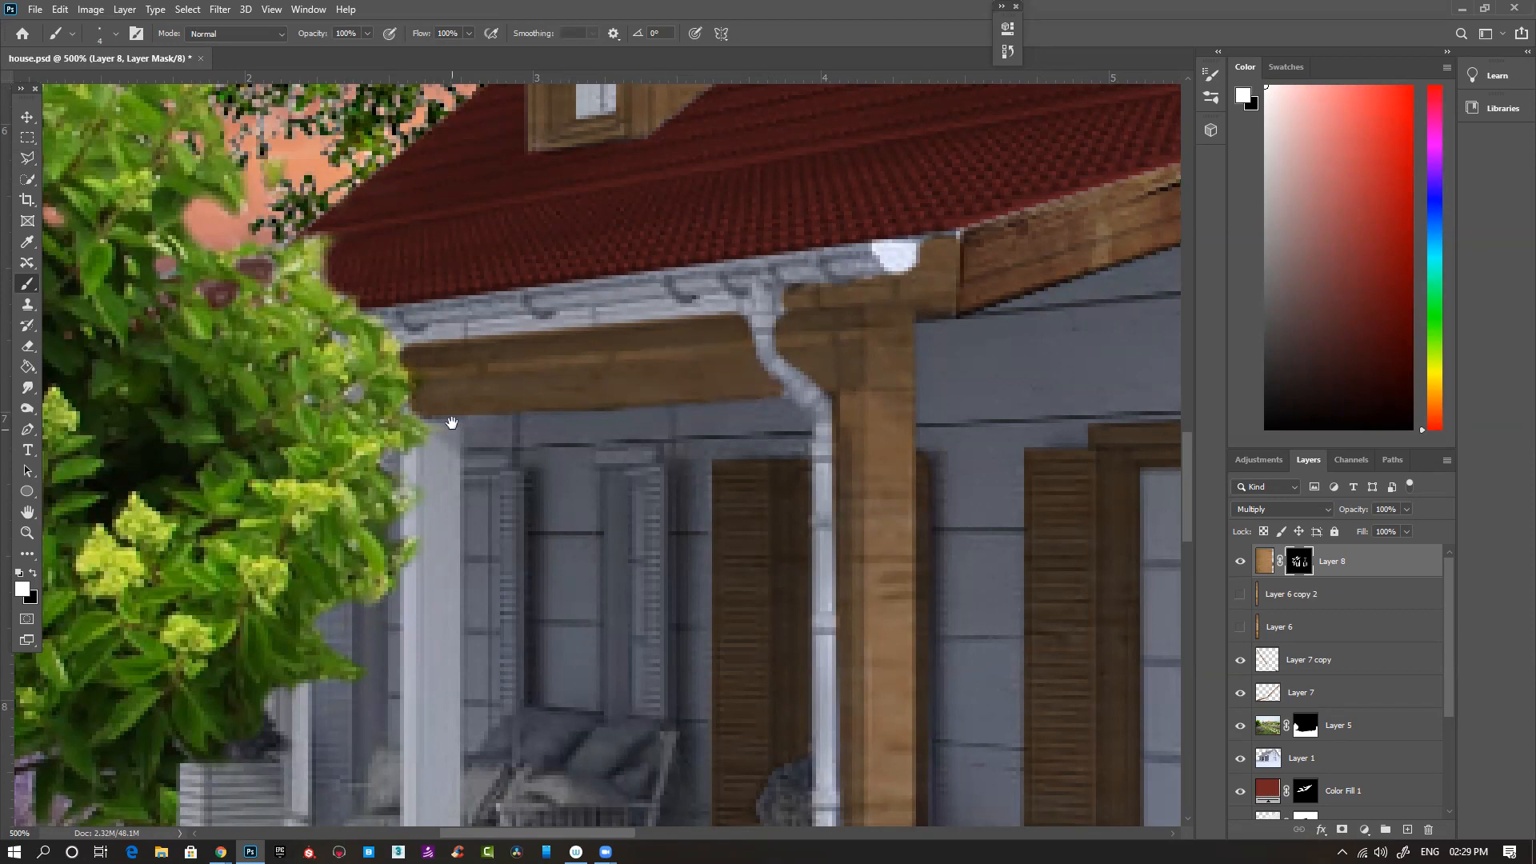
- Paint white on Layer 8's mask over the narrow board between the porch beam and the gutter
left_click_drag(452, 422, 617, 343)
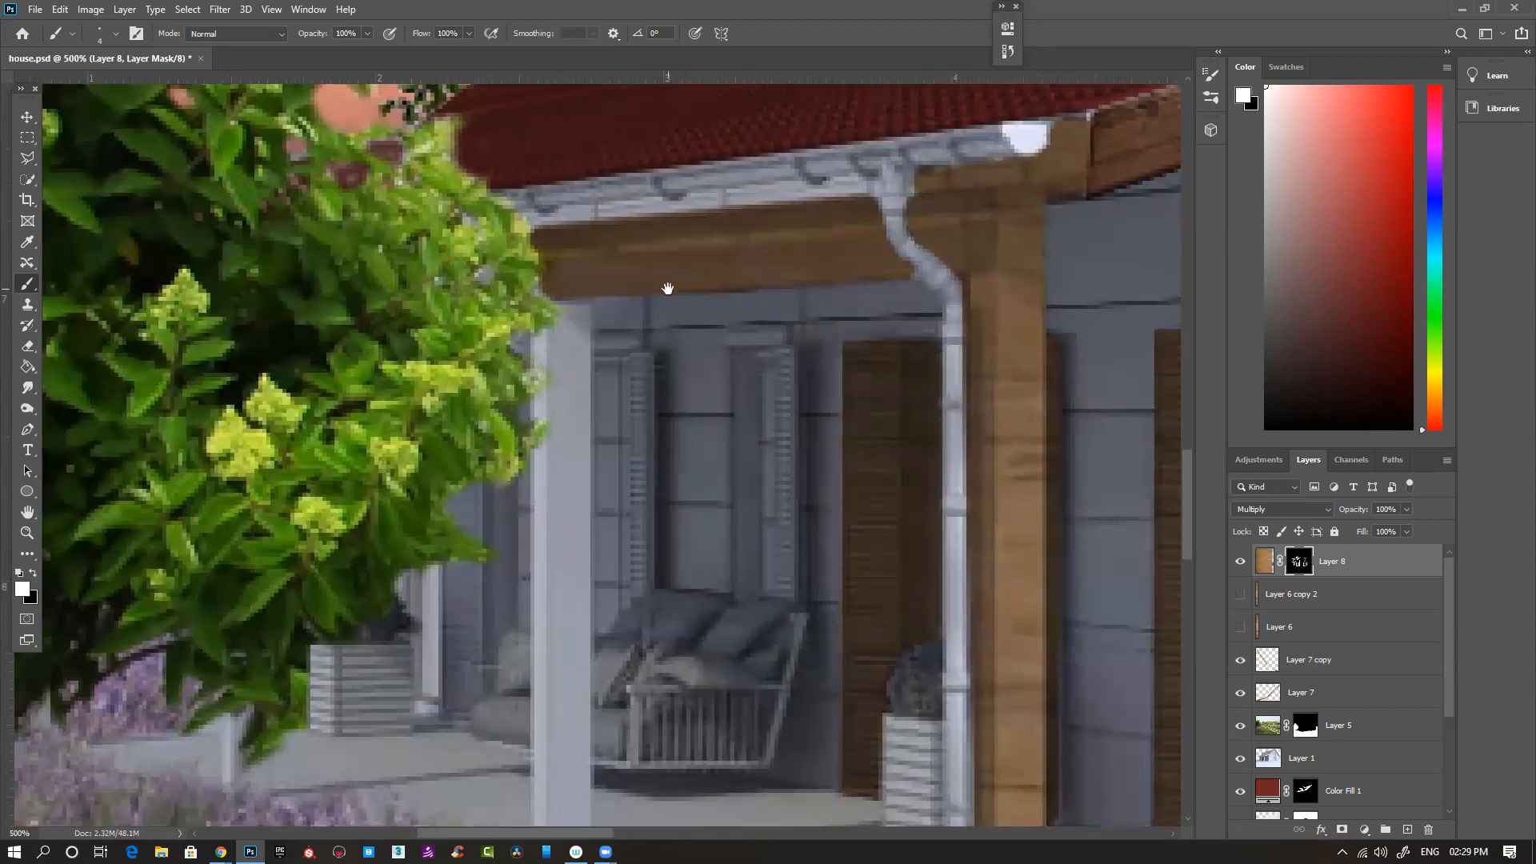
scroll(641, 182, "up", 1)
mouse_move(922, 205)
left_mouse_down()
mouse_move(888, 182)
mouse_move(518, 228)
mouse_move(670, 223)
left_mouse_up()
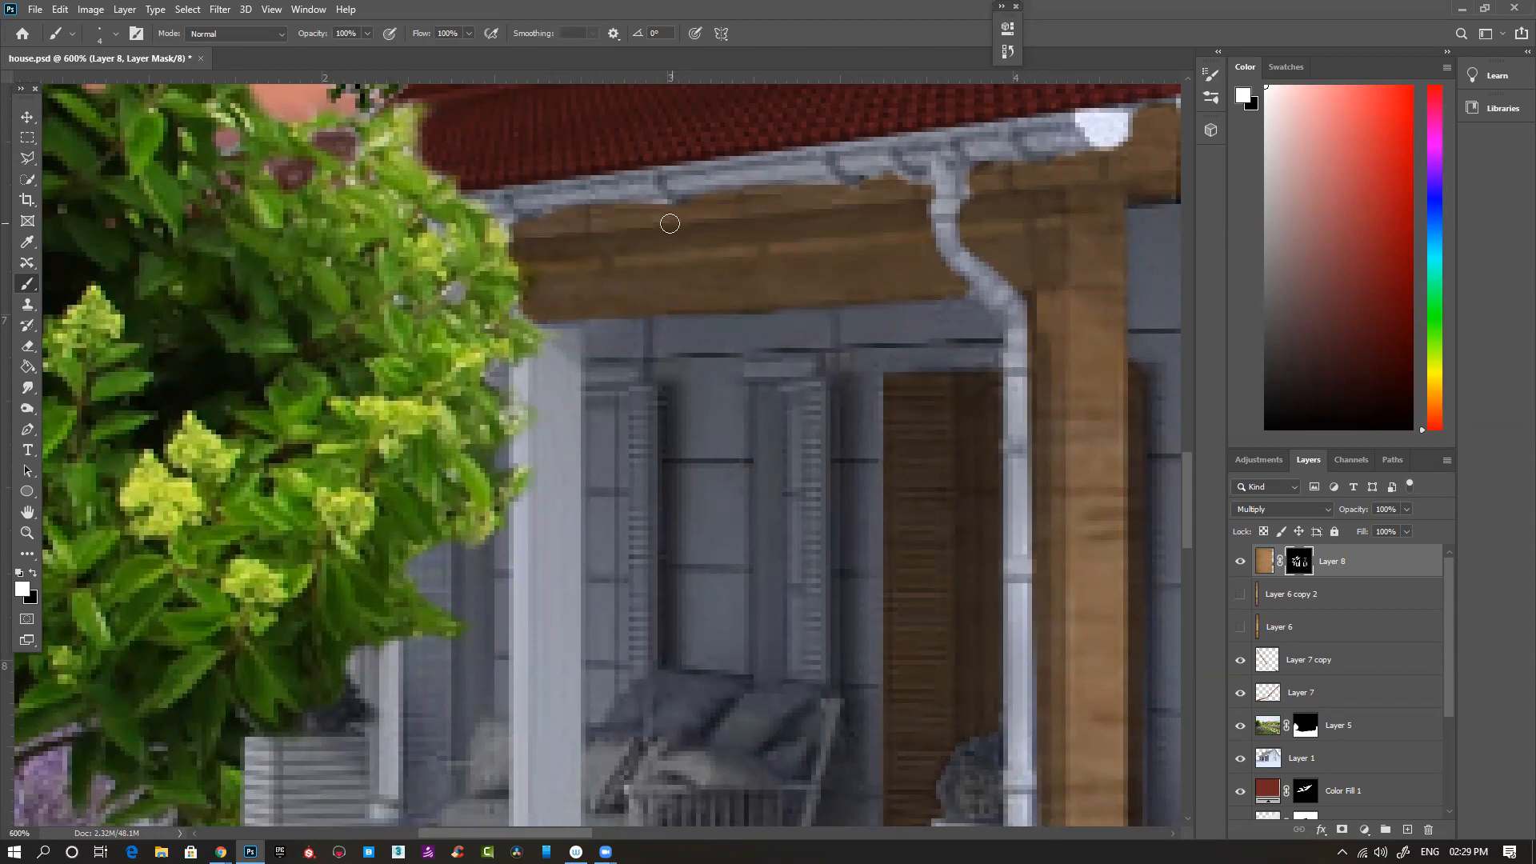
left_click_drag(631, 264, 605, 273)
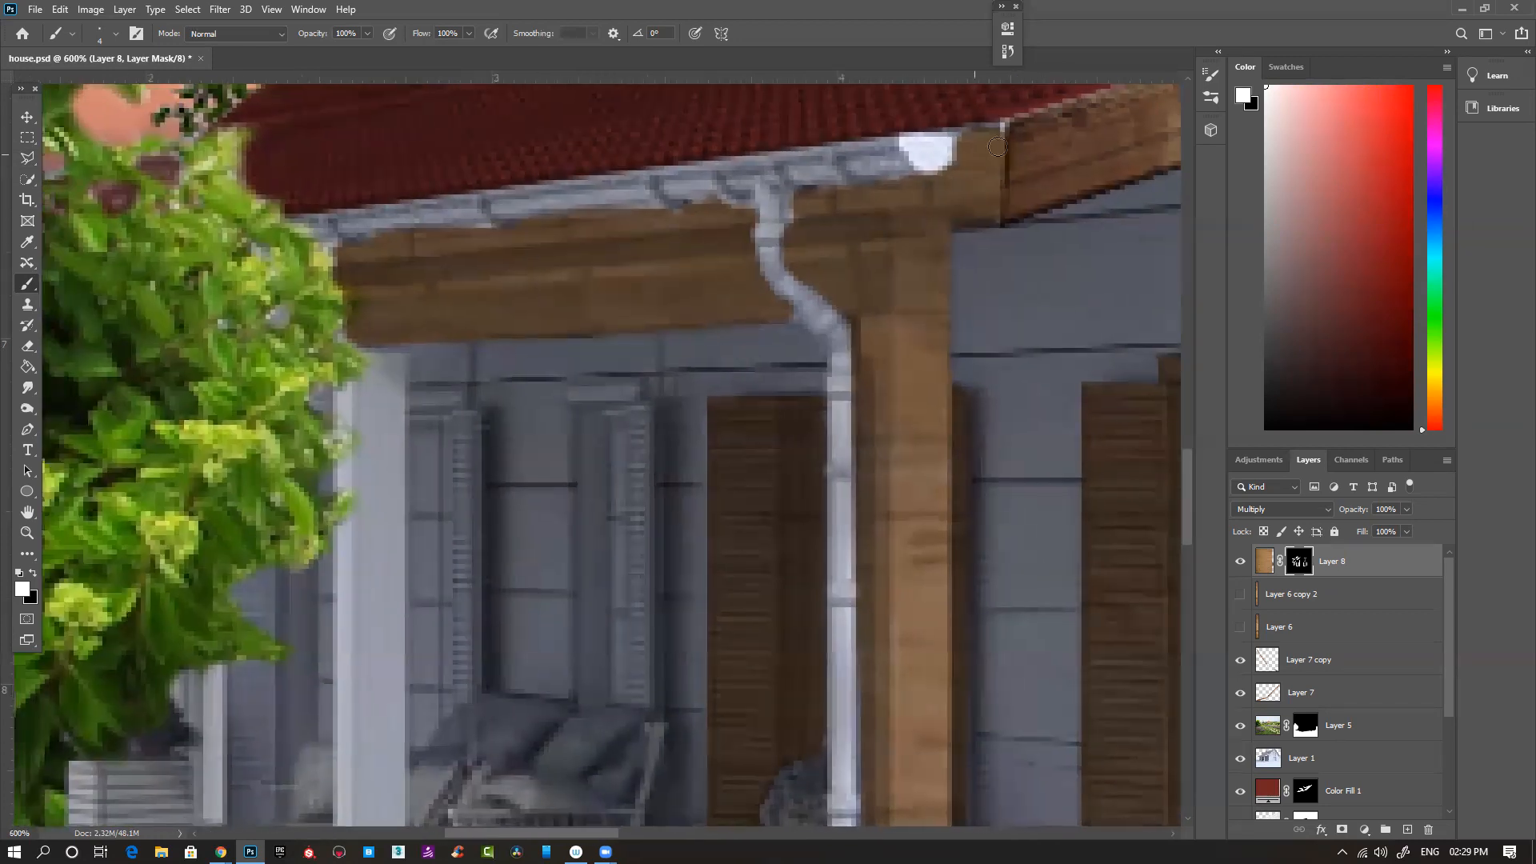
- Paint white on Layer 8's mask over the second porch post beside the tree, outlining its edges and filling the middle
left_click_drag(480, 276, 630, 192)
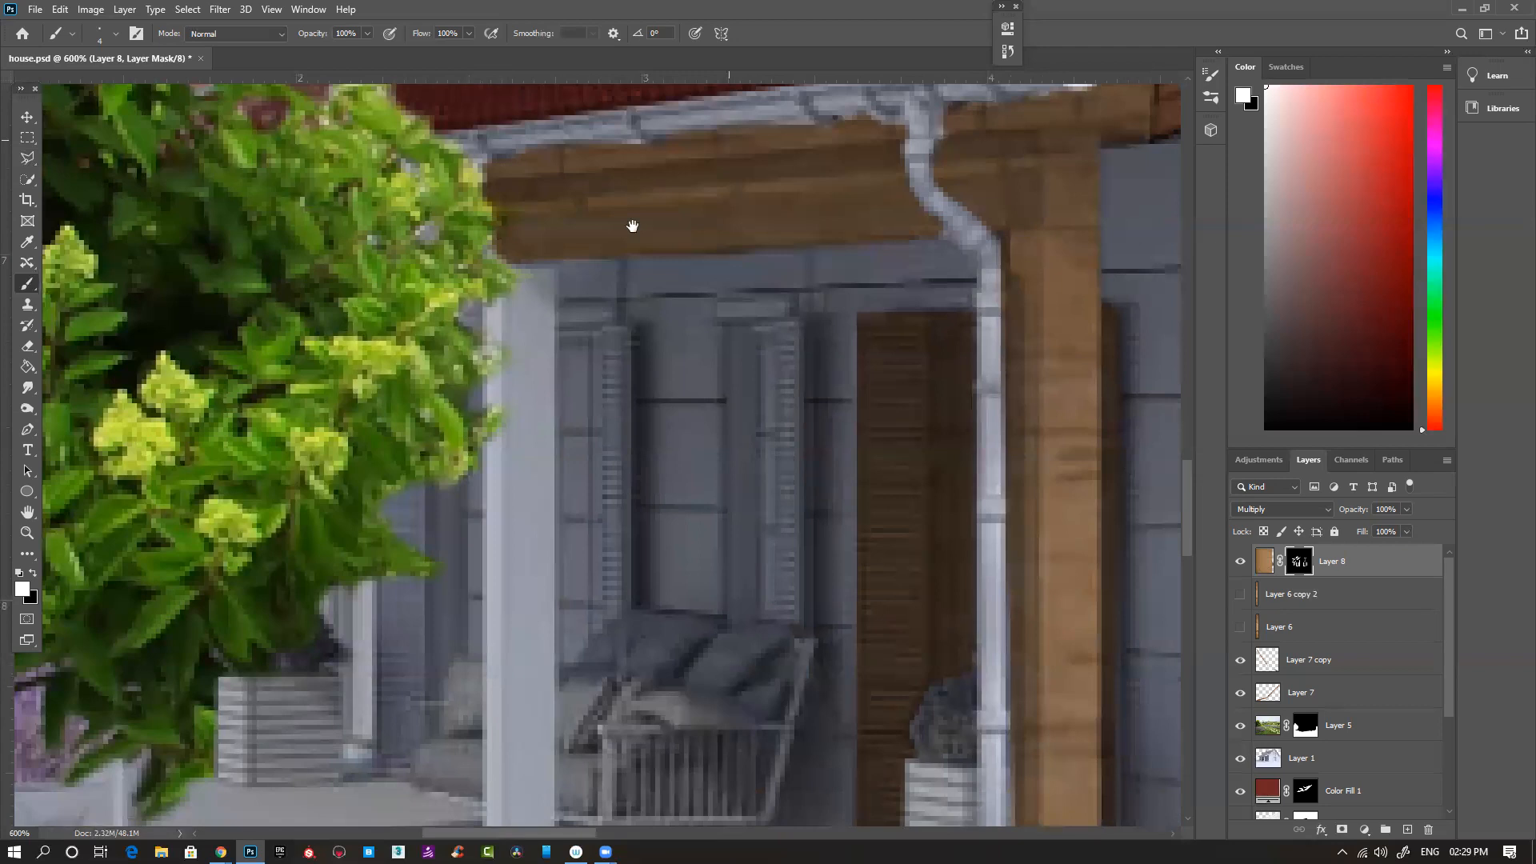
left_click_drag(544, 325, 528, 245)
left_click(540, 168)
left_click_drag(541, 743, 519, 590)
left_click(514, 671, "shift")
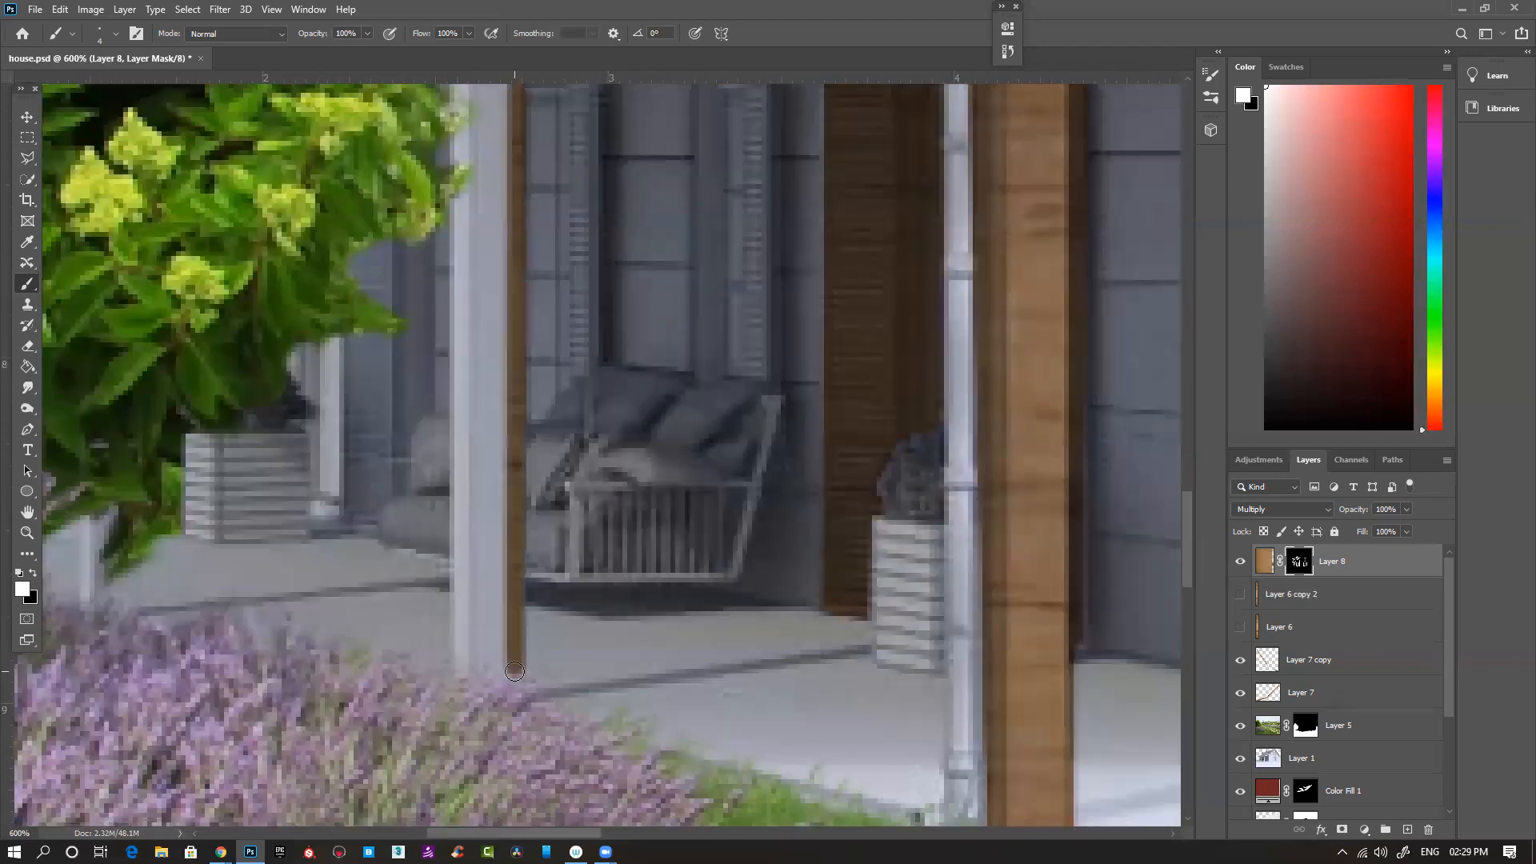
left_click(456, 672, "shift")
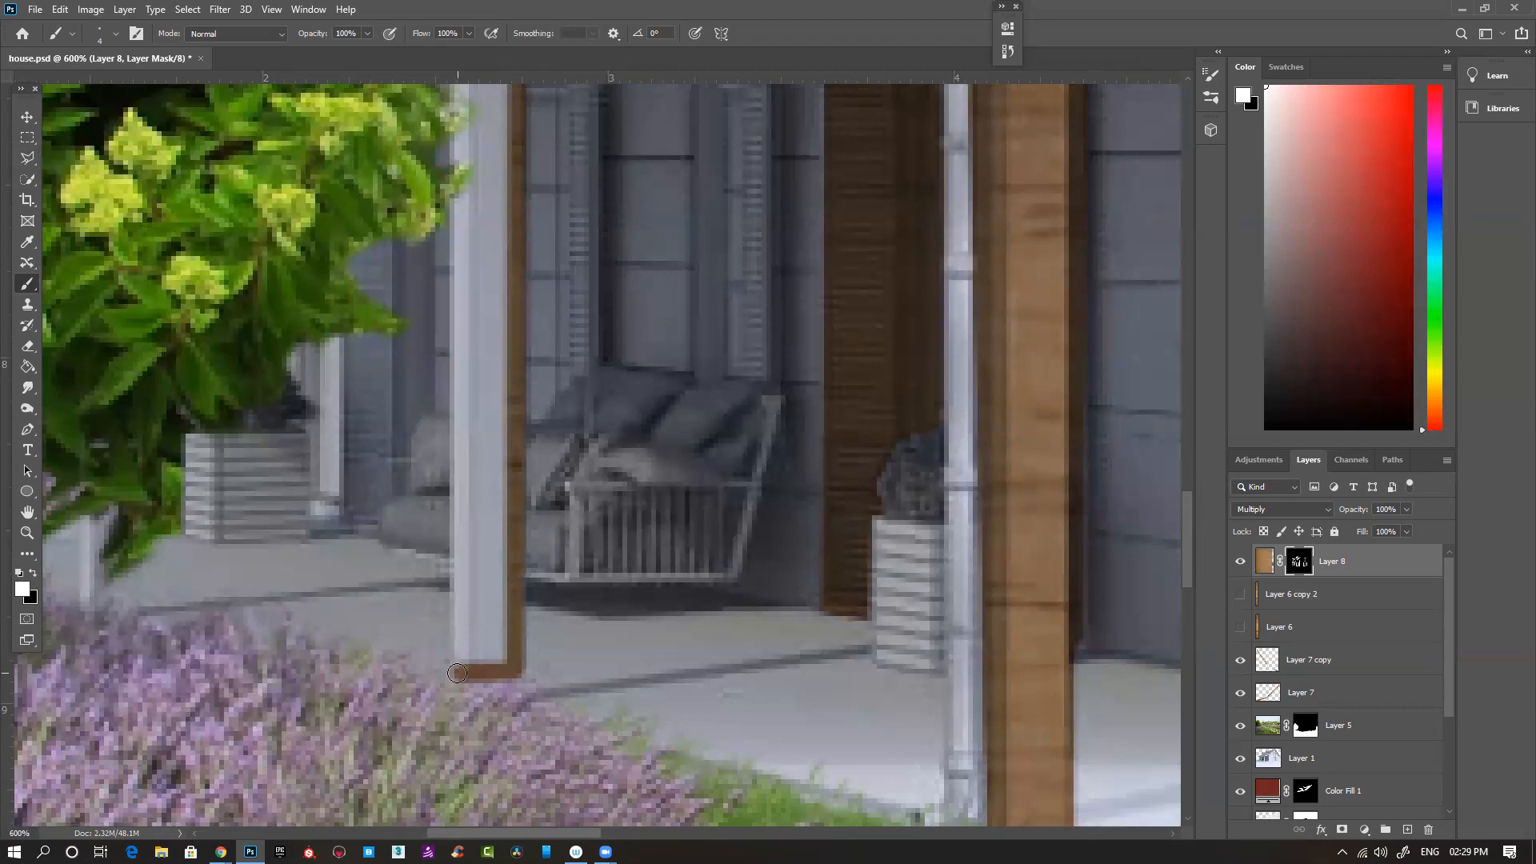
left_click(459, 111, "shift")
left_click_drag(502, 199, 497, 365)
left_click(465, 170, "shift")
mouse_move(465, 171)
left_mouse_down()
mouse_move(497, 247)
mouse_move(496, 386)
mouse_move(493, 234)
mouse_move(476, 366)
mouse_move(470, 329)
mouse_move(477, 244)
mouse_move(478, 557)
mouse_move(485, 359)
mouse_move(498, 469)
mouse_move(491, 766)
mouse_move(510, 763)
mouse_move(514, 709)
mouse_move(511, 457)
mouse_move(501, 622)
mouse_move(489, 514)
mouse_move(495, 757)
mouse_move(505, 630)
mouse_move(499, 743)
left_mouse_up()
- Paint white on Layer 8's mask over the short far post below the tree foliage, and clear the active selection
key("ctrl+minus")
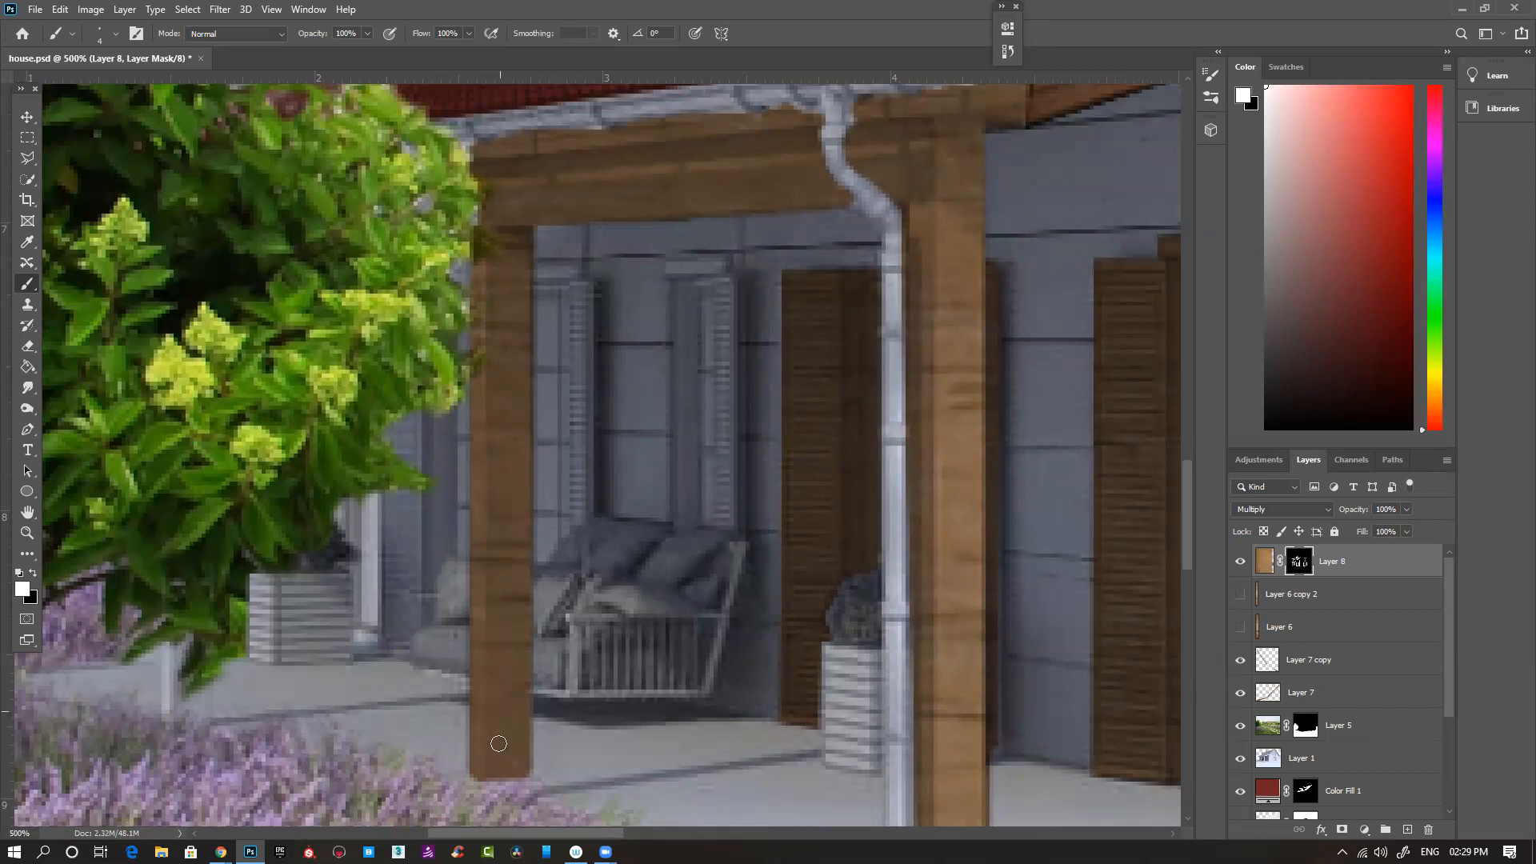
mouse_move(167, 635)
left_mouse_down()
mouse_move(167, 721)
mouse_move(200, 724)
mouse_move(206, 688)
mouse_move(182, 713)
mouse_move(186, 635)
mouse_move(176, 673)
left_mouse_up()
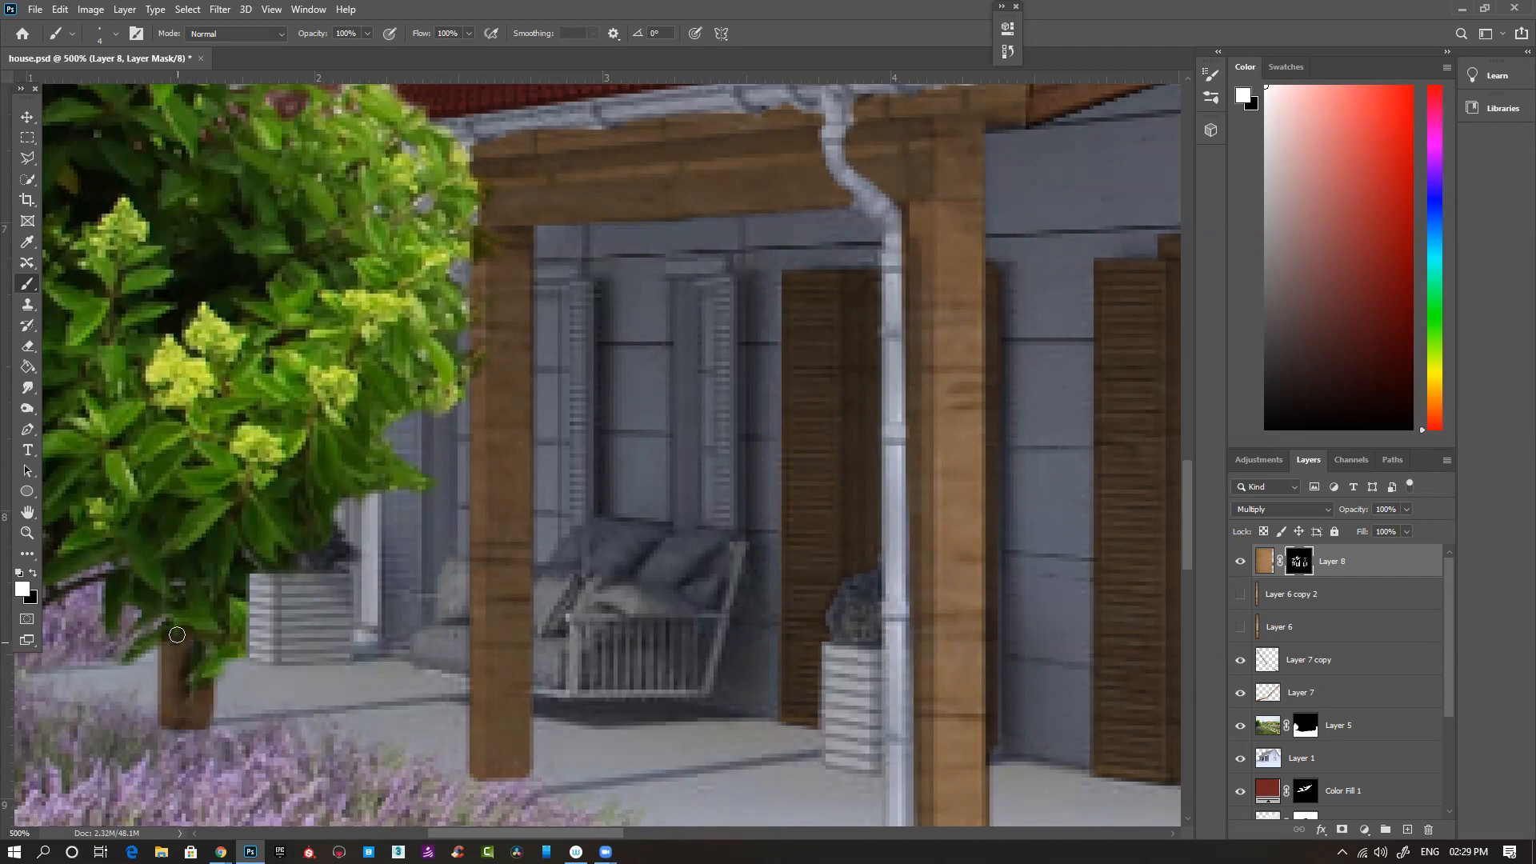
key("ctrl+minus")
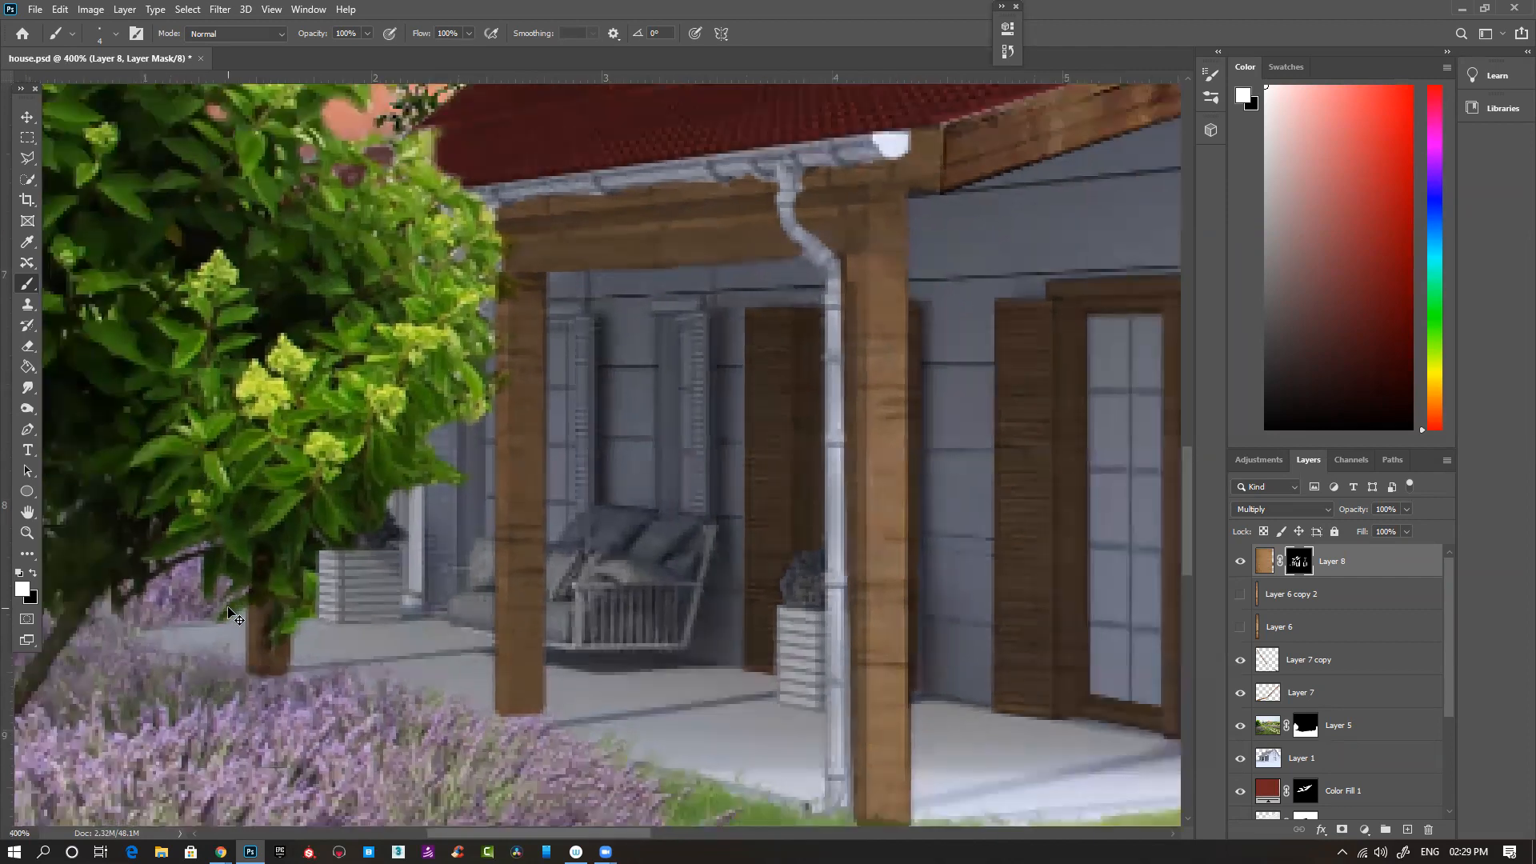
key("ctrl+minus")
key("ctrl+minus")
key("ctrl+minus")
key("ctrl+minus")
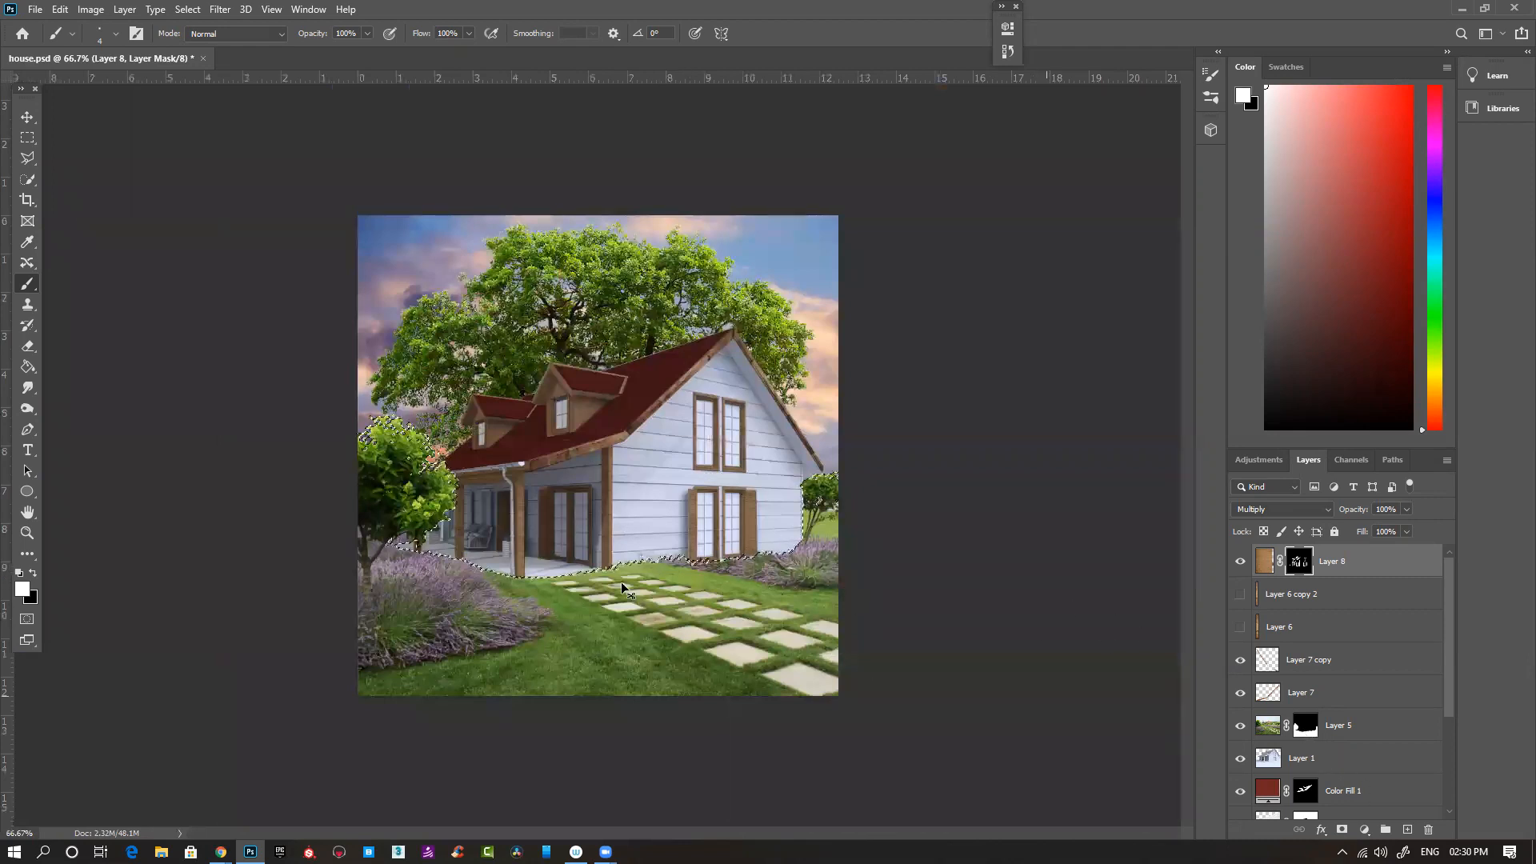
key("ctrl+plus")
key("ctrl+plus")
key("ctrl+plus")
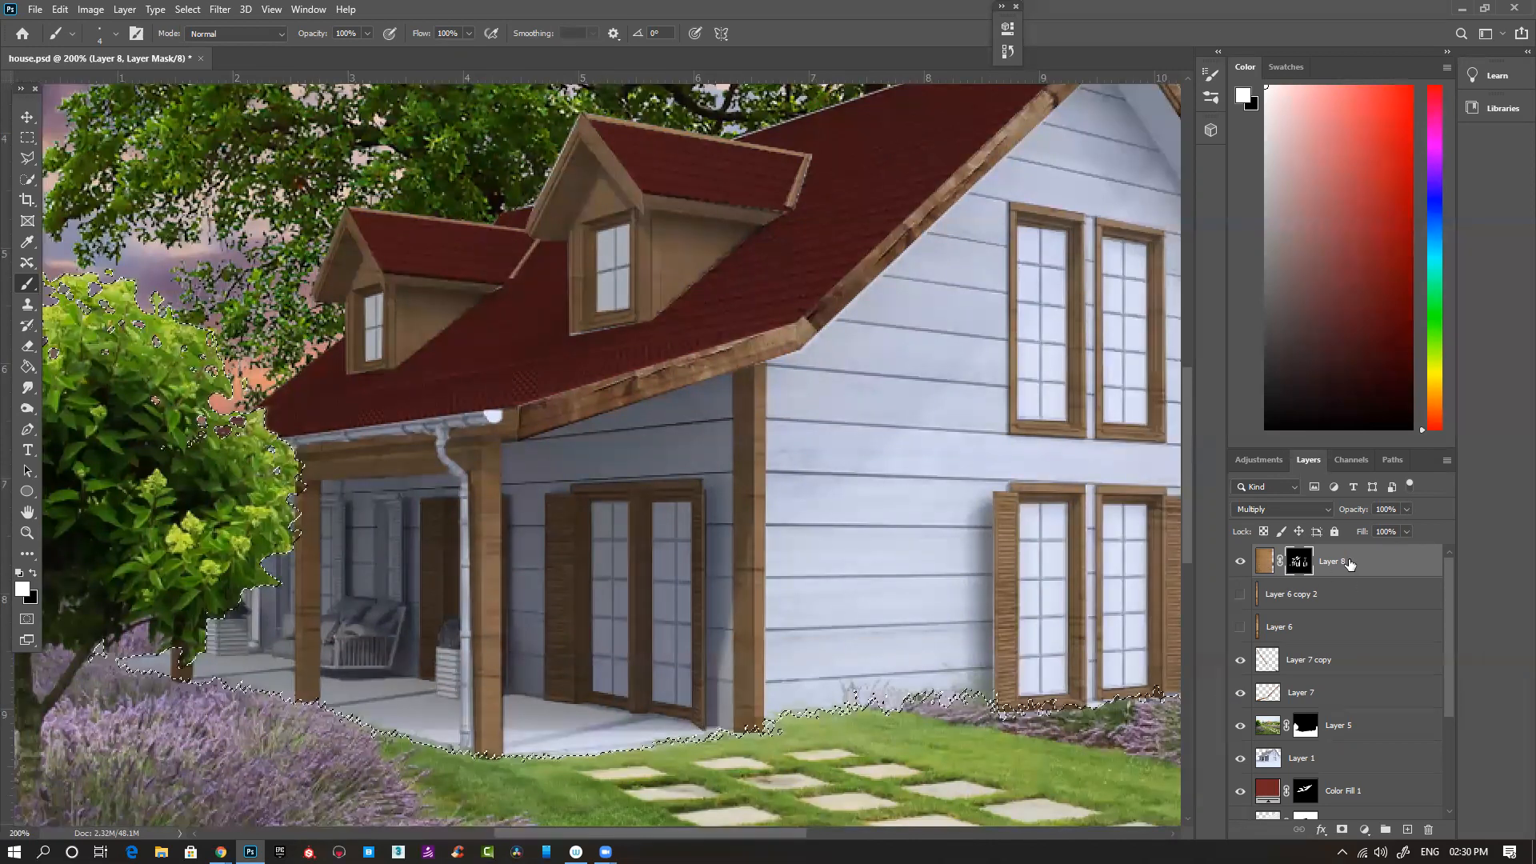
key("ctrl+d")
key("ctrl+minus")
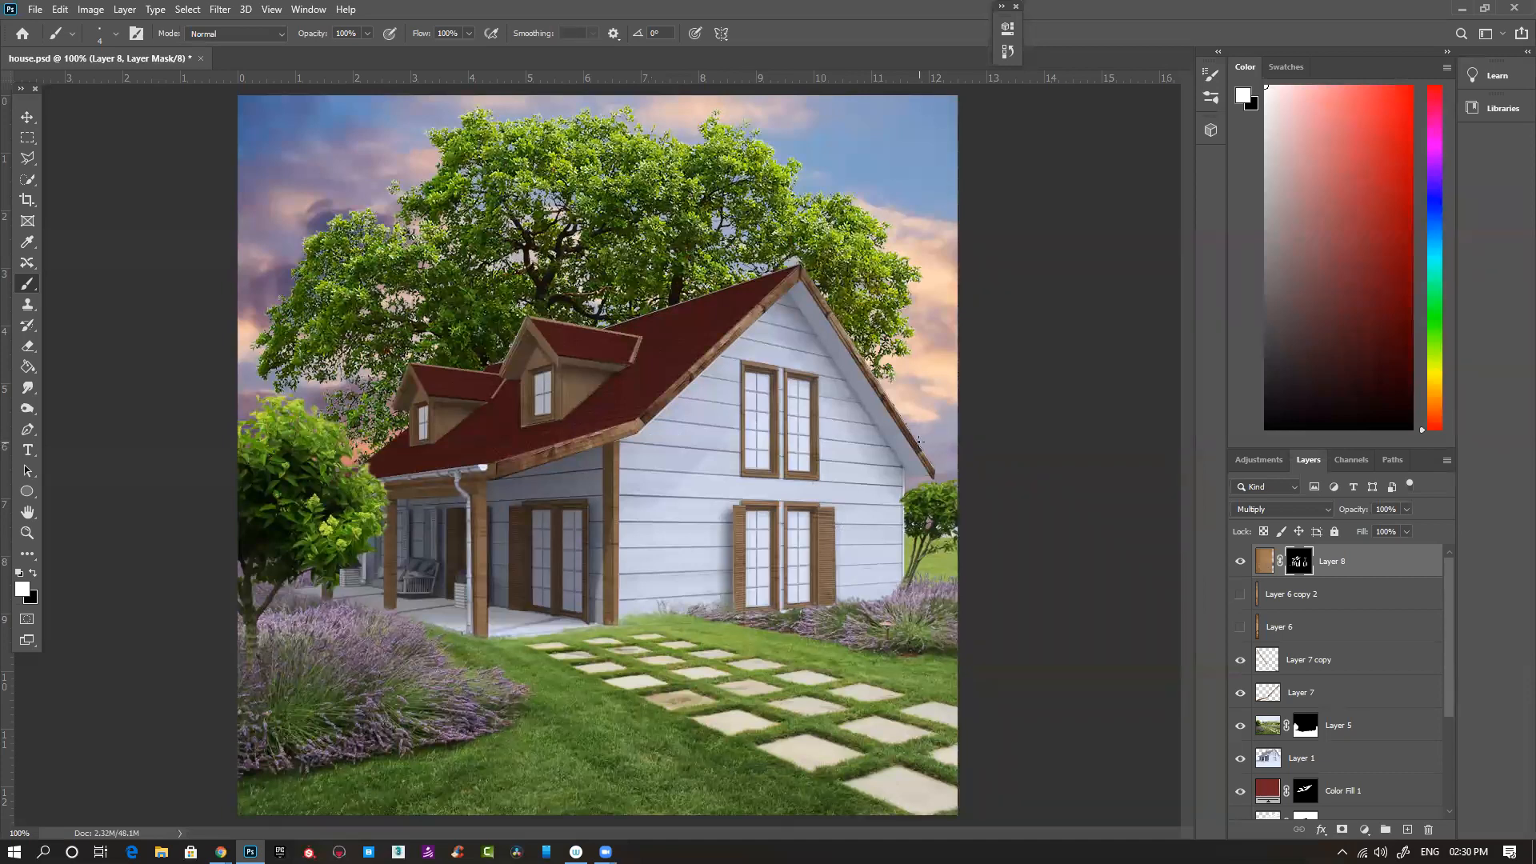
- Display Layer 8's mask on its own and switch to the Magic Wand tool
left_click(1302, 567, "ctrl")
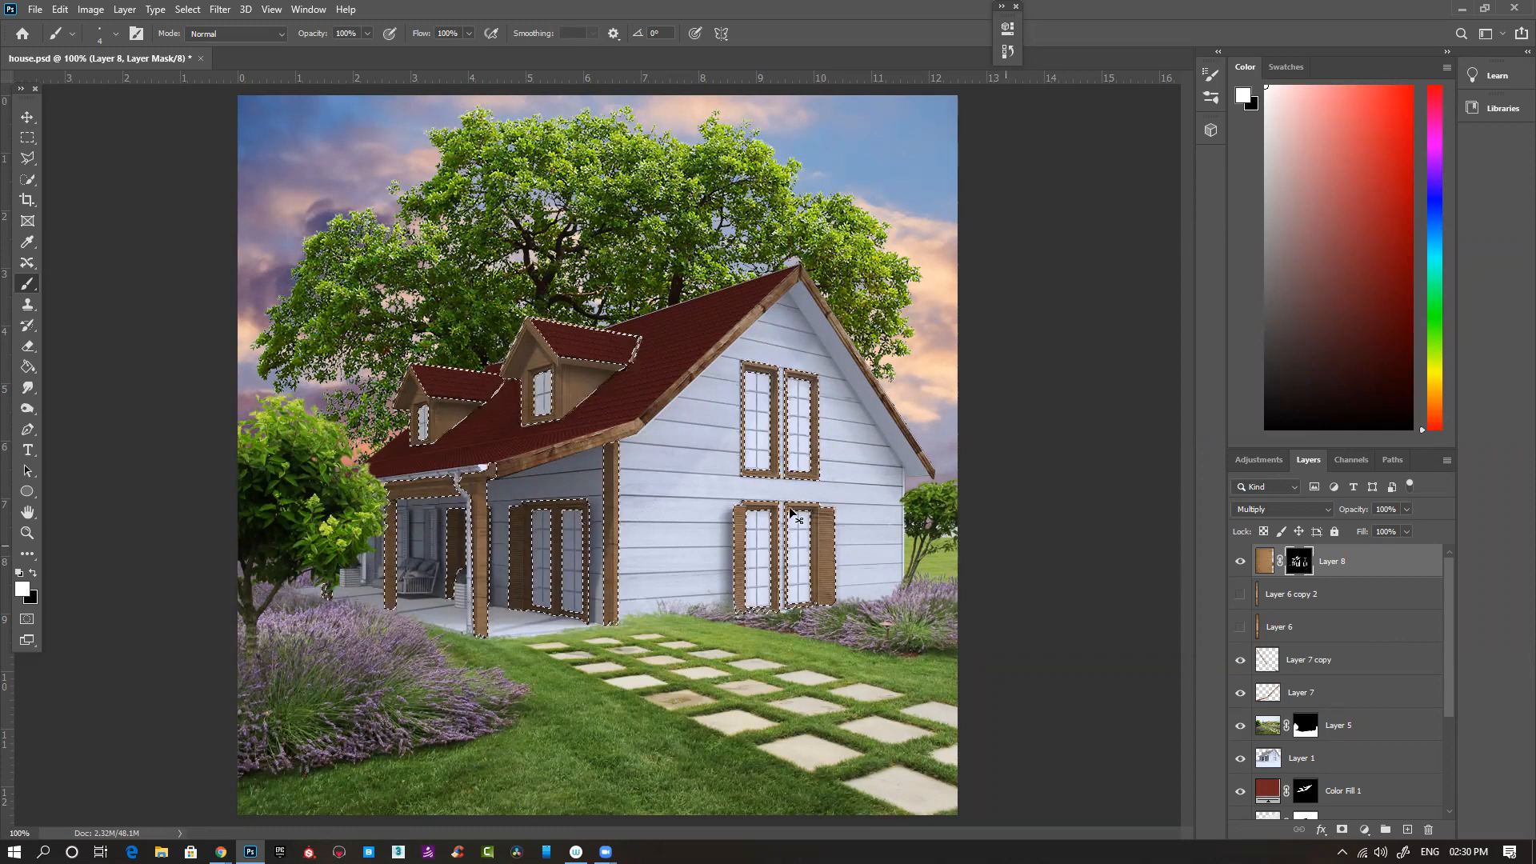
left_click(1306, 563, "alt")
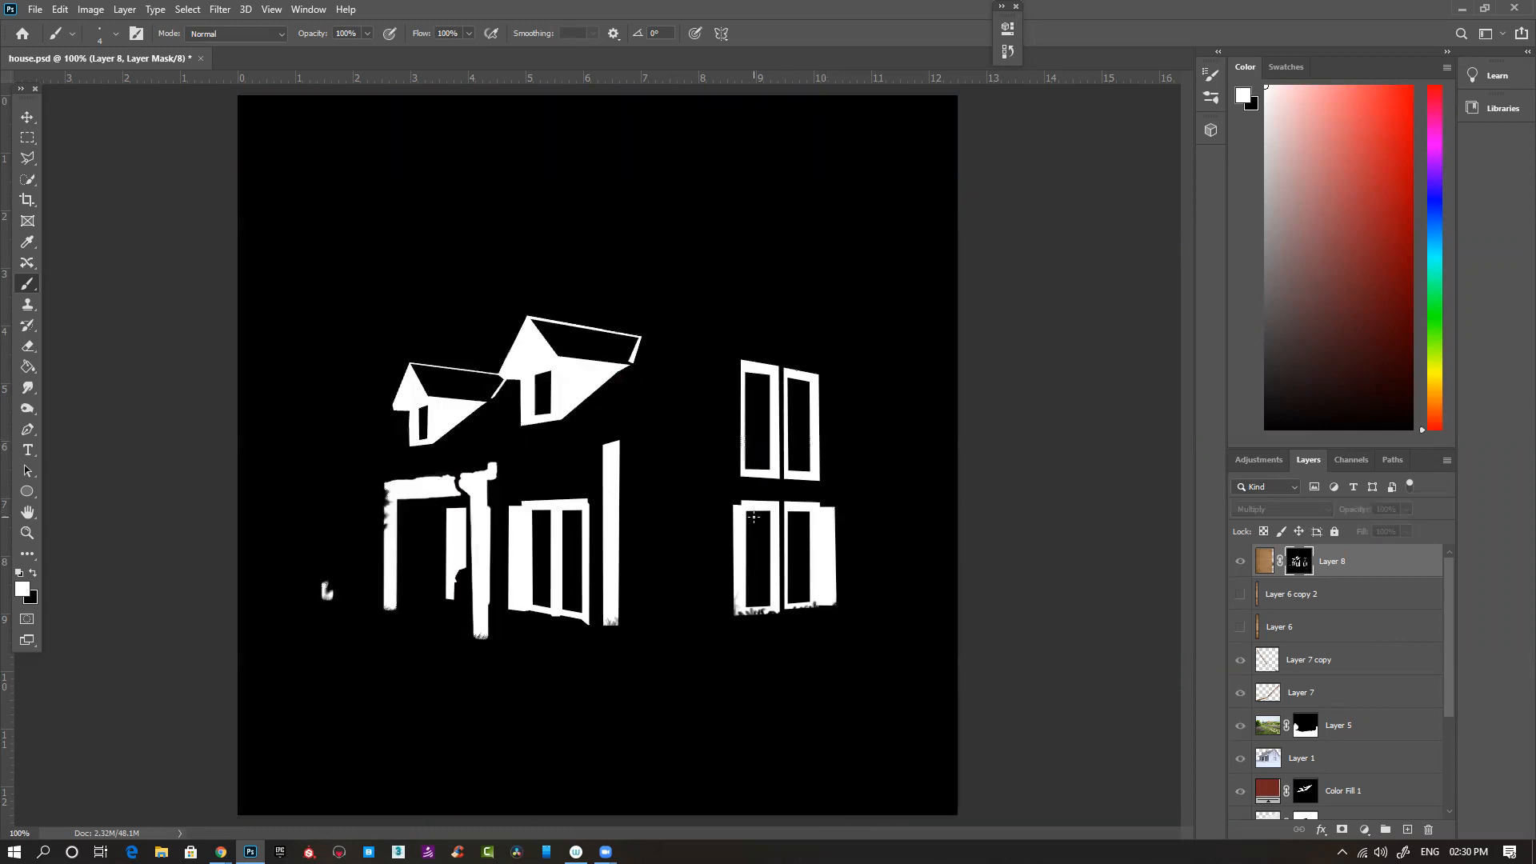
key("w")
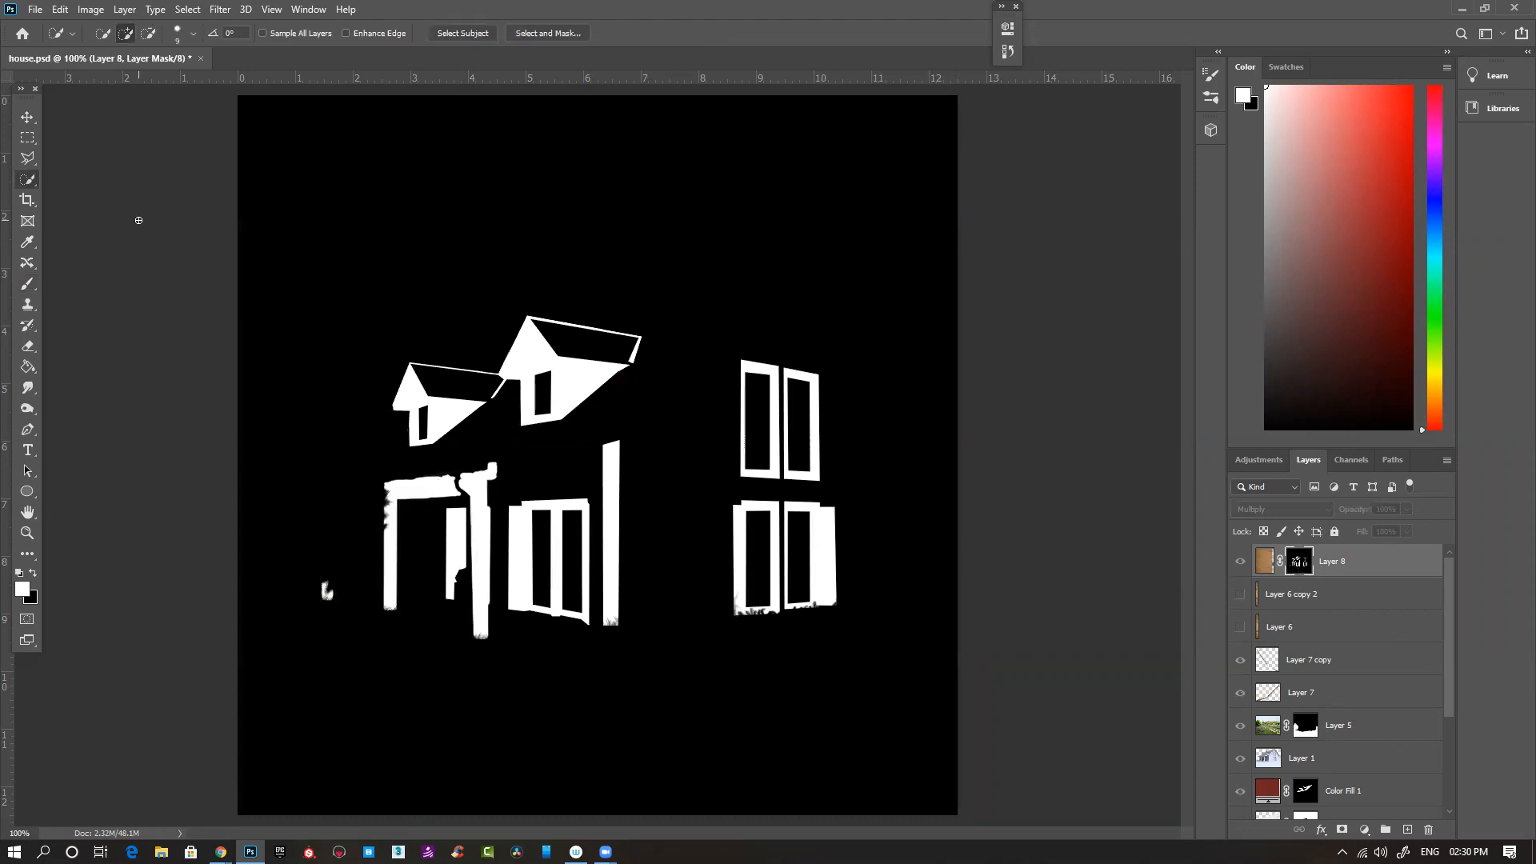
right_click(29, 187)
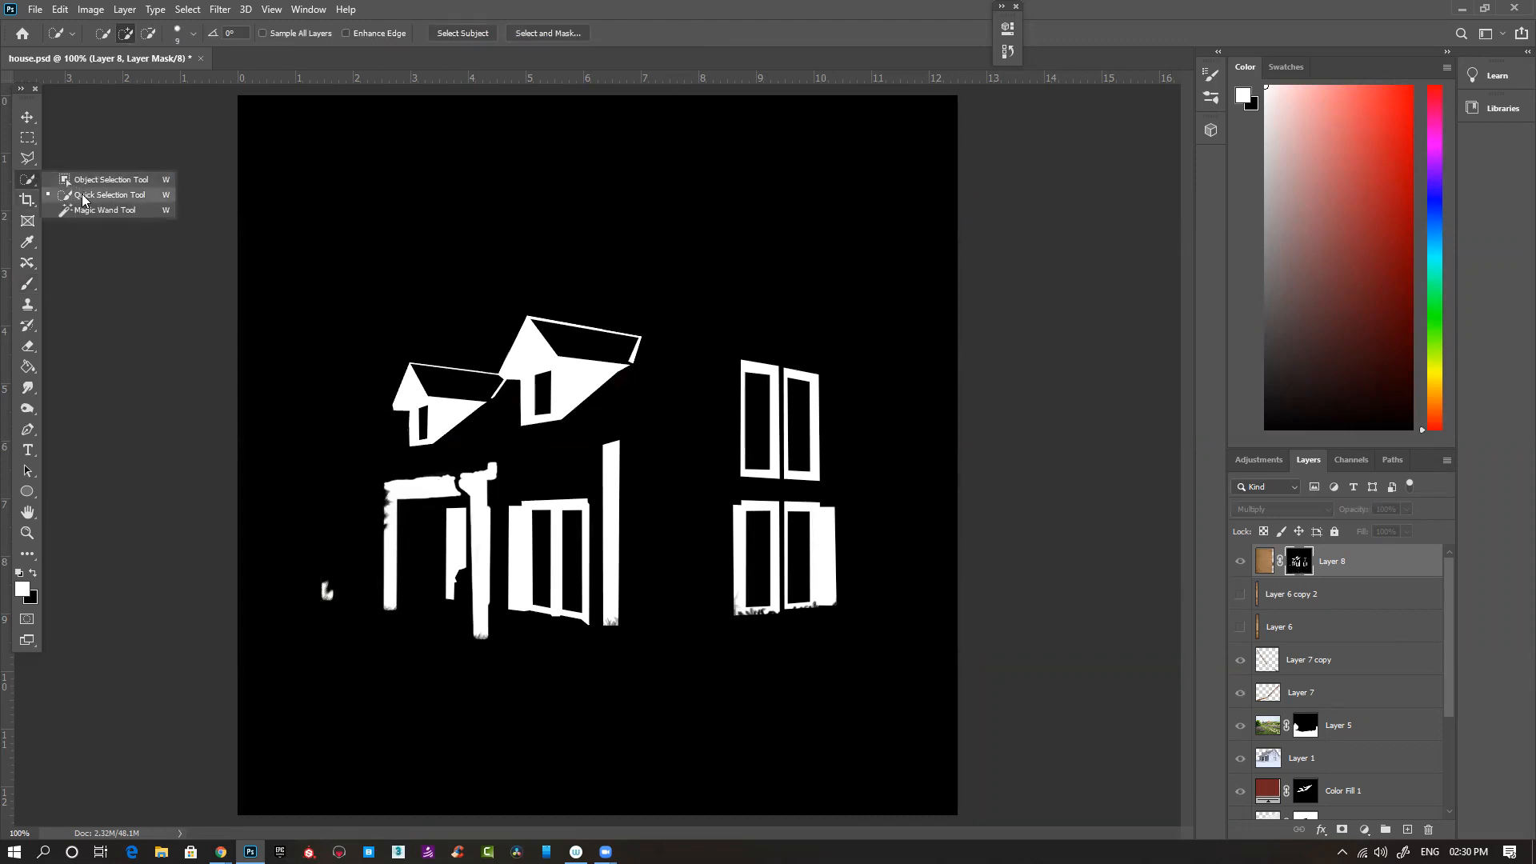
left_click(103, 210)
- Try to select the black glass areas of the gable and dormer windows on Layer 8's mask with the Magic Wand
left_click(800, 429)
left_click(765, 408, "shift")
left_click(760, 582, "shift")
left_click(796, 575, "shift")
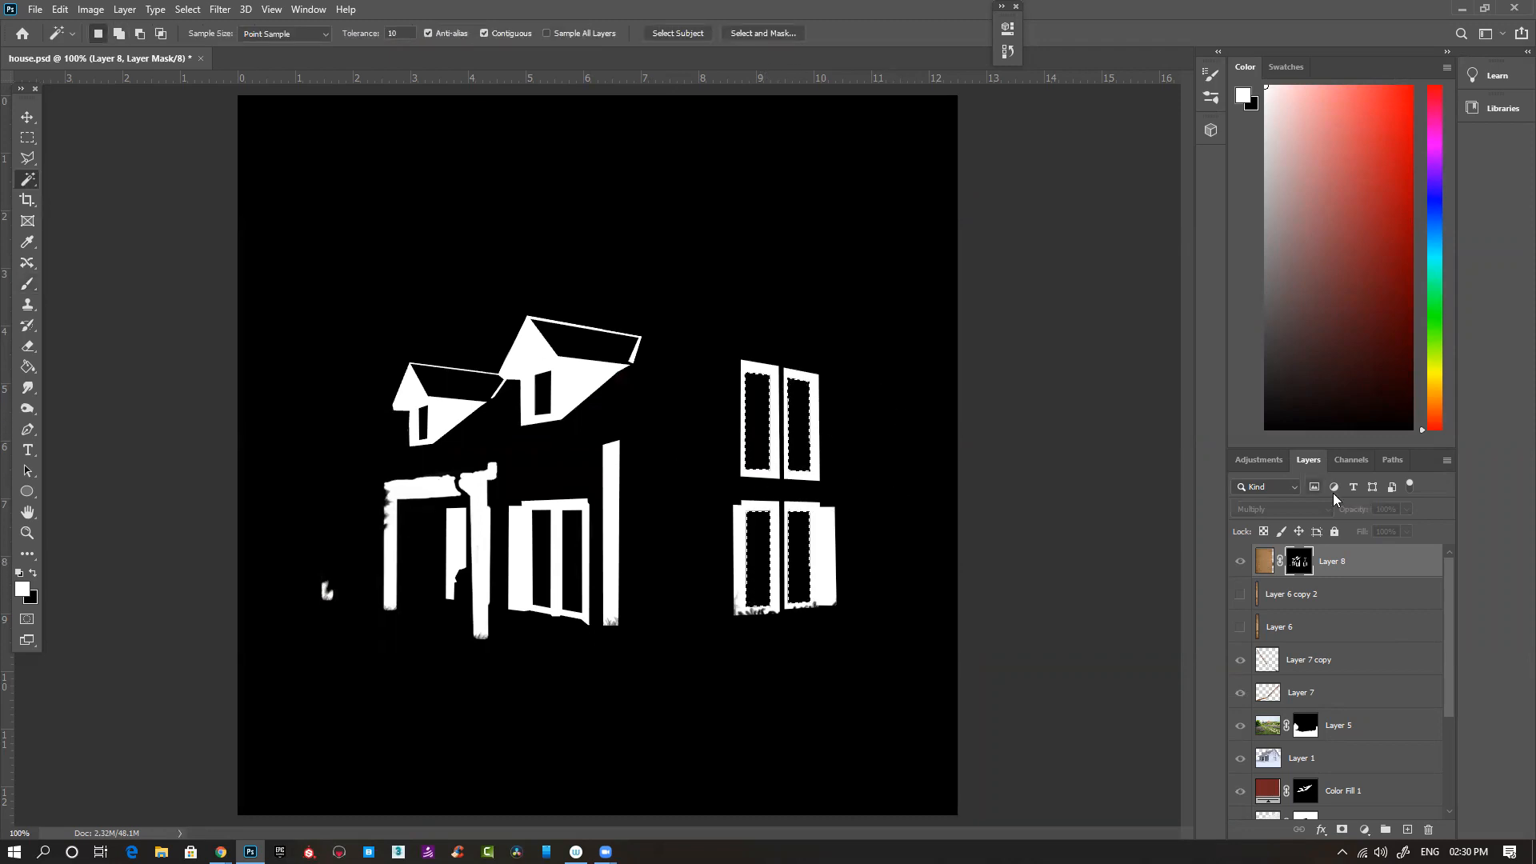
left_click(543, 397)
left_click(424, 423)
- Select the glass of the porch doors, dormers and gable windows together on Layer 8's mask with the Magic Wand, and return to the image view
left_click(569, 558)
left_click(541, 538)
left_click(573, 564, "shift")
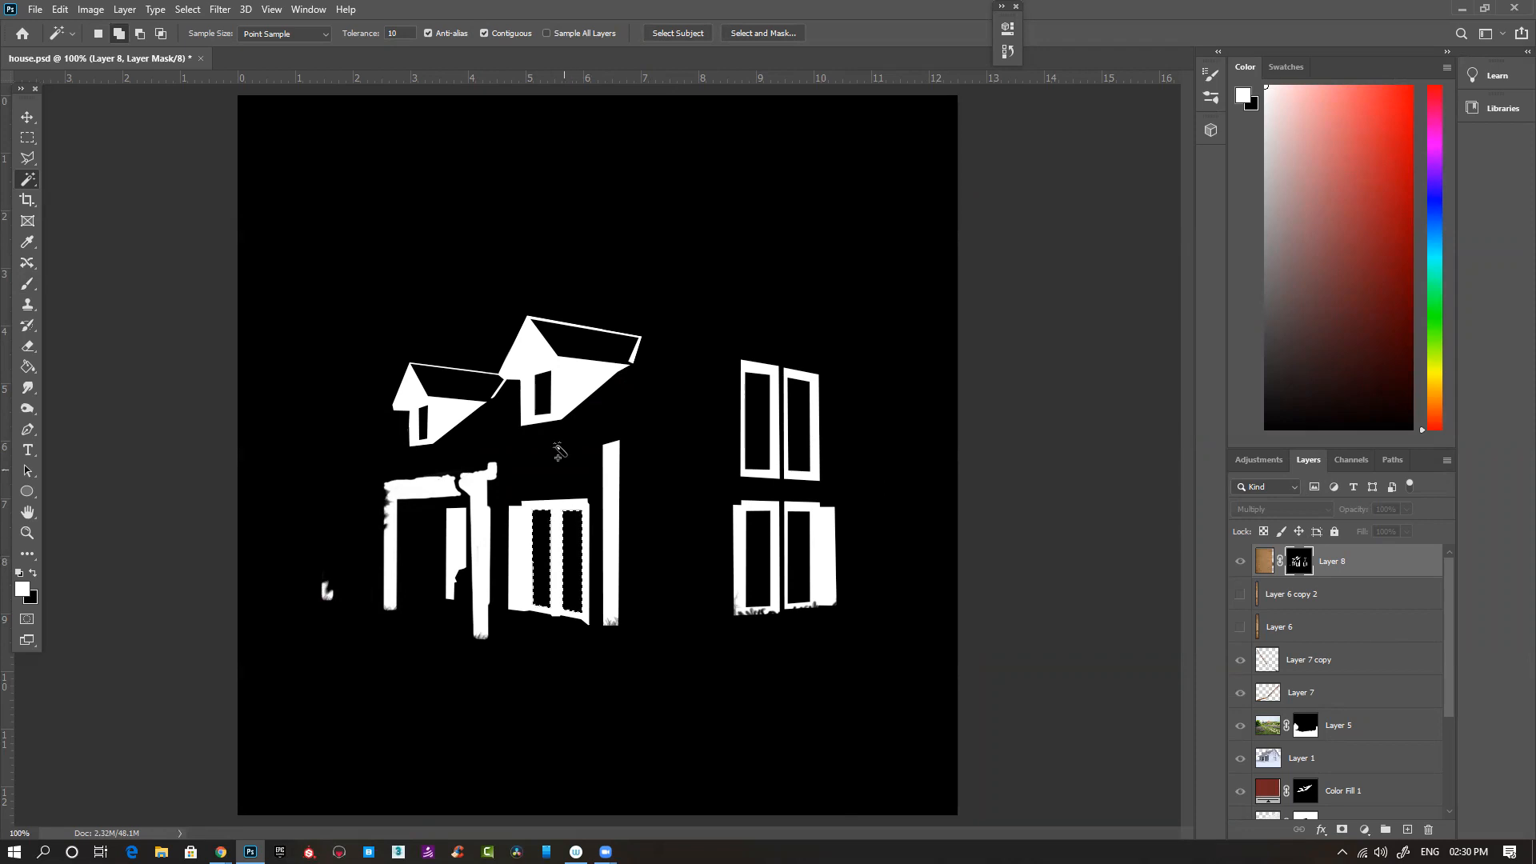
left_click(544, 394, "shift")
left_click(422, 424, "shift")
left_click(752, 436, "shift")
left_click(800, 424, "shift")
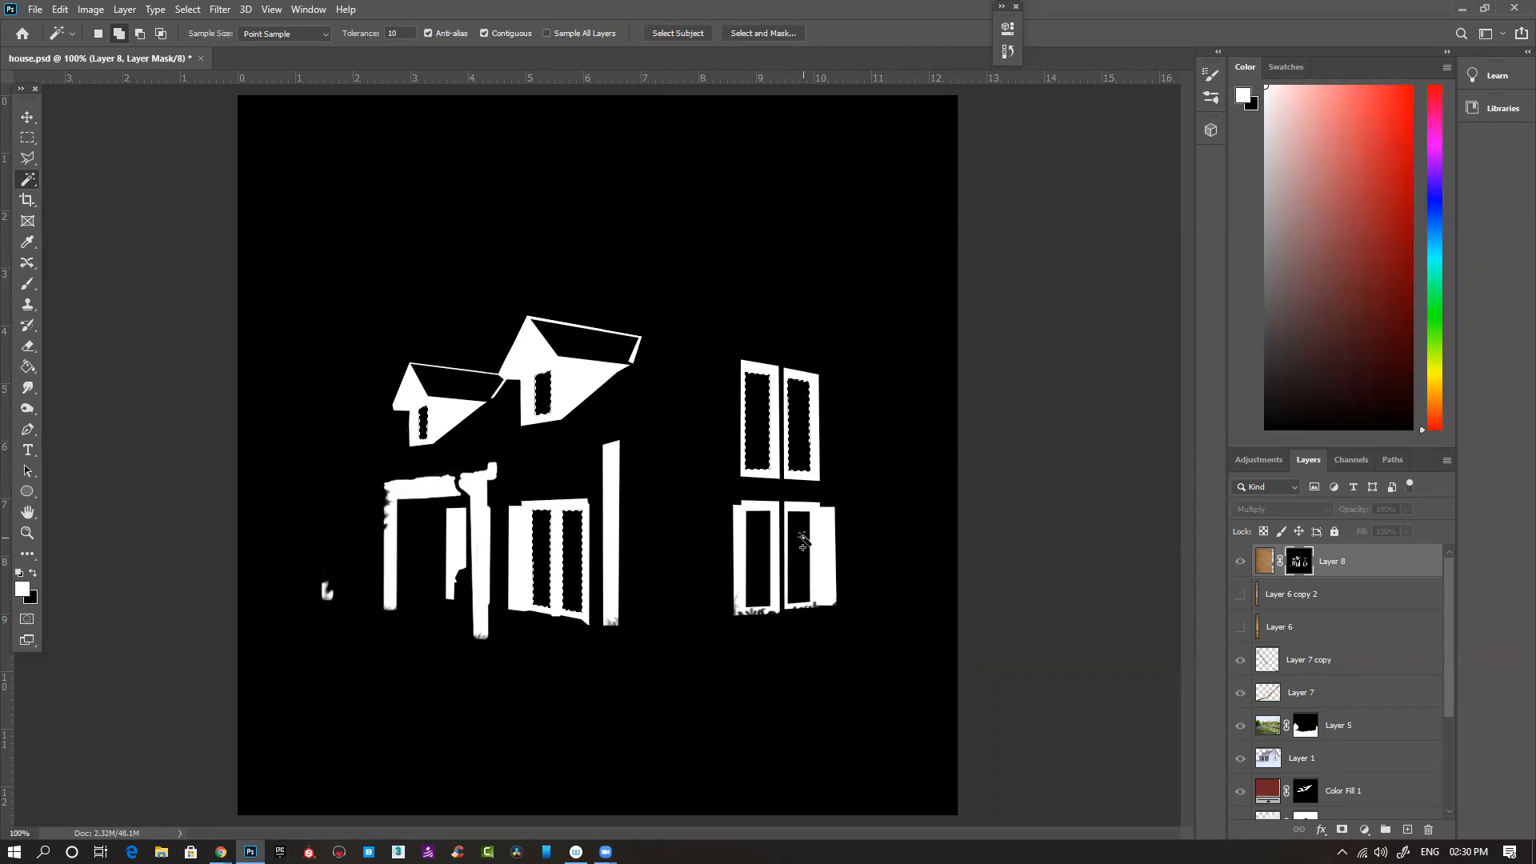
key("ctrl+d")
left_click(1264, 561)
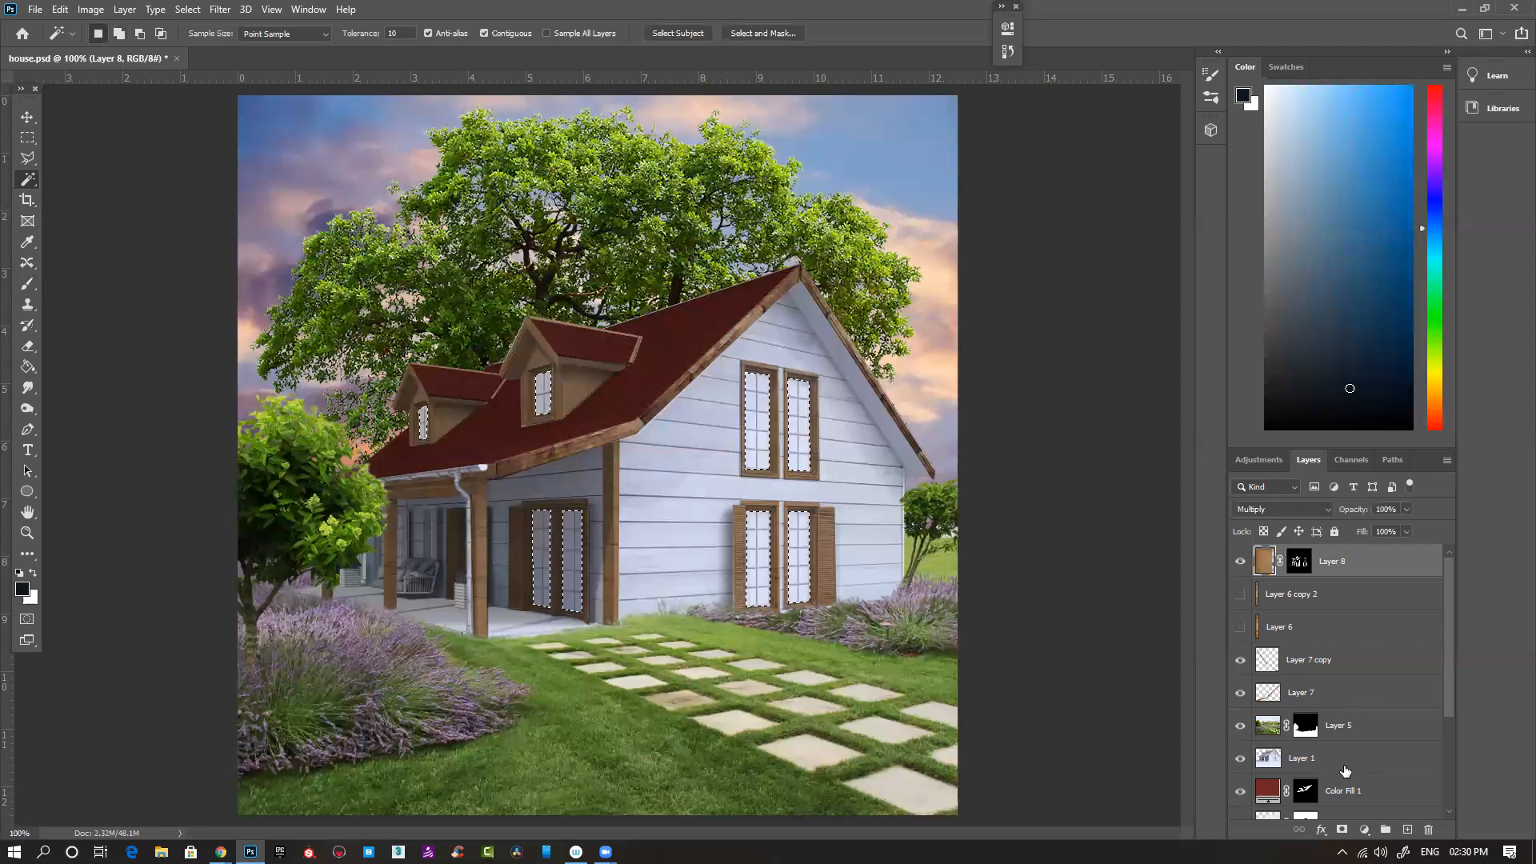
- Copy the sky from Layer 4 within the window glass selection to a new layer
scroll(1379, 662, "down", 3)
left_click(1262, 771)
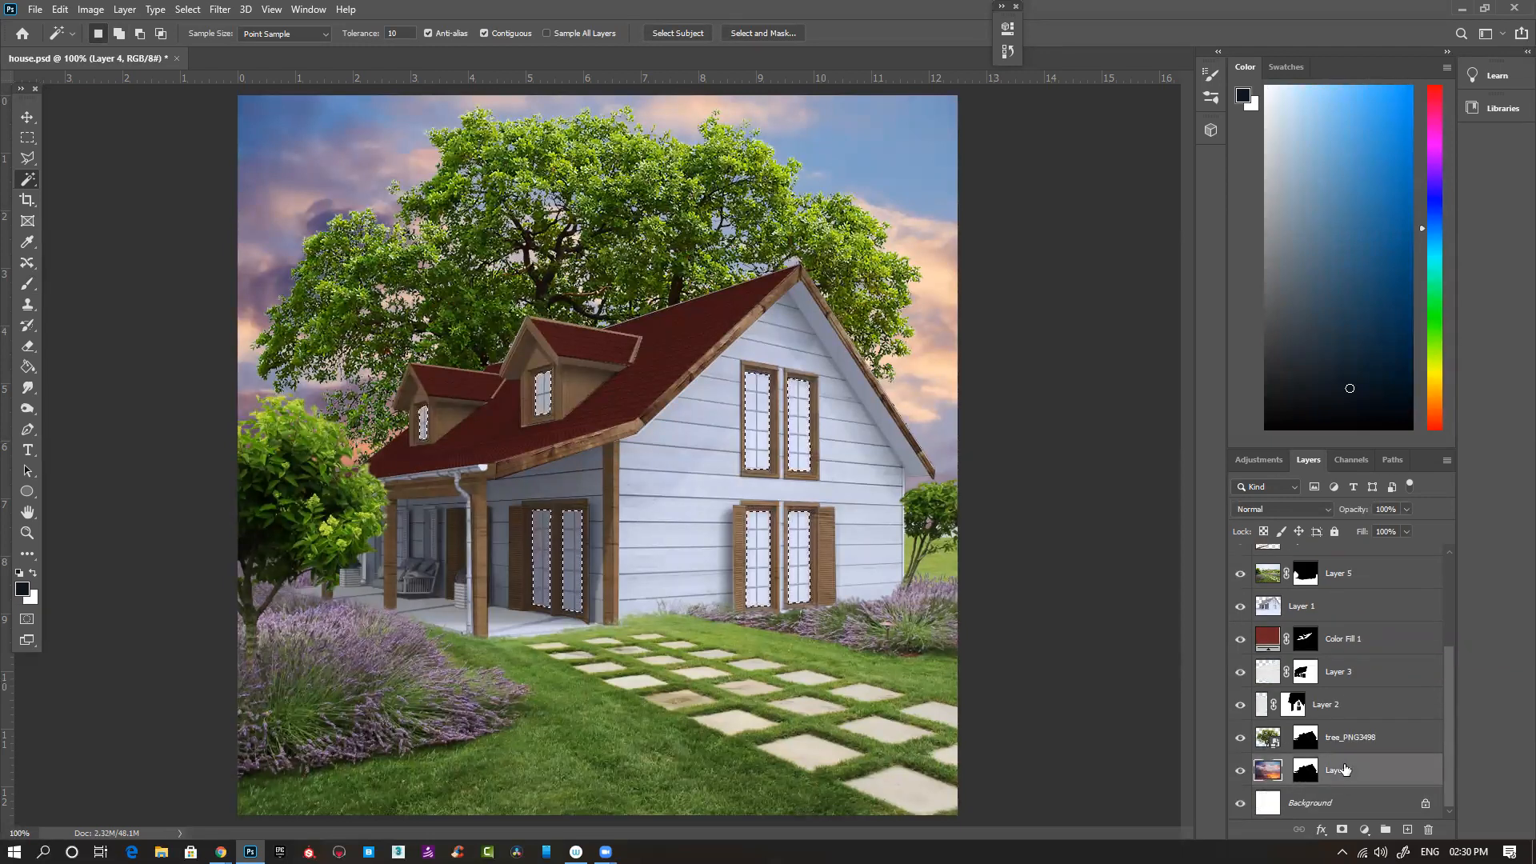
key("ctrl+j")
mouse_move(1342, 774)
left_mouse_down()
mouse_move(1338, 597)
mouse_move(1337, 769)
left_mouse_up()
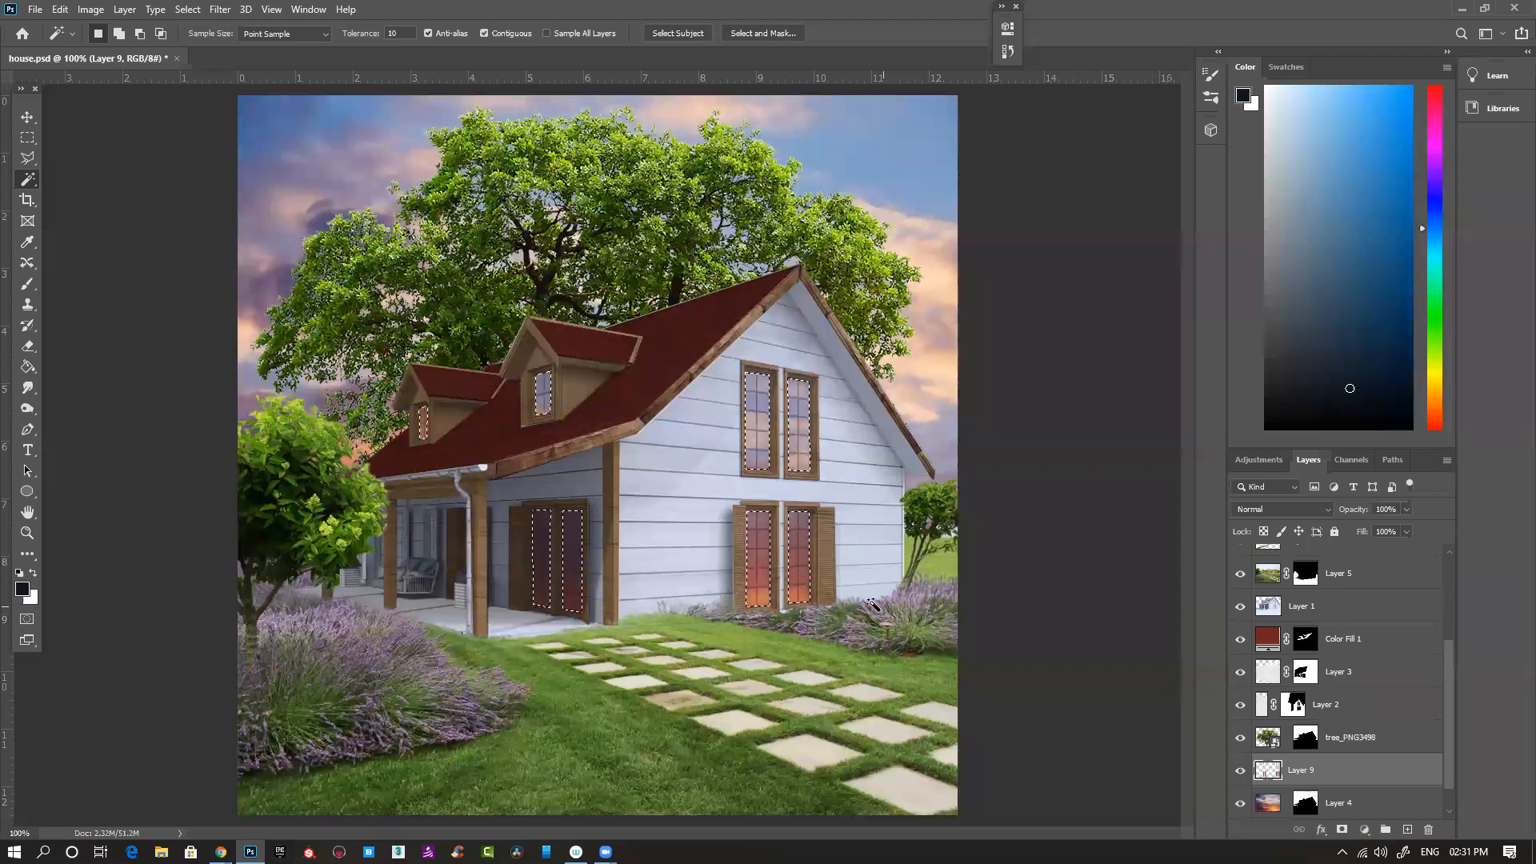
- Select Layer 5, clear the window glass selection and switch to the Move tool
scroll(1352, 672, "up", 2)
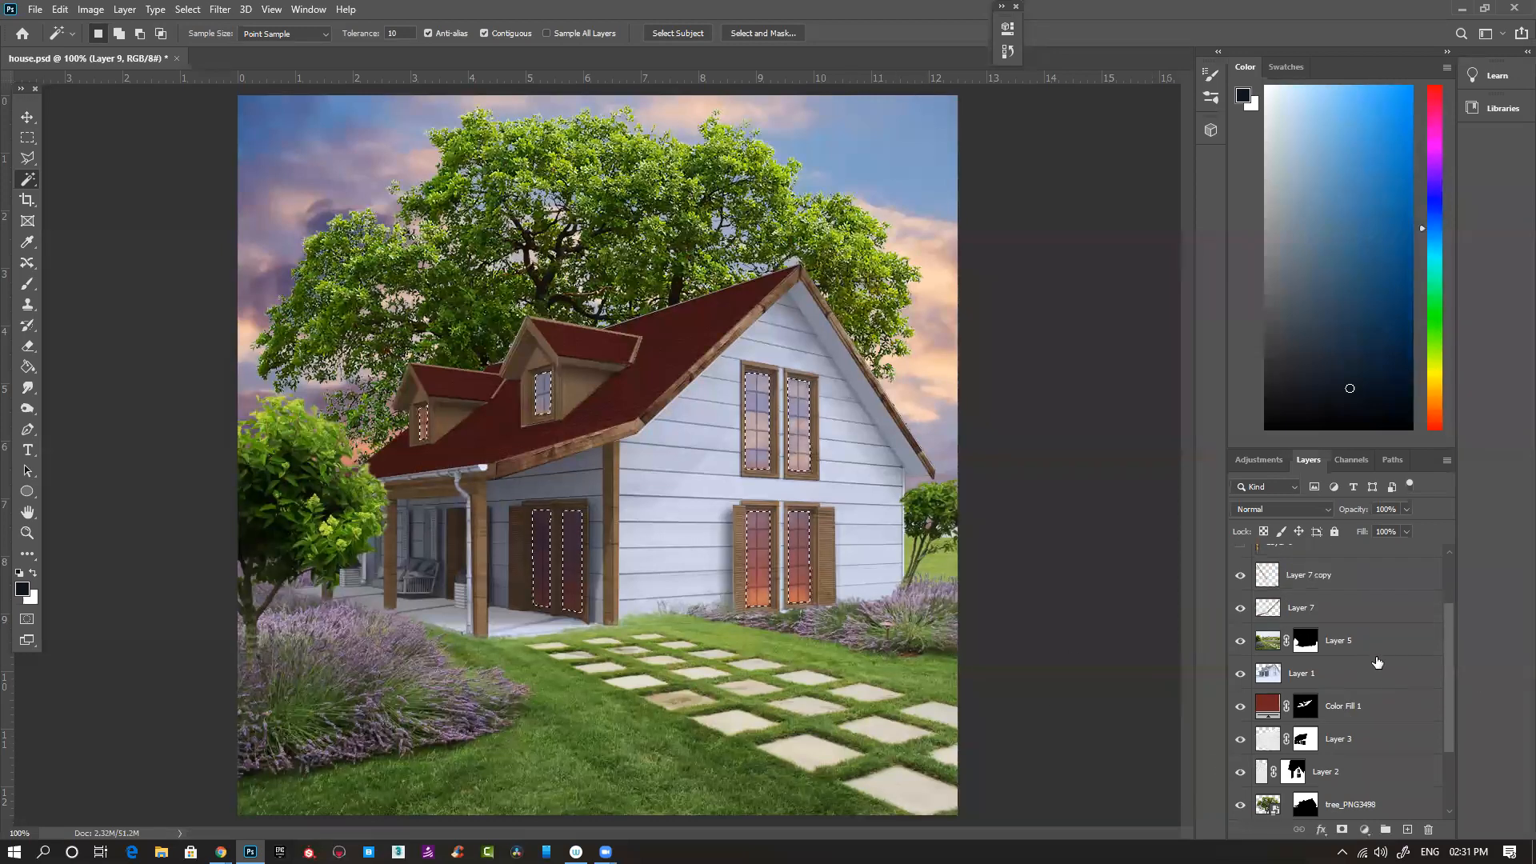
left_click(1366, 642)
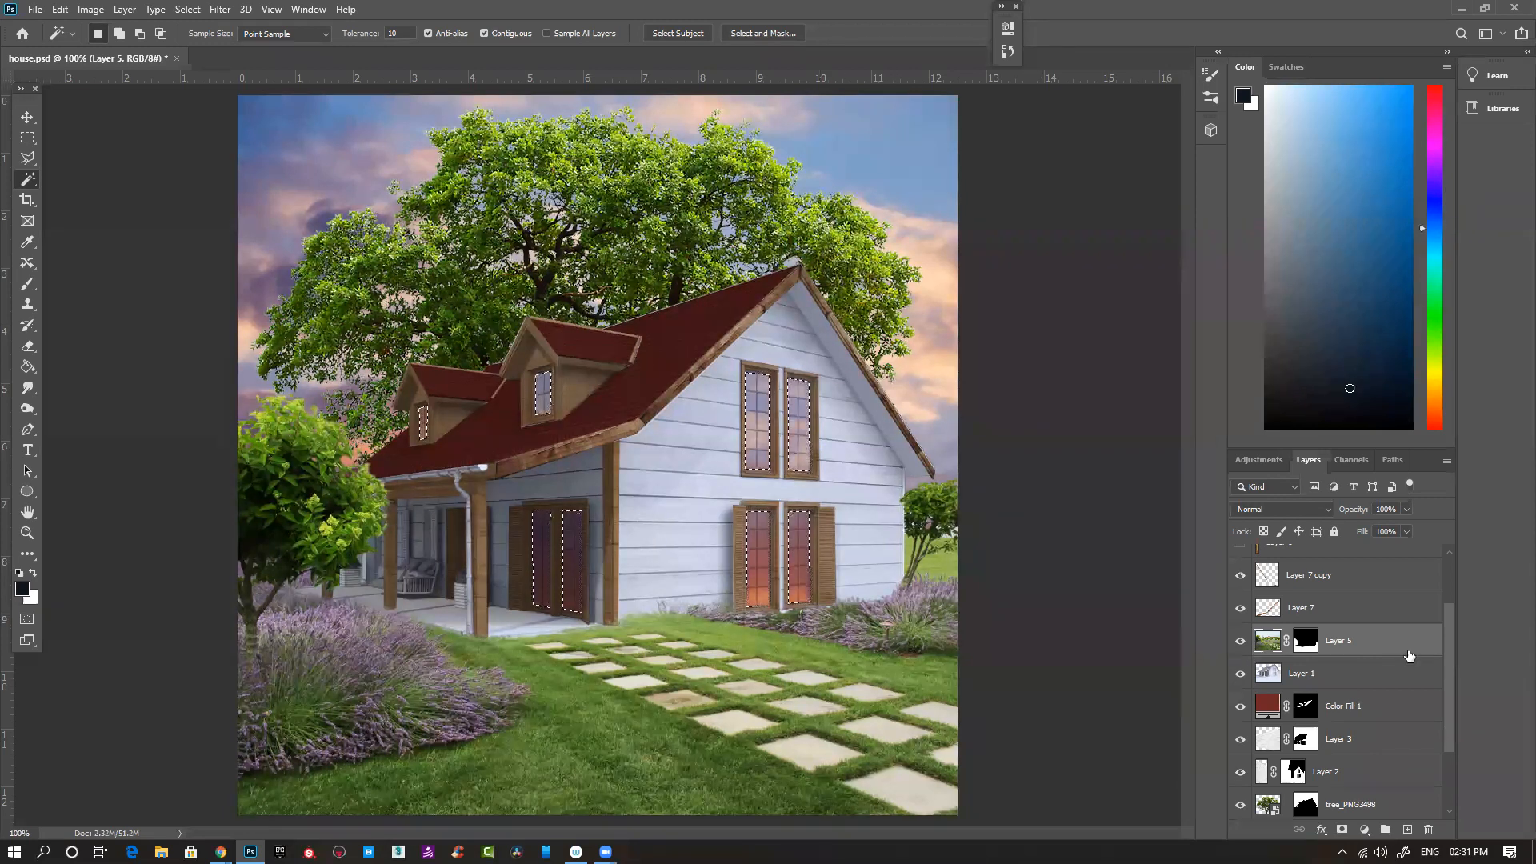
scroll(1372, 702, "down", 1)
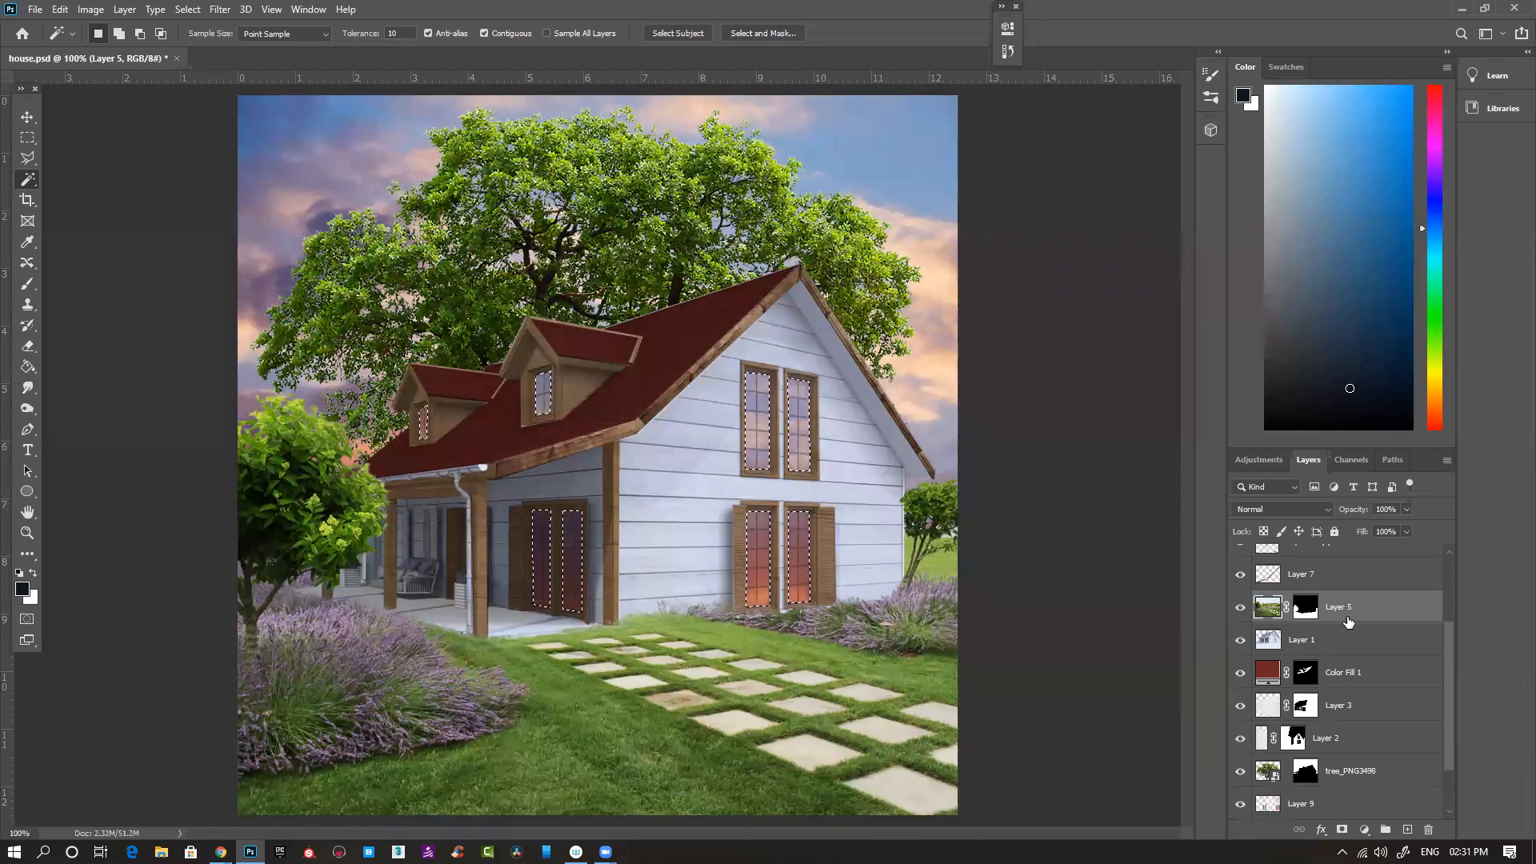
key("ctrl+f")
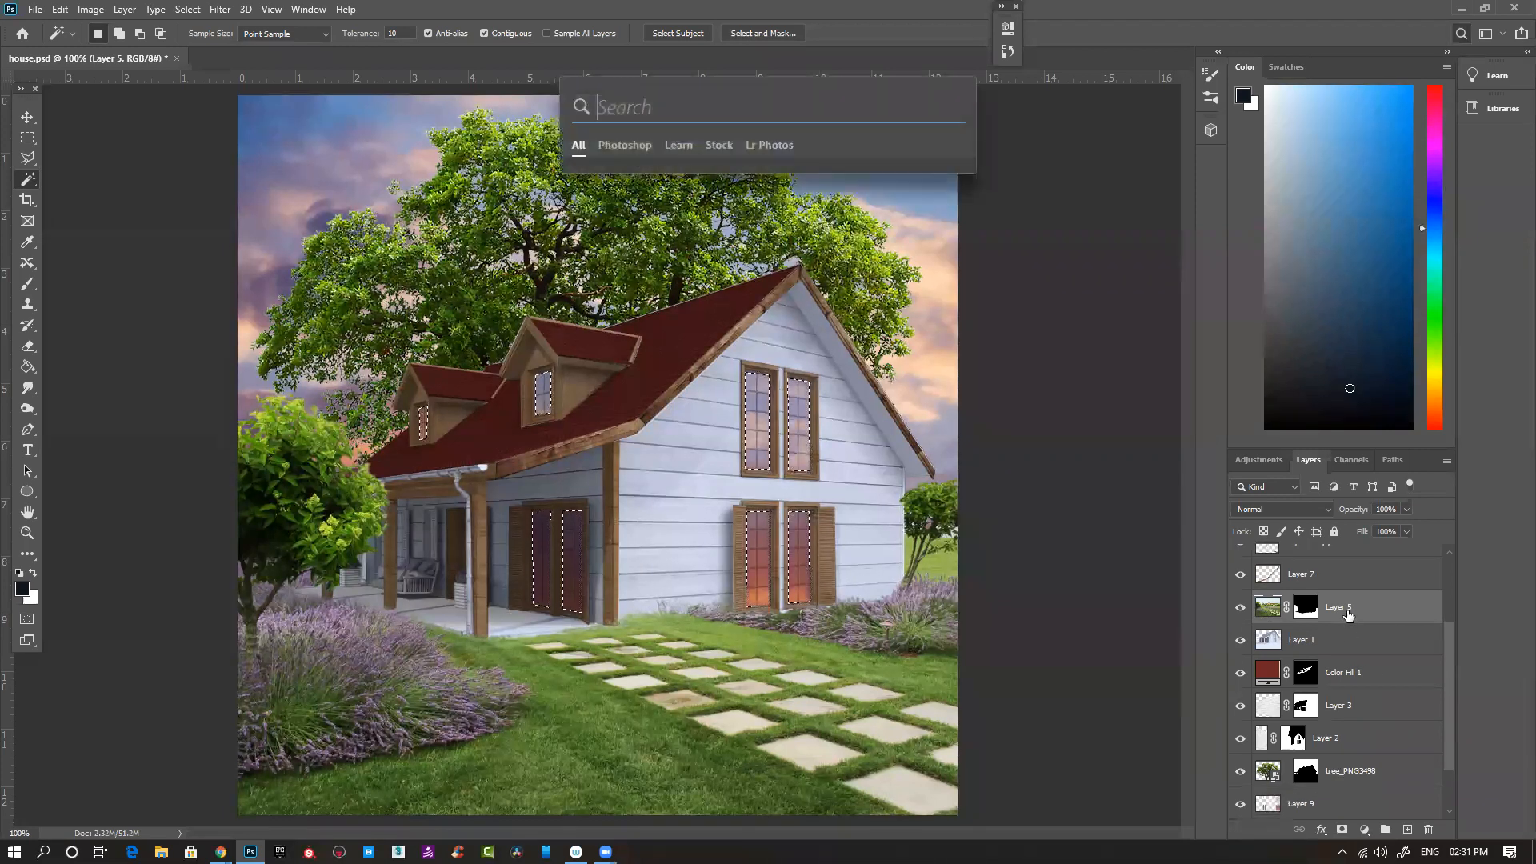
left_click(1015, 280)
left_click(28, 118)
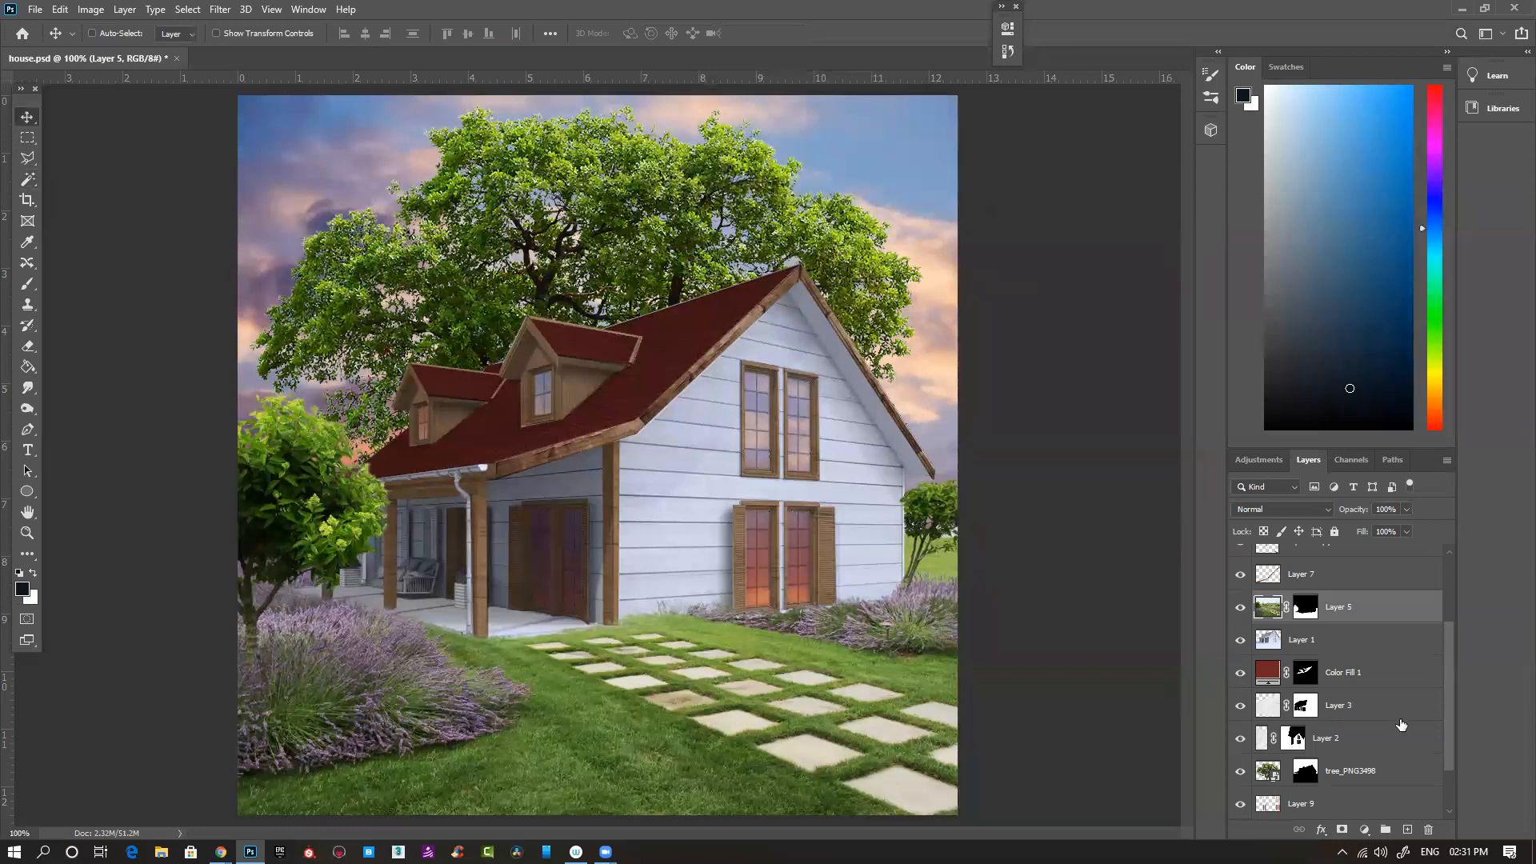
- Duplicate Layer 5 with its mask directly above Layer 9 and clip the duplicate to Layer 9
scroll(1331, 778, "down", 1)
left_click_drag(1355, 574, 1347, 767)
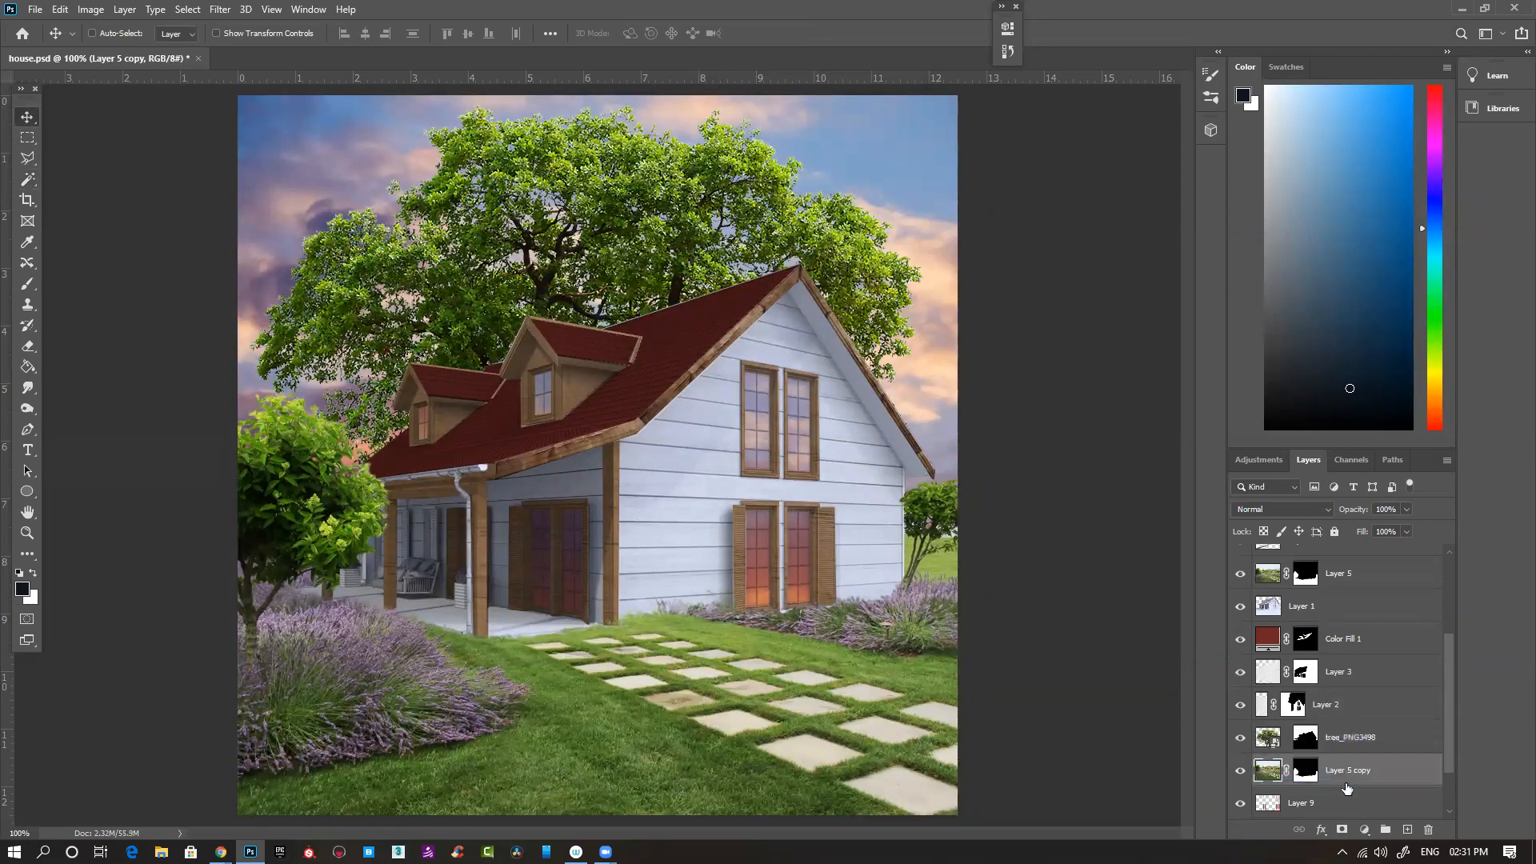
left_click(1344, 788, "alt")
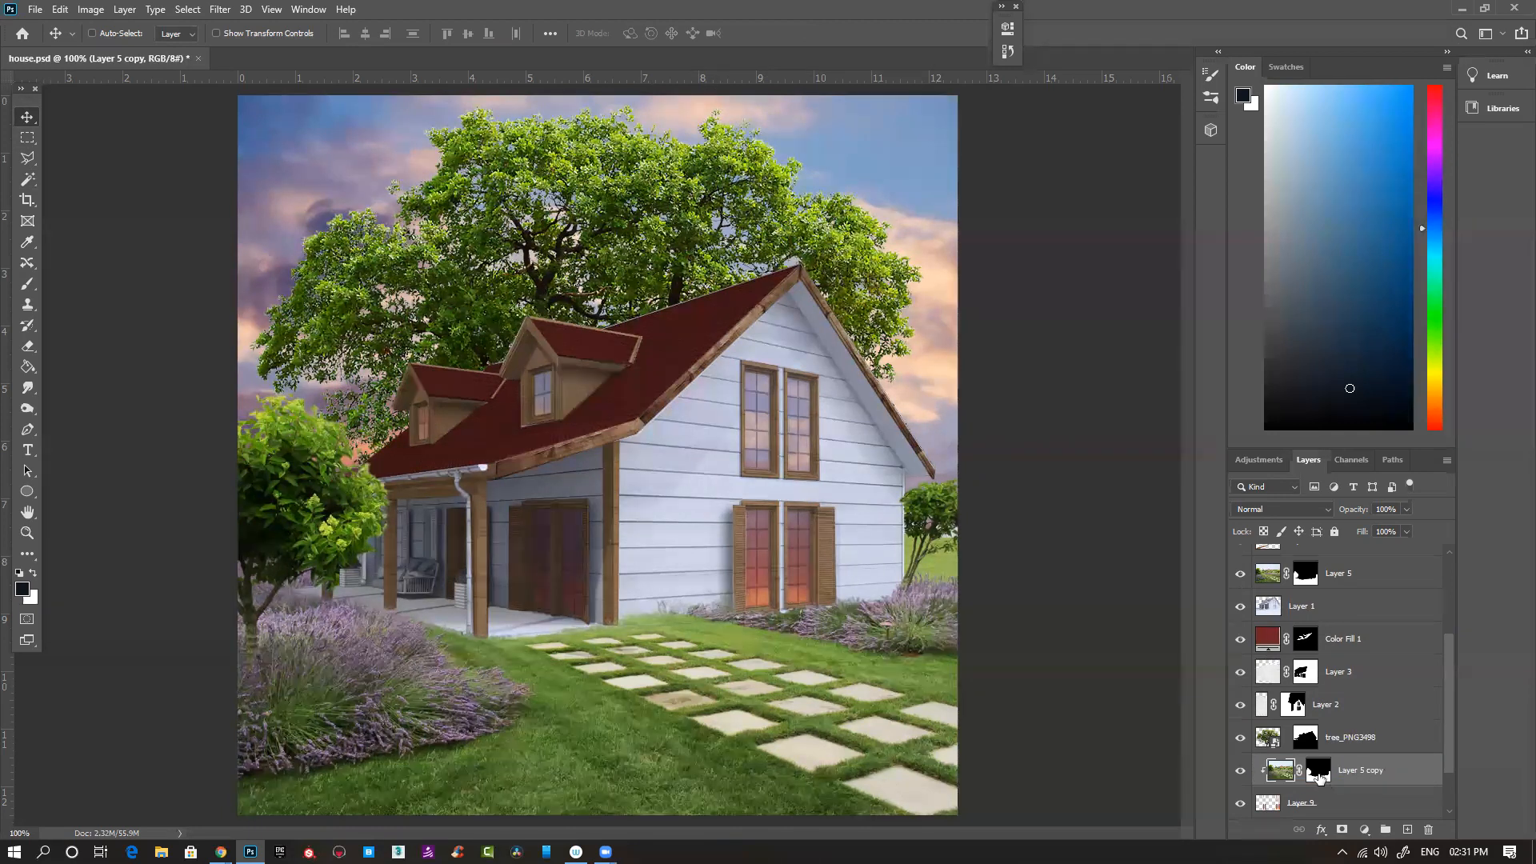
- Delete the layer mask of the clipped Layer 5 duplicate and lower the layer's opacity to 22%
left_click(1319, 774, "shift")
right_click(1319, 772)
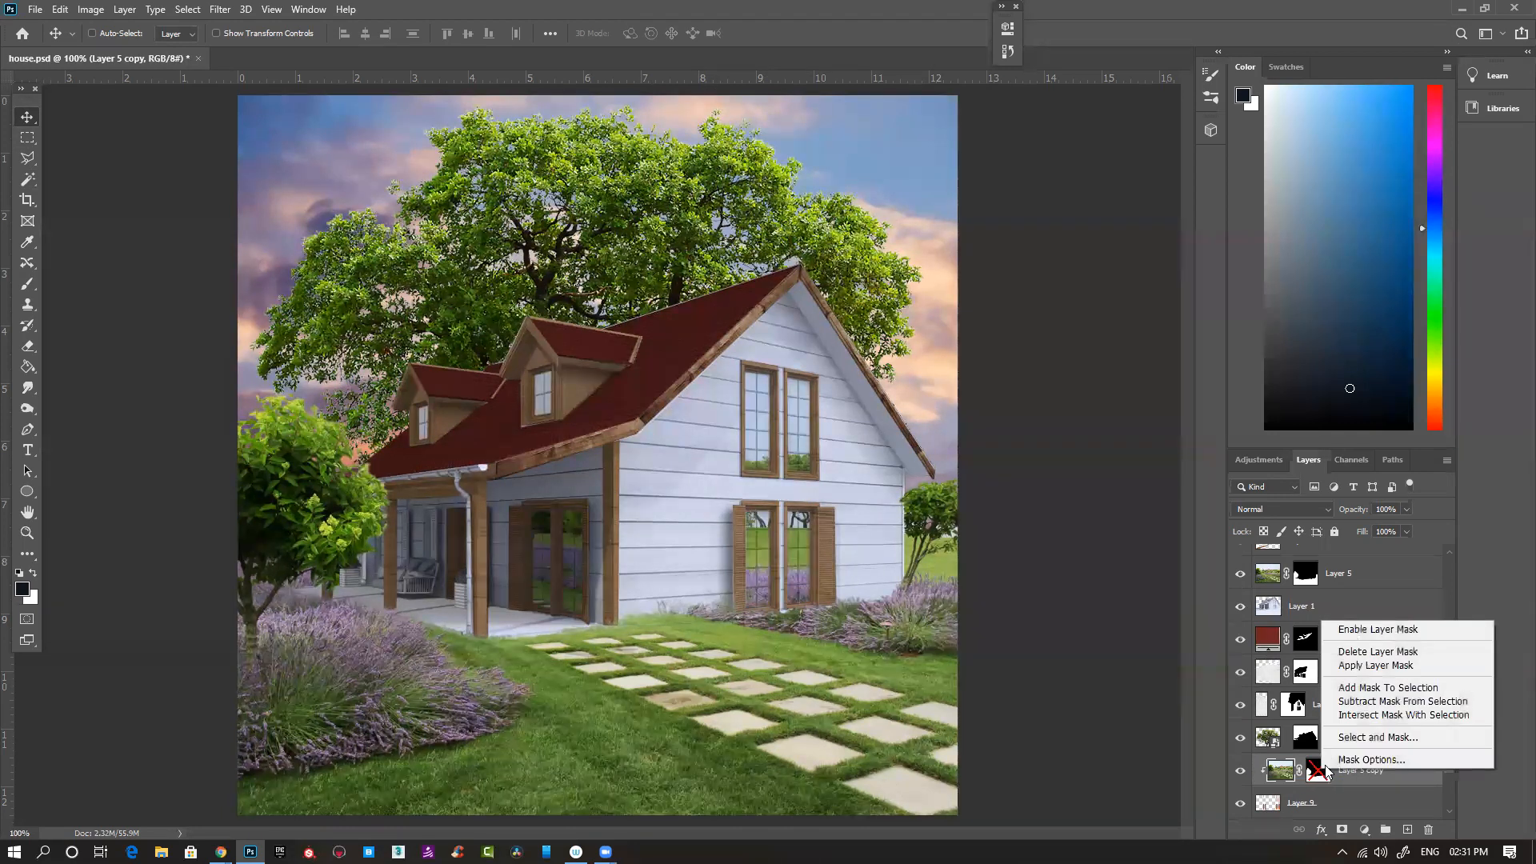
left_click(1360, 654)
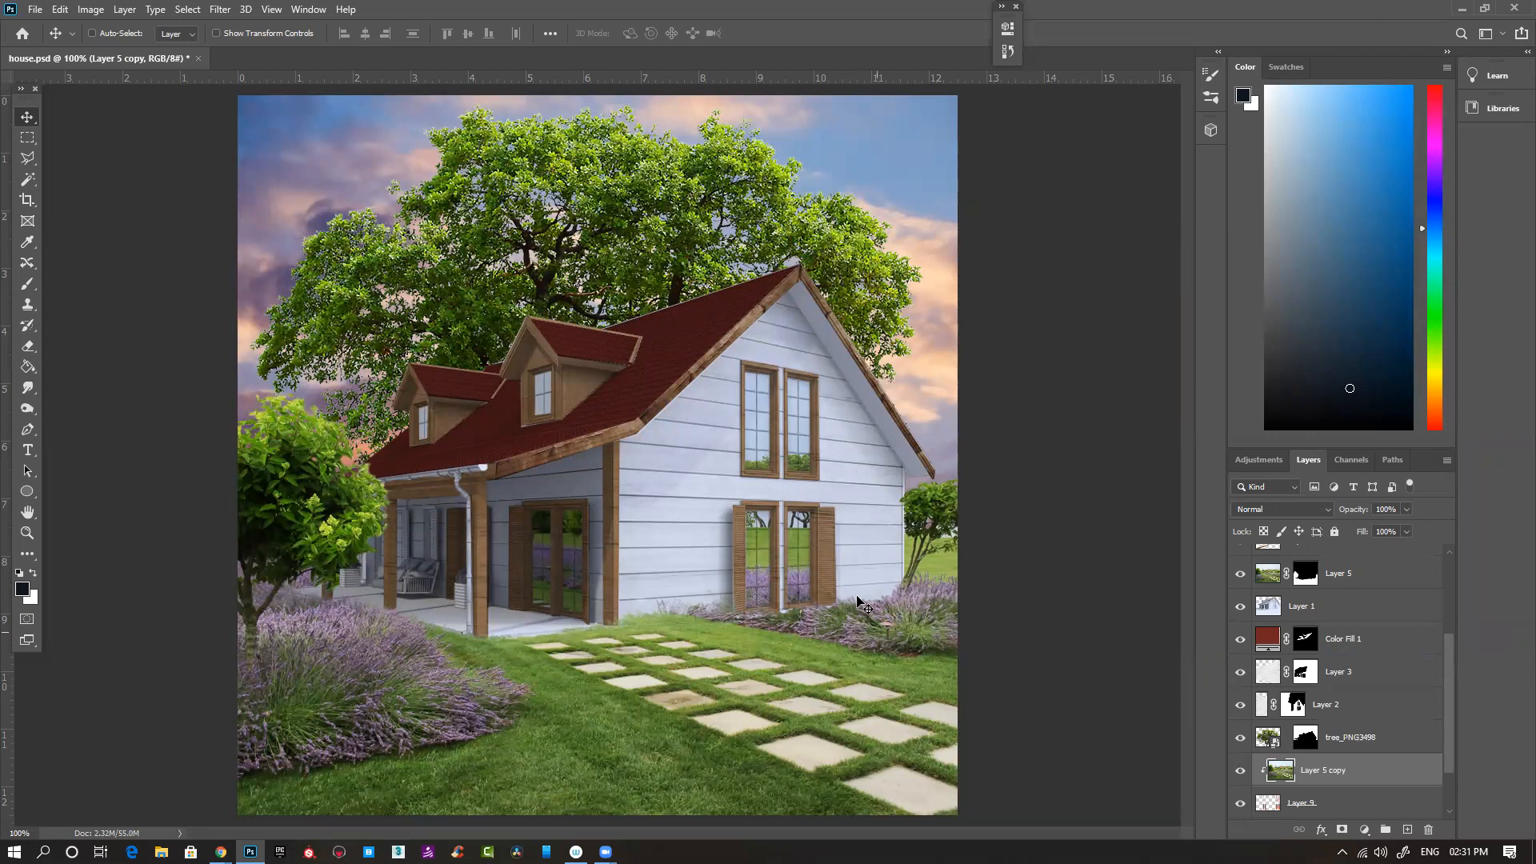
left_click_drag(1353, 515, 1290, 527)
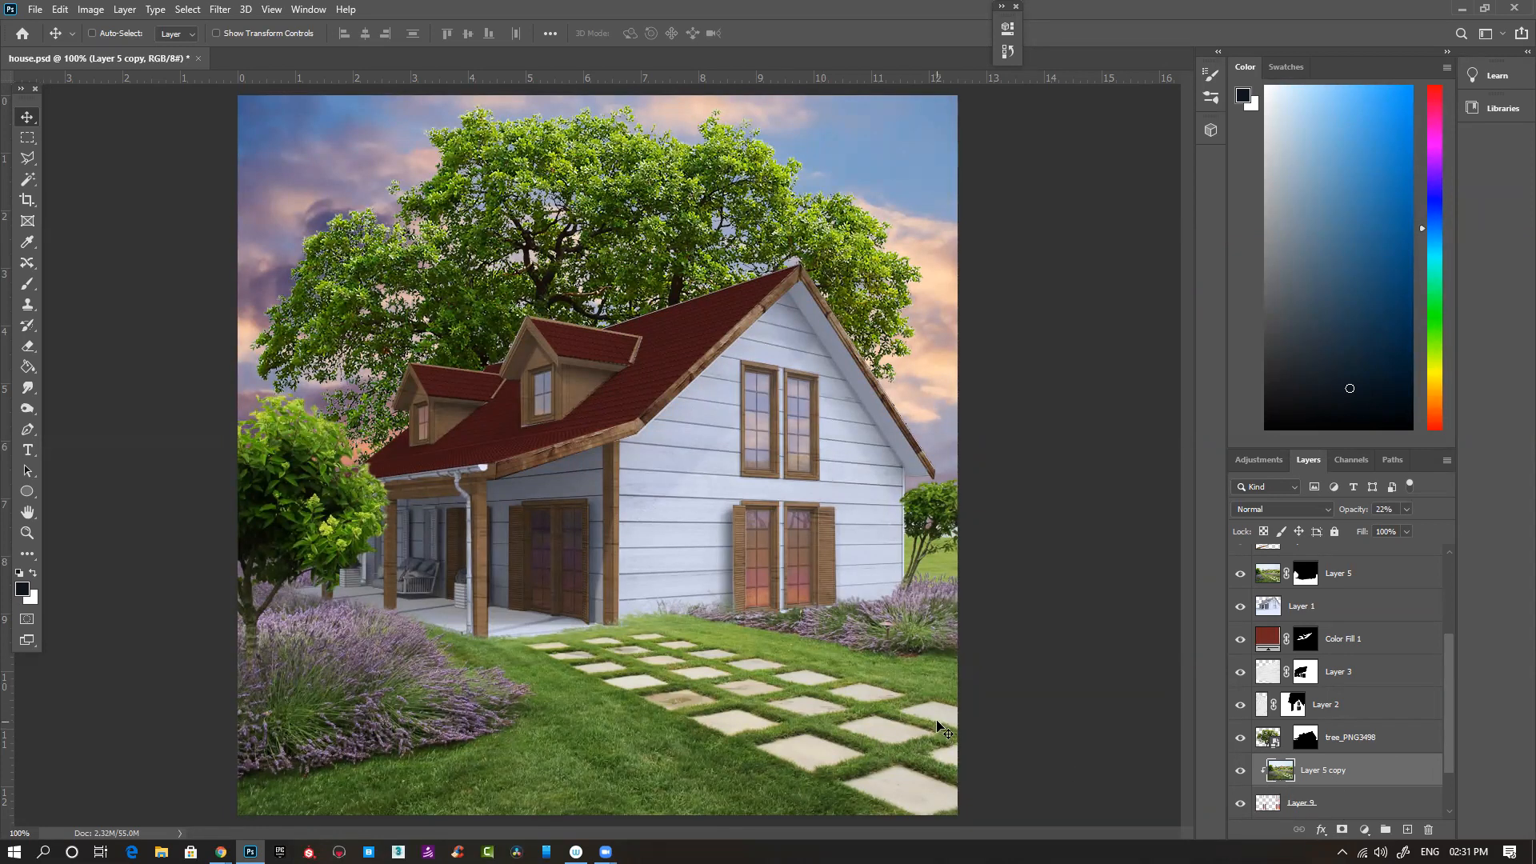
key("ctrl+minus")
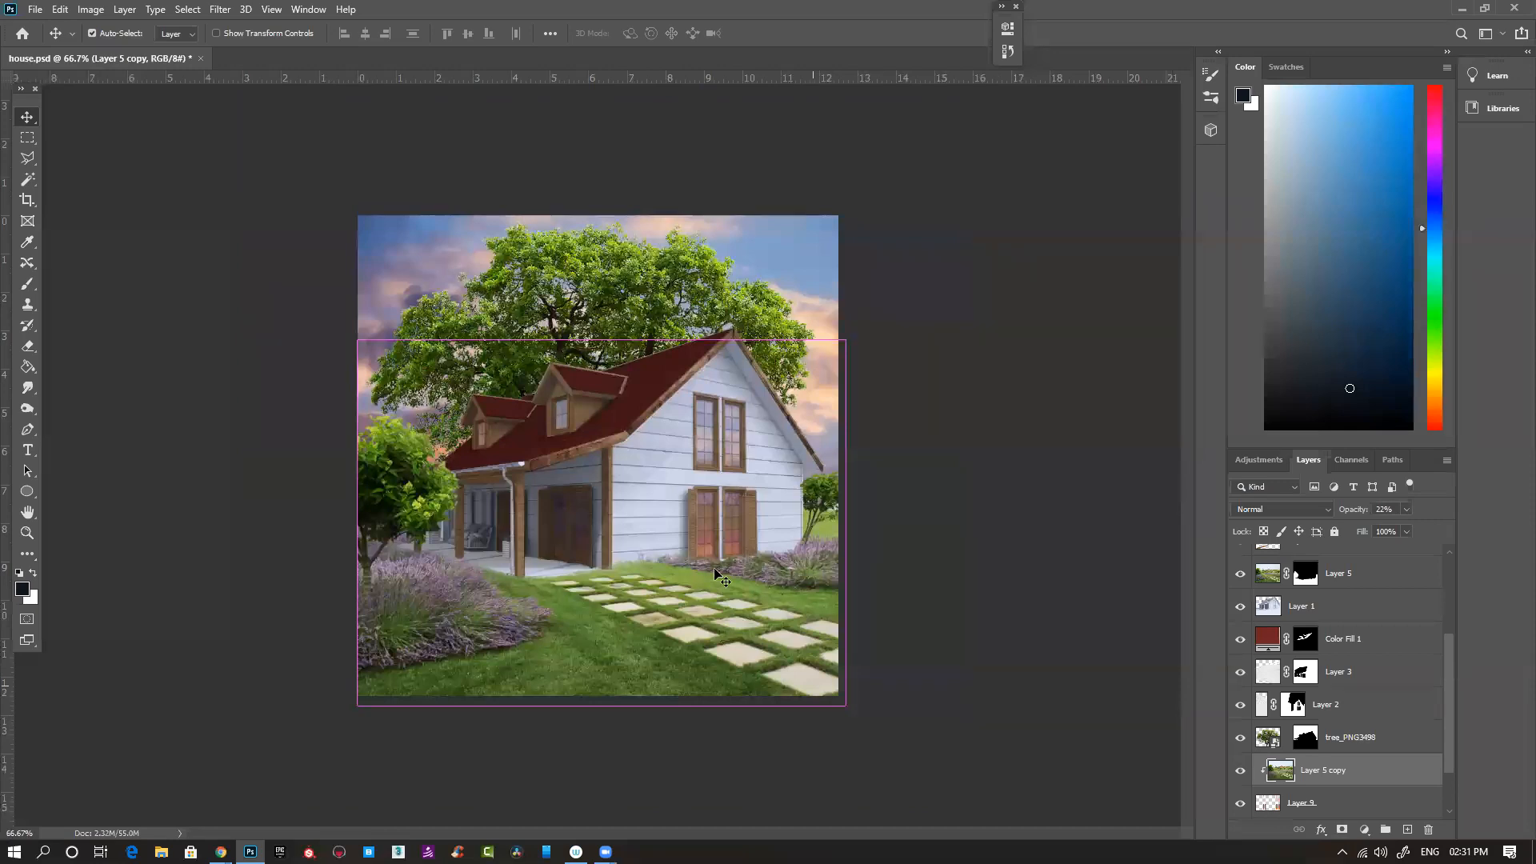